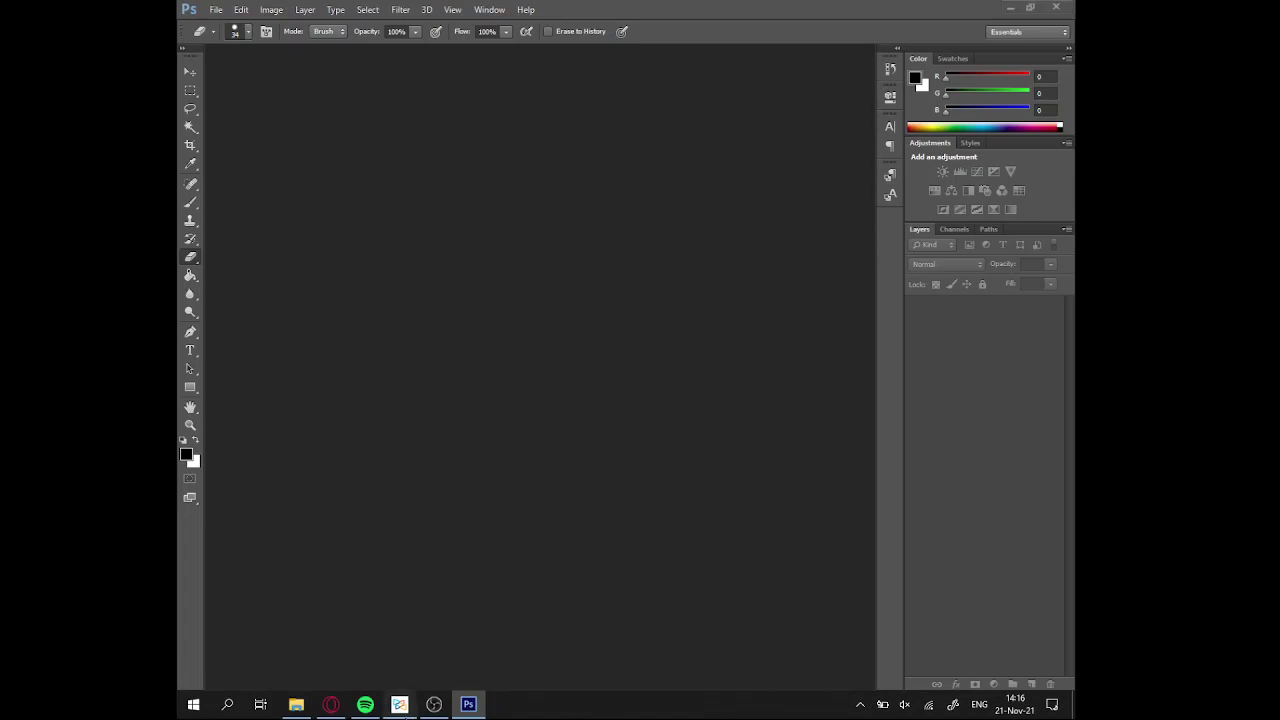
Switch to the Xodo PDF reader and examine the labelled Photoshop layout figure in the week 1 module.
{"action": "left_click", "coordinate": [399, 704]}
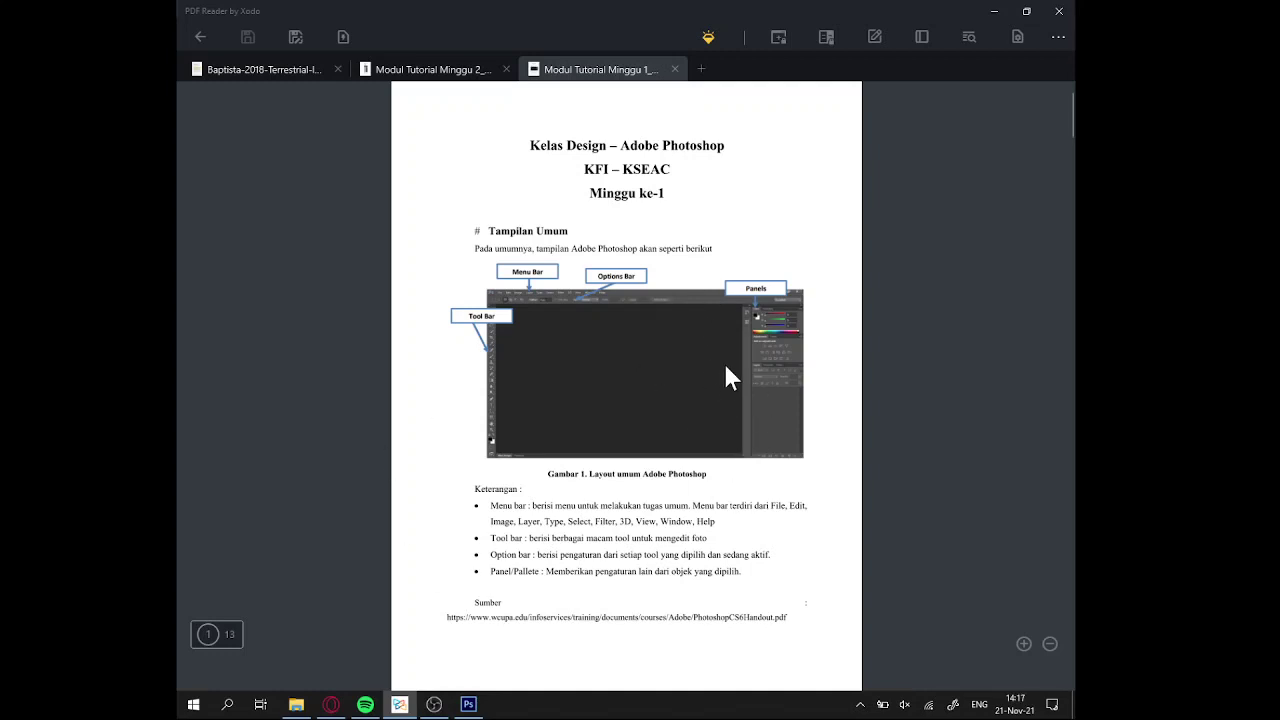
{"action": "scroll", "coordinate": [726, 366], "scroll_direction": "up", "scroll_amount": 5}
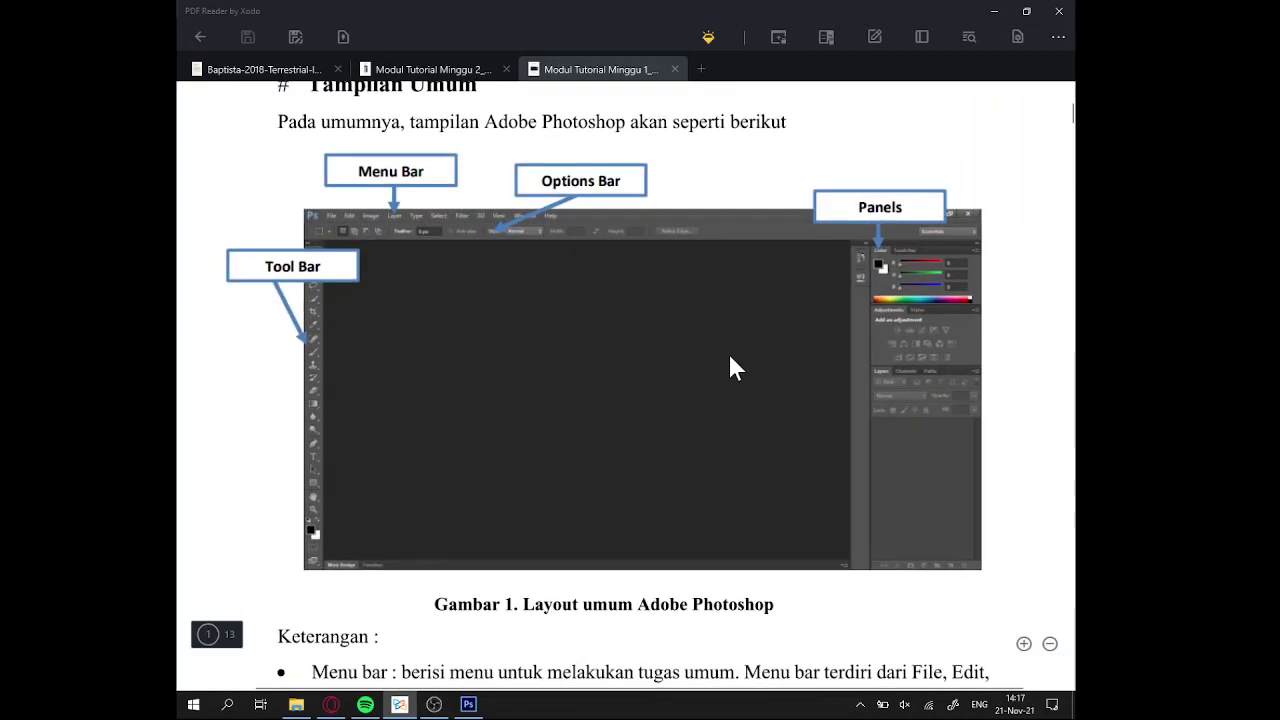
{"action": "scroll", "coordinate": [729, 368], "scroll_direction": "up", "scroll_amount": 1}
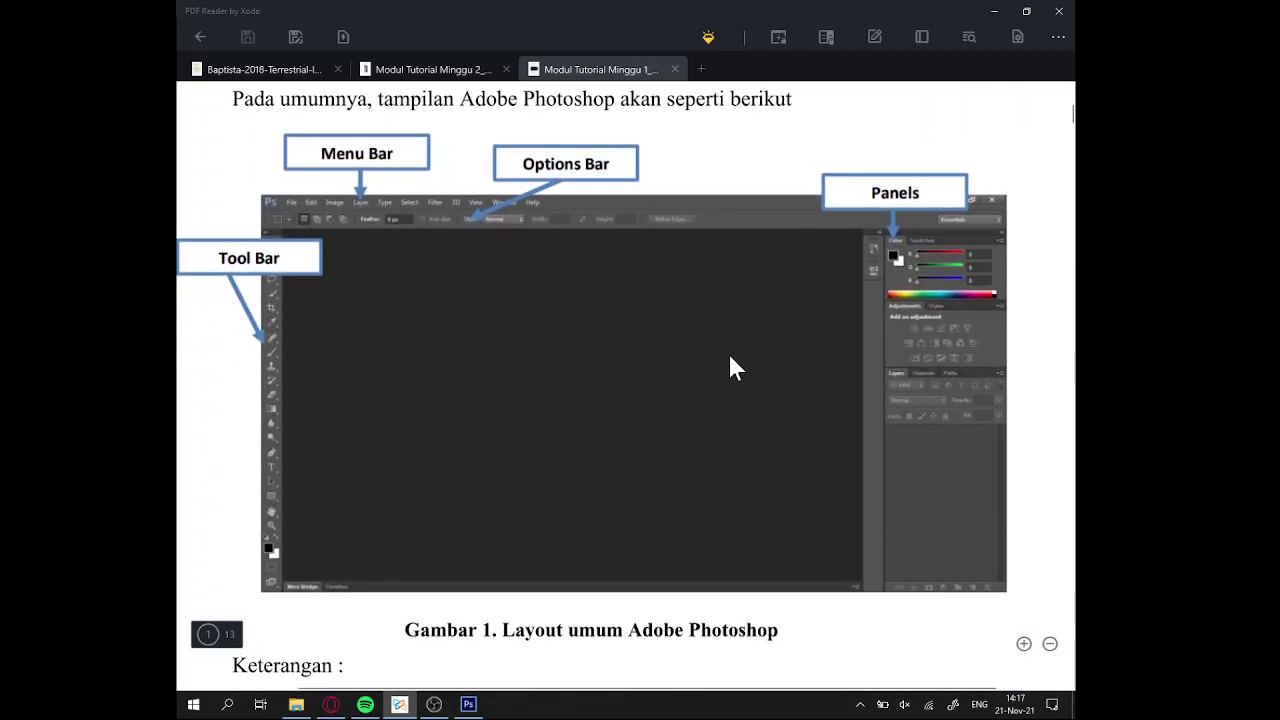
{"action": "scroll", "coordinate": [730, 368], "scroll_direction": "down", "scroll_amount": 1}
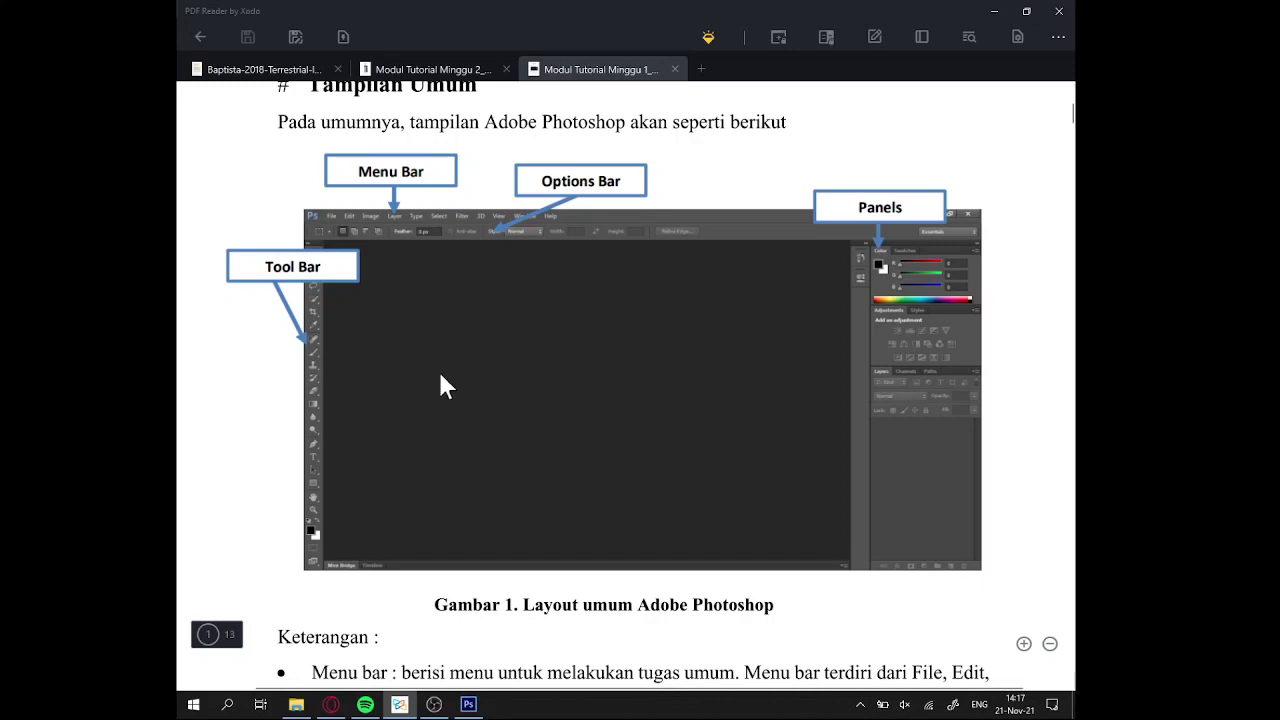
Switch to OBS and add a new Video Capture Device source to the scene with its default name.
{"action": "left_click", "coordinate": [434, 704]}
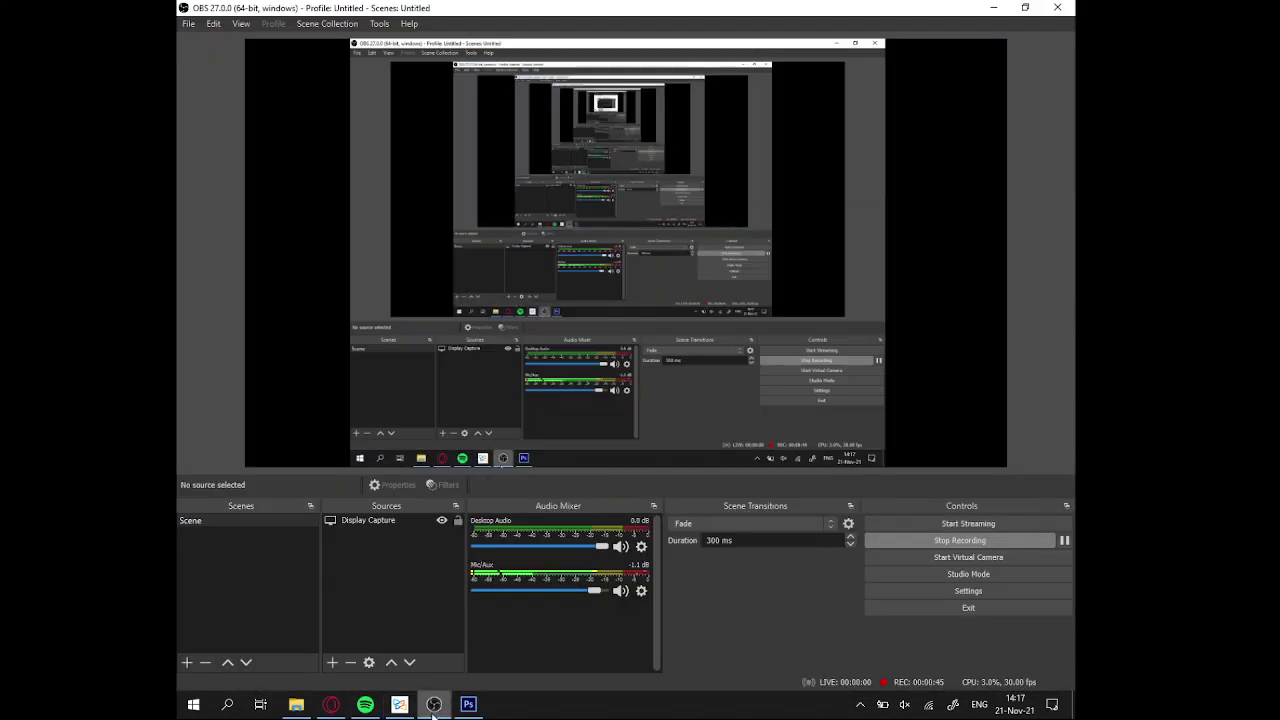
{"action": "left_click", "coordinate": [332, 662]}
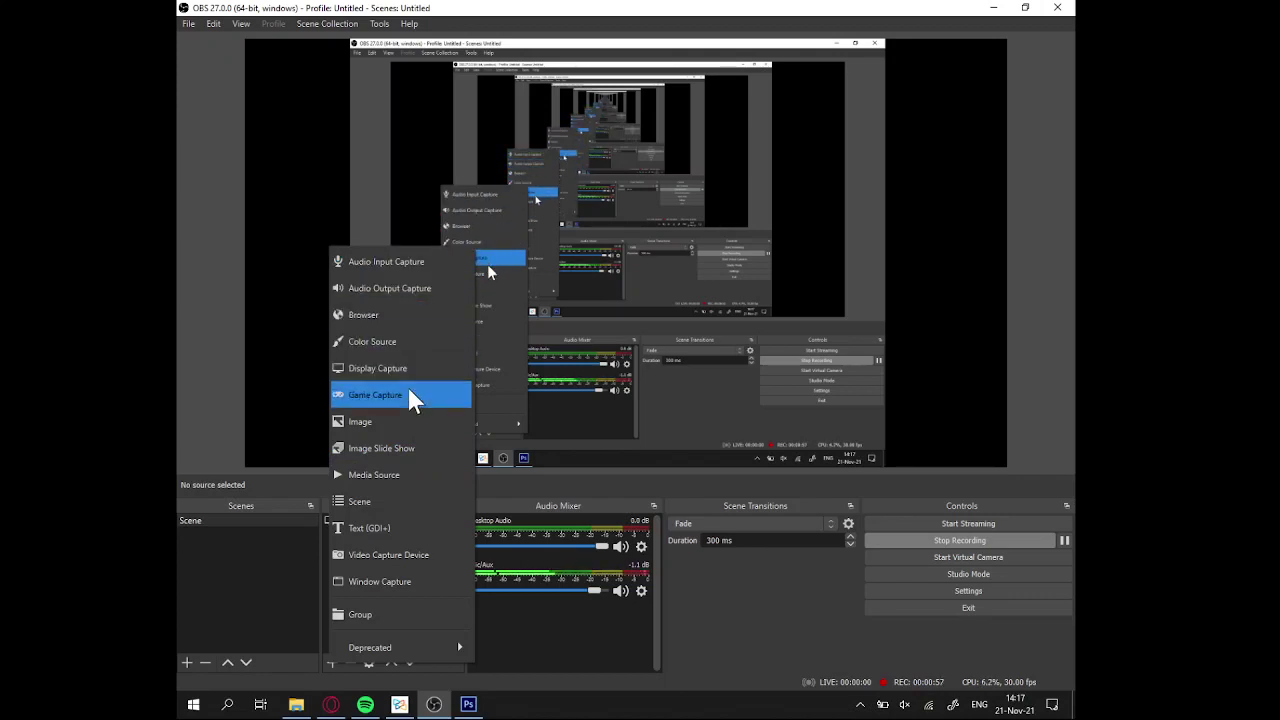
{"action": "left_click", "coordinate": [390, 549]}
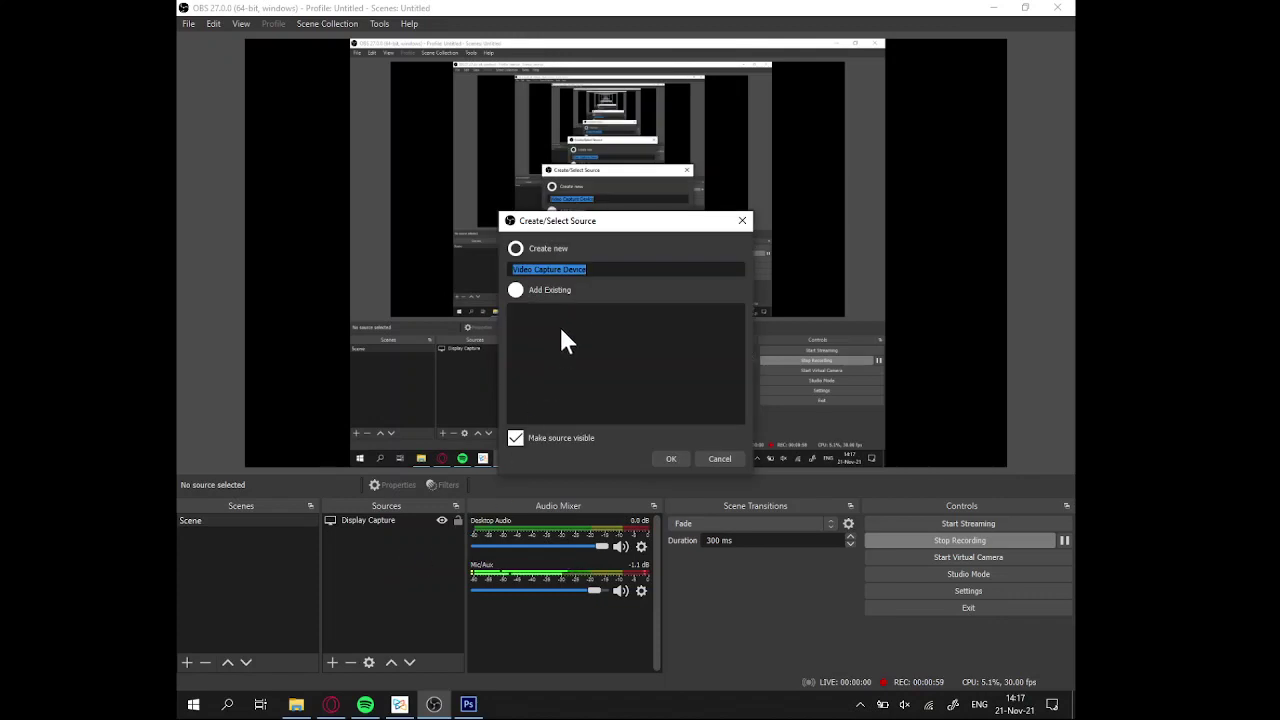
{"action": "left_click", "coordinate": [674, 462]}
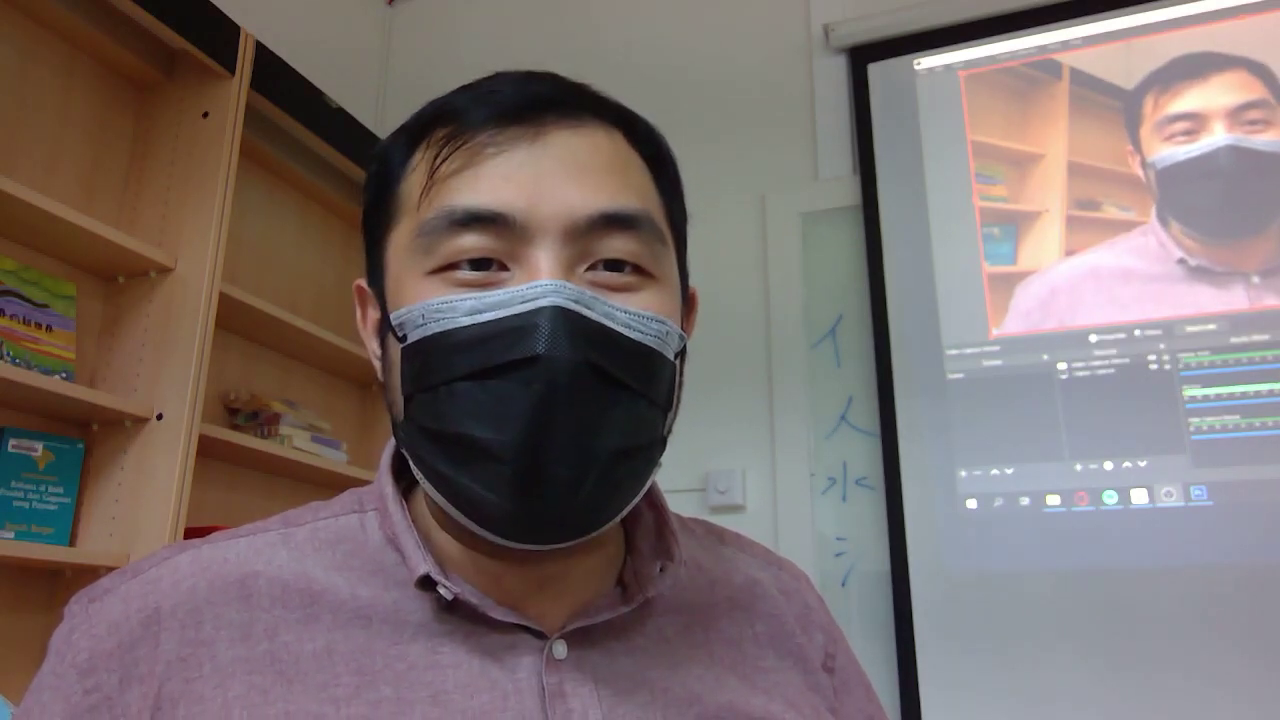
Shrink the webcam source into the canvas's lower-right corner and place the display capture directly beside it.
{"action": "left_click_drag", "start_coordinate": [345, 40], "coordinate": [920, 366]}
{"action": "left_click_drag", "start_coordinate": [848, 300], "coordinate": [790, 298]}
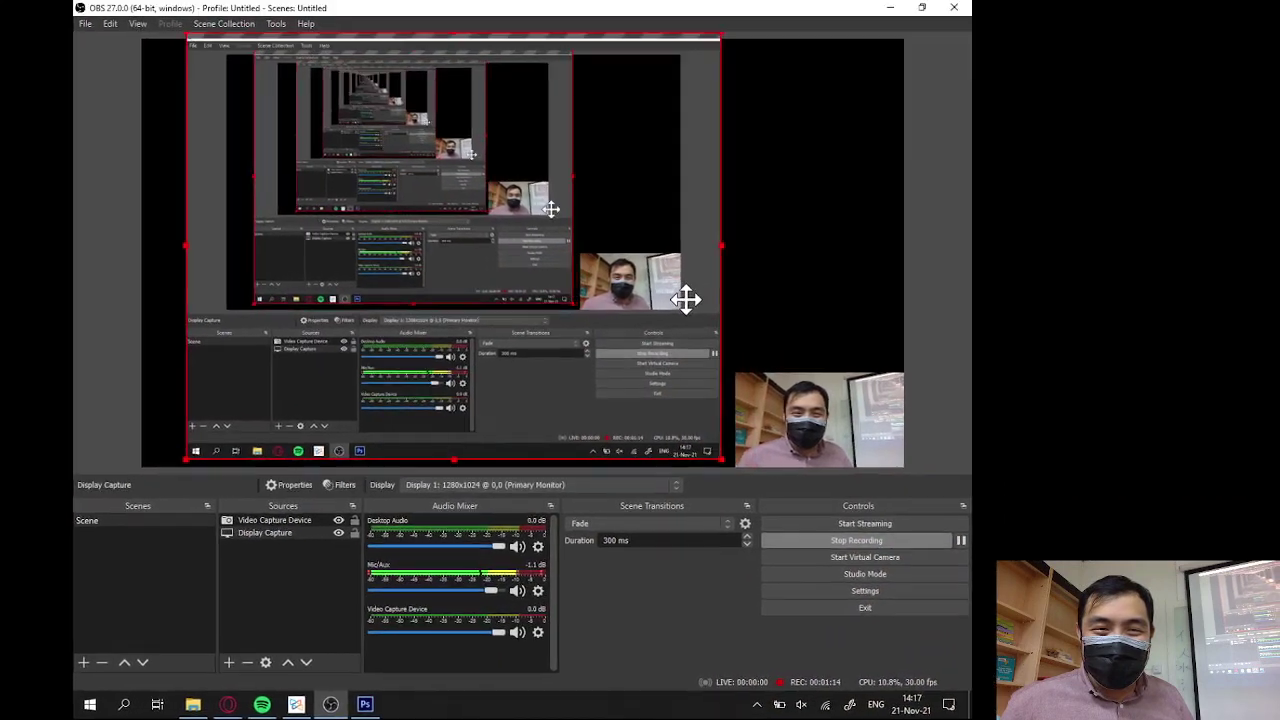
{"action": "left_click_drag", "start_coordinate": [686, 298], "coordinate": [721, 311]}
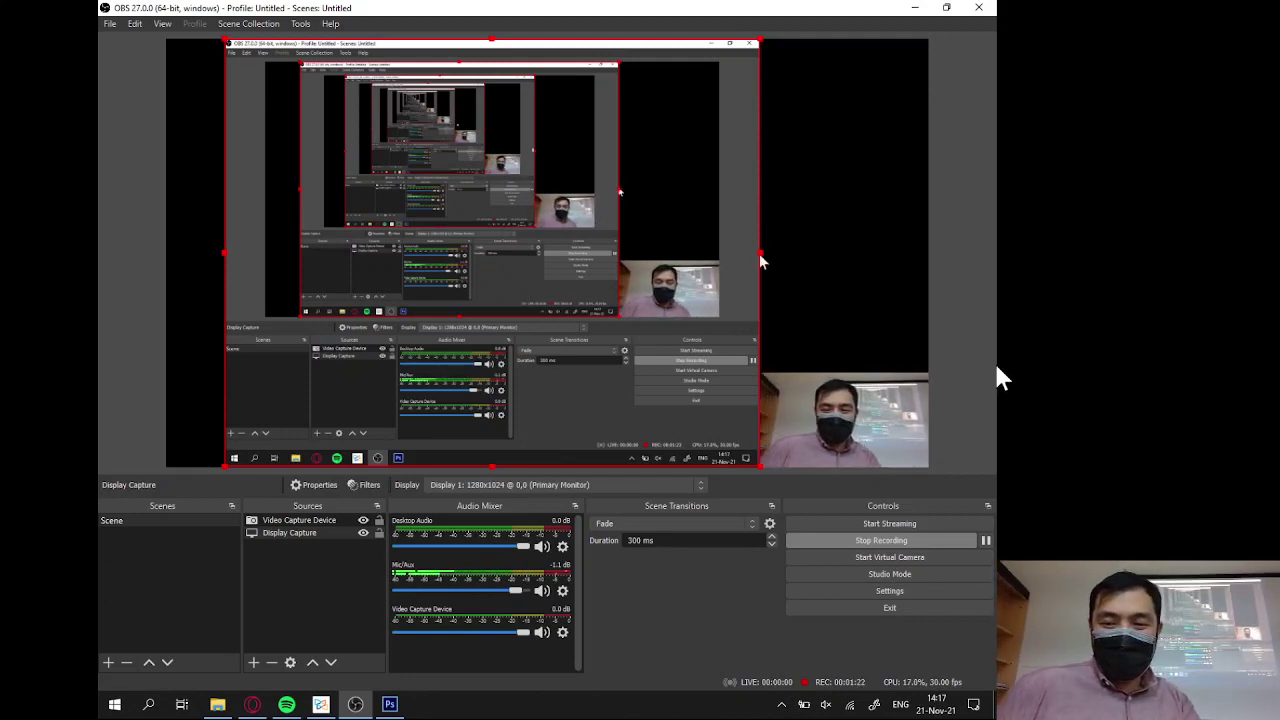
{"action": "left_click", "coordinate": [910, 305]}
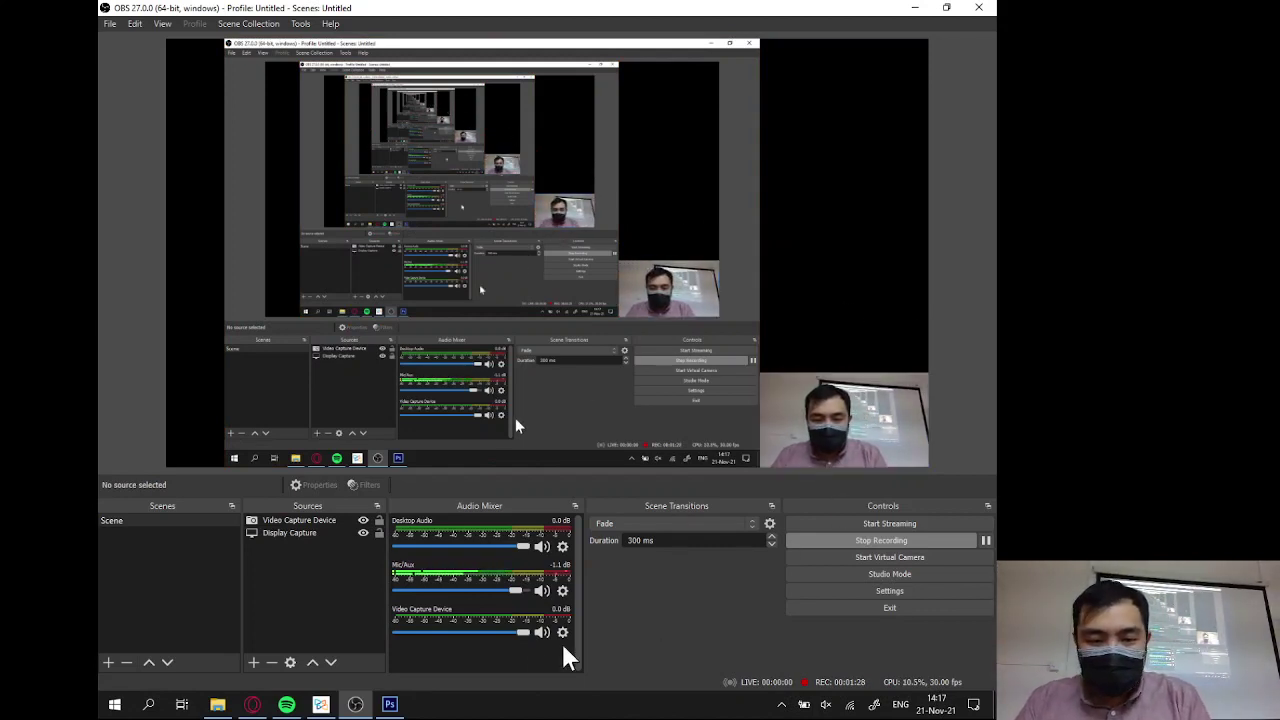
Return to the PDF module in Xodo and read the Tutorial 1 section on creating a new document.
{"action": "left_click", "coordinate": [390, 704]}
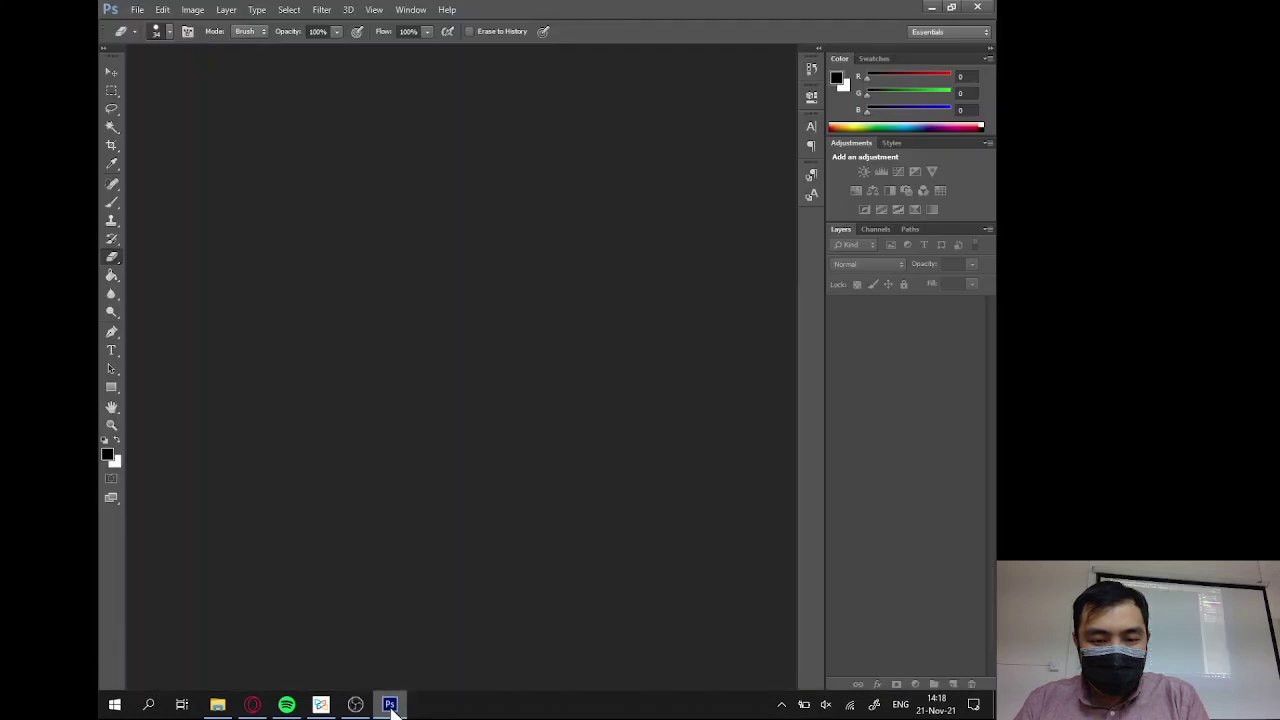
{"action": "left_click", "coordinate": [320, 704]}
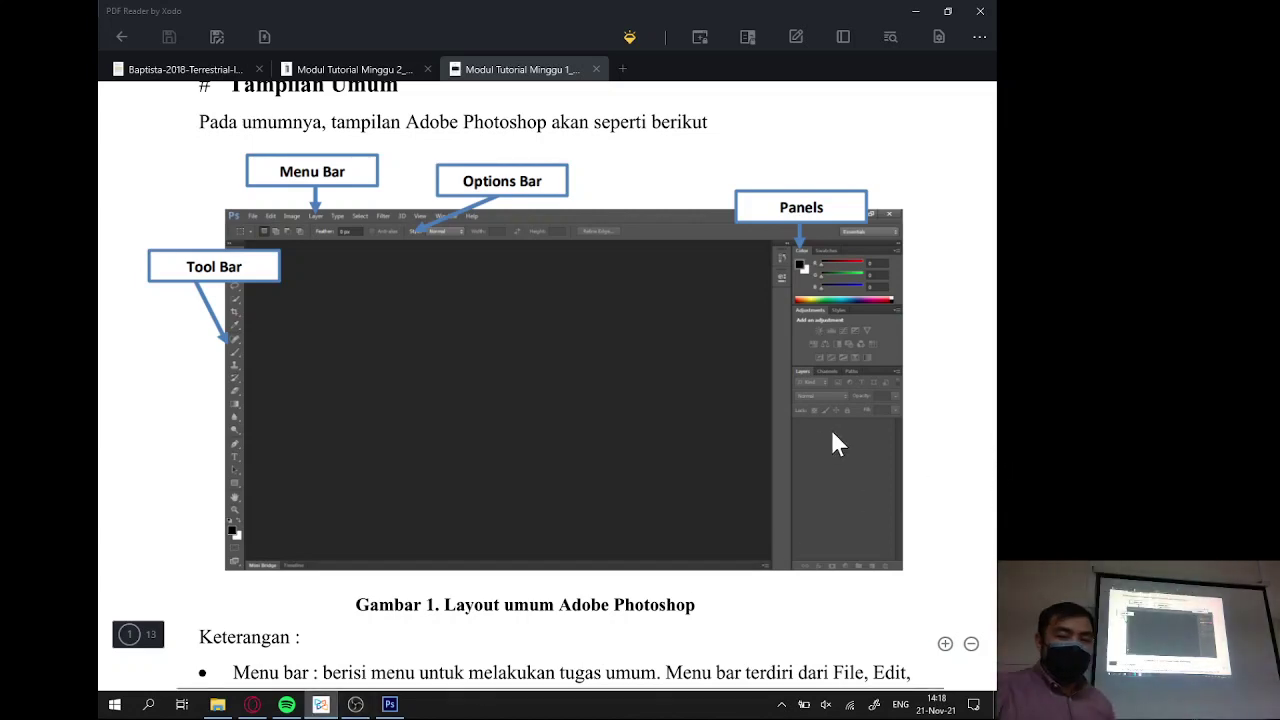
{"action": "scroll", "coordinate": [838, 445], "scroll_direction": "down", "scroll_amount": 12}
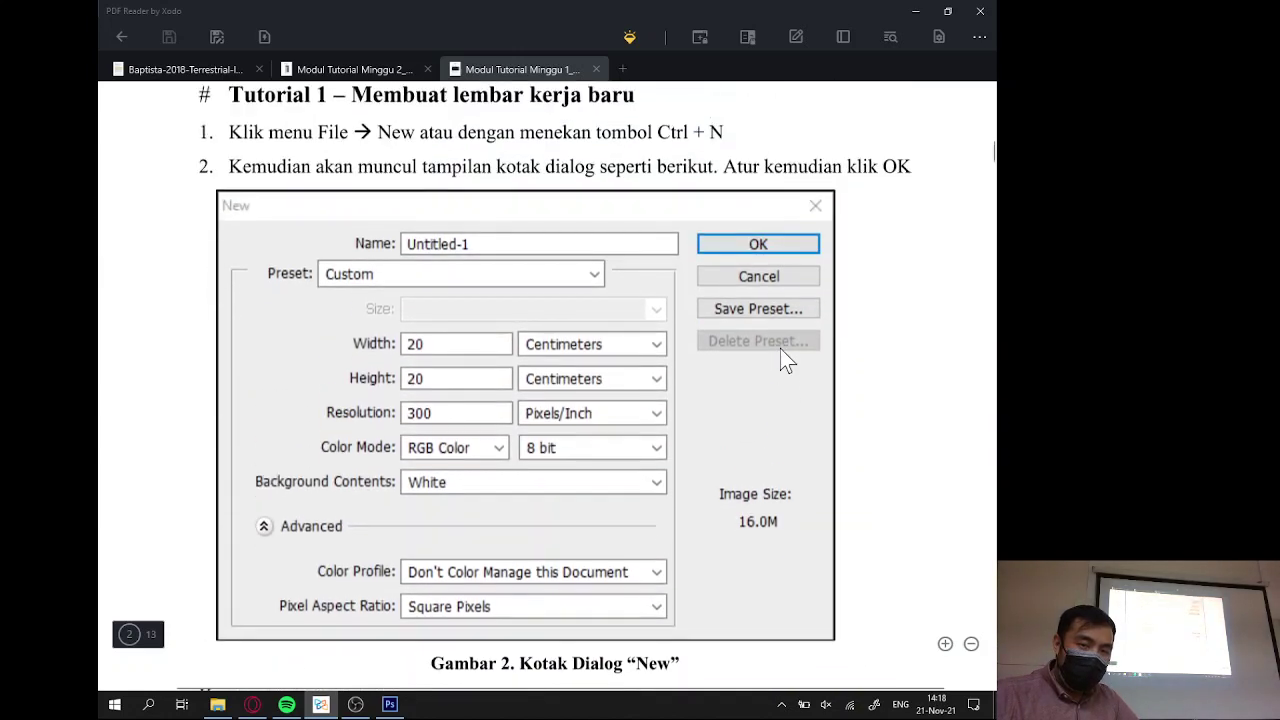
{"action": "scroll", "coordinate": [785, 361], "scroll_direction": "up", "scroll_amount": 1}
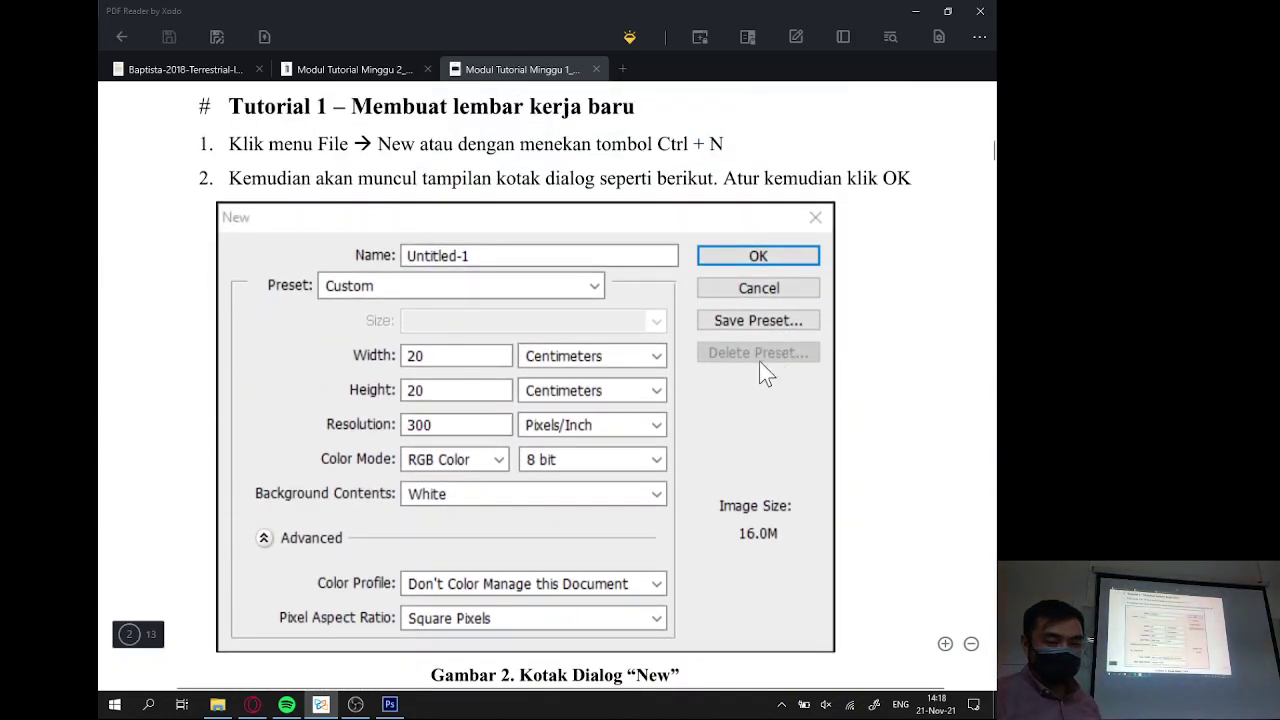
Switch to Photoshop and create a 16 × 16 cm document at 300 pixels/inch in RGB Color, 8 bit, with a white background.
{"action": "left_click", "coordinate": [401, 705]}
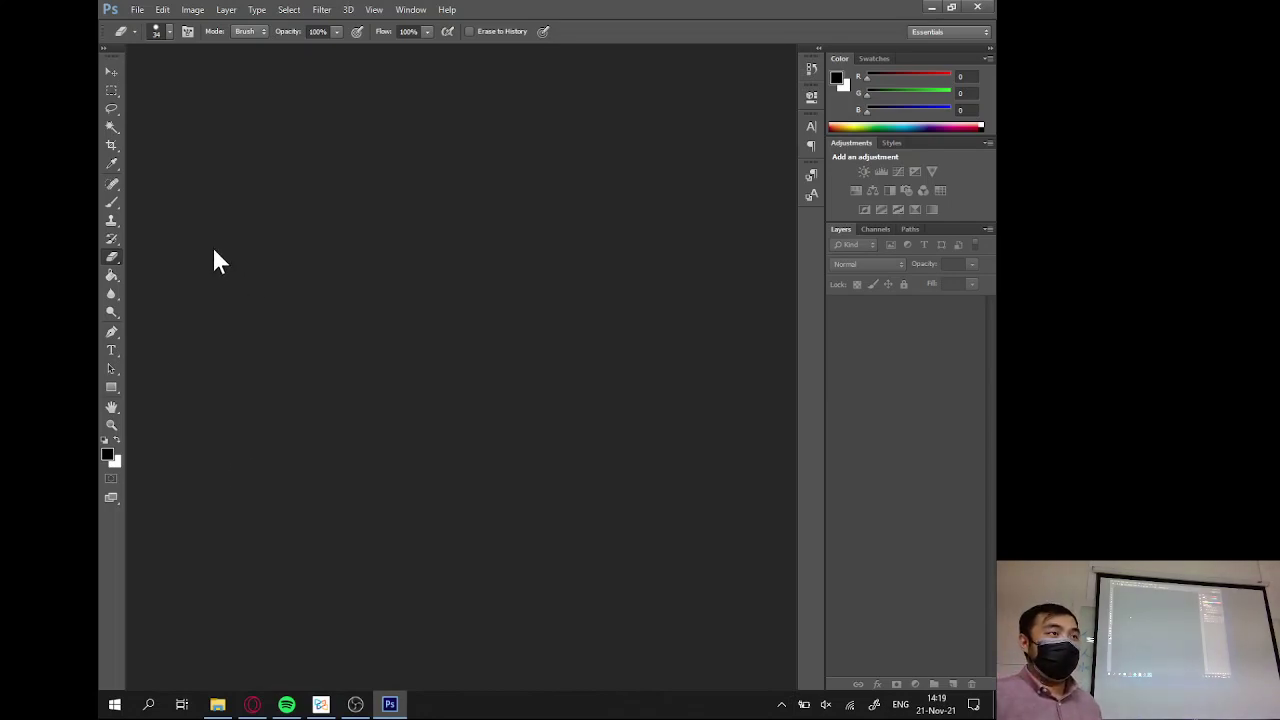
{"action": "left_click", "coordinate": [143, 10]}
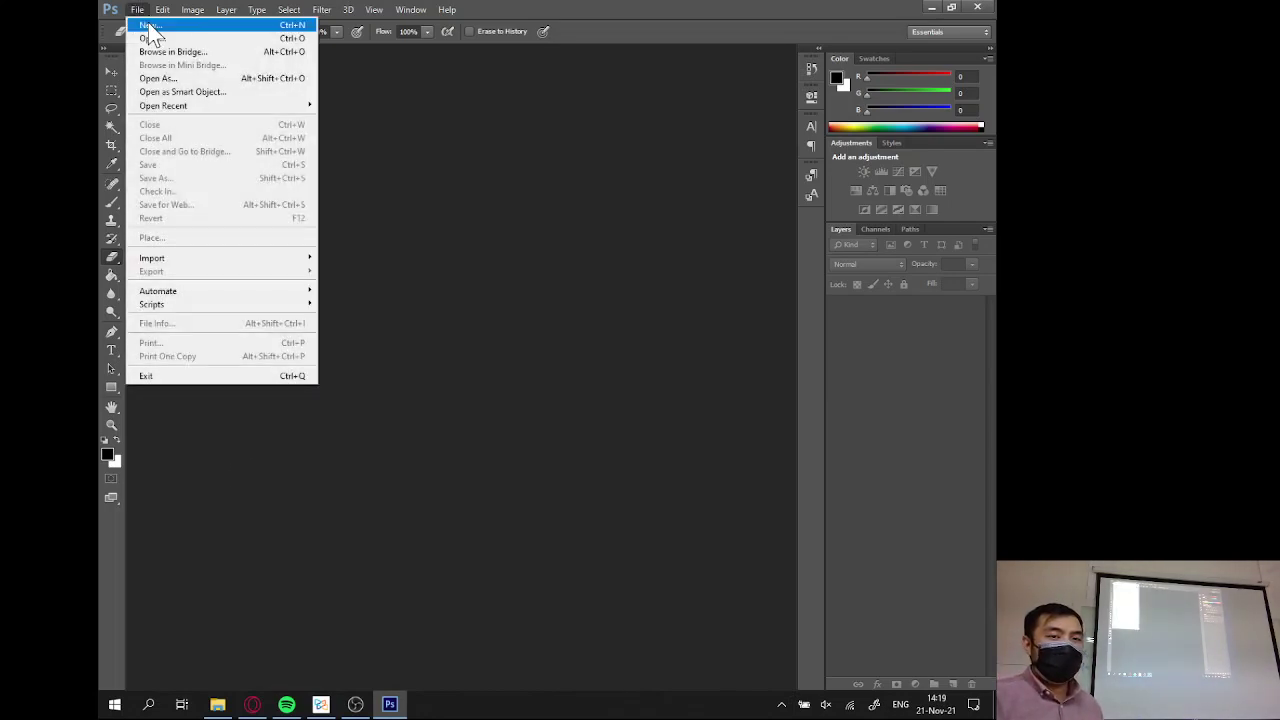
{"action": "left_click", "coordinate": [150, 26]}
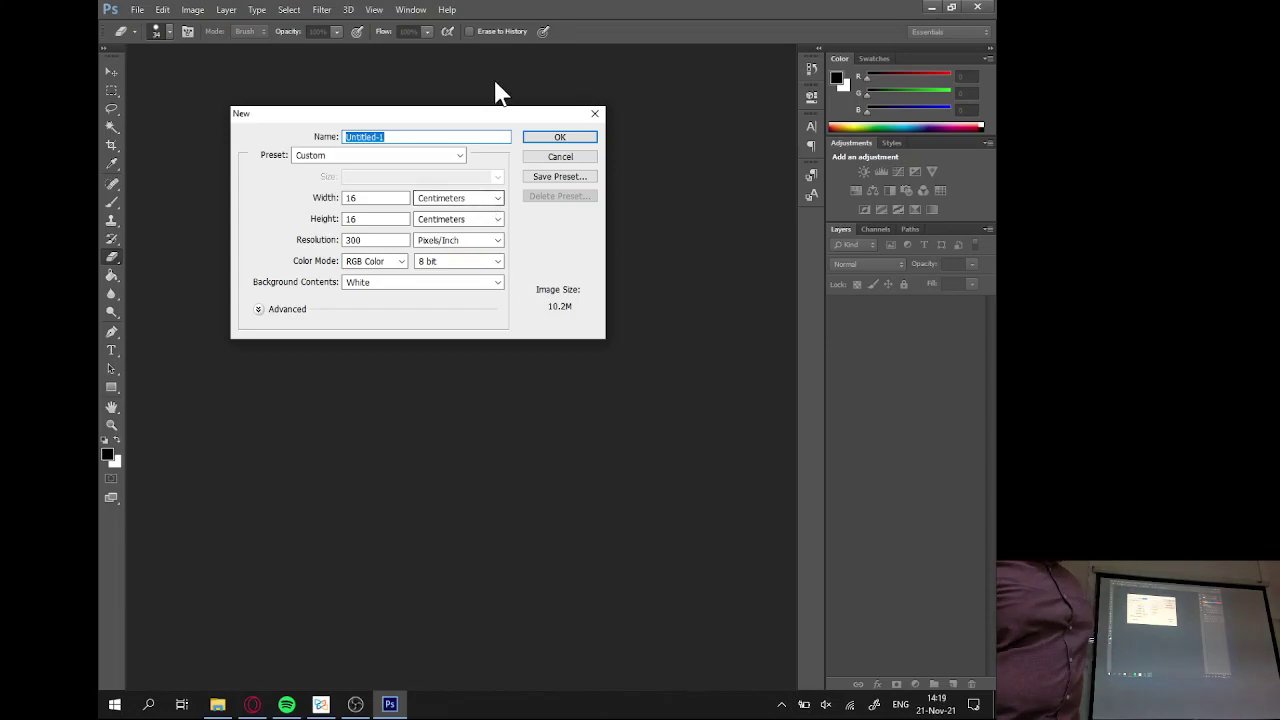
{"action": "left_click", "coordinate": [533, 137]}
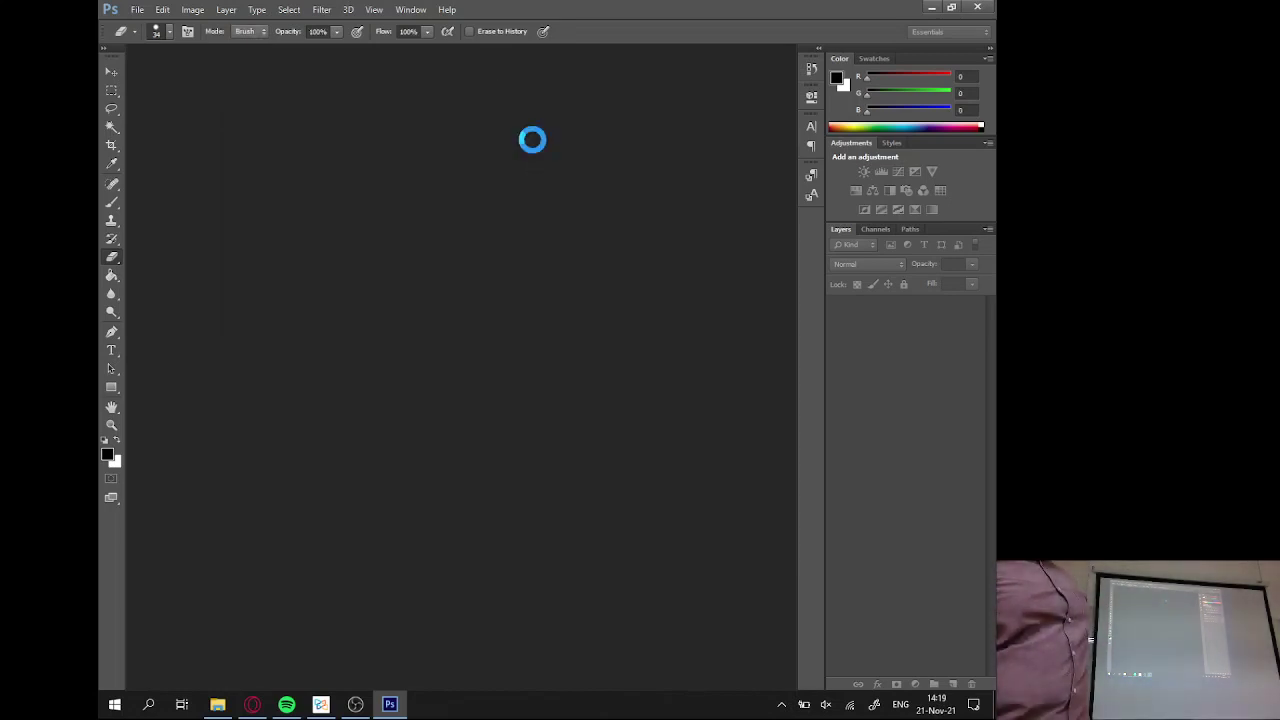
Open the photo IMAG4683.jpg from the Week 1 folder.
{"action": "left_click", "coordinate": [138, 11]}
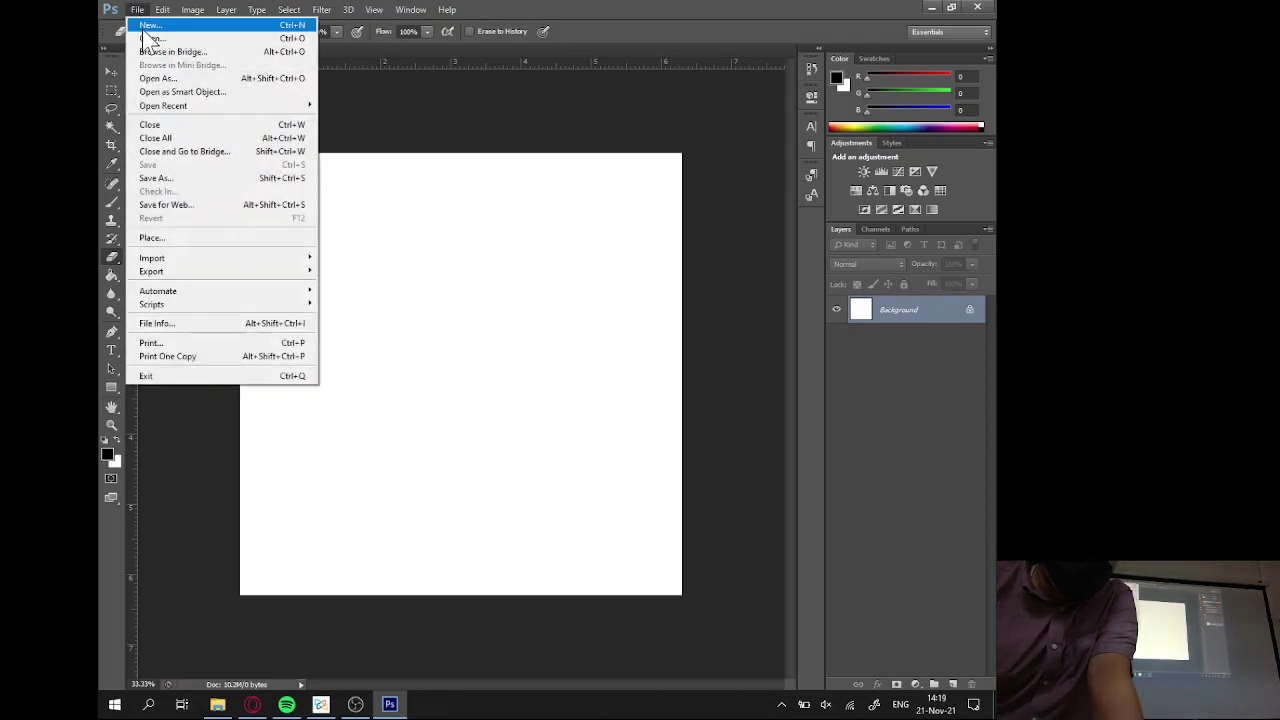
{"action": "key", "text": "ctrl+o"}
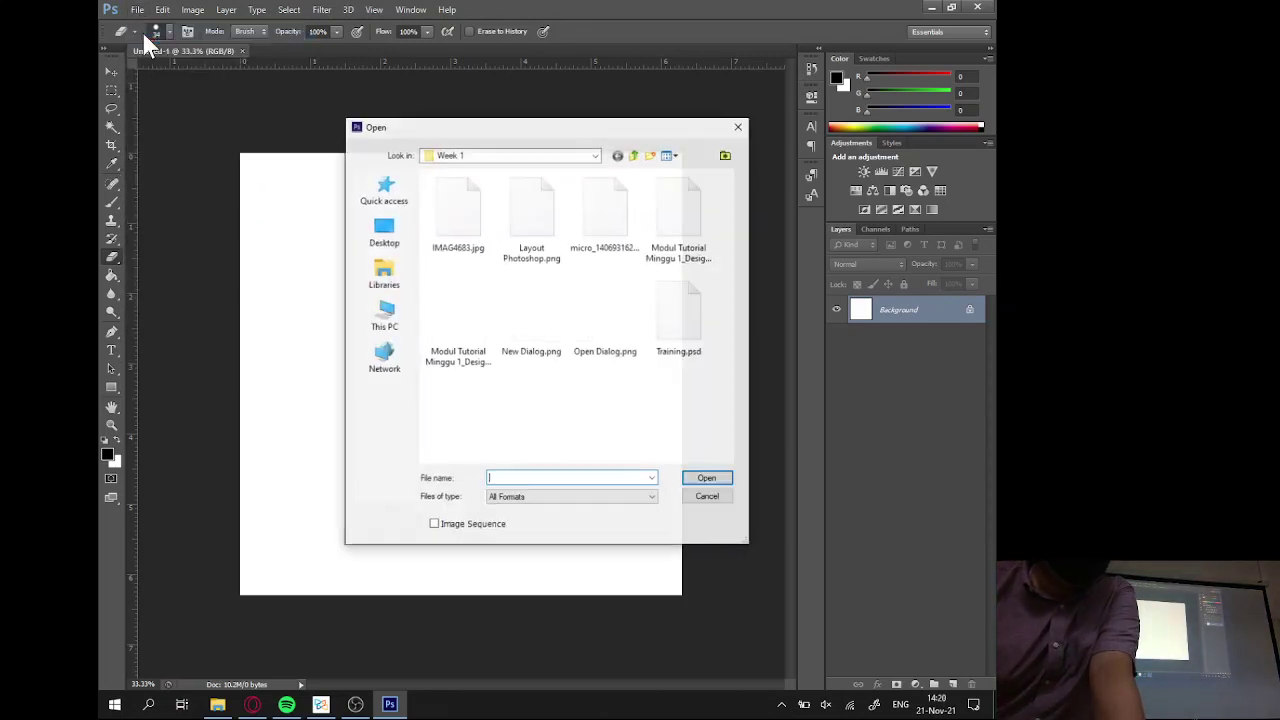
{"action": "left_click", "coordinate": [440, 240]}
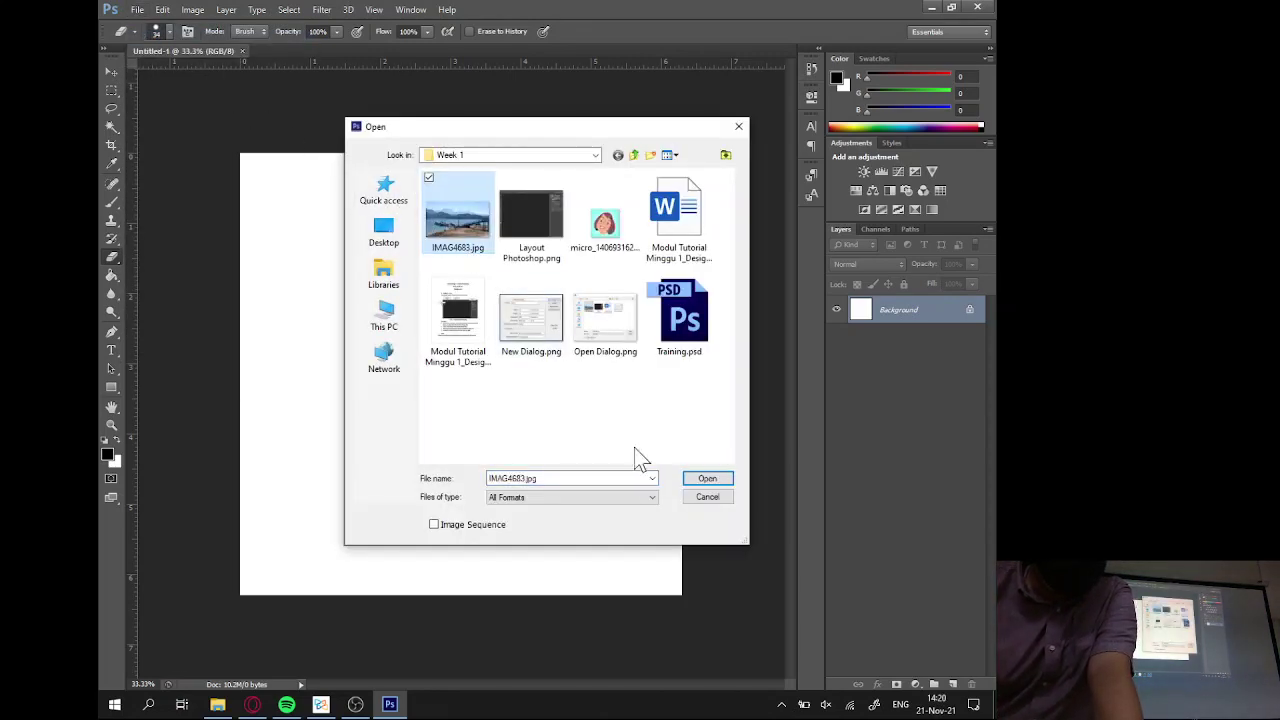
{"action": "left_click", "coordinate": [706, 481]}
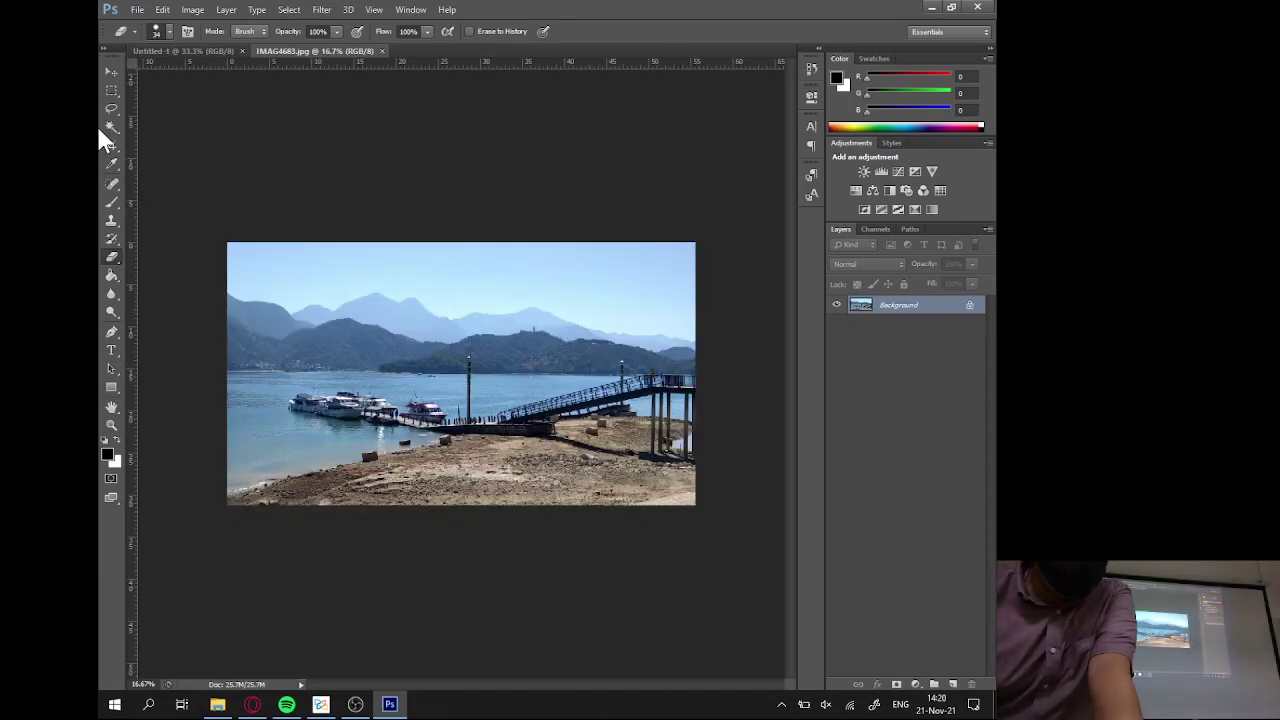
Copy a full-height rectangular selection covering most of the lake photo and paste it into the Untitled-1 document.
{"action": "left_click", "coordinate": [110, 91]}
{"action": "left_click_drag", "start_coordinate": [237, 235], "coordinate": [660, 523]}
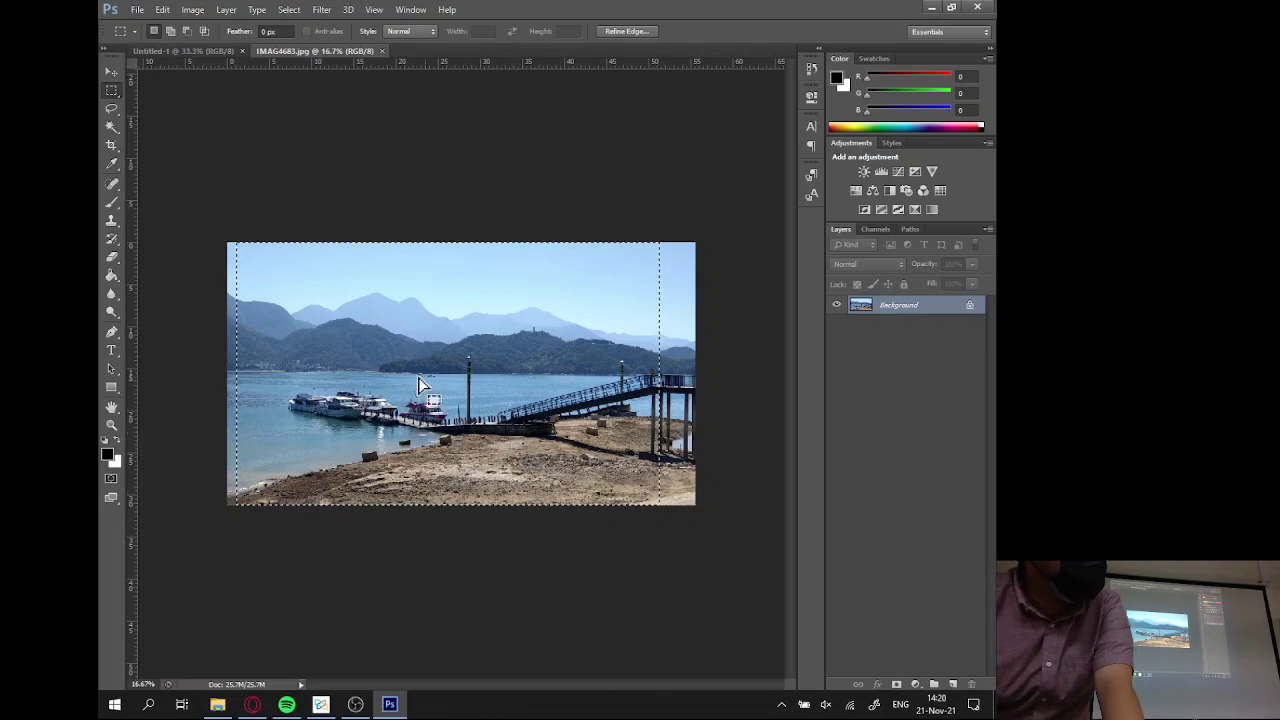
{"action": "left_click", "coordinate": [192, 50]}
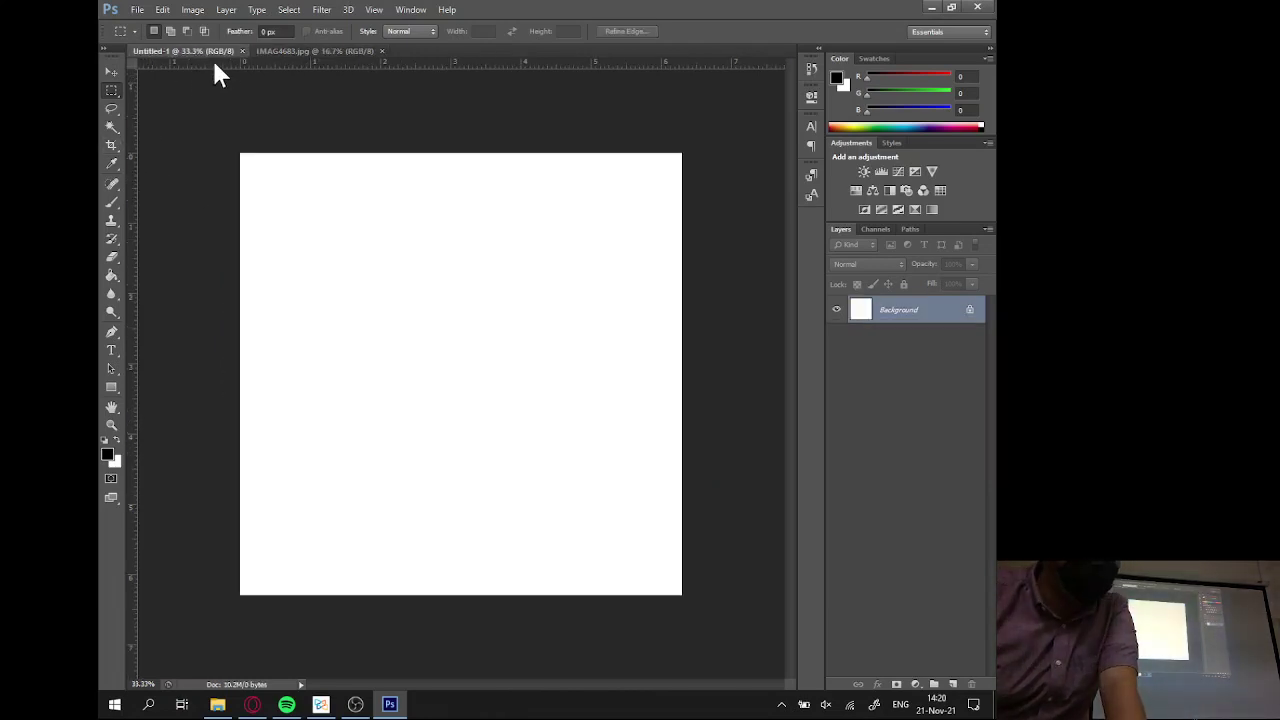
{"action": "key", "text": "ctrl+v"}
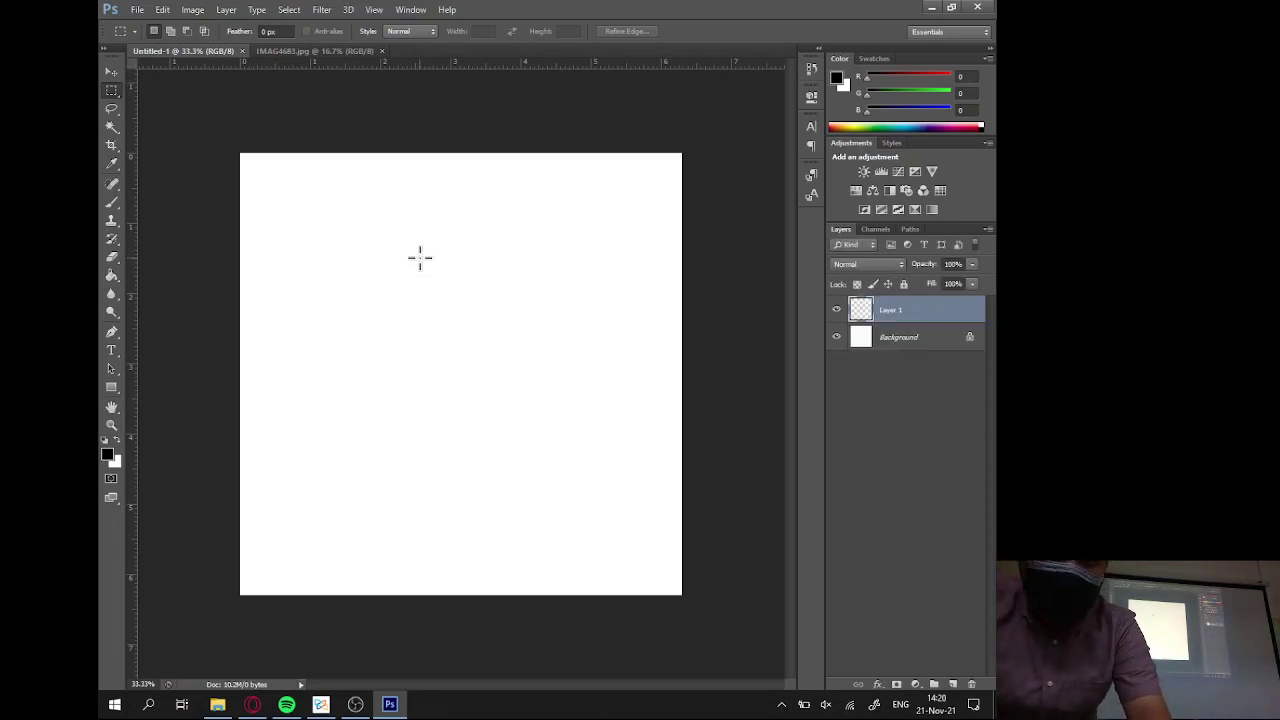
Free-transform the pasted photo to about 79% width and 63% height, positioned at about X 1212 px and Y 848 px.
{"action": "key", "text": "ctrl+t"}
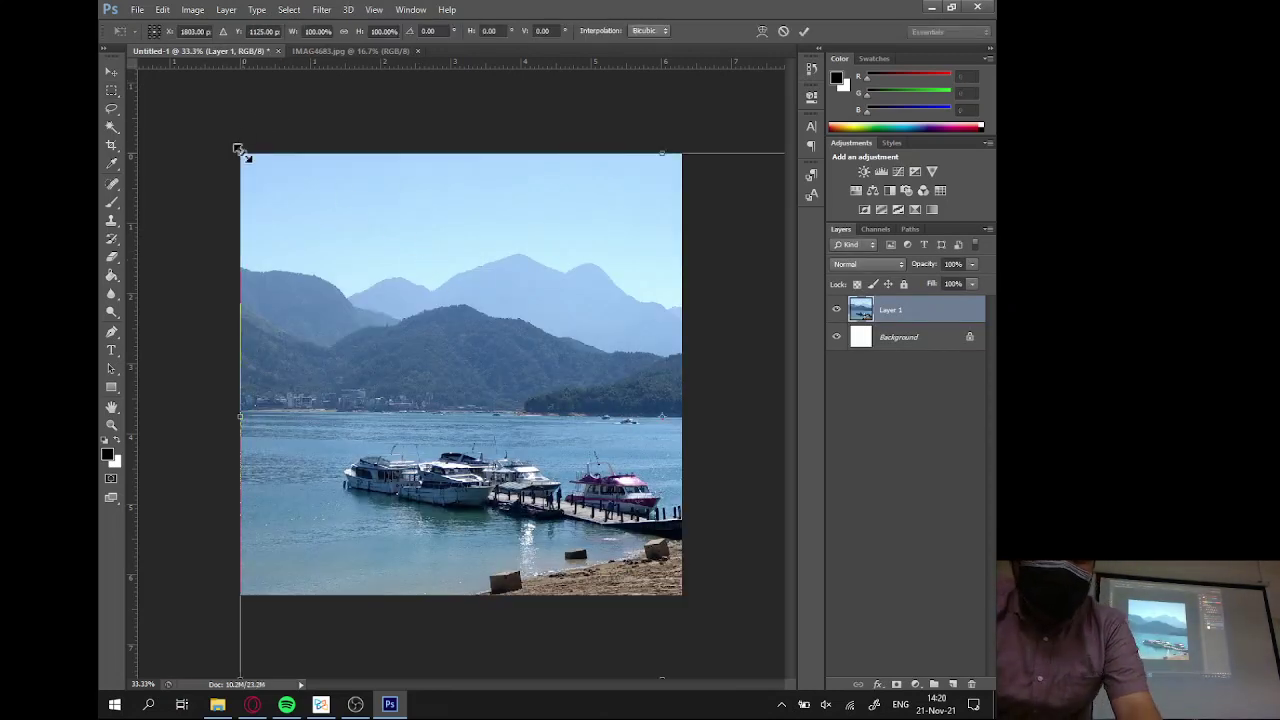
{"action": "left_click_drag", "start_coordinate": [240, 153], "coordinate": [523, 434]}
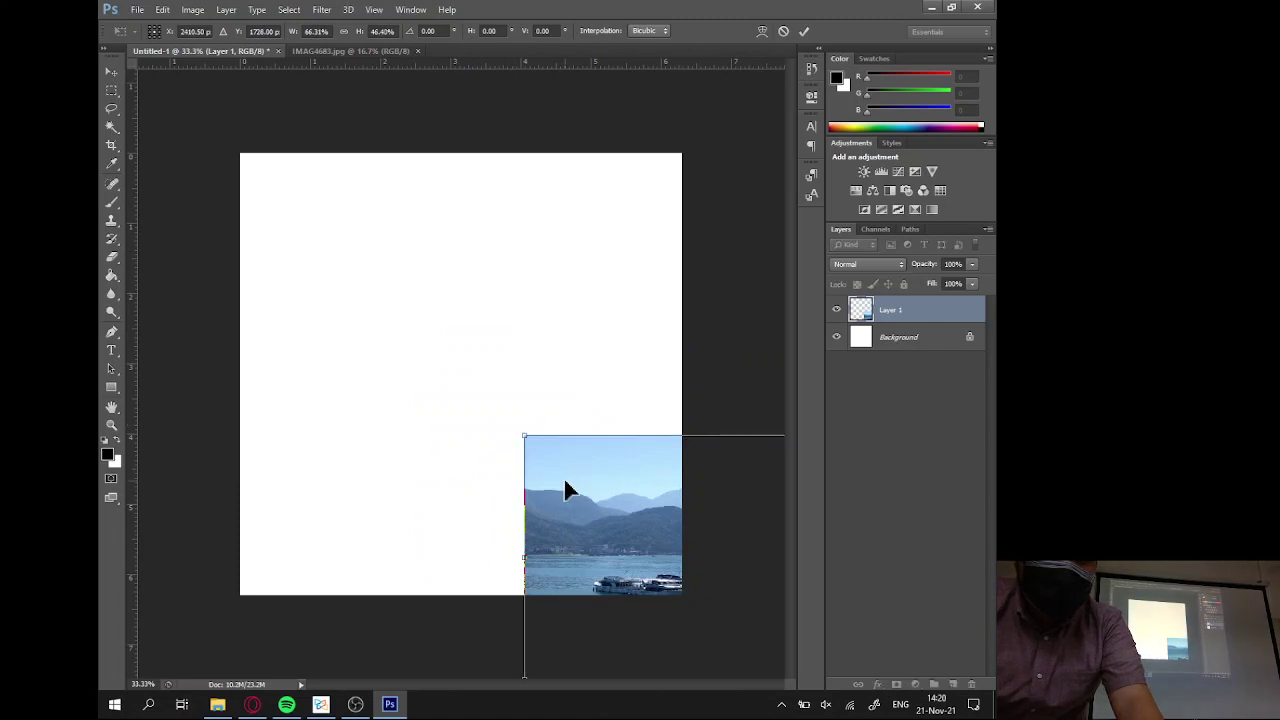
{"action": "left_click_drag", "start_coordinate": [564, 484], "coordinate": [280, 253]}
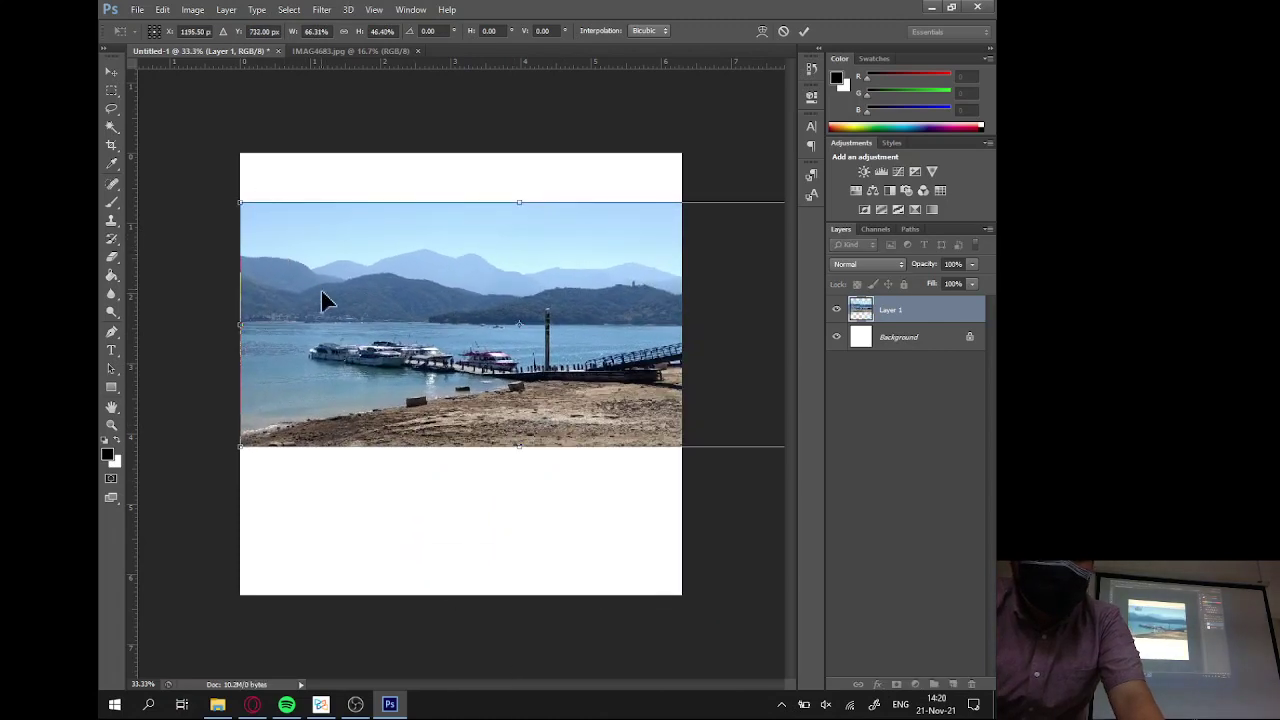
{"action": "left_click_drag", "start_coordinate": [240, 445], "coordinate": [140, 530]}
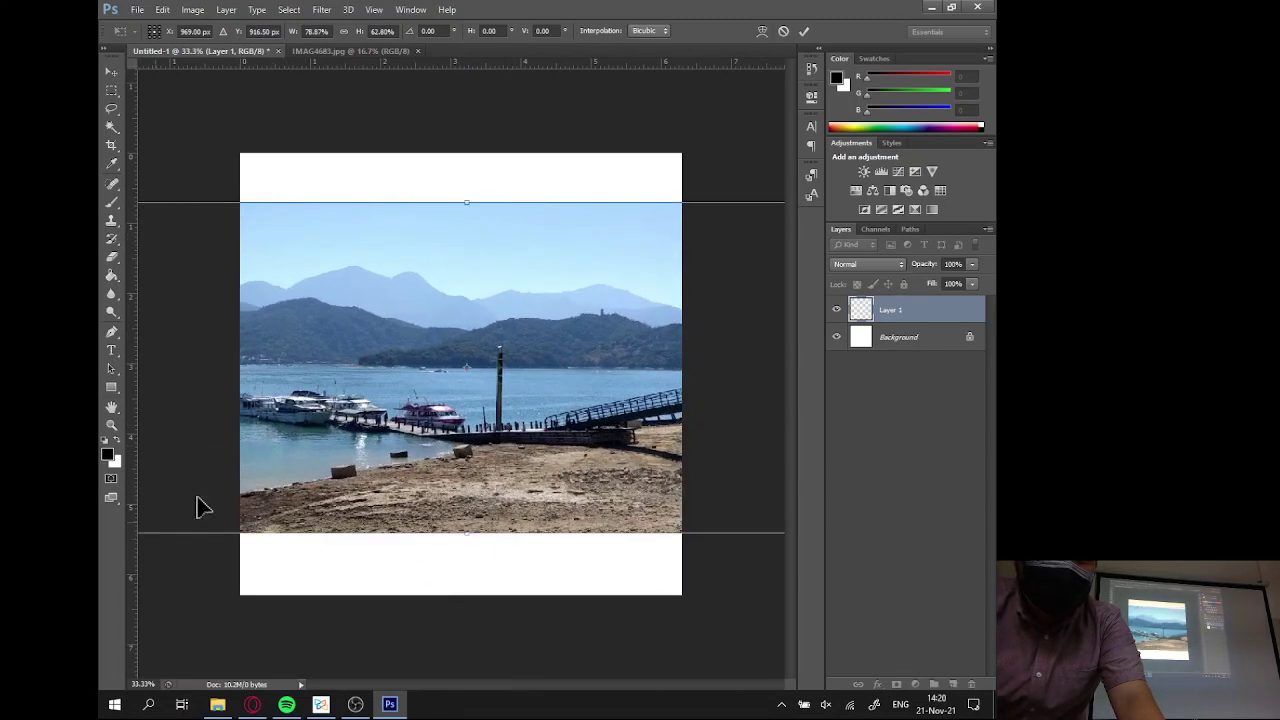
{"action": "left_click_drag", "start_coordinate": [280, 452], "coordinate": [336, 433]}
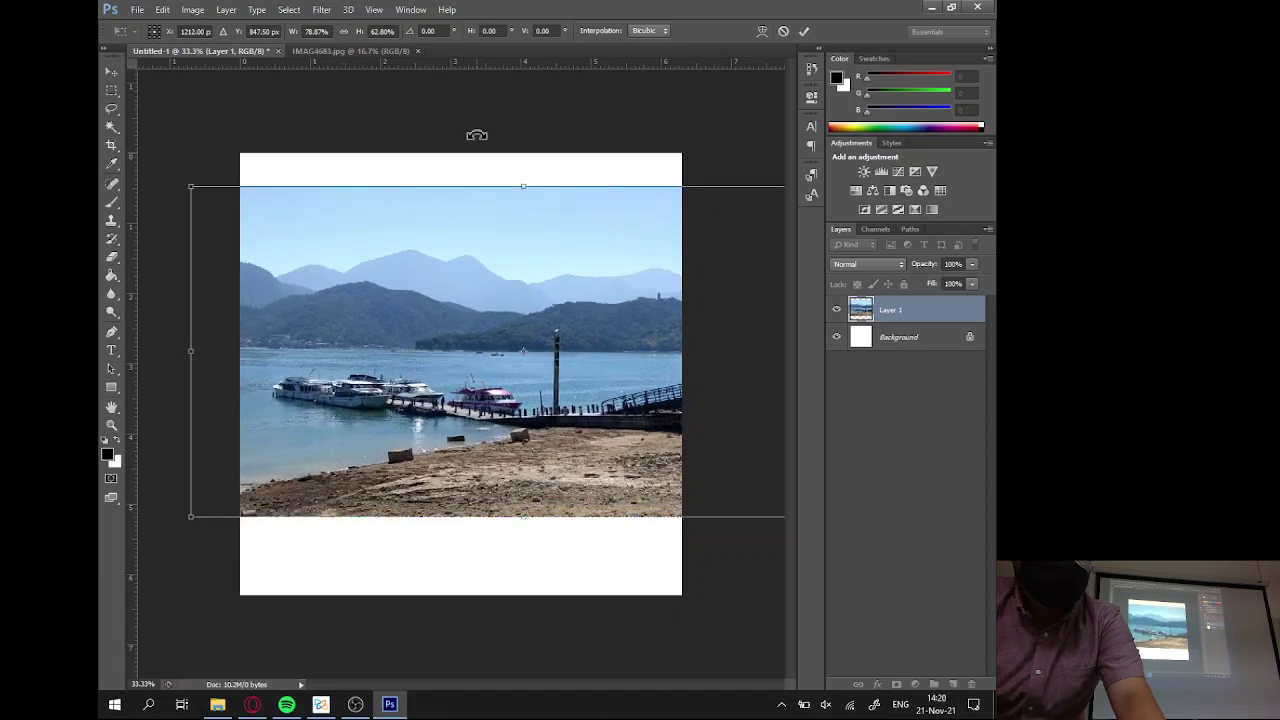
{"action": "left_click", "coordinate": [806, 31]}
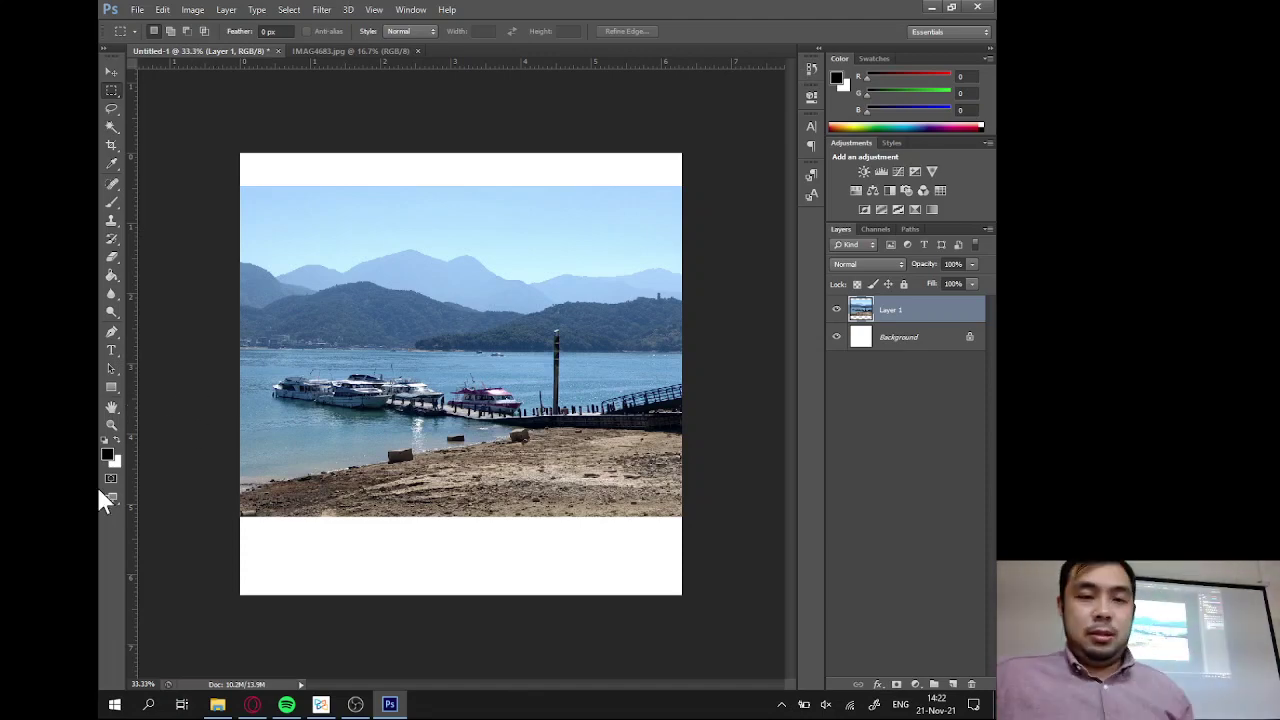
Switch to the Opera browser, search Google Images for "image ratio pixel" and preview the Aspect Ratio Calculator diagram.
{"action": "left_click", "coordinate": [253, 708]}
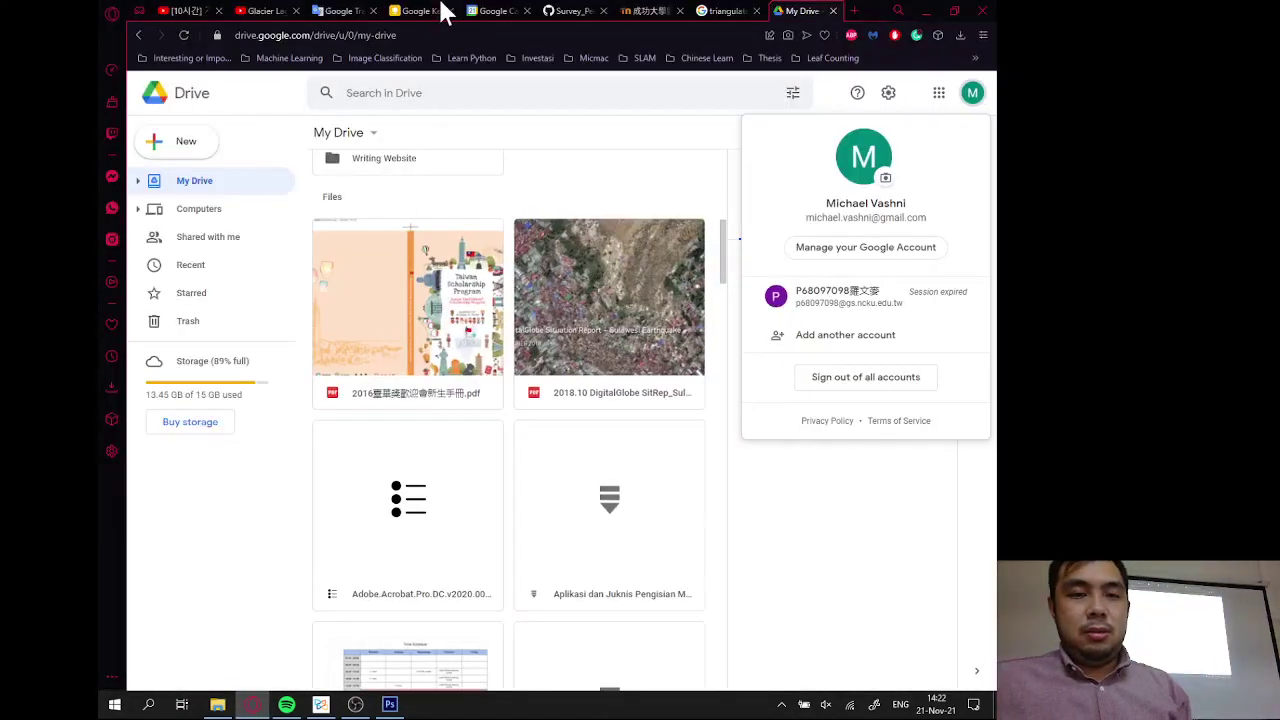
{"action": "left_click", "coordinate": [855, 11]}
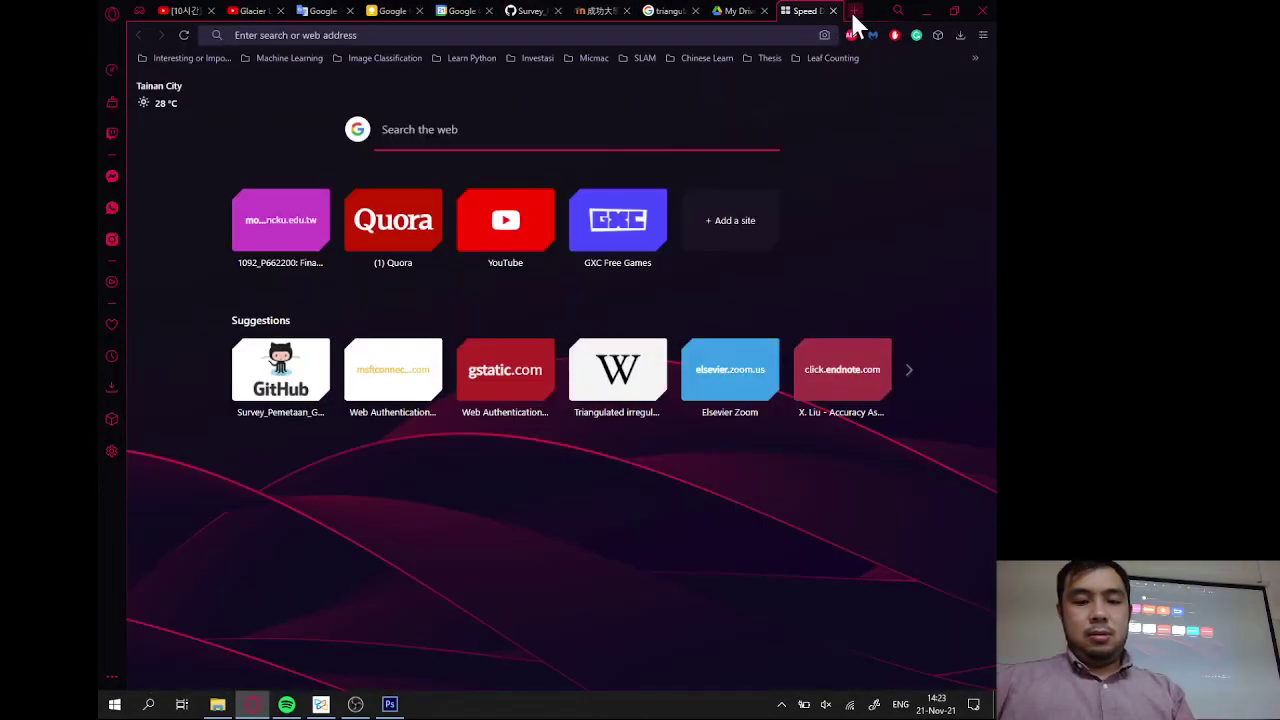
{"action": "type", "text": "image ra"}
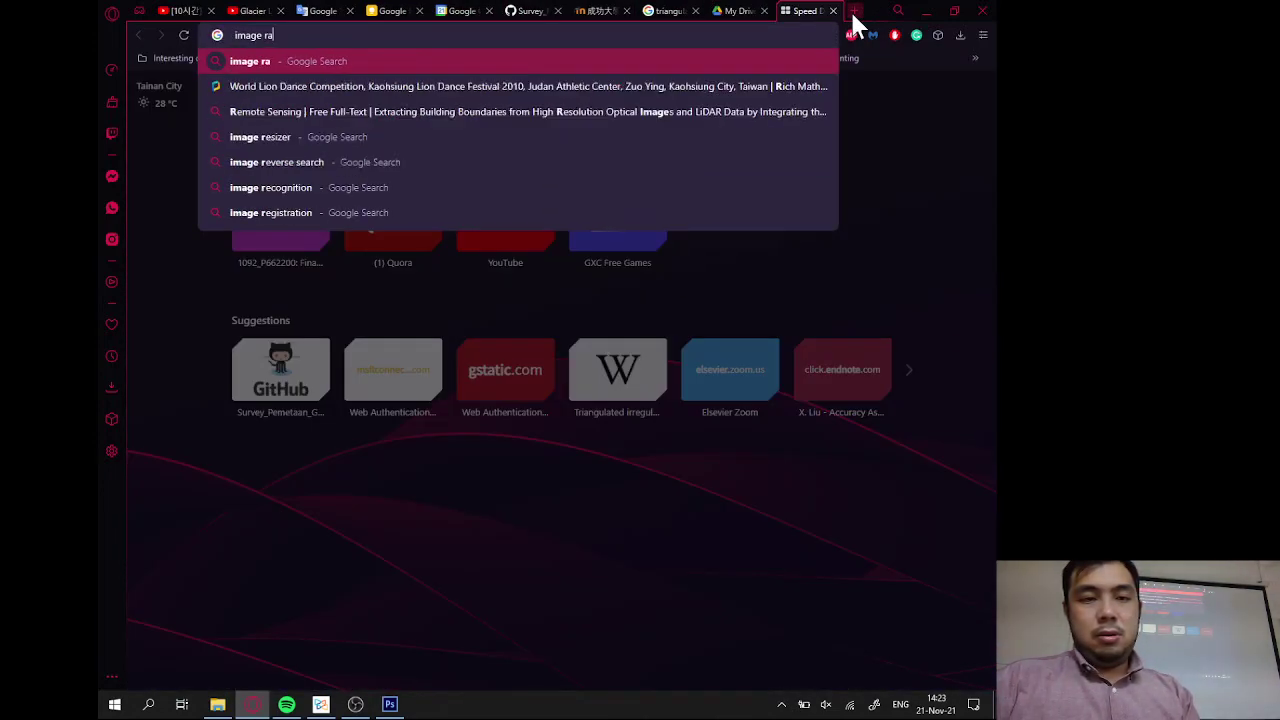
{"action": "type", "text": "tio pixel"}
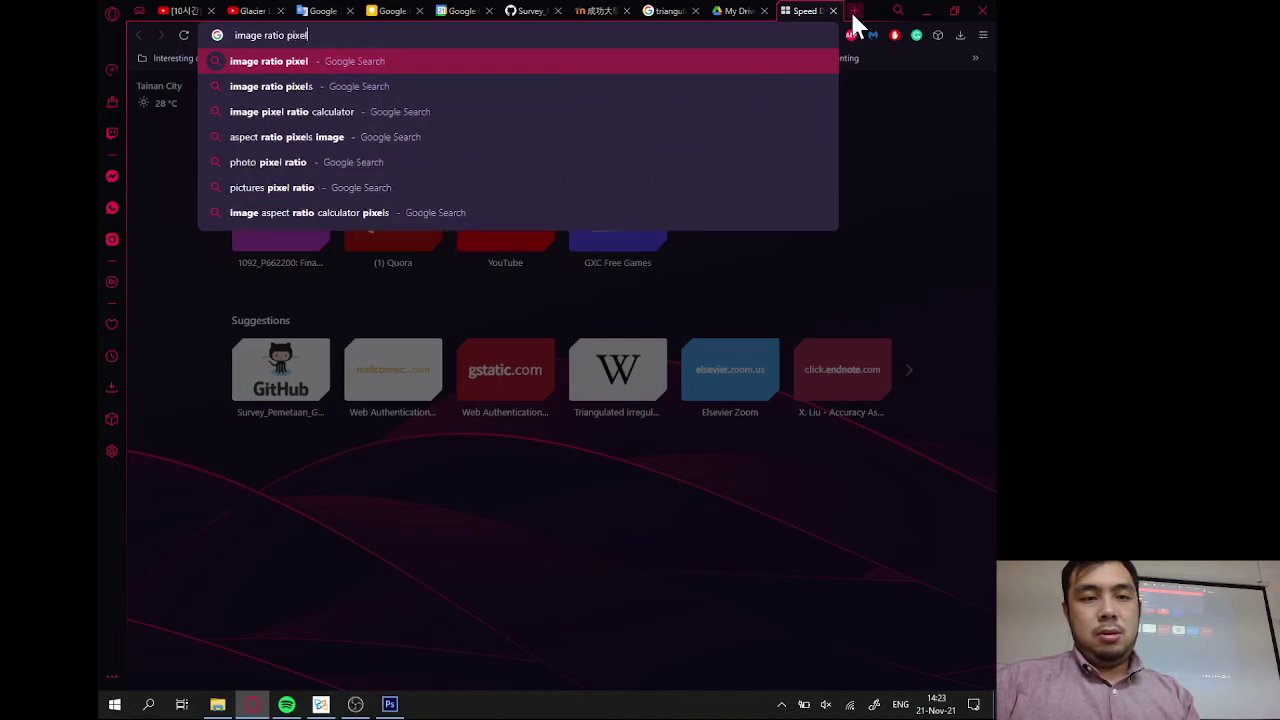
{"action": "key", "text": "Return"}
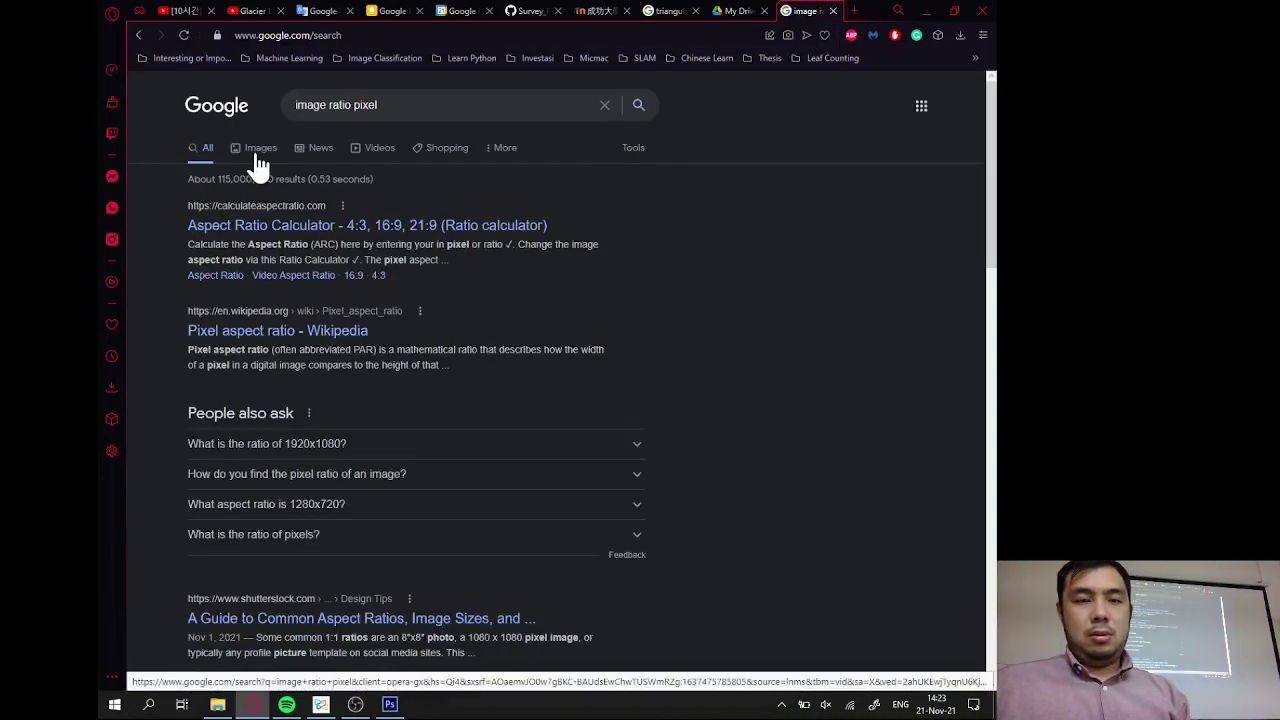
{"action": "left_click", "coordinate": [258, 158]}
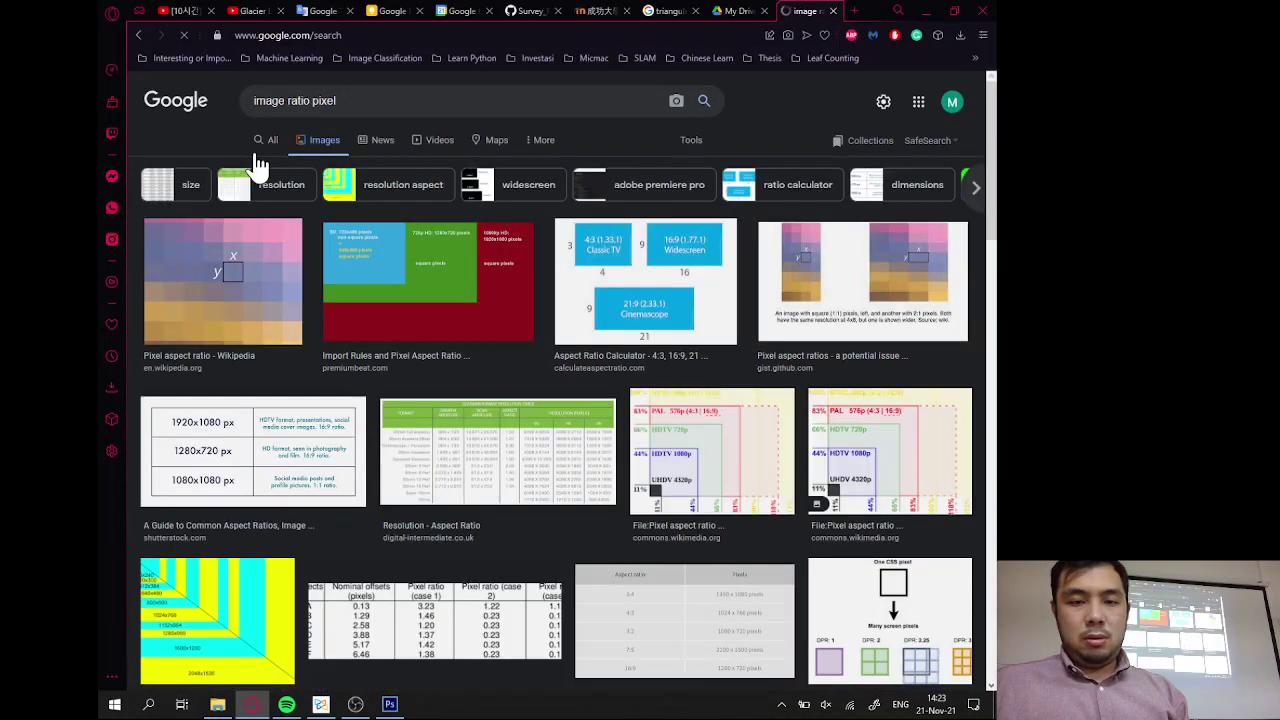
{"action": "left_click", "coordinate": [680, 310]}
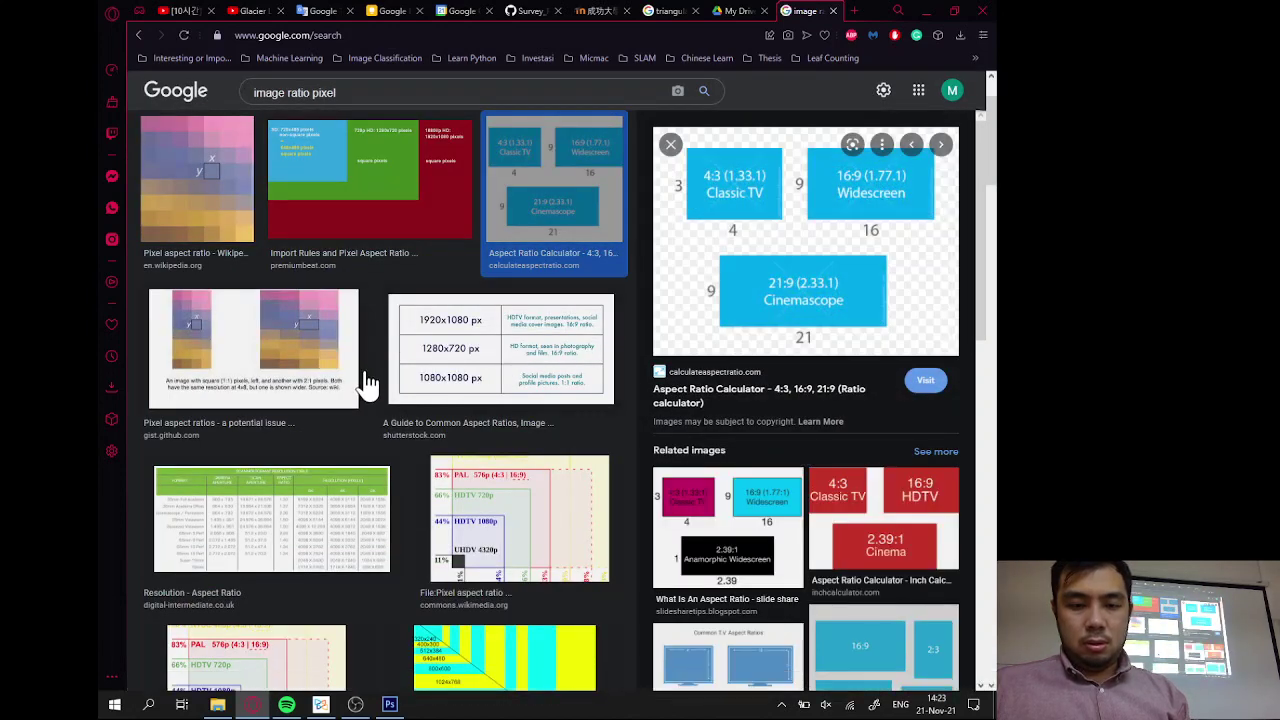
{"action": "scroll", "coordinate": [495, 410], "scroll_direction": "down", "scroll_amount": 1}
{"action": "scroll", "coordinate": [609, 391], "scroll_direction": "up", "scroll_amount": 1}
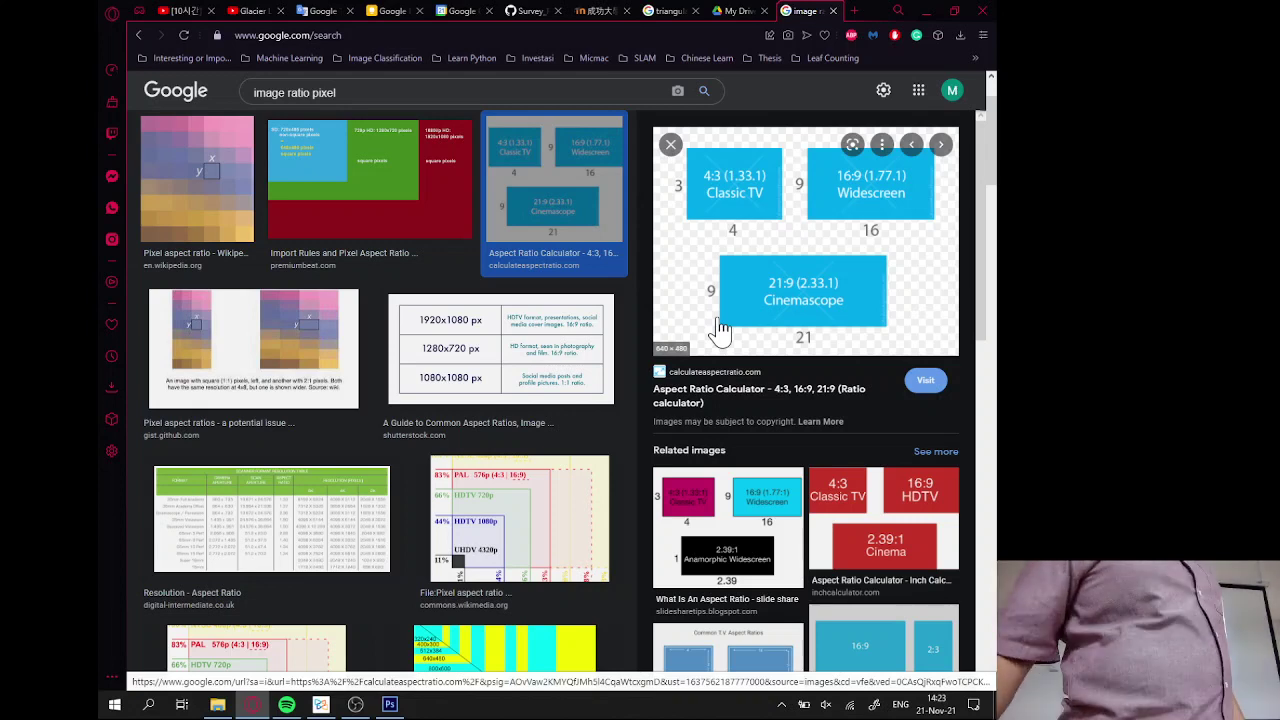
Search Google Images for "image ratio pixel instagram" and open the article "253: Instagram Sizing Cheatsheet" from its image preview.
{"action": "left_click", "coordinate": [336, 92]}
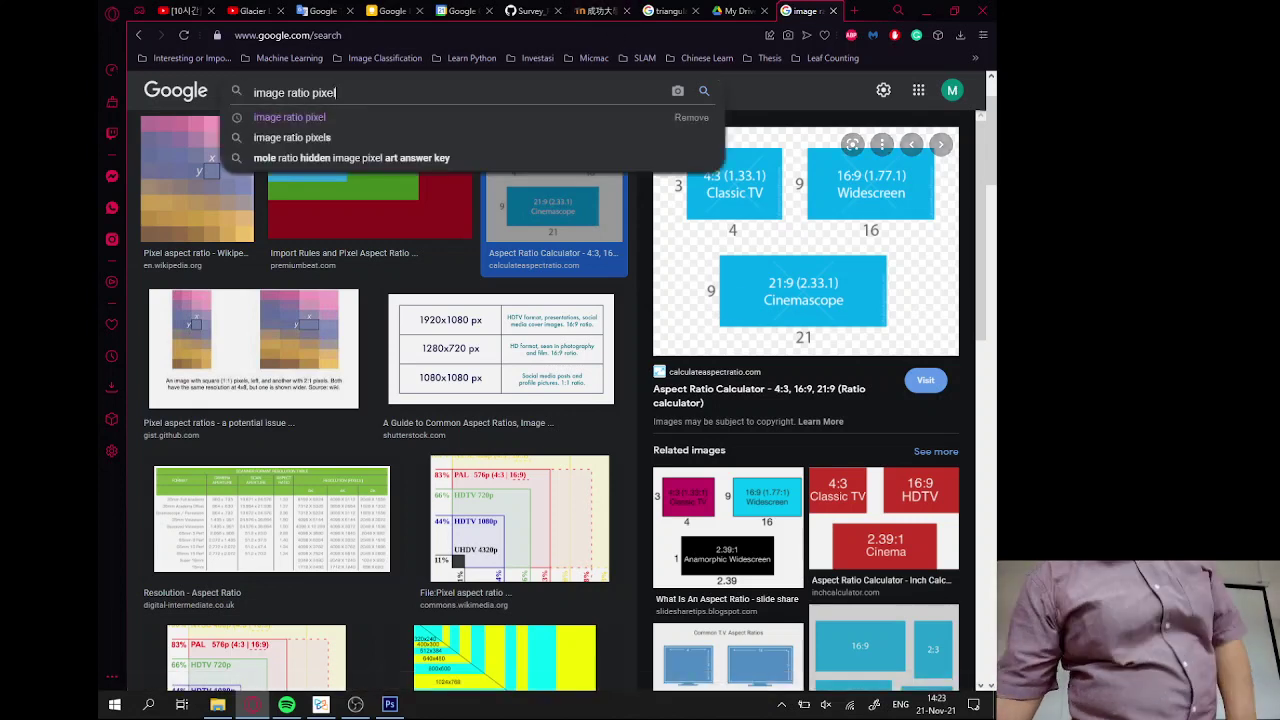
{"action": "type", "text": "instagram"}
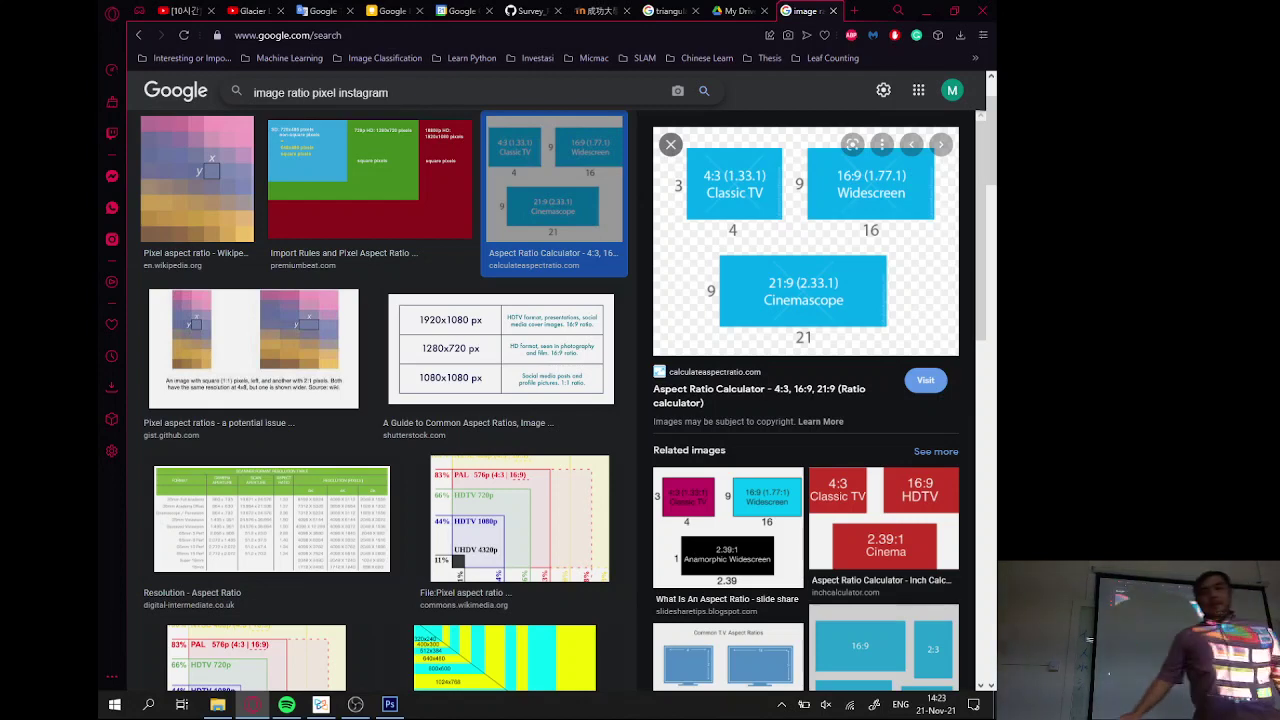
{"action": "key", "text": "Return"}
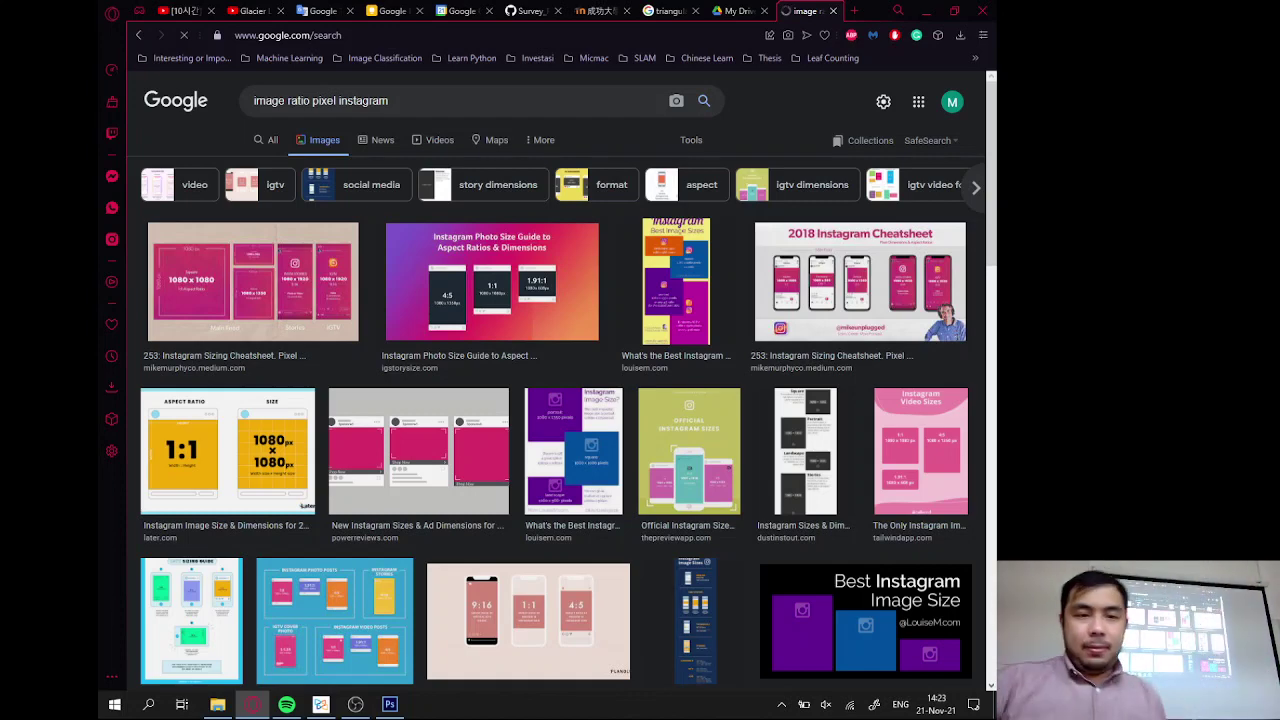
{"action": "left_click", "coordinate": [245, 305]}
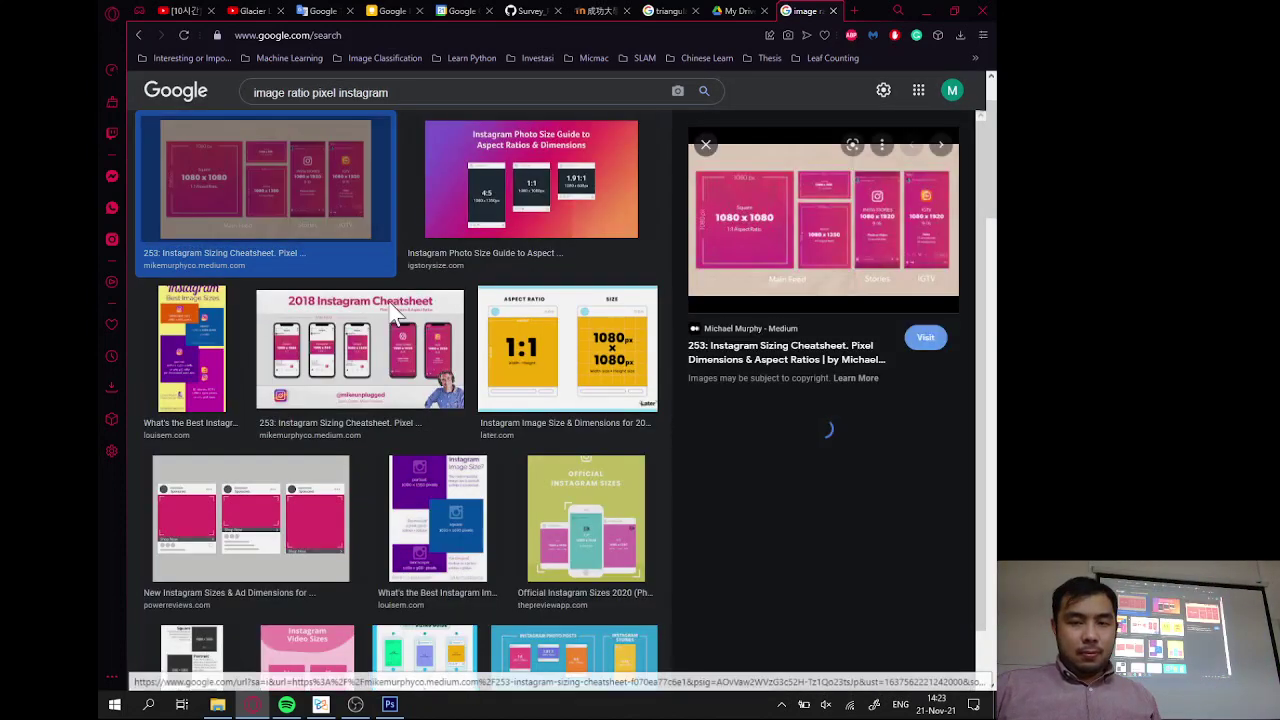
{"action": "left_click", "coordinate": [853, 206]}
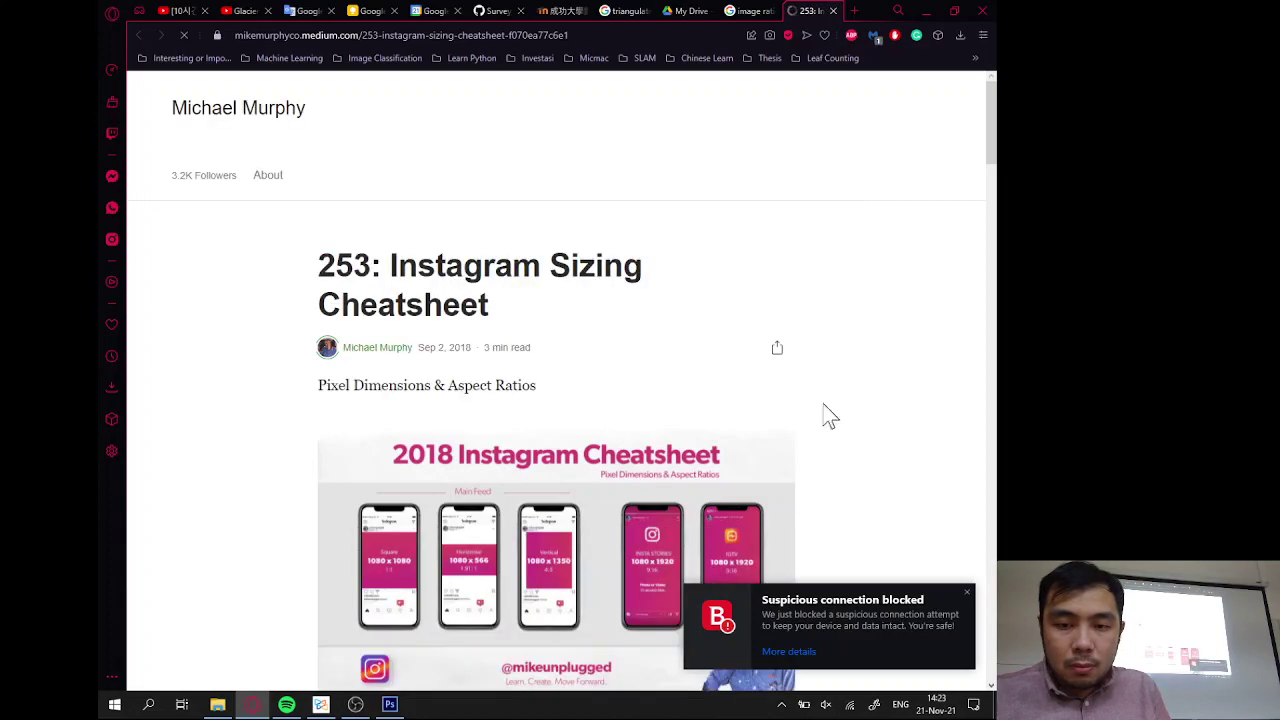
Examine the article's pixel dimensions and aspect ratios for Instagram feed, Stories and IGTV, and enlarge the sizing chart.
{"action": "scroll", "coordinate": [811, 423], "scroll_direction": "down", "scroll_amount": 10}
{"action": "scroll", "coordinate": [811, 423], "scroll_direction": "down", "scroll_amount": 3}
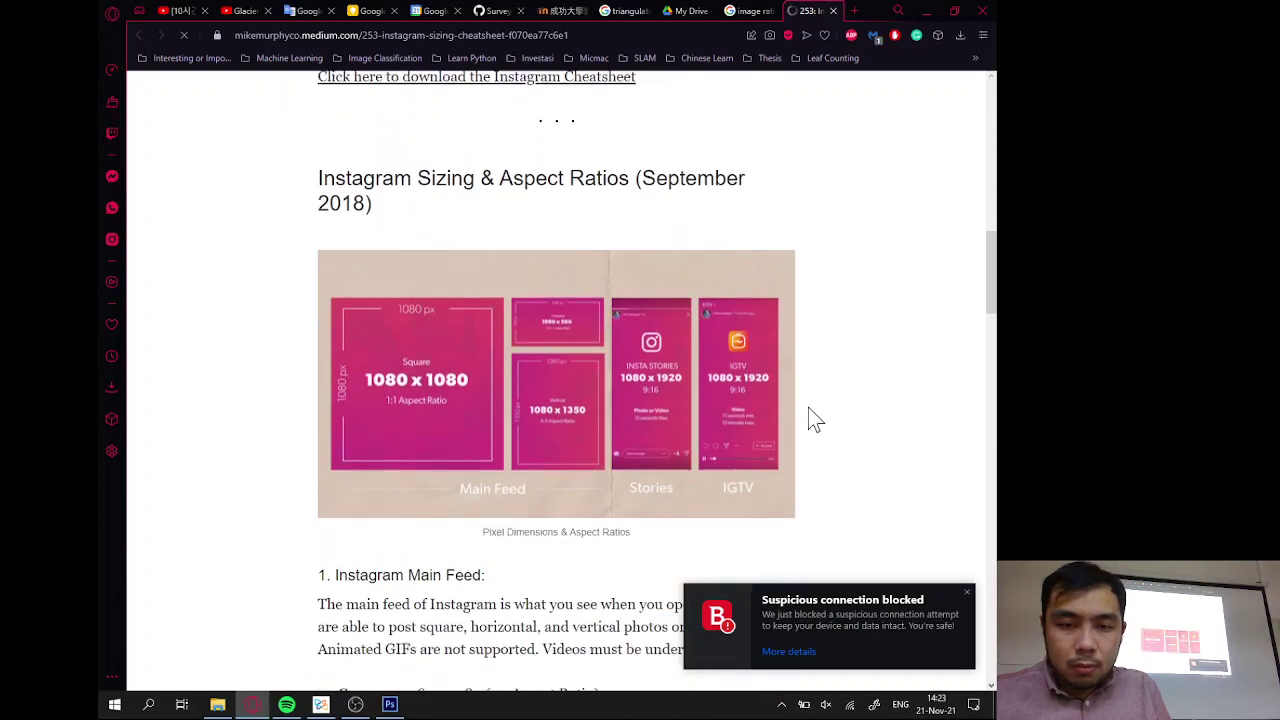
{"action": "left_click", "coordinate": [634, 240]}
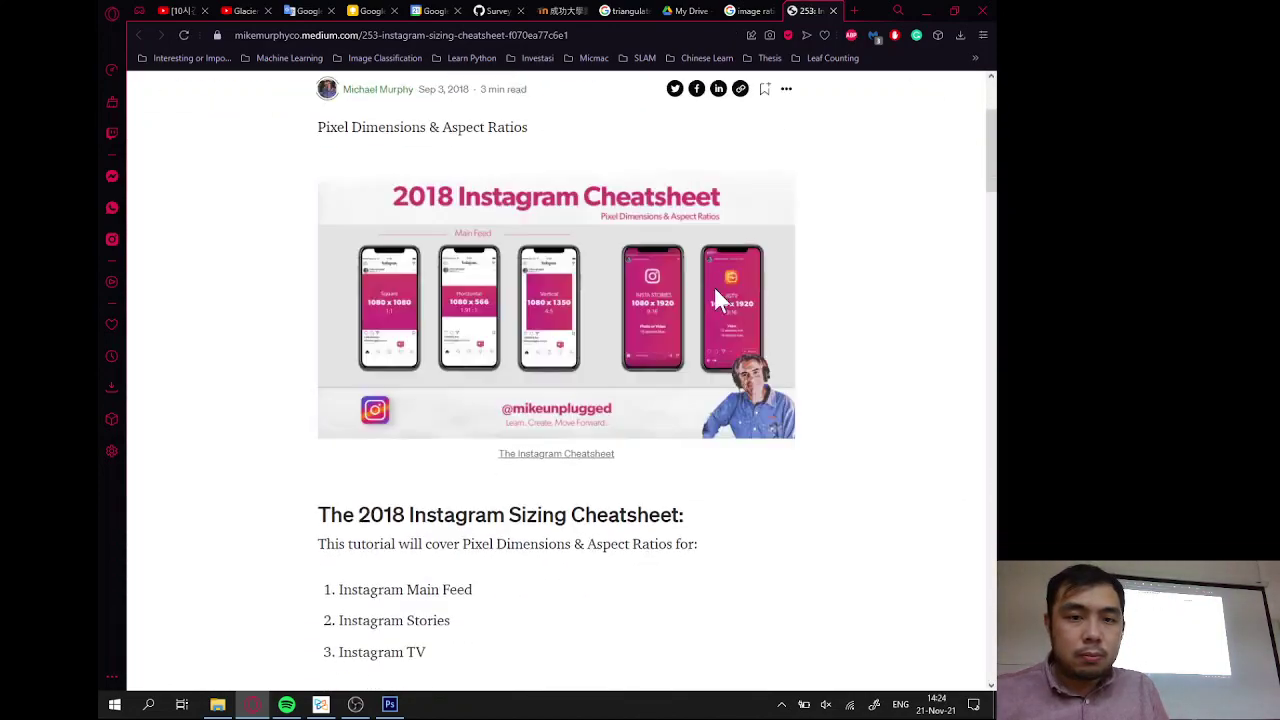
{"action": "scroll", "coordinate": [715, 287], "scroll_direction": "down", "scroll_amount": 6}
{"action": "scroll", "coordinate": [715, 289], "scroll_direction": "up", "scroll_amount": 1}
{"action": "scroll", "coordinate": [700, 300], "scroll_direction": "down", "scroll_amount": 4}
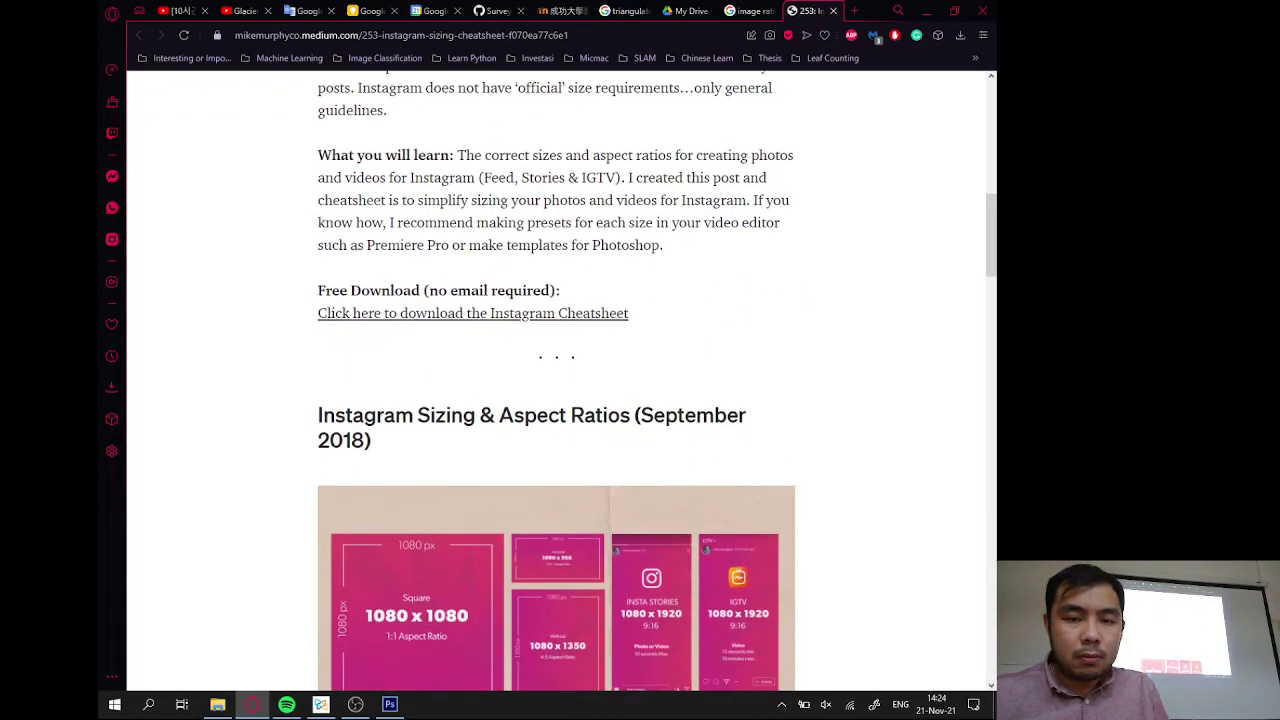
{"action": "left_click", "coordinate": [674, 310]}
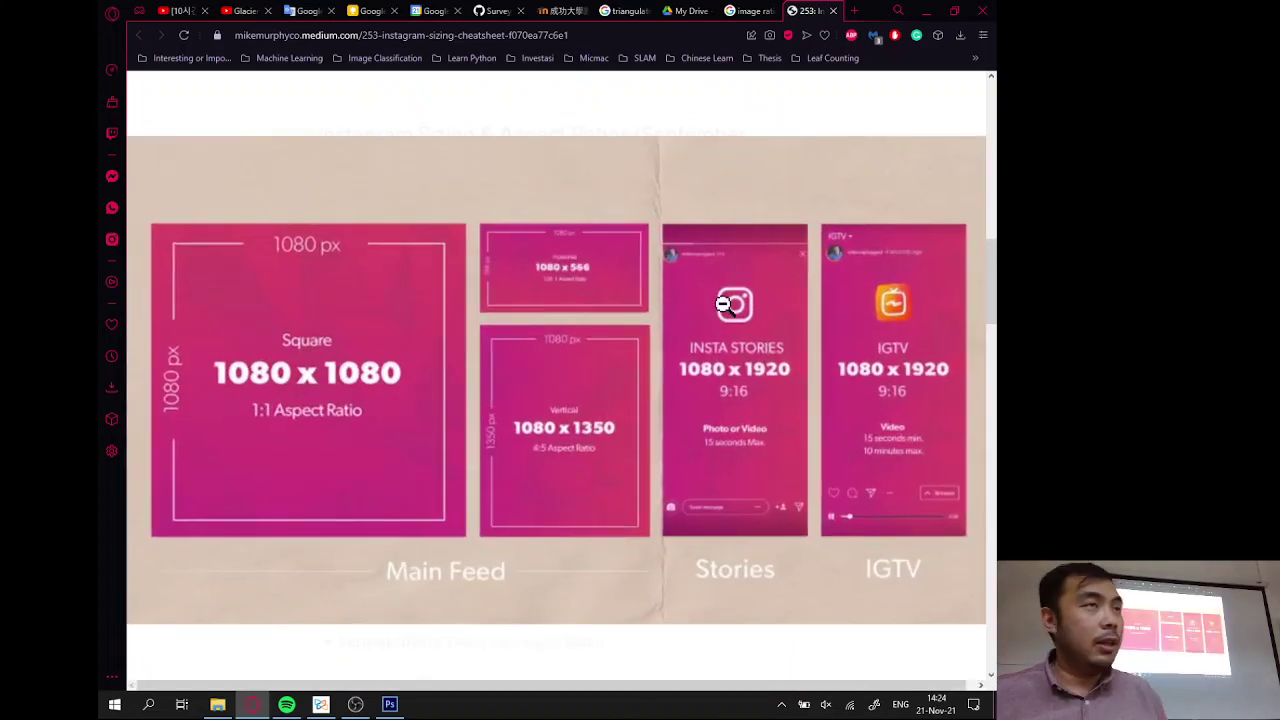
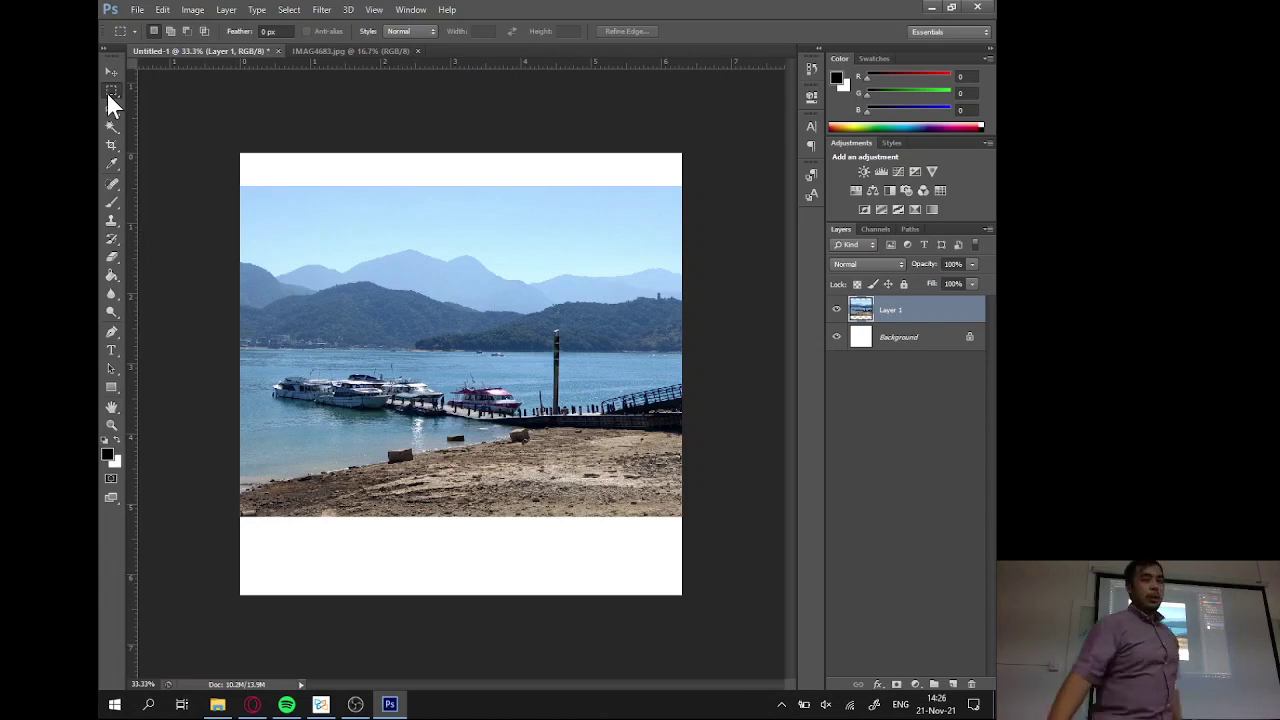
Switch to Photoshop and replace the partial selection in IMAG4683.jpg with a rectangular selection covering the whole photo.
{"action": "left_click", "coordinate": [297, 53]}
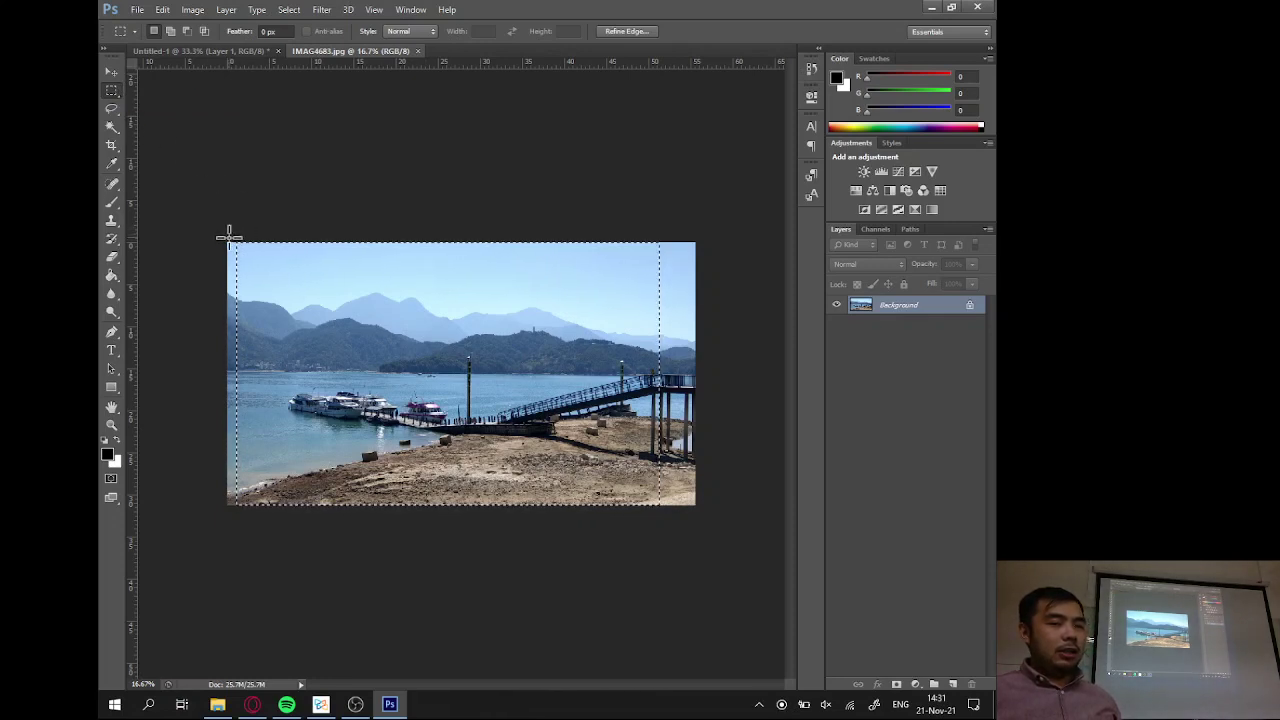
{"action": "left_click_drag", "start_coordinate": [661, 496], "coordinate": [729, 550]}
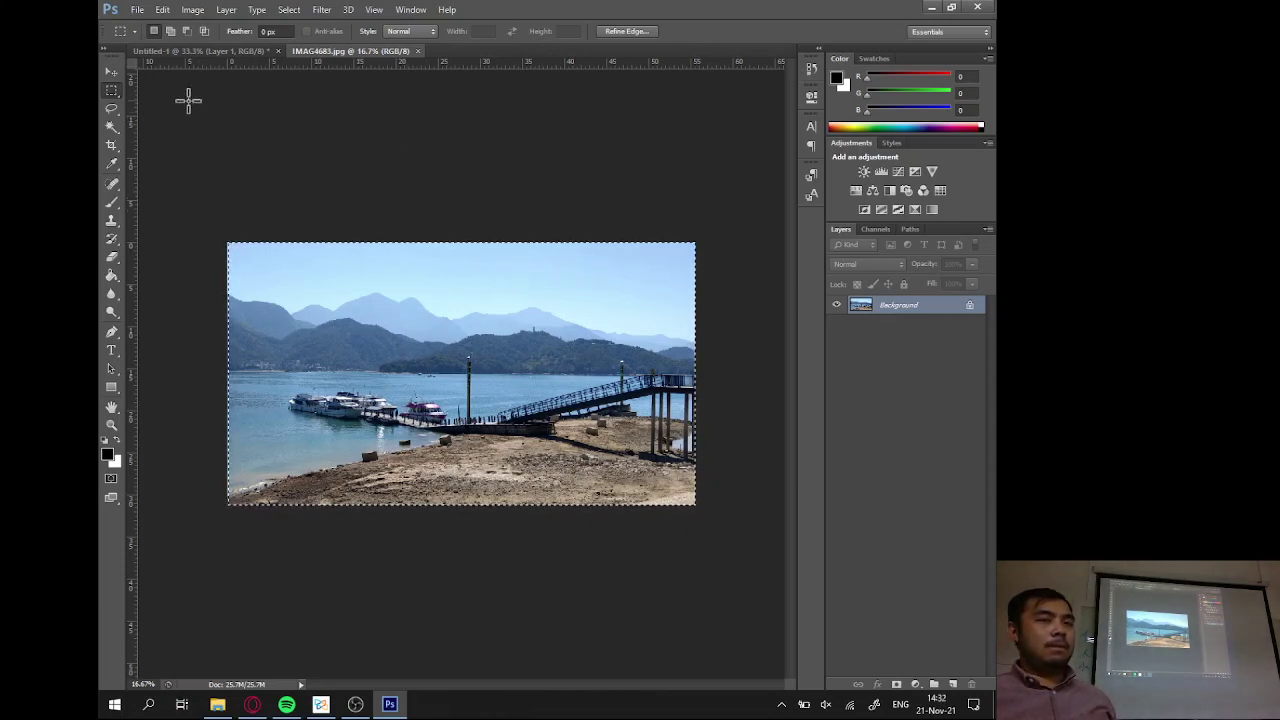
{"action": "left_click_drag", "start_coordinate": [228, 243], "coordinate": [786, 509]}
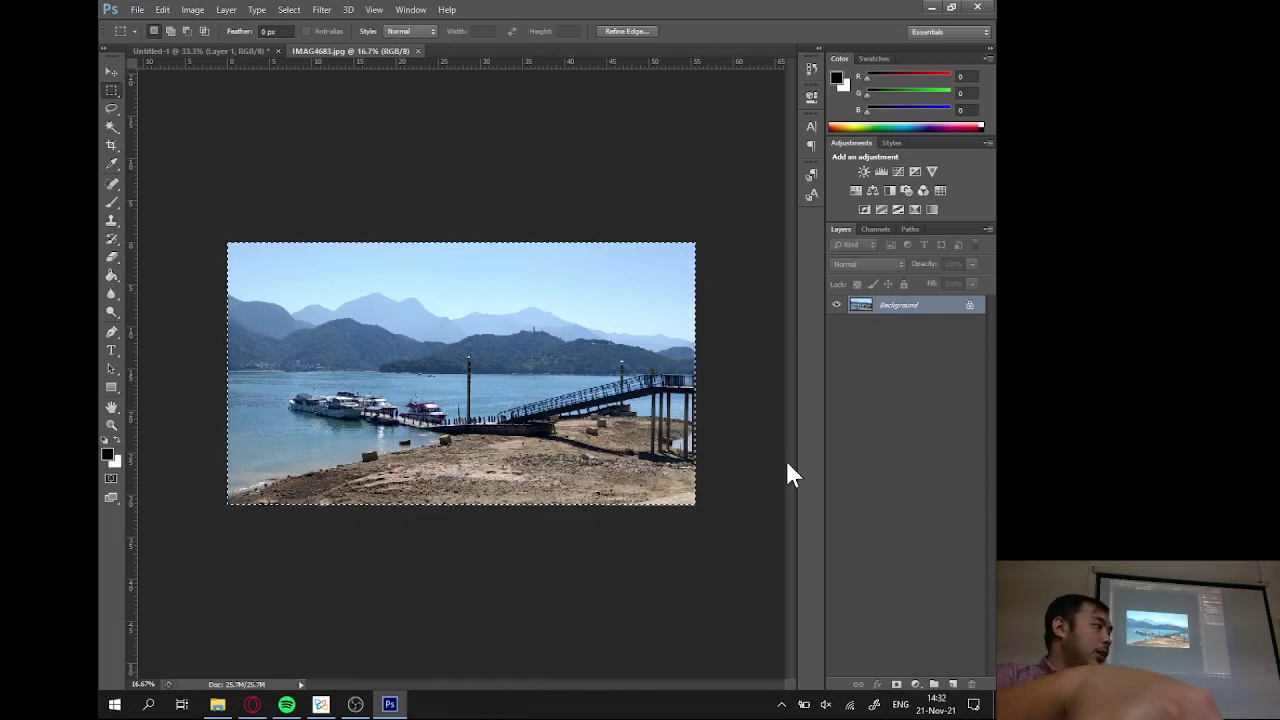
{"action": "key", "text": "ctrl+d"}
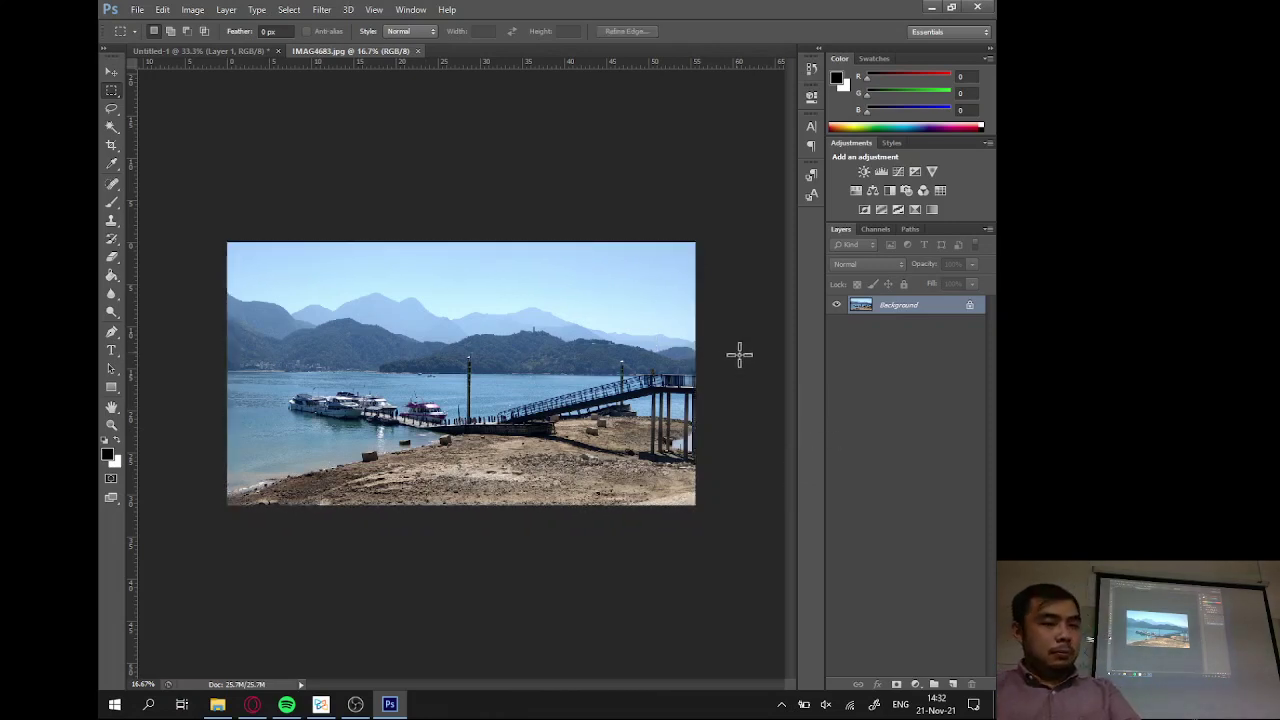
{"action": "left_click_drag", "start_coordinate": [564, 441], "coordinate": [752, 553]}
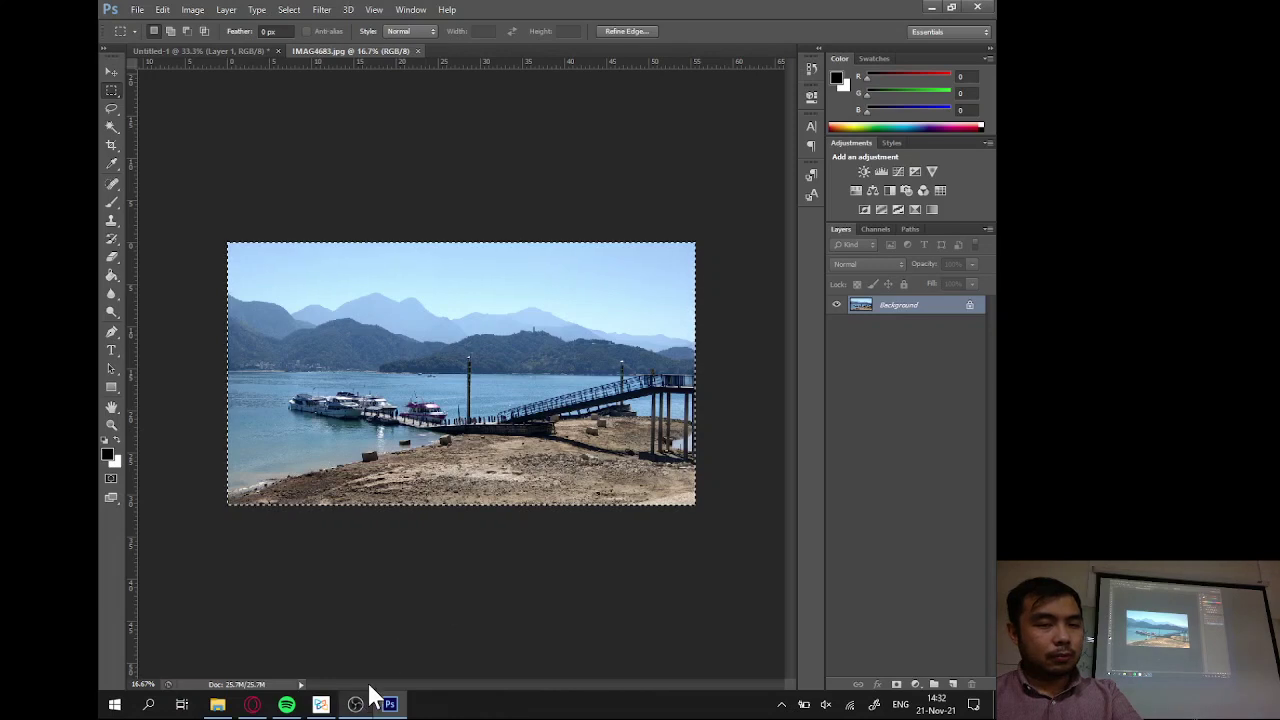
Hide Layer 1 in Untitled-1 and paste the full lake photo as a new layer.
{"action": "left_click", "coordinate": [208, 51]}
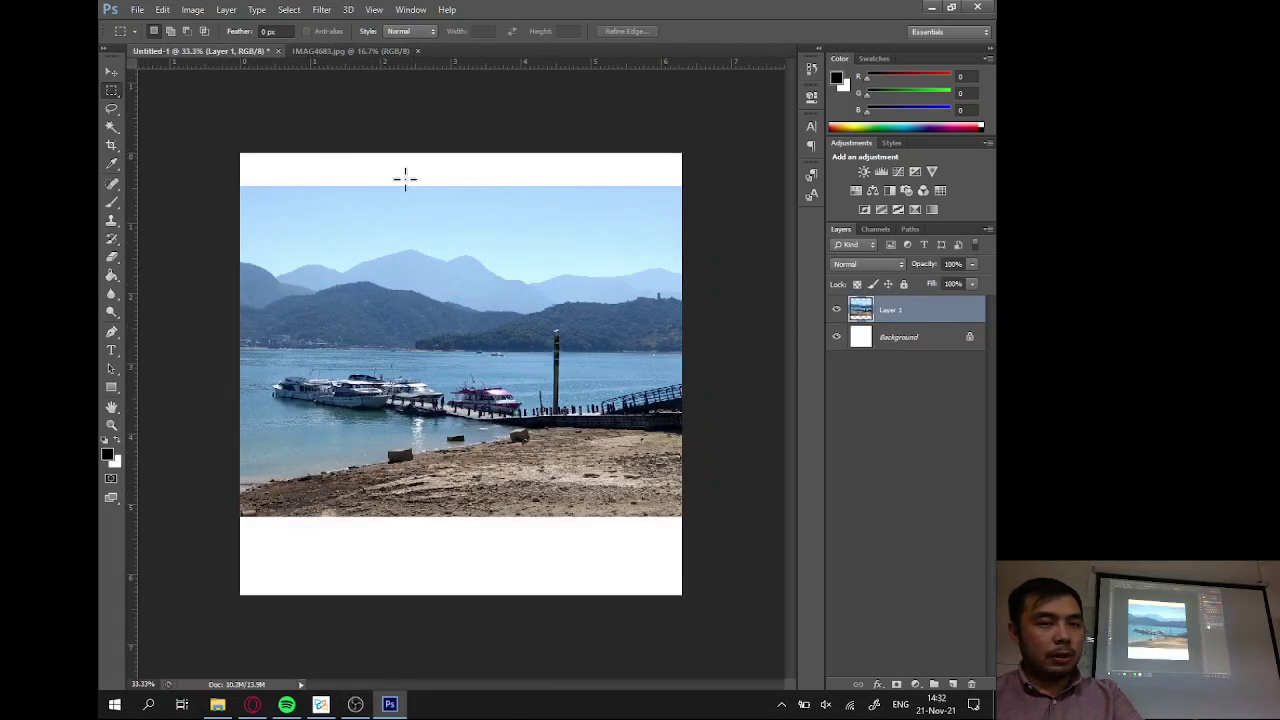
{"action": "left_click", "coordinate": [837, 310]}
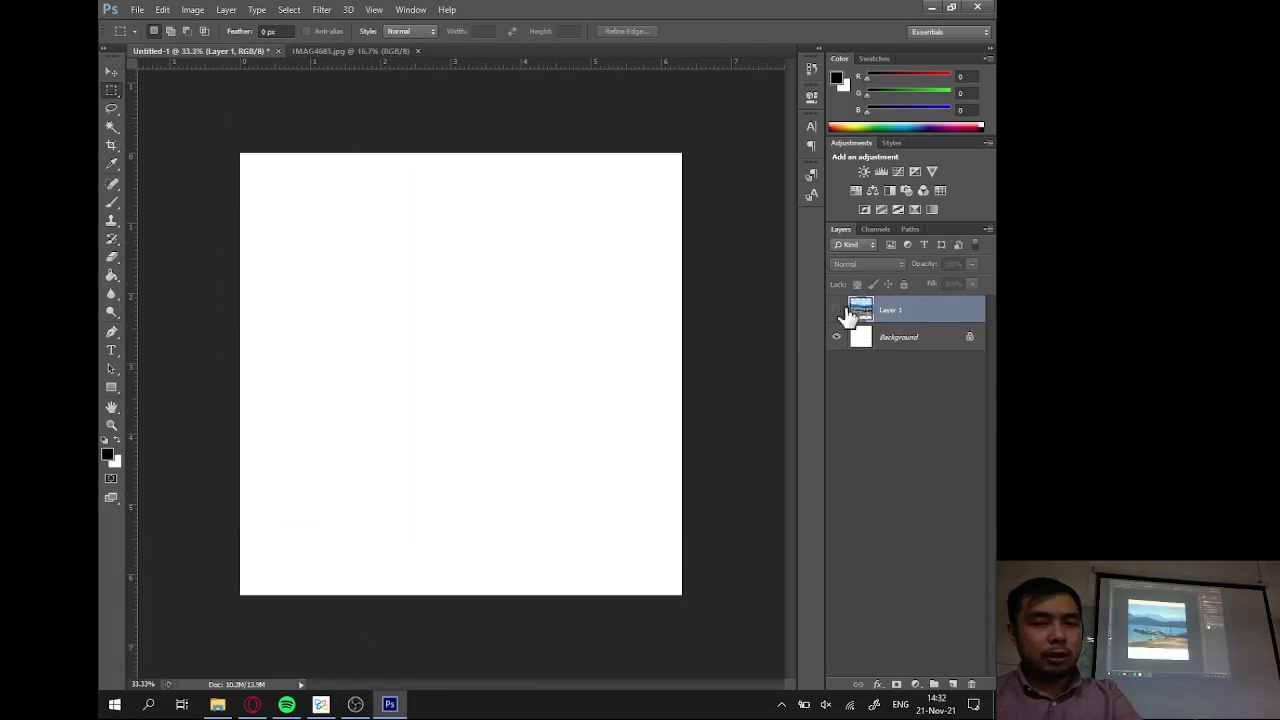
{"action": "key", "text": "ctrl+v"}
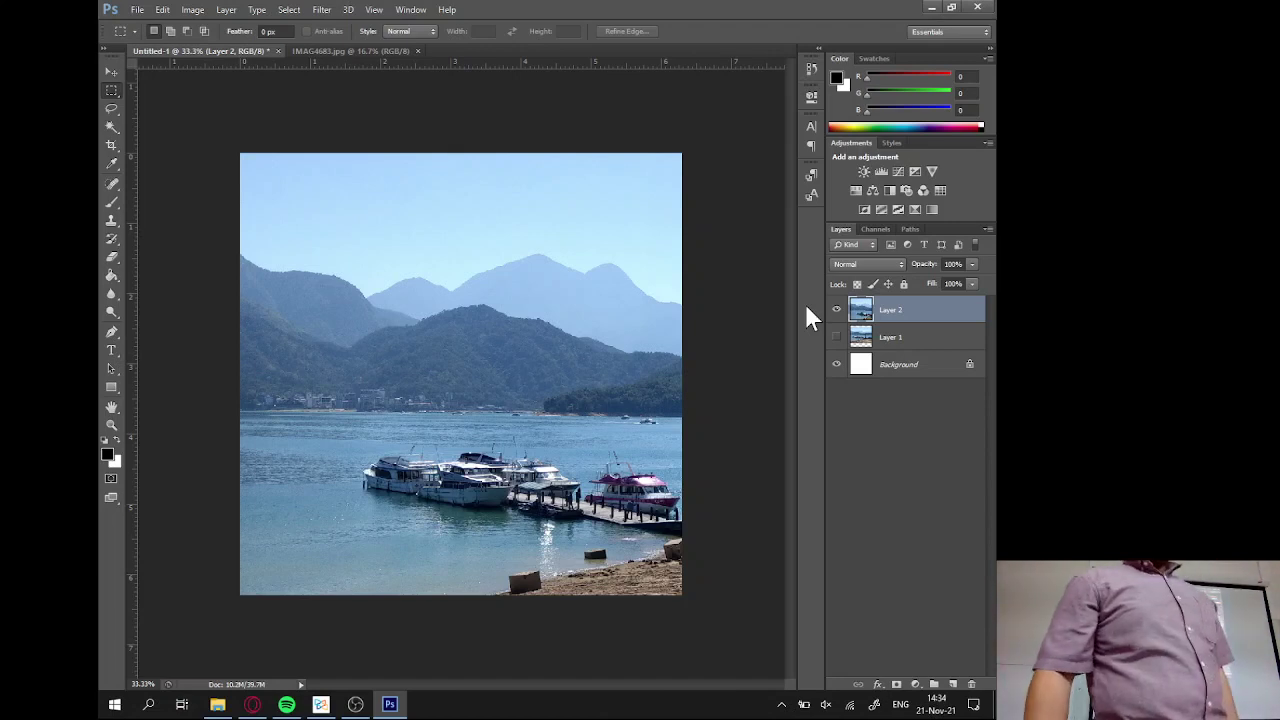
Free-transform the pasted photo without keeping proportions to 33.30% width and 94.71% height, positioned at about X 1123 px, Y 858 px.
{"action": "key", "text": "ctrl+t"}
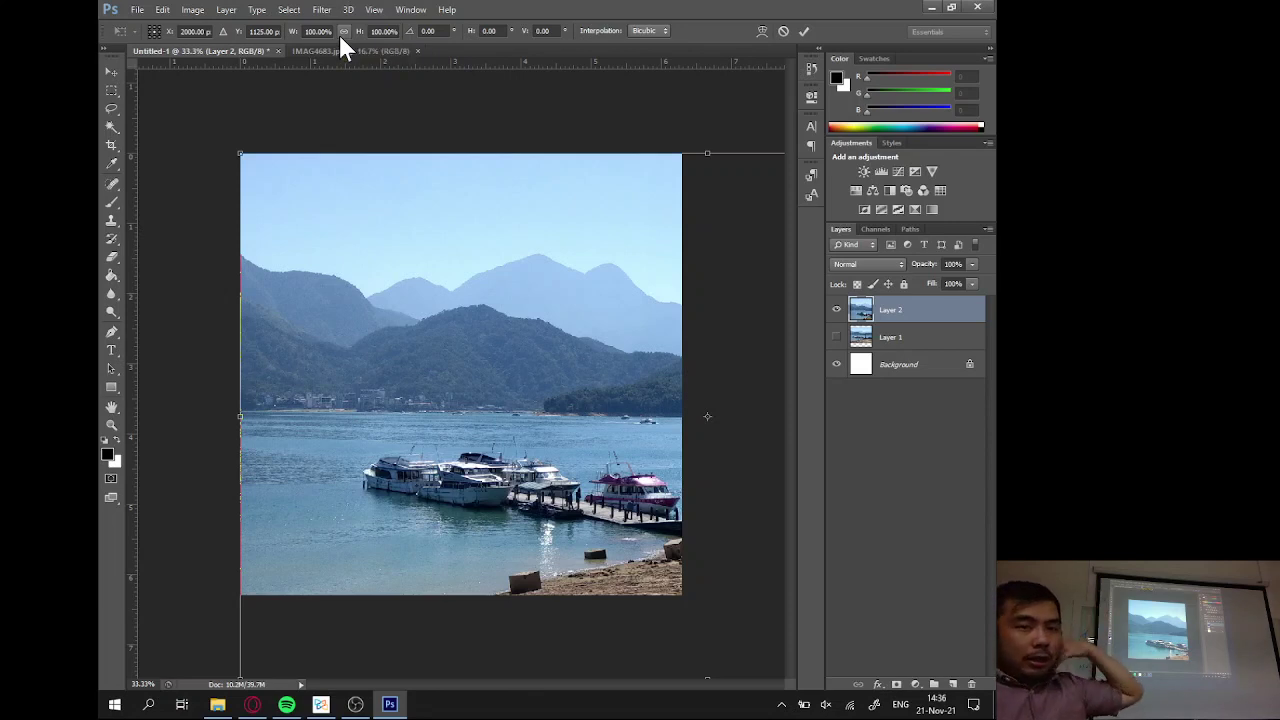
{"action": "left_click_drag", "start_coordinate": [233, 148], "coordinate": [274, 151]}
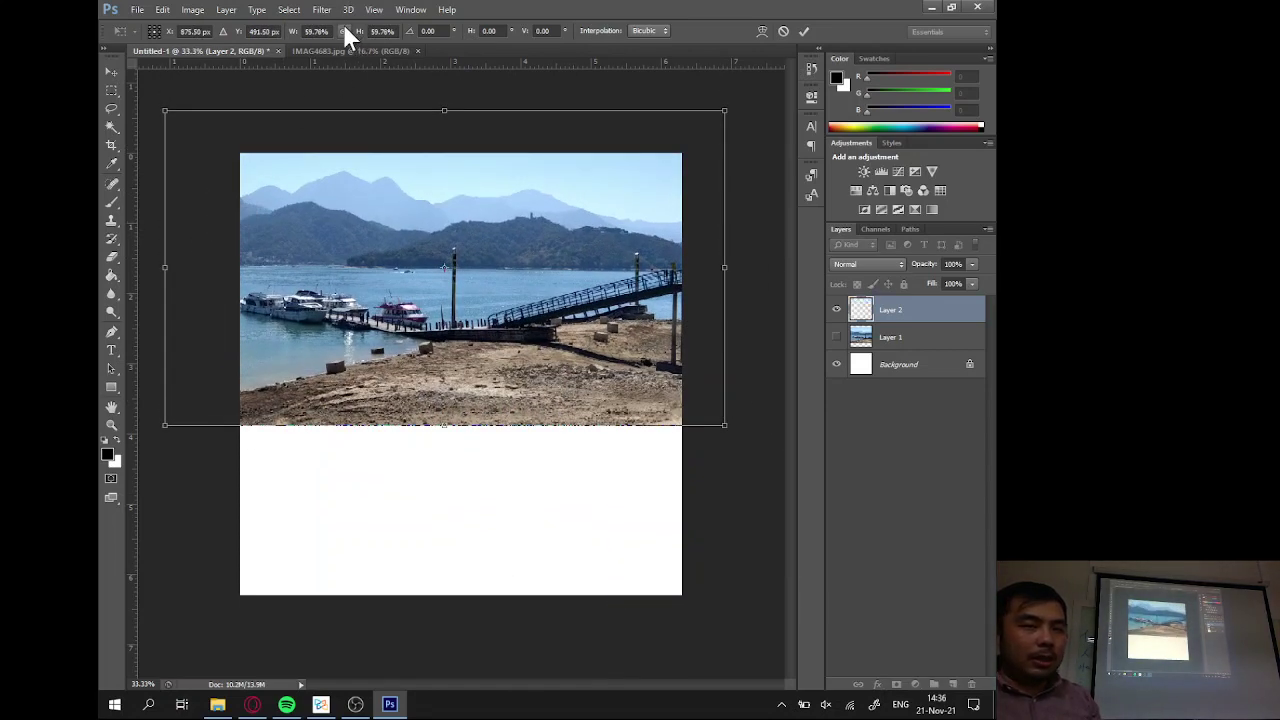
{"action": "left_click_drag", "start_coordinate": [724, 428], "coordinate": [476, 609]}
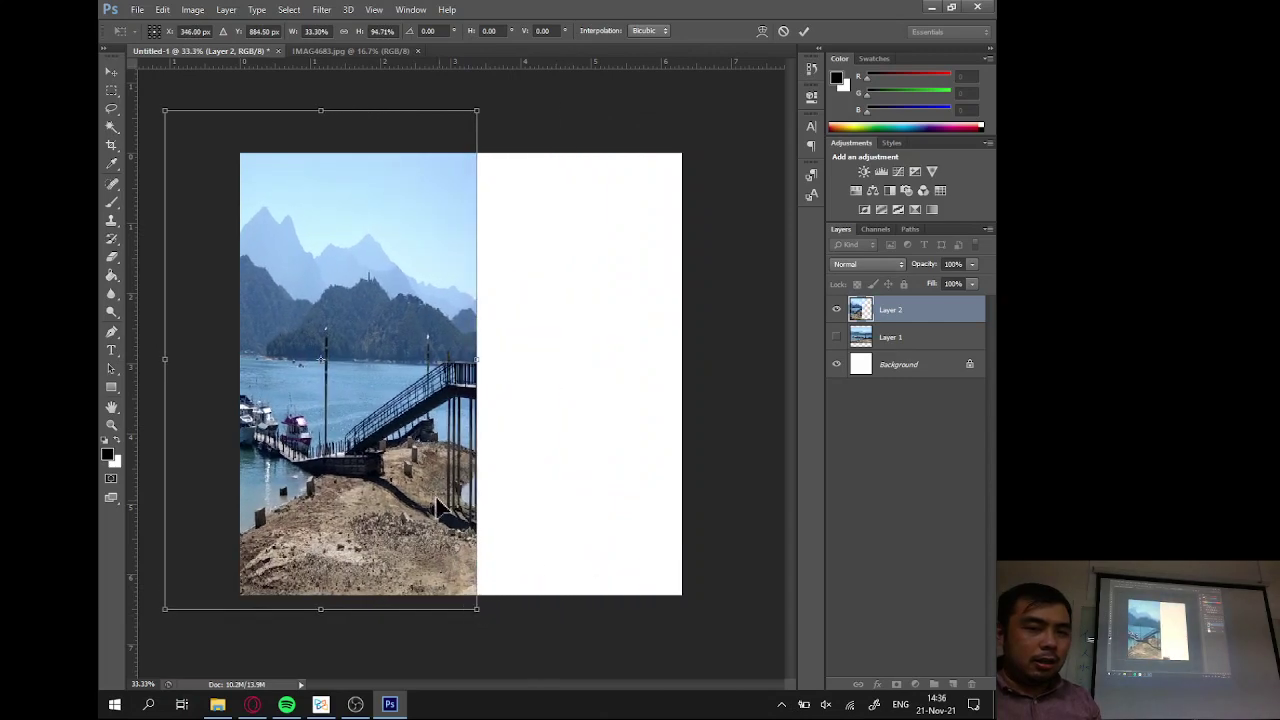
{"action": "left_click_drag", "start_coordinate": [430, 452], "coordinate": [612, 444]}
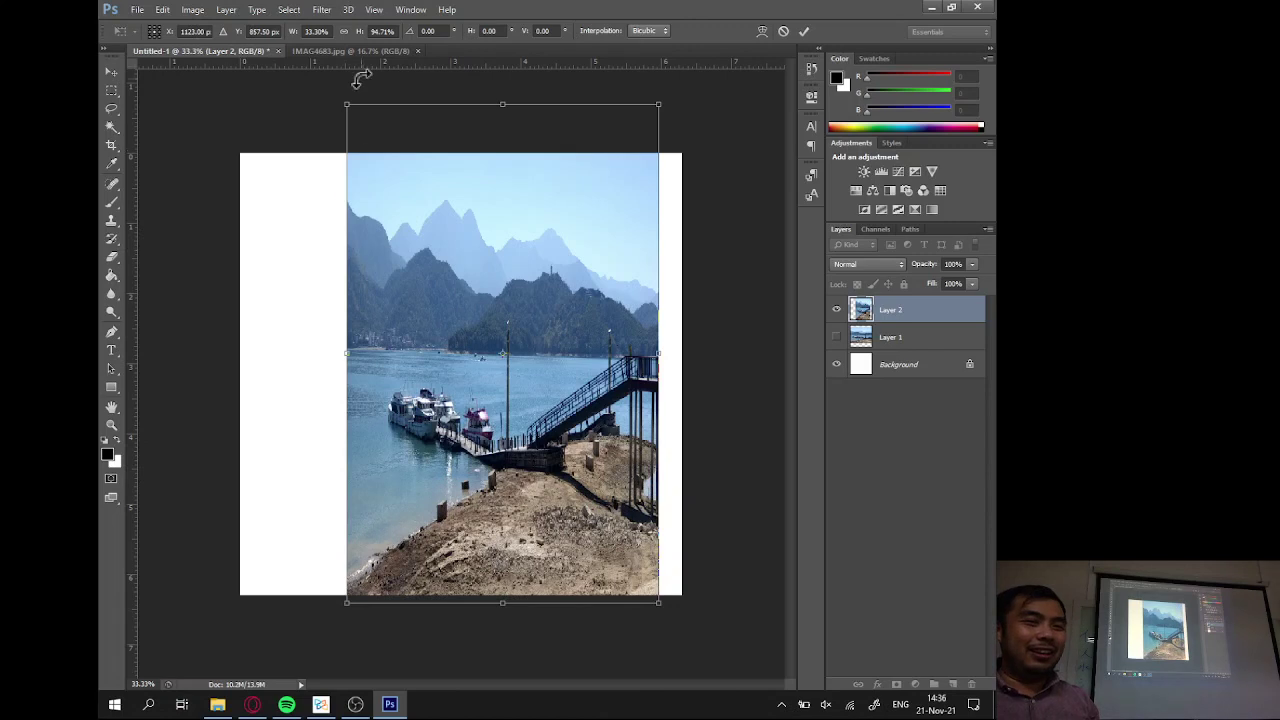
Link the transform proportions and scale the photo to about 47% to span the canvas width, at about X 948 px, Y 776 px.
{"action": "left_click", "coordinate": [344, 31]}
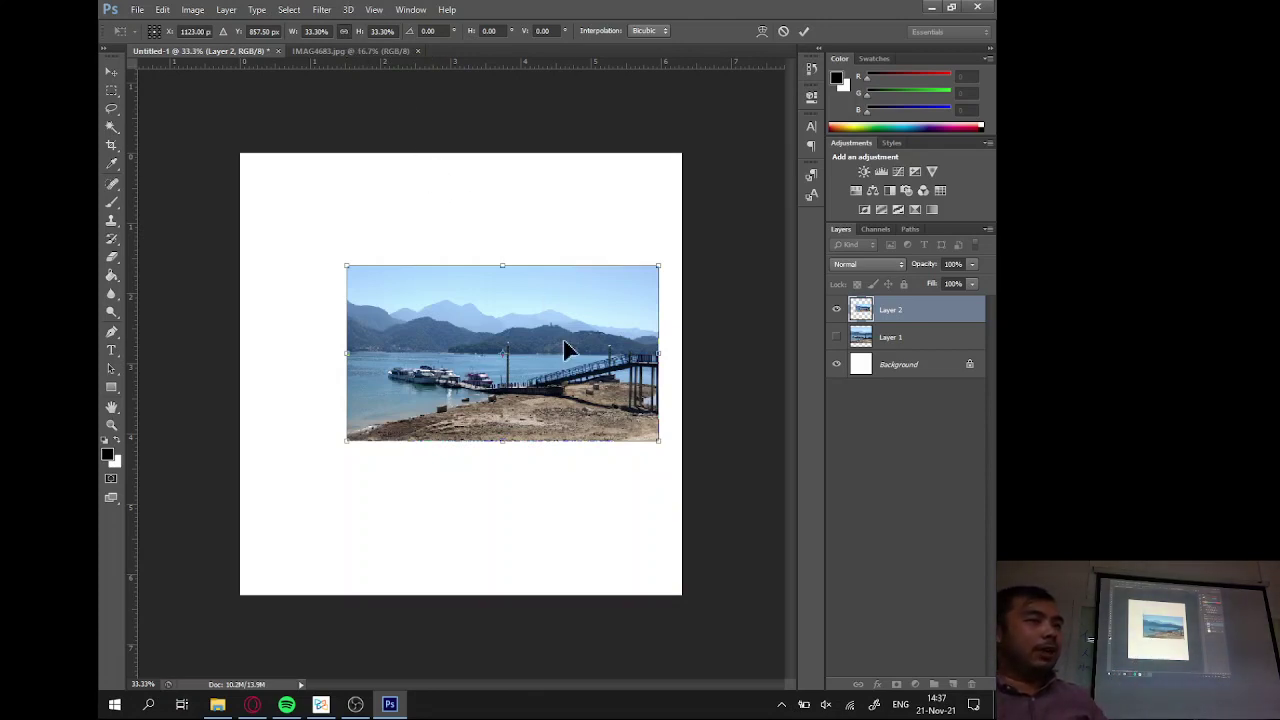
{"action": "left_click_drag", "start_coordinate": [340, 447], "coordinate": [229, 526]}
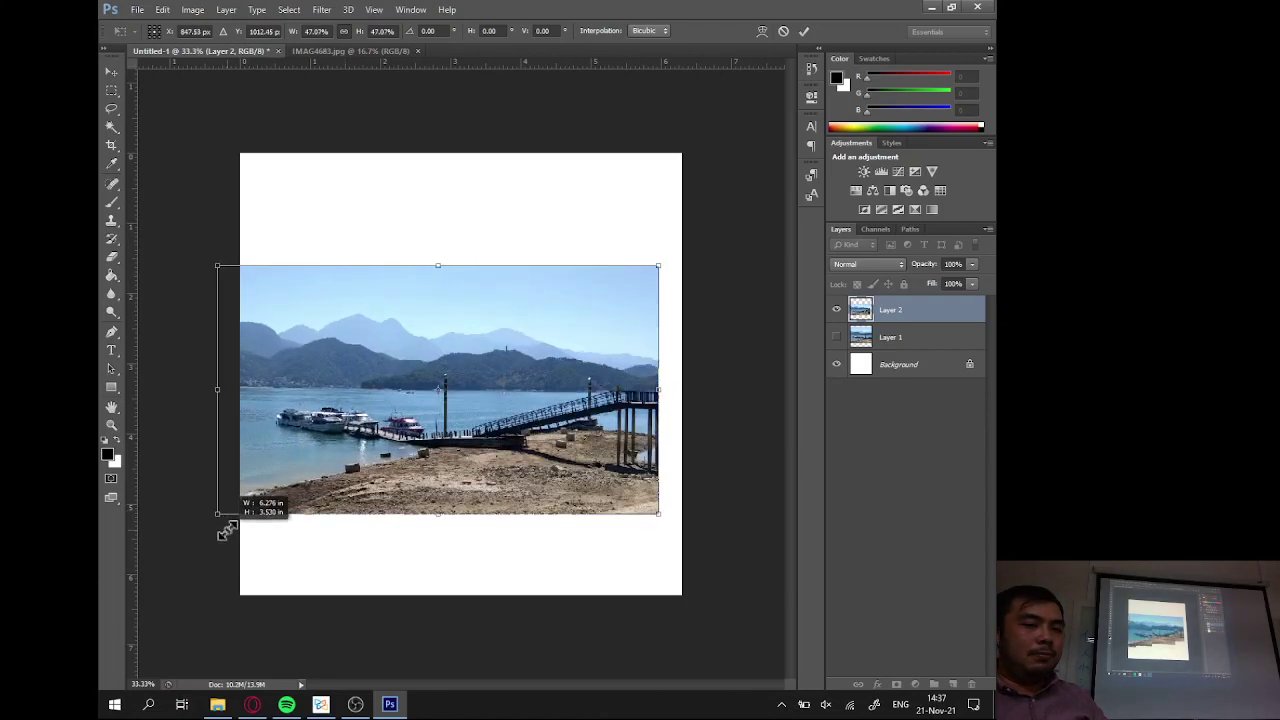
{"action": "left_click_drag", "start_coordinate": [318, 495], "coordinate": [362, 452]}
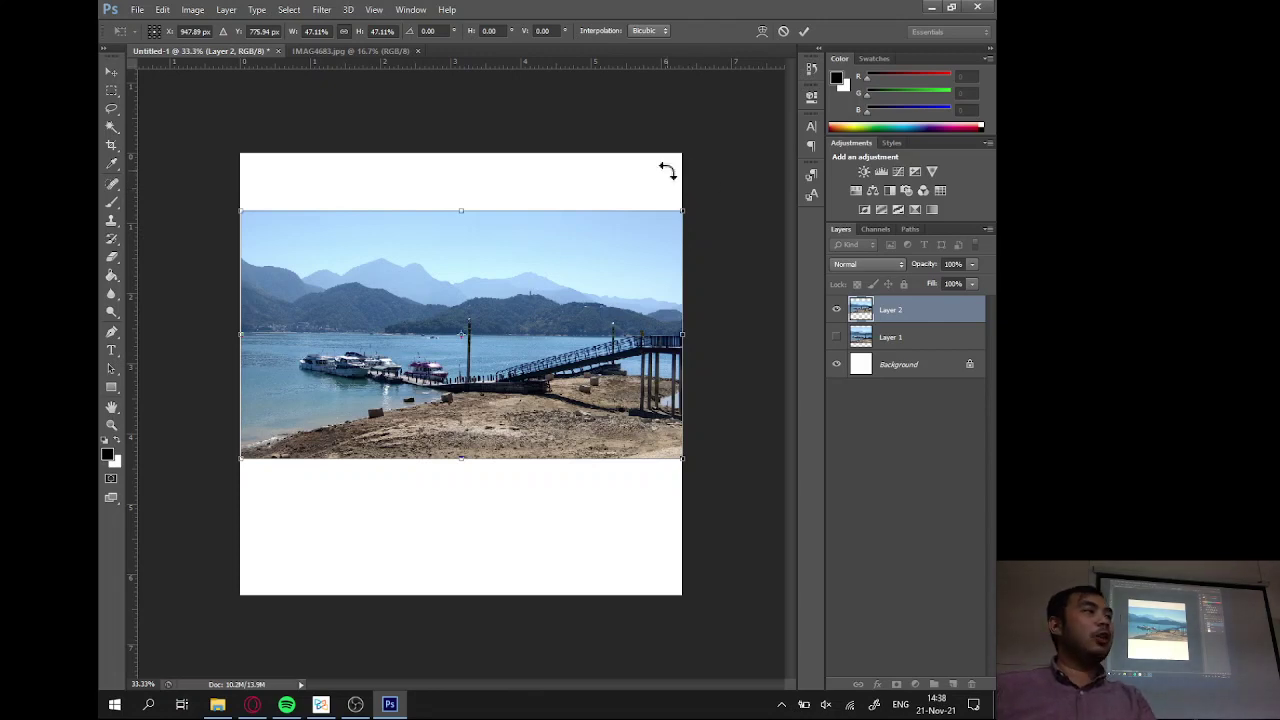
{"action": "key", "text": "ctrl+plus"}
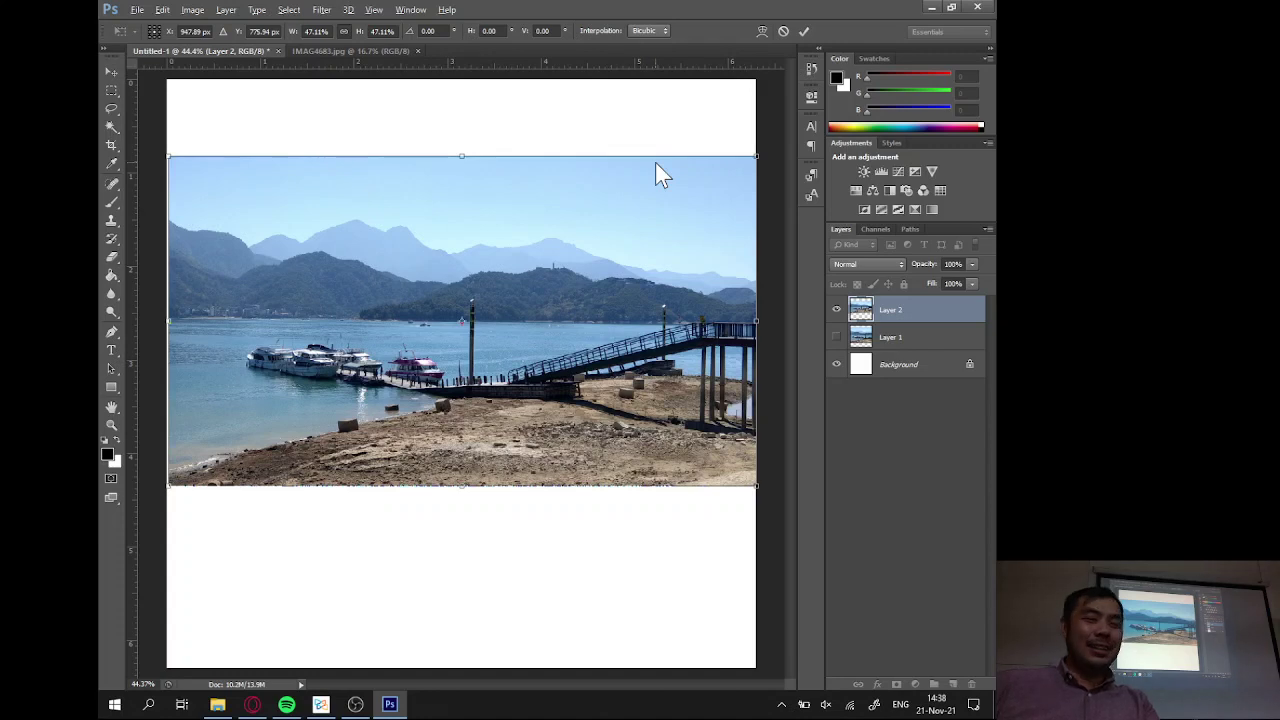
{"action": "scroll", "coordinate": [655, 162], "scroll_direction": "down", "scroll_amount": 1}
{"action": "scroll", "coordinate": [655, 171], "scroll_direction": "down", "scroll_amount": 1}
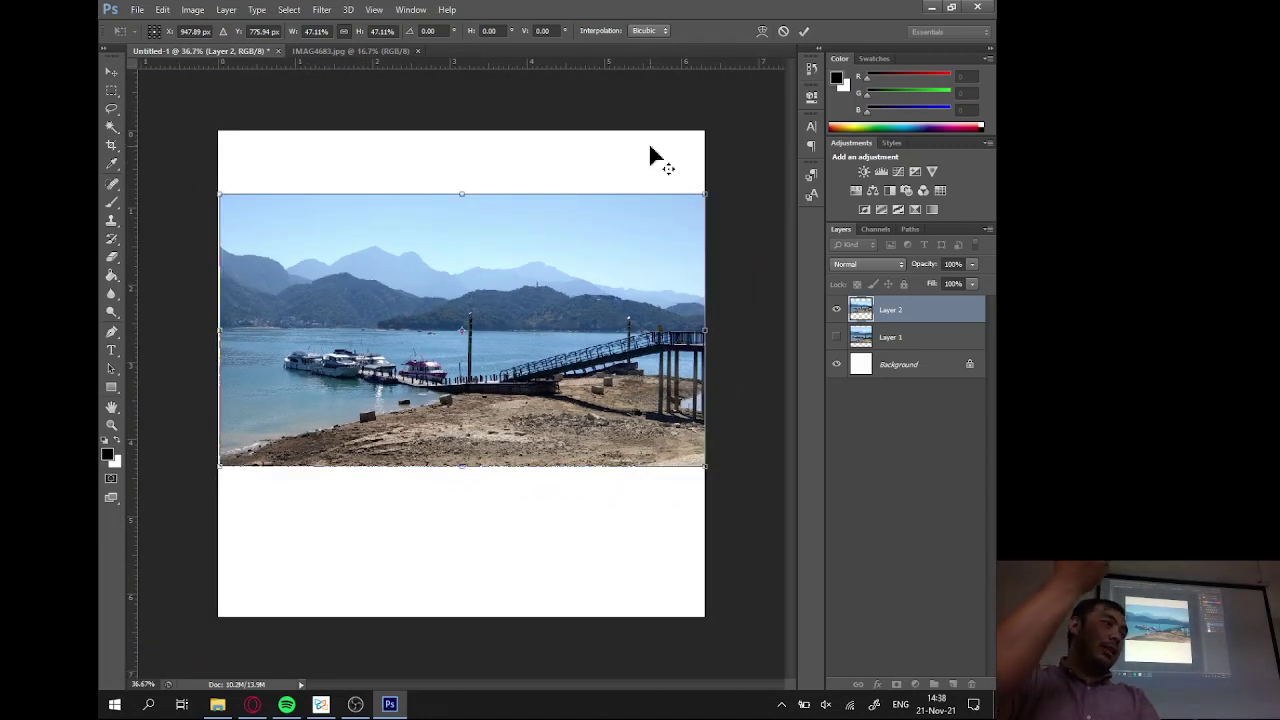
Examine the scaled lake photo on the canvas at closer and wider zoom levels.
{"action": "scroll", "coordinate": [645, 155], "scroll_direction": "up", "scroll_amount": 8}
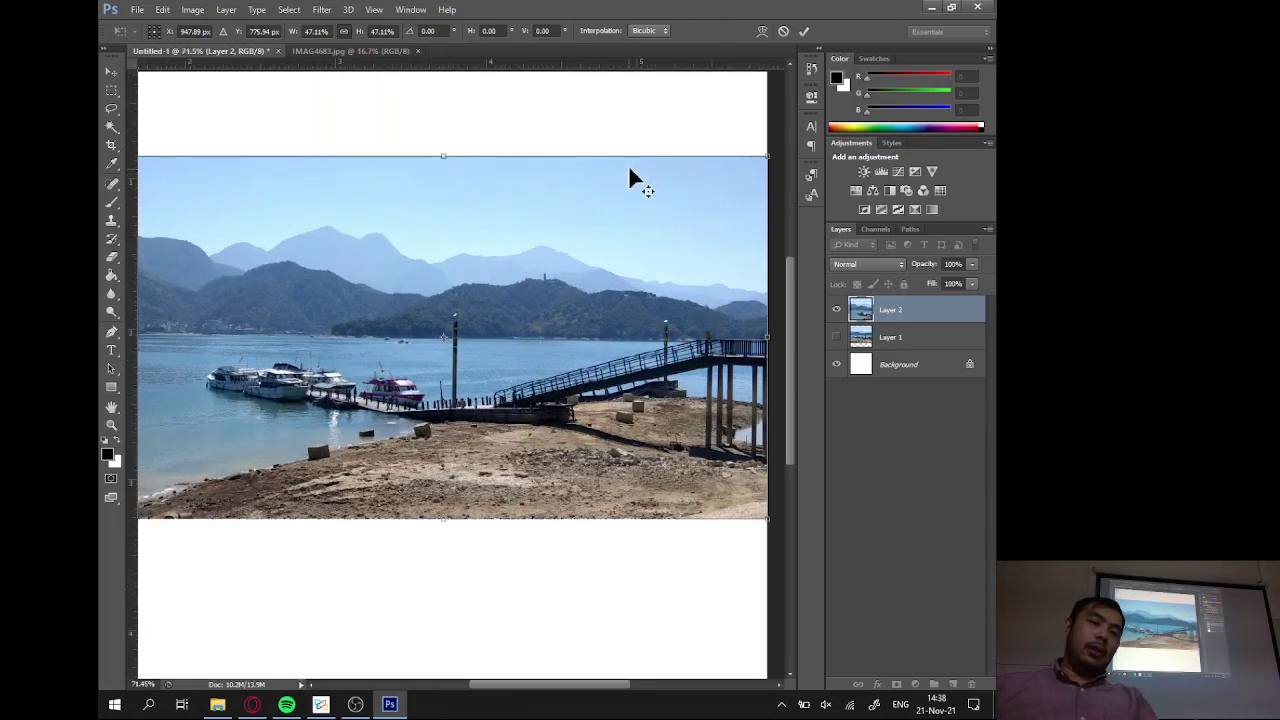
{"action": "scroll", "coordinate": [631, 171], "scroll_direction": "down", "scroll_amount": 9}
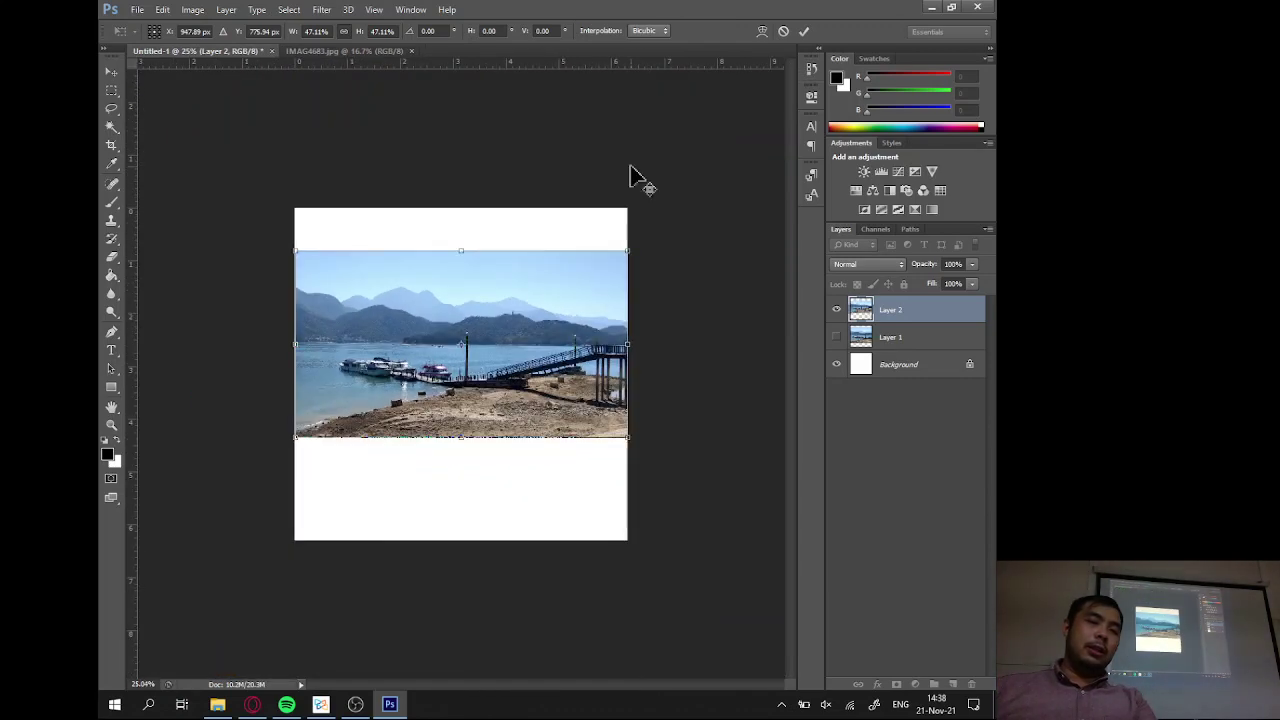
{"action": "scroll", "coordinate": [631, 172], "scroll_direction": "up", "scroll_amount": 4}
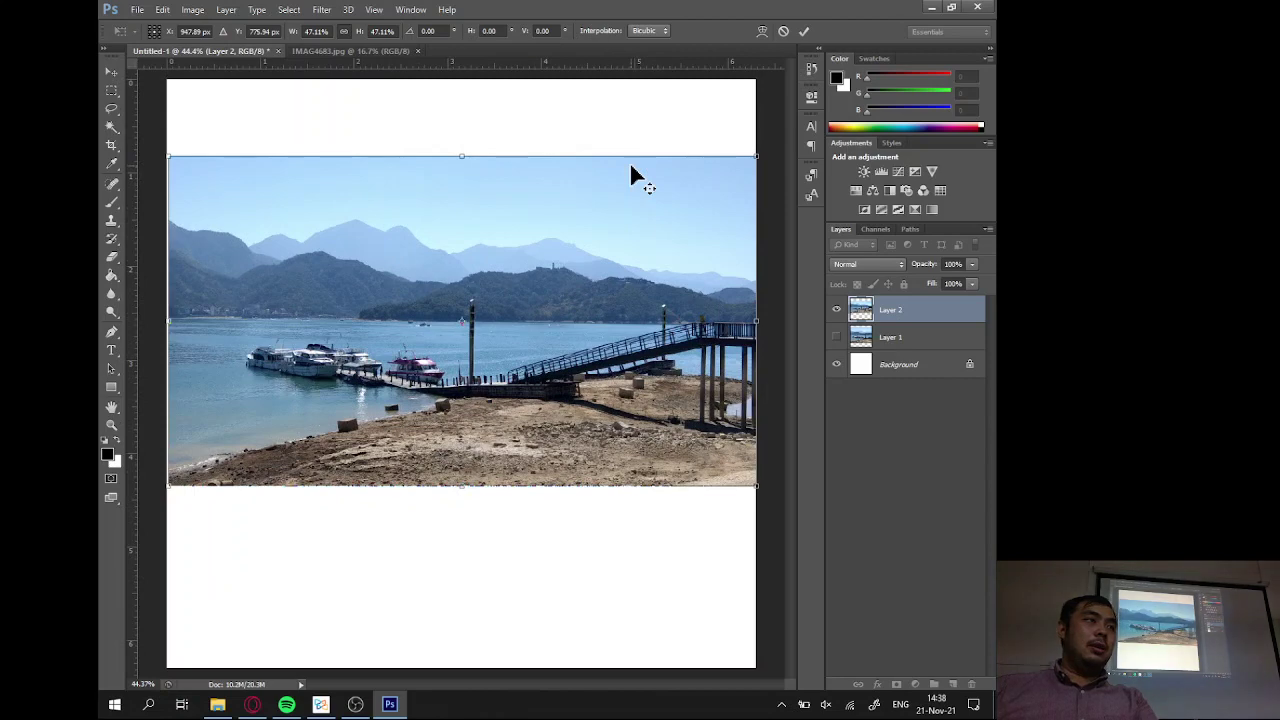
{"action": "scroll", "coordinate": [632, 174], "scroll_direction": "down", "scroll_amount": 3}
{"action": "scroll", "coordinate": [631, 172], "scroll_direction": "down", "scroll_amount": 1}
{"action": "scroll", "coordinate": [631, 172], "scroll_direction": "up", "scroll_amount": 1}
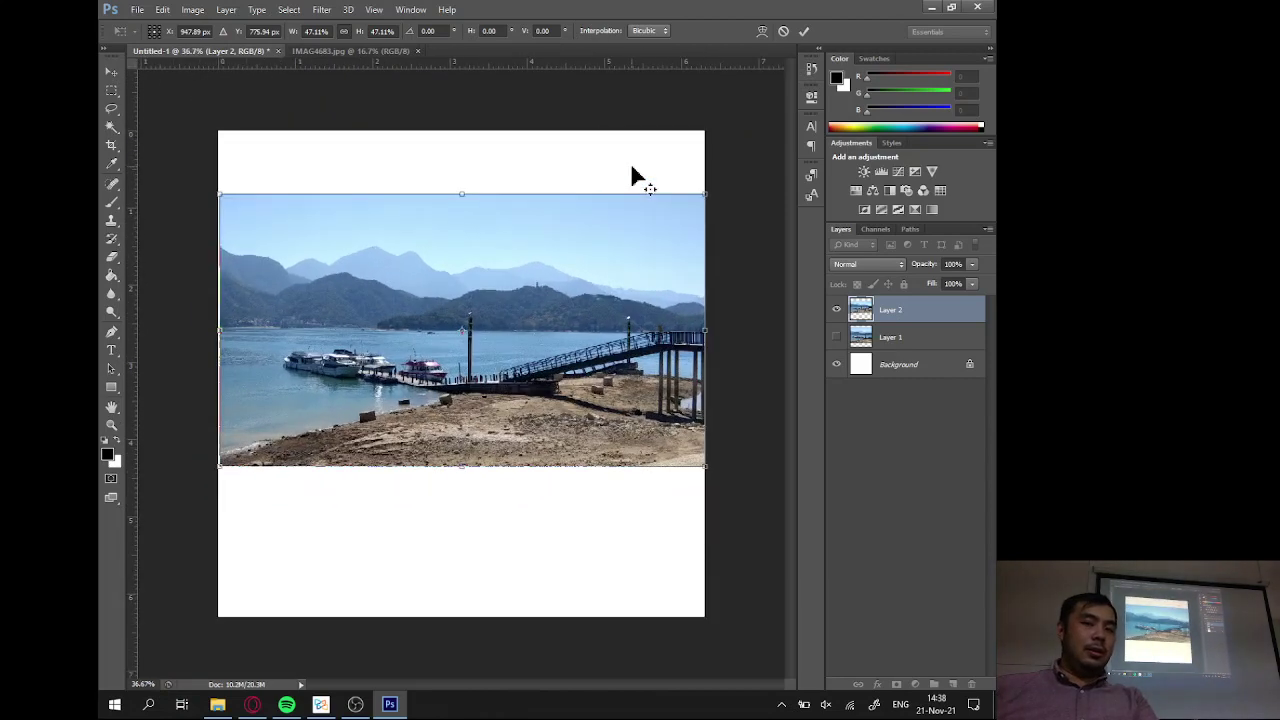
{"action": "scroll", "coordinate": [631, 172], "scroll_direction": "up", "scroll_amount": 2}
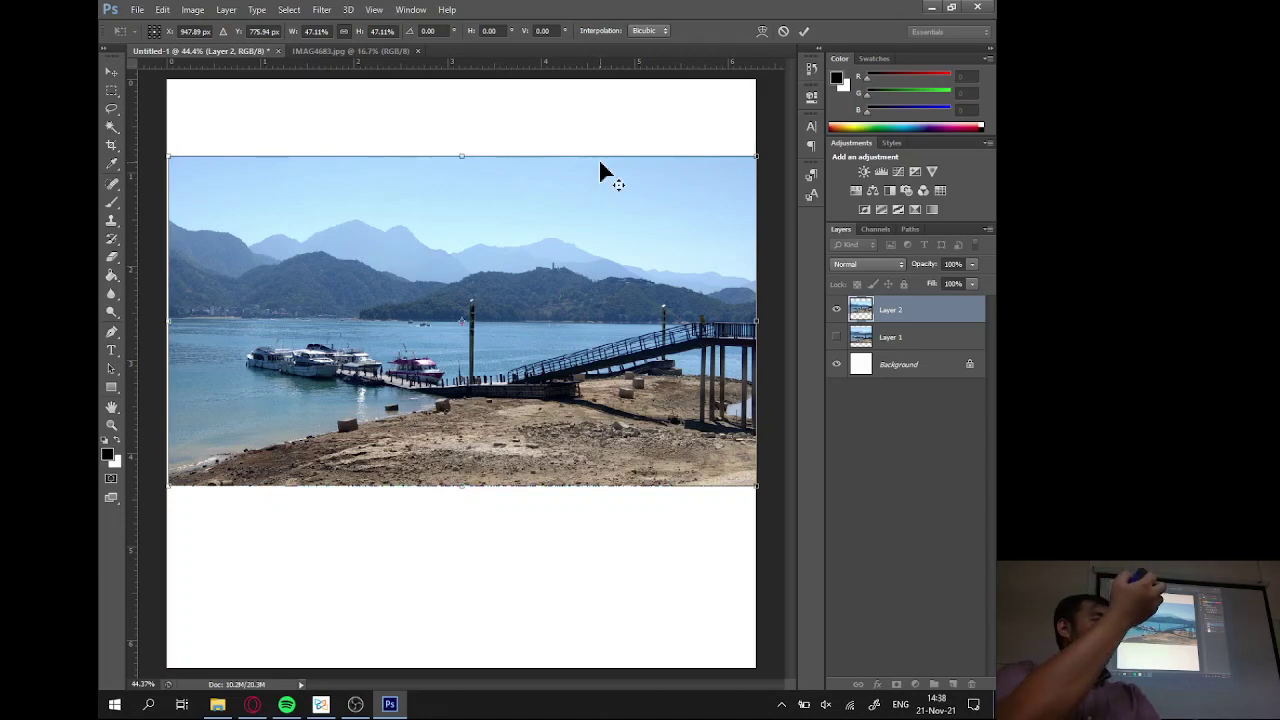
{"action": "scroll", "coordinate": [600, 172], "scroll_direction": "down", "scroll_amount": 2}
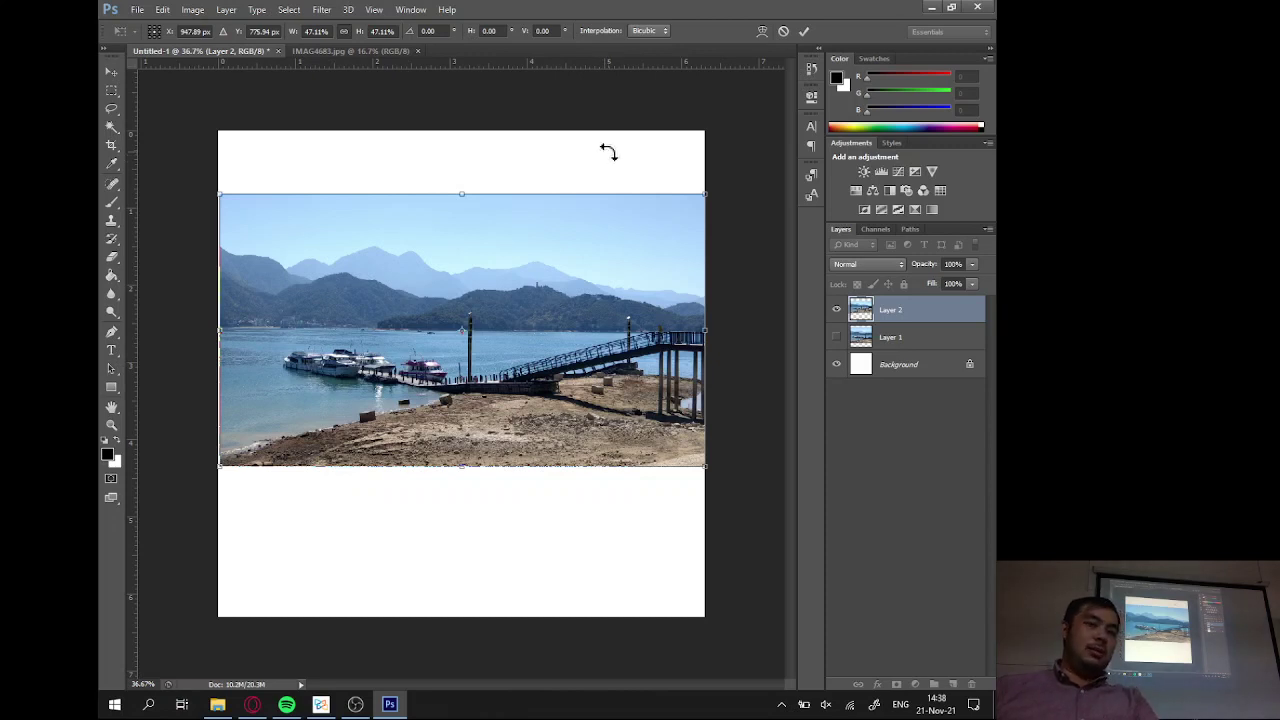
{"action": "scroll", "coordinate": [609, 153], "scroll_direction": "down", "scroll_amount": 1}
{"action": "scroll", "coordinate": [610, 157], "scroll_direction": "up", "scroll_amount": 1}
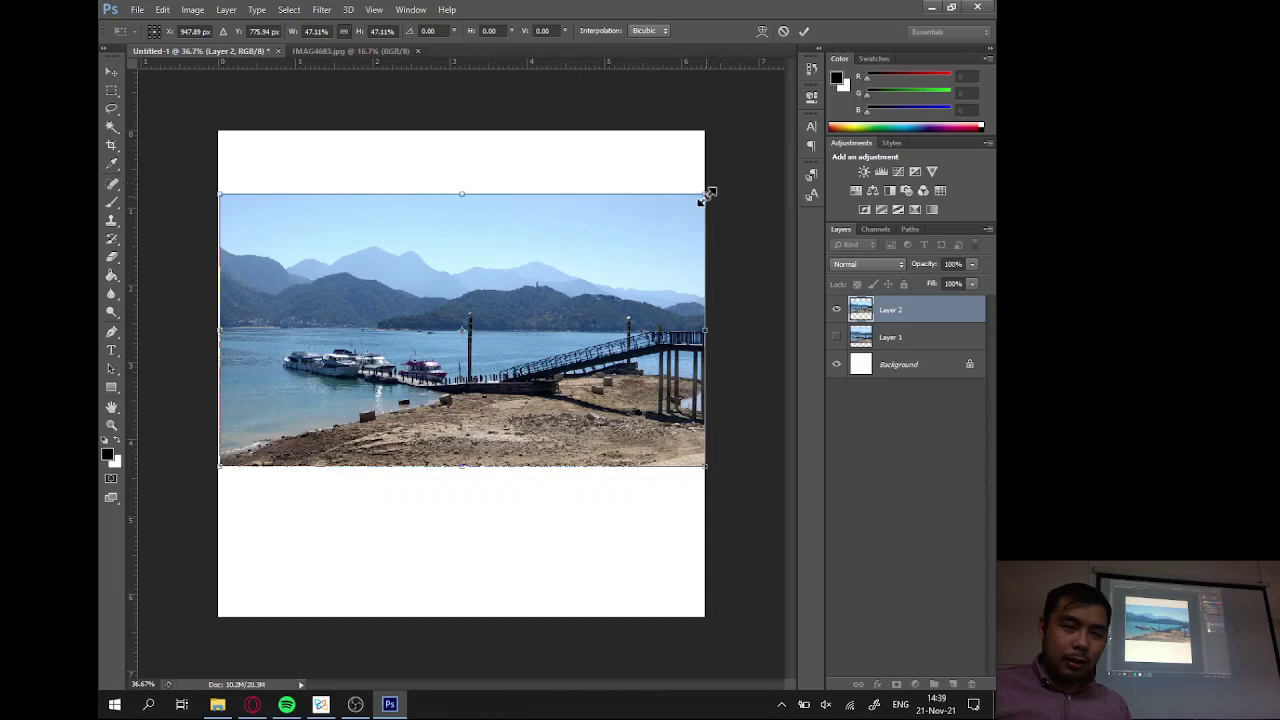
Scale the photo proportionally to 40.84% and rotate it slightly clockwise by about 0.5°.
{"action": "left_click_drag", "start_coordinate": [706, 193], "coordinate": [638, 225]}
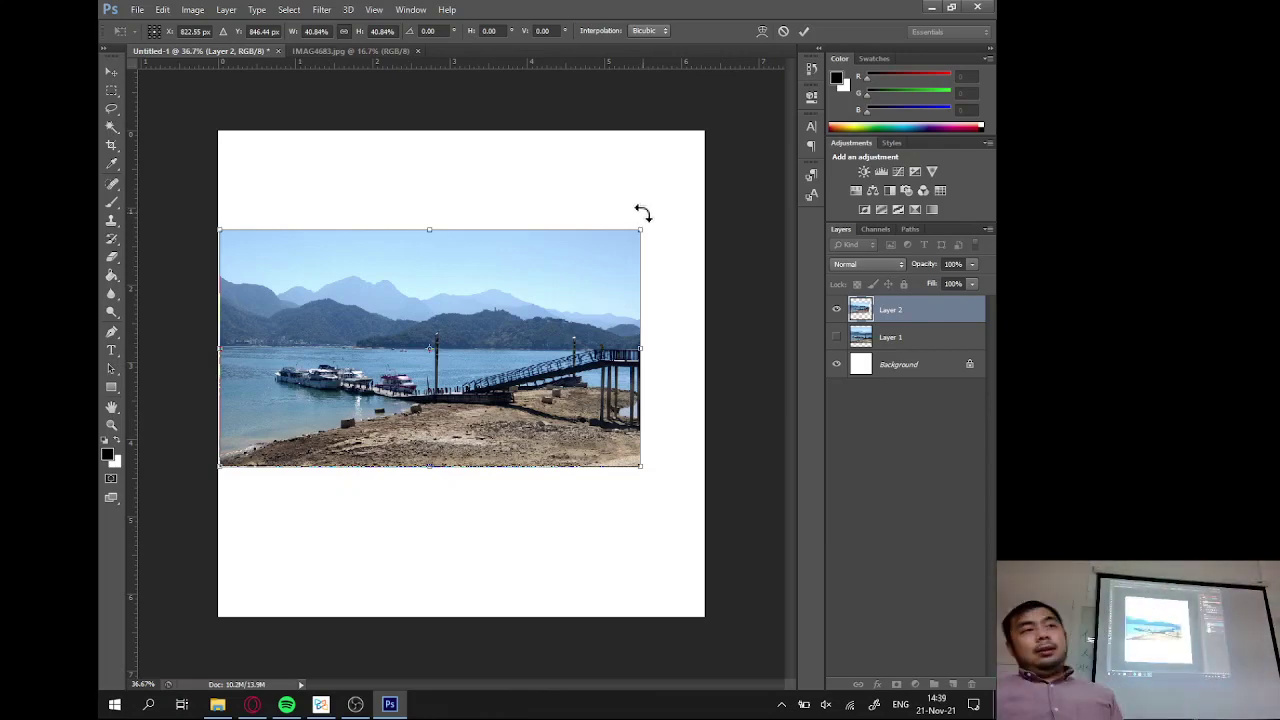
{"action": "left_click_drag", "start_coordinate": [643, 213], "coordinate": [495, 300]}
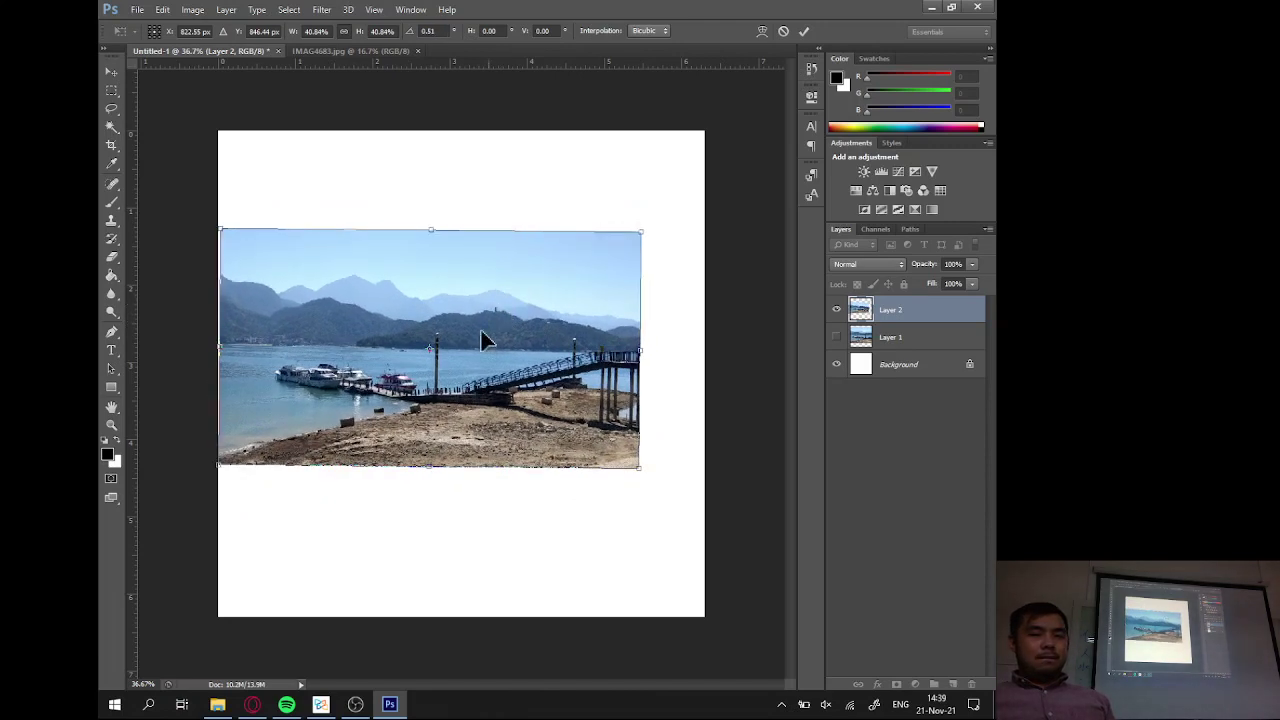
Switch to Opera and quit it together with its open tabs.
{"action": "left_click", "coordinate": [255, 702]}
{"action": "left_click", "coordinate": [984, 8]}
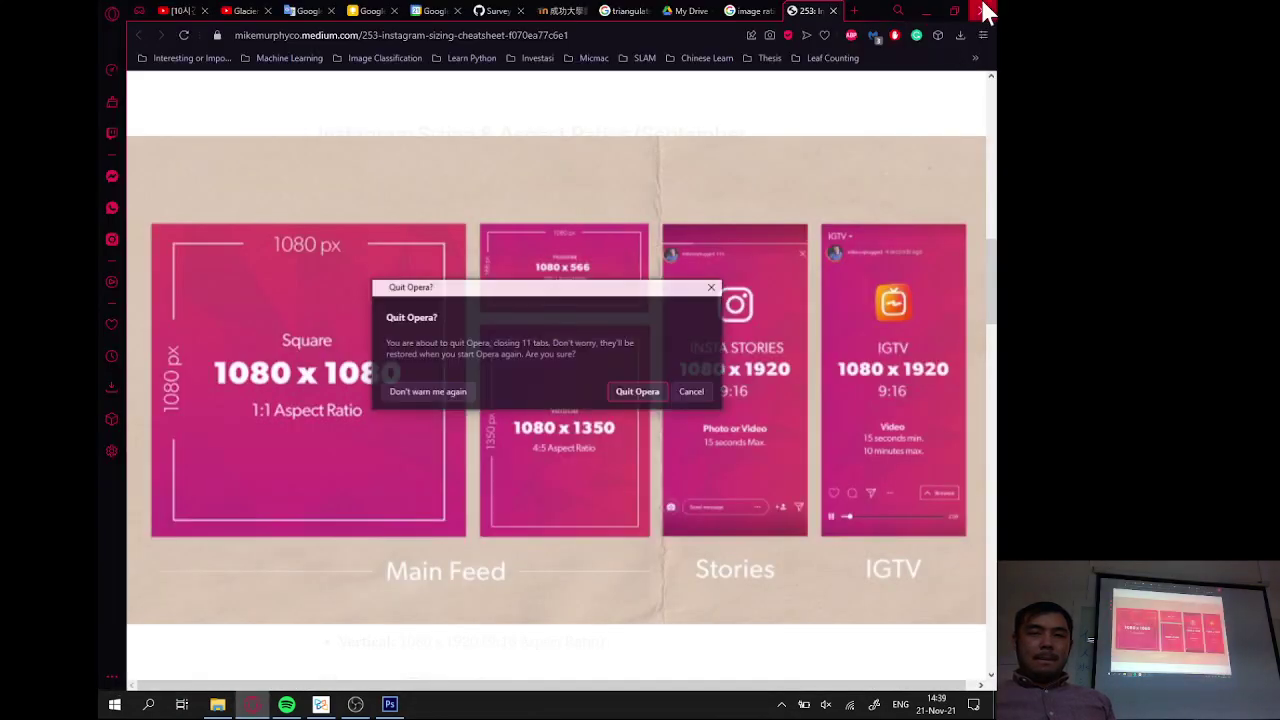
{"action": "left_click", "coordinate": [624, 395]}
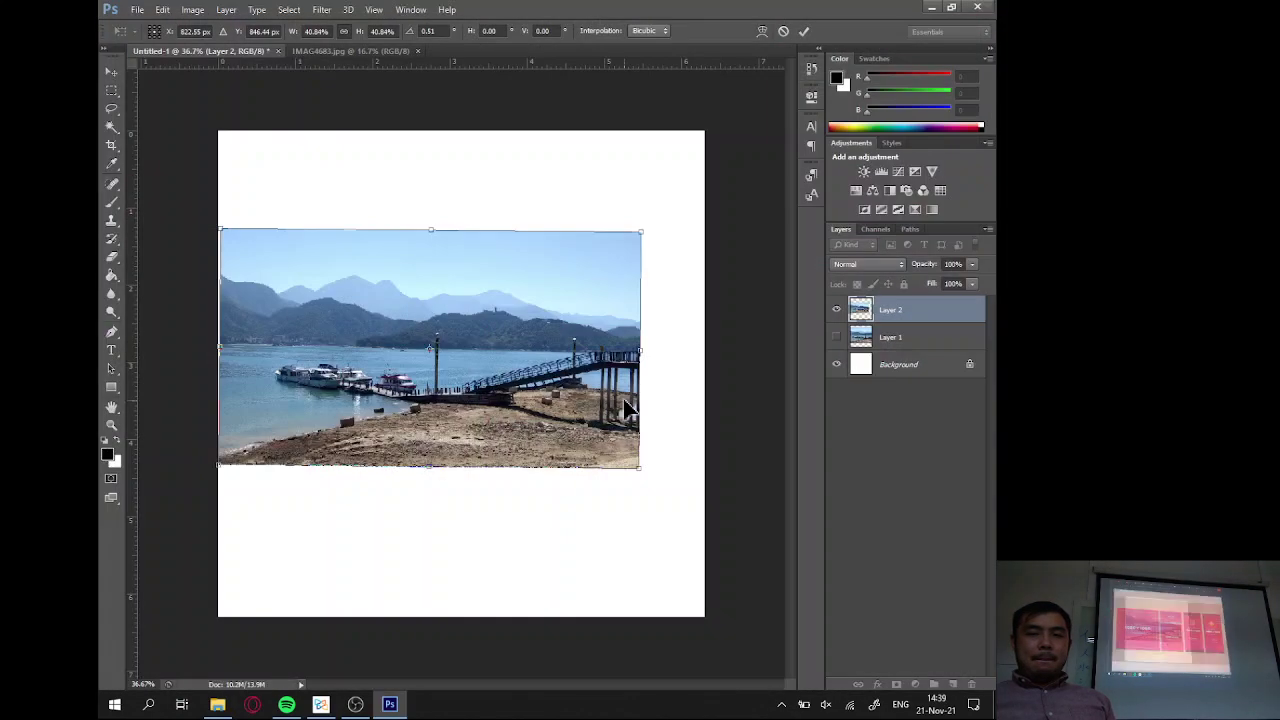
Move the photo to about X 973 px, Y 677 px, rotate it to about 0.35°, and apply the transform.
{"action": "mouse_move", "coordinate": [655, 221]}
{"action": "left_mouse_down"}
{"action": "mouse_move", "coordinate": [673, 240]}
{"action": "mouse_move", "coordinate": [666, 186]}
{"action": "mouse_move", "coordinate": [671, 206]}
{"action": "left_mouse_up"}
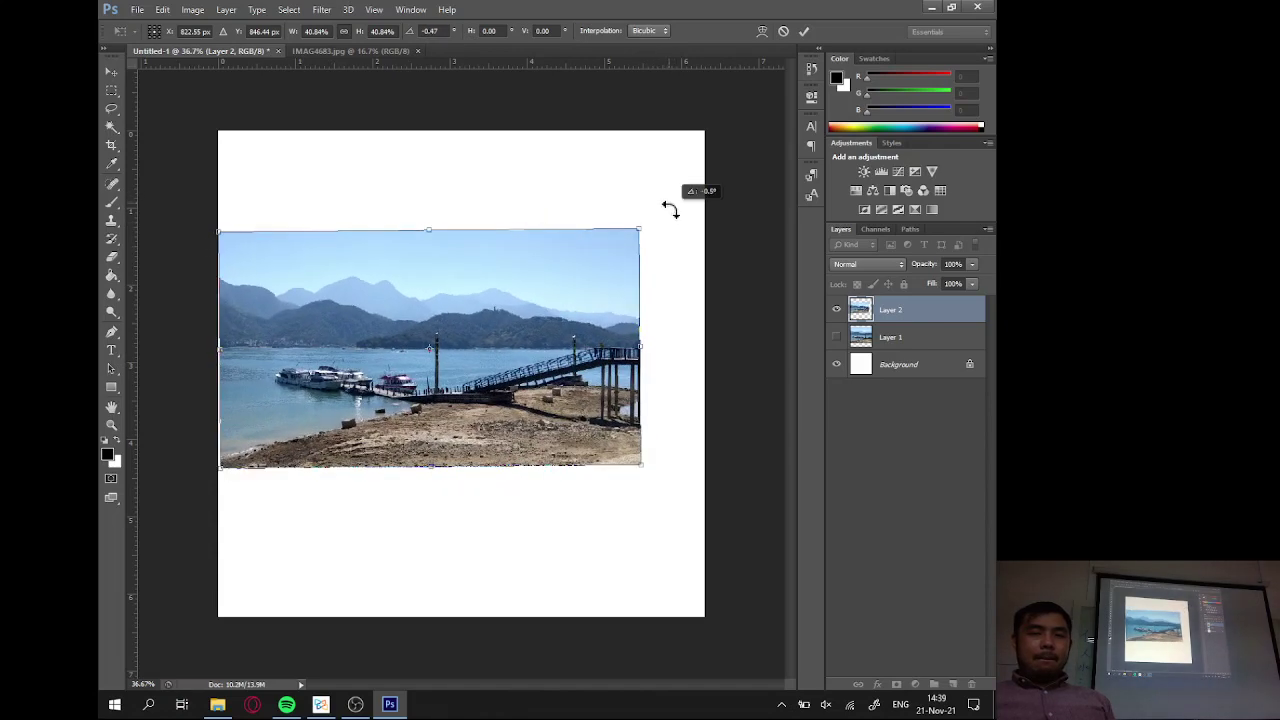
{"action": "left_click_drag", "start_coordinate": [591, 276], "coordinate": [630, 235]}
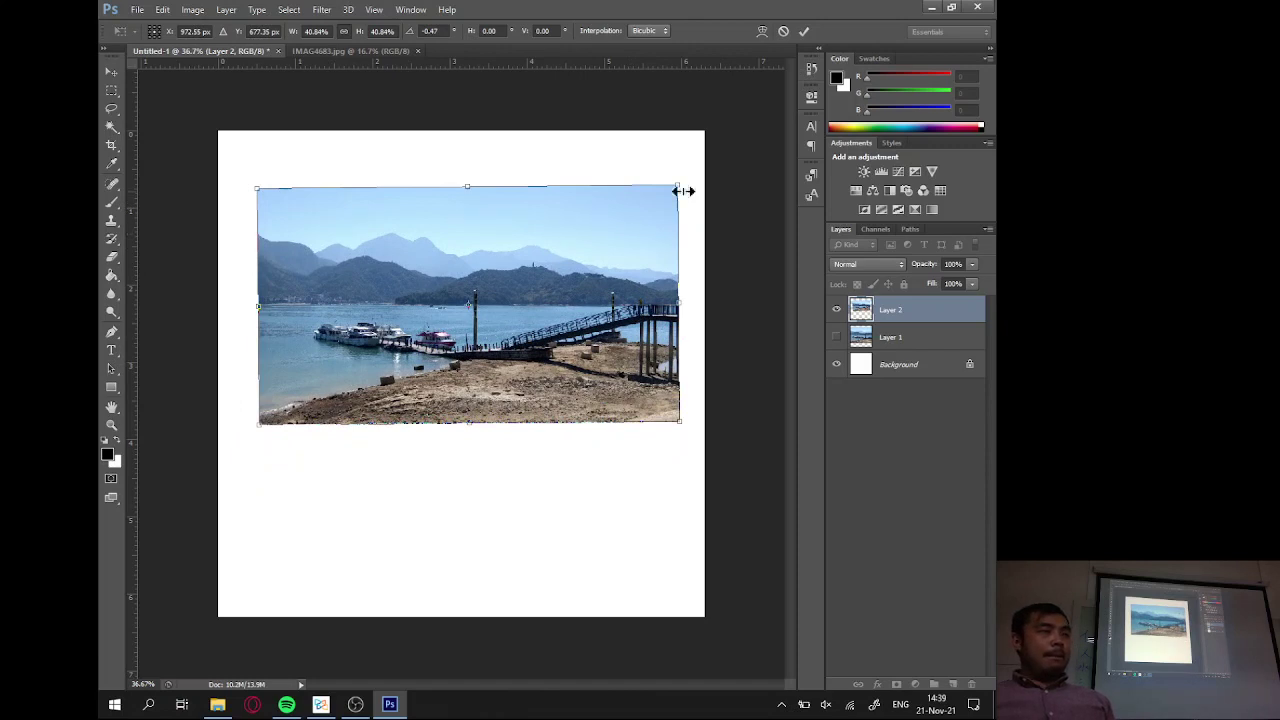
{"action": "left_click_drag", "start_coordinate": [714, 166], "coordinate": [714, 172]}
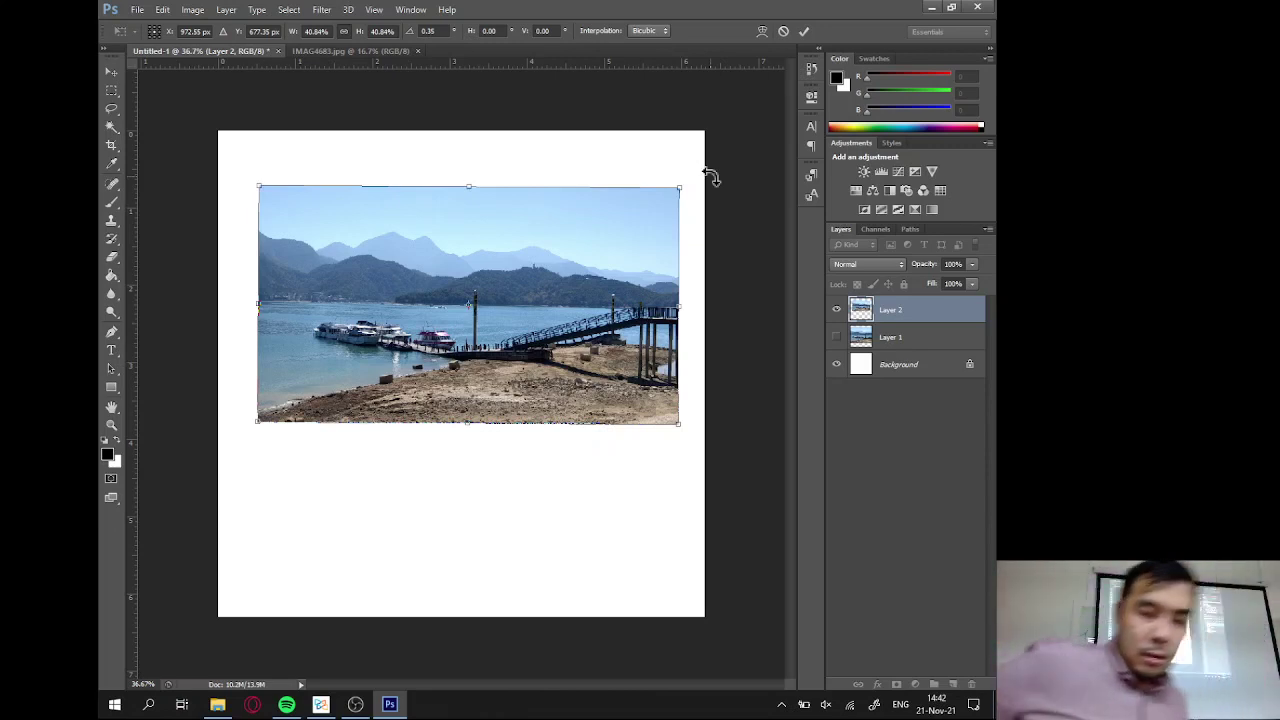
{"action": "left_click", "coordinate": [805, 33]}
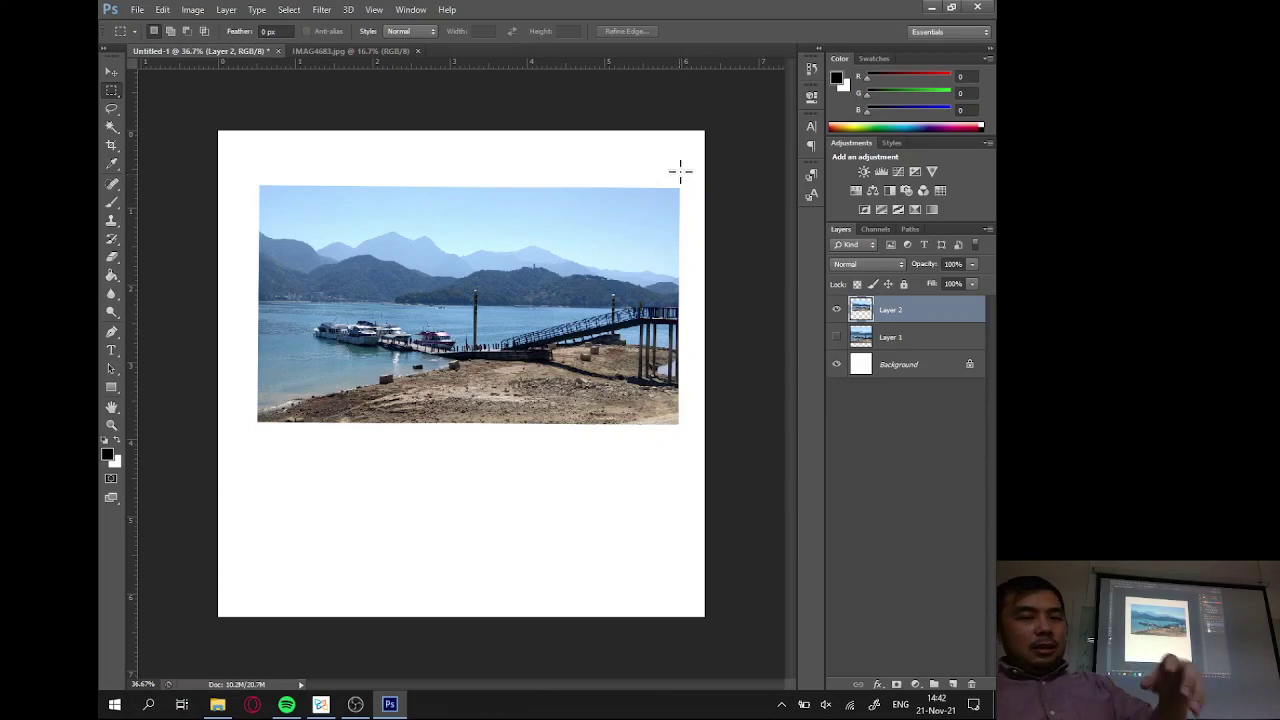
Free-transform the photo with a clearly tilted clockwise rotation, apply it, and undo that rotation.
{"action": "key", "text": "ctrl+t"}
{"action": "left_click_drag", "start_coordinate": [680, 171], "coordinate": [698, 245]}
{"action": "left_click", "coordinate": [803, 31]}
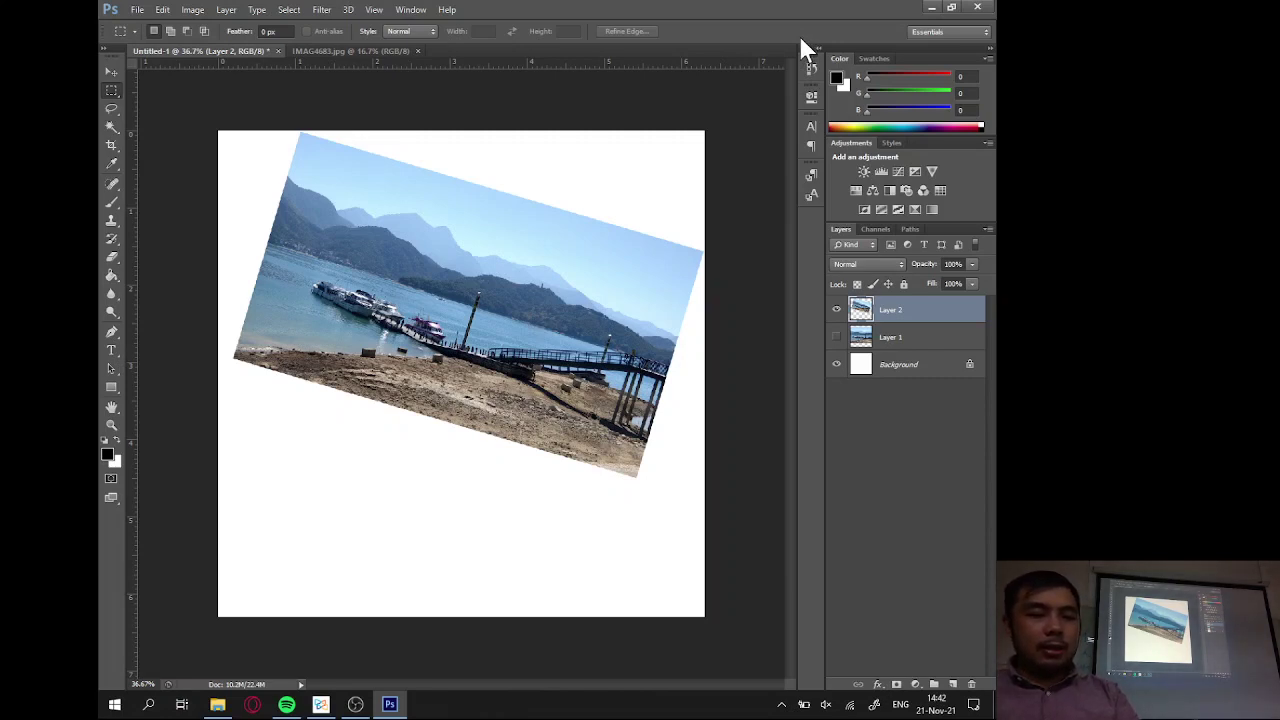
{"action": "key", "text": "ctrl+z"}
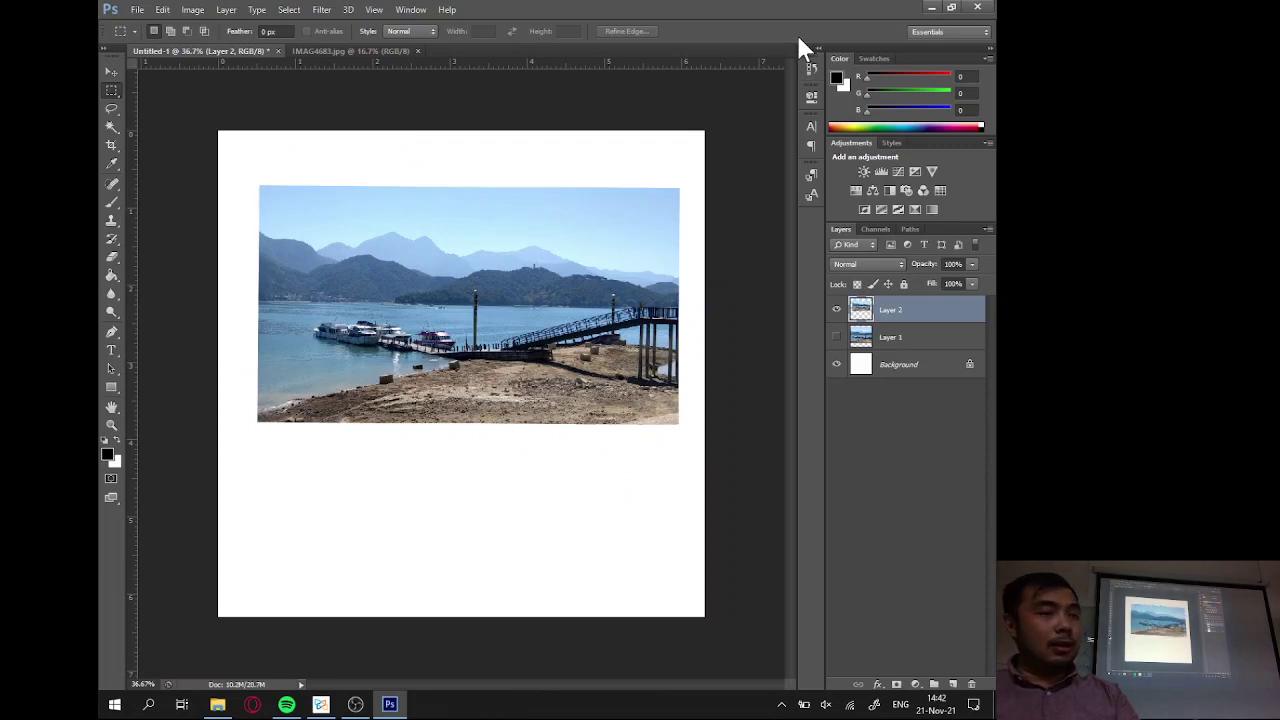
Step backward and forward through the history, finishing at the pasted photo before its transforms.
{"action": "key", "text": "ctrl+alt+z"}
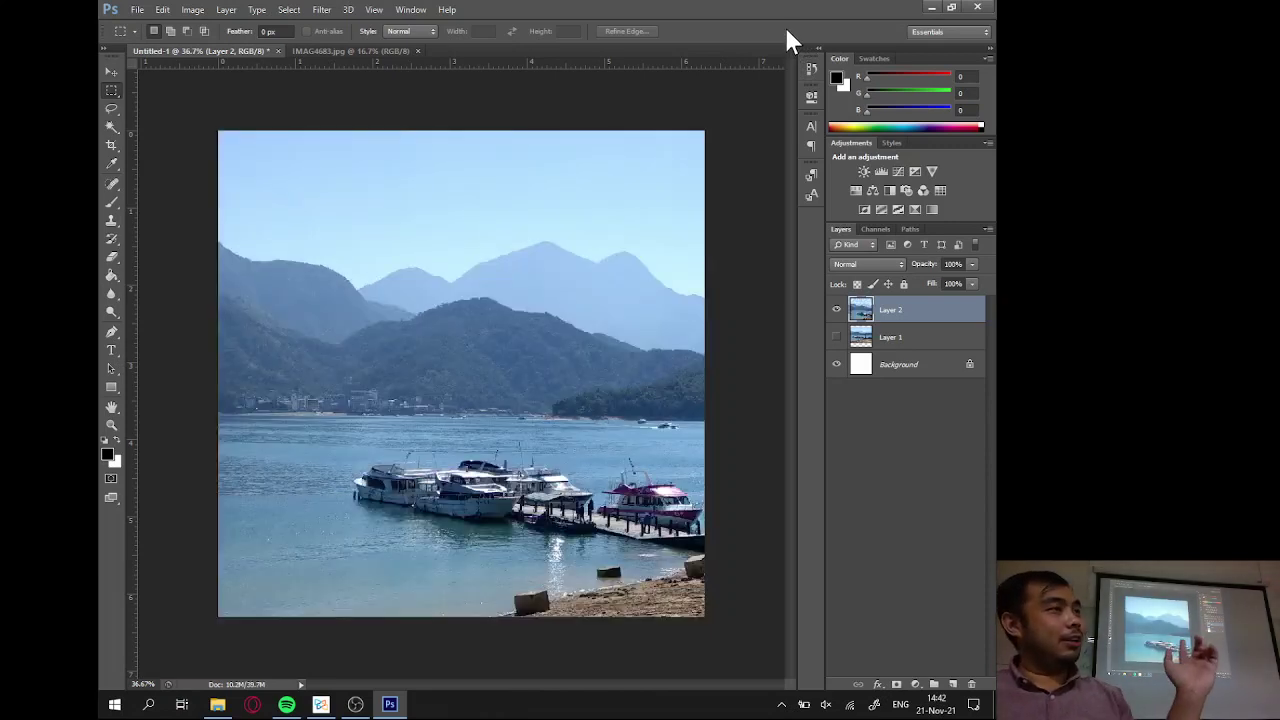
{"action": "key", "text": "ctrl+shift+z"}
{"action": "key", "text": "ctrl+shift+z"}
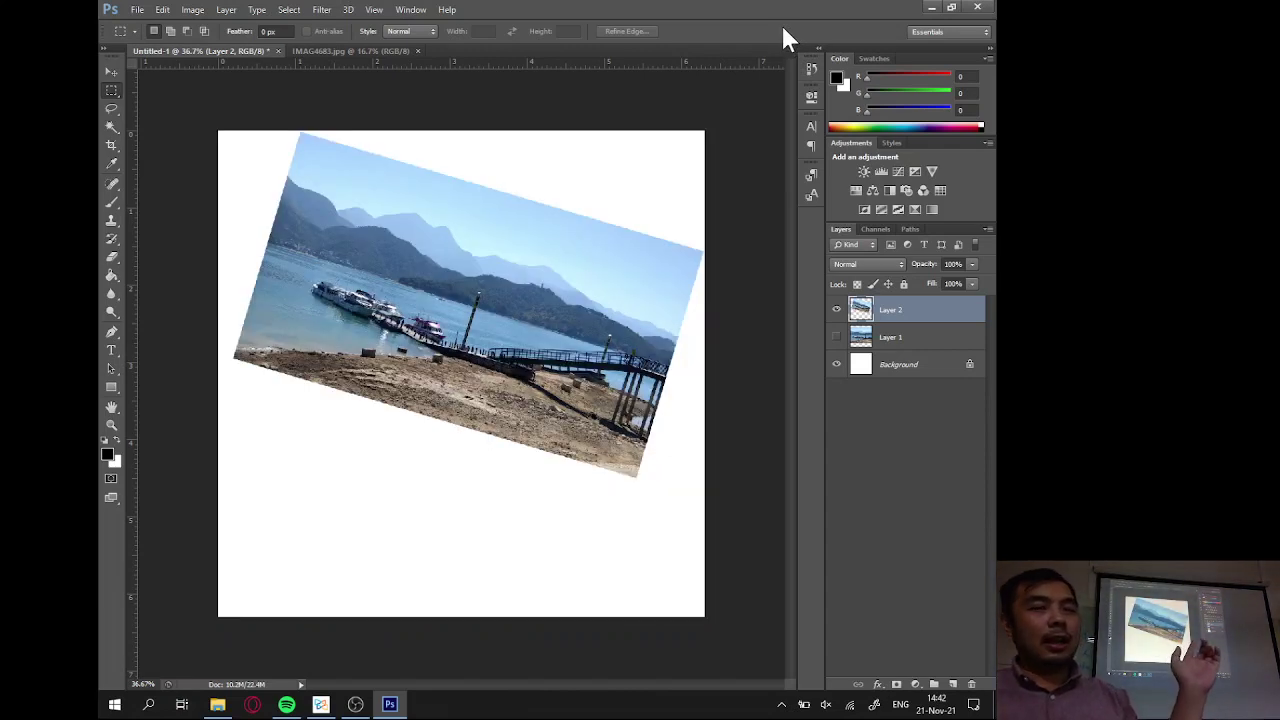
{"action": "key", "text": "ctrl+alt+z"}
{"action": "key", "text": "ctrl+alt+z"}
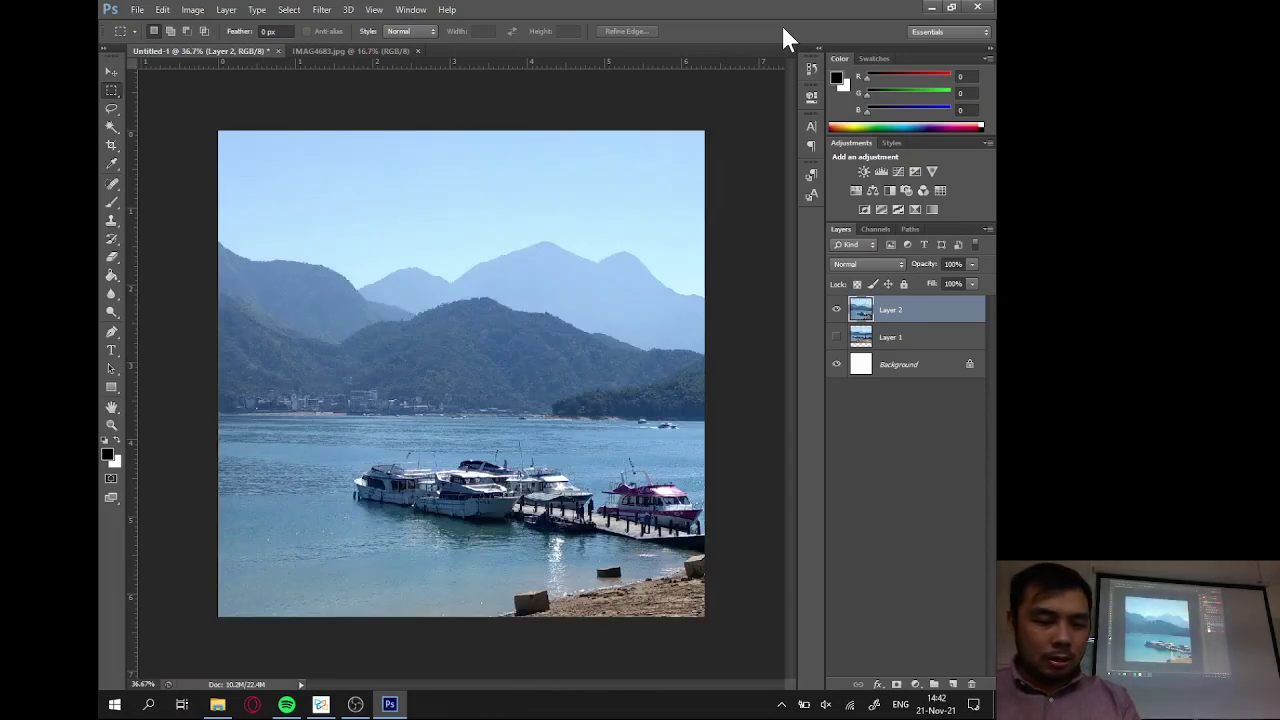
{"action": "key", "text": "ctrl+t"}
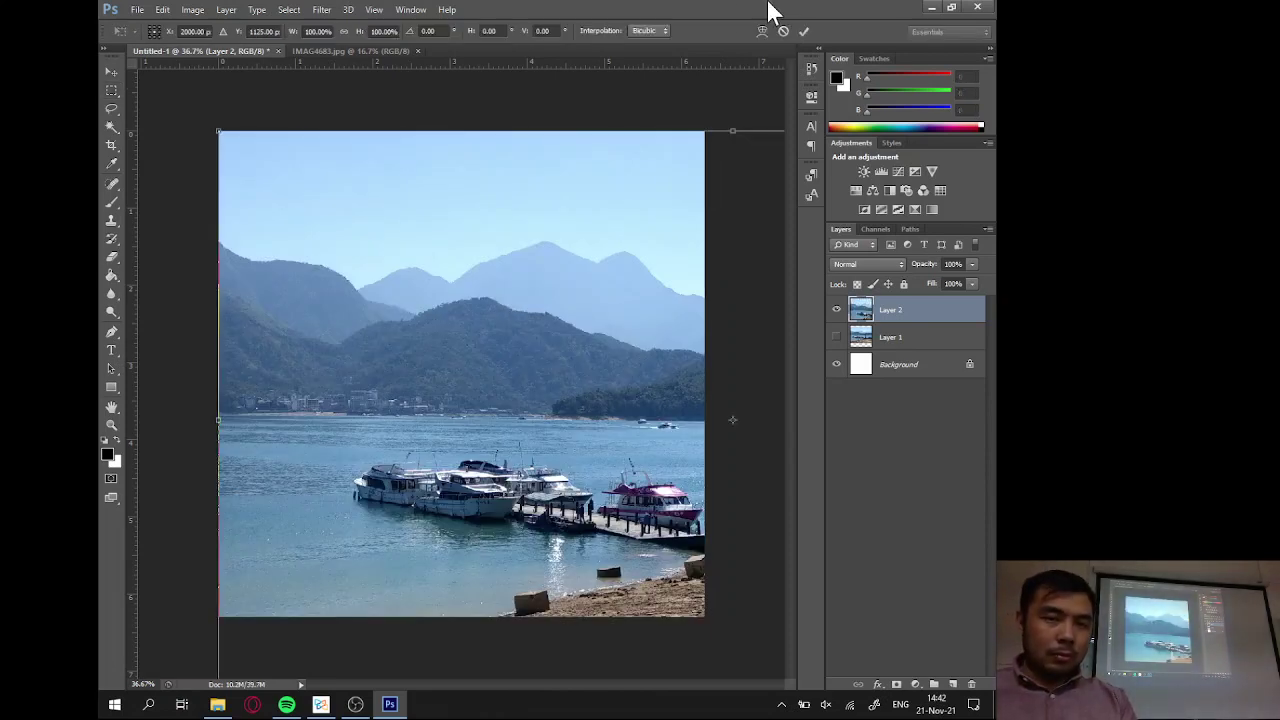
{"action": "left_click_drag", "start_coordinate": [220, 124], "coordinate": [290, 211]}
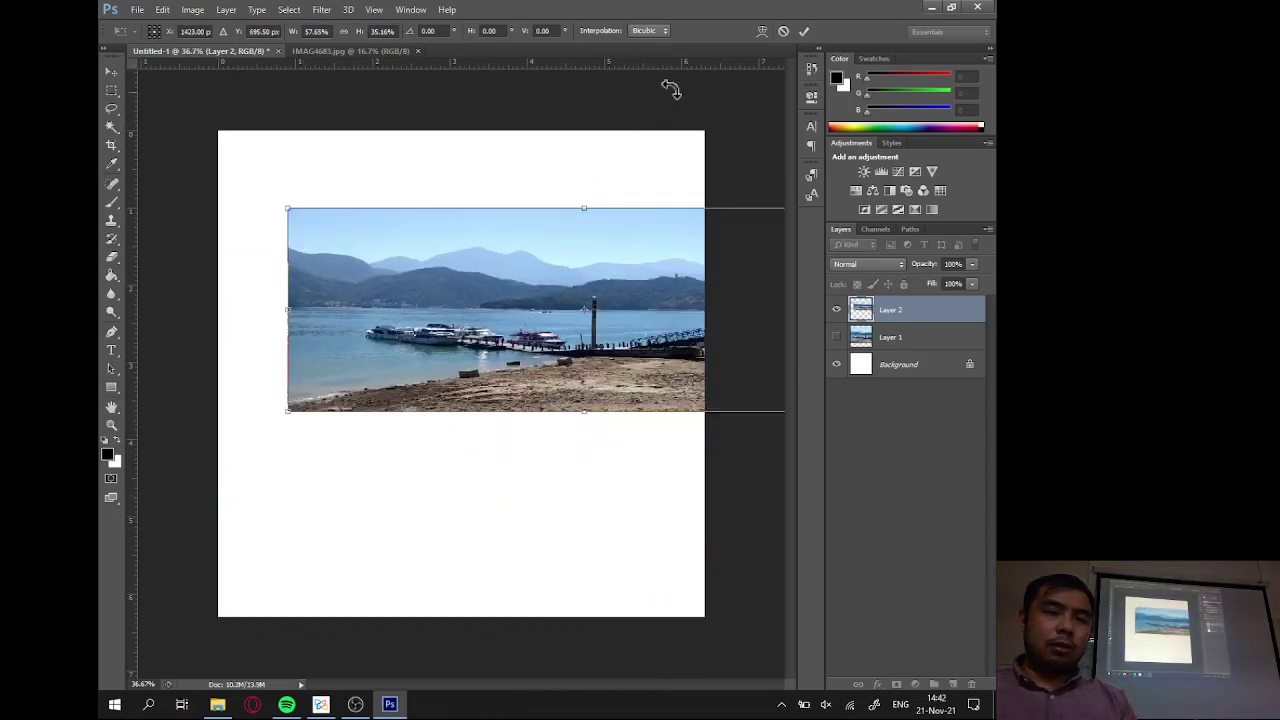
{"action": "left_click", "coordinate": [784, 33]}
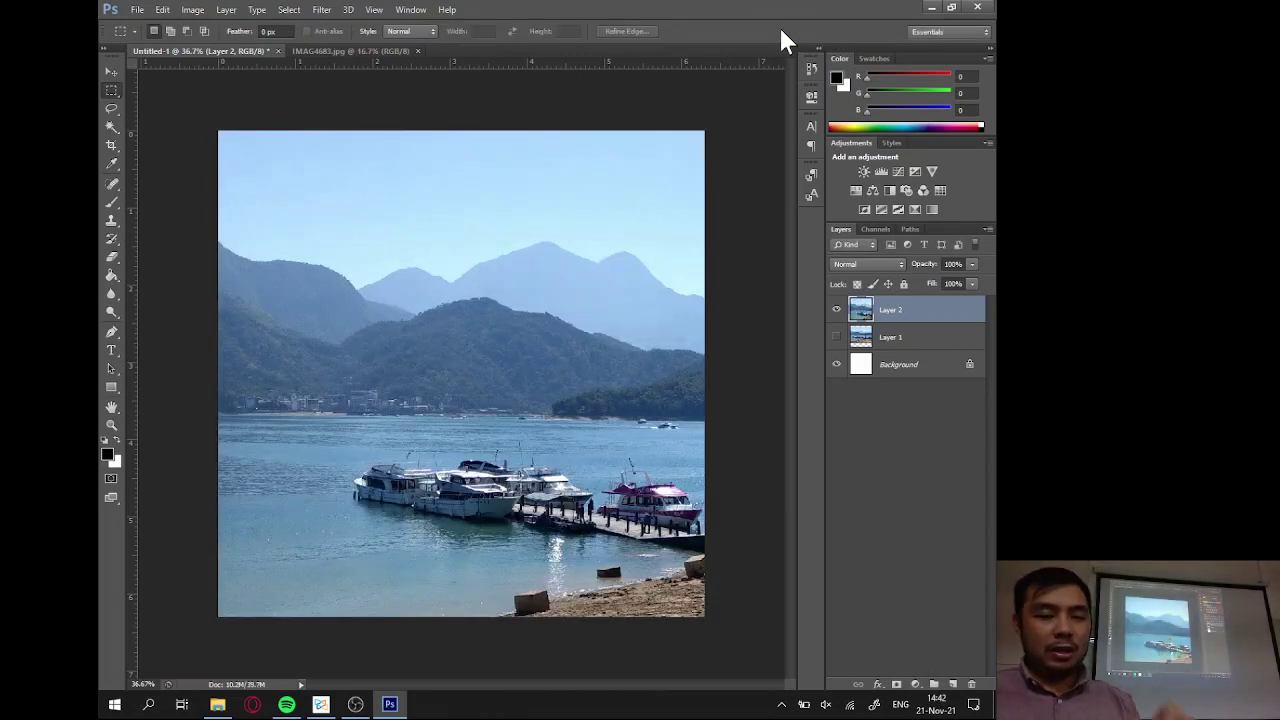
Free-transform the photo with linked proportions to about 46.05%, place it at about X 969 px, Y 845 px, and apply the transform.
{"action": "key", "text": "ctrl+t"}
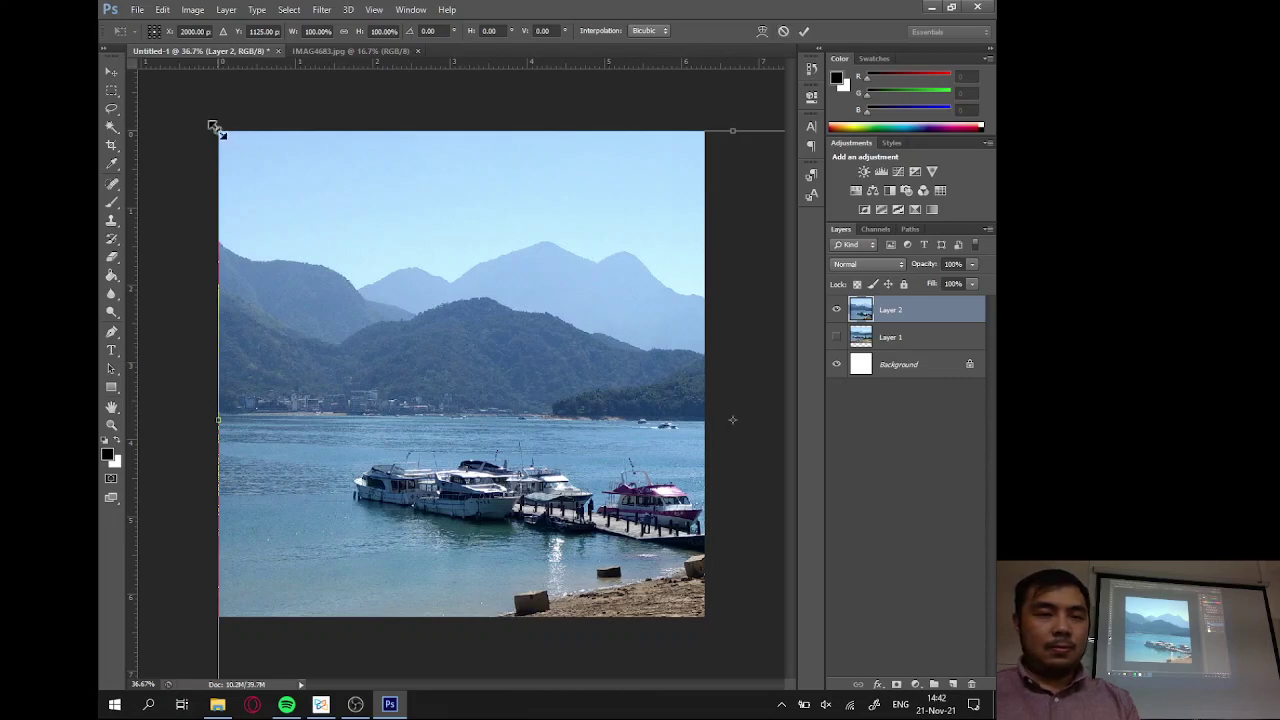
{"action": "left_click_drag", "start_coordinate": [218, 131], "coordinate": [520, 397]}
{"action": "left_click_drag", "start_coordinate": [565, 465], "coordinate": [228, 171]}
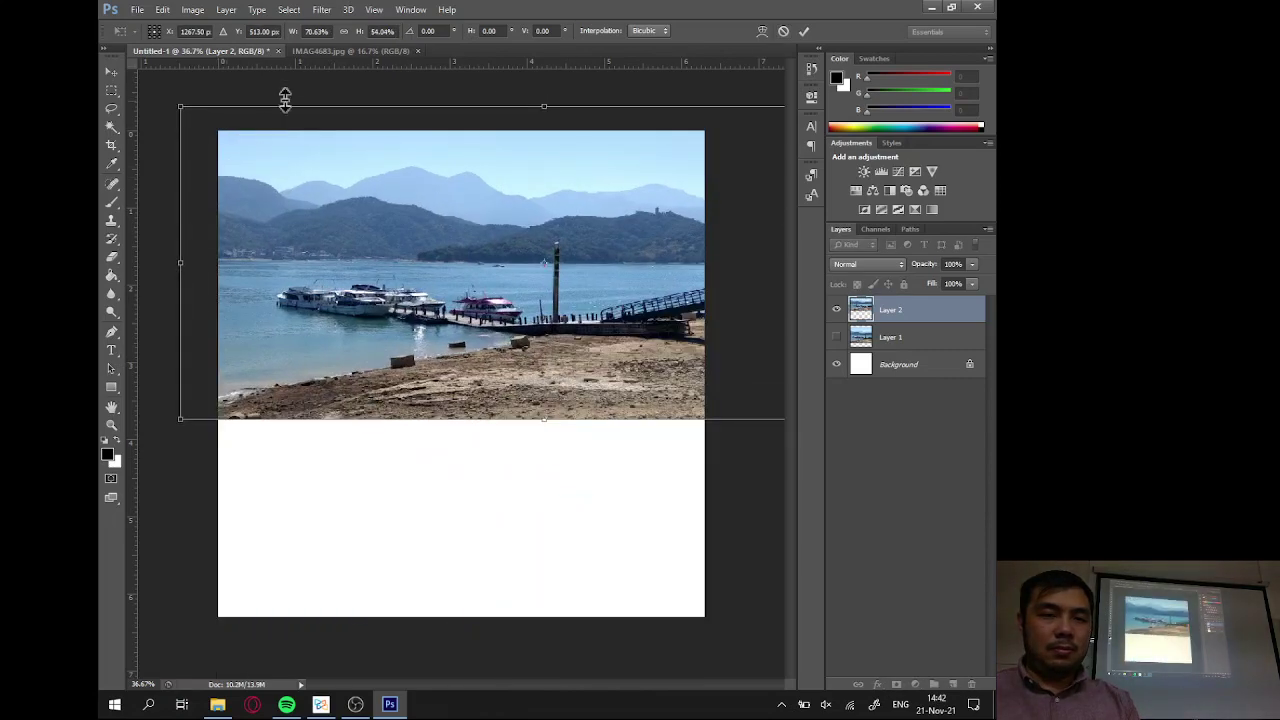
{"action": "left_click", "coordinate": [343, 31]}
{"action": "left_click_drag", "start_coordinate": [340, 175], "coordinate": [352, 272]}
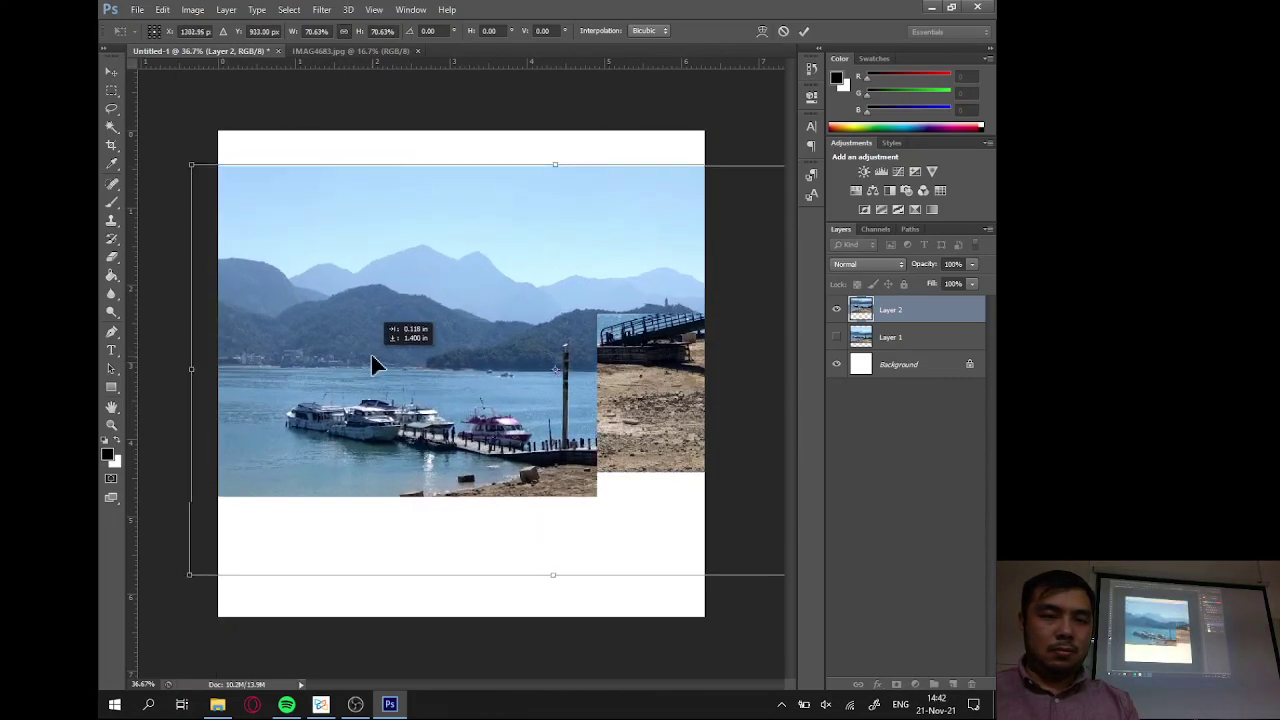
{"action": "left_click_drag", "start_coordinate": [196, 166], "coordinate": [366, 255]}
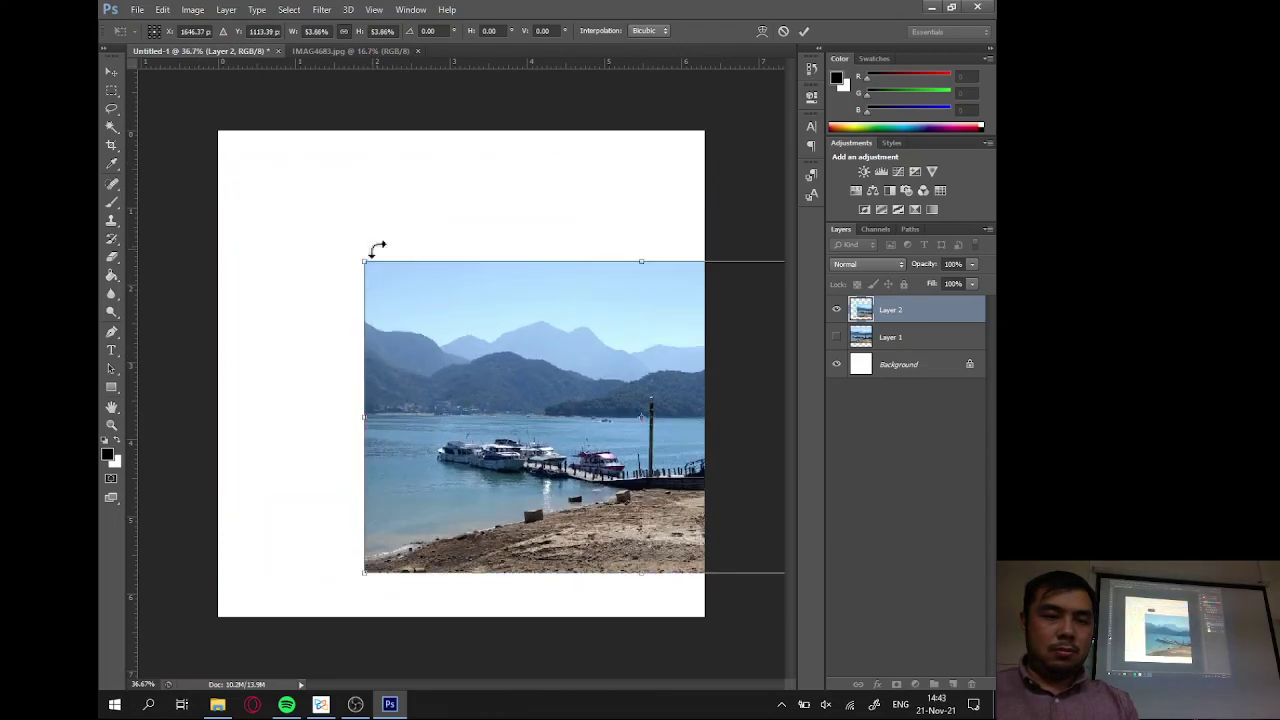
{"action": "left_click_drag", "start_coordinate": [457, 323], "coordinate": [244, 278]}
{"action": "left_click_drag", "start_coordinate": [146, 526], "coordinate": [226, 486]}
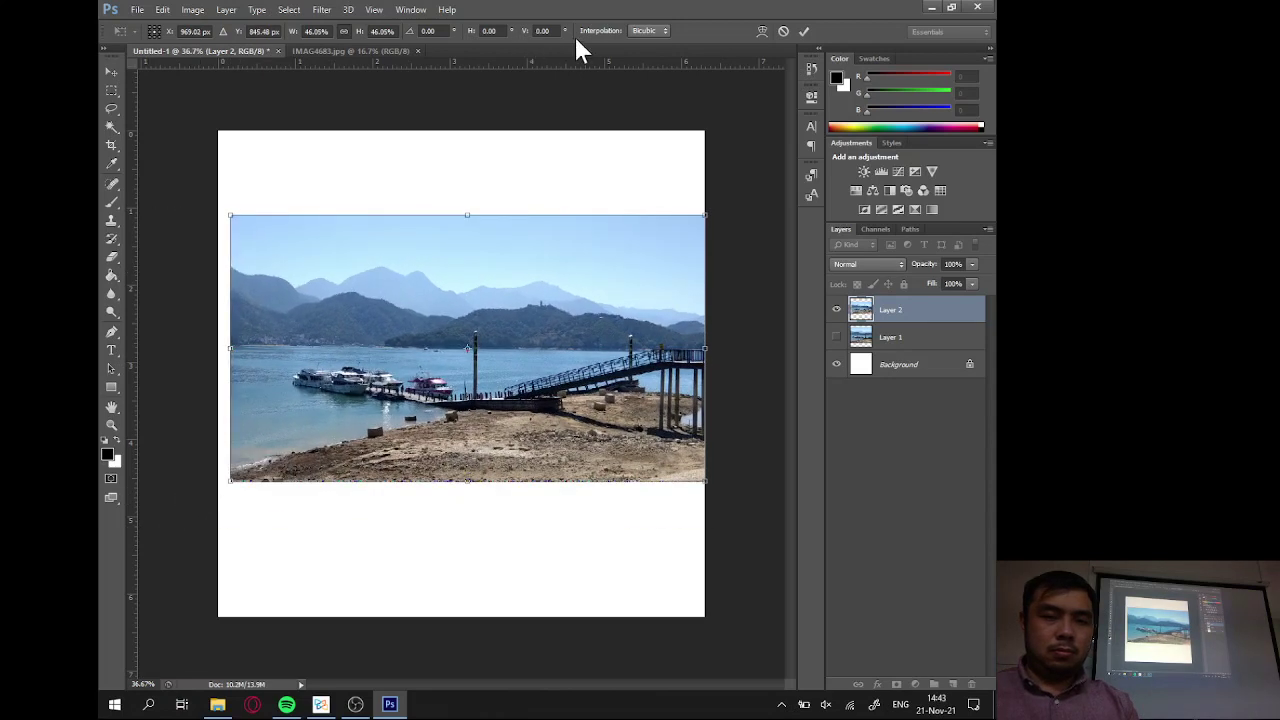
{"action": "left_click", "coordinate": [805, 31]}
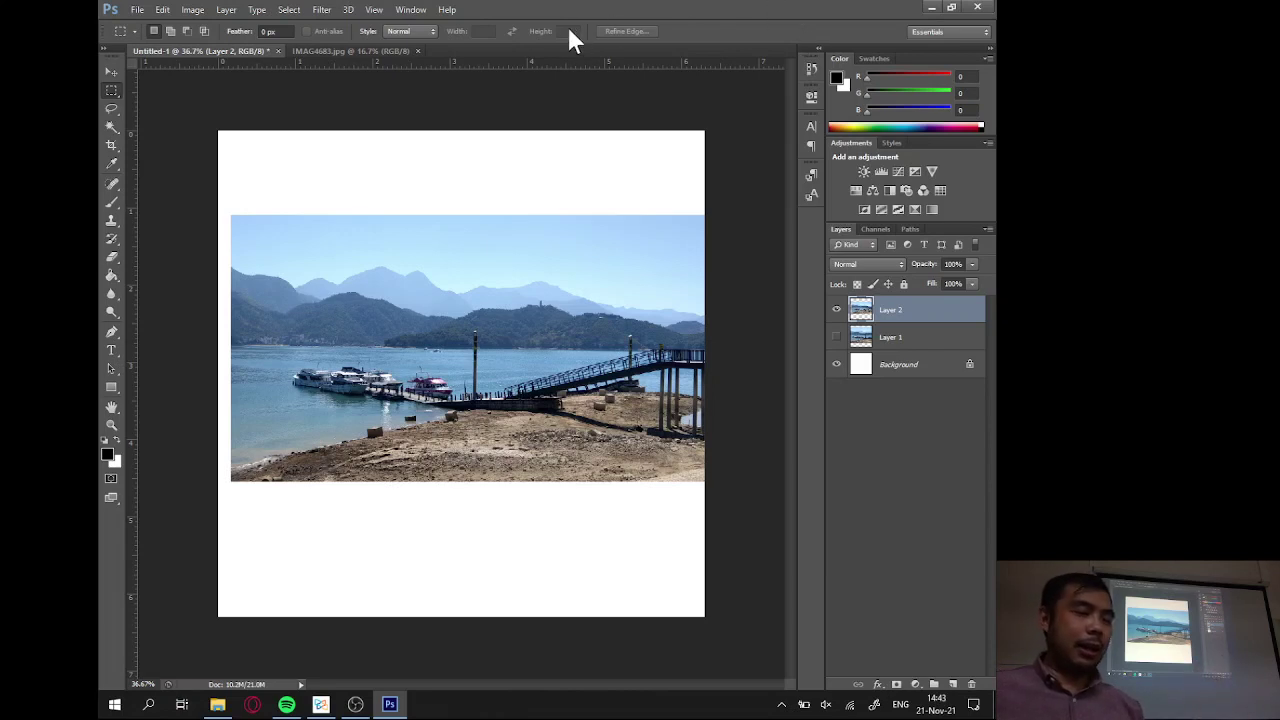
Move the photo up with the Move tool so it sits horizontally centred near the canvas's upper edge.
{"action": "left_click", "coordinate": [111, 73]}
{"action": "mouse_move", "coordinate": [412, 288]}
{"action": "left_mouse_down"}
{"action": "mouse_move", "coordinate": [393, 277]}
{"action": "mouse_move", "coordinate": [409, 263]}
{"action": "mouse_move", "coordinate": [419, 272]}
{"action": "left_mouse_up"}
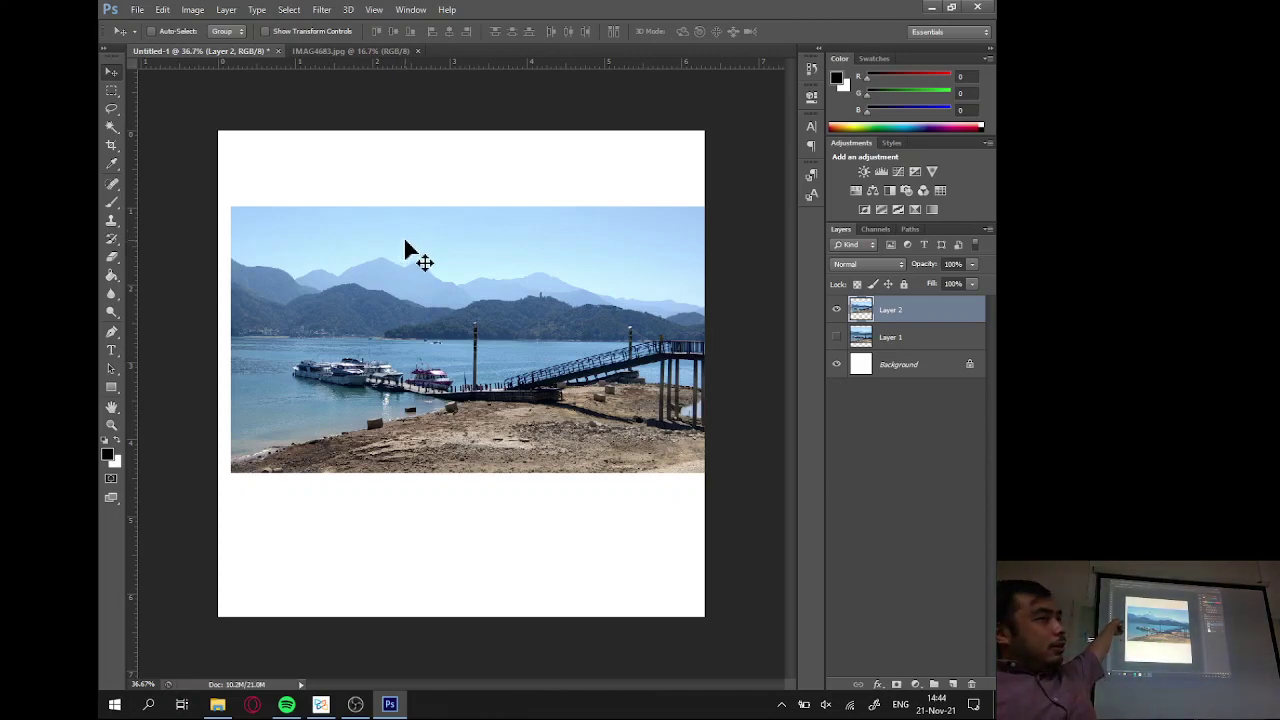
{"action": "left_click_drag", "start_coordinate": [405, 245], "coordinate": [402, 200]}
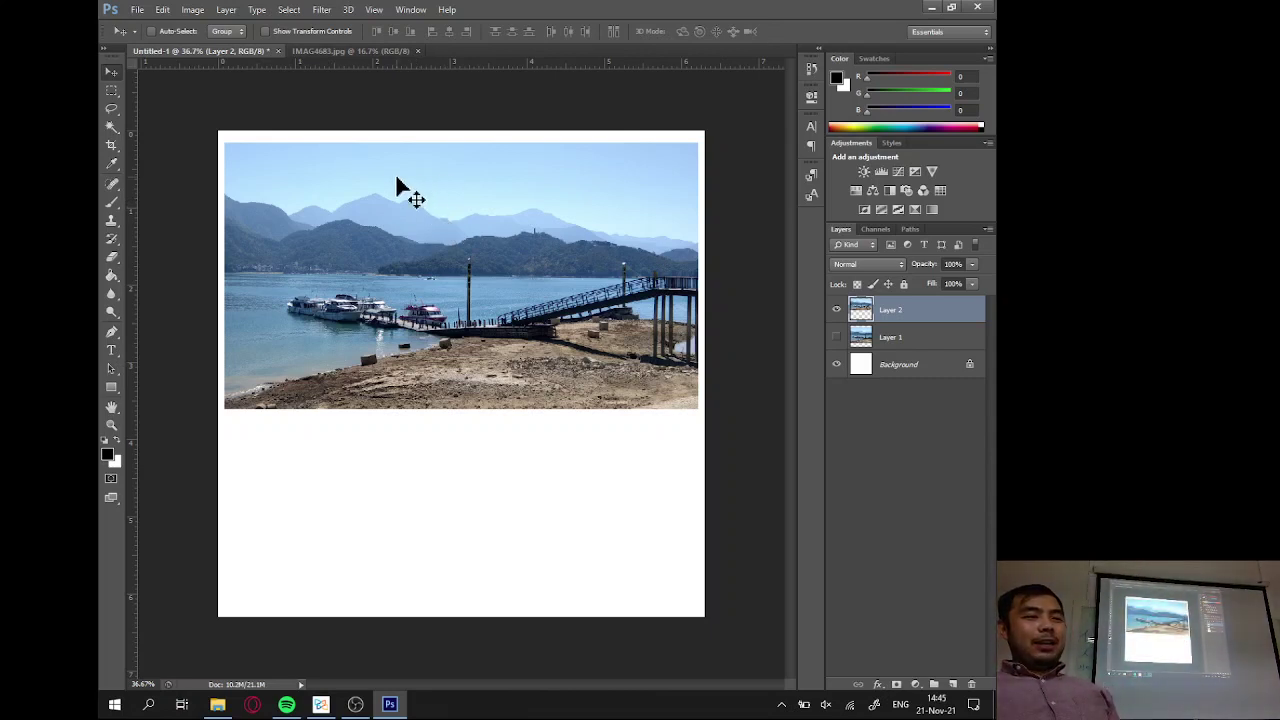
Draw a freehand Lasso selection around the mountains, boats and pier, reaching the photo's right edge.
{"action": "left_click", "coordinate": [113, 107]}
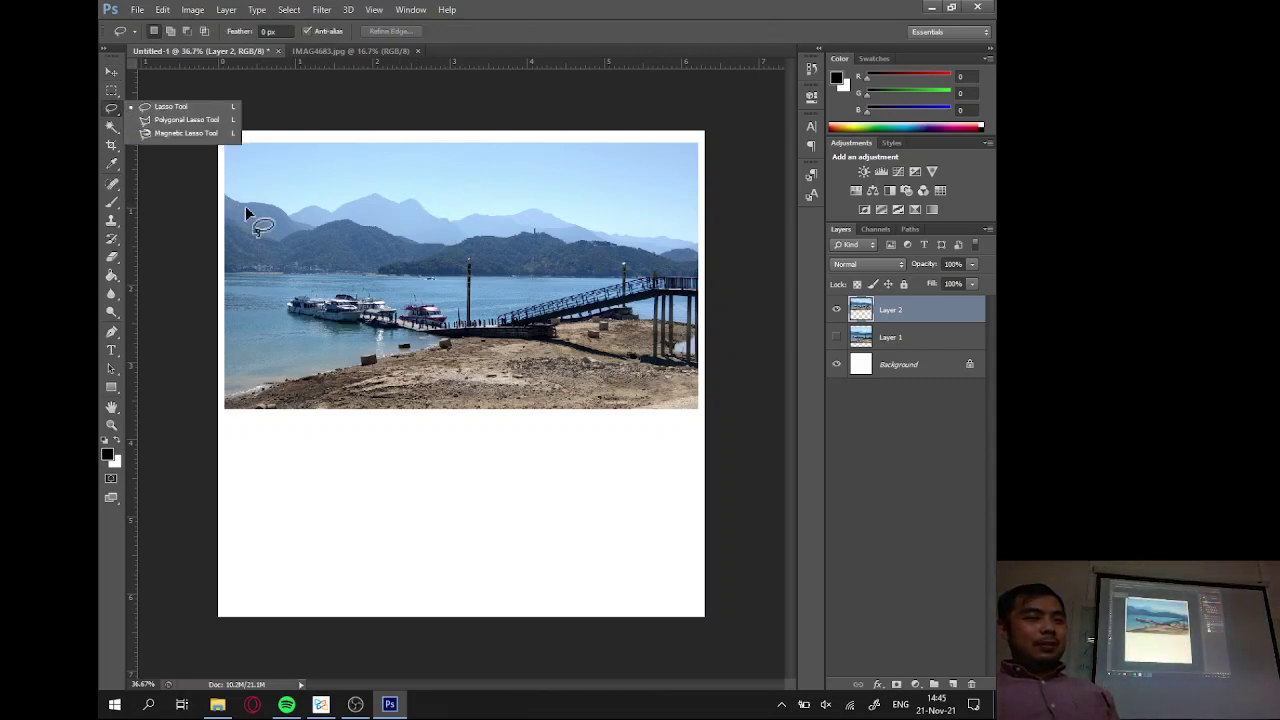
{"action": "left_click", "coordinate": [200, 110]}
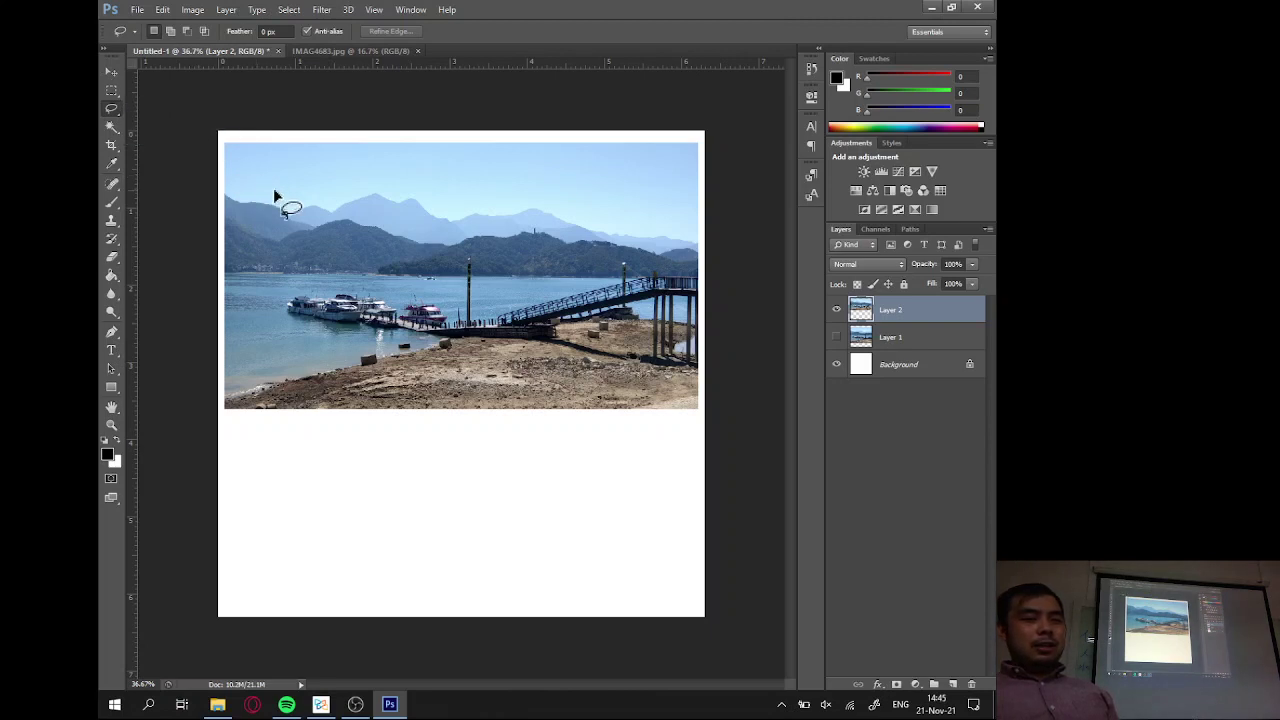
{"action": "mouse_move", "coordinate": [261, 313]}
{"action": "left_mouse_down"}
{"action": "mouse_move", "coordinate": [352, 354]}
{"action": "mouse_move", "coordinate": [586, 364]}
{"action": "mouse_move", "coordinate": [676, 205]}
{"action": "left_mouse_up"}
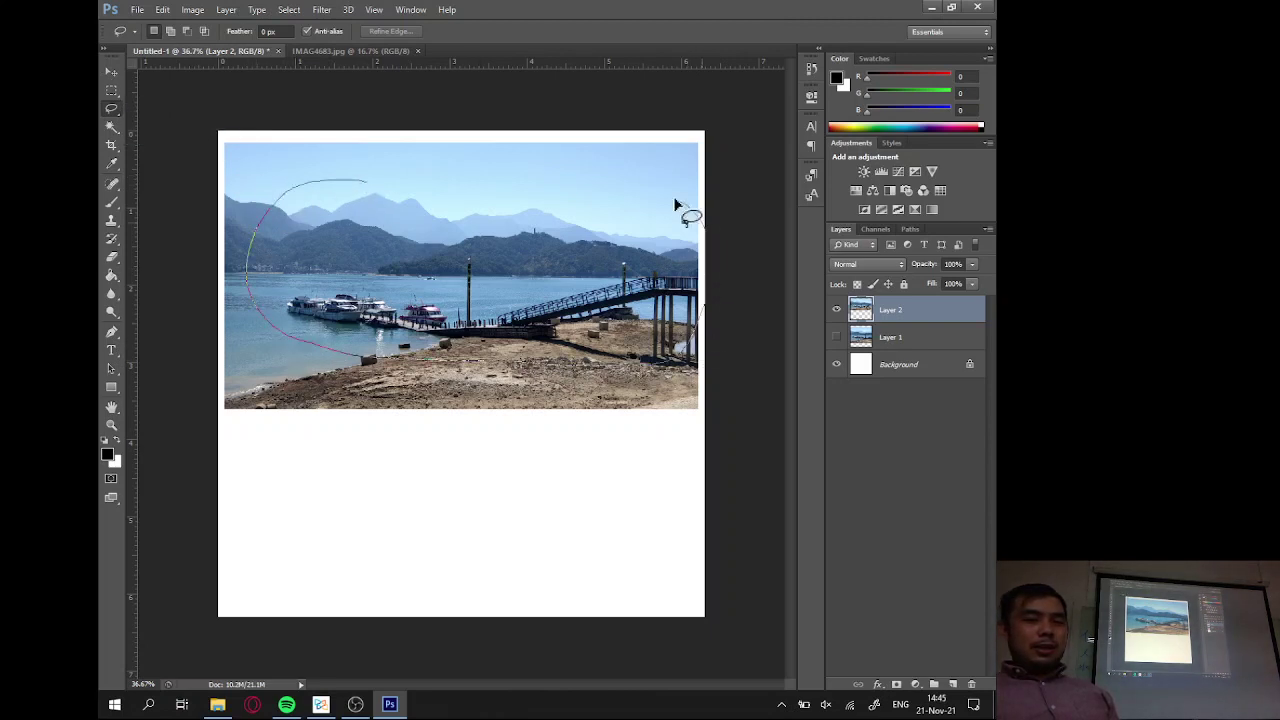
{"action": "left_click_drag", "start_coordinate": [450, 185], "coordinate": [351, 182]}
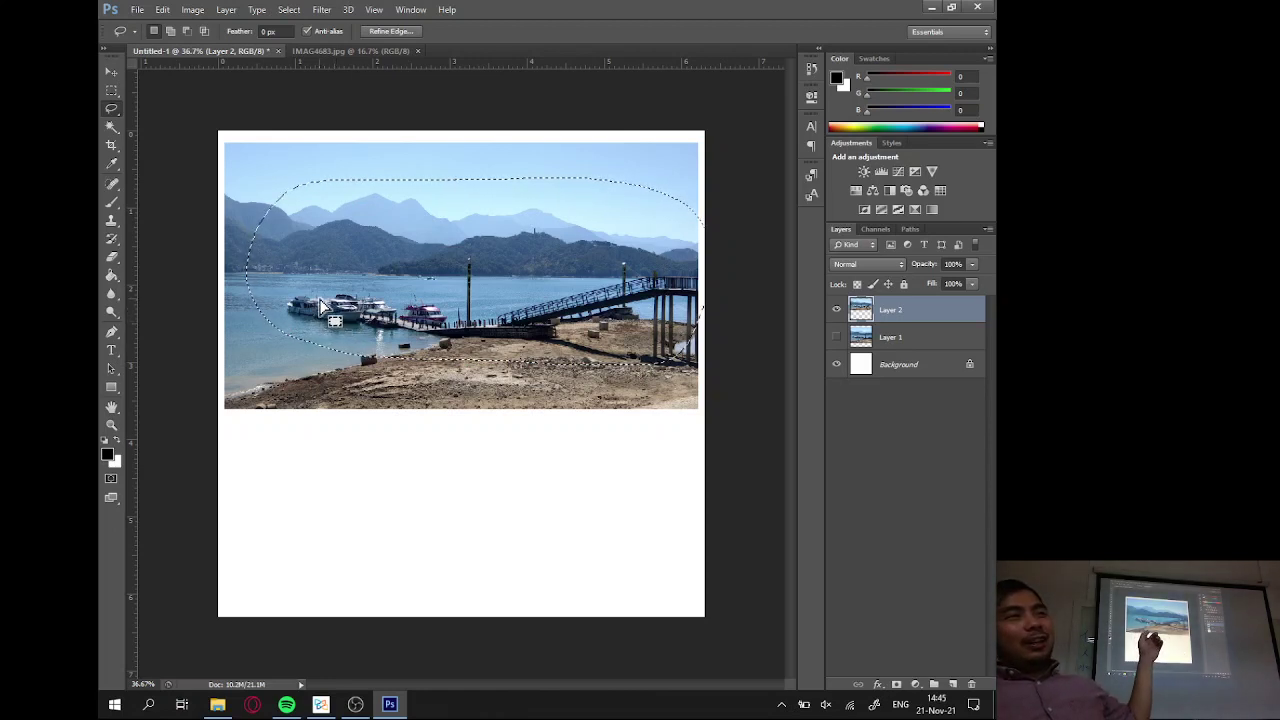
Draw a rectangular marquee selection over the mountains, boats and pier, stopping short of the photo's right edge.
{"action": "left_click", "coordinate": [108, 94]}
{"action": "left_click", "coordinate": [108, 94]}
{"action": "left_click_drag", "start_coordinate": [248, 160], "coordinate": [600, 358]}
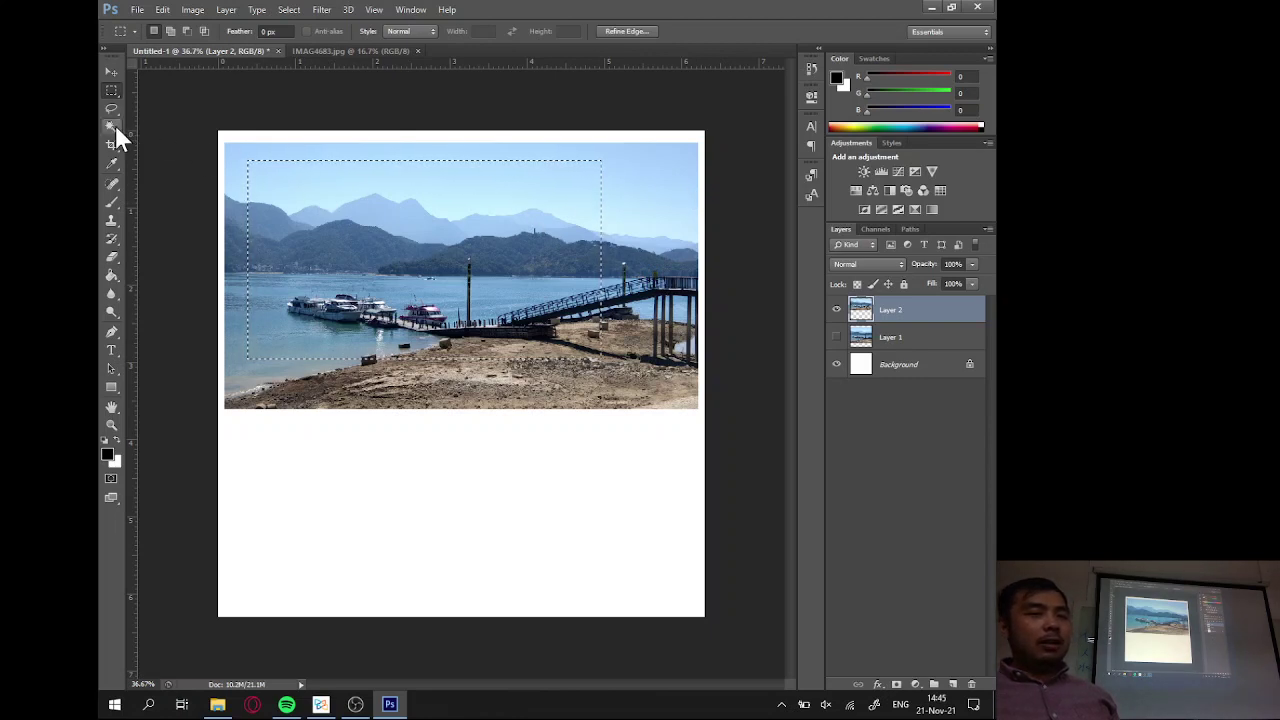
Use the Quick Selection tool to remove the sky from the marquee, replace that selection with one of the entire sky, and deselect.
{"action": "left_click_drag", "start_coordinate": [115, 125], "coordinate": [136, 132]}
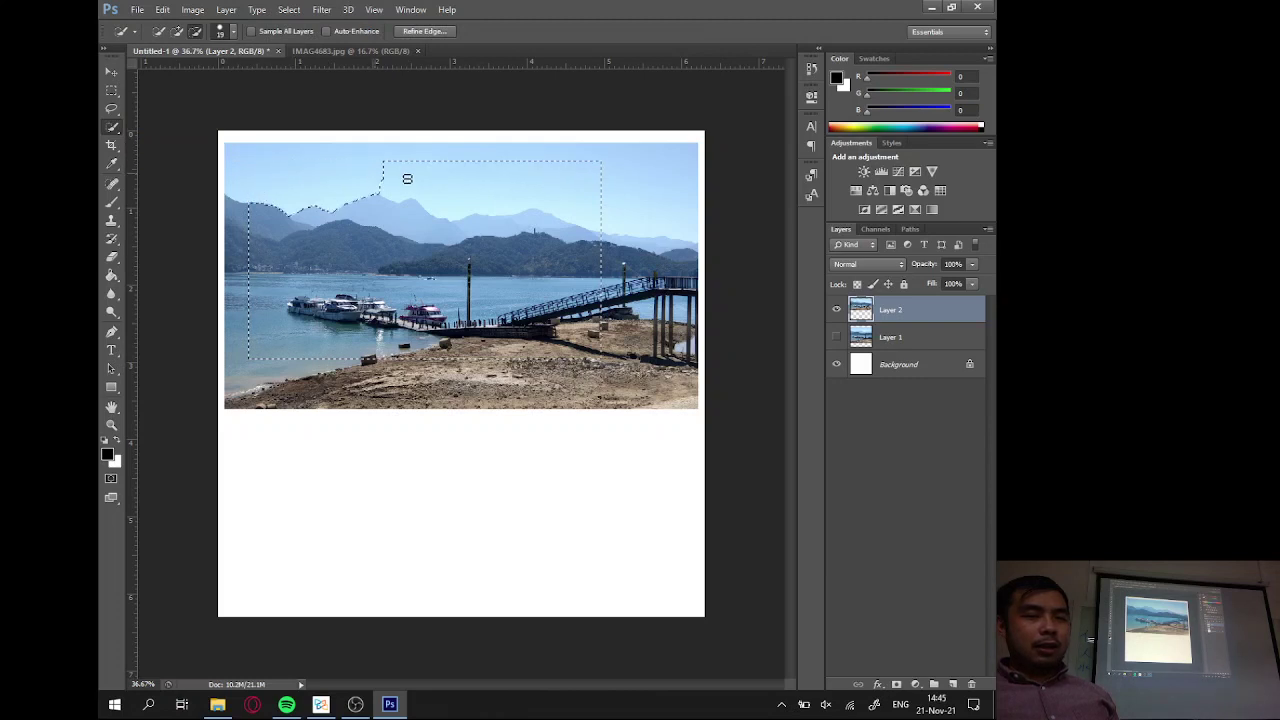
{"action": "left_click_drag", "start_coordinate": [407, 178], "coordinate": [533, 186]}
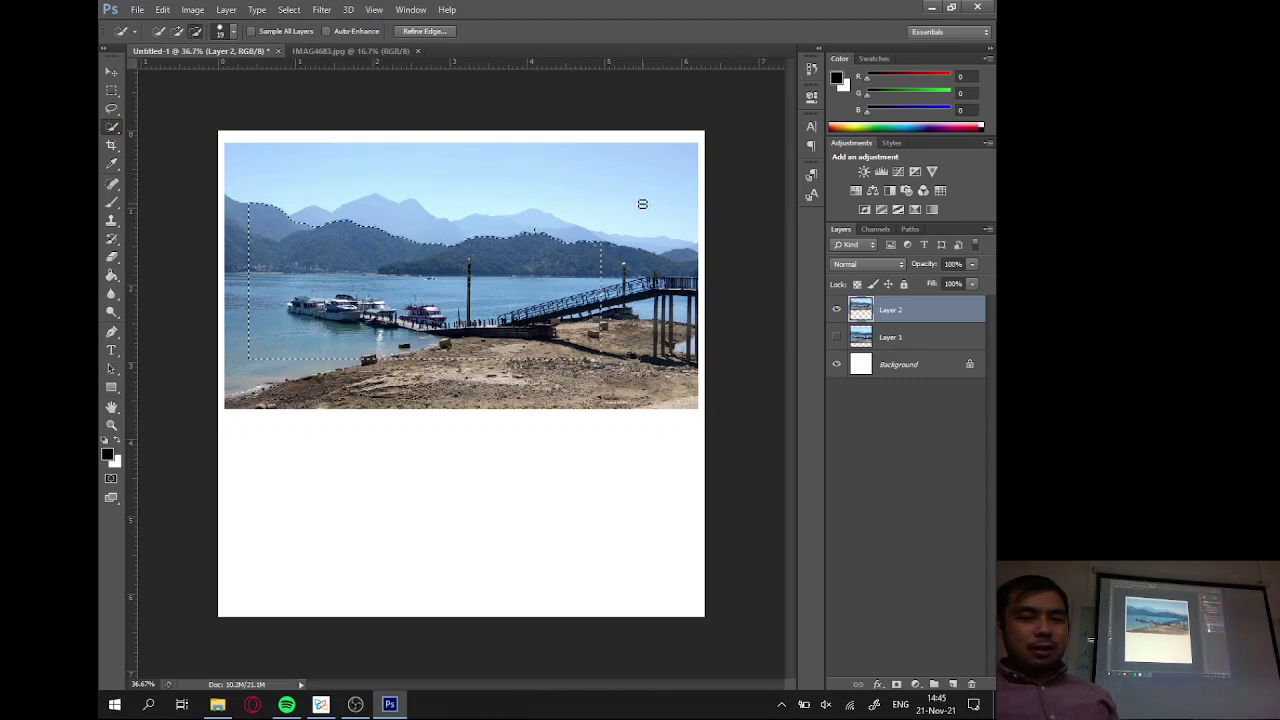
{"action": "key", "text": "ctrl+d"}
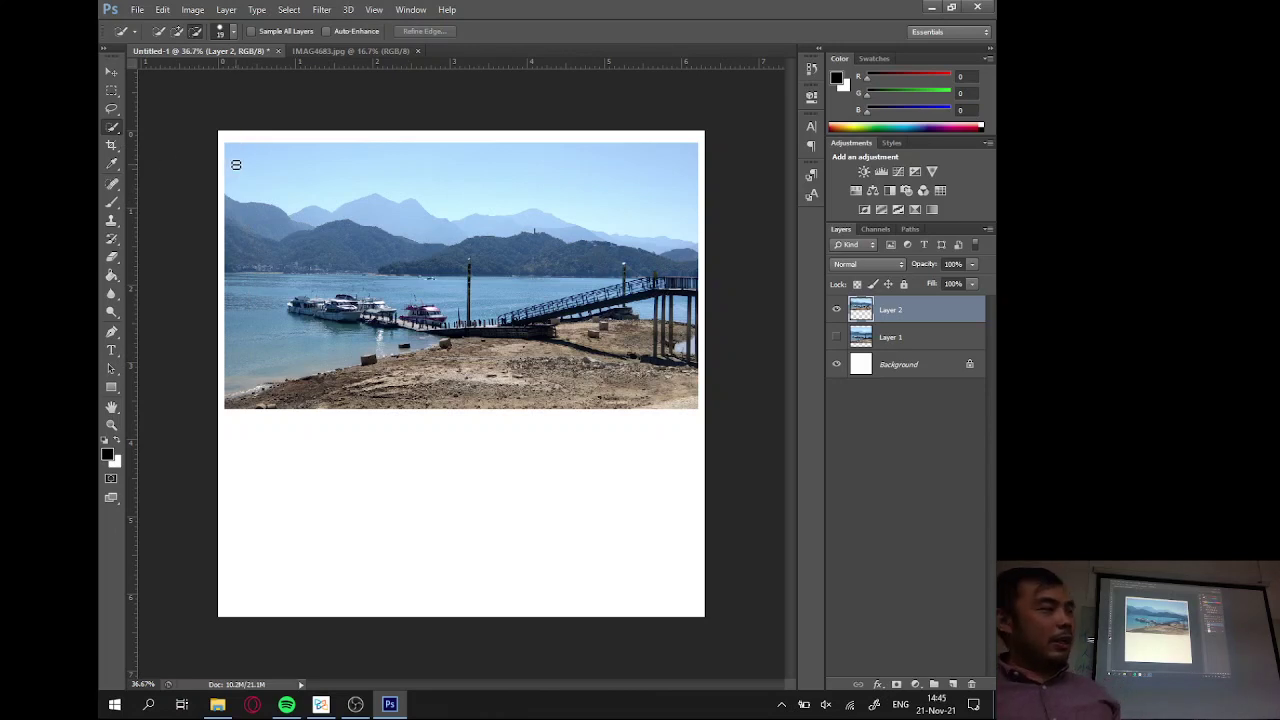
{"action": "left_click_drag", "start_coordinate": [236, 164], "coordinate": [397, 167]}
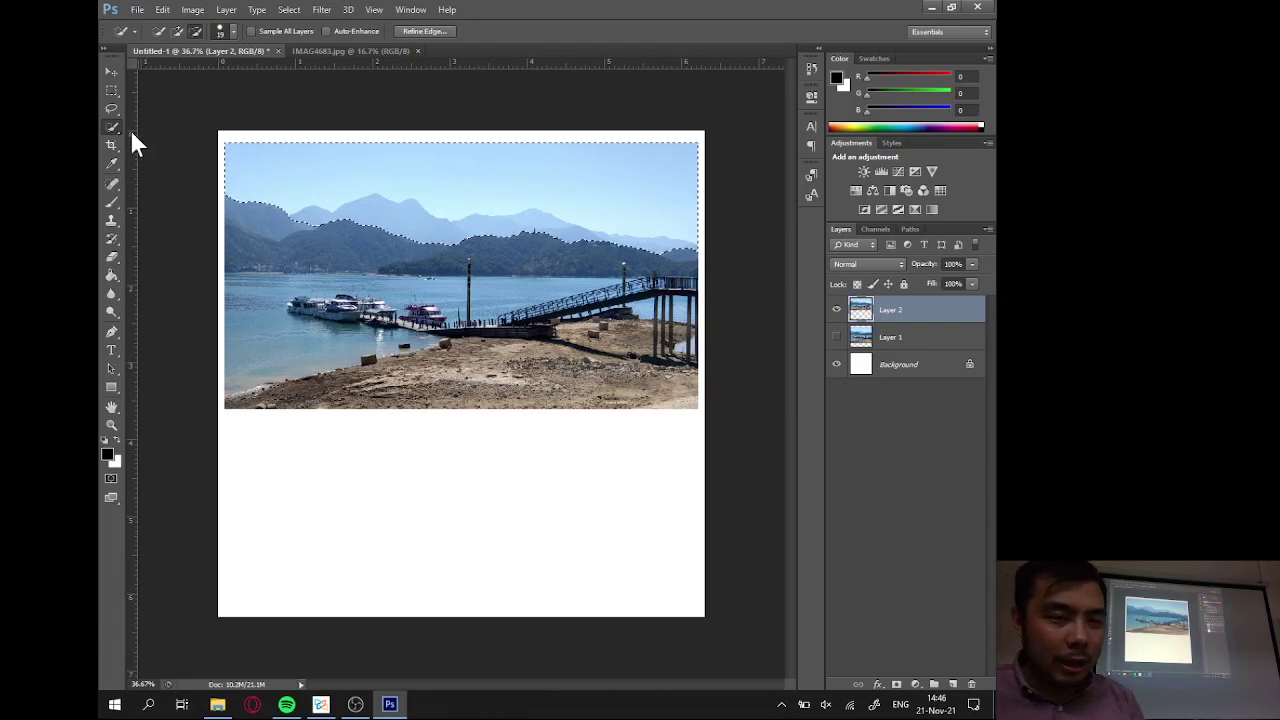
{"action": "key", "text": "ctrl+d"}
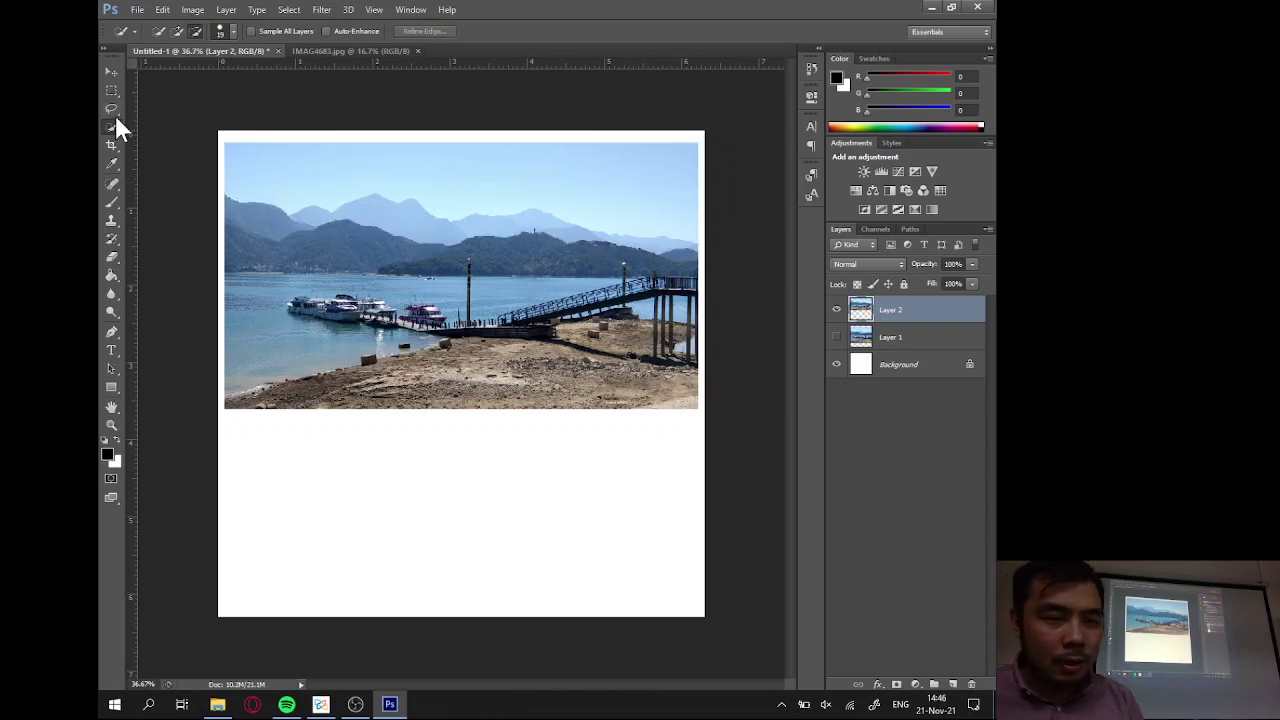
Draw a narrow freehand Lasso selection over the sky and hills in the photo's upper-left part, and deselect it.
{"action": "left_click", "coordinate": [112, 109]}
{"action": "left_click", "coordinate": [186, 108]}
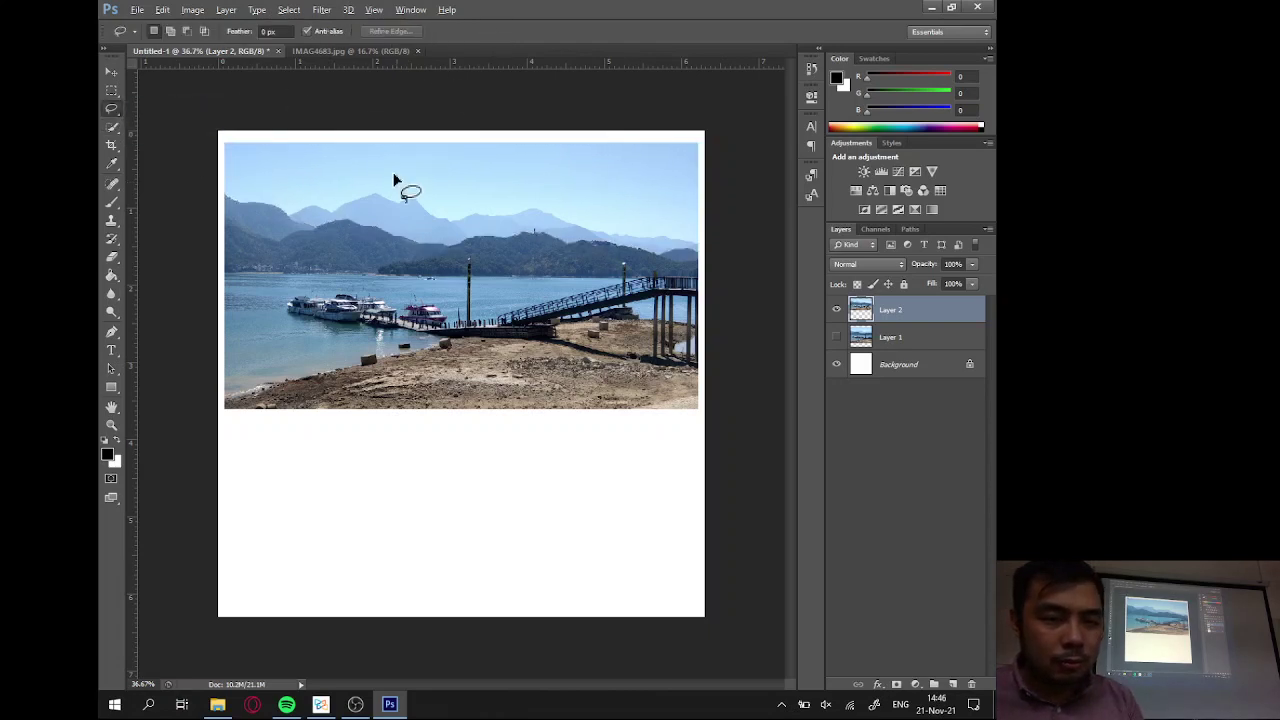
{"action": "scroll", "coordinate": [394, 180], "scroll_direction": "up", "scroll_amount": 4}
{"action": "mouse_move", "coordinate": [407, 137]}
{"action": "left_mouse_down"}
{"action": "mouse_move", "coordinate": [319, 168]}
{"action": "mouse_move", "coordinate": [306, 160]}
{"action": "mouse_move", "coordinate": [99, 275]}
{"action": "left_mouse_up"}
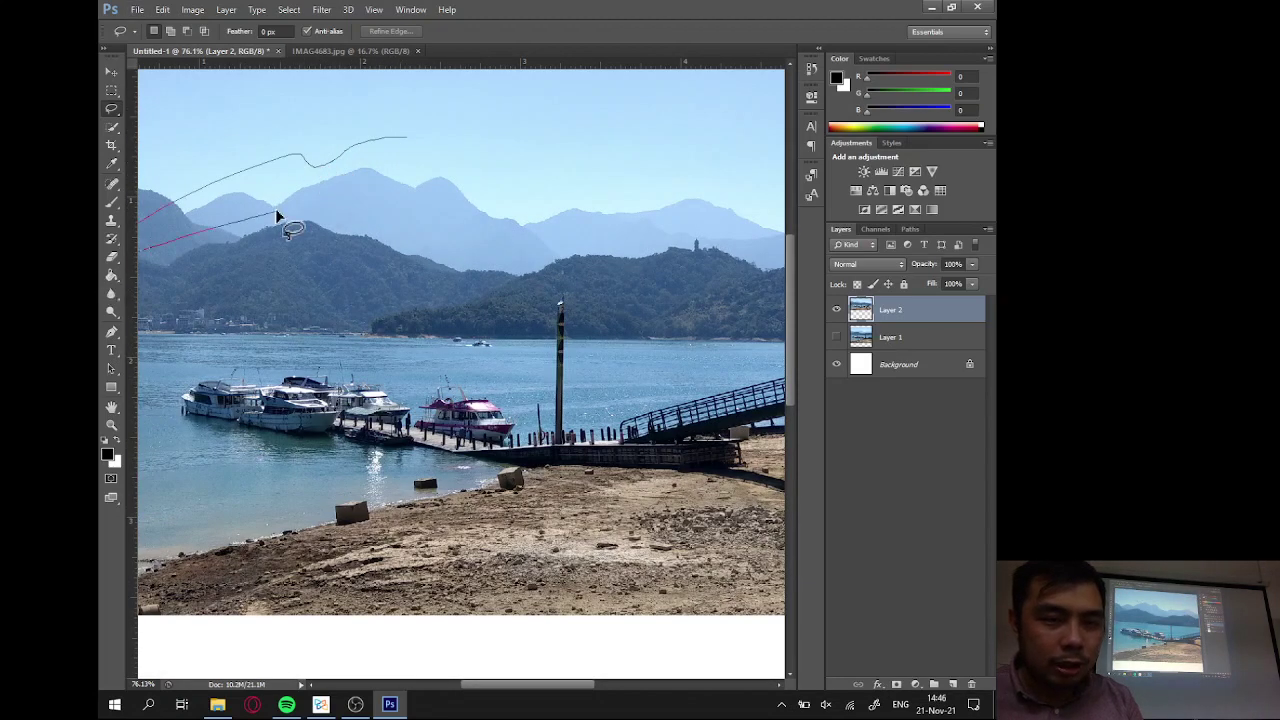
{"action": "left_click_drag", "start_coordinate": [275, 208], "coordinate": [276, 209]}
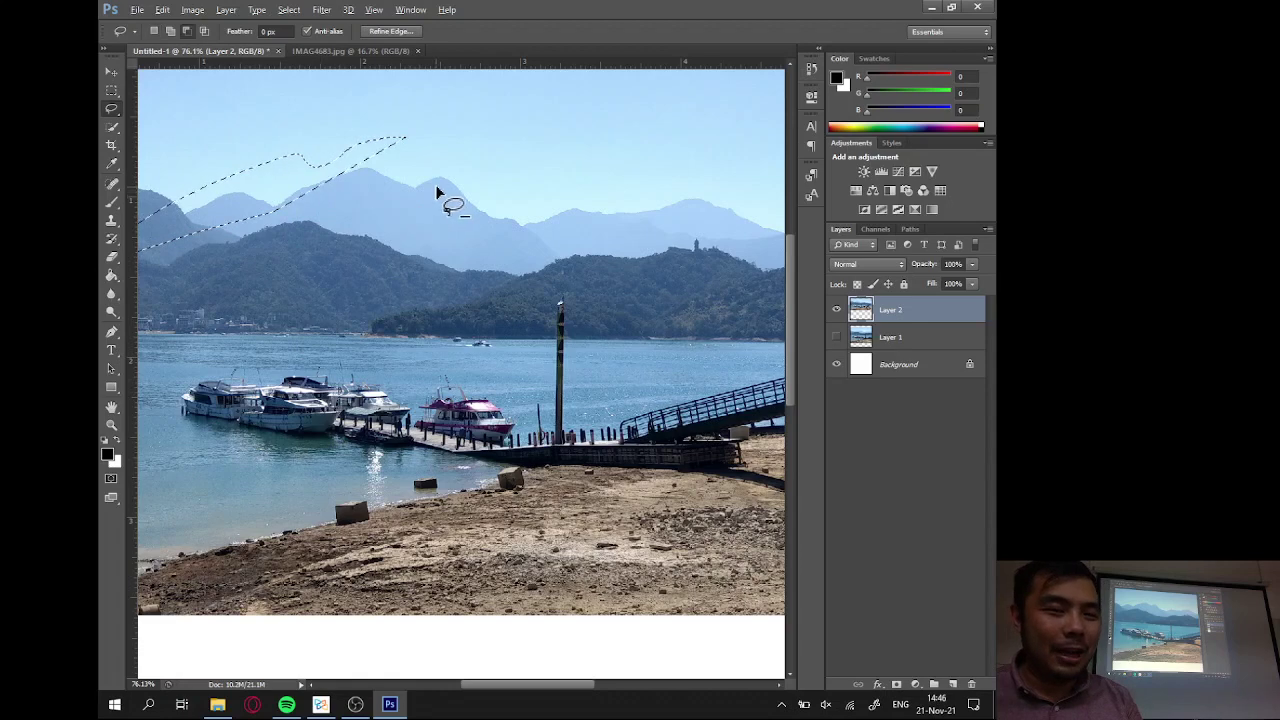
{"action": "scroll", "coordinate": [435, 184], "scroll_direction": "down", "scroll_amount": 3}
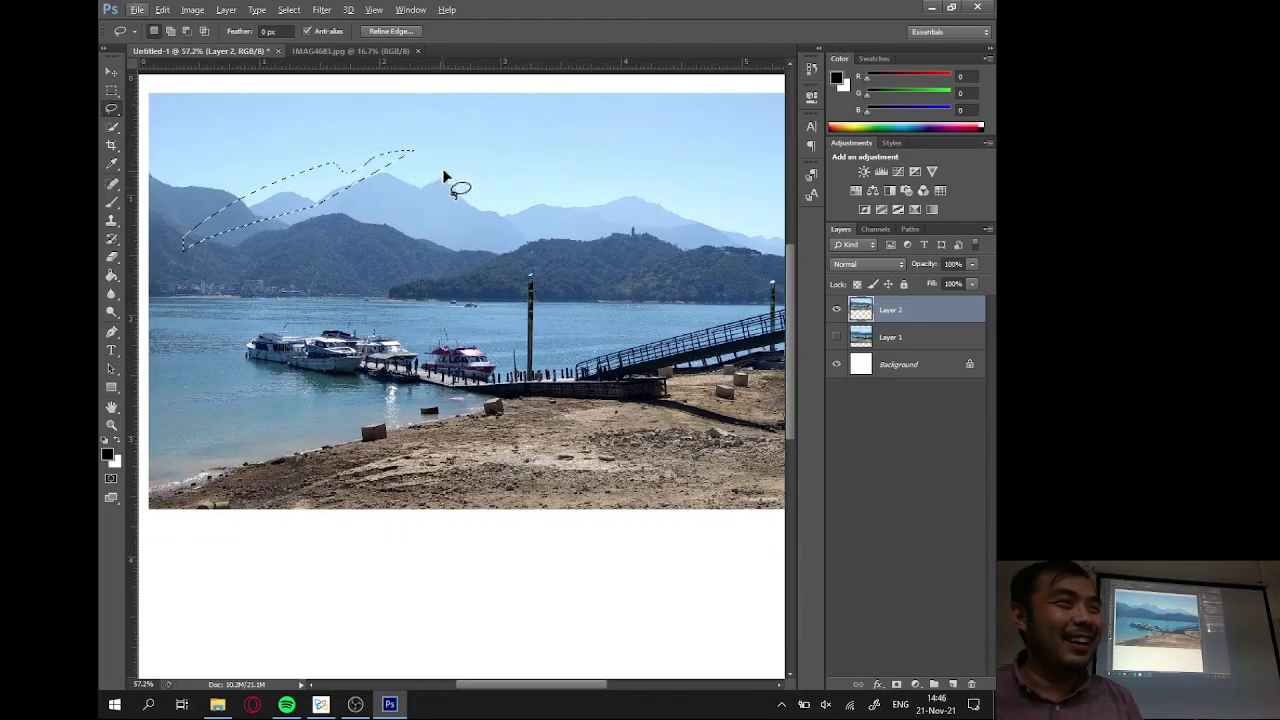
{"action": "key", "text": "ctrl+d"}
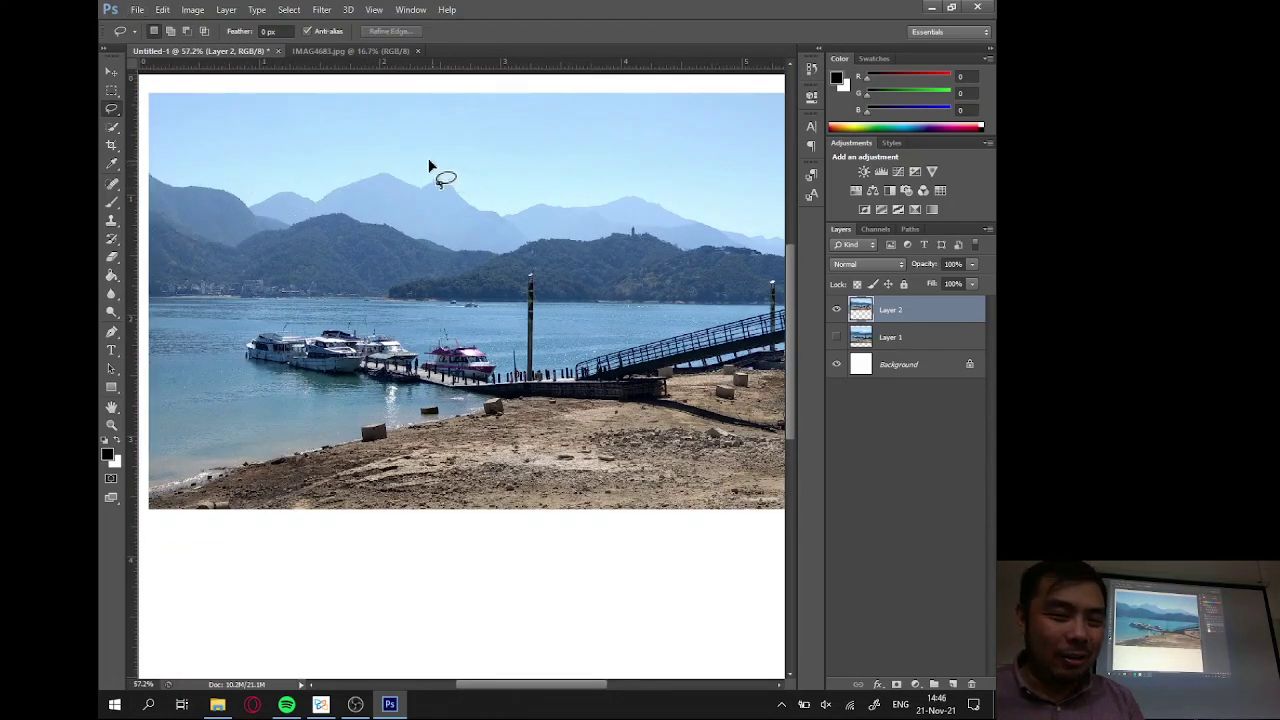
Step backward two states through the document's history.
{"action": "mouse_move", "coordinate": [431, 160]}
{"action": "left_mouse_down"}
{"action": "mouse_move", "coordinate": [356, 178]}
{"action": "mouse_move", "coordinate": [320, 210]}
{"action": "mouse_move", "coordinate": [432, 238]}
{"action": "mouse_move", "coordinate": [462, 200]}
{"action": "mouse_move", "coordinate": [432, 161]}
{"action": "left_mouse_up"}
{"action": "key", "text": "ctrl+alt+z"}
{"action": "key", "text": "ctrl+alt+z"}
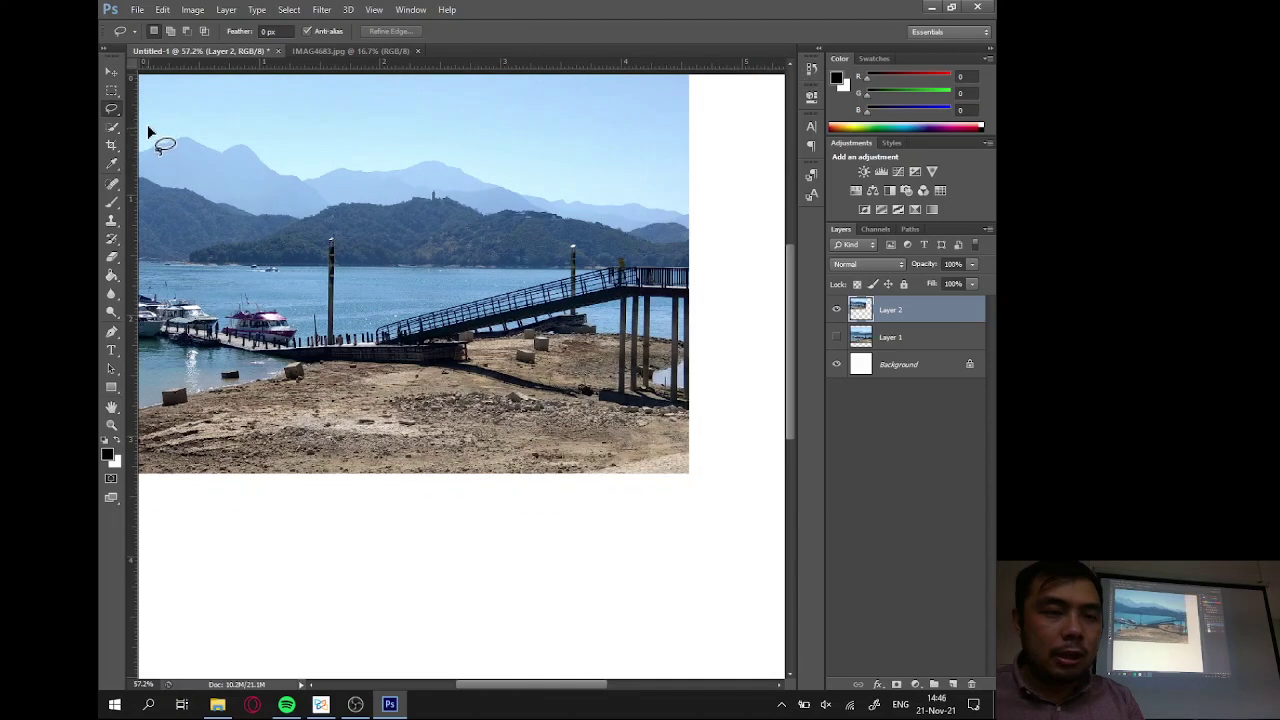
{"action": "right_click", "coordinate": [270, 164]}
{"action": "key", "text": "Escape"}
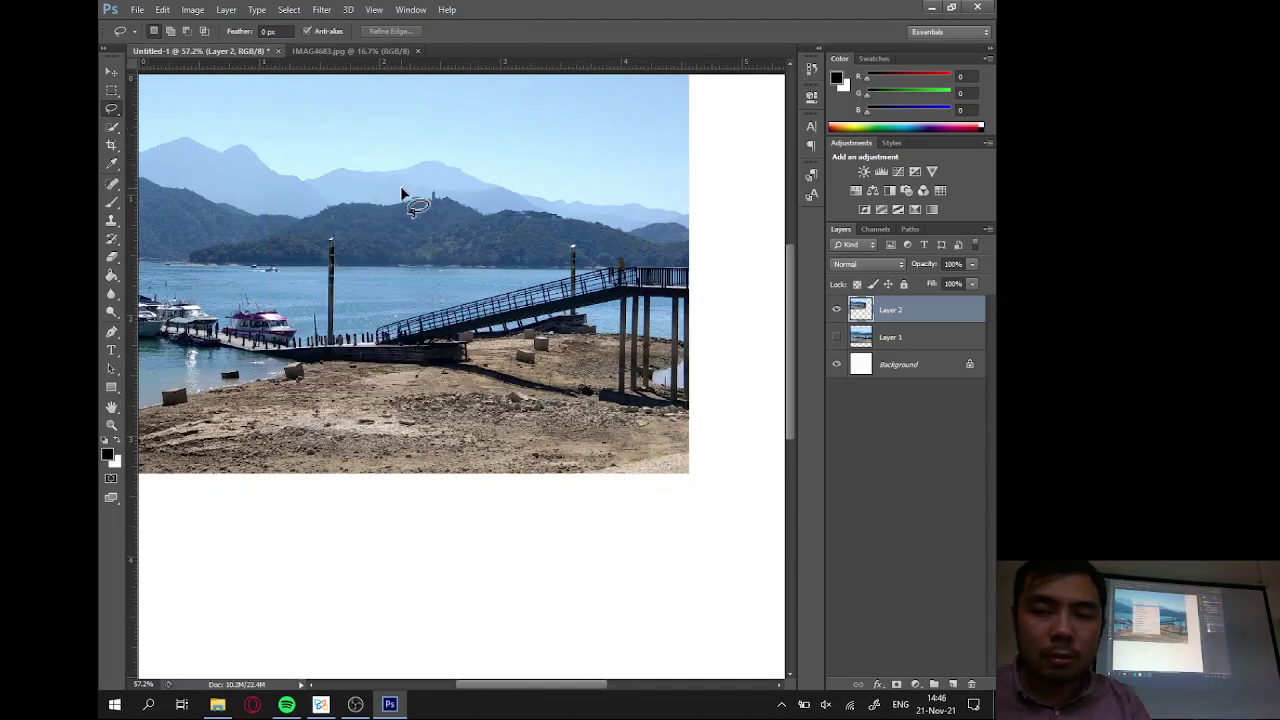
Move the photo right with the Move tool so it sits horizontally centred just below the canvas's upper edge.
{"action": "scroll", "coordinate": [450, 225], "scroll_direction": "down", "scroll_amount": 3}
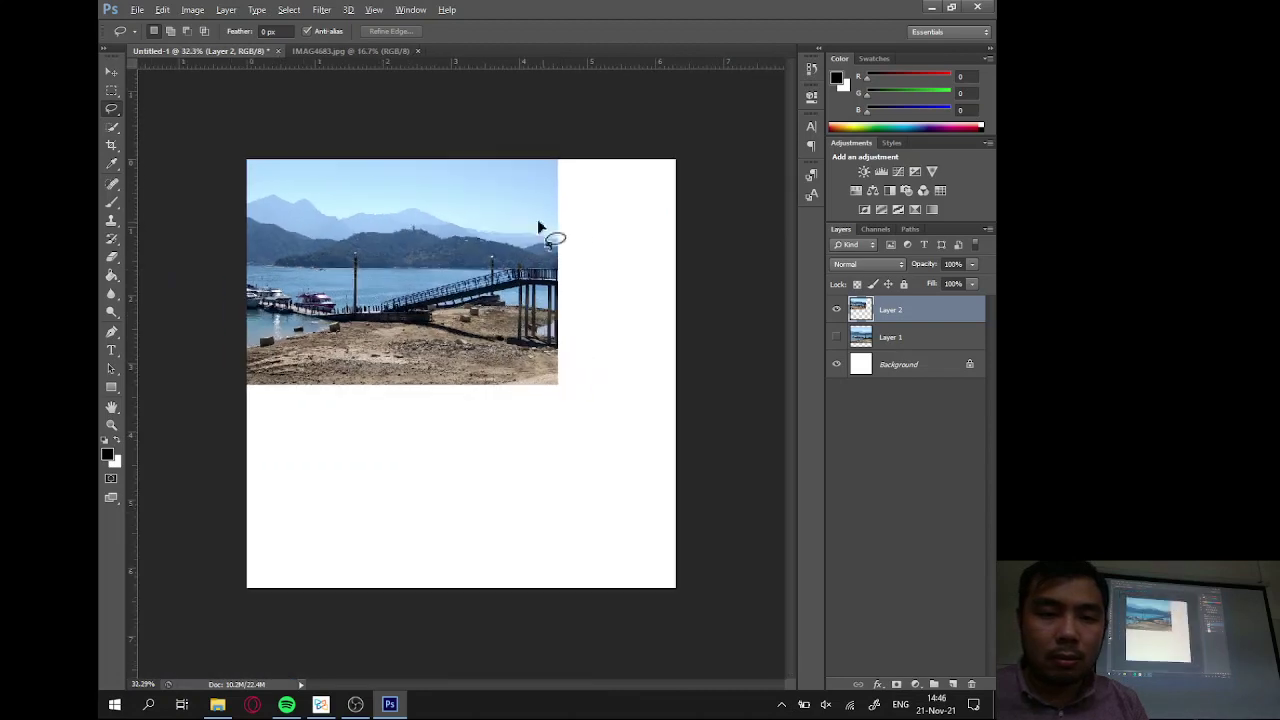
{"action": "scroll", "coordinate": [540, 222], "scroll_direction": "up", "scroll_amount": 1}
{"action": "key", "text": "v"}
{"action": "key", "text": "alt+v"}
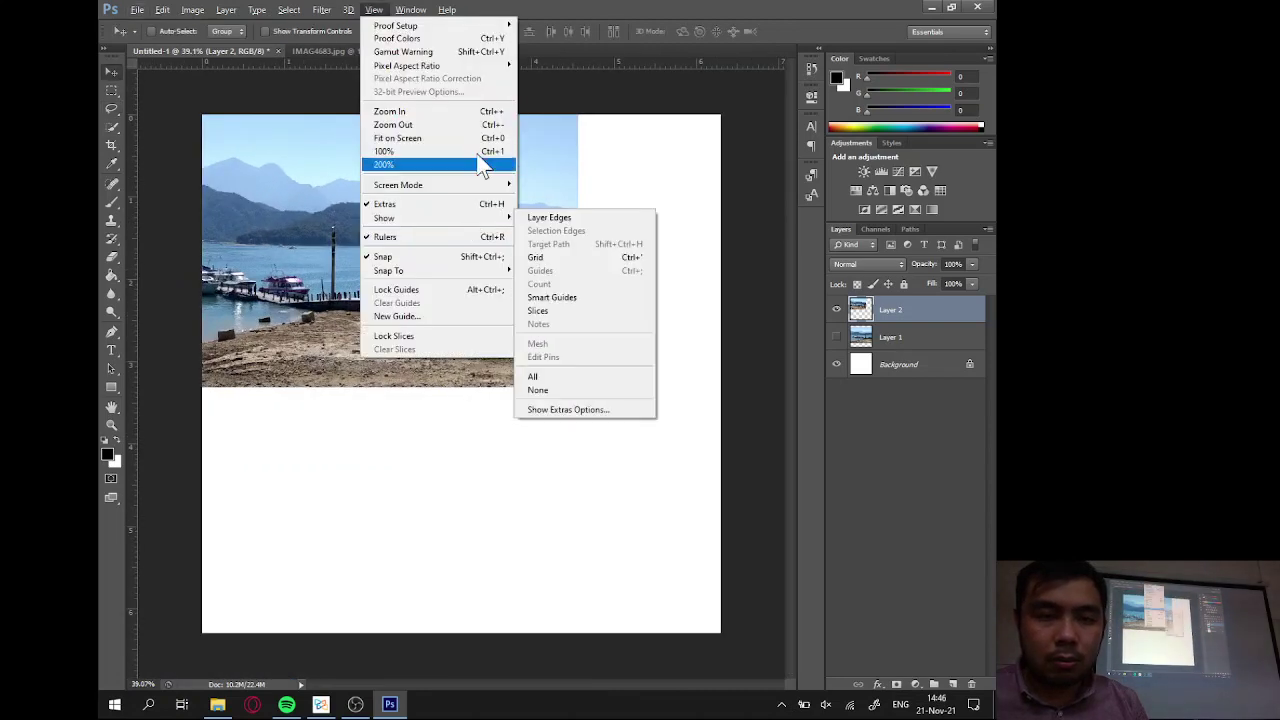
{"action": "key", "text": "Escape"}
{"action": "left_click_drag", "start_coordinate": [470, 155], "coordinate": [606, 182]}
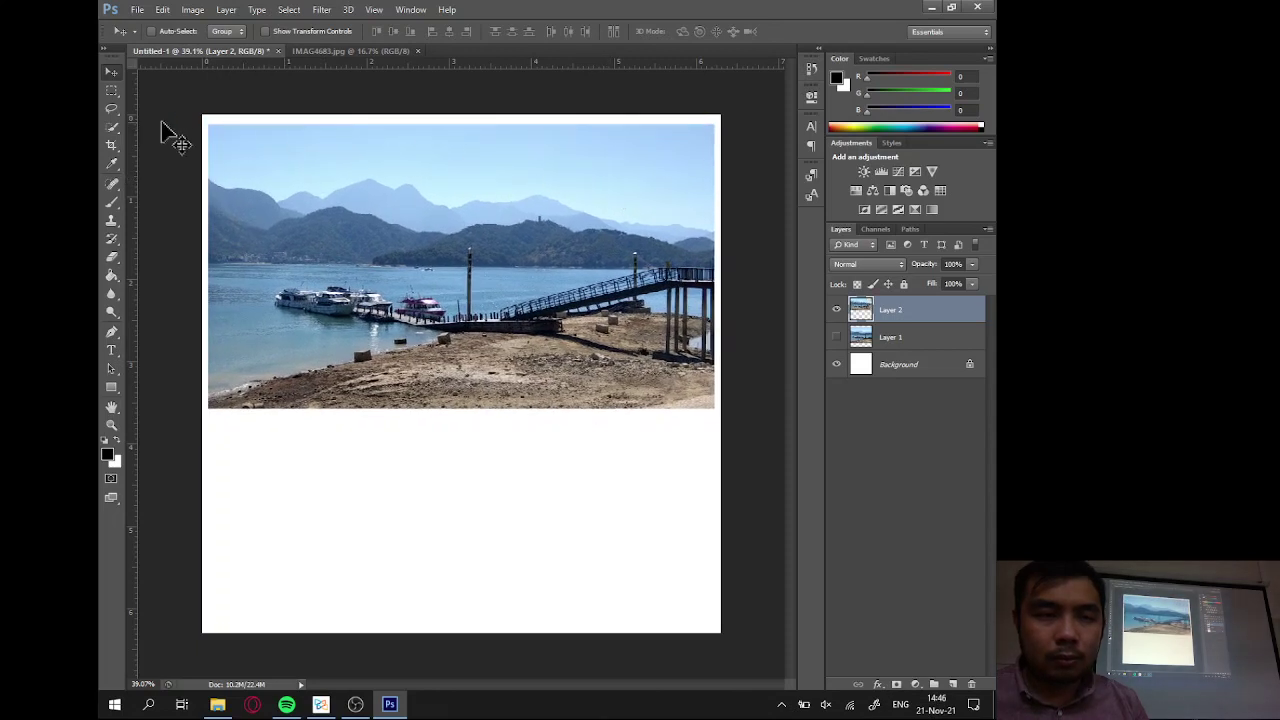
Outline an irregular closed area of the sky with the Polygonal Lasso tool, and deselect it.
{"action": "left_click_drag", "start_coordinate": [115, 107], "coordinate": [143, 122]}
{"action": "left_click", "coordinate": [300, 157]}
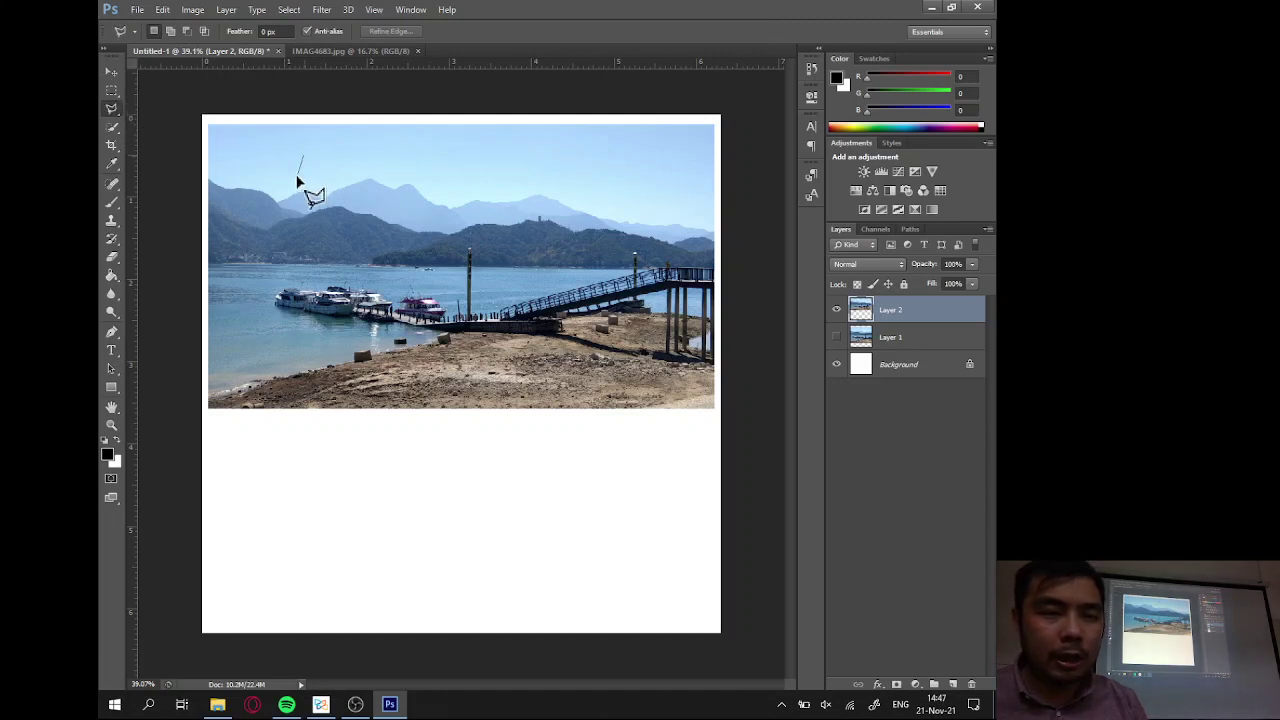
{"action": "left_click", "coordinate": [296, 181]}
{"action": "left_click", "coordinate": [361, 181]}
{"action": "left_click", "coordinate": [413, 155]}
{"action": "left_click", "coordinate": [450, 168]}
{"action": "left_click", "coordinate": [512, 163]}
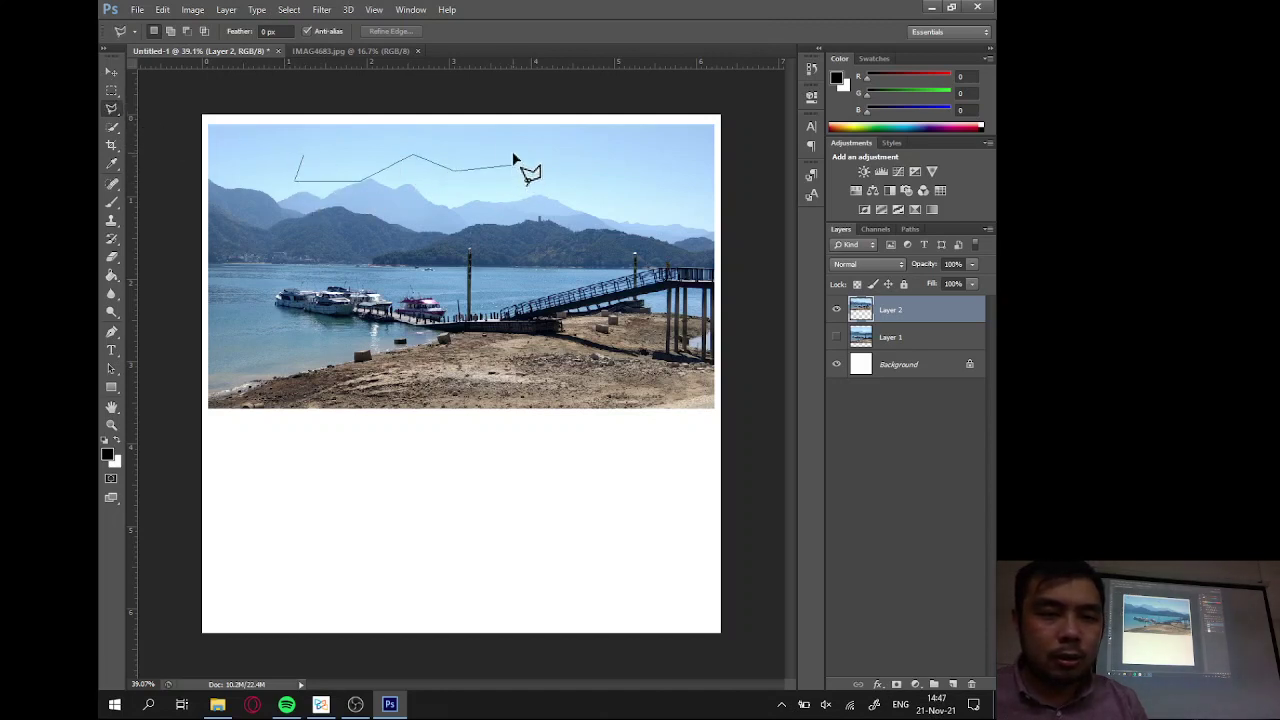
{"action": "left_click", "coordinate": [512, 148]}
{"action": "left_click", "coordinate": [437, 140]}
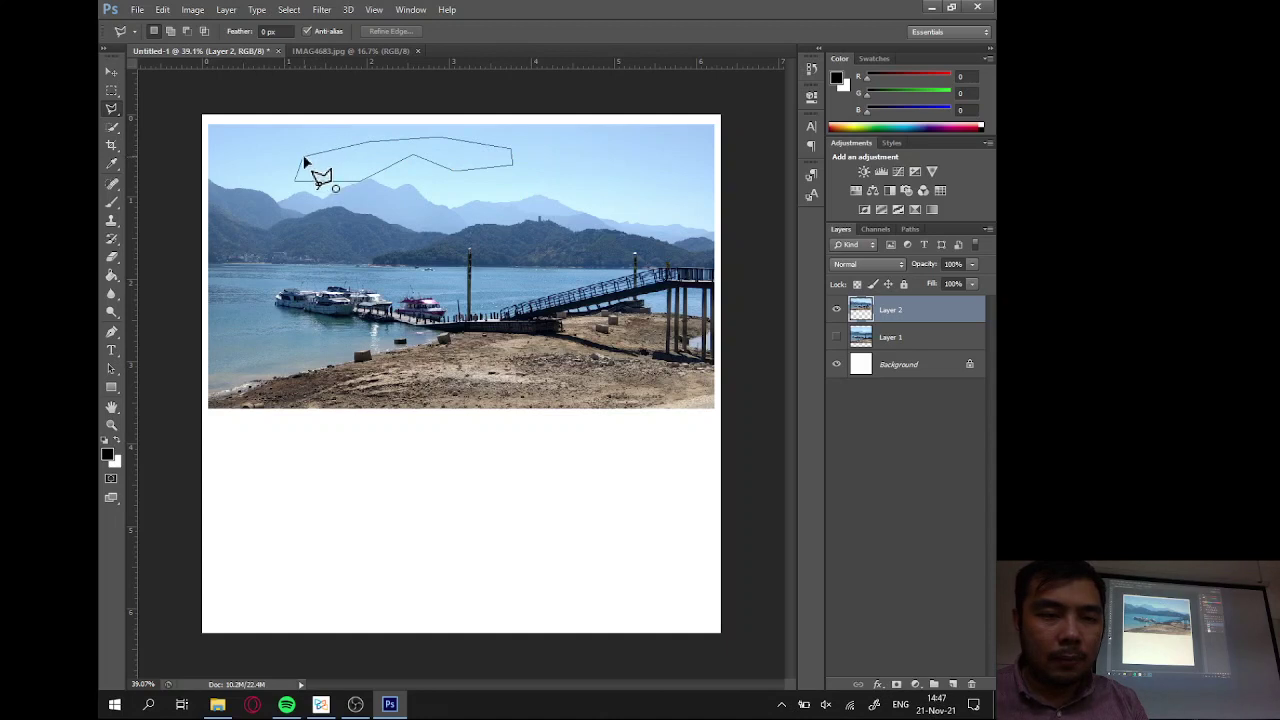
{"action": "left_click", "coordinate": [303, 158]}
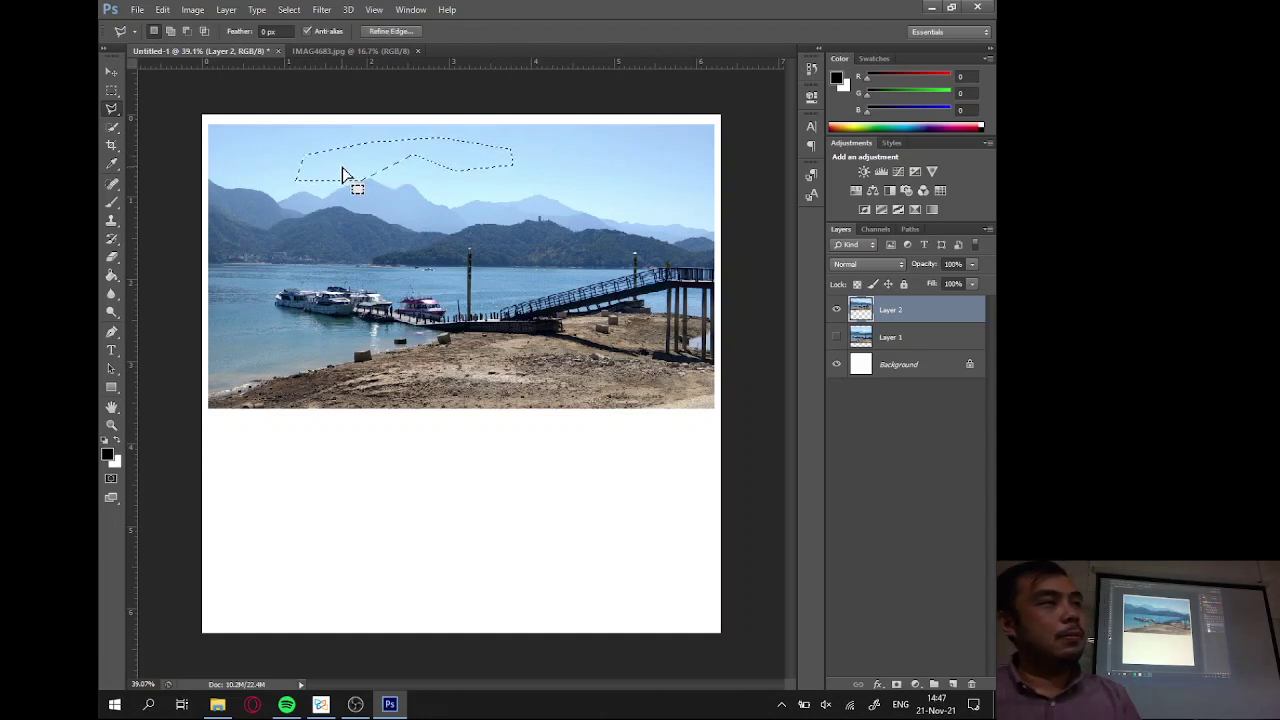
{"action": "key", "text": "ctrl+d"}
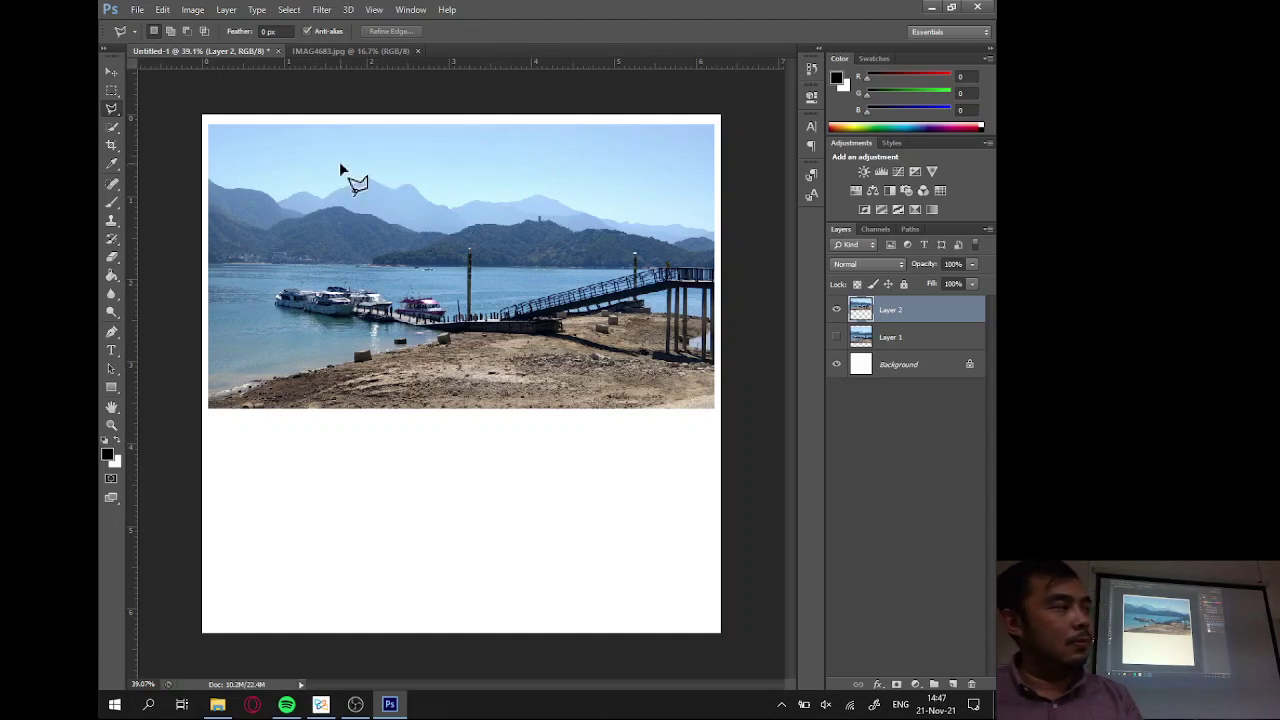
Select the entire image in IMAG4683.jpg and return to the Untitled-1 document.
{"action": "left_click", "coordinate": [335, 51]}
{"action": "key", "text": "ctrl+a"}
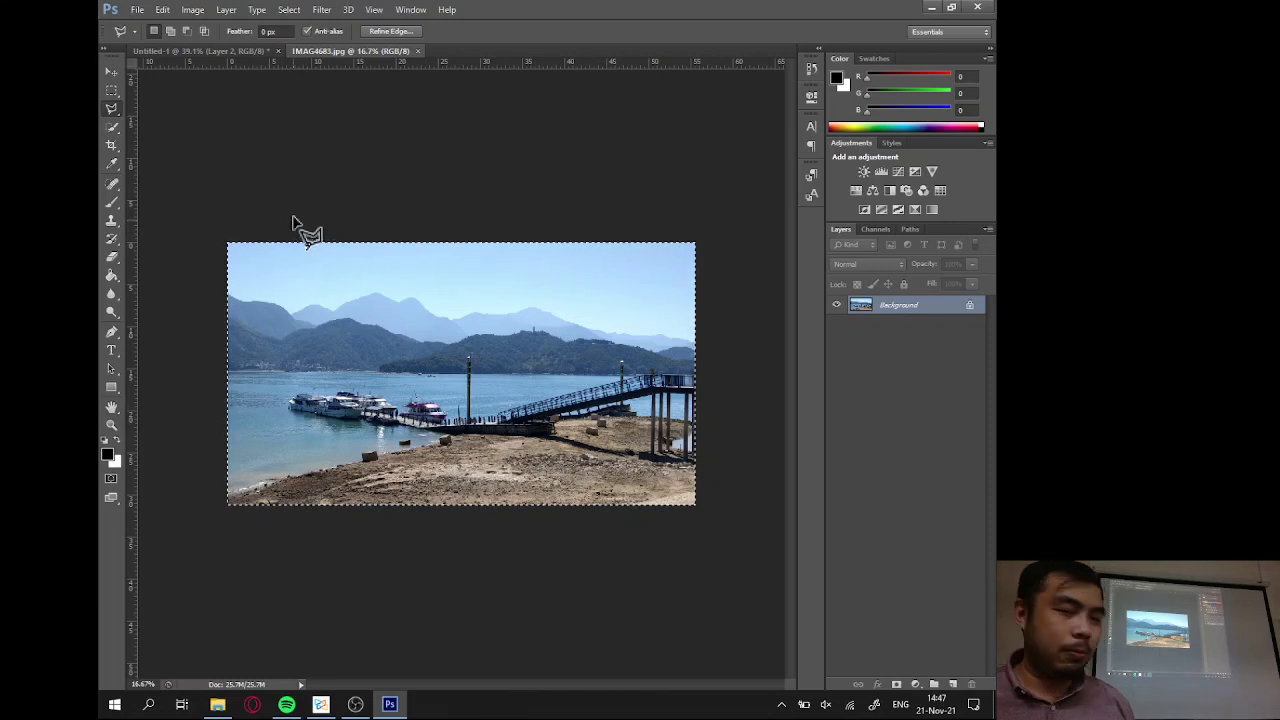
{"action": "left_click", "coordinate": [205, 50]}
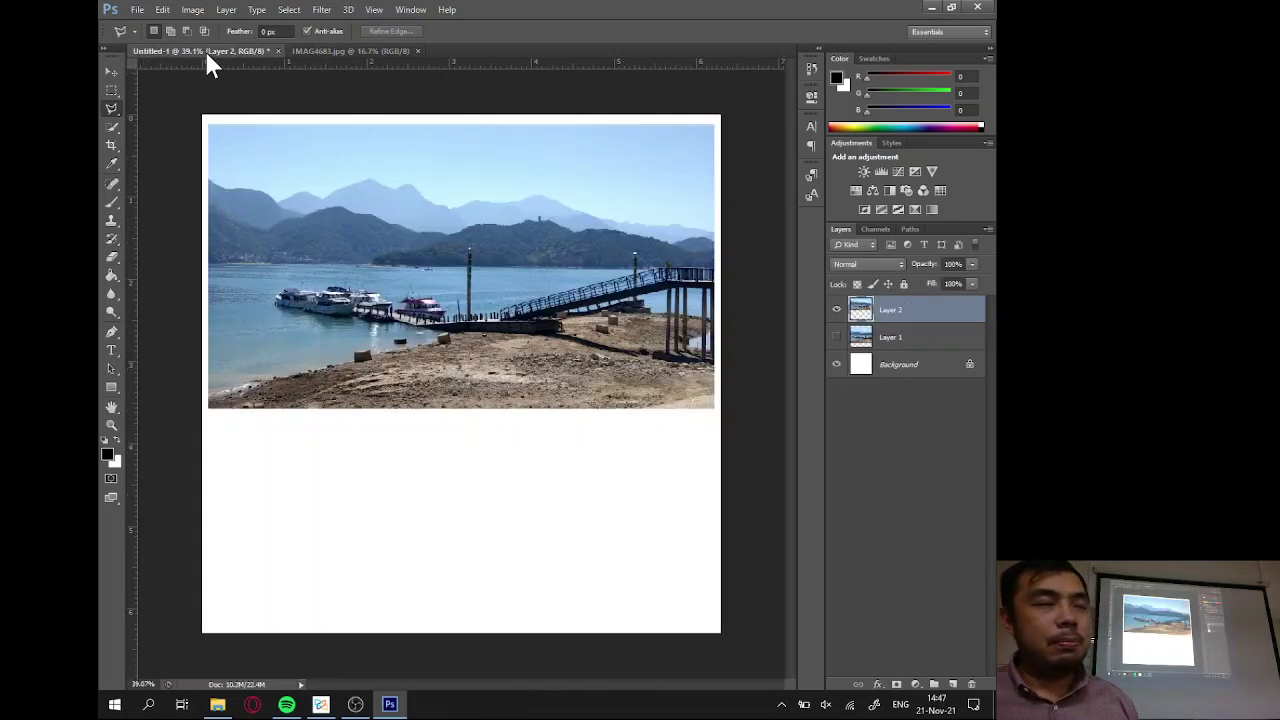
Enlarge the Brush to 227 px and paint broad soft black strokes across the blank area below the photo.
{"action": "left_click", "coordinate": [113, 205]}
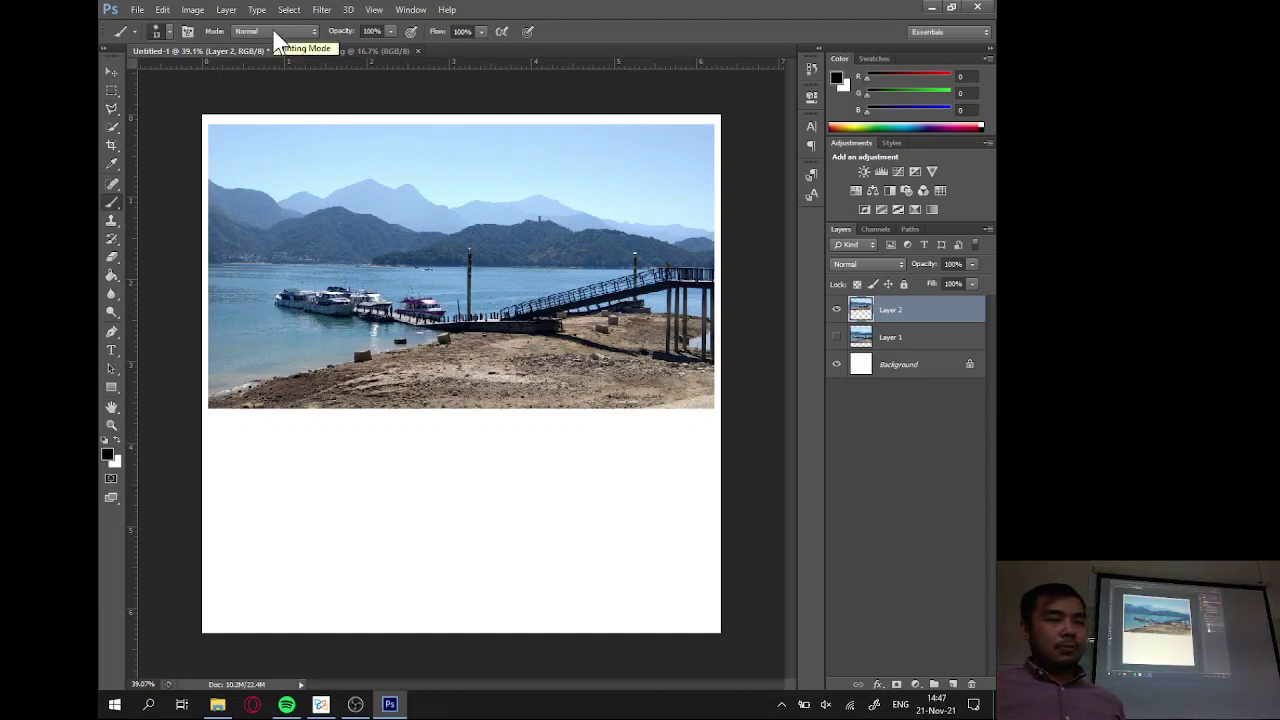
{"action": "left_click", "coordinate": [169, 30]}
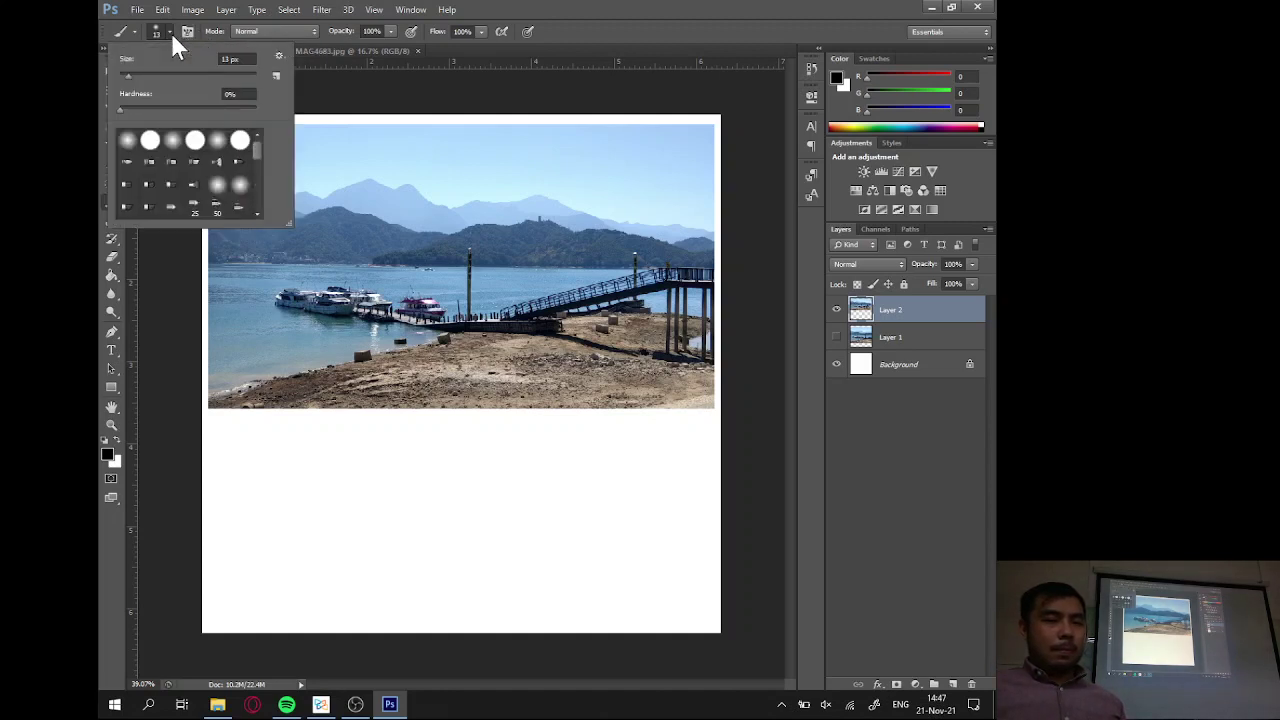
{"action": "left_click", "coordinate": [170, 31]}
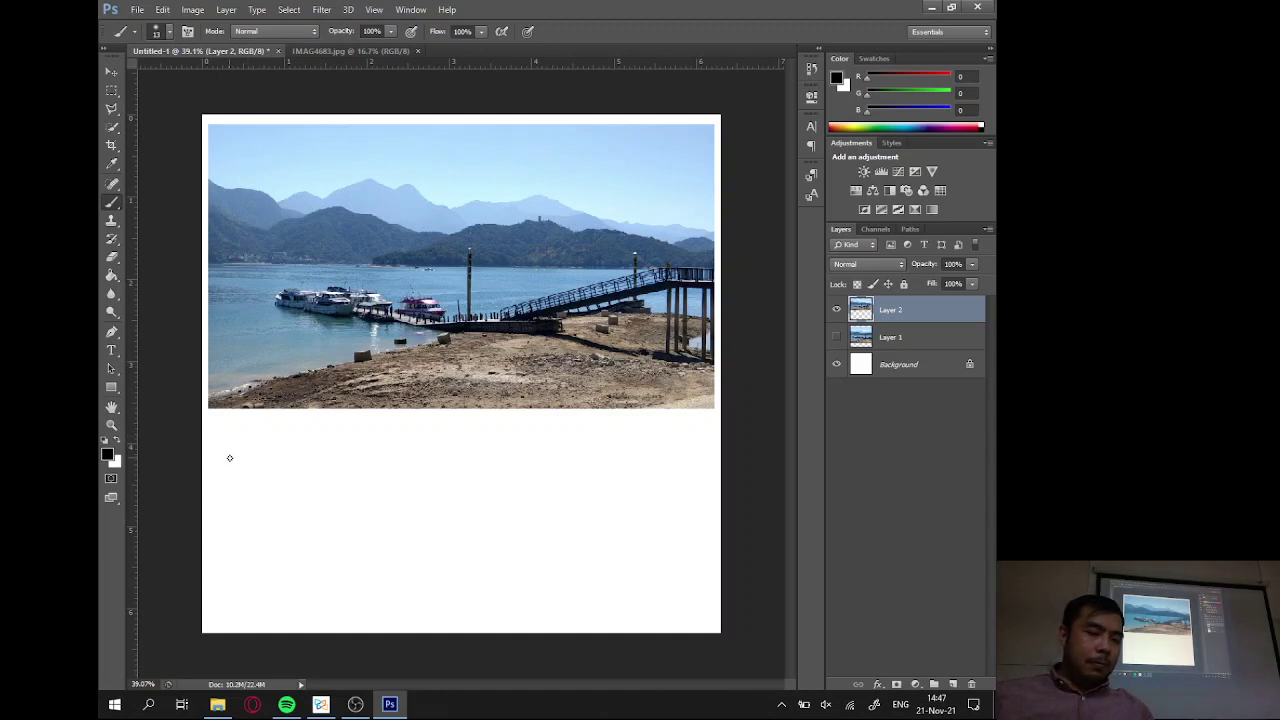
{"action": "scroll", "coordinate": [236, 441], "scroll_direction": "up", "scroll_amount": 1}
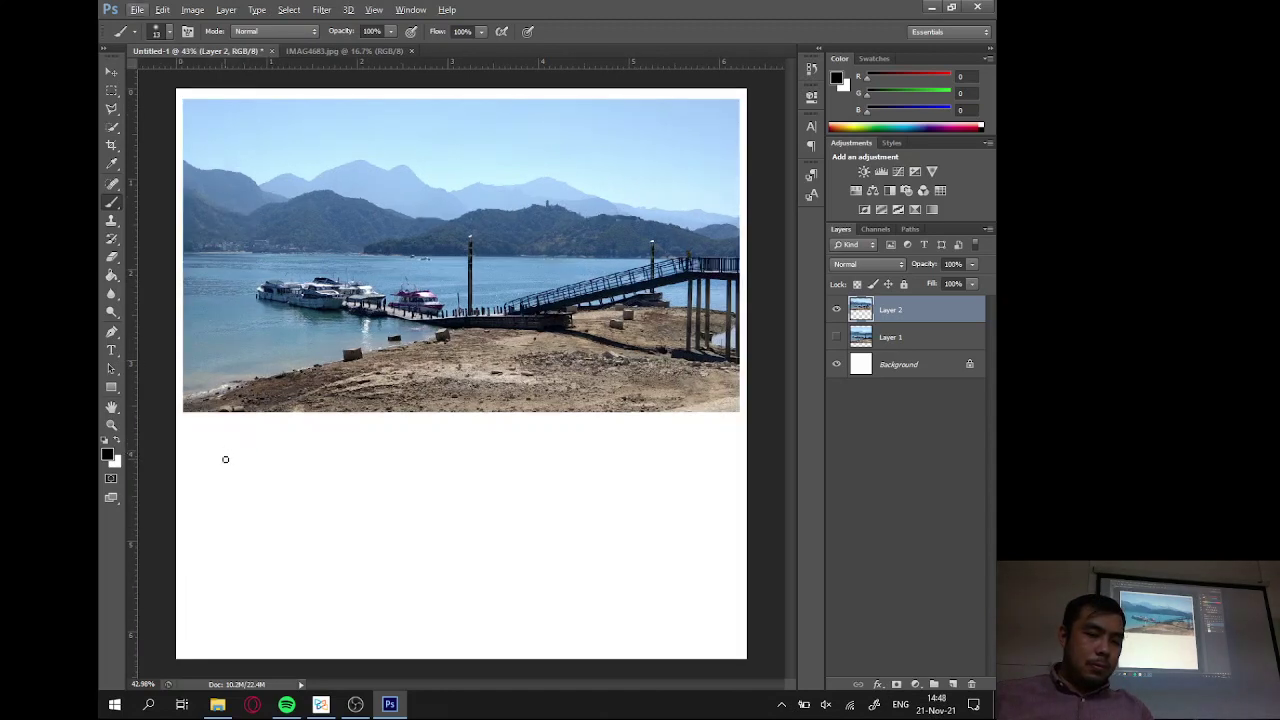
{"action": "right_click", "coordinate": [225, 460], "text": "alt"}
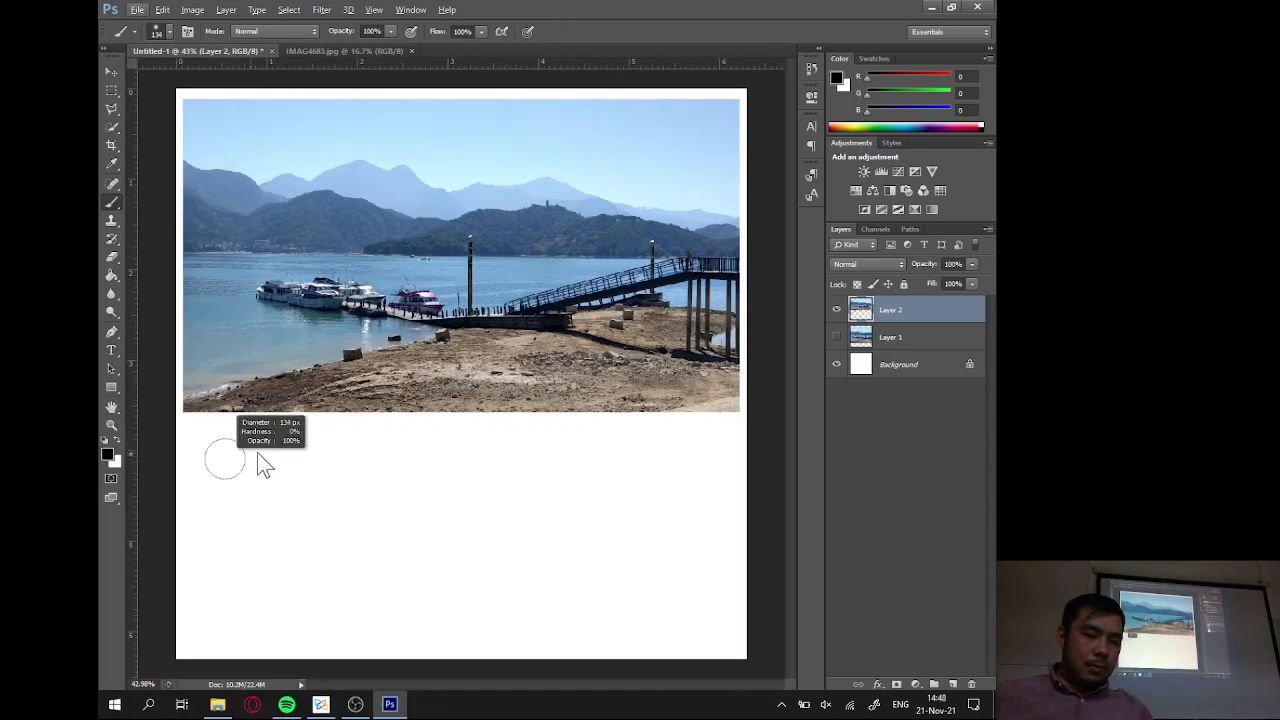
{"action": "mouse_move", "coordinate": [232, 463]}
{"action": "left_mouse_down"}
{"action": "mouse_move", "coordinate": [609, 470]}
{"action": "mouse_move", "coordinate": [343, 512]}
{"action": "mouse_move", "coordinate": [577, 504]}
{"action": "mouse_move", "coordinate": [356, 515]}
{"action": "mouse_move", "coordinate": [477, 495]}
{"action": "mouse_move", "coordinate": [667, 493]}
{"action": "left_mouse_up"}
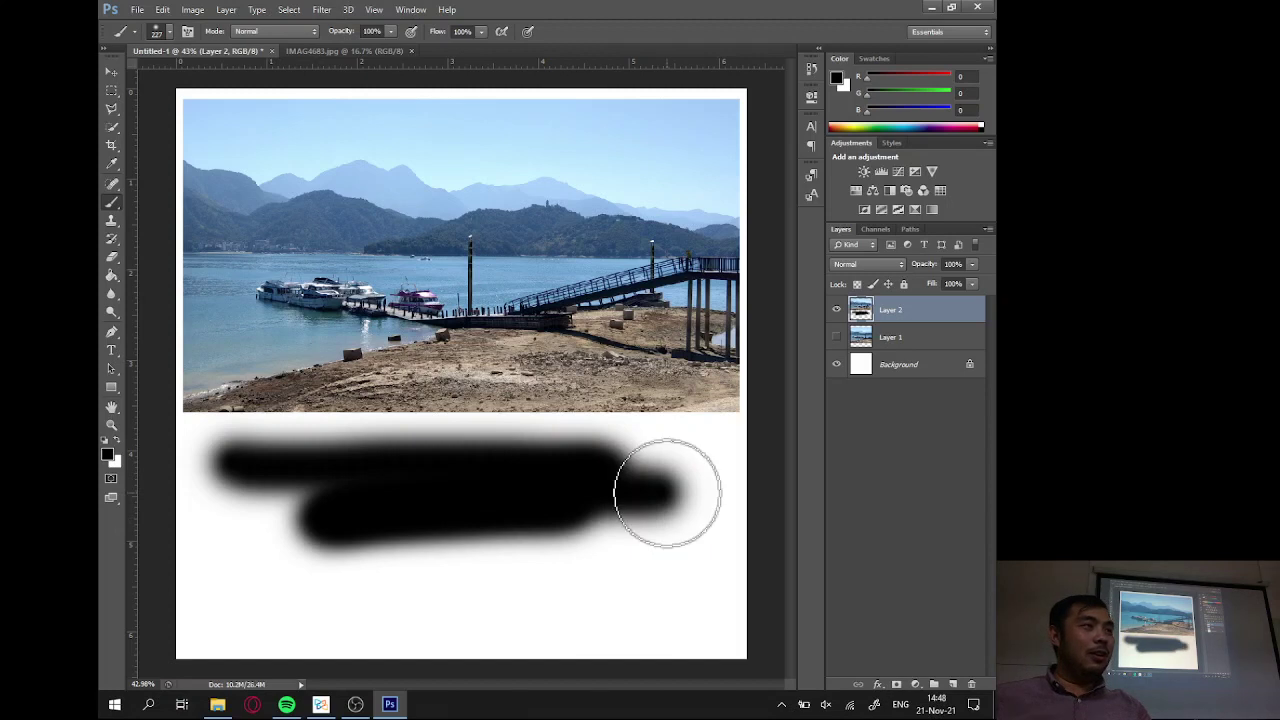
Undo the black brush strokes and set the Brush tool's hardness to 100%.
{"action": "key", "text": "l"}
{"action": "key", "text": "ctrl+z"}
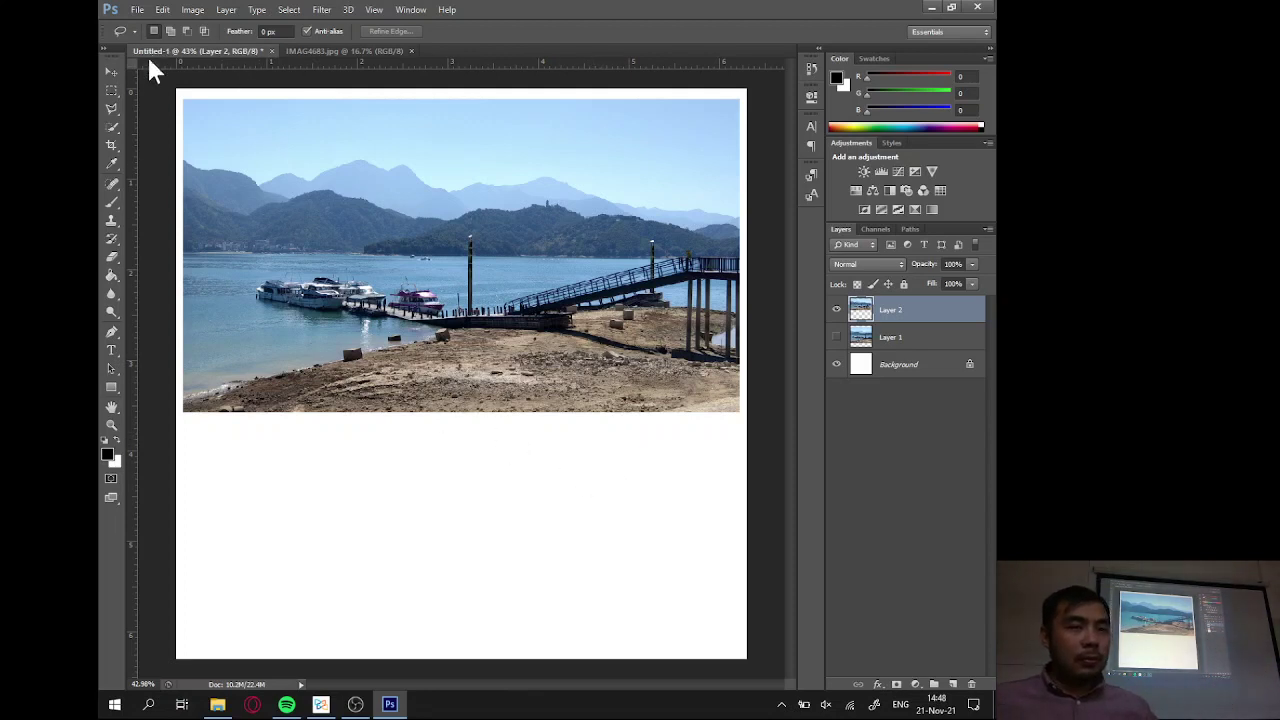
{"action": "left_click", "coordinate": [112, 201]}
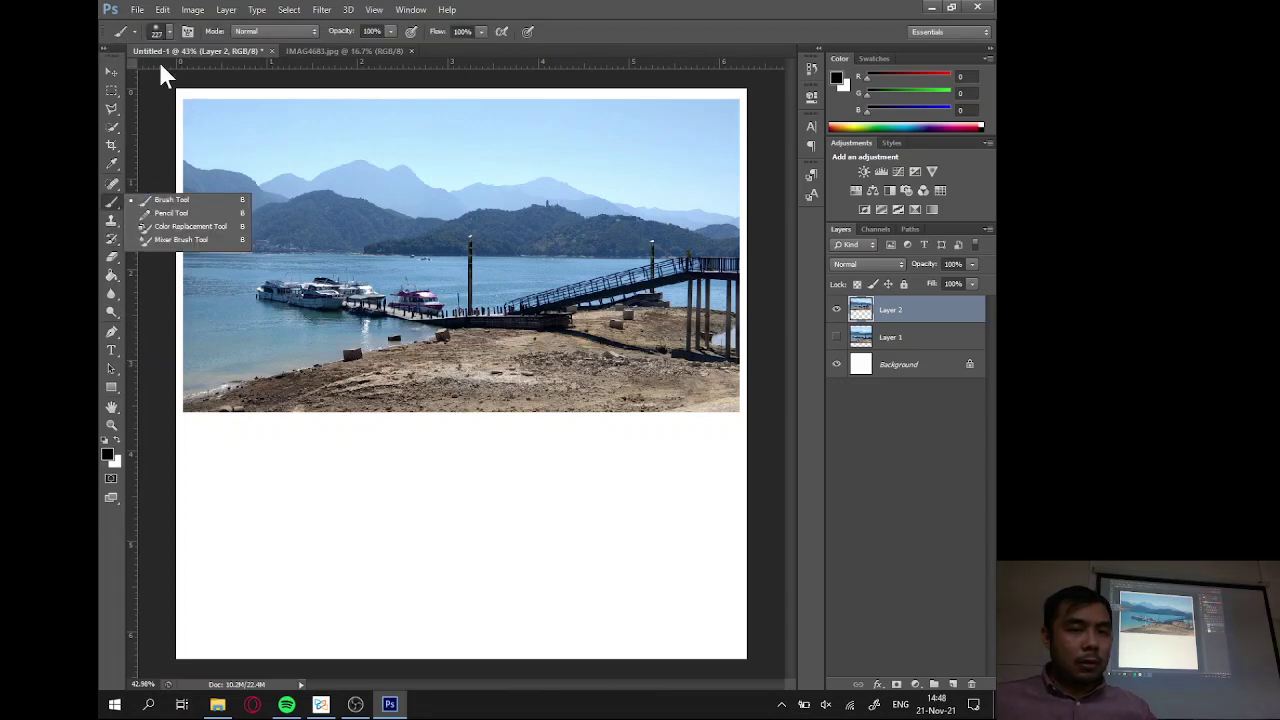
{"action": "left_click", "coordinate": [167, 31]}
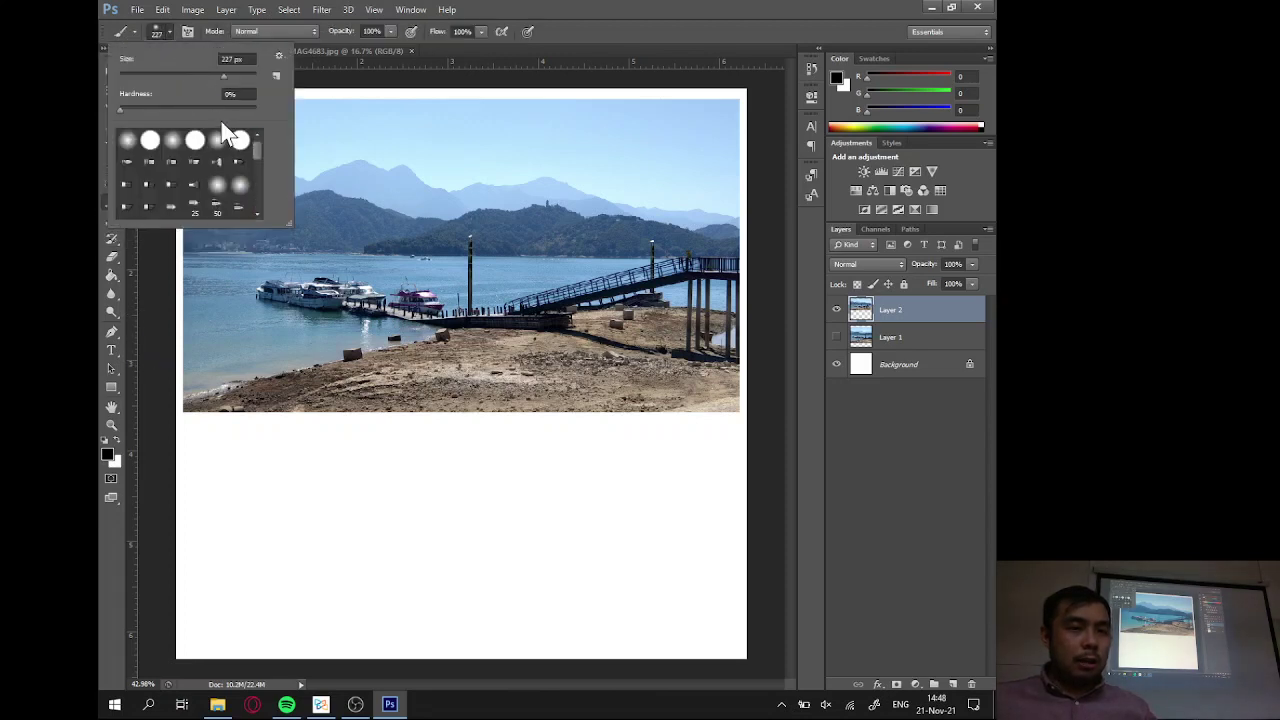
{"action": "left_click", "coordinate": [673, 4]}
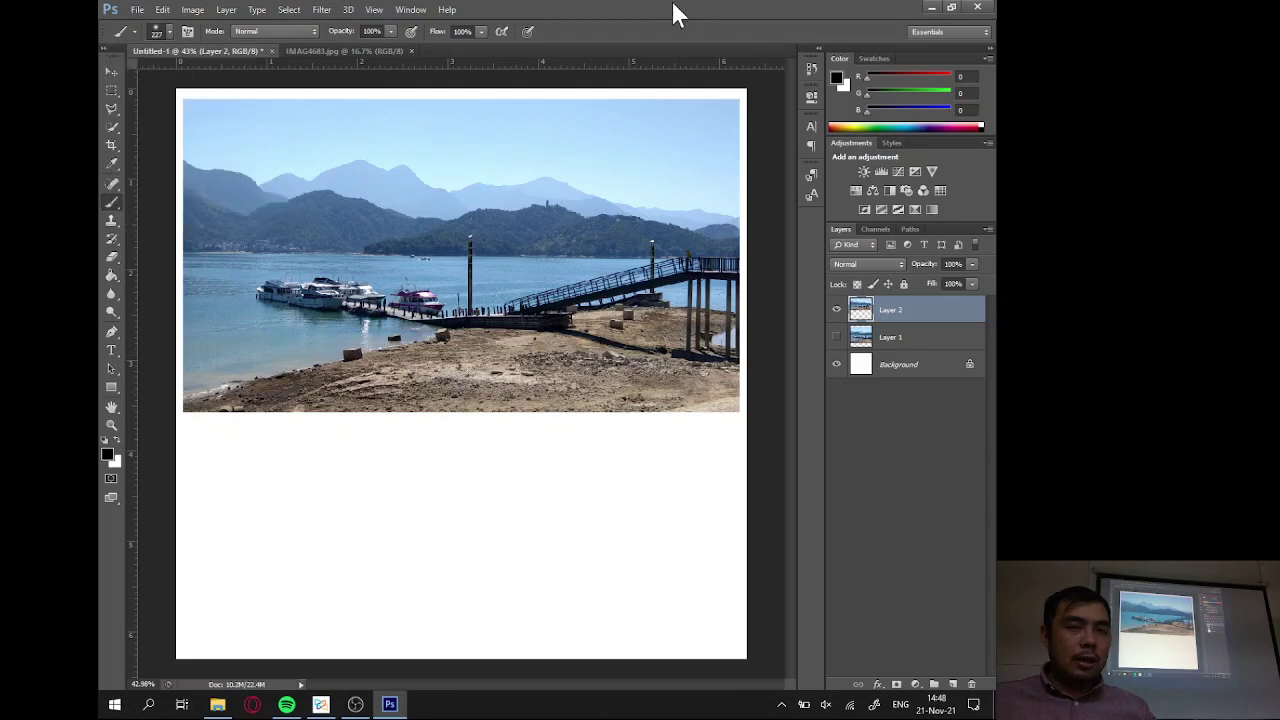
{"action": "left_click", "coordinate": [168, 31]}
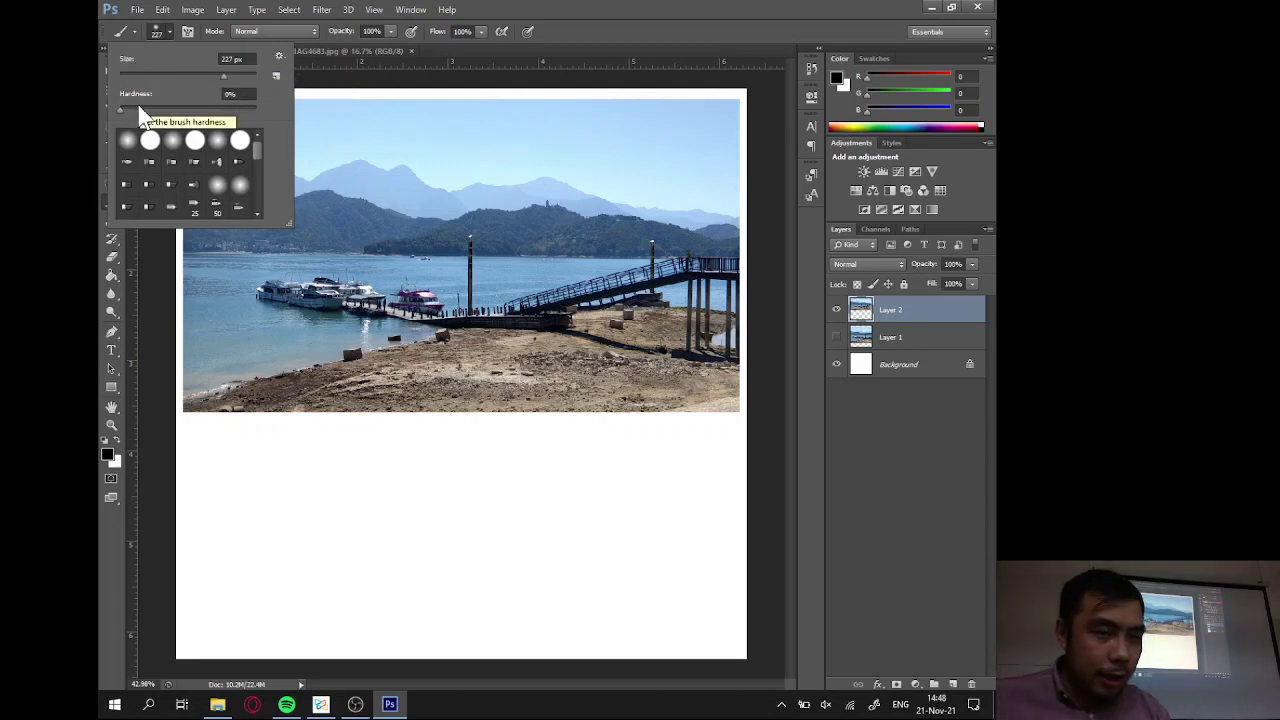
{"action": "left_click_drag", "start_coordinate": [122, 108], "coordinate": [257, 108]}
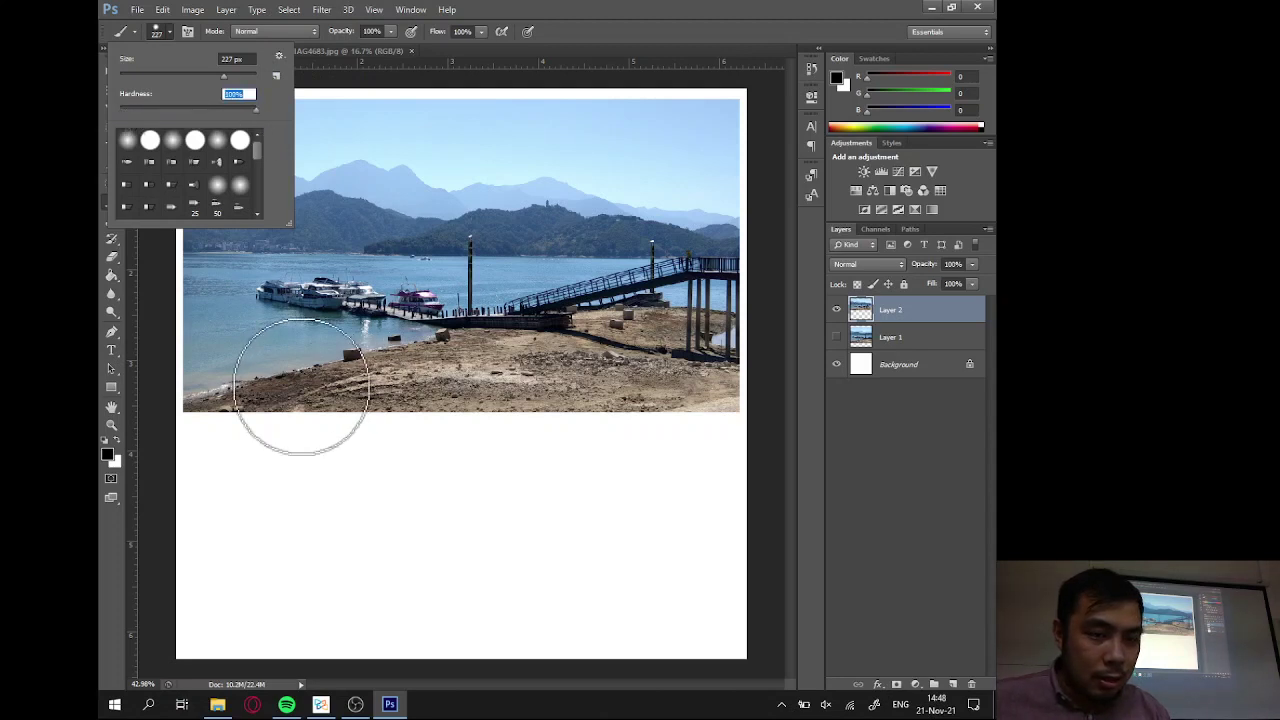
Paint a hard-edged black stroke across the blank area below the photo, and a soft one beneath it with hardness set to 1%.
{"action": "left_click_drag", "start_coordinate": [246, 458], "coordinate": [595, 462]}
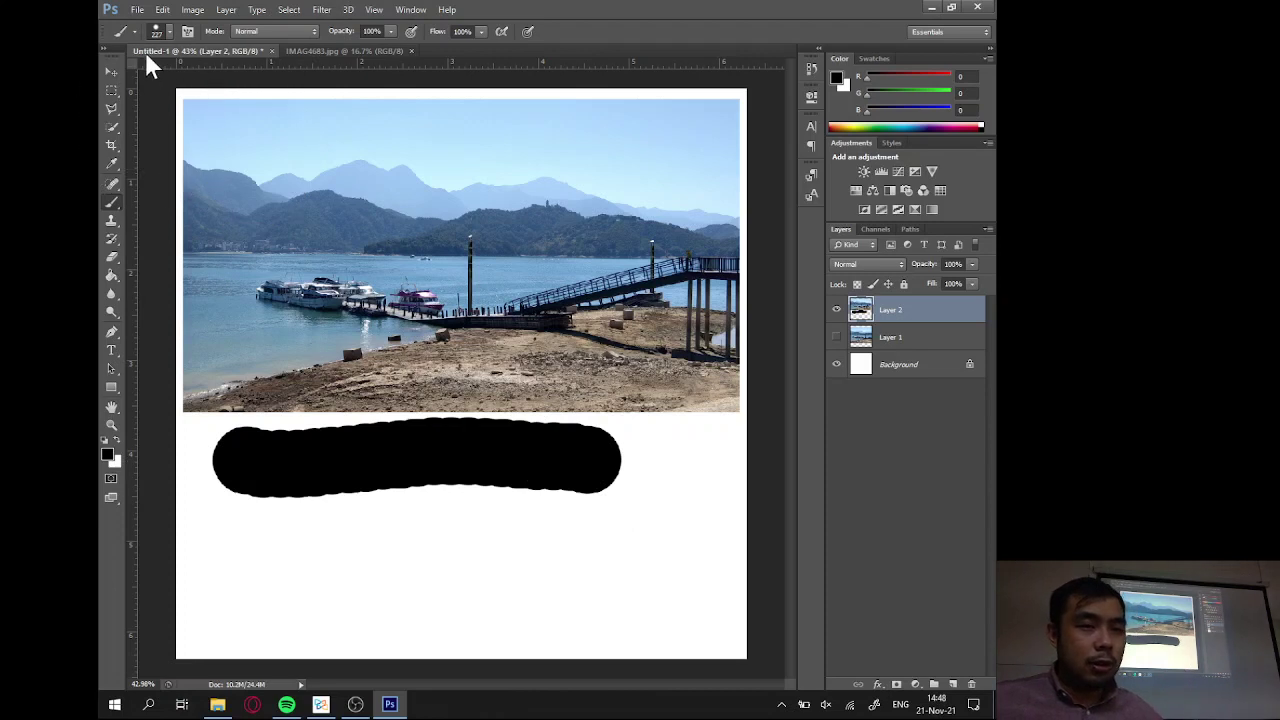
{"action": "left_click", "coordinate": [168, 31]}
{"action": "left_click_drag", "start_coordinate": [164, 106], "coordinate": [120, 106]}
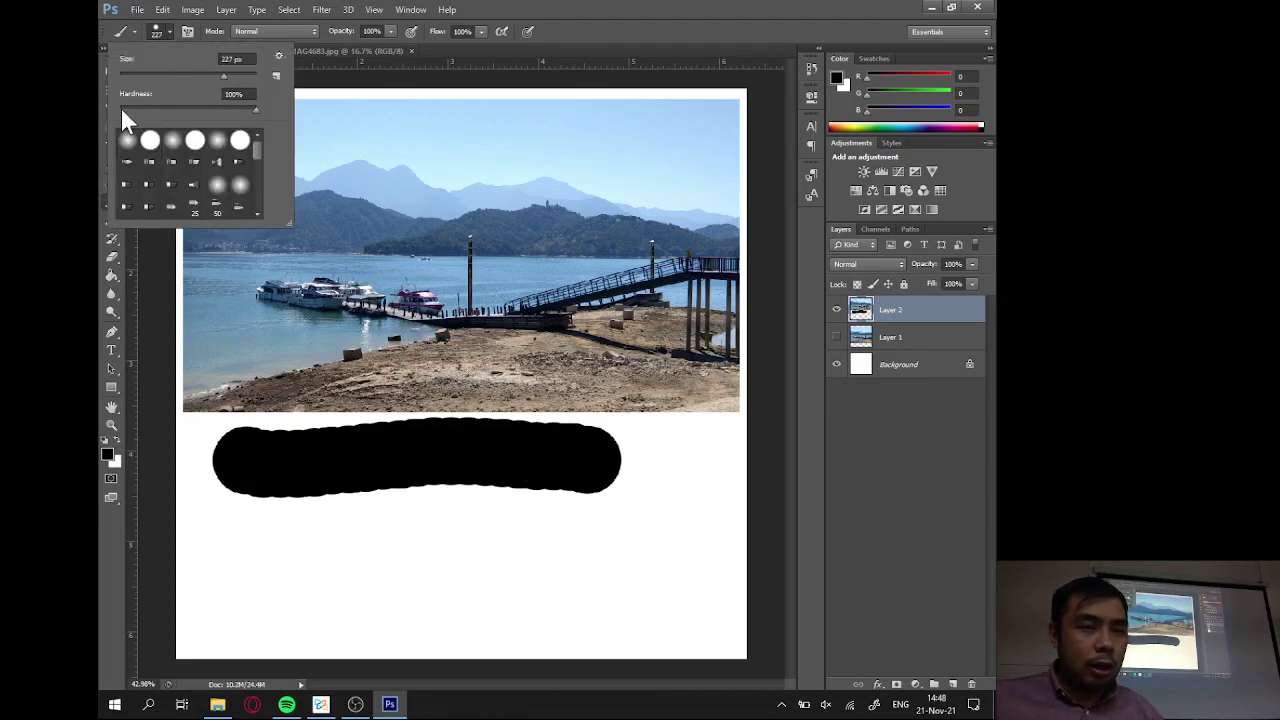
{"action": "left_click_drag", "start_coordinate": [232, 537], "coordinate": [566, 548]}
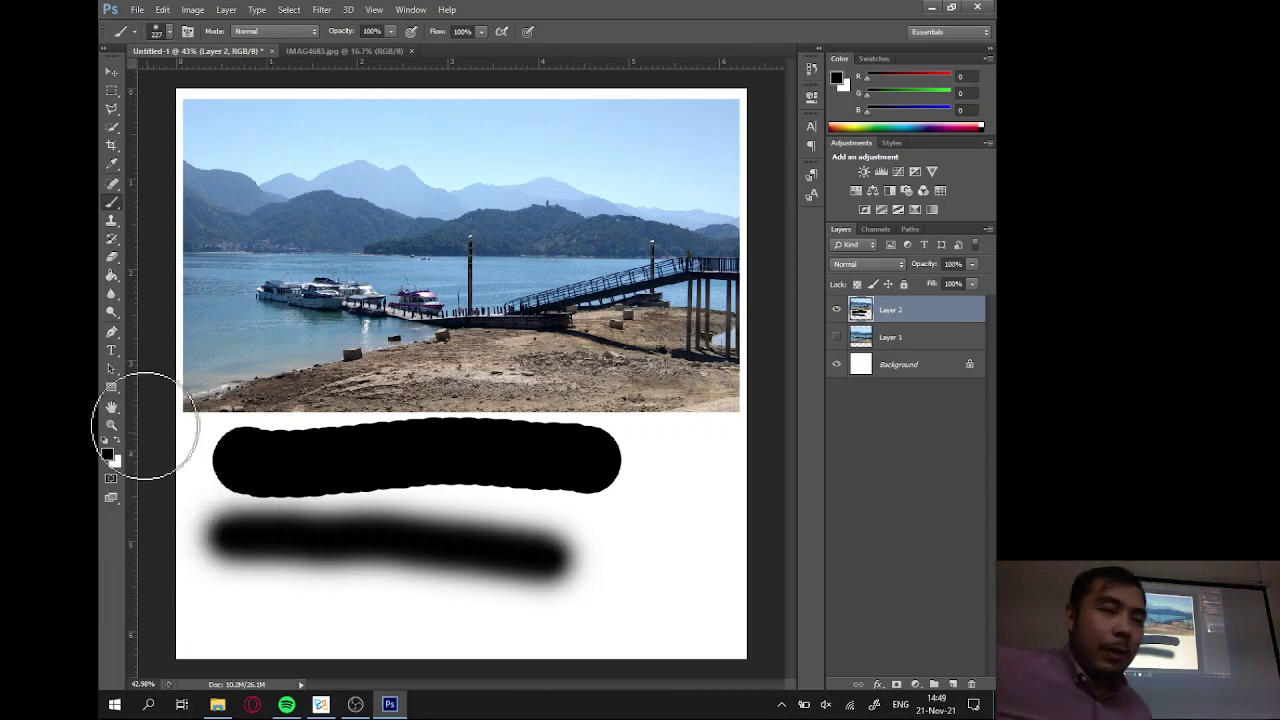
Switch the Brush tool to the 134 px grass preset.
{"action": "left_click", "coordinate": [169, 32]}
{"action": "scroll", "coordinate": [218, 190], "scroll_direction": "down", "scroll_amount": 2}
{"action": "scroll", "coordinate": [218, 190], "scroll_direction": "down", "scroll_amount": 3}
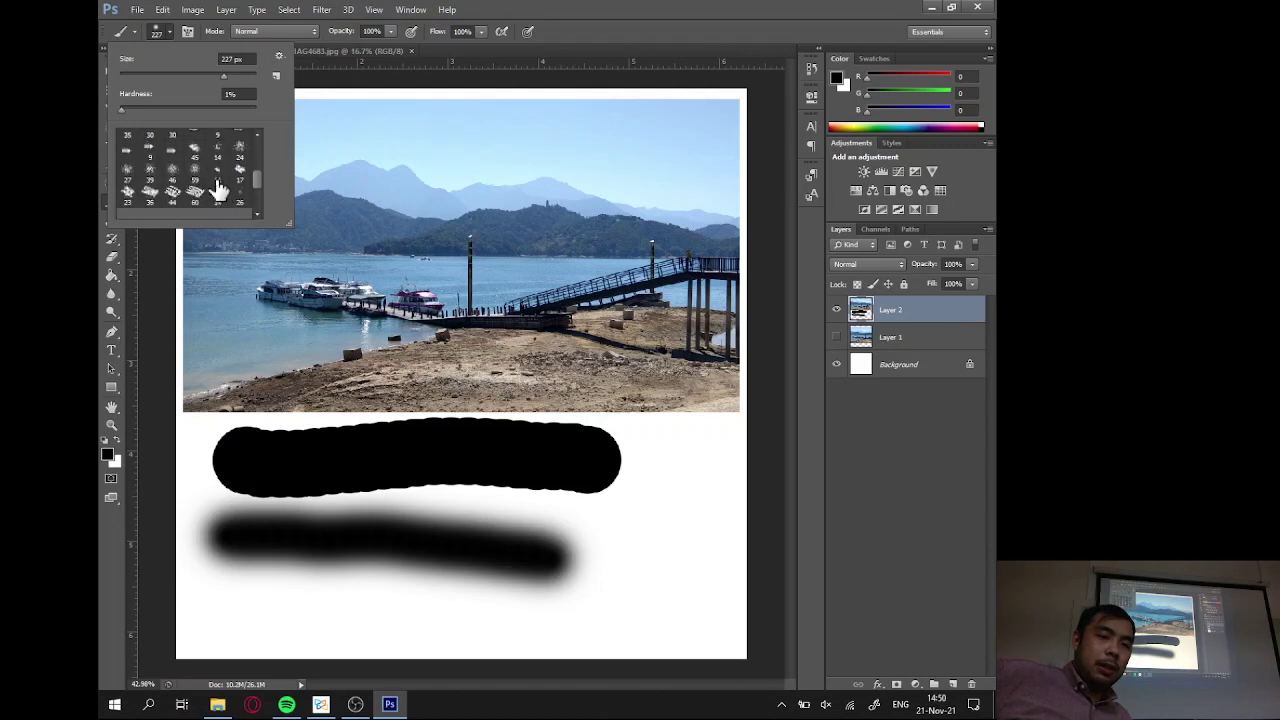
{"action": "scroll", "coordinate": [208, 189], "scroll_direction": "down", "scroll_amount": 2}
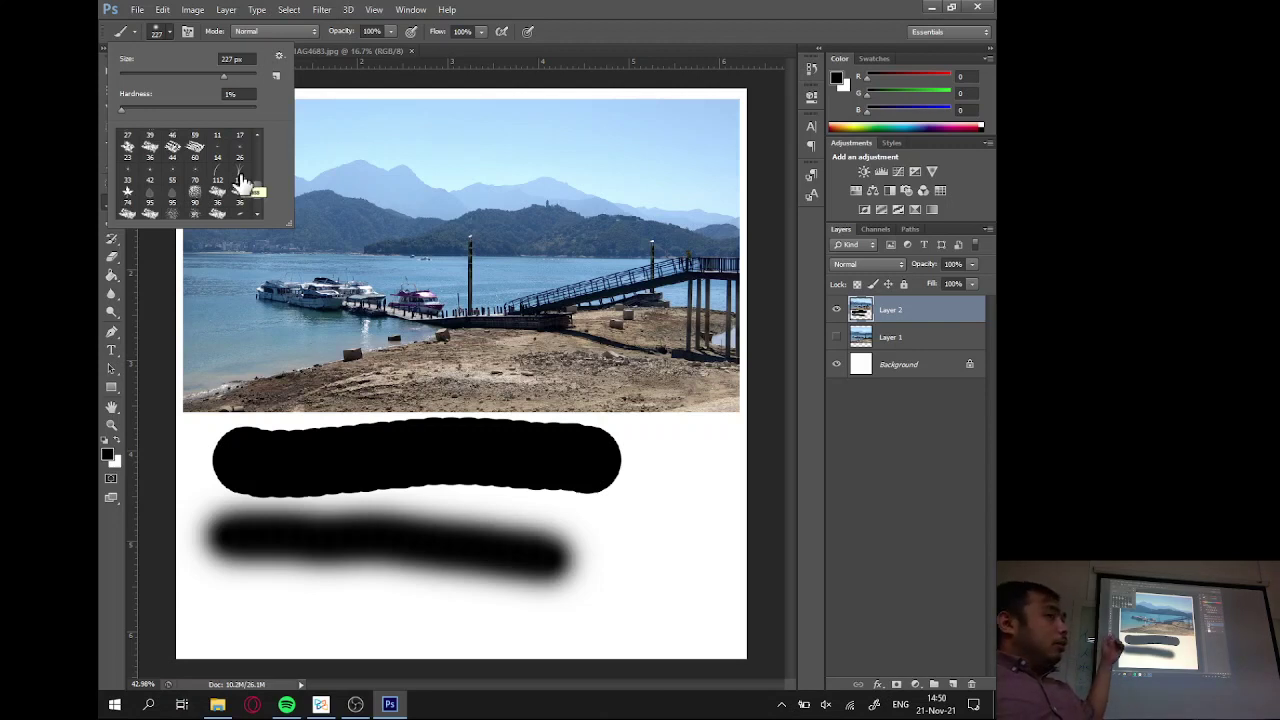
{"action": "left_click", "coordinate": [242, 183]}
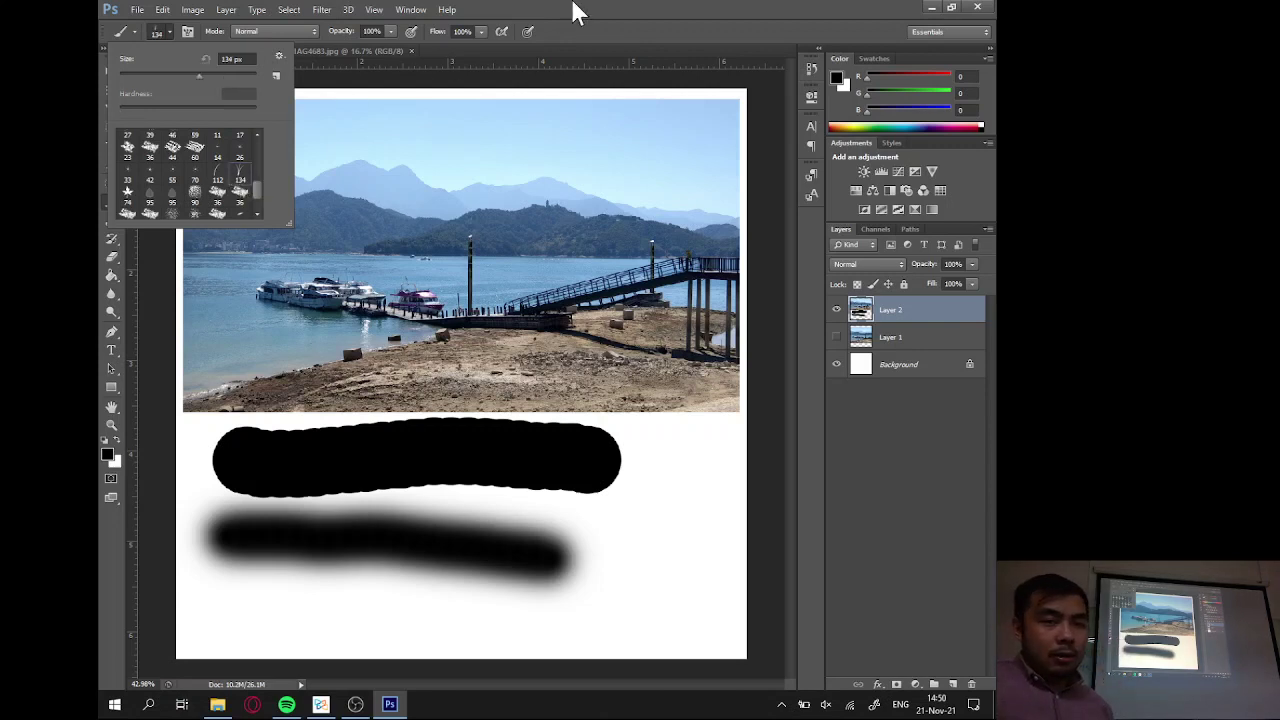
{"action": "left_click", "coordinate": [568, 30]}
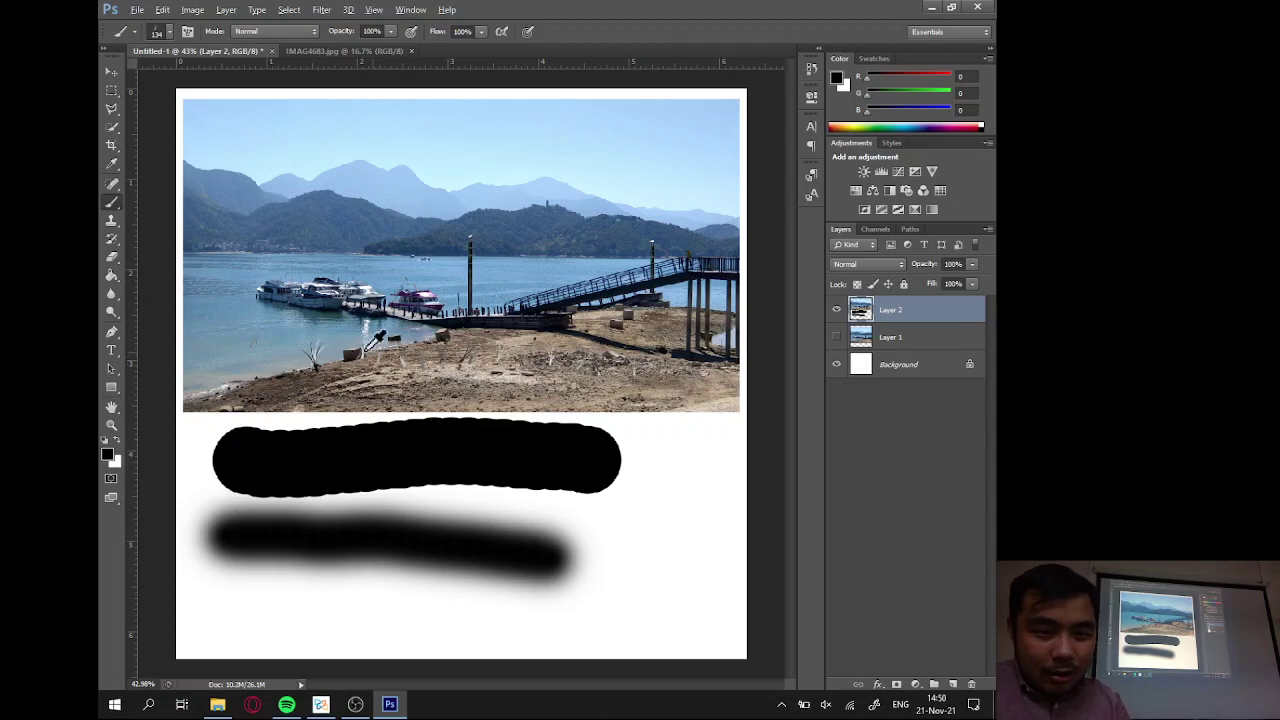
Paint clumps of grass on Layer 2 along the shoreline and sandy ground below the boats.
{"action": "scroll", "coordinate": [314, 356], "scroll_direction": "up", "scroll_amount": 3}
{"action": "scroll", "coordinate": [310, 360], "scroll_direction": "up", "scroll_amount": 2}
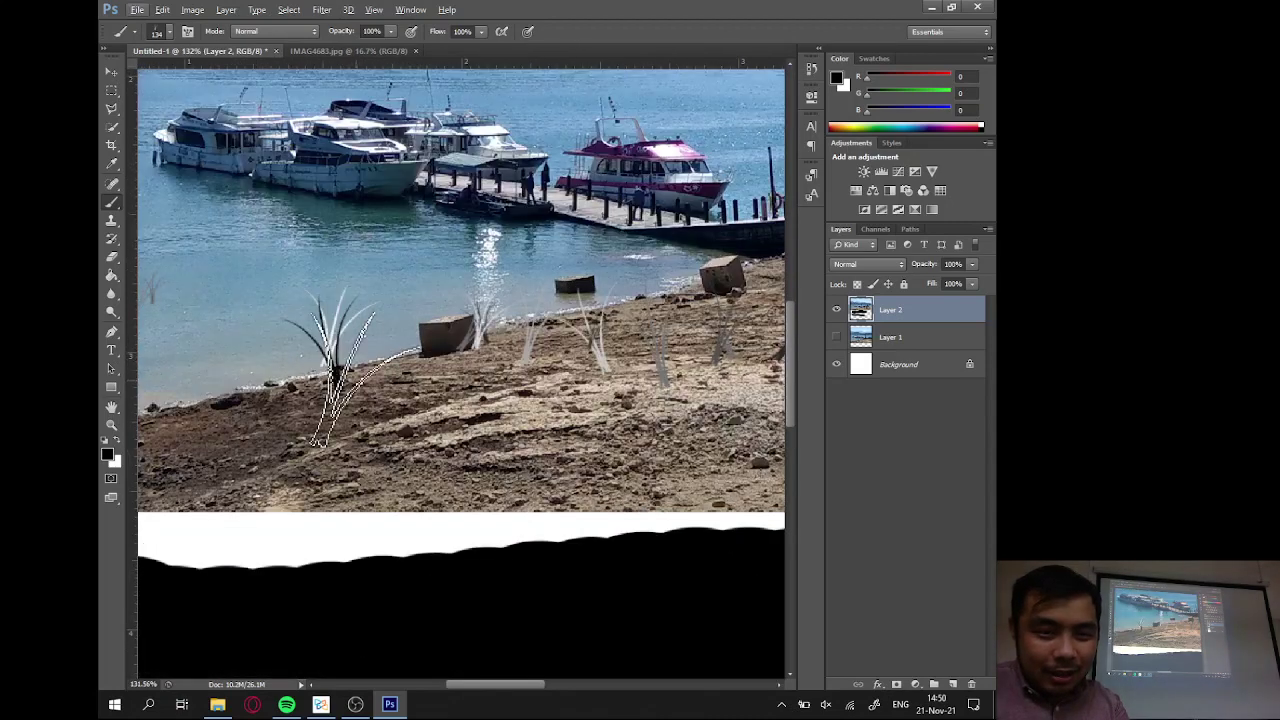
{"action": "left_click", "coordinate": [372, 382]}
{"action": "left_click", "coordinate": [428, 365]}
{"action": "left_click", "coordinate": [445, 355]}
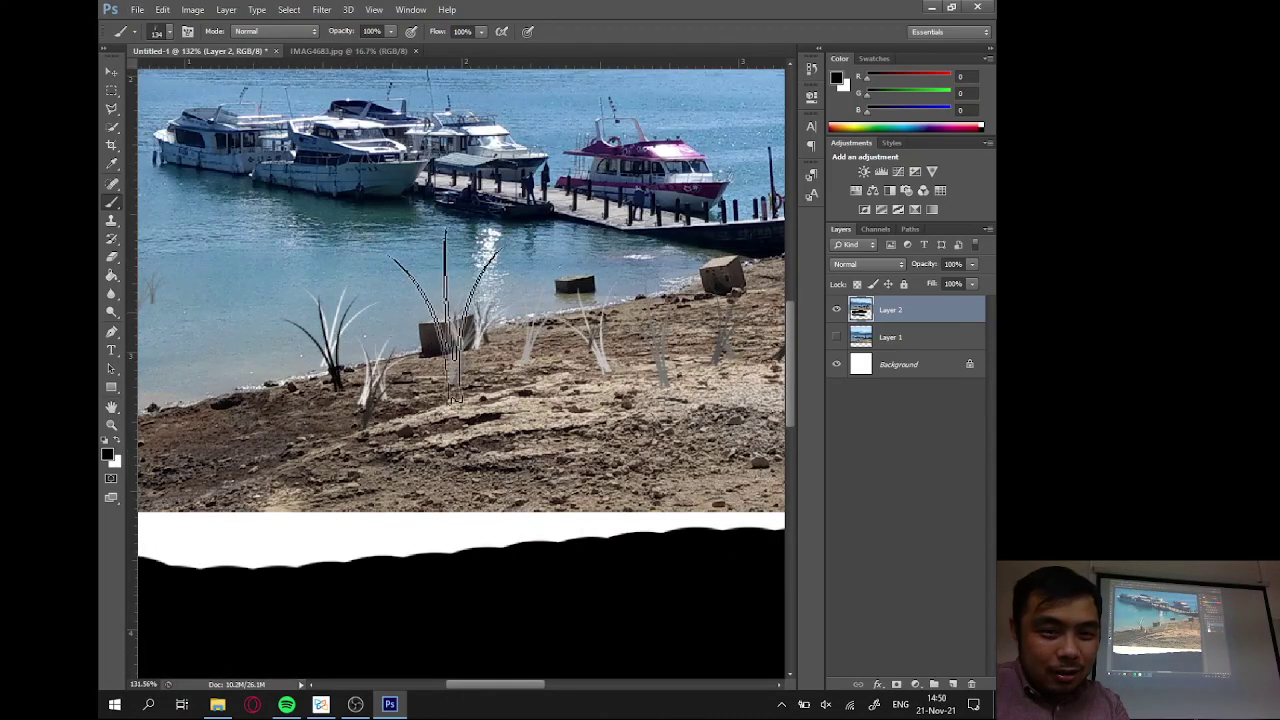
{"action": "left_click", "coordinate": [430, 335]}
{"action": "left_click", "coordinate": [415, 300]}
{"action": "left_click", "coordinate": [330, 345]}
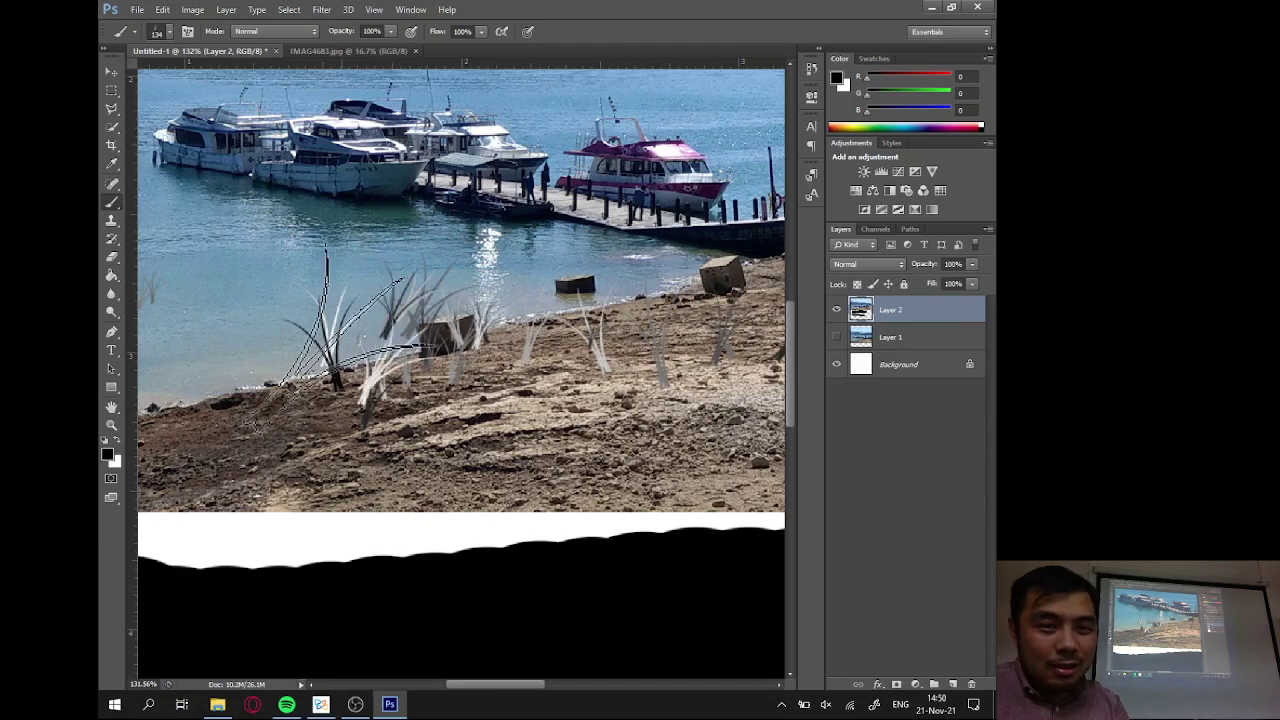
{"action": "key", "text": "bracketleft"}
{"action": "key", "text": "bracketleft"}
{"action": "left_click", "coordinate": [300, 335]}
{"action": "key", "text": "bracketright"}
{"action": "key", "text": "bracketright"}
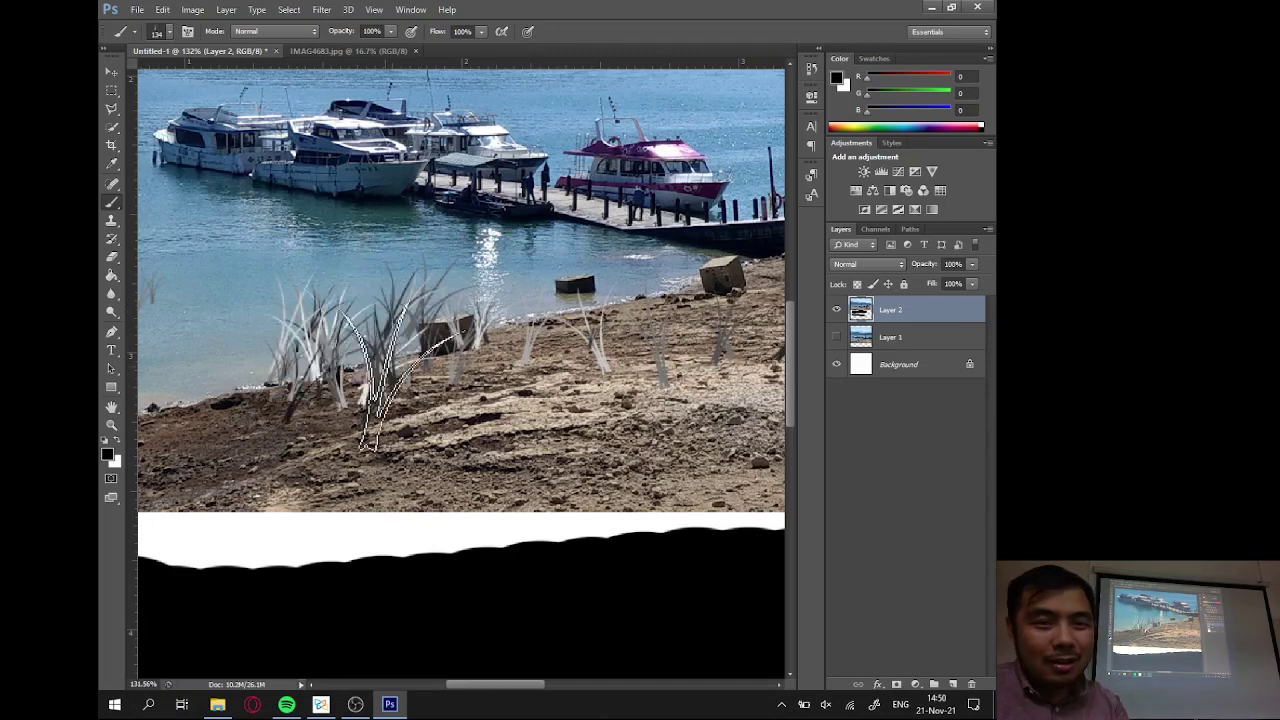
{"action": "left_click", "coordinate": [425, 365]}
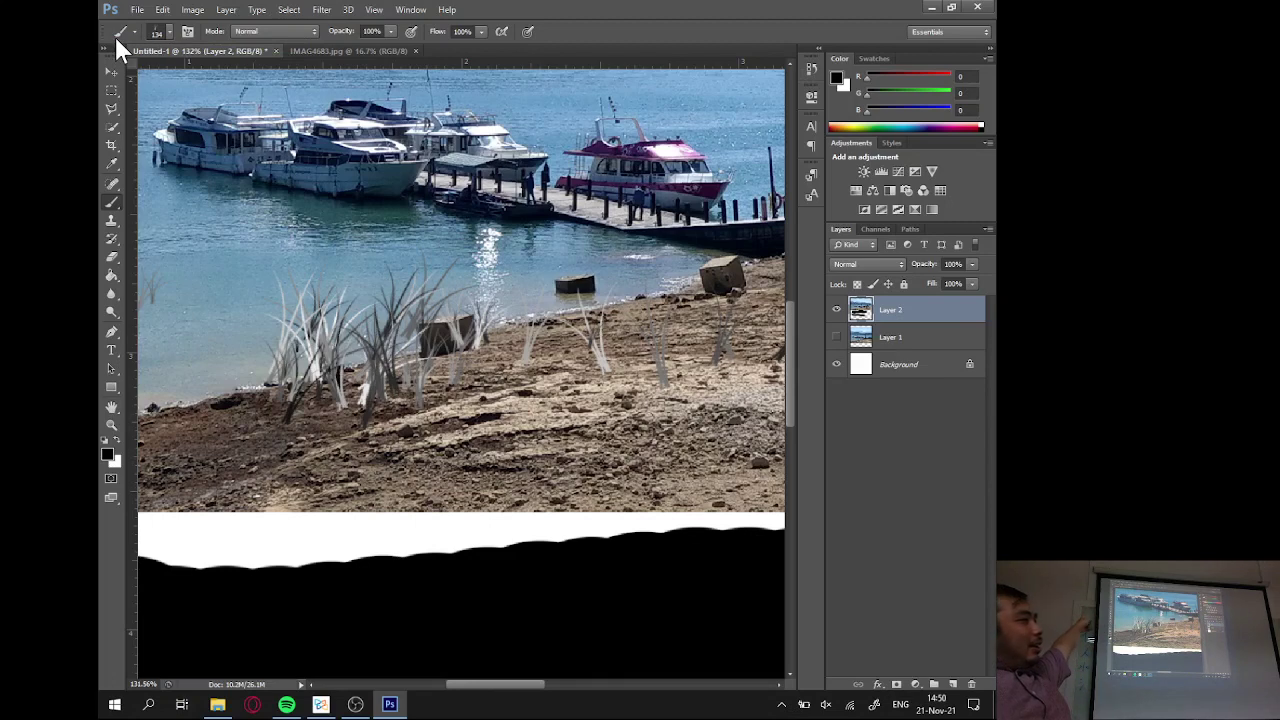
Switch the Brush tool to the 24 px spatter preset and enlarge it to 137 px.
{"action": "left_click", "coordinate": [170, 33]}
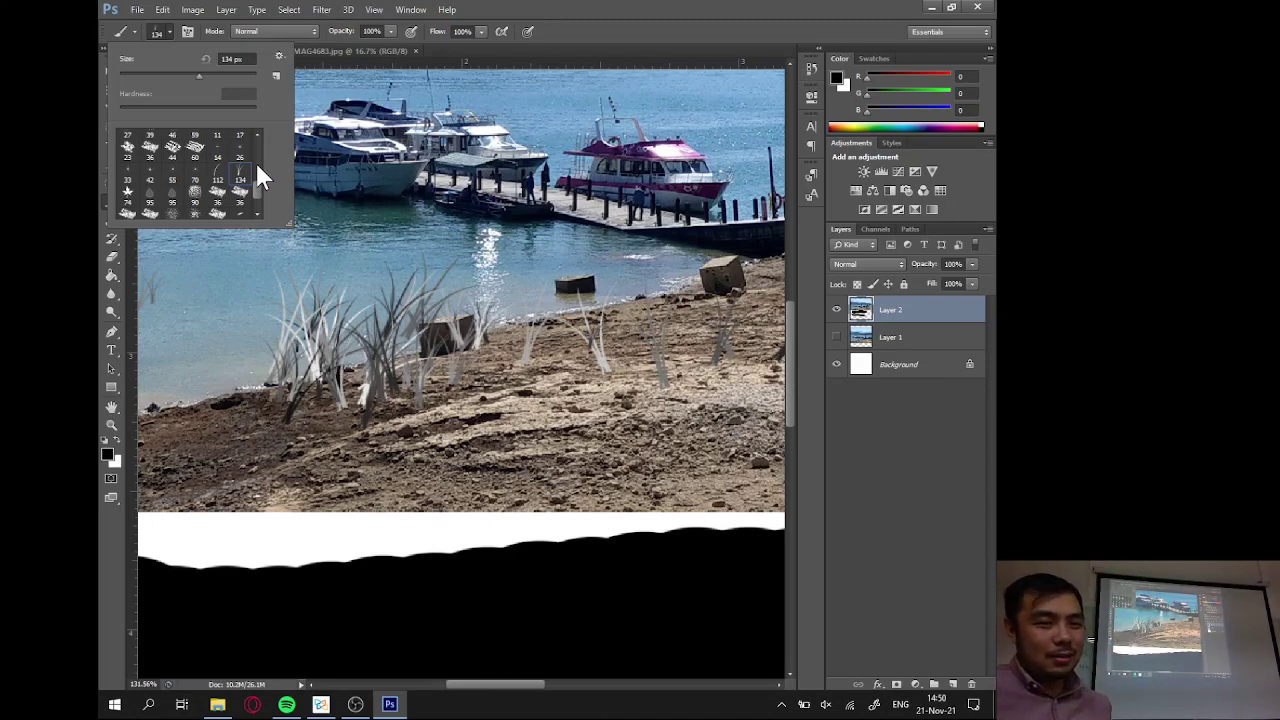
{"action": "scroll", "coordinate": [258, 175], "scroll_direction": "up", "scroll_amount": 3}
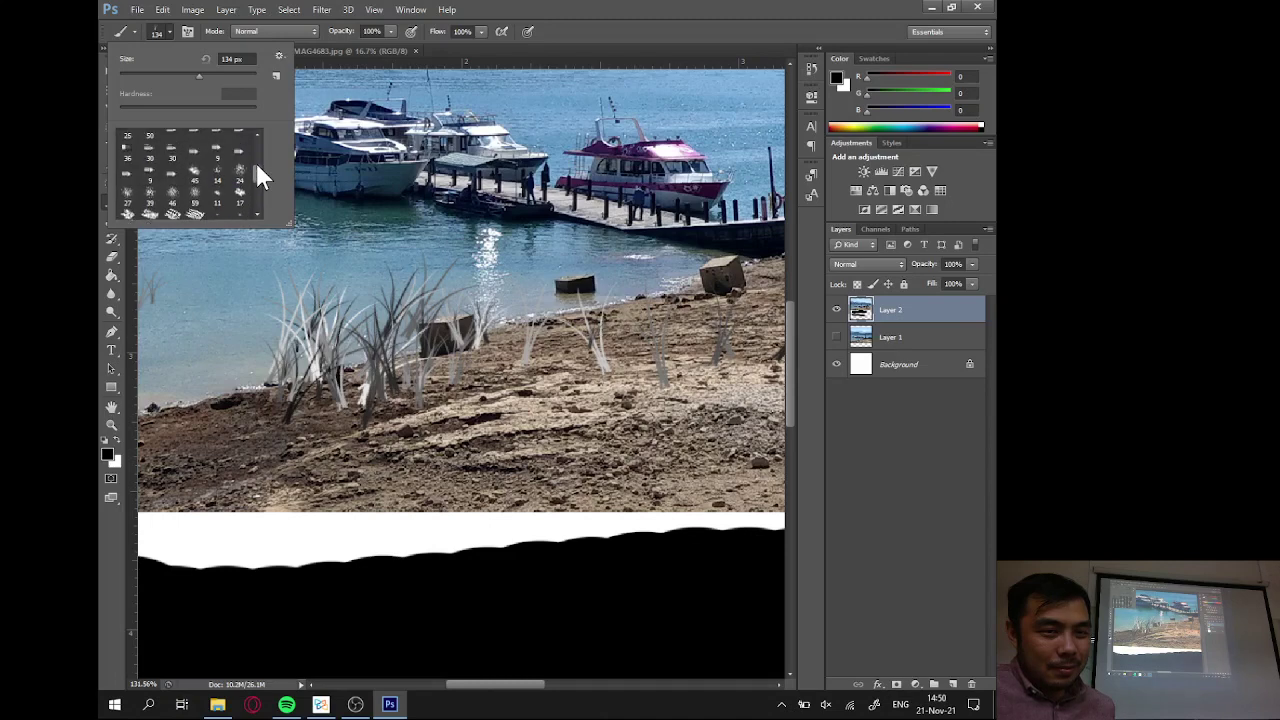
{"action": "left_click", "coordinate": [240, 170]}
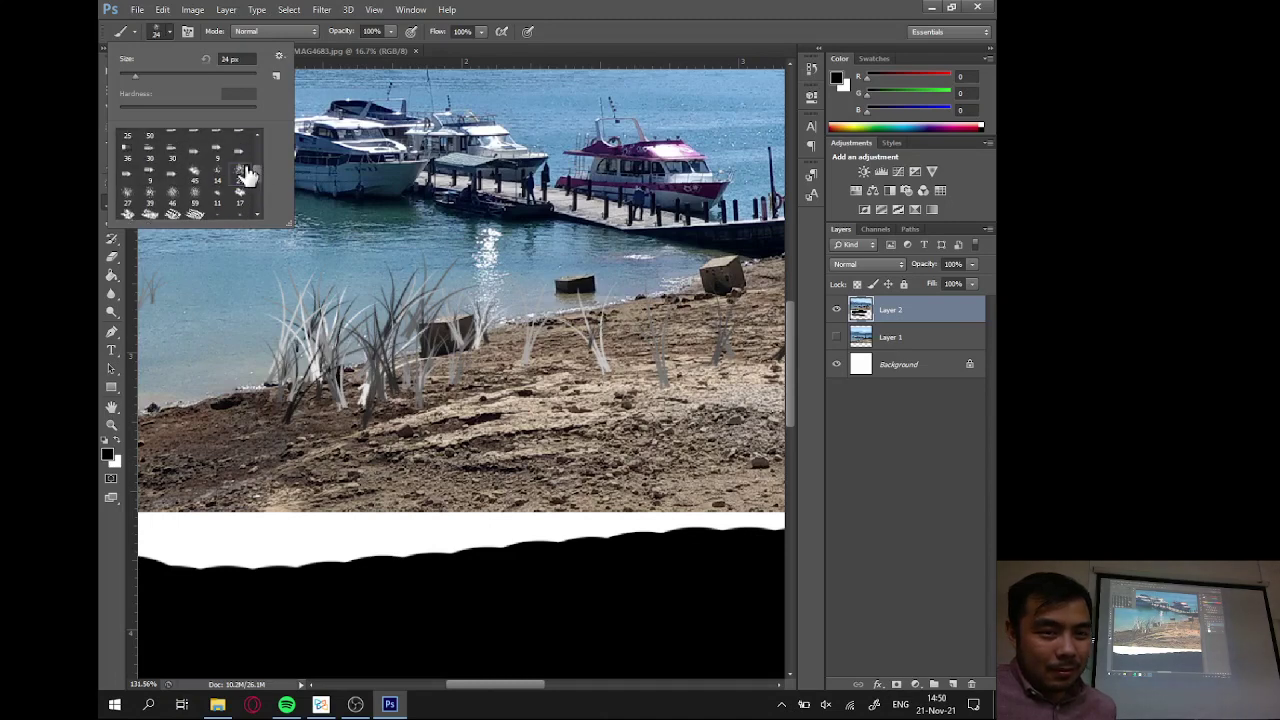
{"action": "left_click", "coordinate": [598, 14]}
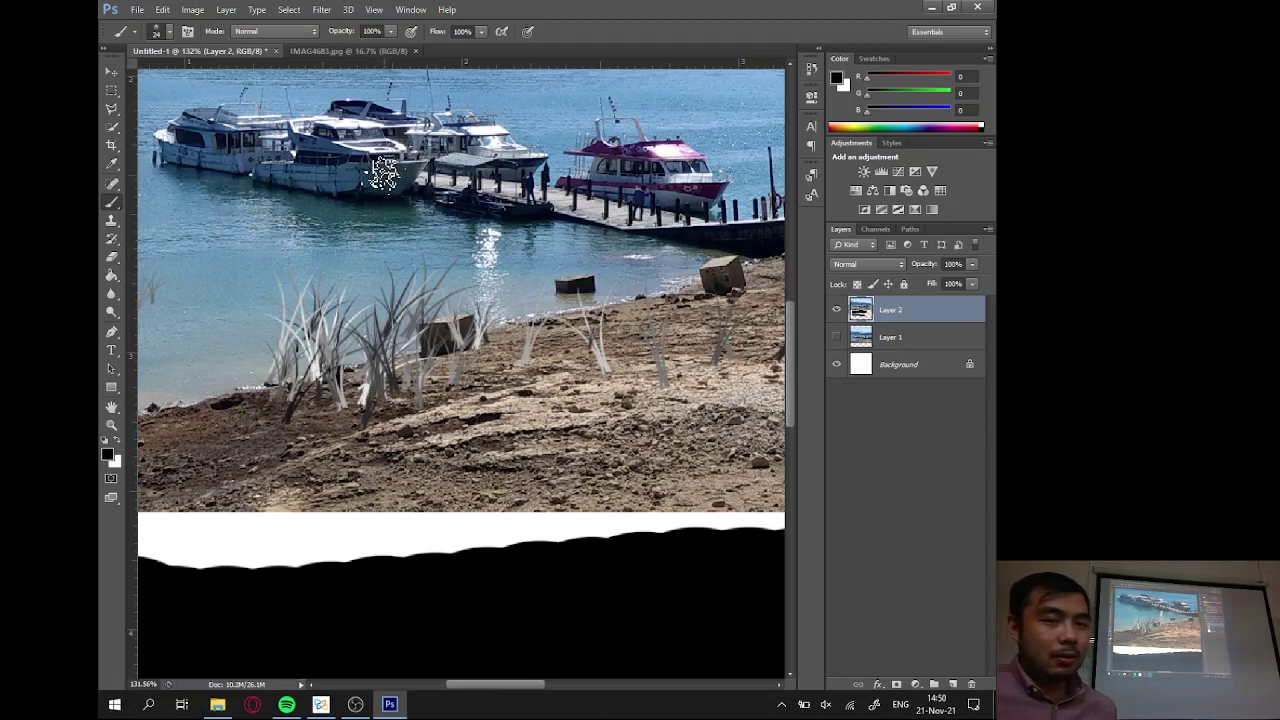
{"action": "scroll", "coordinate": [384, 175], "scroll_direction": "down", "scroll_amount": 3}
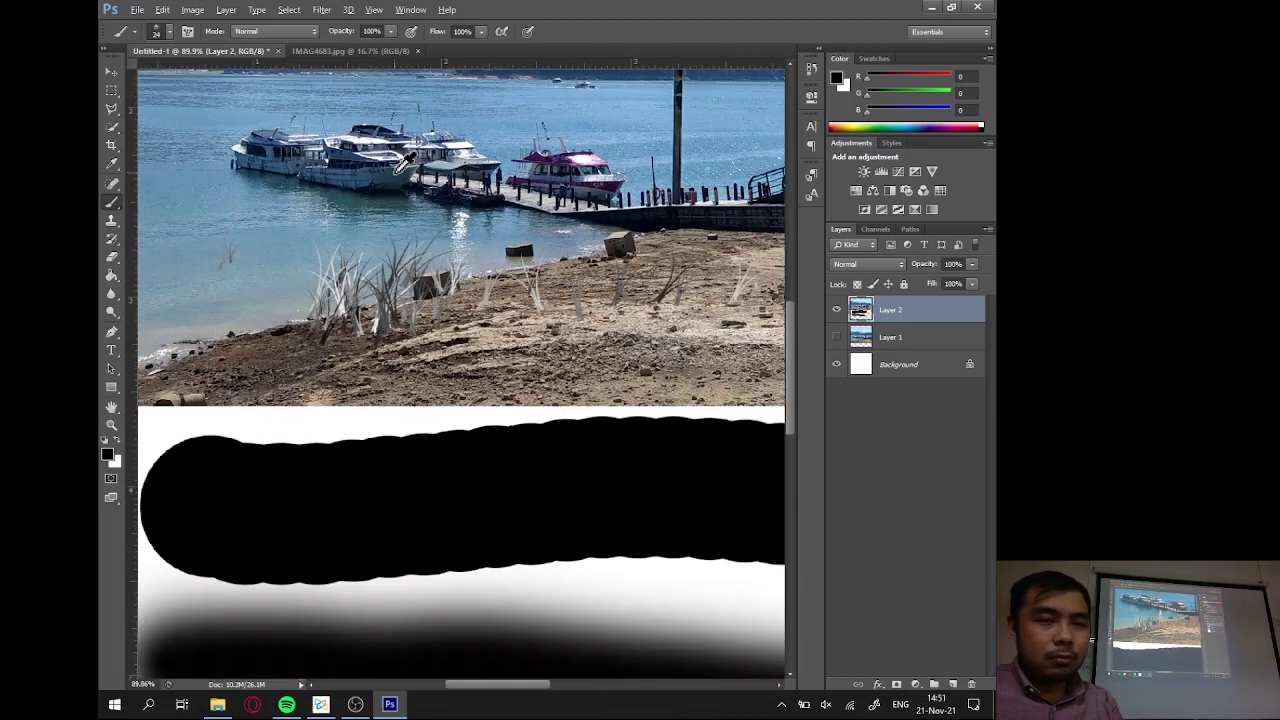
{"action": "scroll", "coordinate": [405, 163], "scroll_direction": "down", "scroll_amount": 2}
{"action": "right_click", "coordinate": [362, 182]}
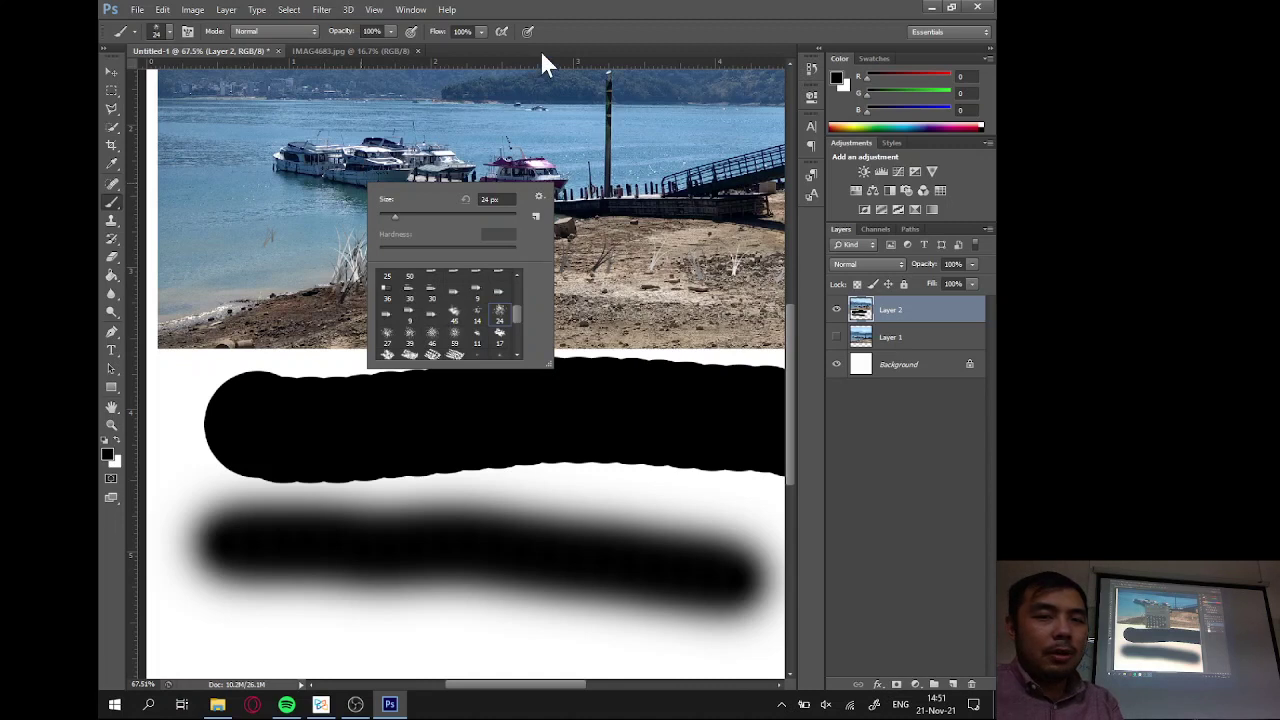
{"action": "left_click", "coordinate": [167, 31]}
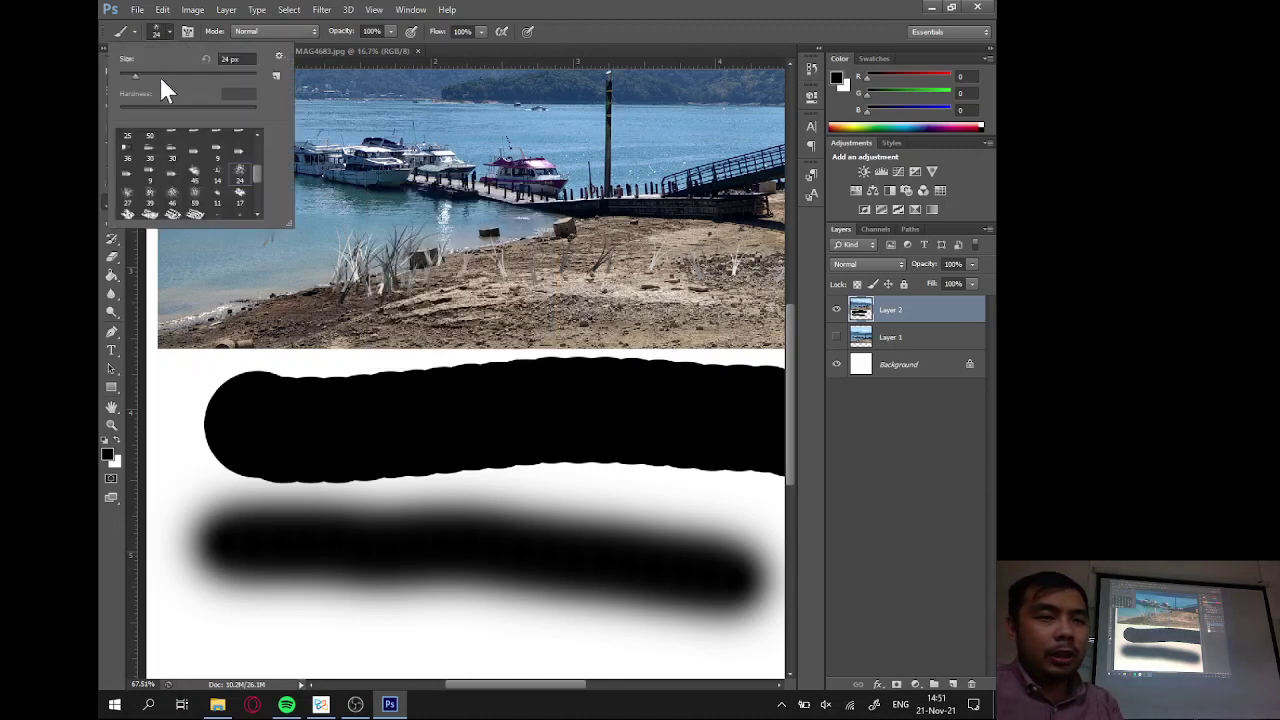
{"action": "left_click_drag", "start_coordinate": [139, 74], "coordinate": [198, 79]}
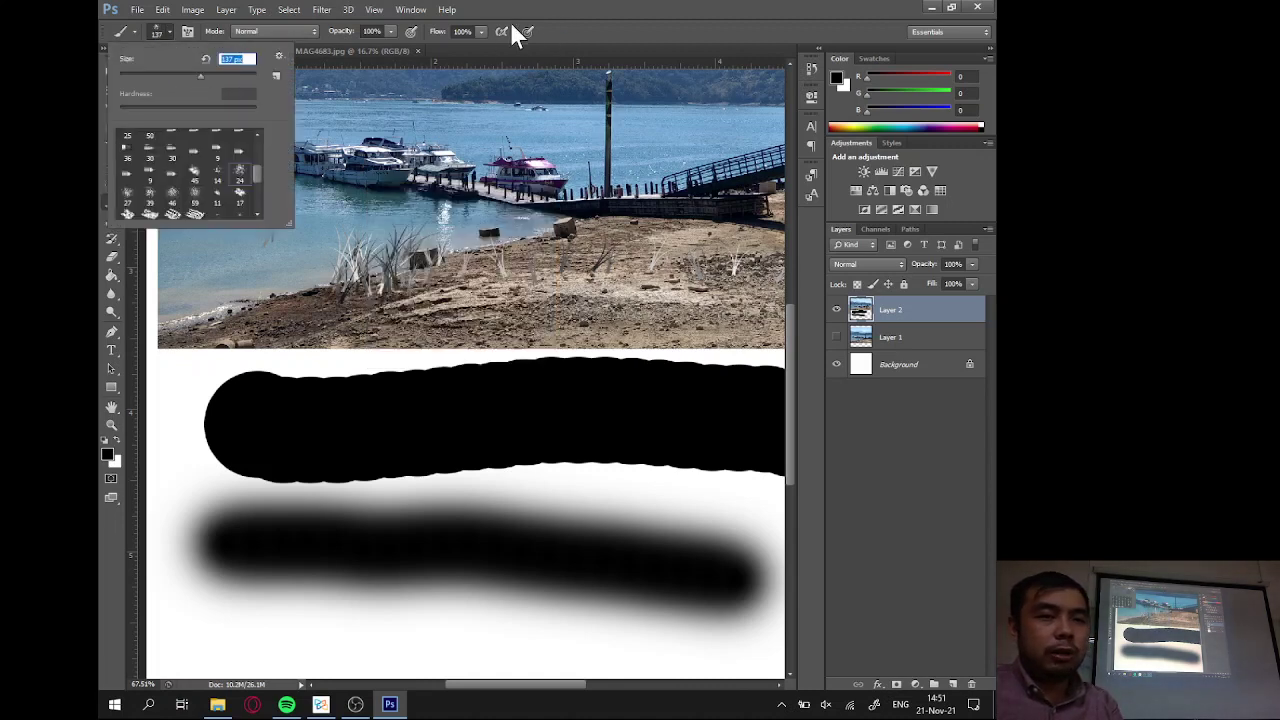
{"action": "left_click", "coordinate": [569, 27]}
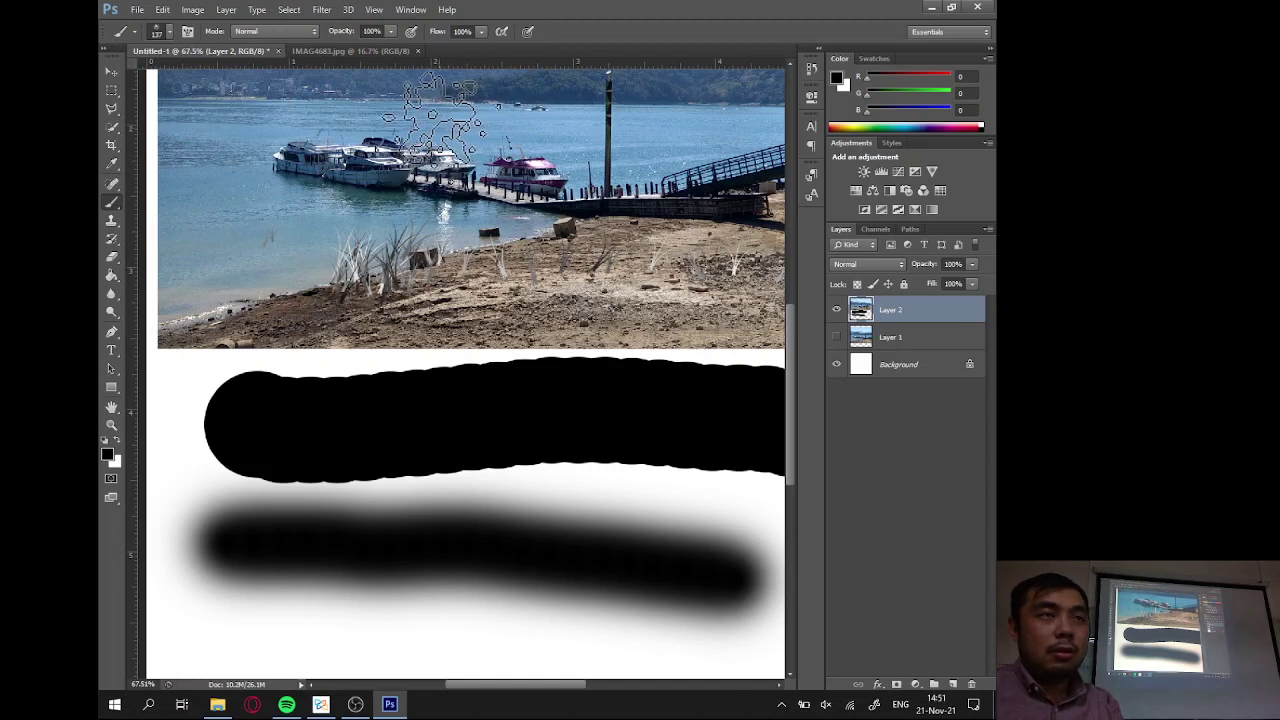
Paint black spatter over the water beside the boats and stamp one splatter in the blank area beyond the end of the soft stroke.
{"action": "mouse_move", "coordinate": [325, 125]}
{"action": "left_mouse_down"}
{"action": "mouse_move", "coordinate": [497, 130]}
{"action": "mouse_move", "coordinate": [477, 165]}
{"action": "mouse_move", "coordinate": [352, 195]}
{"action": "mouse_move", "coordinate": [322, 230]}
{"action": "mouse_move", "coordinate": [277, 200]}
{"action": "mouse_move", "coordinate": [327, 205]}
{"action": "mouse_move", "coordinate": [342, 240]}
{"action": "mouse_move", "coordinate": [292, 225]}
{"action": "mouse_move", "coordinate": [257, 185]}
{"action": "mouse_move", "coordinate": [247, 132]}
{"action": "left_mouse_up"}
{"action": "key", "text": "ctrl+z"}
{"action": "scroll", "coordinate": [320, 130], "scroll_direction": "down", "scroll_amount": 2}
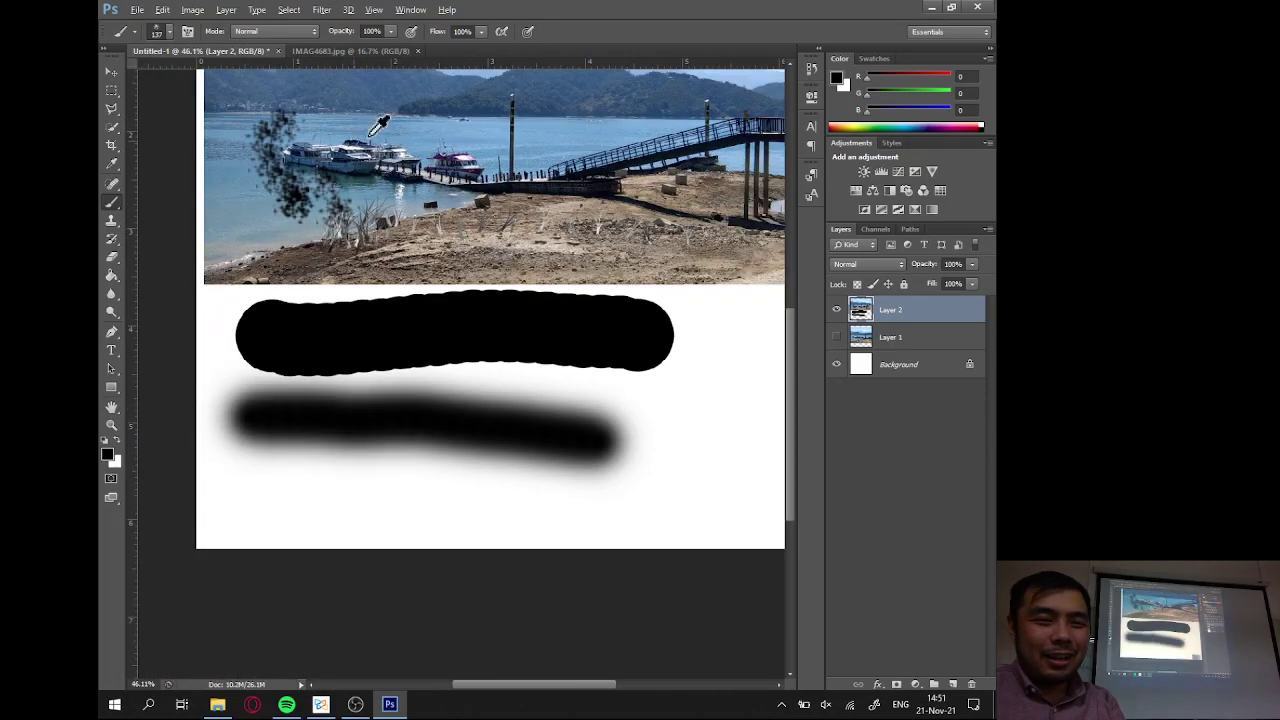
{"action": "scroll", "coordinate": [530, 110], "scroll_direction": "up", "scroll_amount": 4}
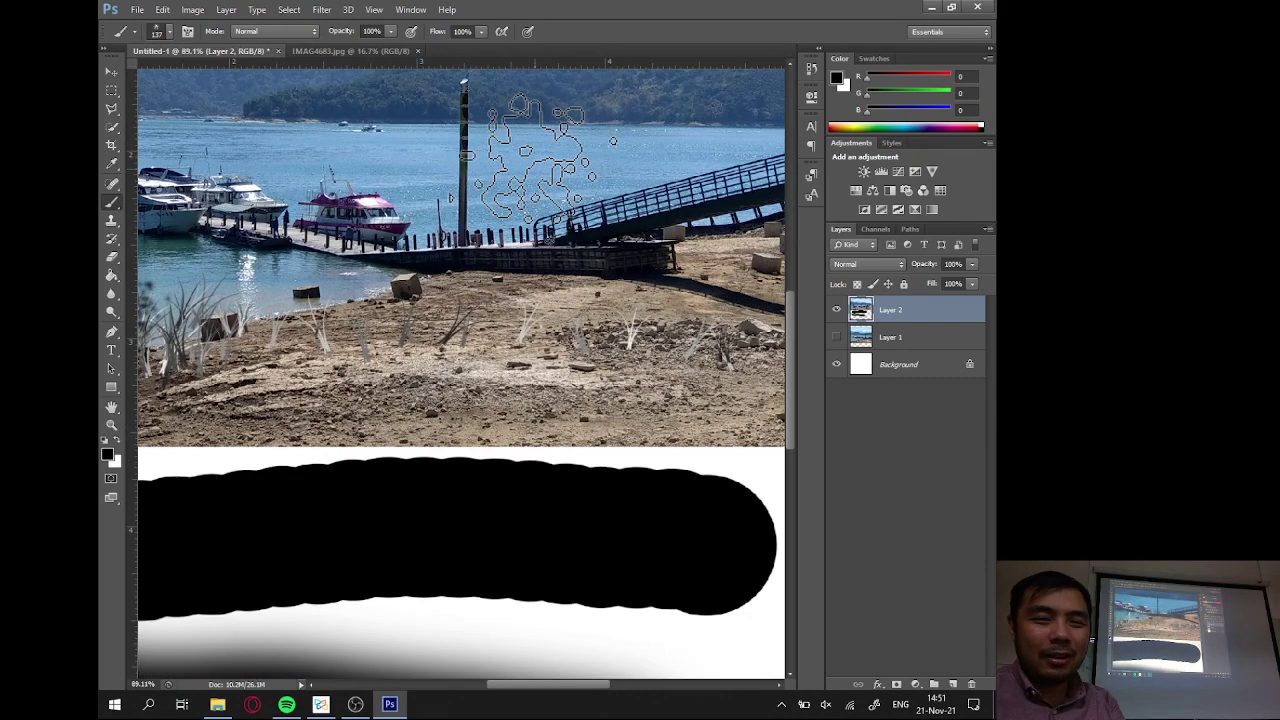
{"action": "scroll", "coordinate": [550, 158], "scroll_direction": "down", "scroll_amount": 5}
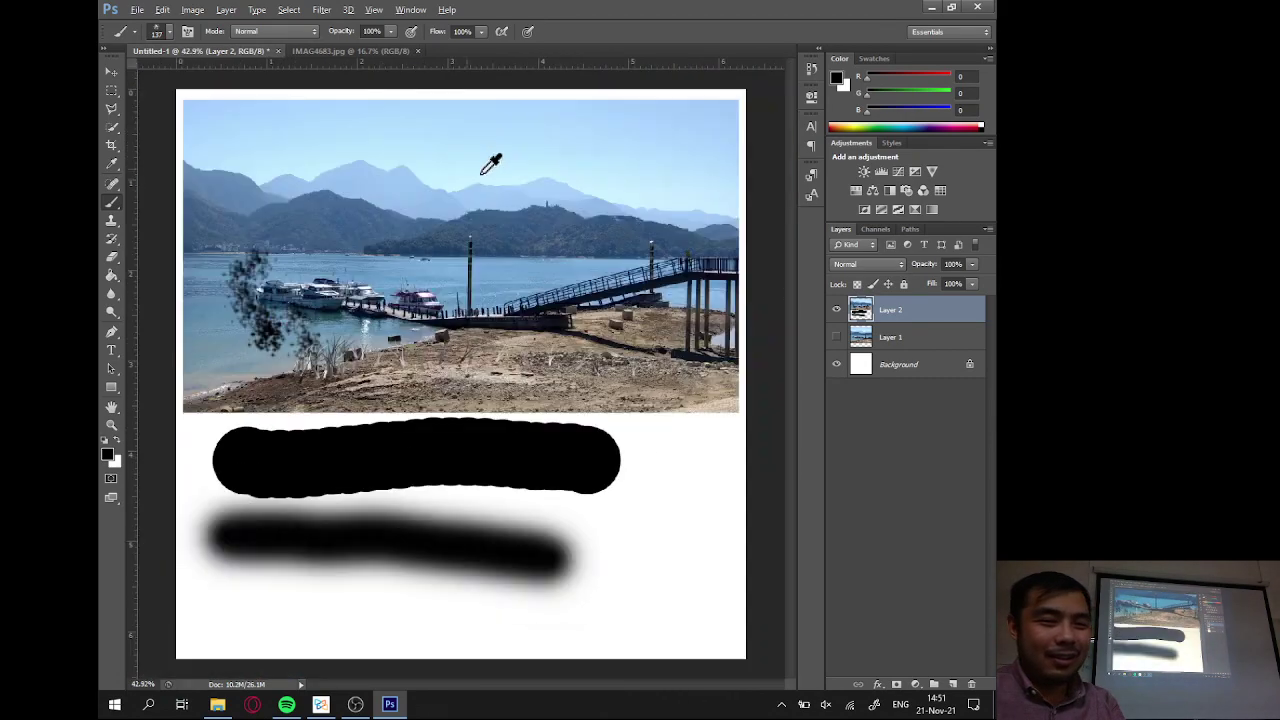
{"action": "scroll", "coordinate": [624, 512], "scroll_direction": "up", "scroll_amount": 5}
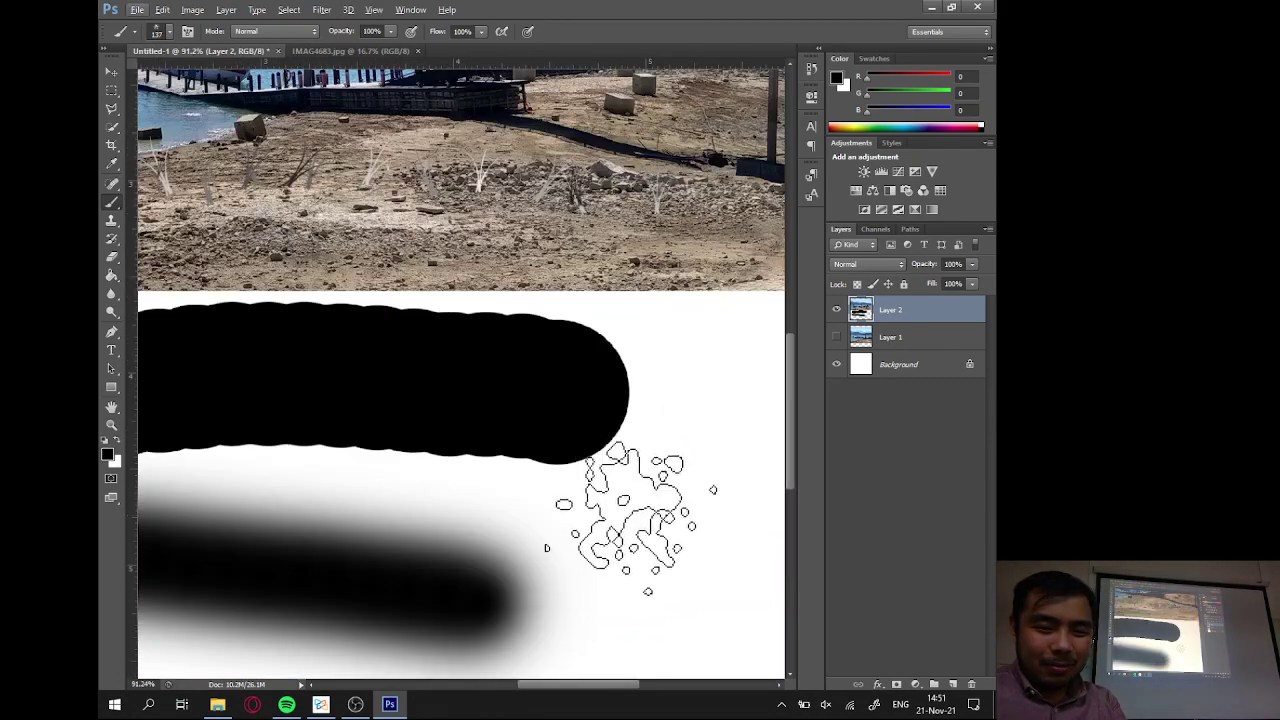
{"action": "left_click", "coordinate": [650, 545]}
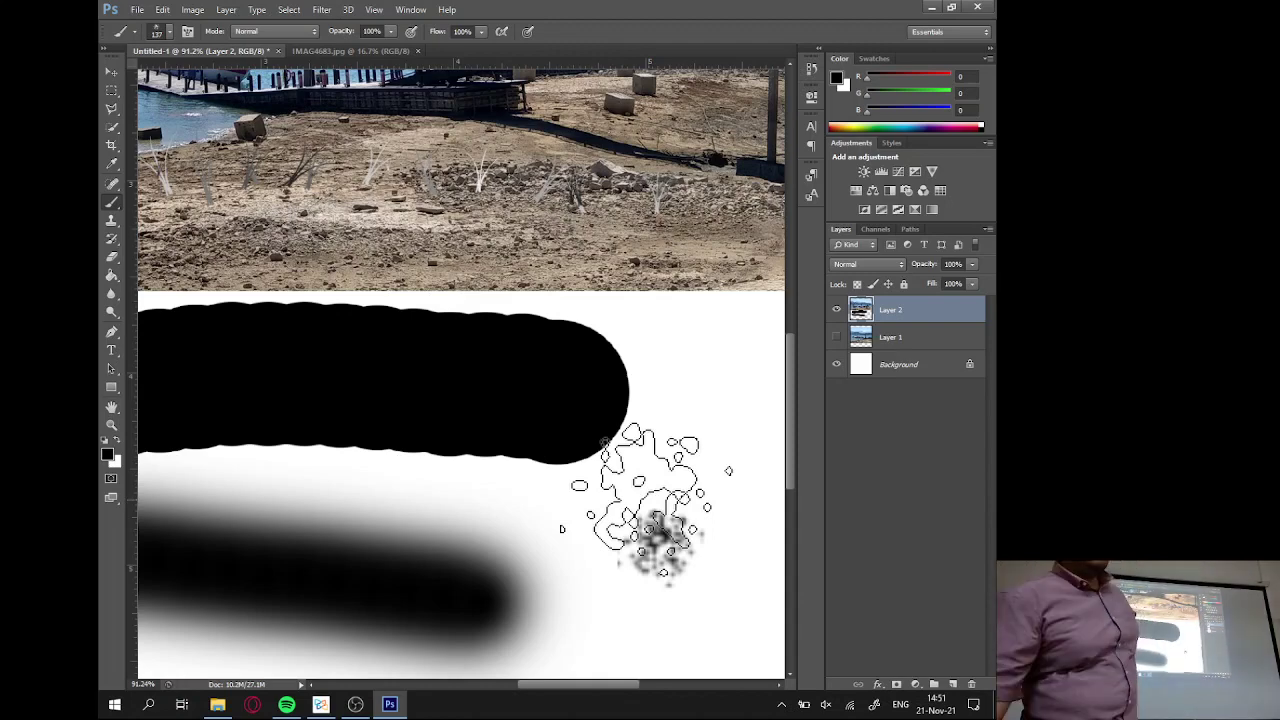
{"action": "left_click", "coordinate": [170, 30]}
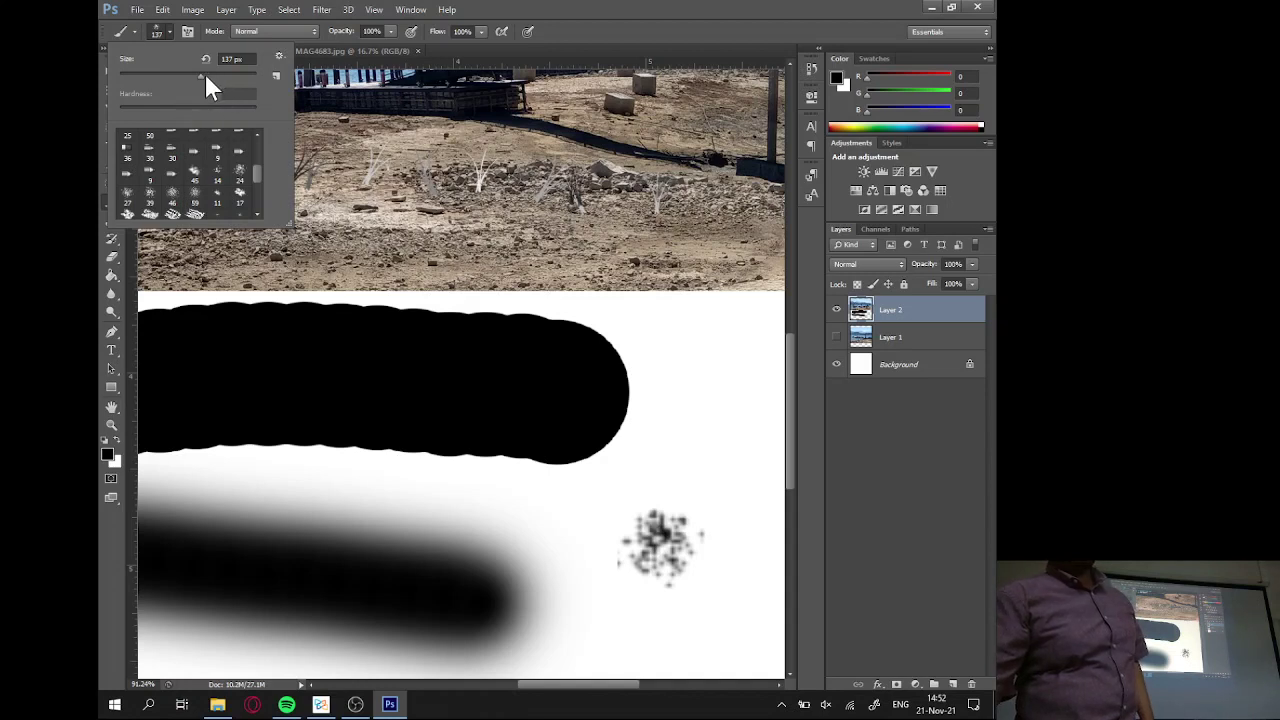
{"action": "left_click", "coordinate": [563, 31]}
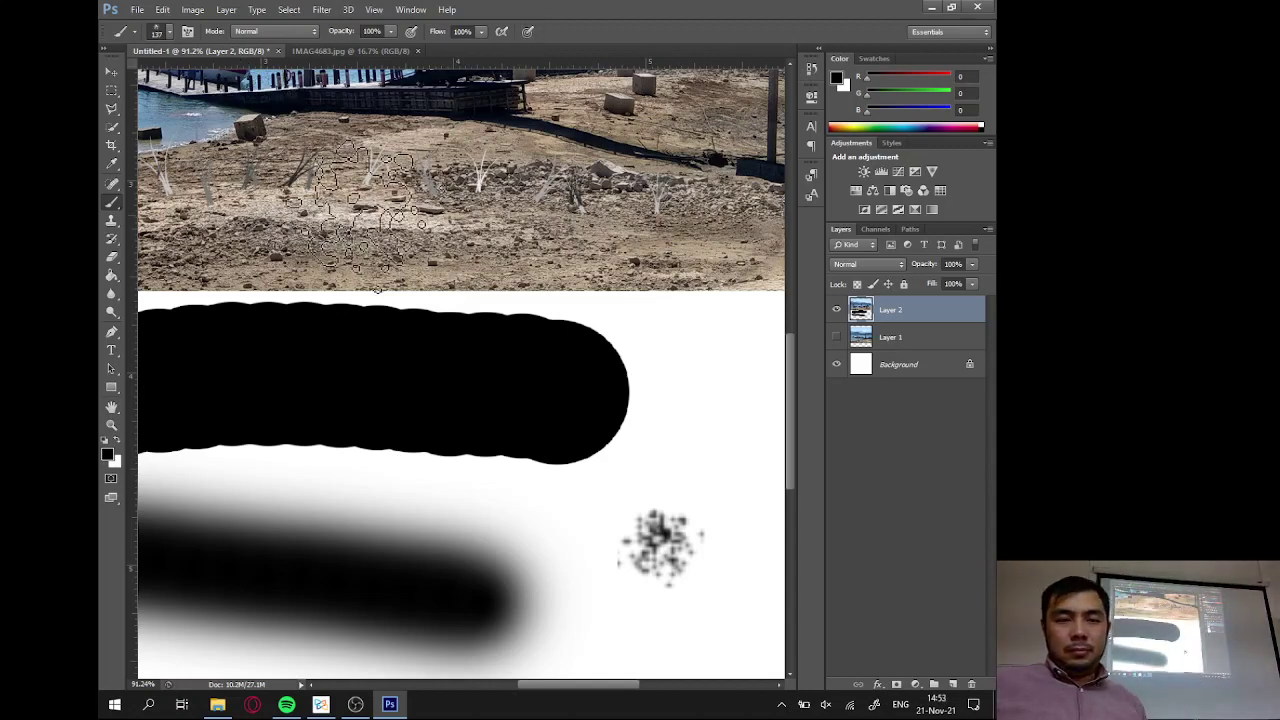
Undo the splatter in the blank area and the most recent spatter marks over the water.
{"action": "scroll", "coordinate": [385, 208], "scroll_direction": "down", "scroll_amount": 1}
{"action": "scroll", "coordinate": [385, 208], "scroll_direction": "down", "scroll_amount": 8}
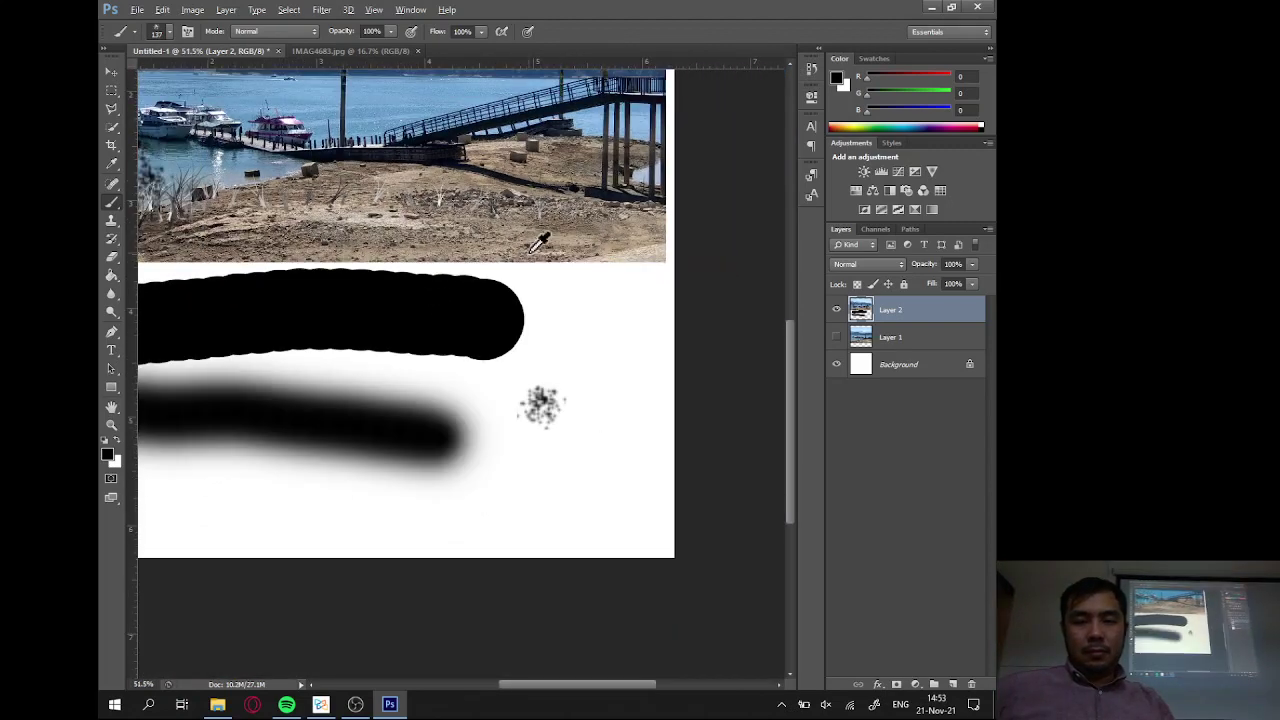
{"action": "scroll", "coordinate": [497, 252], "scroll_direction": "down", "scroll_amount": 2}
{"action": "scroll", "coordinate": [491, 266], "scroll_direction": "up", "scroll_amount": 5}
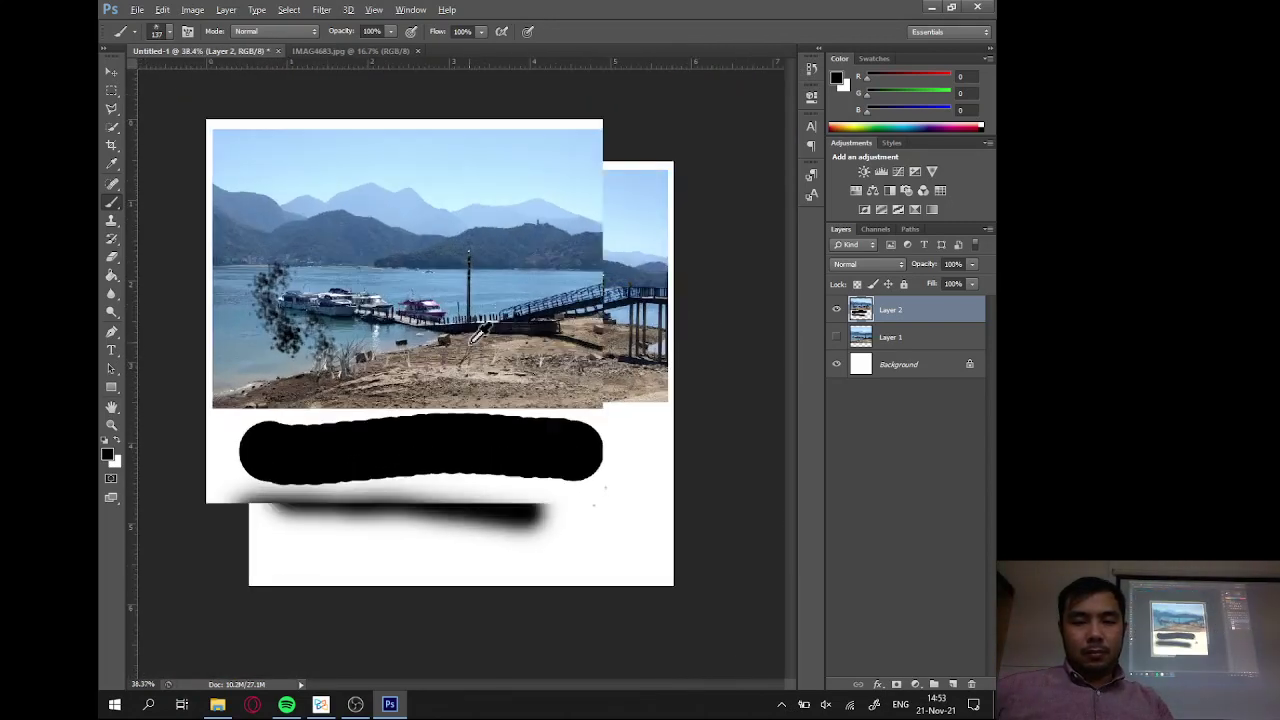
{"action": "key", "text": "ctrl+alt+z"}
{"action": "key", "text": "ctrl+alt+z"}
{"action": "key", "text": "ctrl+alt+z"}
{"action": "key", "text": "ctrl+alt+z"}
{"action": "key", "text": "ctrl+alt+z"}
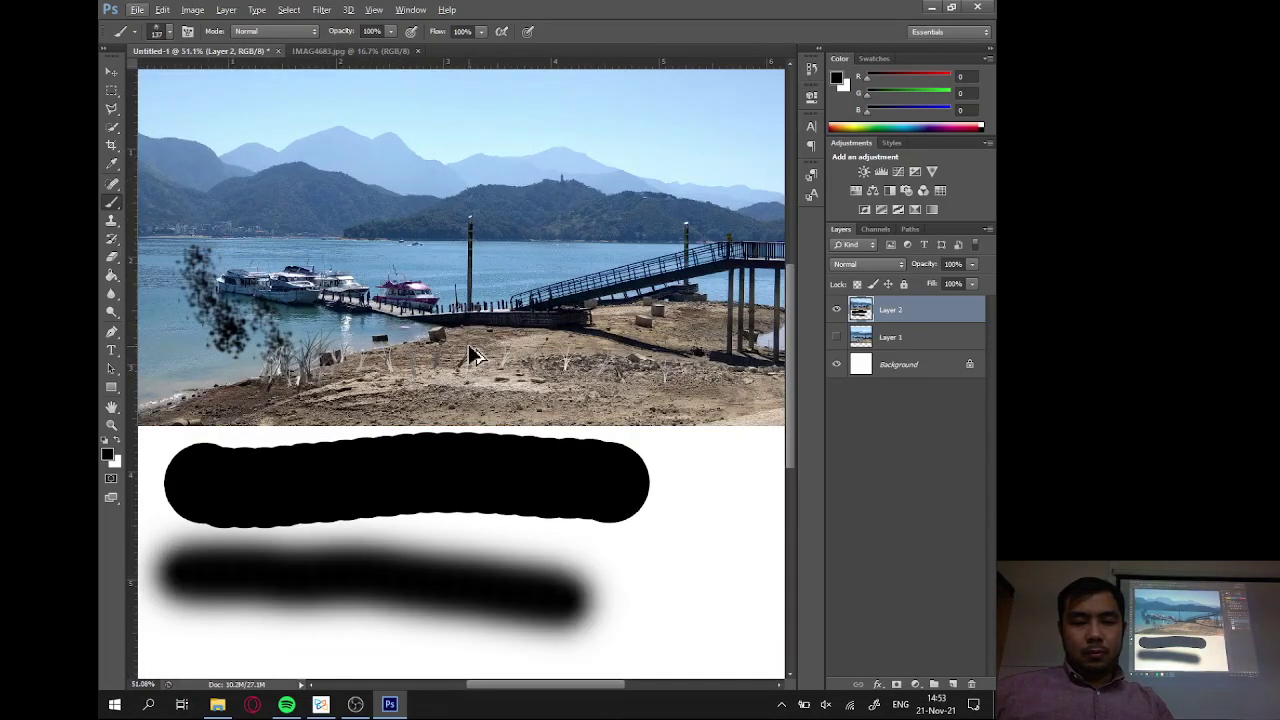
{"action": "key", "text": "ctrl+alt+z"}
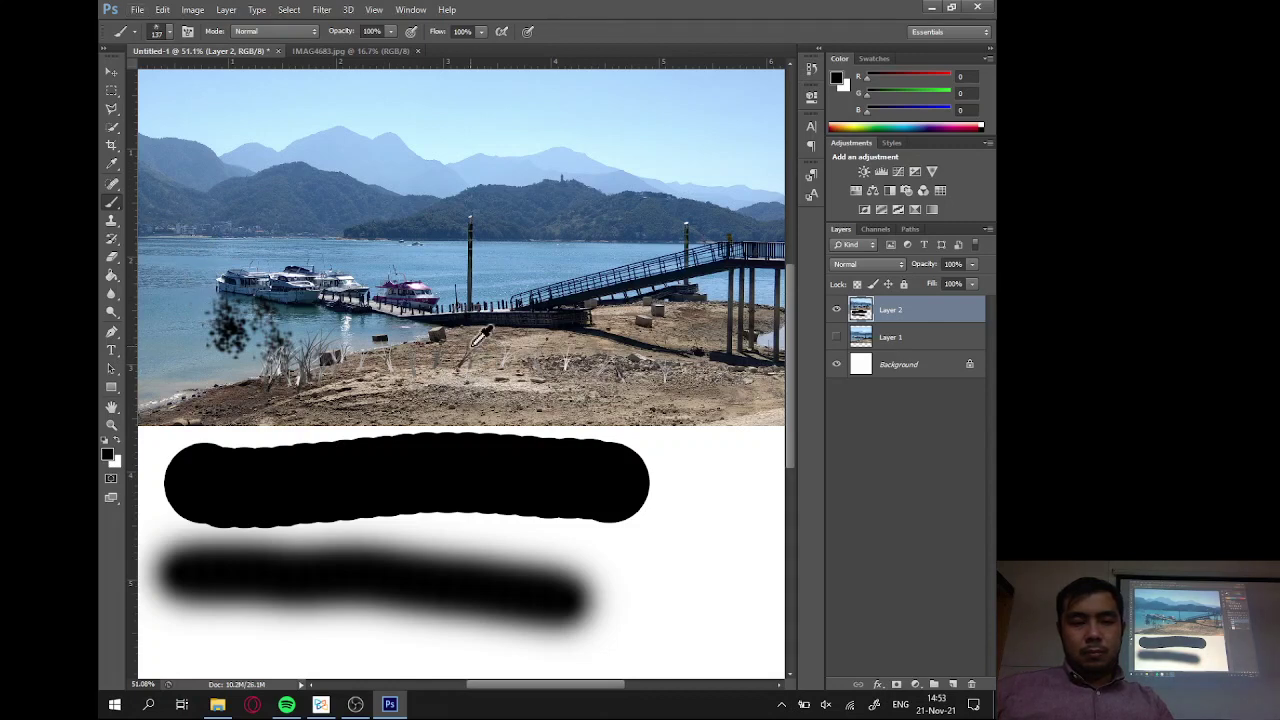
Hide Layer 2 and browse the Documents folder for another photo to open.
{"action": "scroll", "coordinate": [468, 344], "scroll_direction": "down", "scroll_amount": 2}
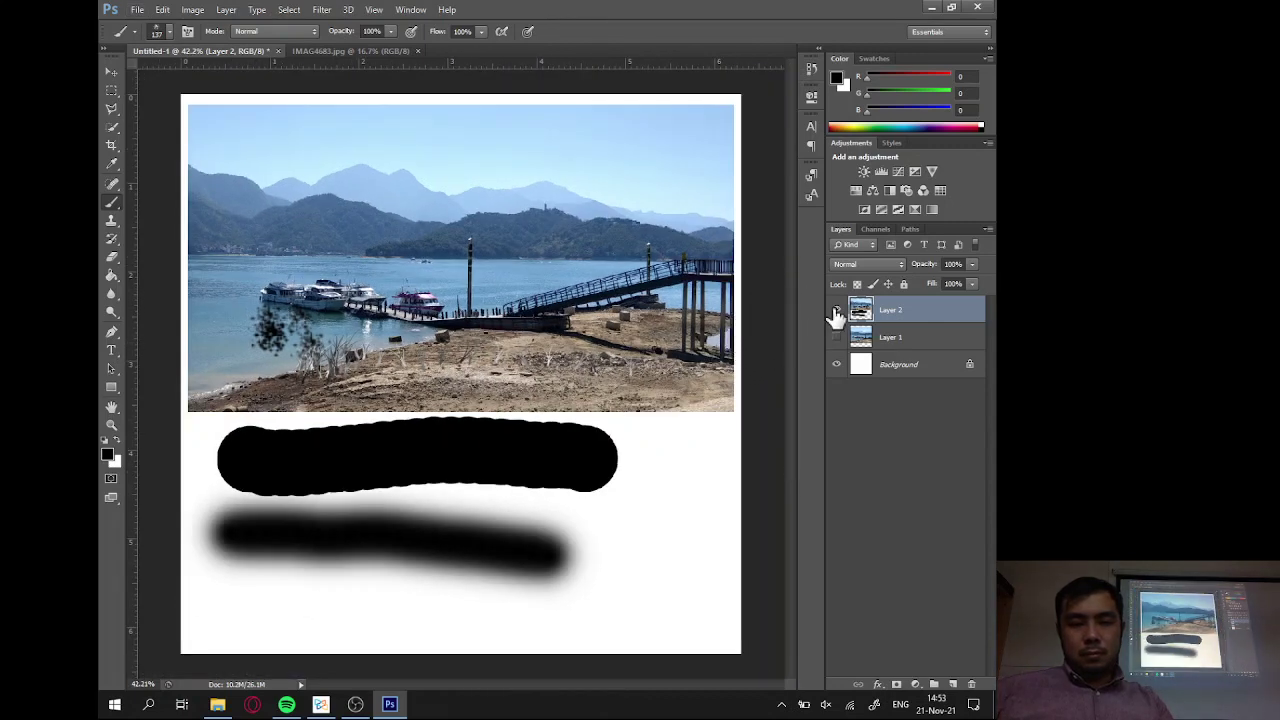
{"action": "left_click", "coordinate": [836, 309]}
{"action": "left_click", "coordinate": [142, 10]}
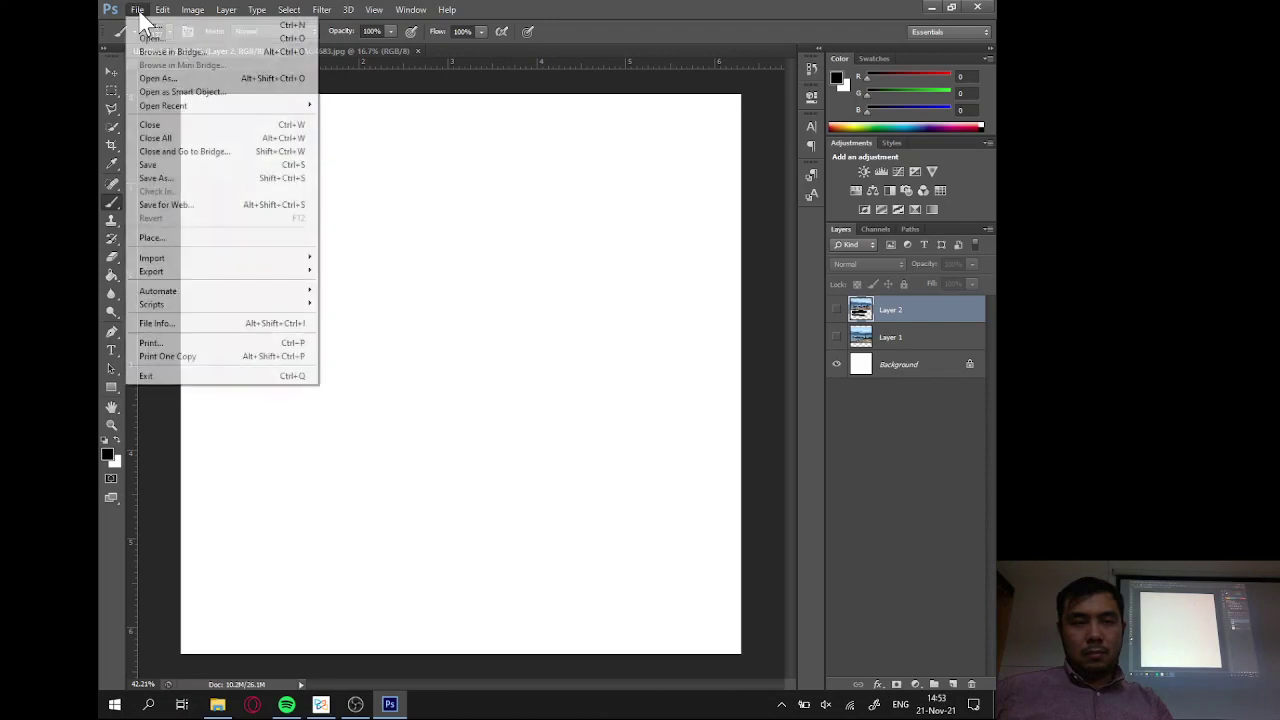
{"action": "left_click", "coordinate": [143, 35]}
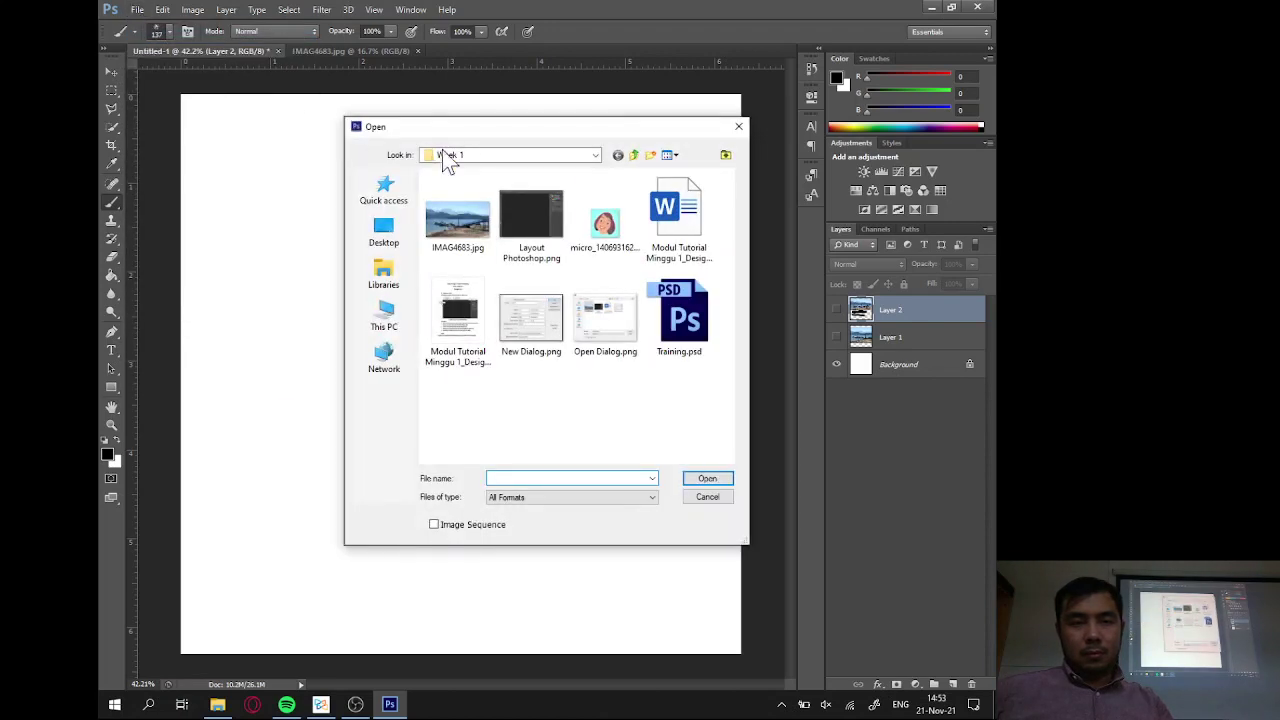
{"action": "left_click", "coordinate": [595, 157]}
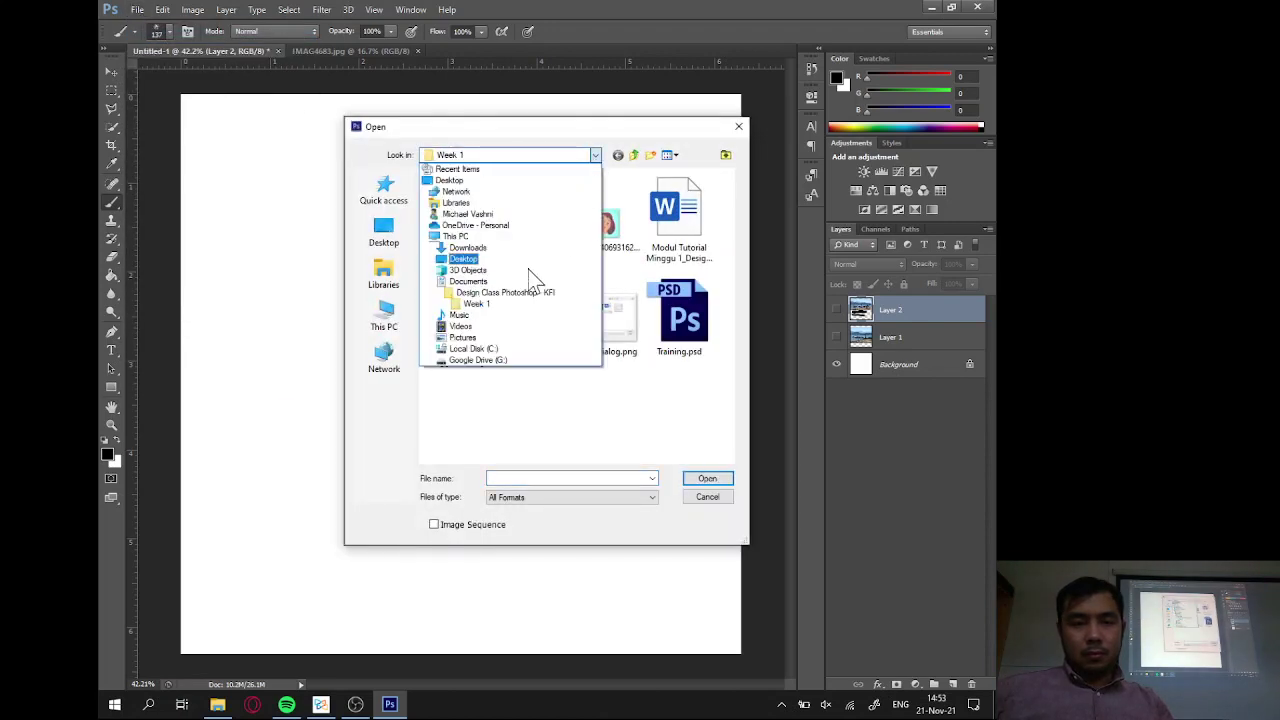
{"action": "left_click", "coordinate": [519, 283]}
{"action": "scroll", "coordinate": [519, 290], "scroll_direction": "down", "scroll_amount": 9}
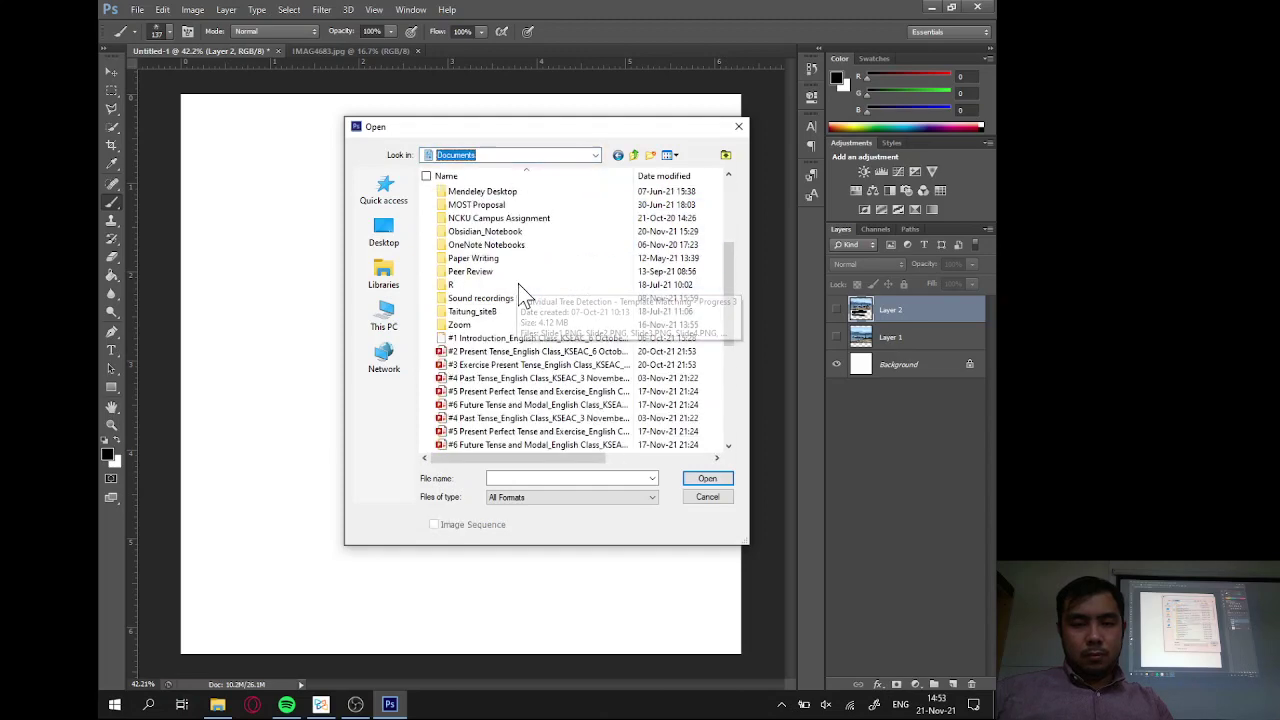
{"action": "scroll", "coordinate": [524, 292], "scroll_direction": "down", "scroll_amount": 3}
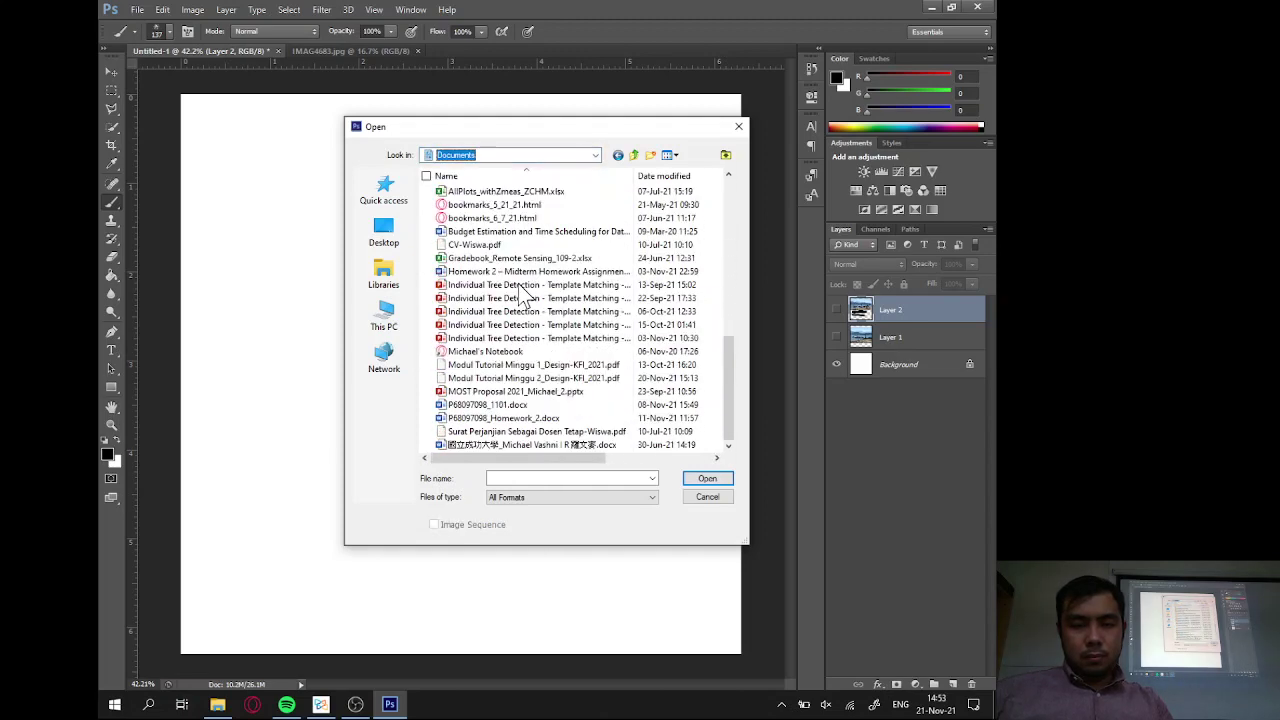
{"action": "scroll", "coordinate": [519, 290], "scroll_direction": "up", "scroll_amount": 9}
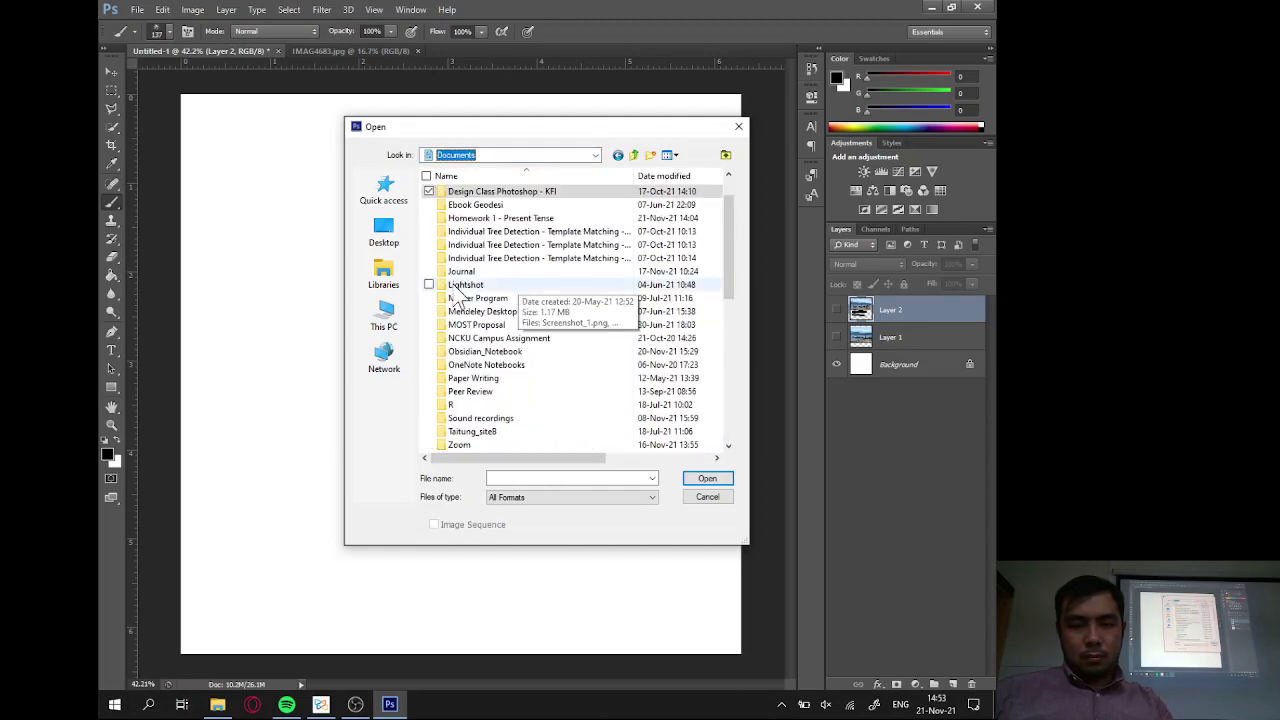
Open IMAG1093.jpg from the Site 9 -10 folder in the Pictures library.
{"action": "left_click", "coordinate": [383, 279]}
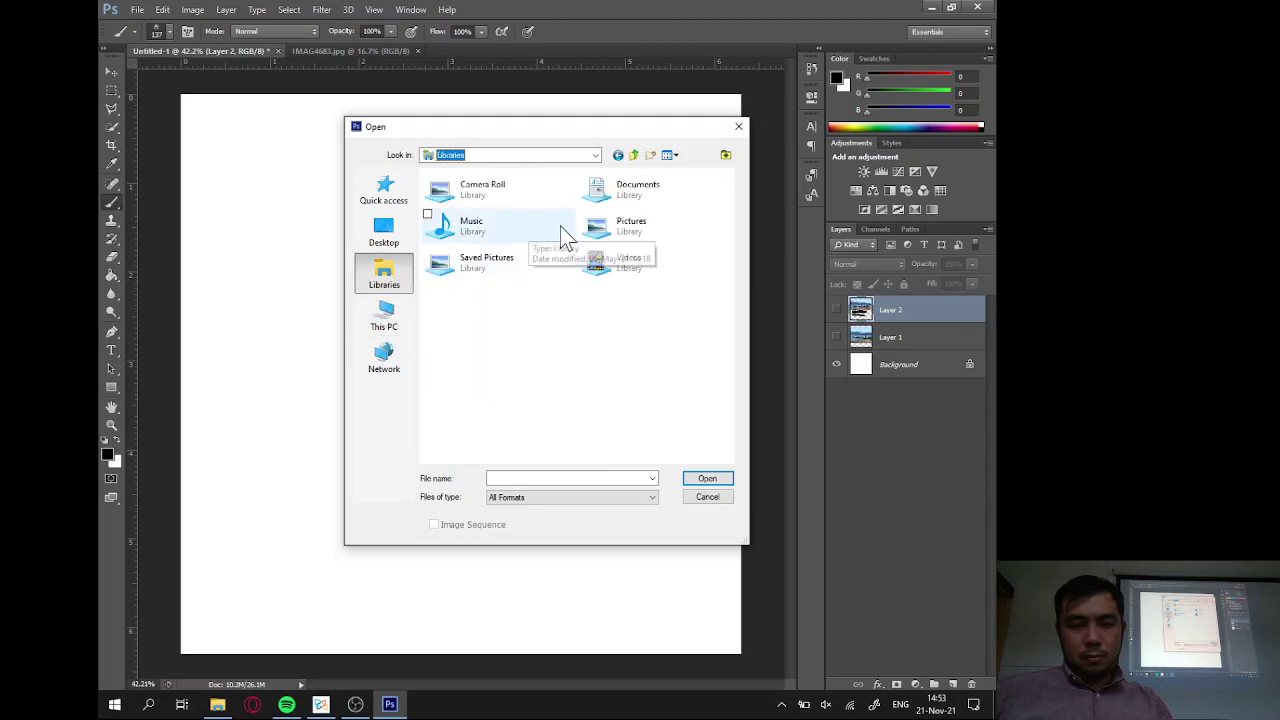
{"action": "double_click", "coordinate": [592, 236]}
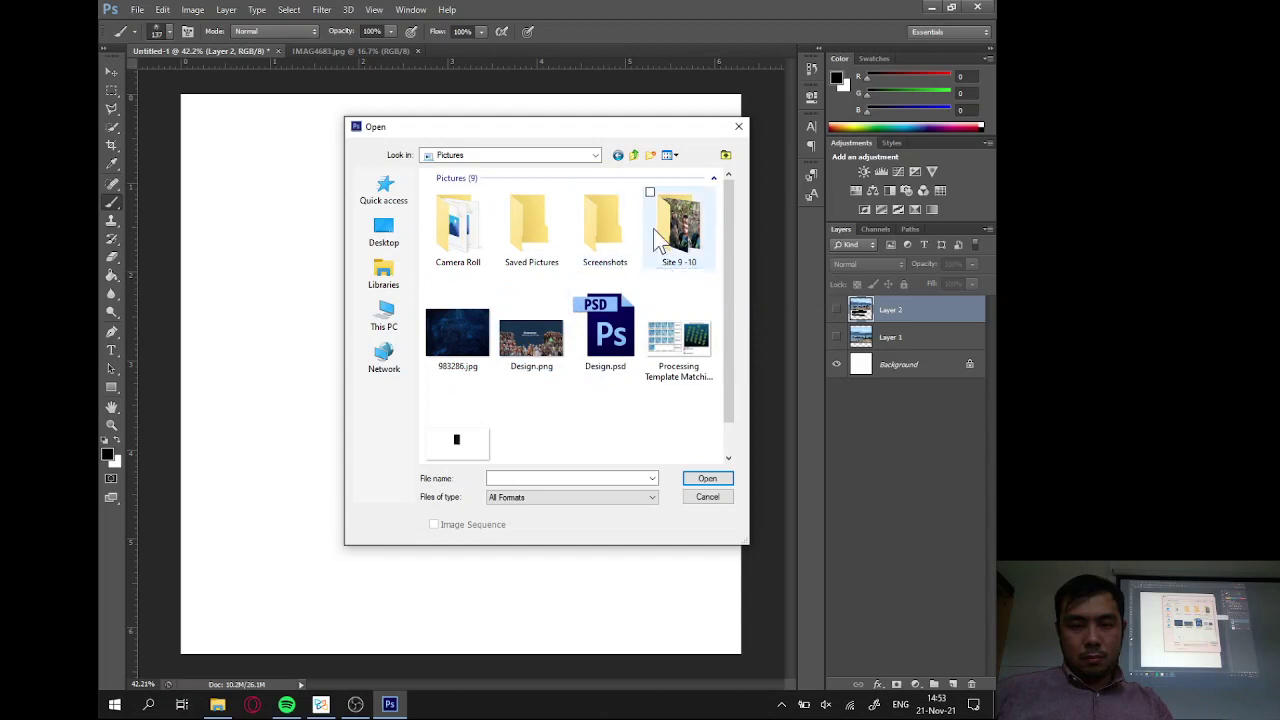
{"action": "double_click", "coordinate": [653, 228]}
{"action": "scroll", "coordinate": [620, 260], "scroll_direction": "down", "scroll_amount": 10}
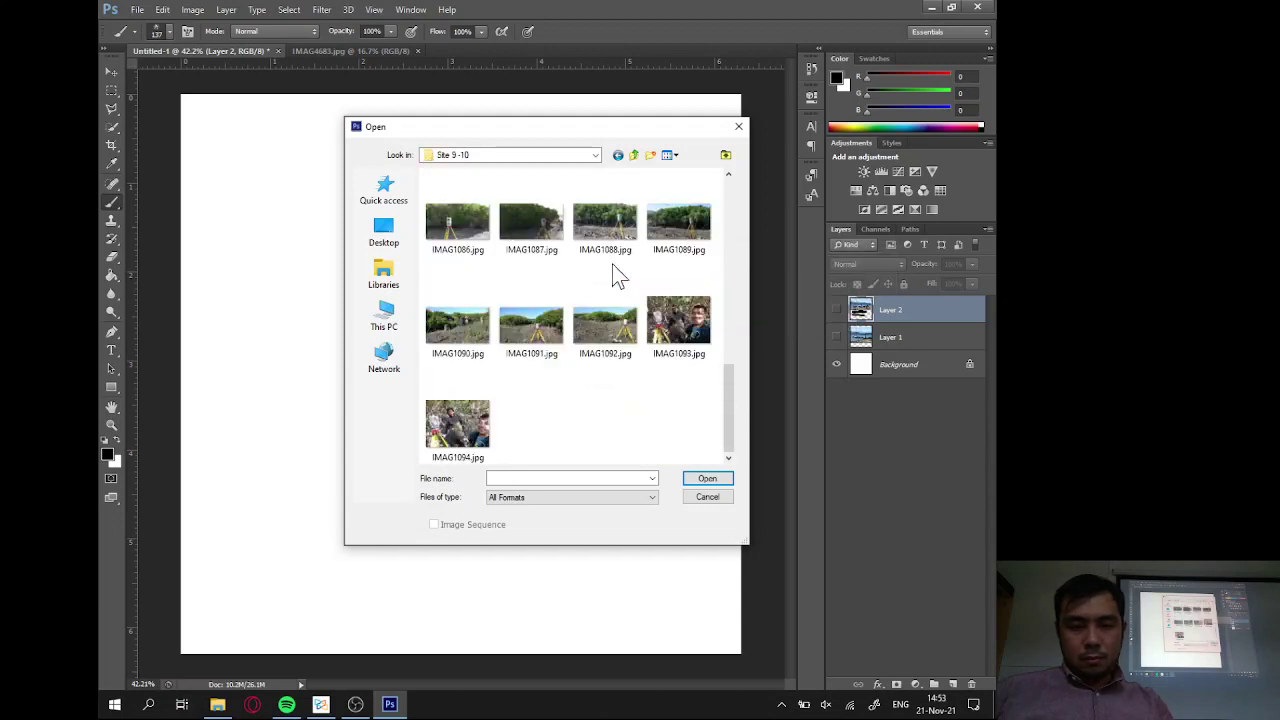
{"action": "left_click", "coordinate": [707, 340]}
{"action": "left_click", "coordinate": [722, 480]}
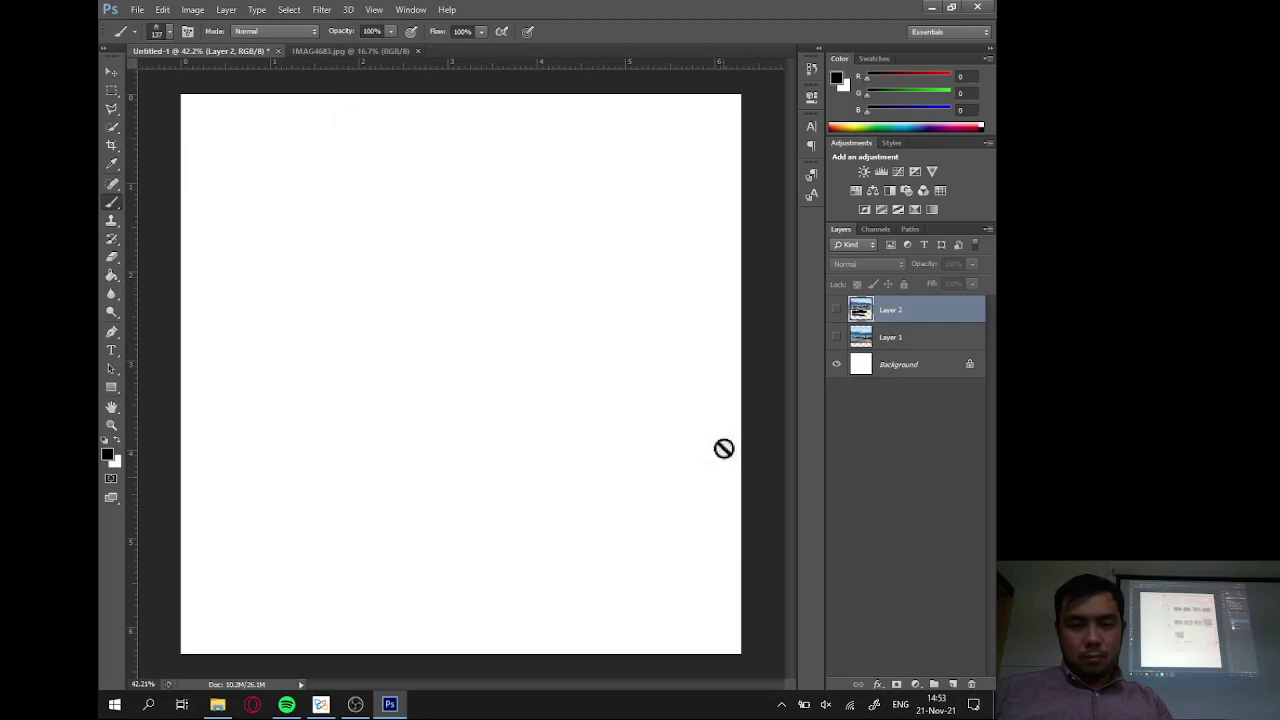
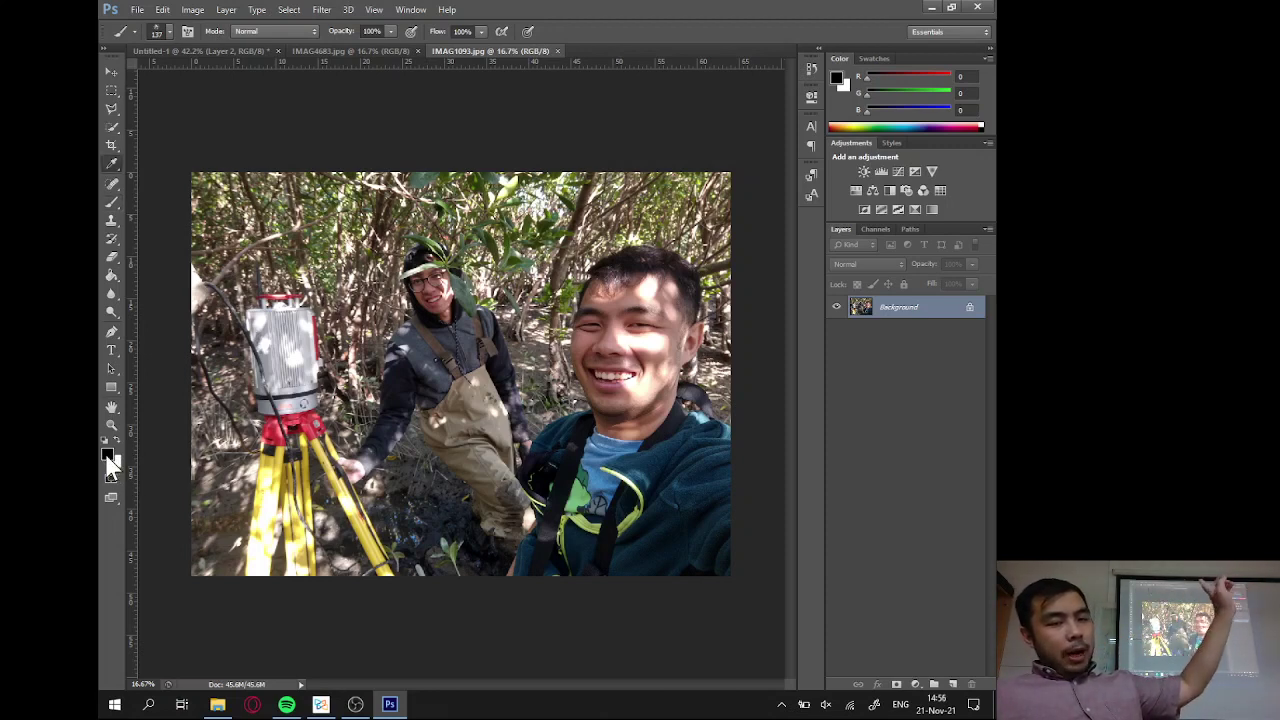
Try a blue in the foreground colour picker, then set the foreground colour to red, fc0101.
{"action": "left_click", "coordinate": [107, 455]}
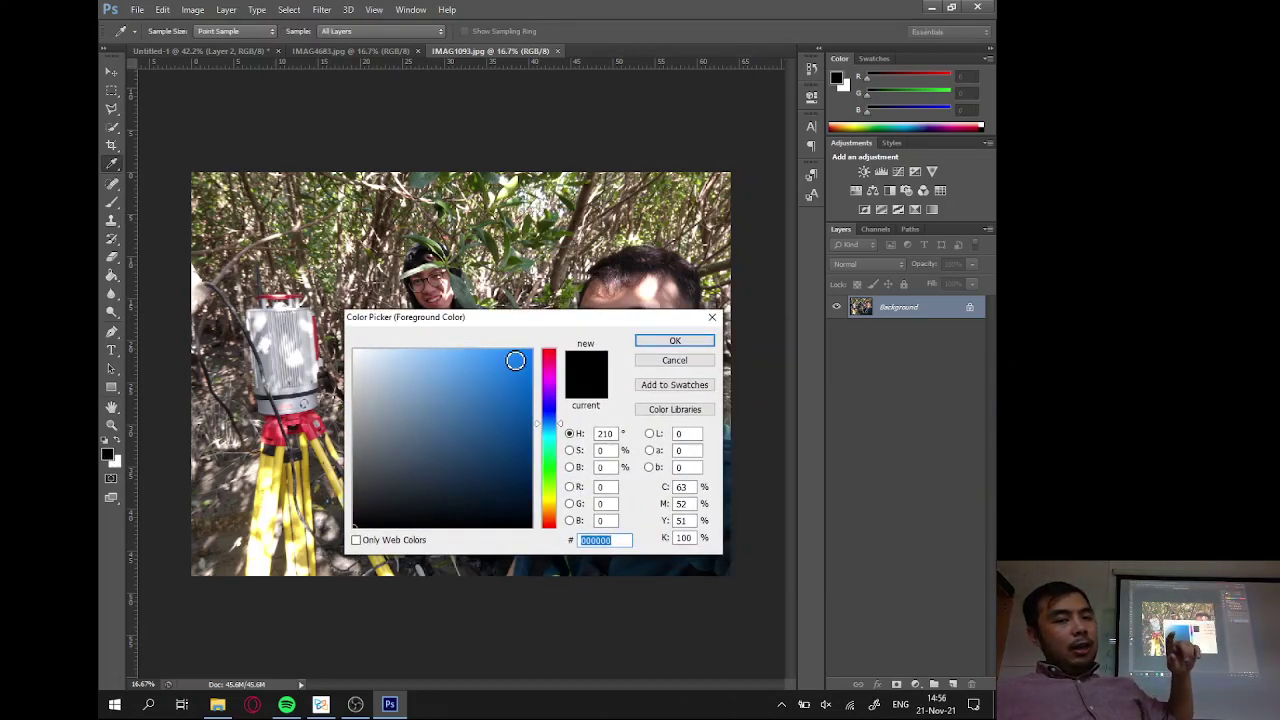
{"action": "left_click", "coordinate": [518, 356]}
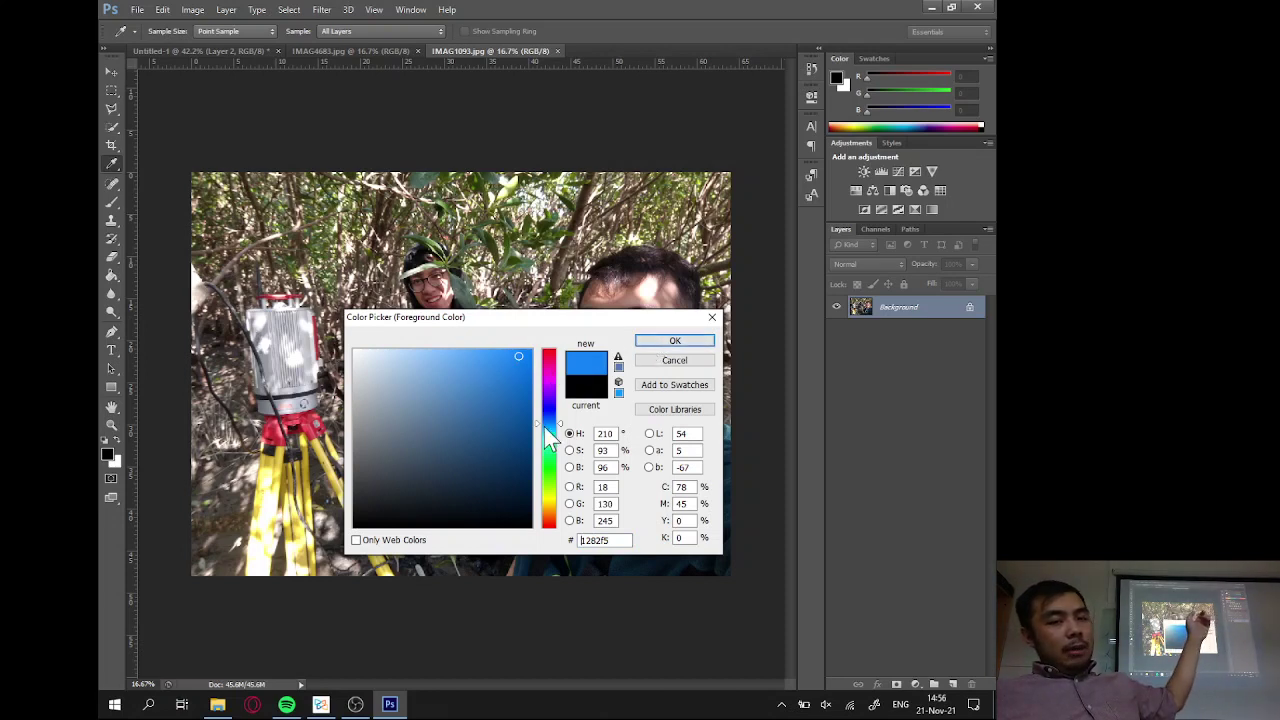
{"action": "left_click_drag", "start_coordinate": [548, 515], "coordinate": [559, 351]}
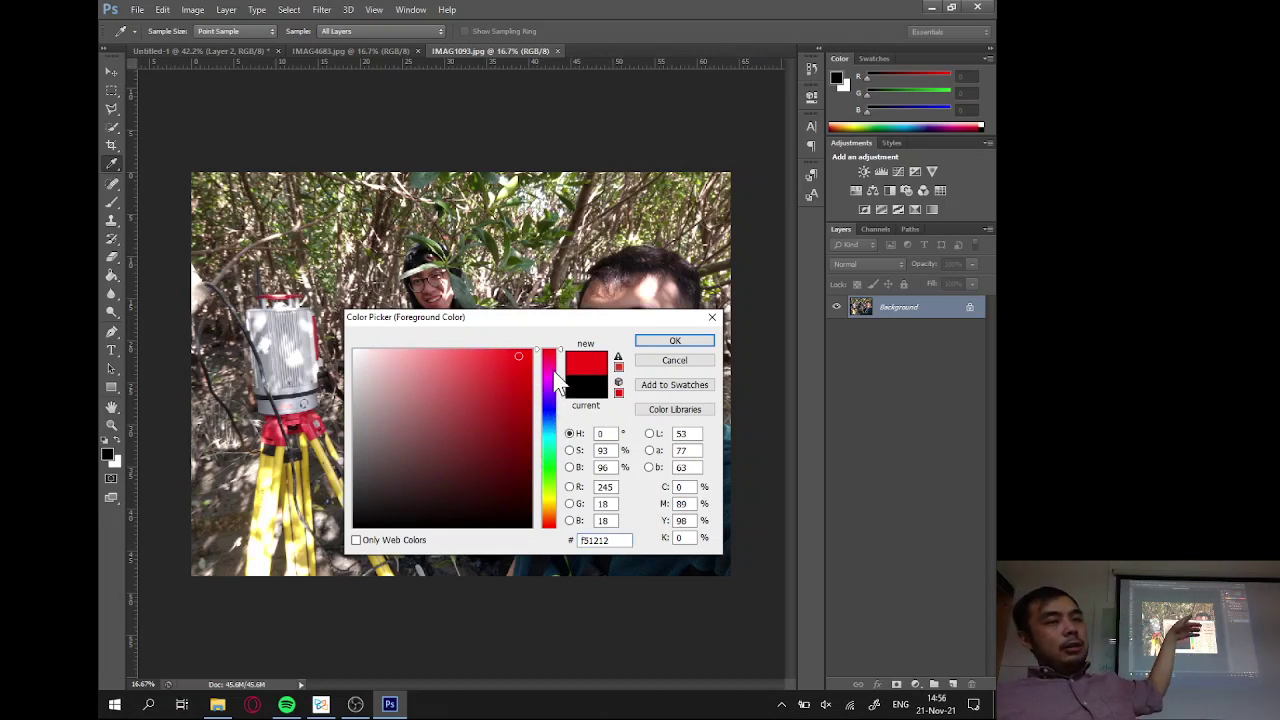
{"action": "mouse_move", "coordinate": [556, 369]}
{"action": "left_mouse_down"}
{"action": "mouse_move", "coordinate": [549, 480]}
{"action": "mouse_move", "coordinate": [560, 349]}
{"action": "left_mouse_up"}
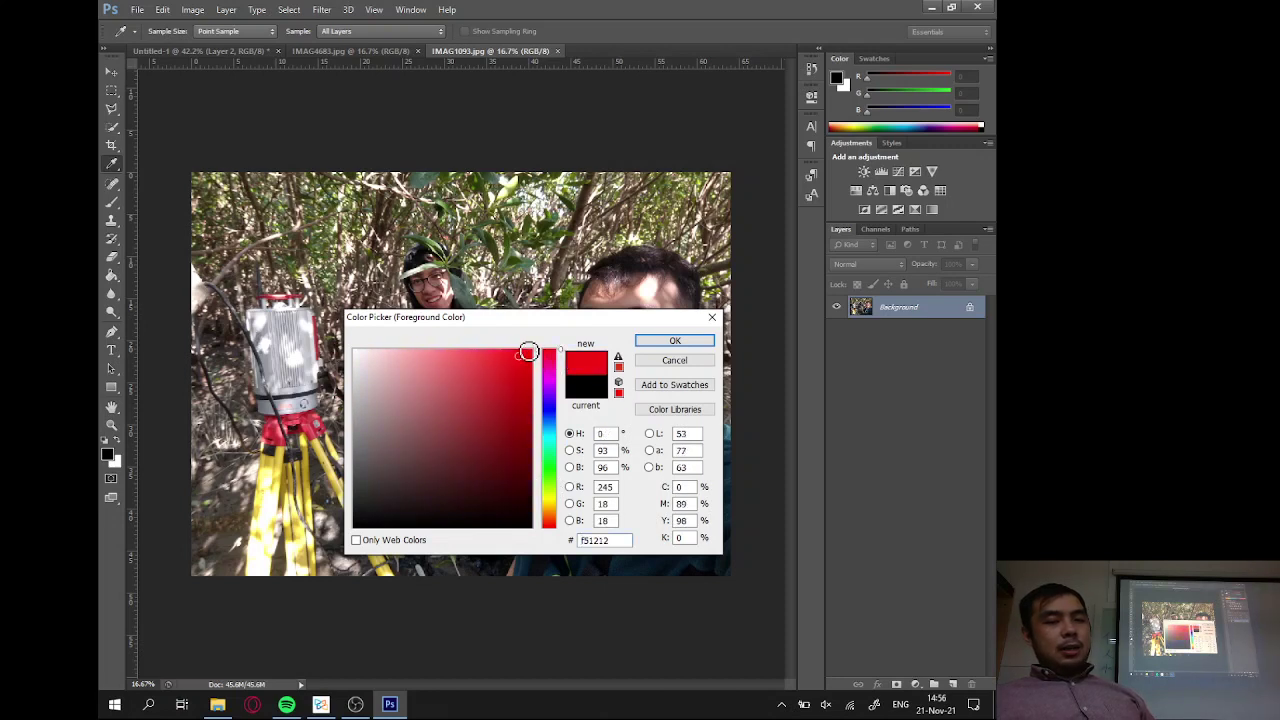
{"action": "left_click", "coordinate": [531, 352]}
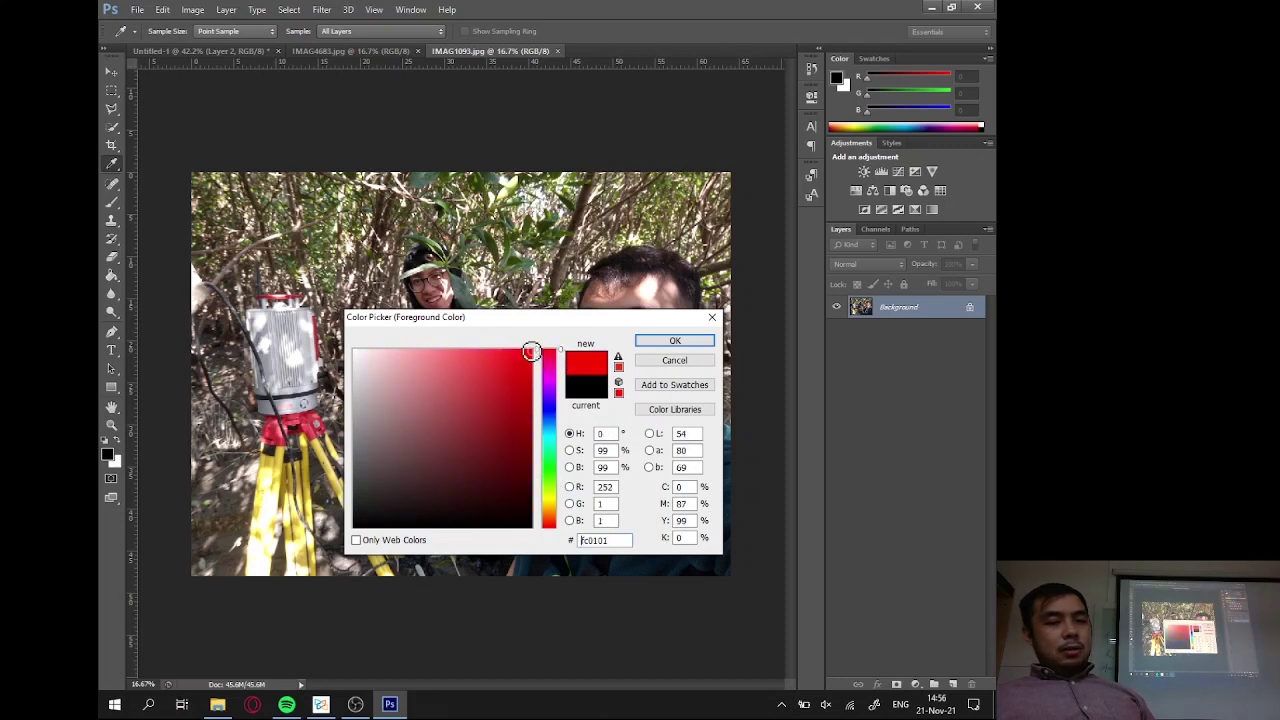
{"action": "left_click", "coordinate": [675, 341]}
Return to the Untitled-1 document with the Brush tool active and show Layer 2 again.
{"action": "key", "text": "b"}
{"action": "left_click", "coordinate": [243, 50]}
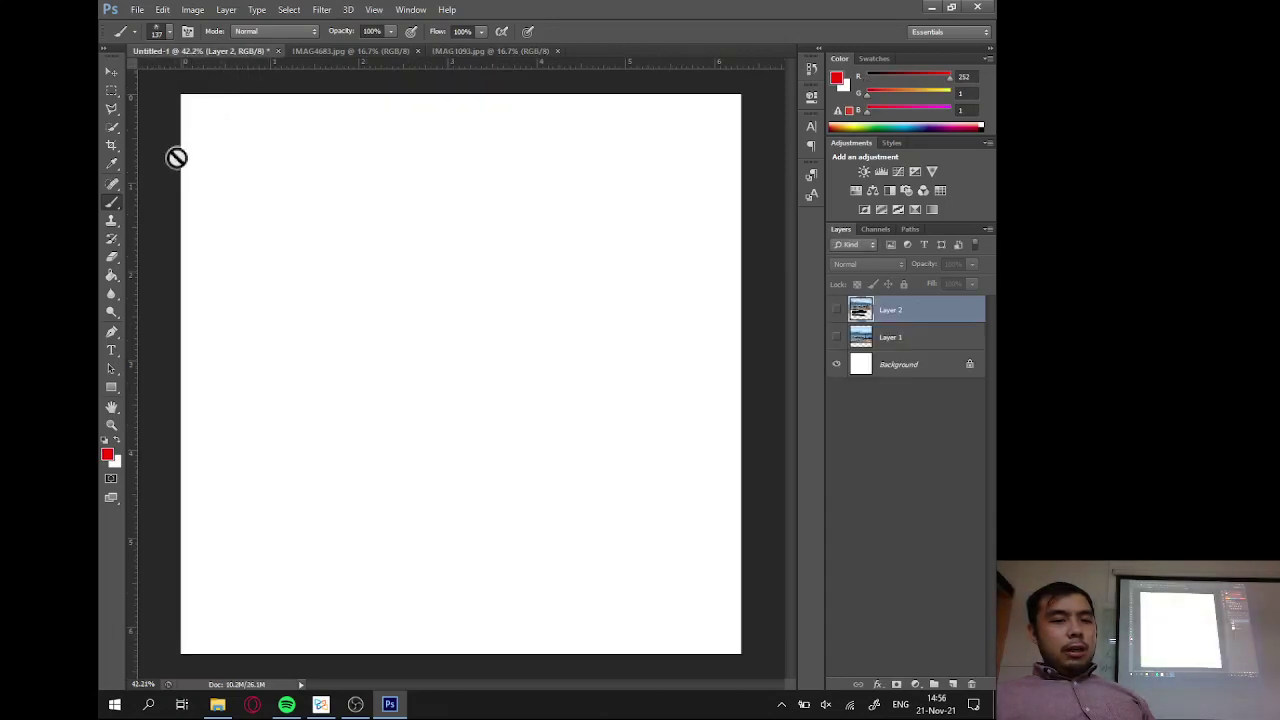
{"action": "left_click", "coordinate": [836, 310]}
Paint a large red patch beyond the end of the black strokes, undo it, and paint a smaller red patch there.
{"action": "mouse_move", "coordinate": [634, 524]}
{"action": "left_mouse_down"}
{"action": "mouse_move", "coordinate": [628, 557]}
{"action": "mouse_move", "coordinate": [684, 440]}
{"action": "mouse_move", "coordinate": [638, 572]}
{"action": "mouse_move", "coordinate": [660, 470]}
{"action": "mouse_move", "coordinate": [590, 560]}
{"action": "mouse_move", "coordinate": [590, 595]}
{"action": "mouse_move", "coordinate": [688, 595]}
{"action": "left_mouse_up"}
{"action": "key", "text": "ctrl+alt+z"}
{"action": "key", "text": "ctrl+alt+z"}
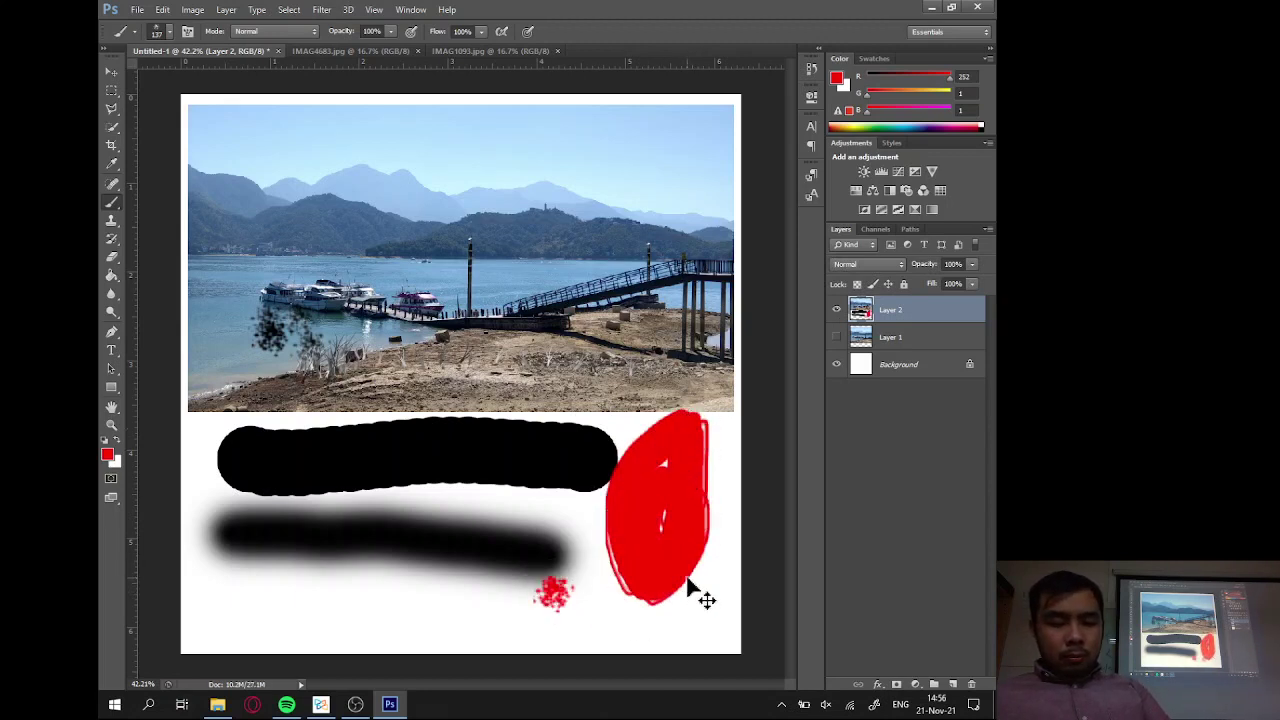
{"action": "key", "text": "ctrl+alt+z"}
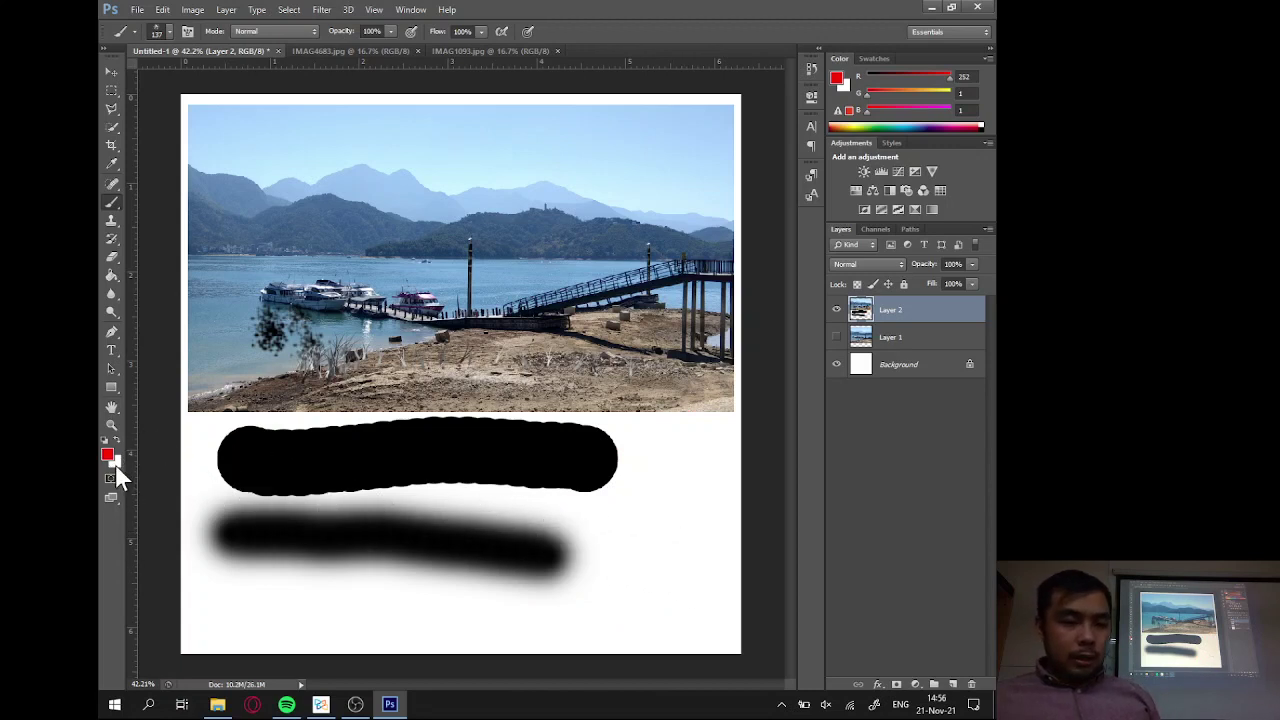
{"action": "left_click_drag", "start_coordinate": [645, 528], "coordinate": [653, 490]}
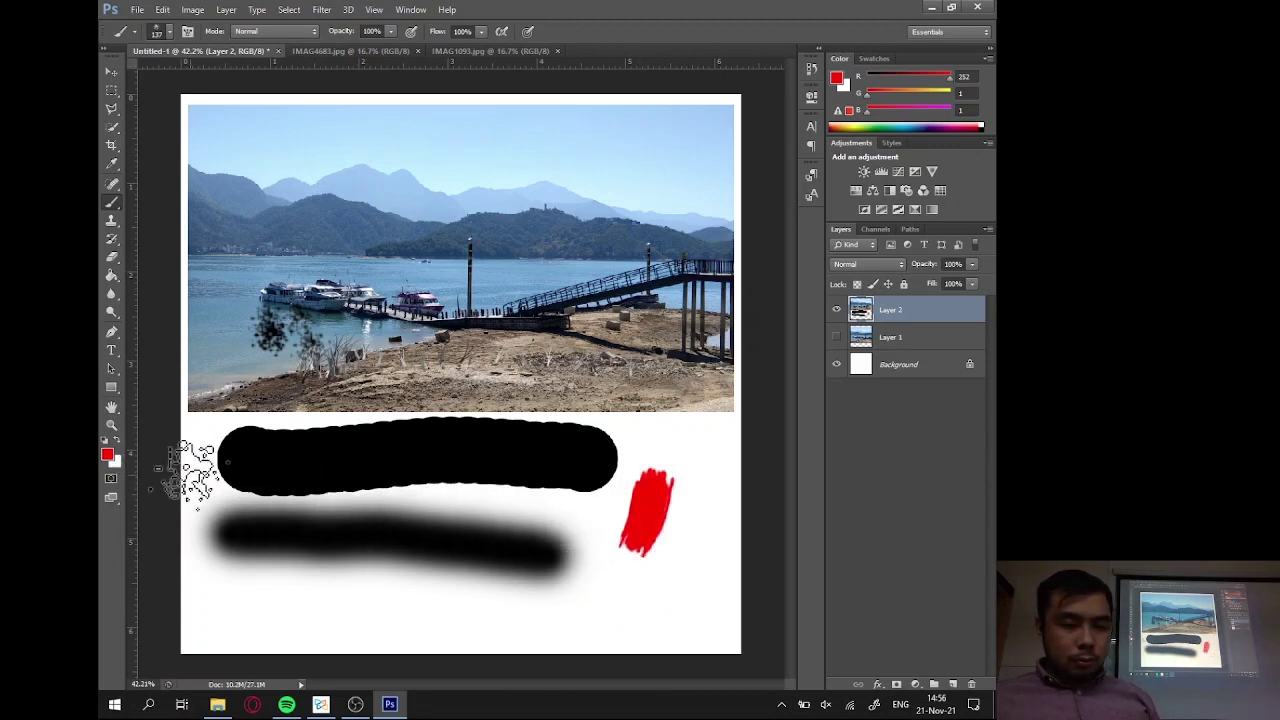
Set the foreground colour to bright green, 01fc1f.
{"action": "left_click", "coordinate": [108, 455]}
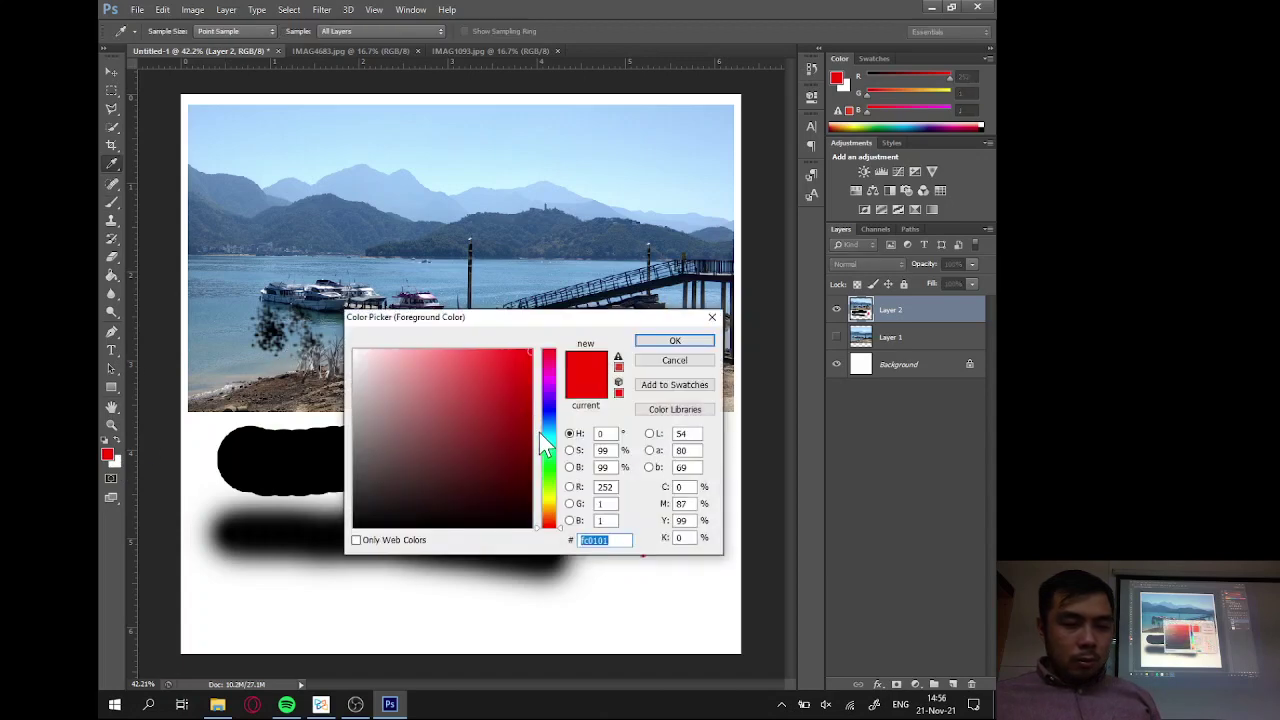
{"action": "left_click", "coordinate": [547, 465]}
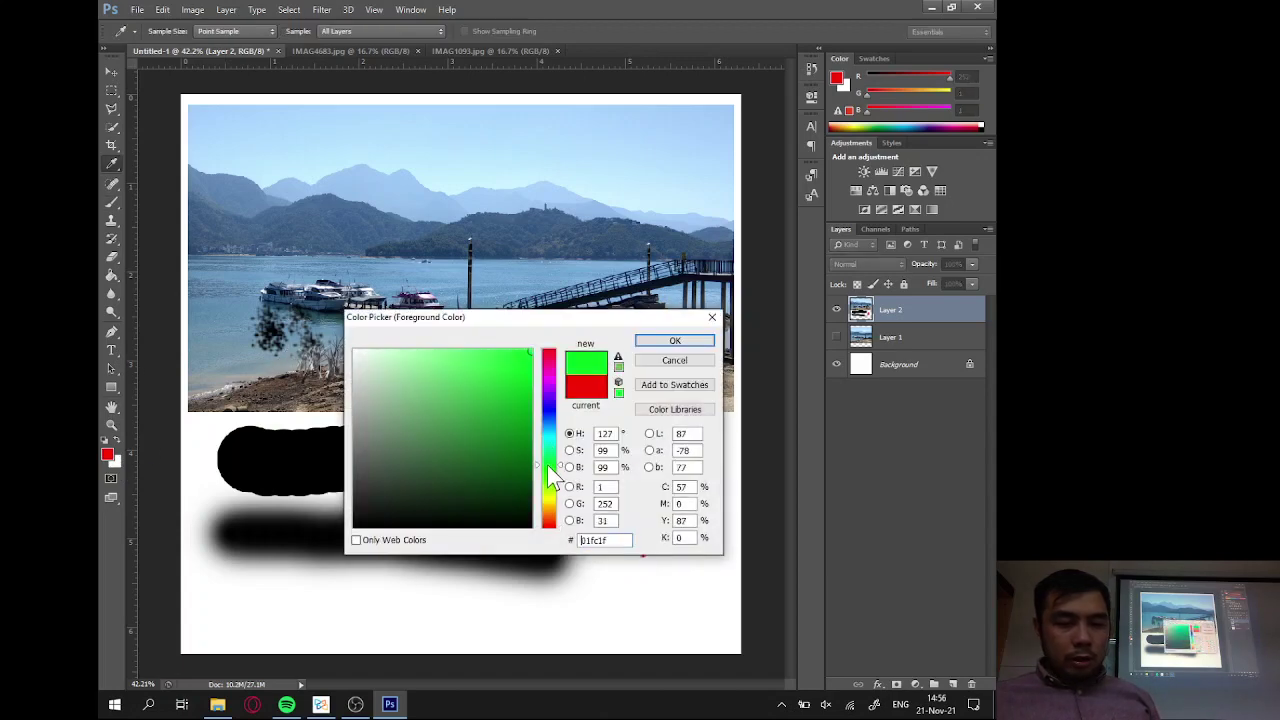
{"action": "left_click", "coordinate": [674, 341]}
Stamp four green spatter marks with the Brush tool around the red patch on Layer 2.
{"action": "key", "text": "b"}
{"action": "left_click", "coordinate": [615, 578]}
{"action": "left_click", "coordinate": [663, 585]}
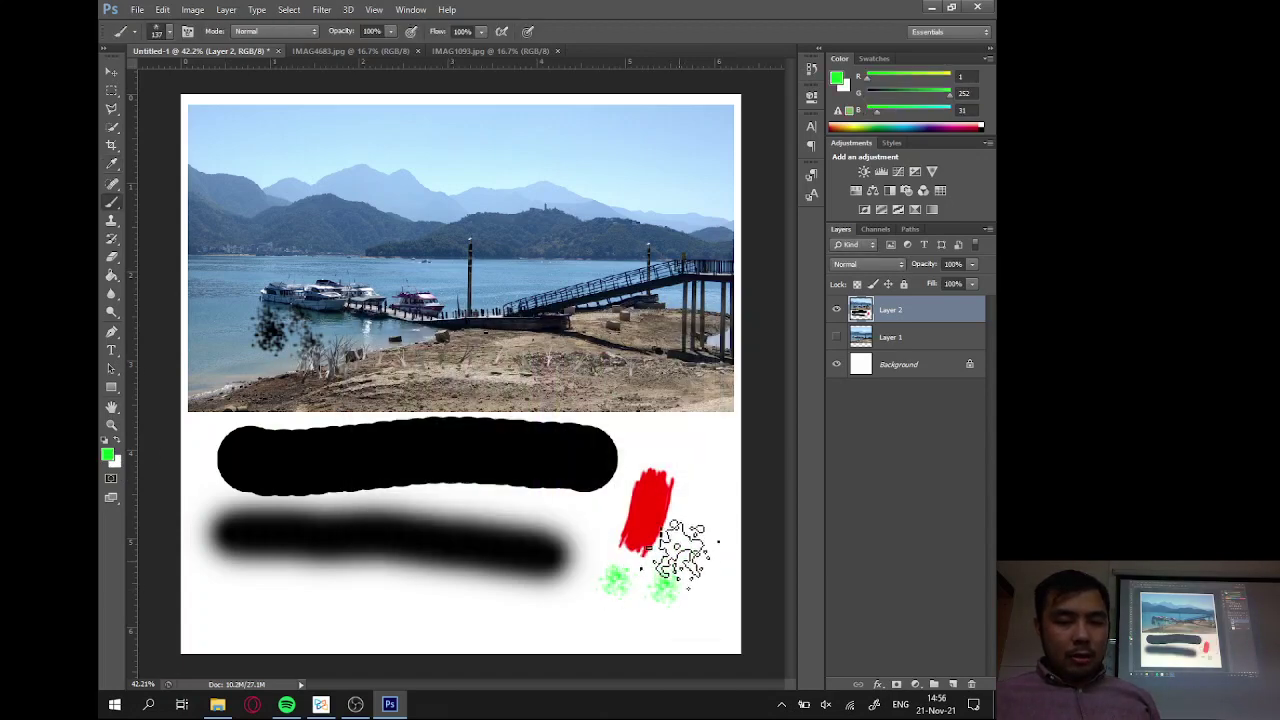
{"action": "left_click", "coordinate": [706, 487]}
{"action": "left_click", "coordinate": [680, 530]}
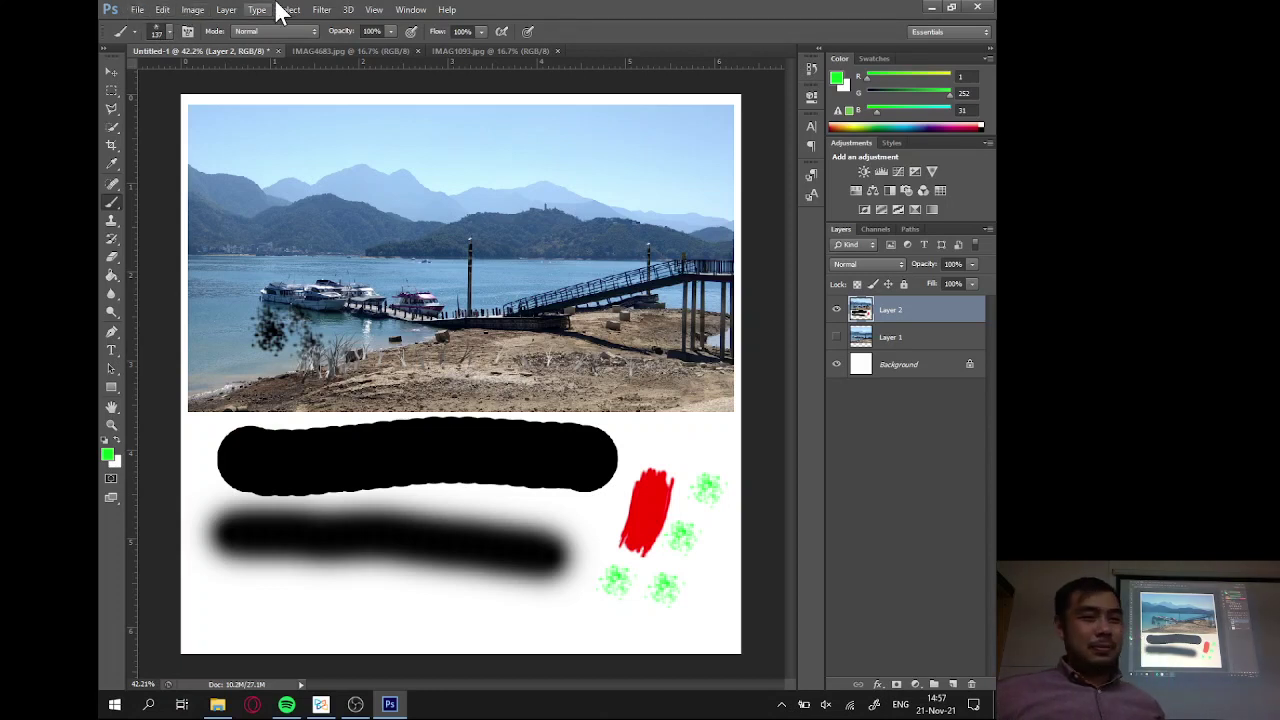
Activate the Clone Stamp tool in IMAG1093.jpg and try to stamp over the bright spot on the front man's forehead.
{"action": "left_click", "coordinate": [471, 53]}
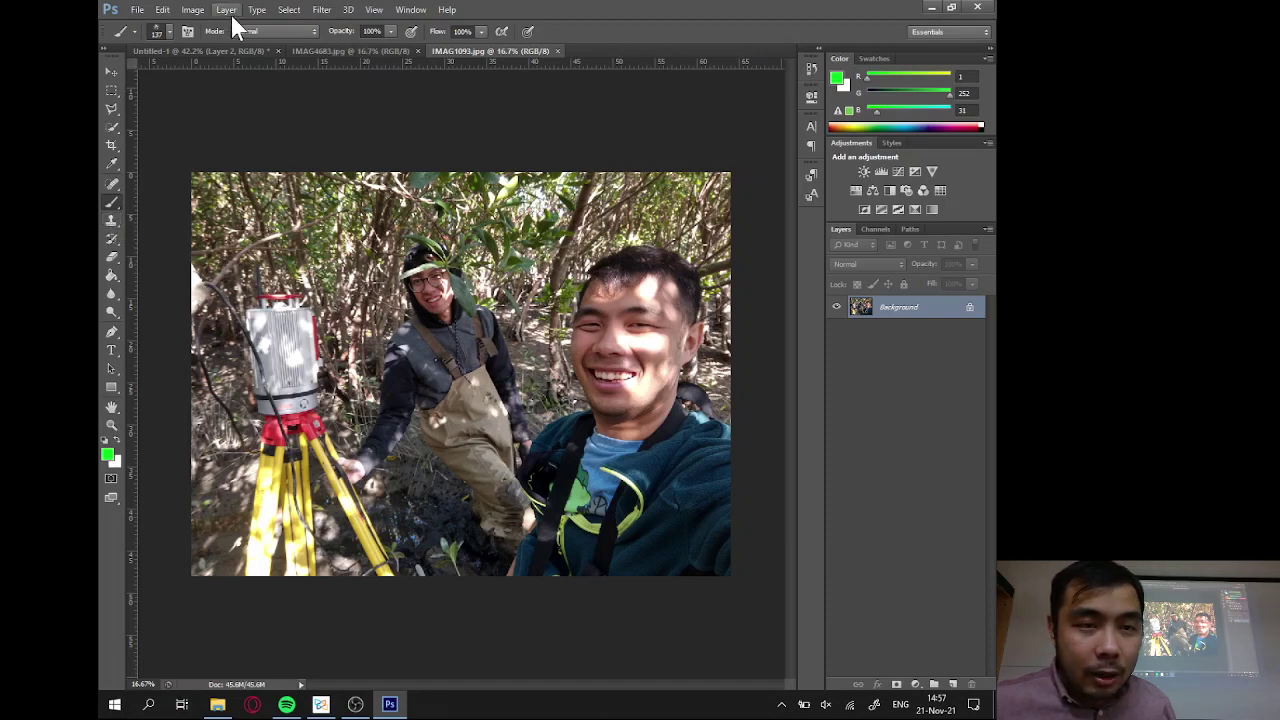
{"action": "right_click", "coordinate": [114, 224]}
{"action": "left_click", "coordinate": [155, 213]}
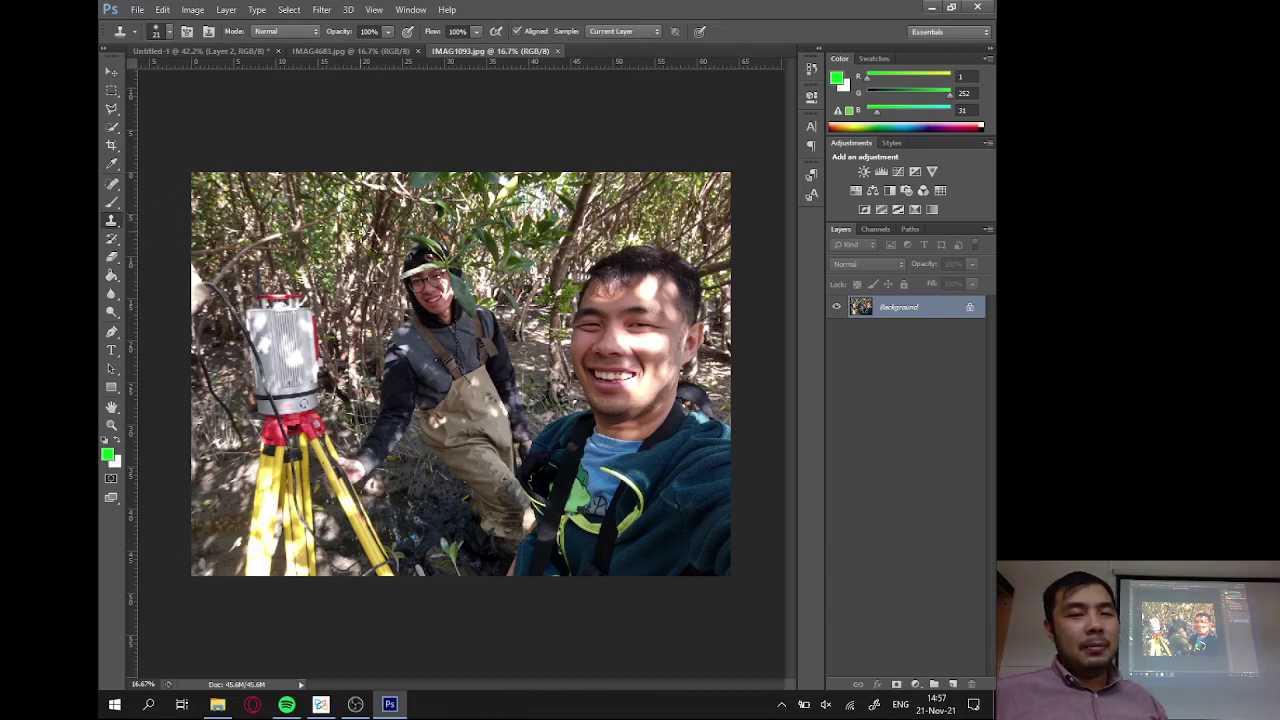
{"action": "left_click", "coordinate": [641, 293]}
{"action": "left_click", "coordinate": [548, 271]}
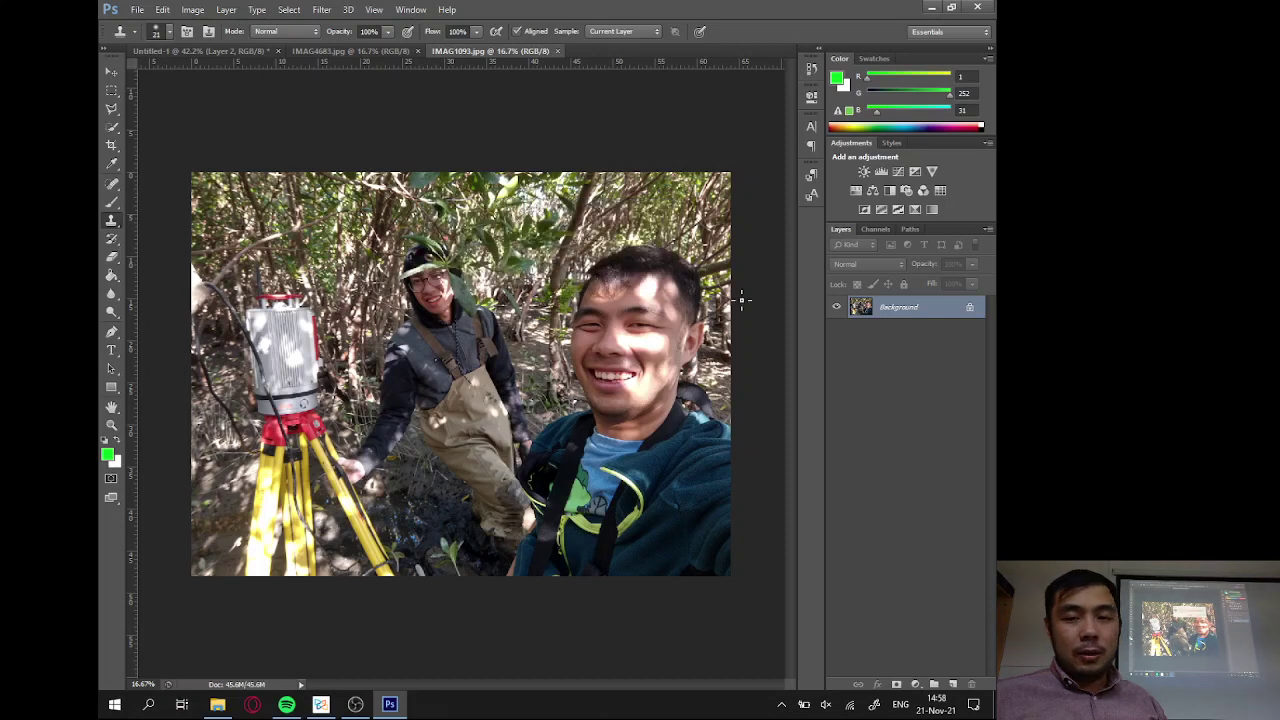
Convert the locked Background into a regular layer with the default settings and try the Clone Stamp on the forehead again.
{"action": "double_click", "coordinate": [935, 310]}
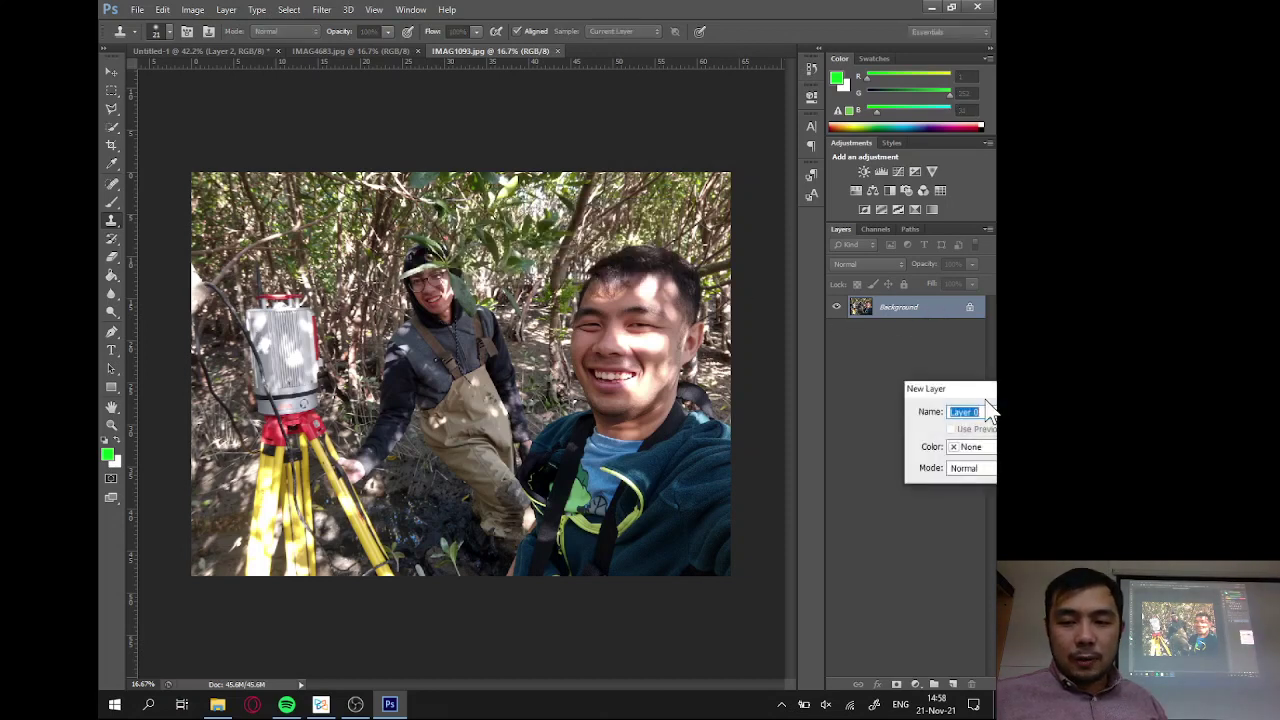
{"action": "left_click", "coordinate": [740, 375]}
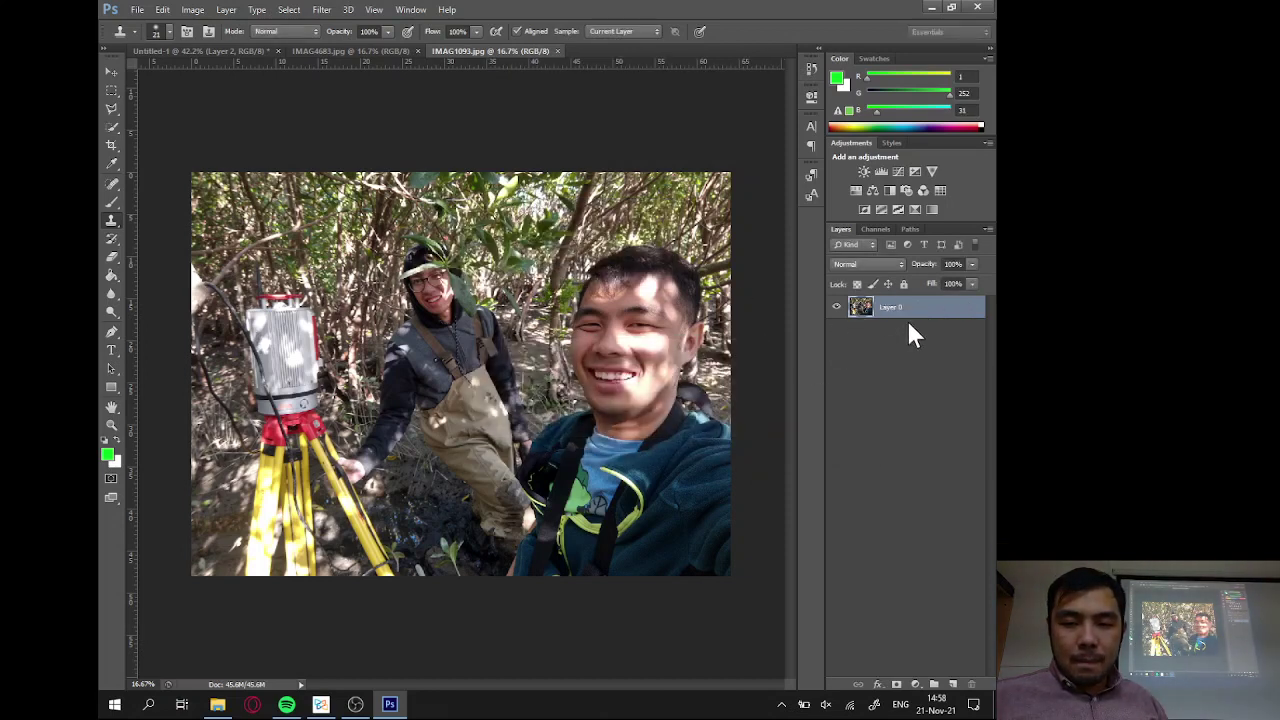
{"action": "left_click", "coordinate": [640, 291]}
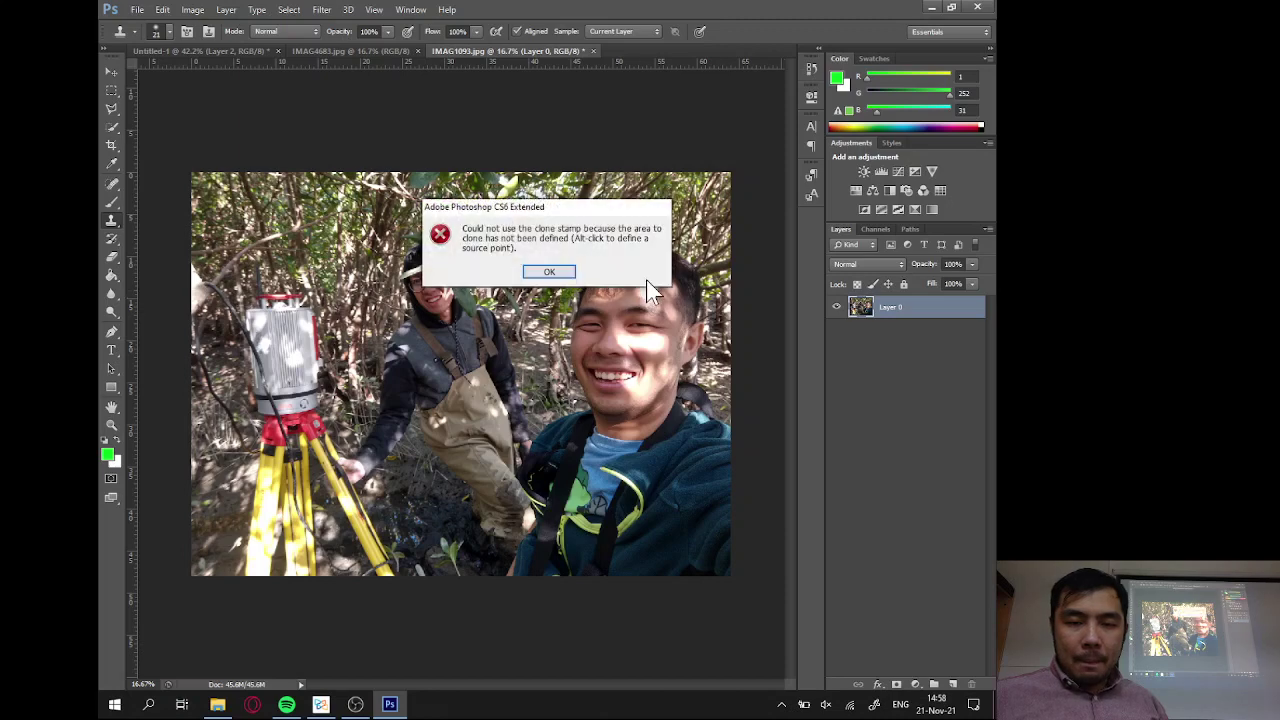
{"action": "left_click", "coordinate": [563, 276]}
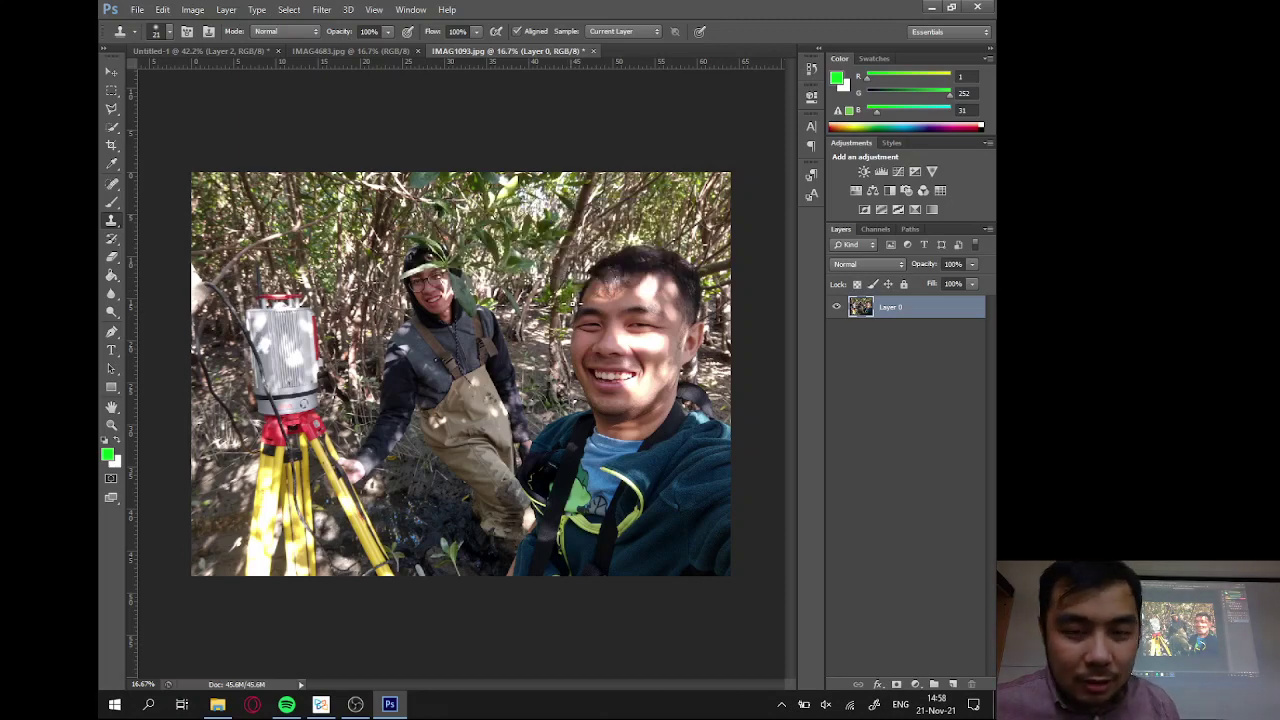
Sample the skin on the front man's forehead and enlarge the Clone Stamp brush to 494 px.
{"action": "key", "text": "alt"}
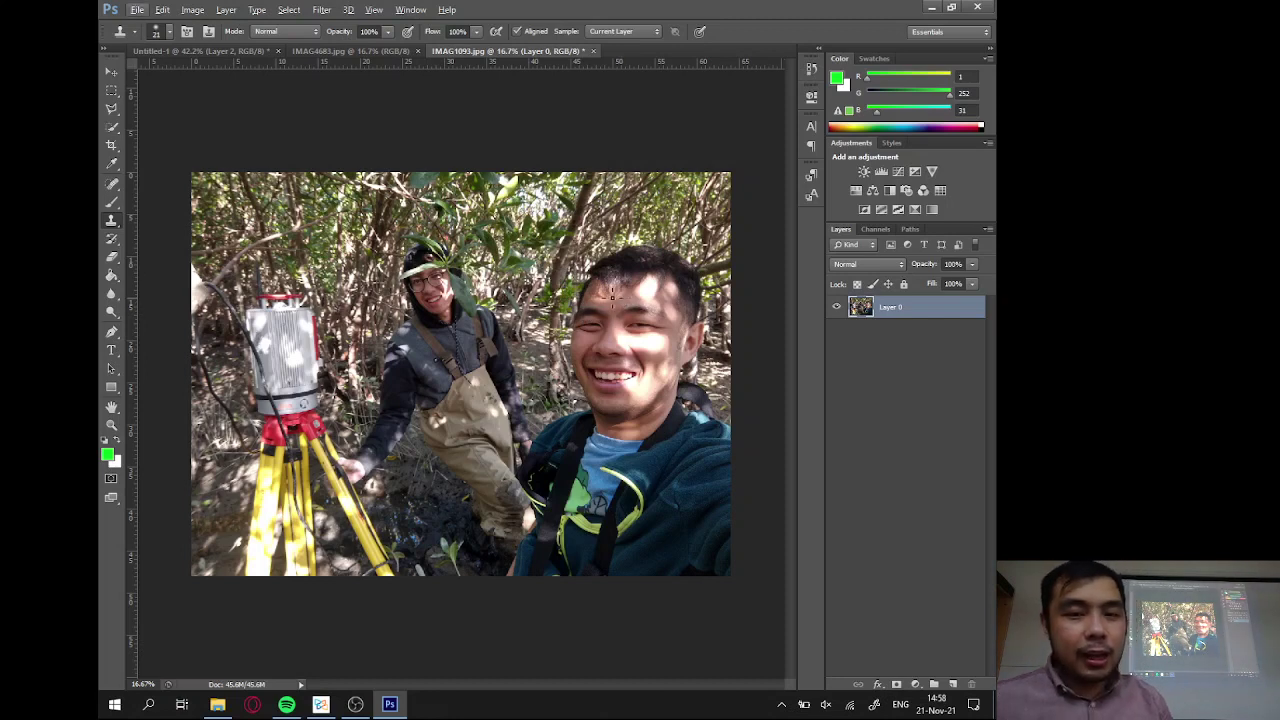
{"action": "left_click", "coordinate": [612, 298], "text": "alt"}
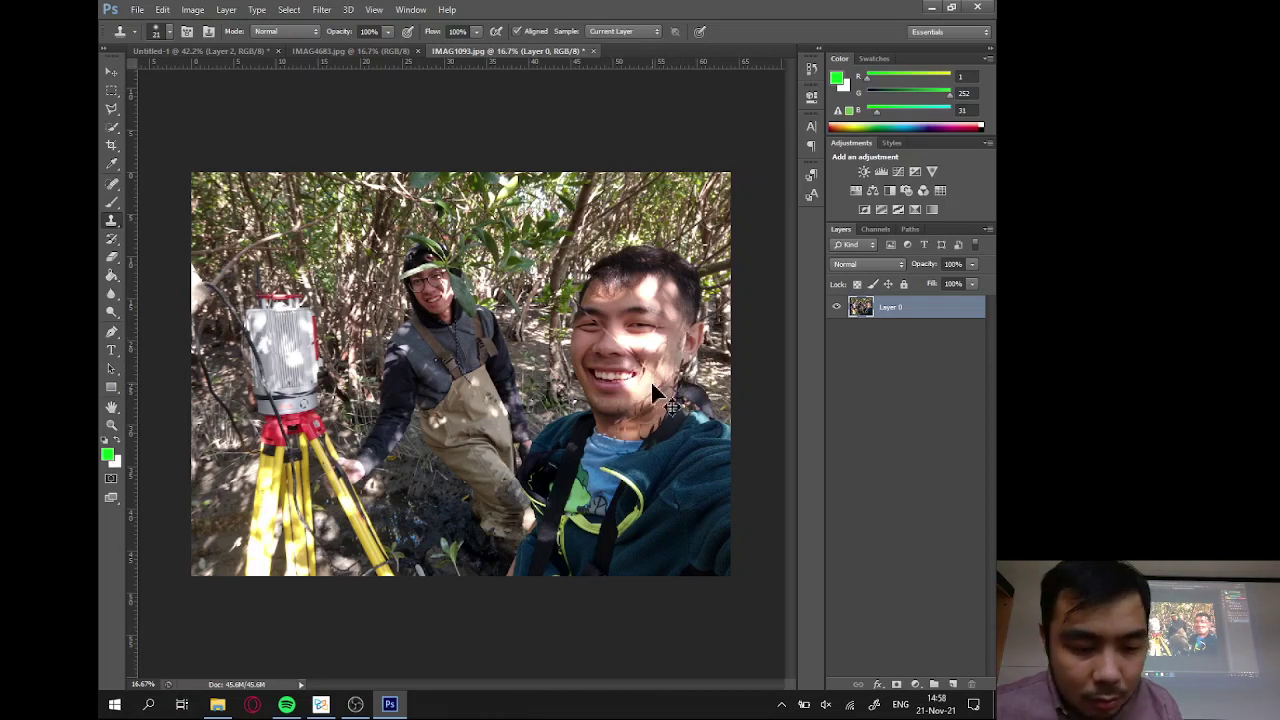
{"action": "left_click", "coordinate": [170, 32]}
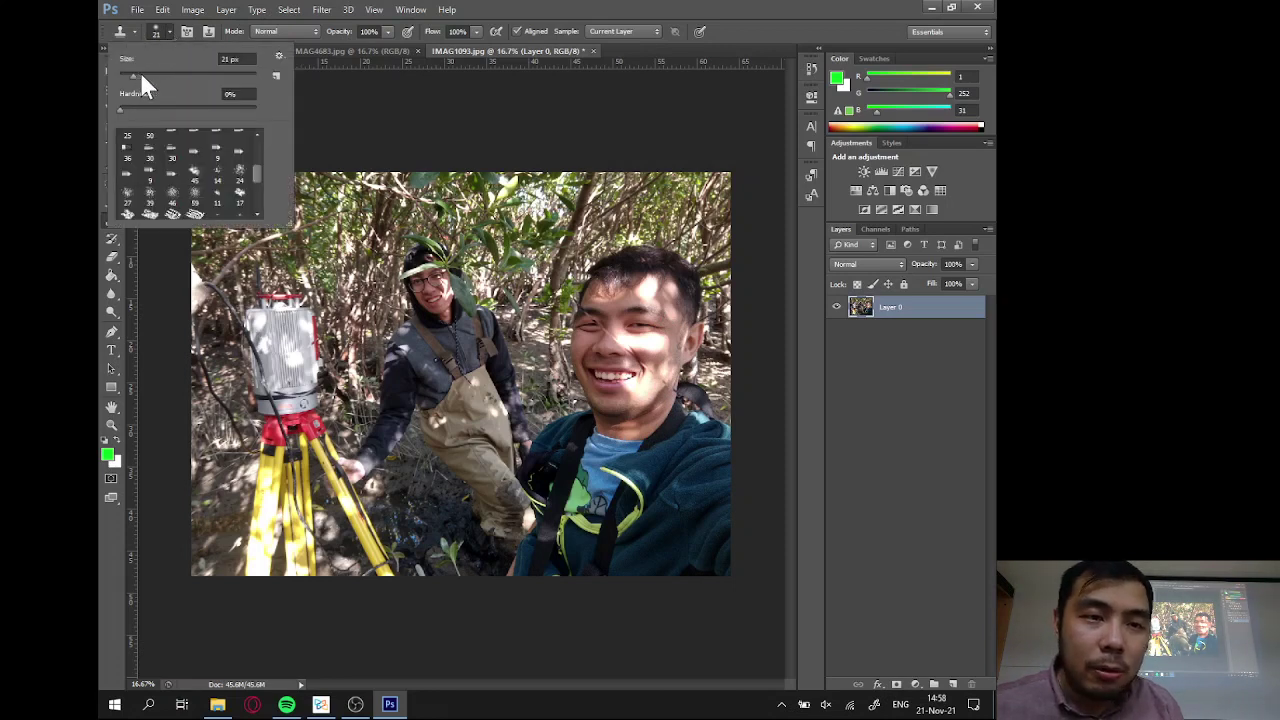
{"action": "key", "text": "Escape"}
{"action": "left_click", "coordinate": [169, 33]}
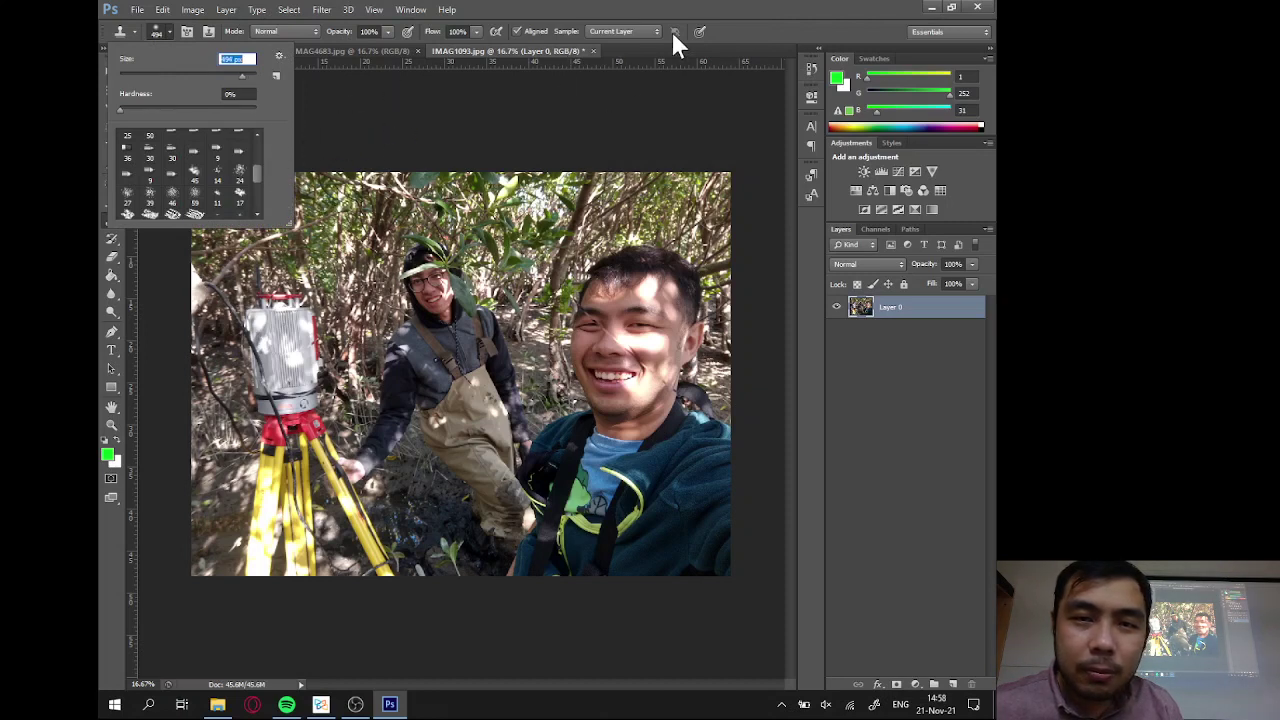
{"action": "key", "text": "Escape"}
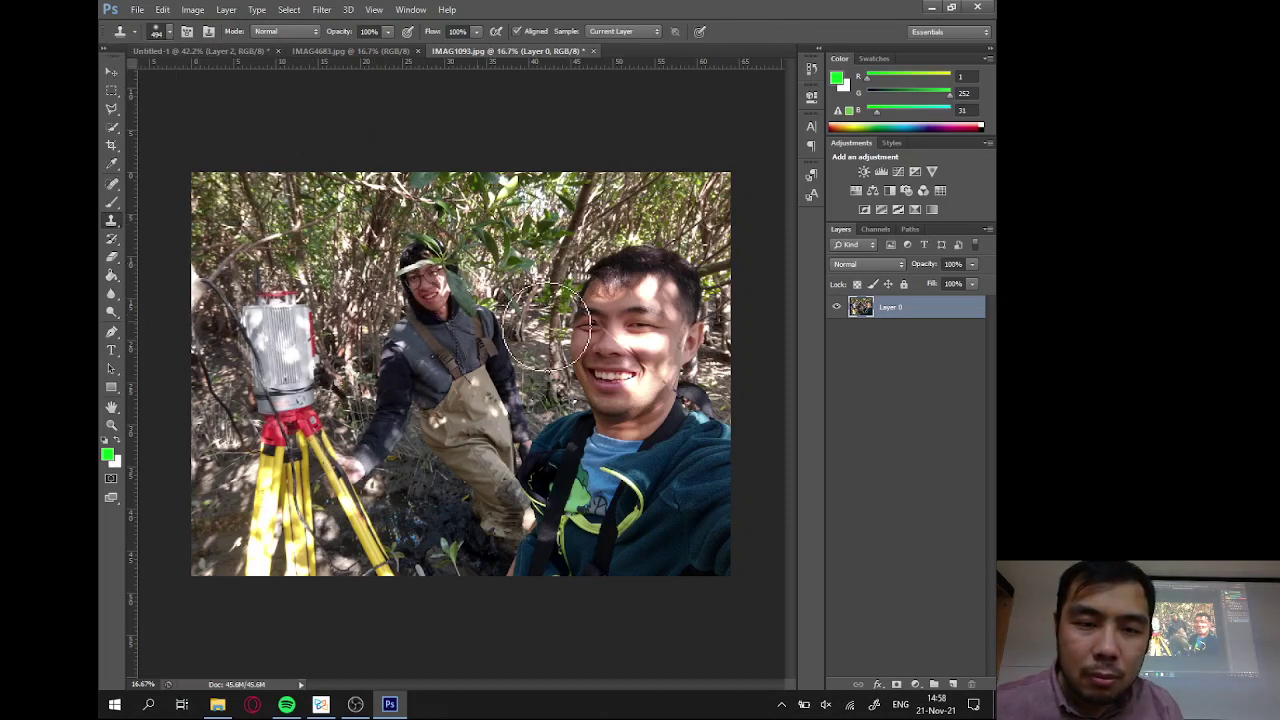
Sample the front man's forehead and clone his head and torso over the background man and the yellow tripod.
{"action": "left_click", "coordinate": [637, 297], "text": "alt"}
{"action": "mouse_move", "coordinate": [380, 270]}
{"action": "left_mouse_down"}
{"action": "mouse_move", "coordinate": [320, 300]}
{"action": "mouse_move", "coordinate": [300, 250]}
{"action": "mouse_move", "coordinate": [330, 420]}
{"action": "left_mouse_up"}
{"action": "mouse_move", "coordinate": [305, 228]}
{"action": "left_mouse_down"}
{"action": "mouse_move", "coordinate": [257, 425]}
{"action": "mouse_move", "coordinate": [350, 265]}
{"action": "mouse_move", "coordinate": [302, 480]}
{"action": "mouse_move", "coordinate": [372, 265]}
{"action": "mouse_move", "coordinate": [262, 425]}
{"action": "mouse_move", "coordinate": [412, 285]}
{"action": "mouse_move", "coordinate": [267, 400]}
{"action": "mouse_move", "coordinate": [372, 345]}
{"action": "mouse_move", "coordinate": [327, 425]}
{"action": "mouse_move", "coordinate": [292, 370]}
{"action": "mouse_move", "coordinate": [360, 265]}
{"action": "mouse_move", "coordinate": [340, 322]}
{"action": "mouse_move", "coordinate": [322, 232]}
{"action": "mouse_move", "coordinate": [377, 255]}
{"action": "mouse_move", "coordinate": [435, 250]}
{"action": "mouse_move", "coordinate": [412, 355]}
{"action": "mouse_move", "coordinate": [334, 212]}
{"action": "mouse_move", "coordinate": [365, 308]}
{"action": "mouse_move", "coordinate": [277, 305]}
{"action": "mouse_move", "coordinate": [332, 222]}
{"action": "mouse_move", "coordinate": [322, 335]}
{"action": "mouse_move", "coordinate": [396, 357]}
{"action": "mouse_move", "coordinate": [377, 368]}
{"action": "mouse_move", "coordinate": [310, 490]}
{"action": "left_mouse_up"}
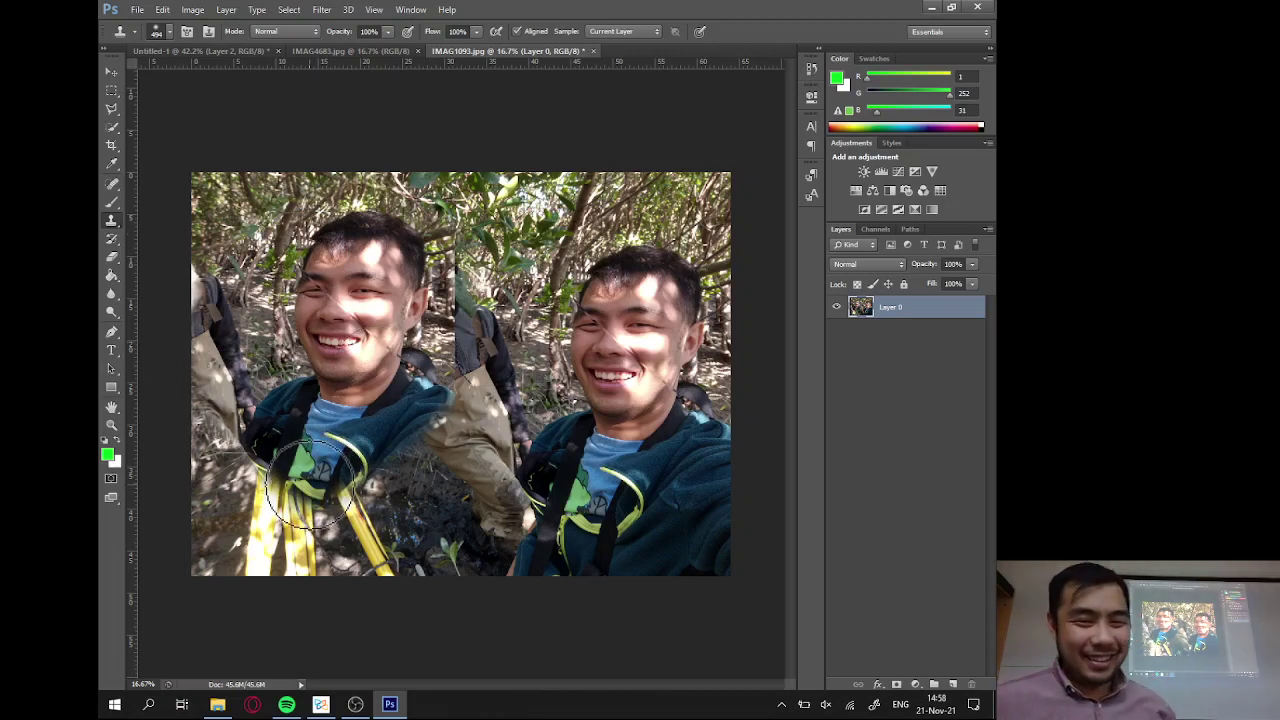
Undo all the cloned strokes of the front man in IMAG1093.jpg.
{"action": "key", "text": "ctrl+alt+z"}
{"action": "key", "text": "ctrl+alt+z"}
{"action": "key", "text": "ctrl+alt+z"}
{"action": "key", "text": "ctrl+alt+z"}
{"action": "key", "text": "ctrl+alt+z"}
{"action": "key", "text": "ctrl+alt+z"}
{"action": "key", "text": "ctrl+alt+z"}
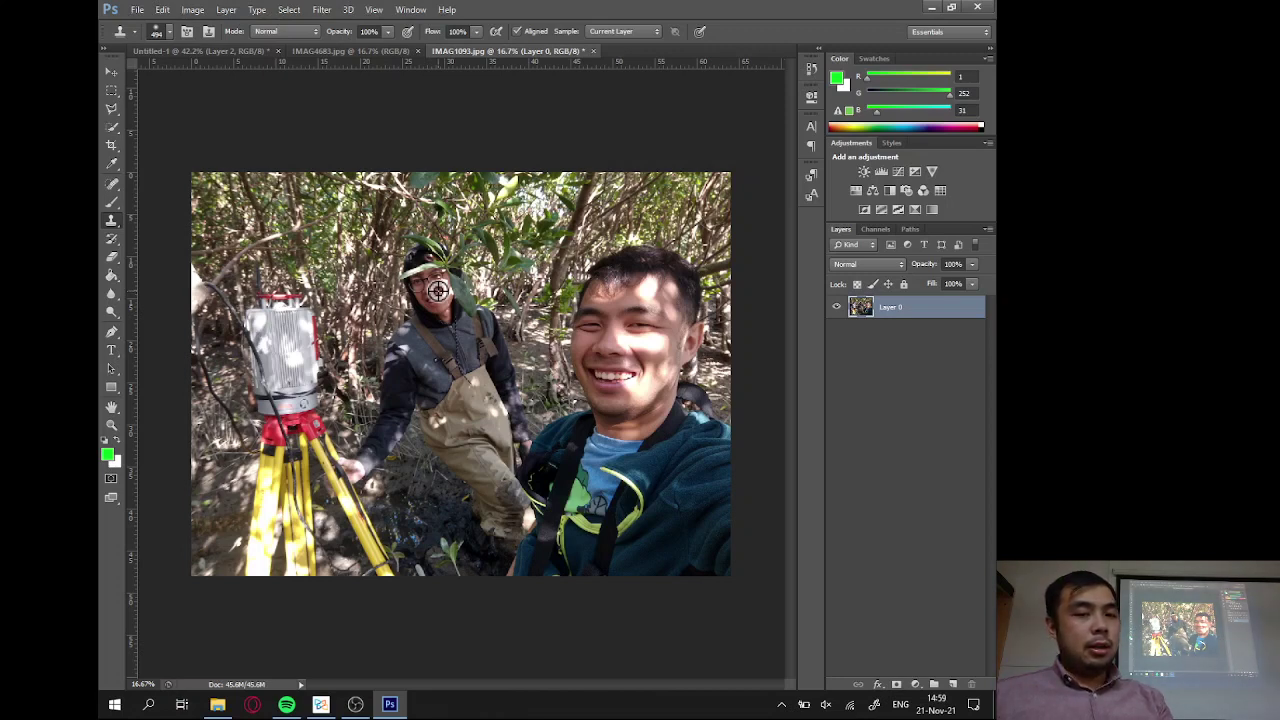
{"action": "key", "text": "ctrl+alt+z"}
{"action": "key", "text": "ctrl+alt+z"}
{"action": "key", "text": "ctrl+alt+z"}
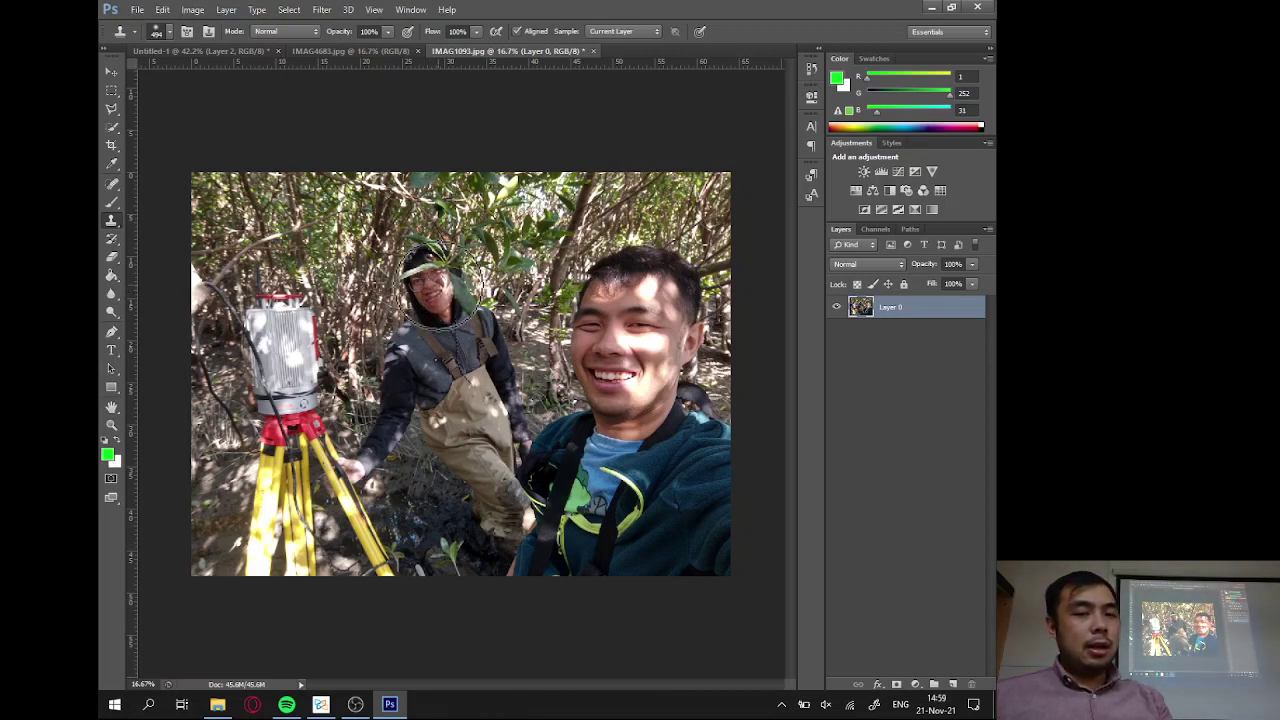
Enlarge the Clone Stamp brush to 4304 px to try it over the photo.
{"action": "left_click", "coordinate": [167, 30]}
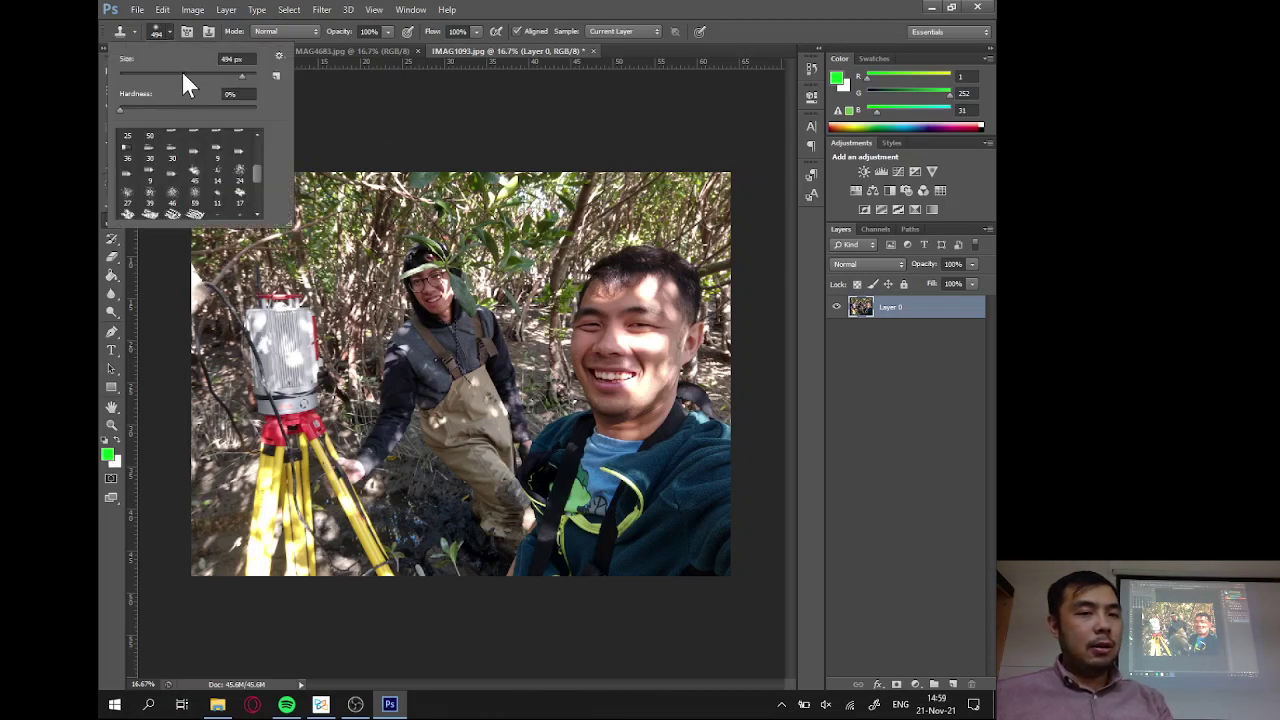
{"action": "left_click_drag", "start_coordinate": [246, 77], "coordinate": [251, 75]}
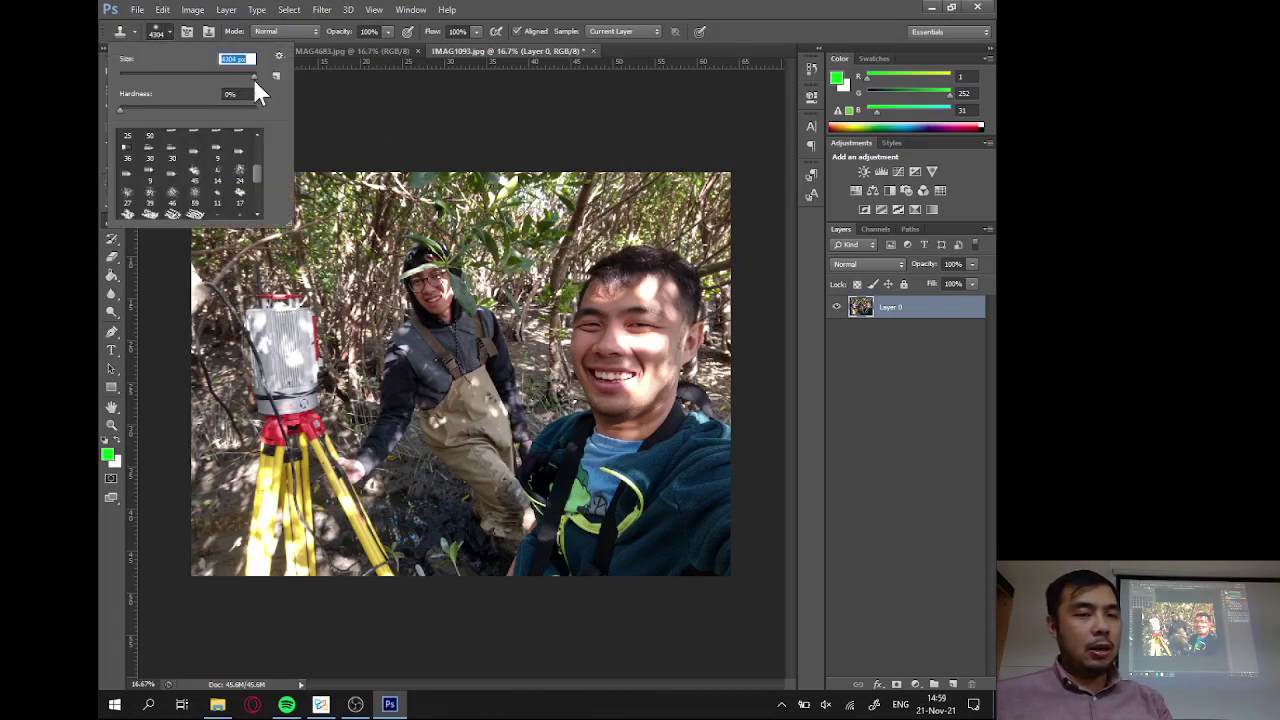
{"action": "left_click", "coordinate": [731, 14]}
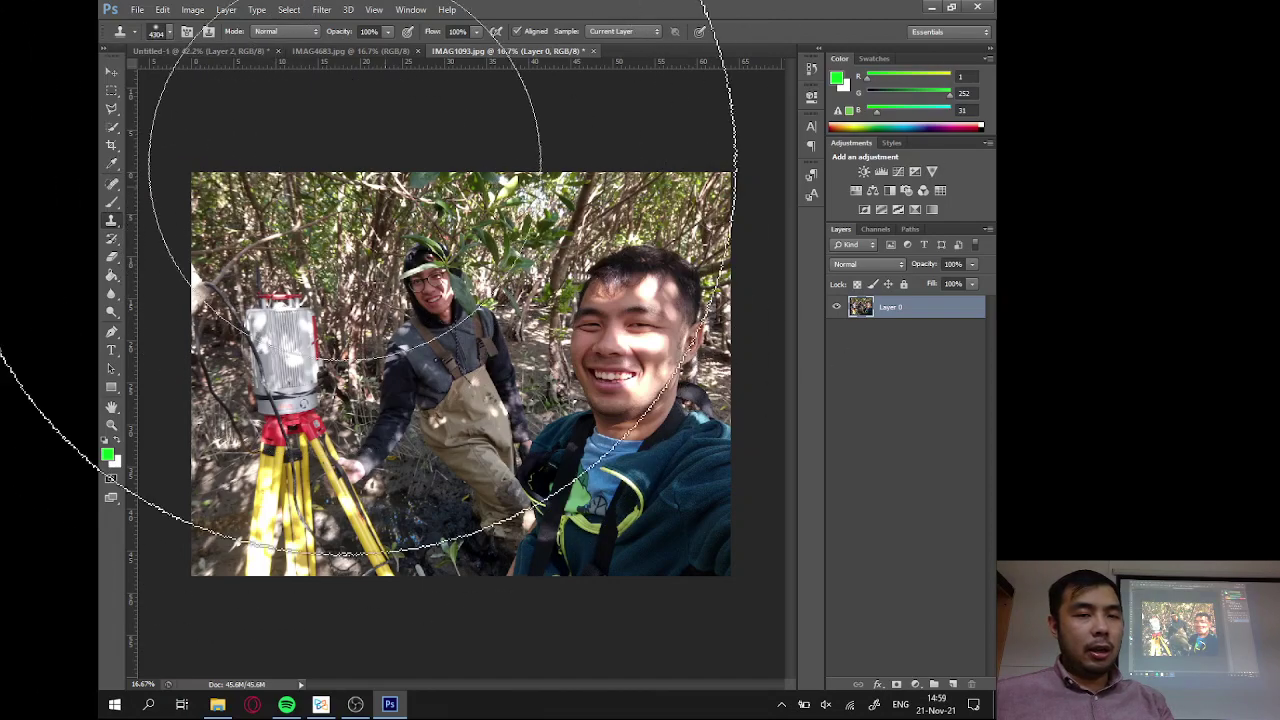
Reduce the Clone Stamp brush size to 400 px.
{"action": "left_click", "coordinate": [172, 34]}
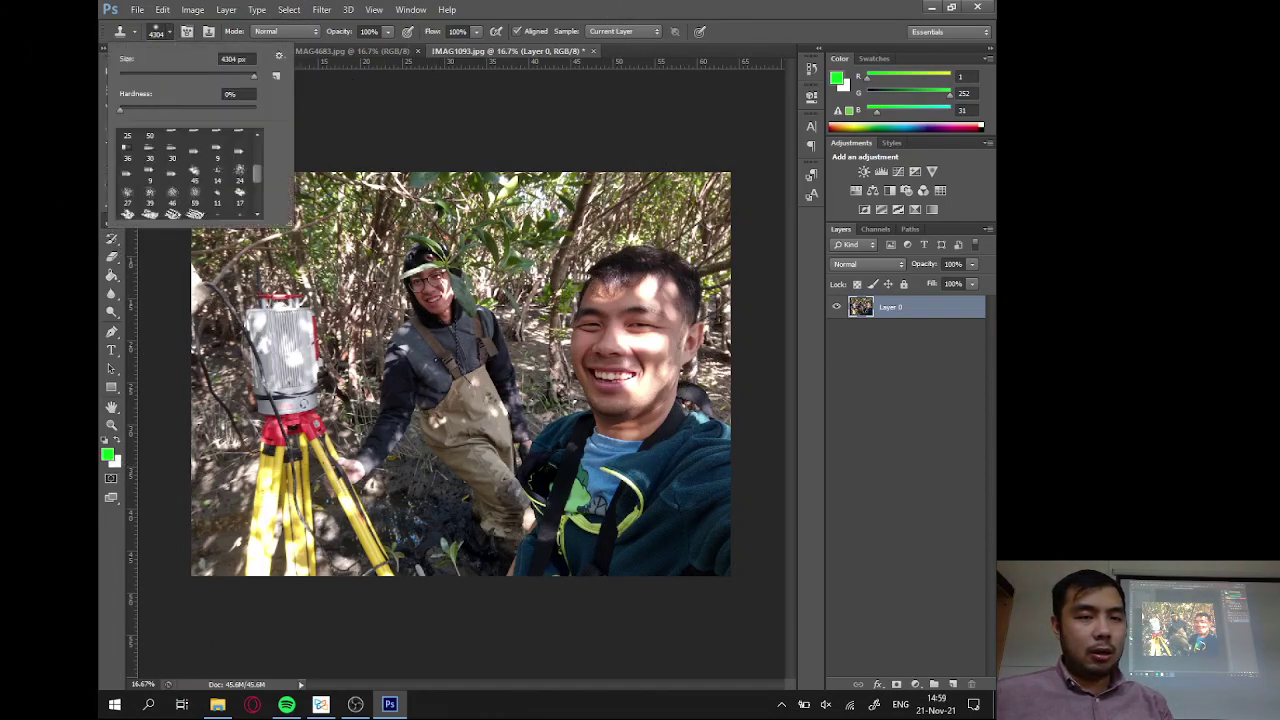
{"action": "left_click", "coordinate": [228, 74]}
{"action": "left_click", "coordinate": [549, 14]}
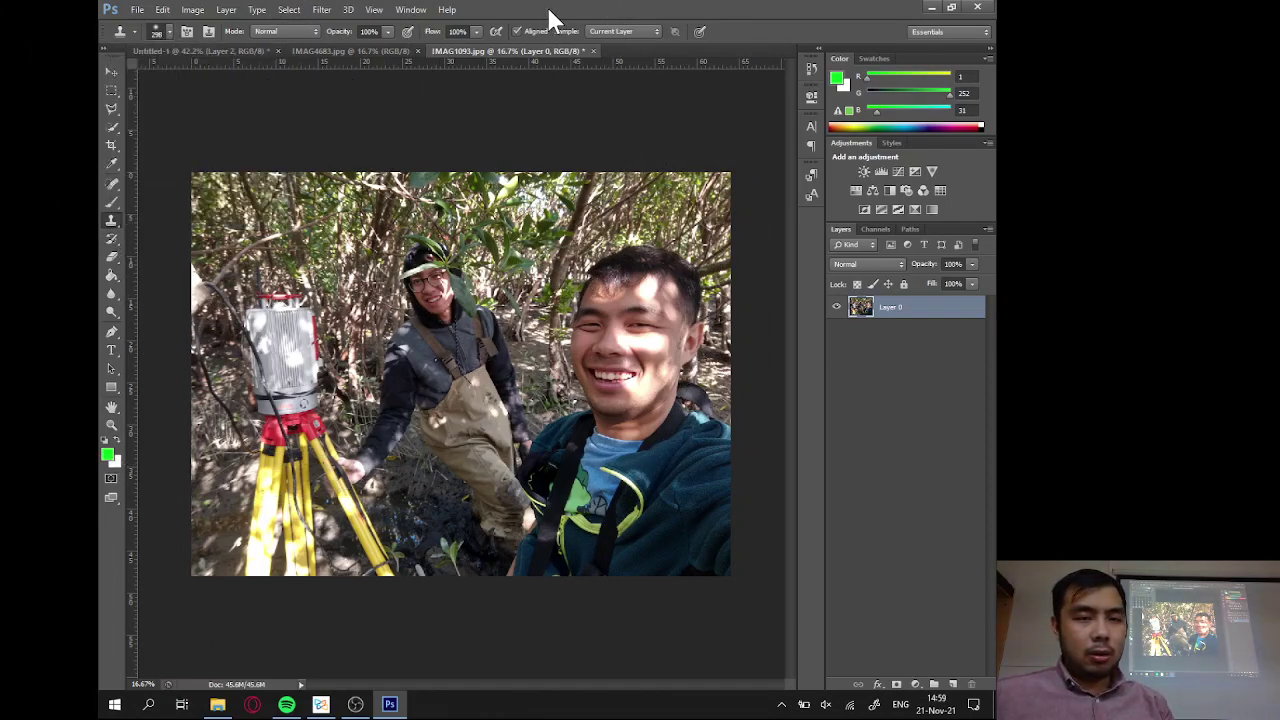
{"action": "left_click", "coordinate": [170, 32]}
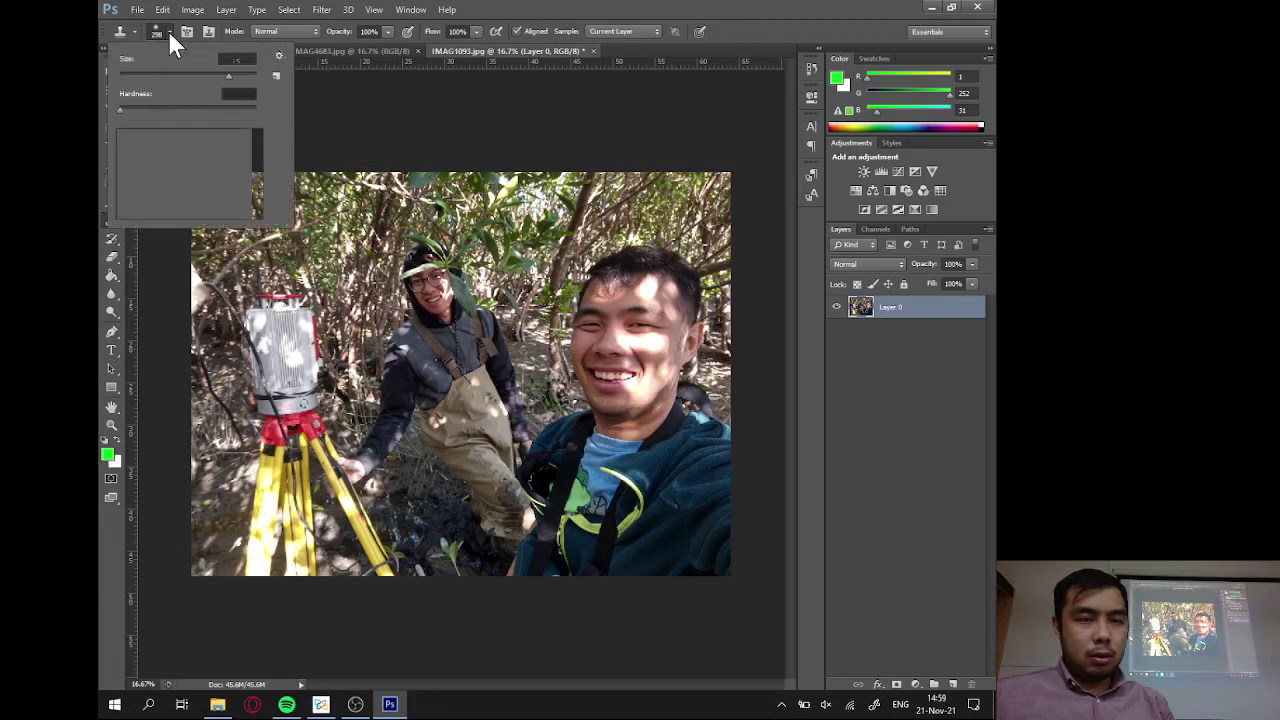
{"action": "left_click", "coordinate": [237, 59]}
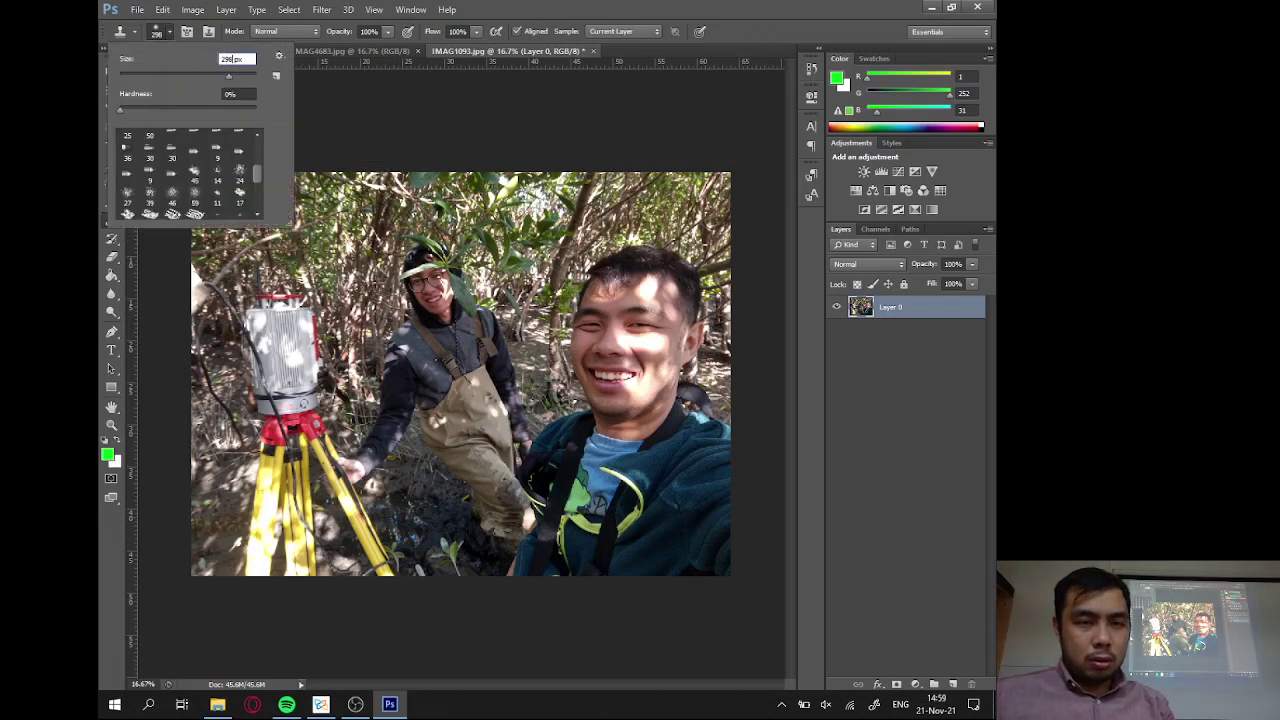
{"action": "left_click_drag", "start_coordinate": [234, 59], "coordinate": [220, 59]}
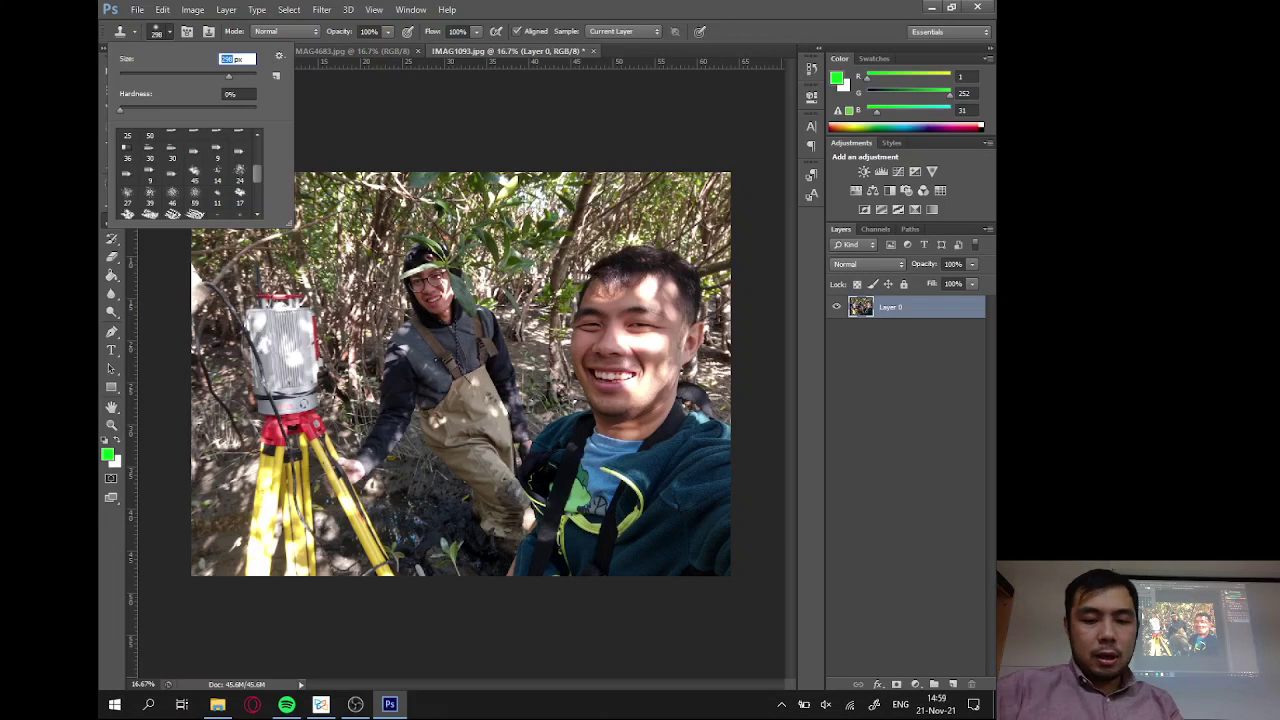
{"action": "type", "text": "400"}
{"action": "key", "text": "Return"}
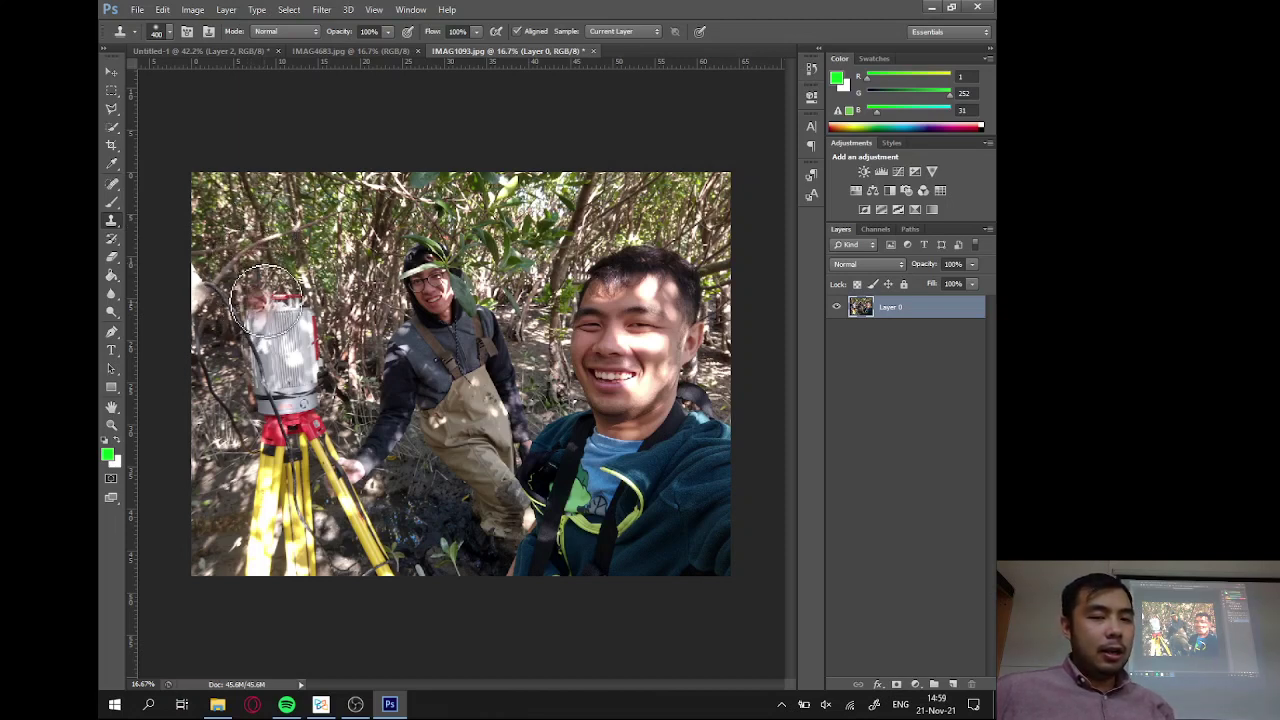
Clone the background man's head and shoulders over the upper part of the survey instrument with the 400 px brush.
{"action": "mouse_move", "coordinate": [283, 300]}
{"action": "left_mouse_down"}
{"action": "mouse_move", "coordinate": [239, 266]}
{"action": "mouse_move", "coordinate": [232, 328]}
{"action": "mouse_move", "coordinate": [284, 284]}
{"action": "mouse_move", "coordinate": [250, 236]}
{"action": "mouse_move", "coordinate": [224, 288]}
{"action": "mouse_move", "coordinate": [269, 307]}
{"action": "mouse_move", "coordinate": [272, 236]}
{"action": "mouse_move", "coordinate": [227, 243]}
{"action": "mouse_move", "coordinate": [228, 301]}
{"action": "mouse_move", "coordinate": [276, 260]}
{"action": "mouse_move", "coordinate": [221, 229]}
{"action": "mouse_move", "coordinate": [236, 308]}
{"action": "mouse_move", "coordinate": [277, 243]}
{"action": "mouse_move", "coordinate": [220, 272]}
{"action": "mouse_move", "coordinate": [268, 315]}
{"action": "left_mouse_up"}
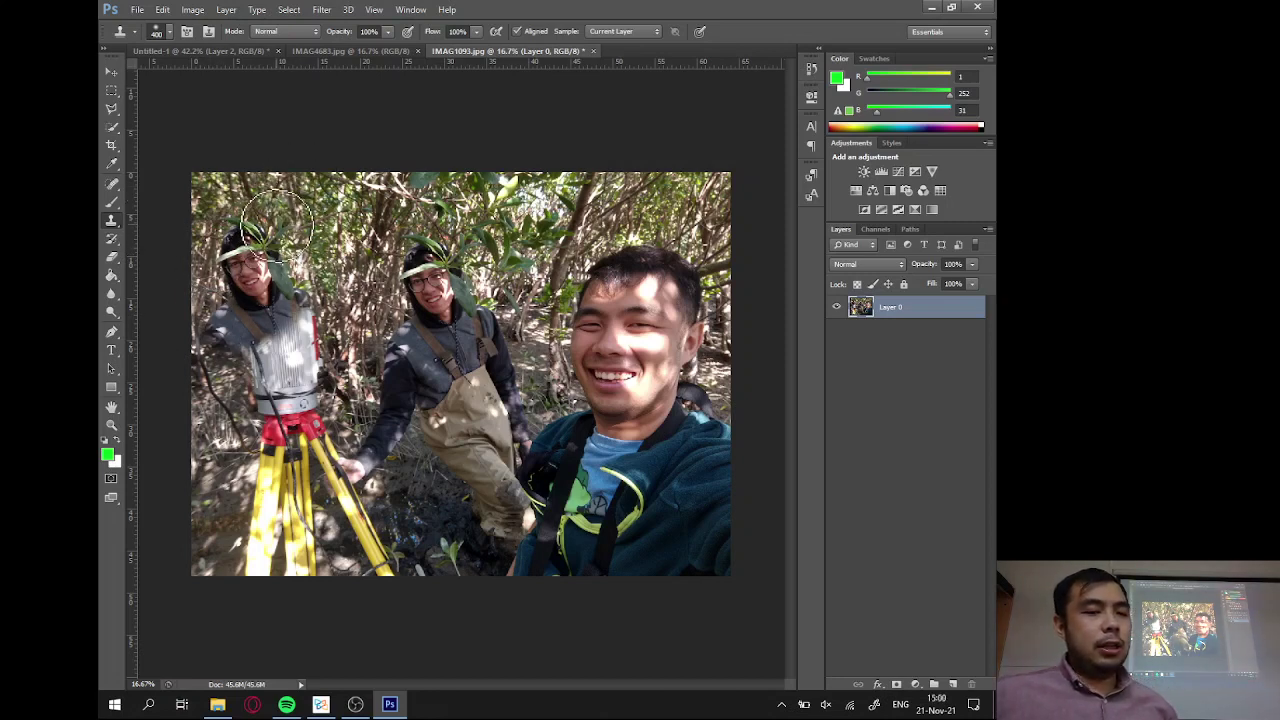
{"action": "left_click", "coordinate": [169, 30]}
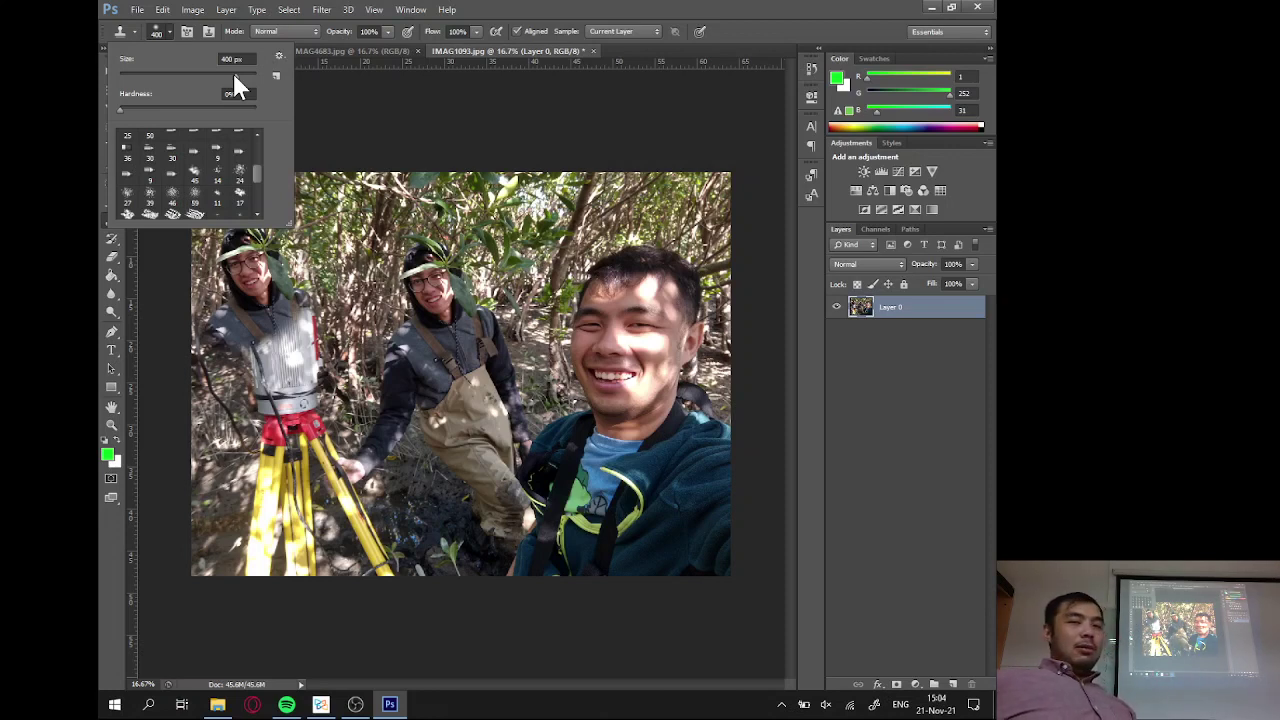
{"action": "left_click", "coordinate": [560, 11]}
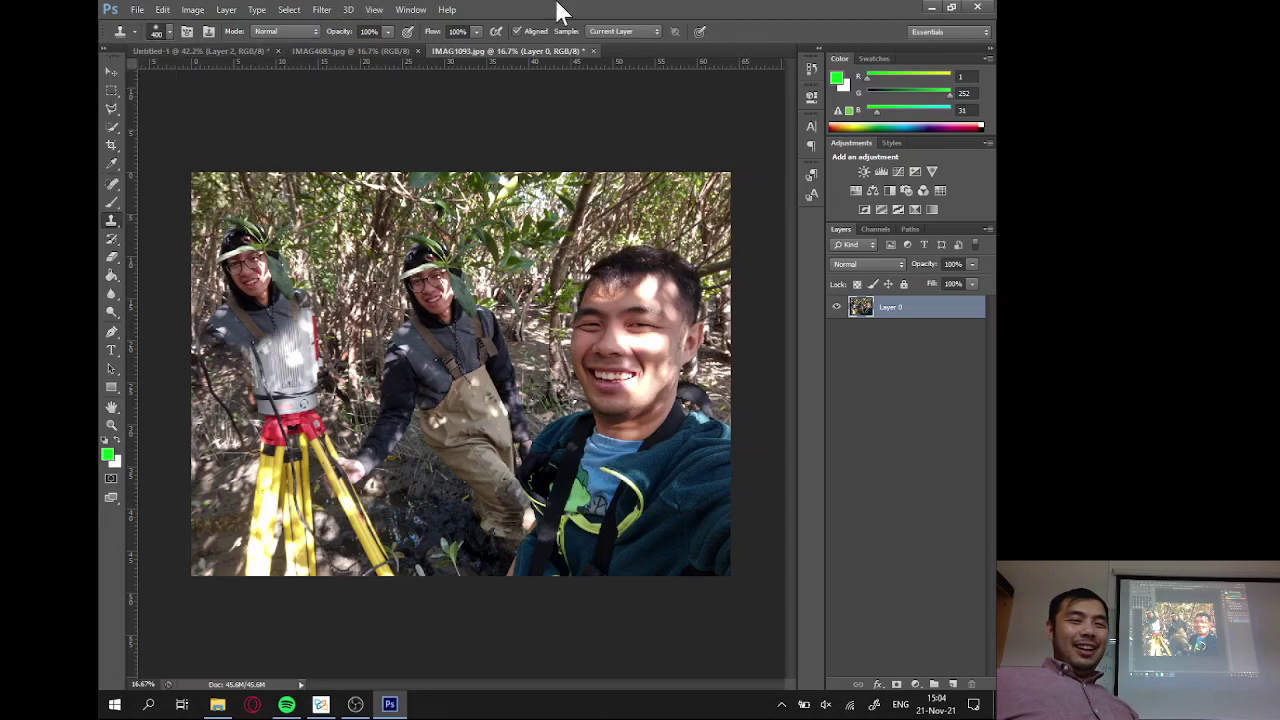
Switch to the Untitled-1 document, try cloning the sampled man's face onto the lake photo on Layer 2, and undo it.
{"action": "left_click", "coordinate": [245, 51]}
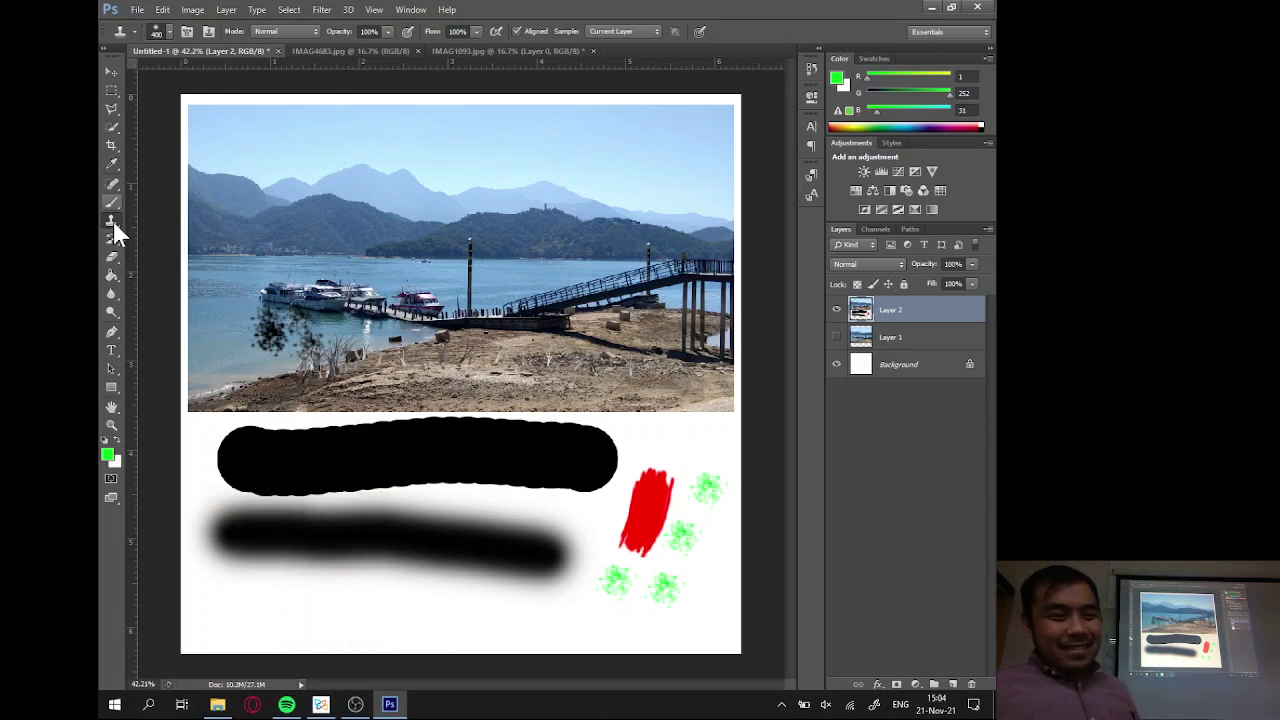
{"action": "mouse_move", "coordinate": [230, 235]}
{"action": "left_mouse_down"}
{"action": "mouse_move", "coordinate": [265, 255]}
{"action": "mouse_move", "coordinate": [284, 242]}
{"action": "mouse_move", "coordinate": [276, 198]}
{"action": "mouse_move", "coordinate": [233, 250]}
{"action": "mouse_move", "coordinate": [268, 220]}
{"action": "mouse_move", "coordinate": [228, 176]}
{"action": "mouse_move", "coordinate": [241, 262]}
{"action": "mouse_move", "coordinate": [259, 170]}
{"action": "mouse_move", "coordinate": [228, 293]}
{"action": "mouse_move", "coordinate": [297, 176]}
{"action": "mouse_move", "coordinate": [234, 261]}
{"action": "left_mouse_up"}
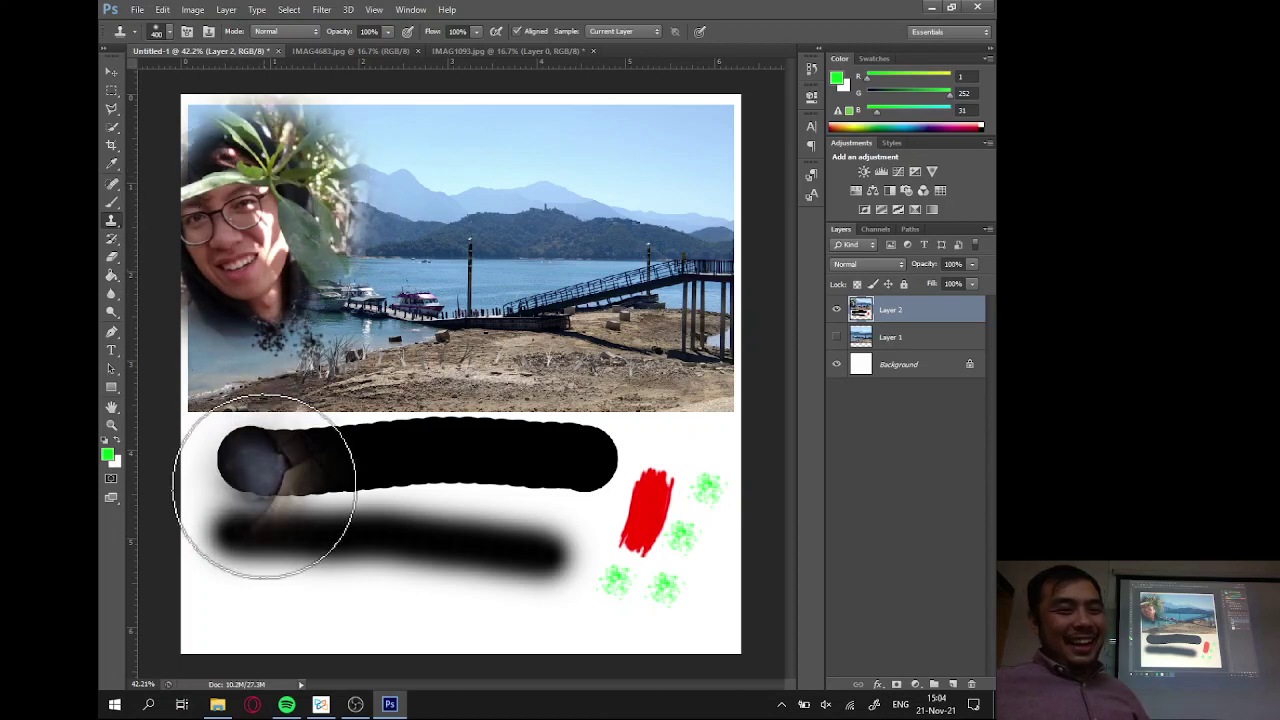
{"action": "key", "text": "ctrl+z"}
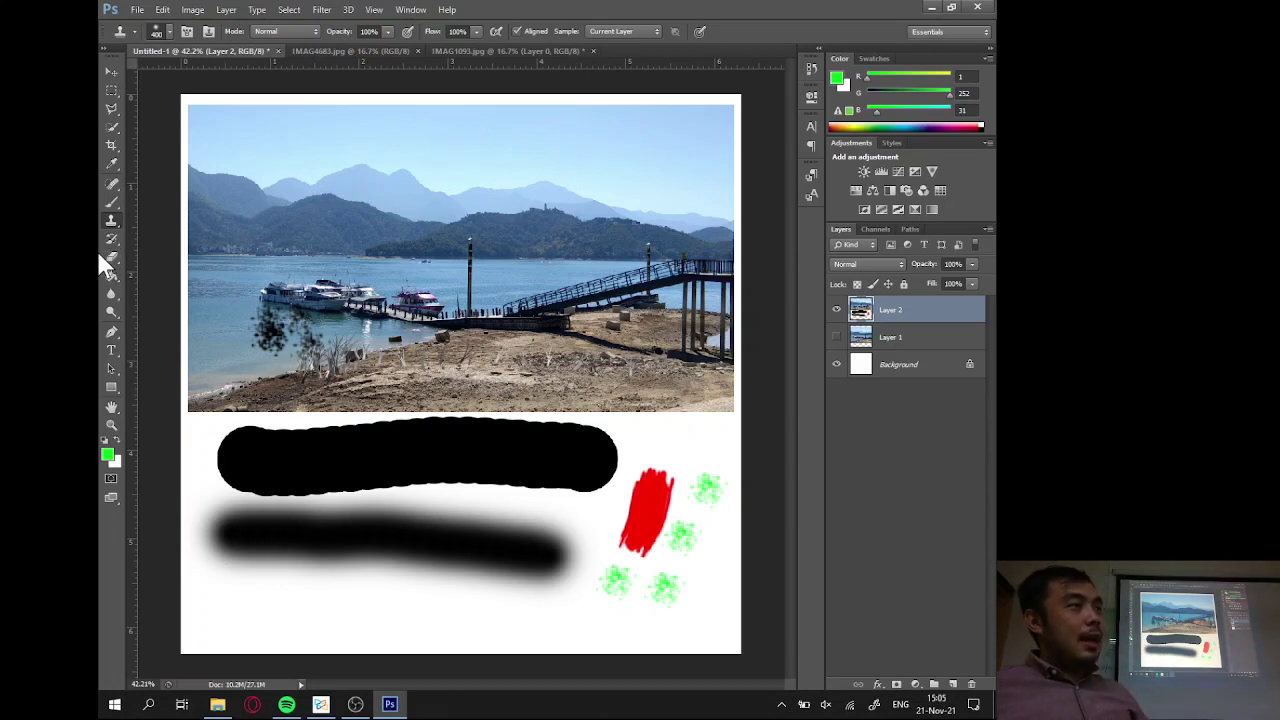
Sample a light beige foreground colour from the sandy shore of the lake photo with the Eyedropper tool.
{"action": "left_click", "coordinate": [113, 203]}
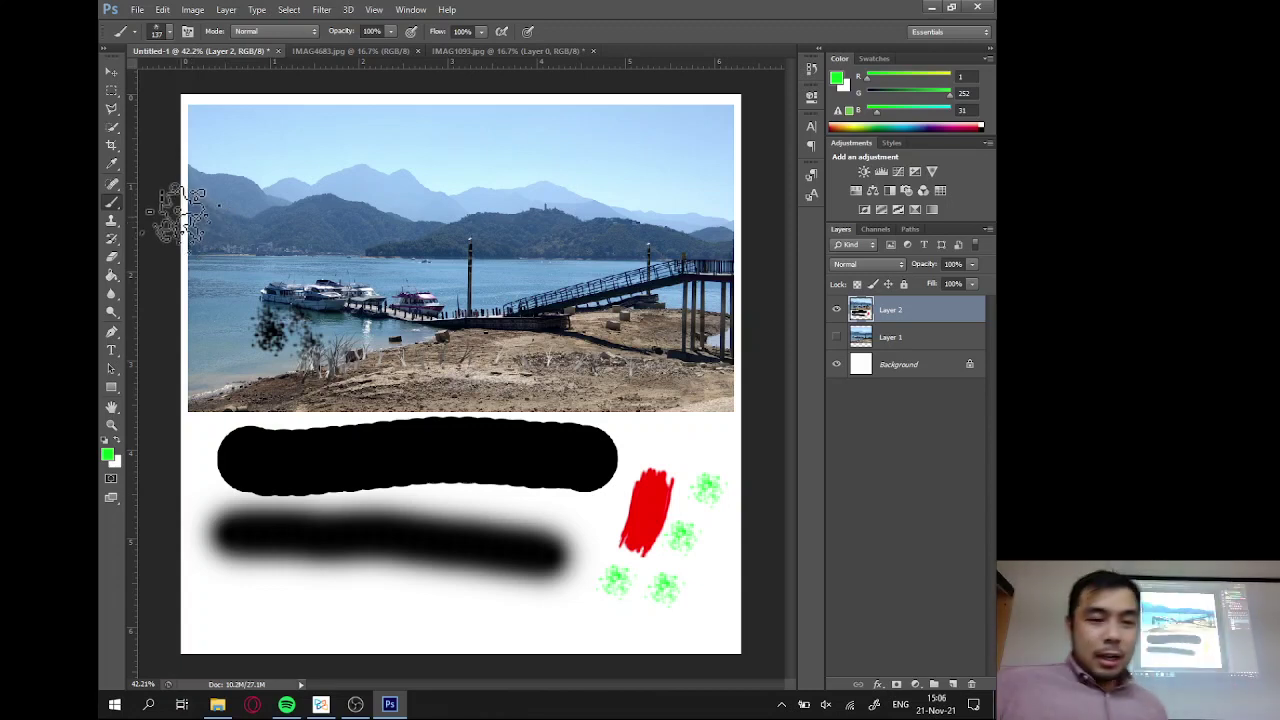
{"action": "left_click", "coordinate": [112, 165]}
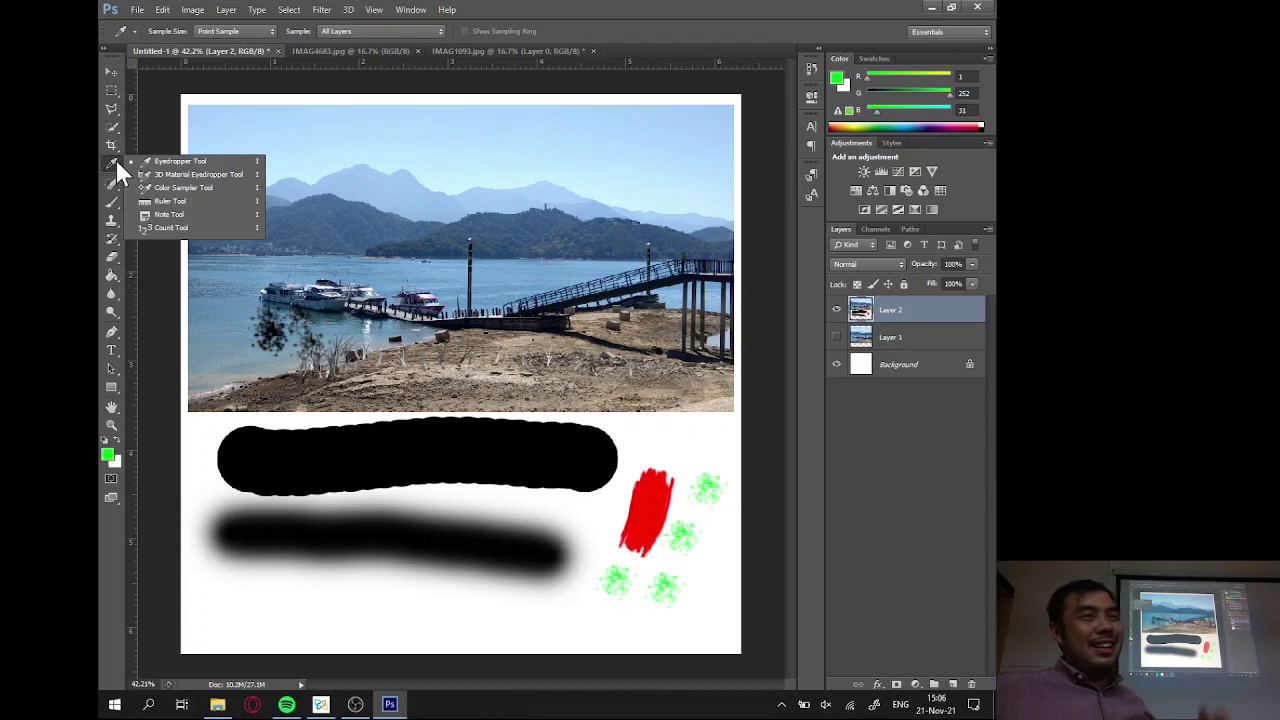
{"action": "left_click", "coordinate": [156, 160]}
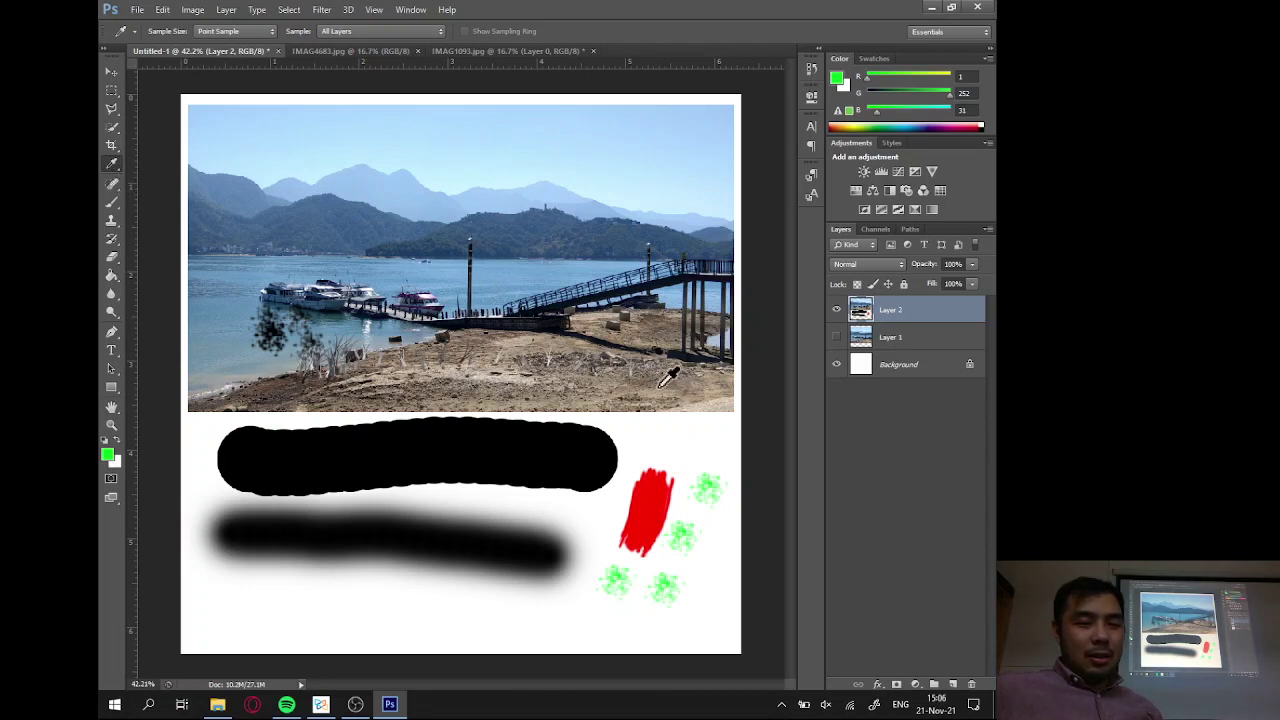
{"action": "right_click", "coordinate": [111, 165]}
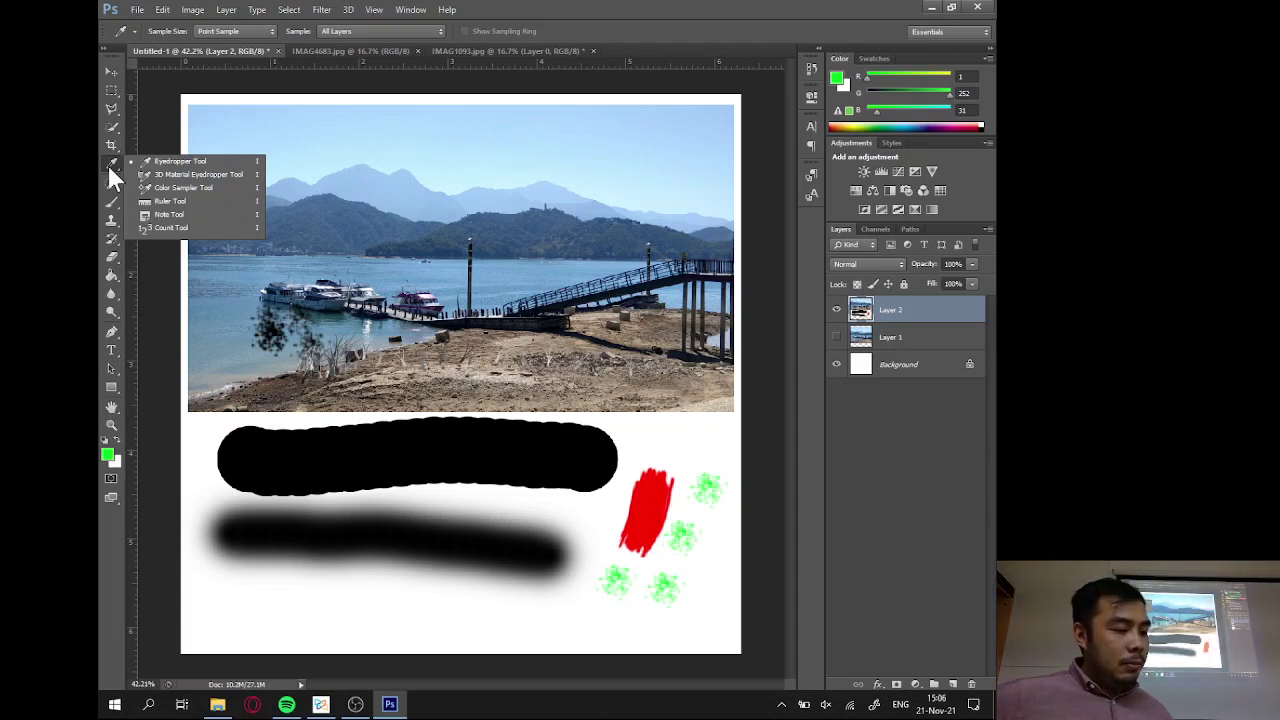
{"action": "left_click", "coordinate": [728, 400]}
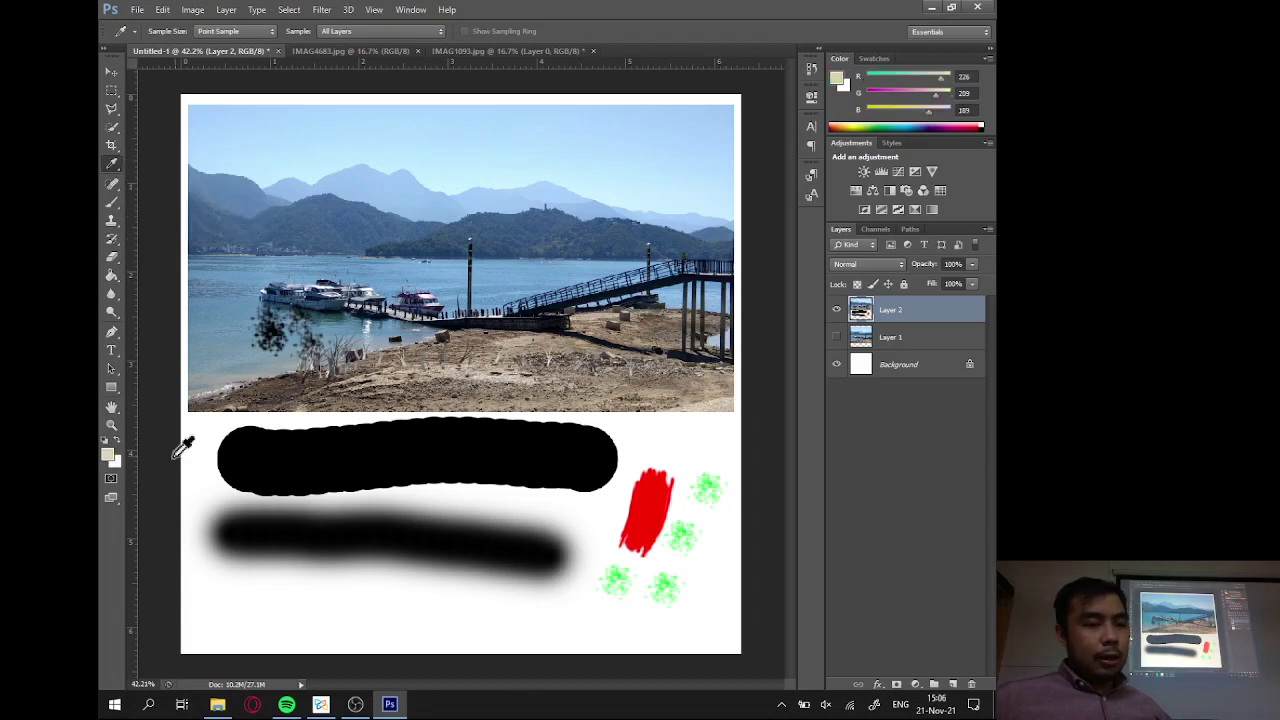
Set the foreground colour to light blue, caf1ff, by sampling the sky above the mountains while the Color Picker is open.
{"action": "left_click", "coordinate": [109, 456]}
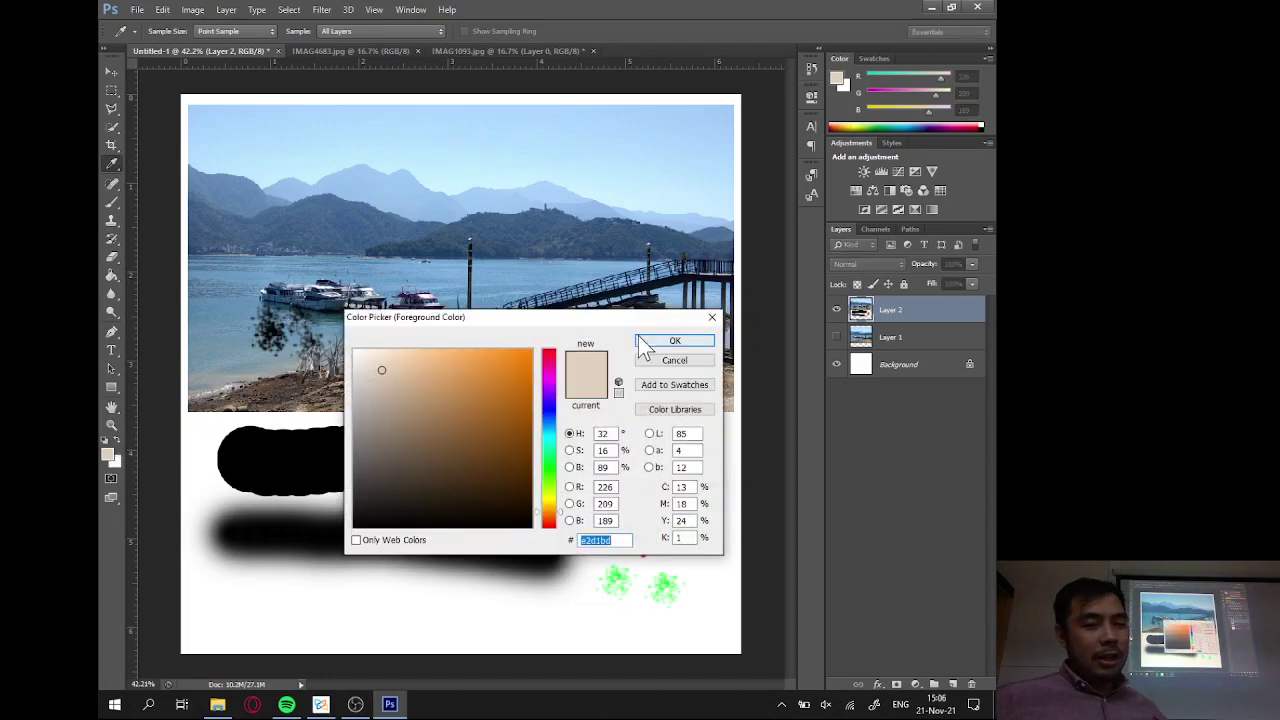
{"action": "left_click_drag", "start_coordinate": [638, 322], "coordinate": [556, 465]}
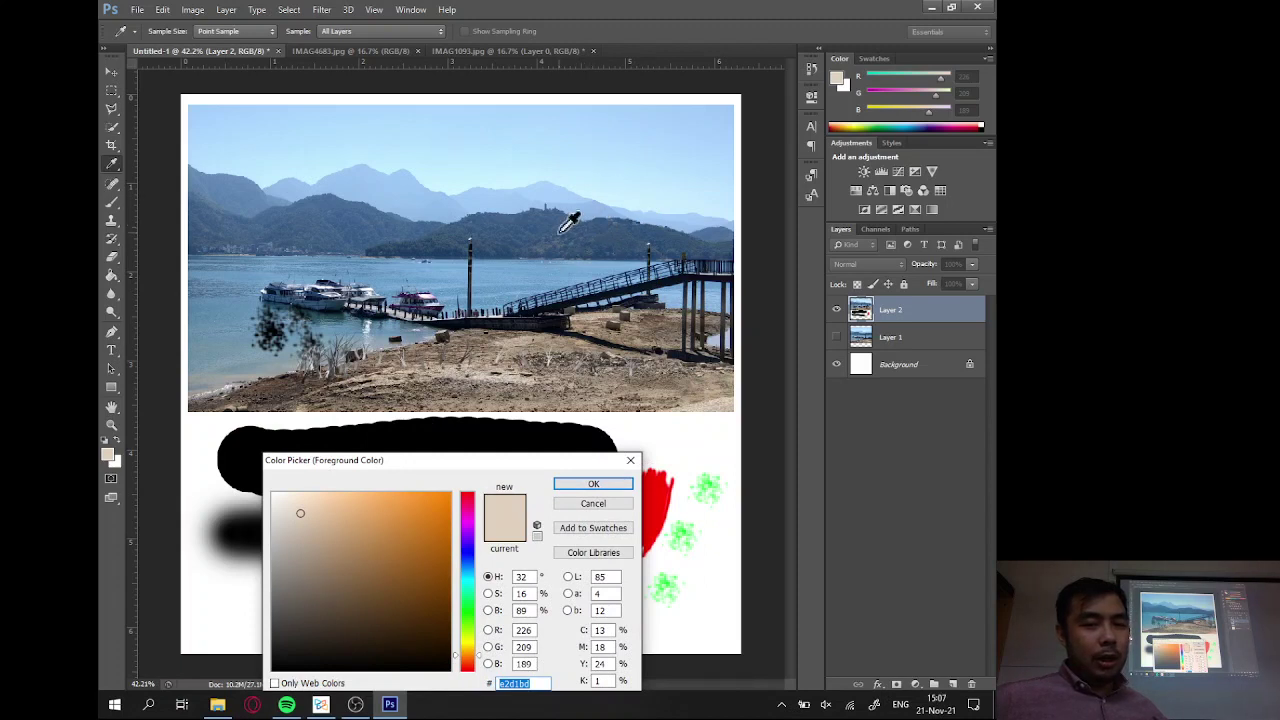
{"action": "left_click", "coordinate": [540, 270]}
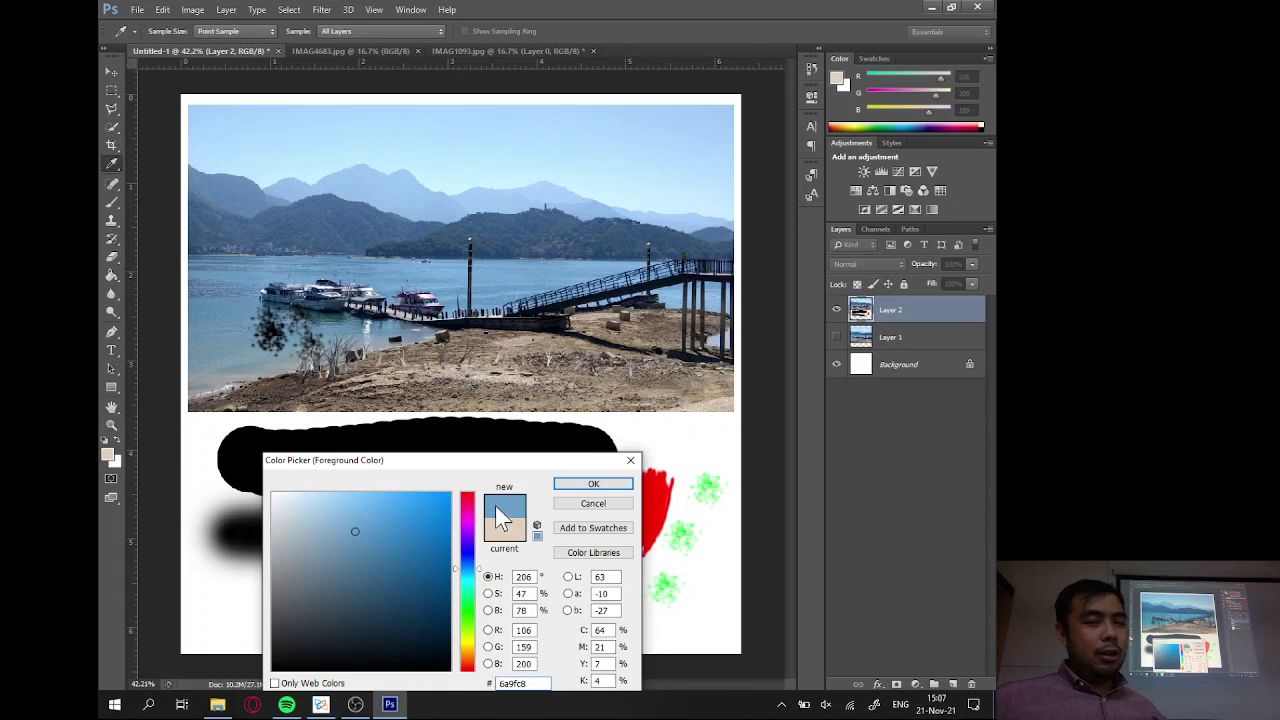
{"action": "left_click", "coordinate": [461, 184]}
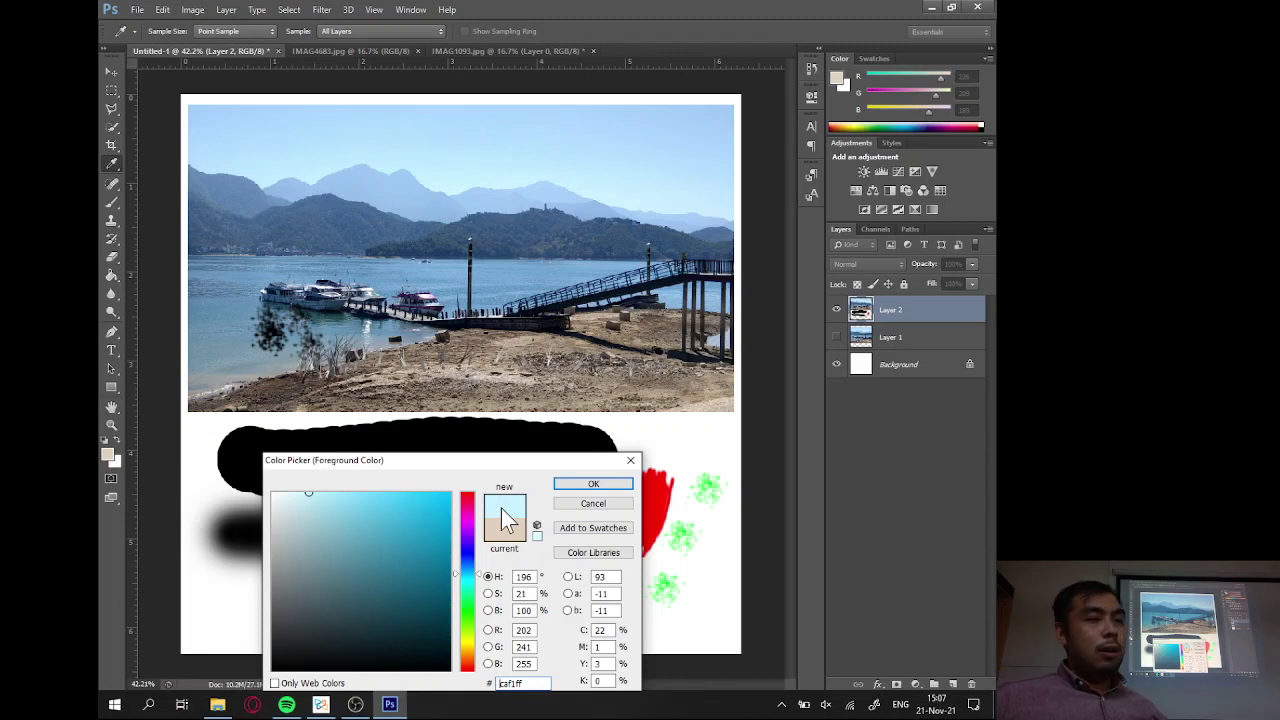
{"action": "left_click", "coordinate": [593, 485]}
Sample a dark blue foreground colour from the wooded hills in the lake photo with the Eyedropper tool.
{"action": "right_click", "coordinate": [110, 164]}
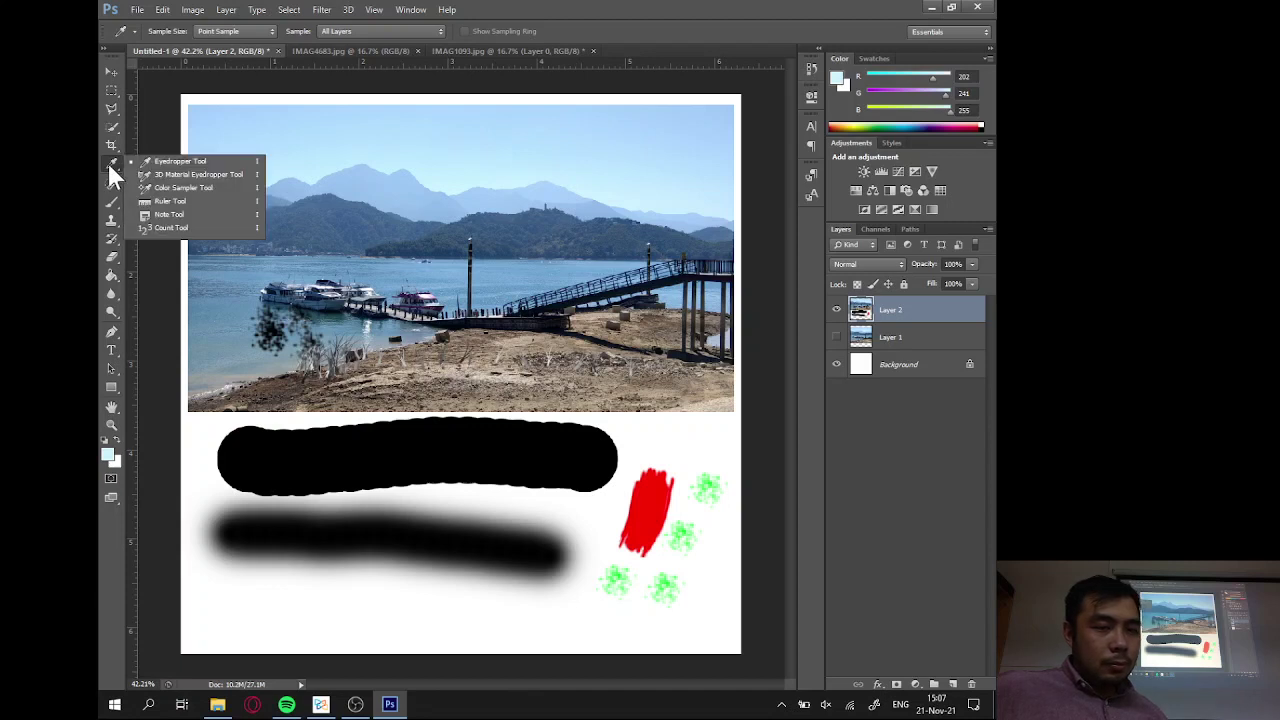
{"action": "left_click", "coordinate": [515, 9]}
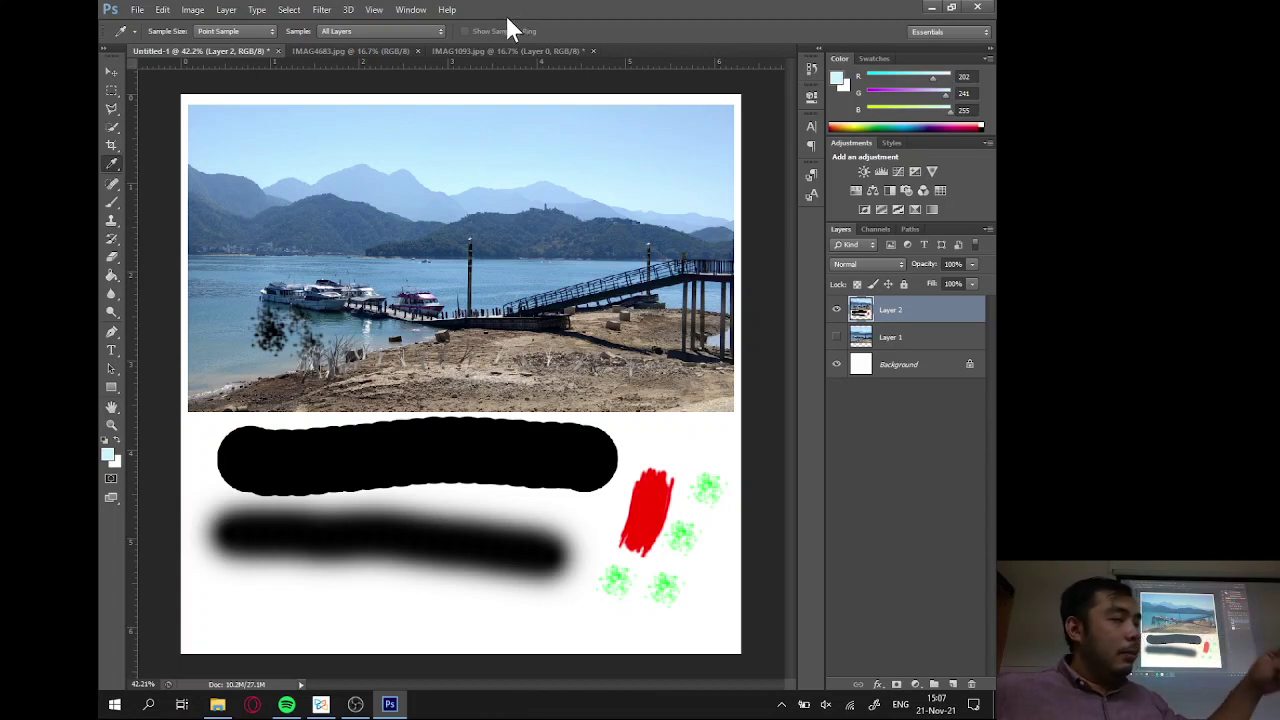
{"action": "left_click", "coordinate": [476, 226]}
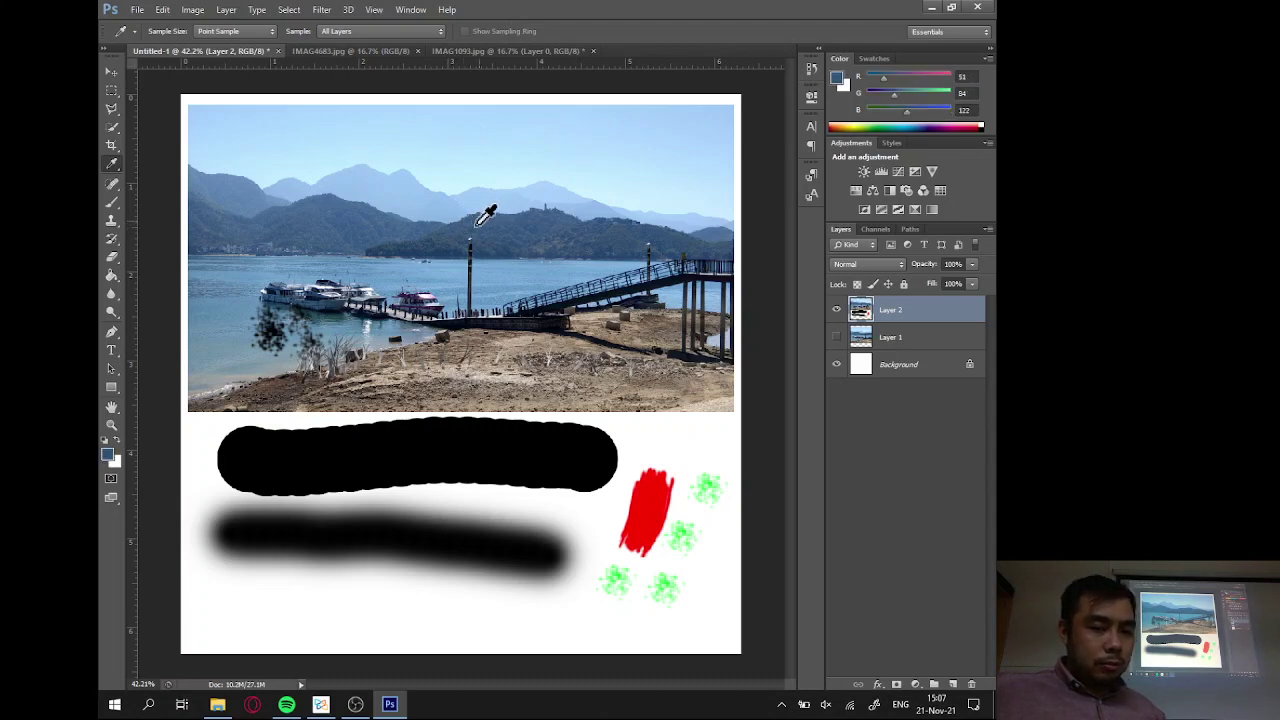
Inspect the sampled dark blue foreground colour in the Color Picker and cancel without changing it.
{"action": "left_click", "coordinate": [109, 455]}
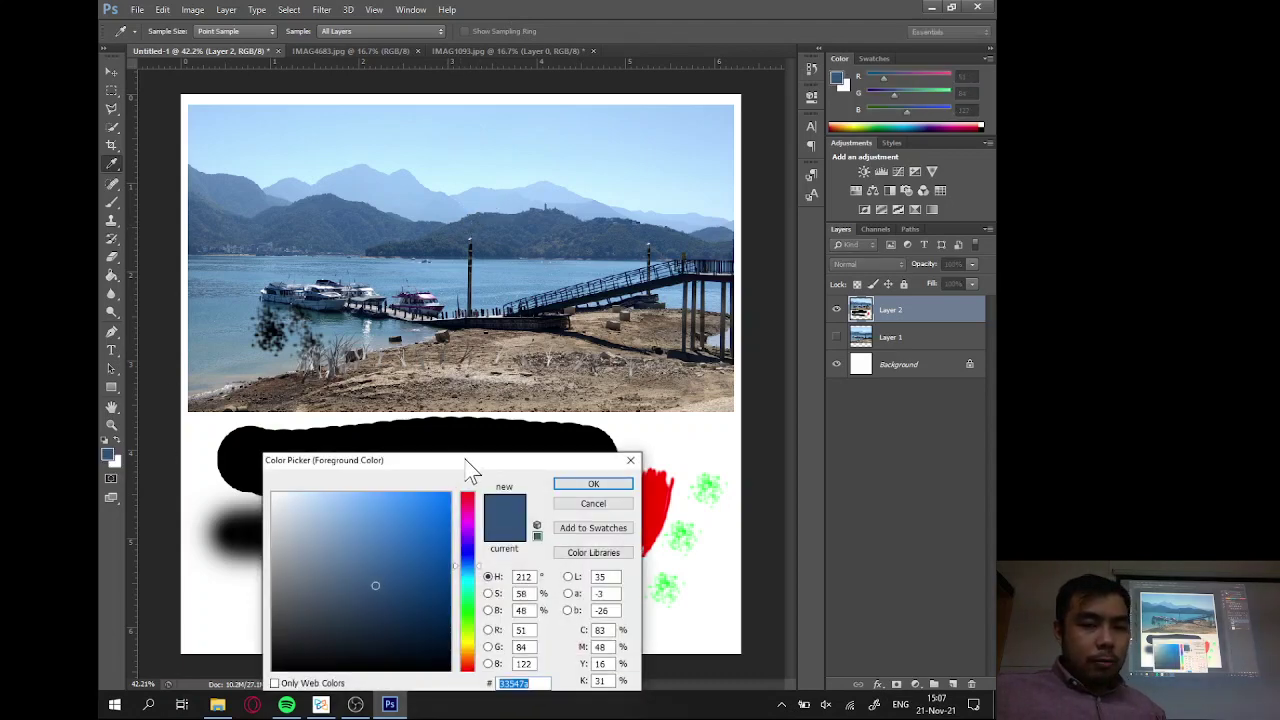
{"action": "left_click_drag", "start_coordinate": [465, 462], "coordinate": [458, 368]}
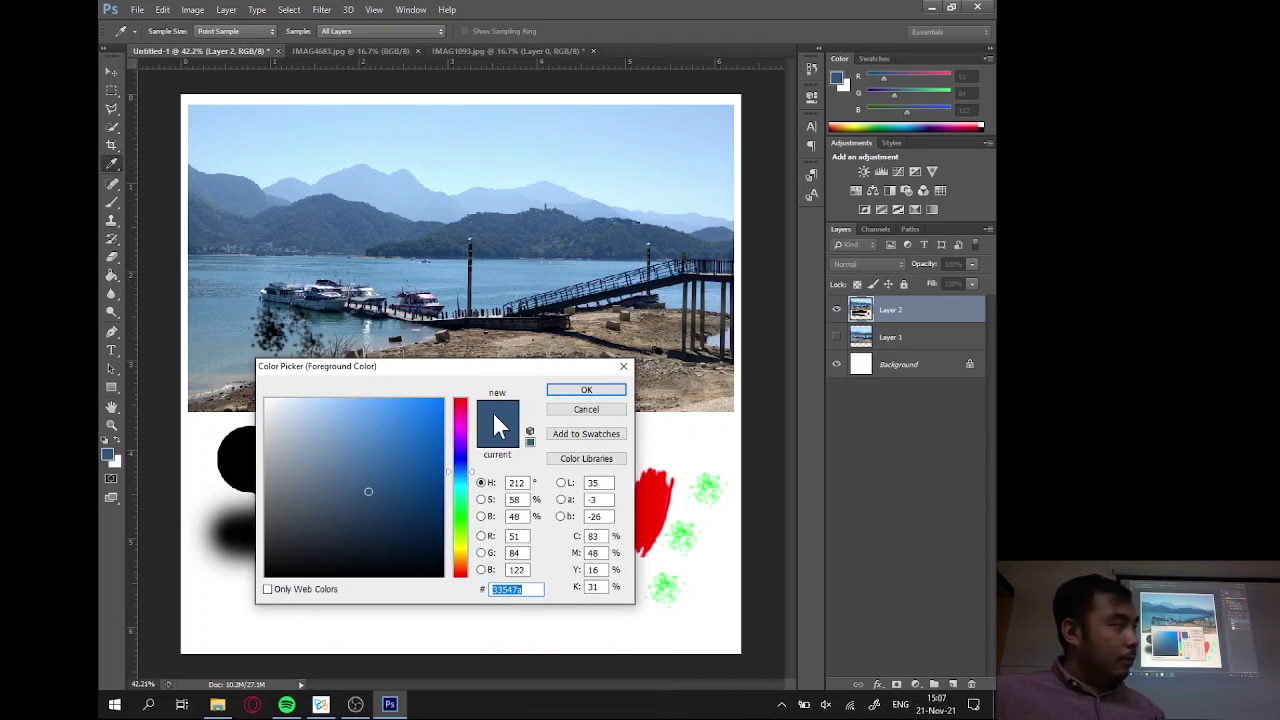
{"action": "left_click", "coordinate": [590, 411]}
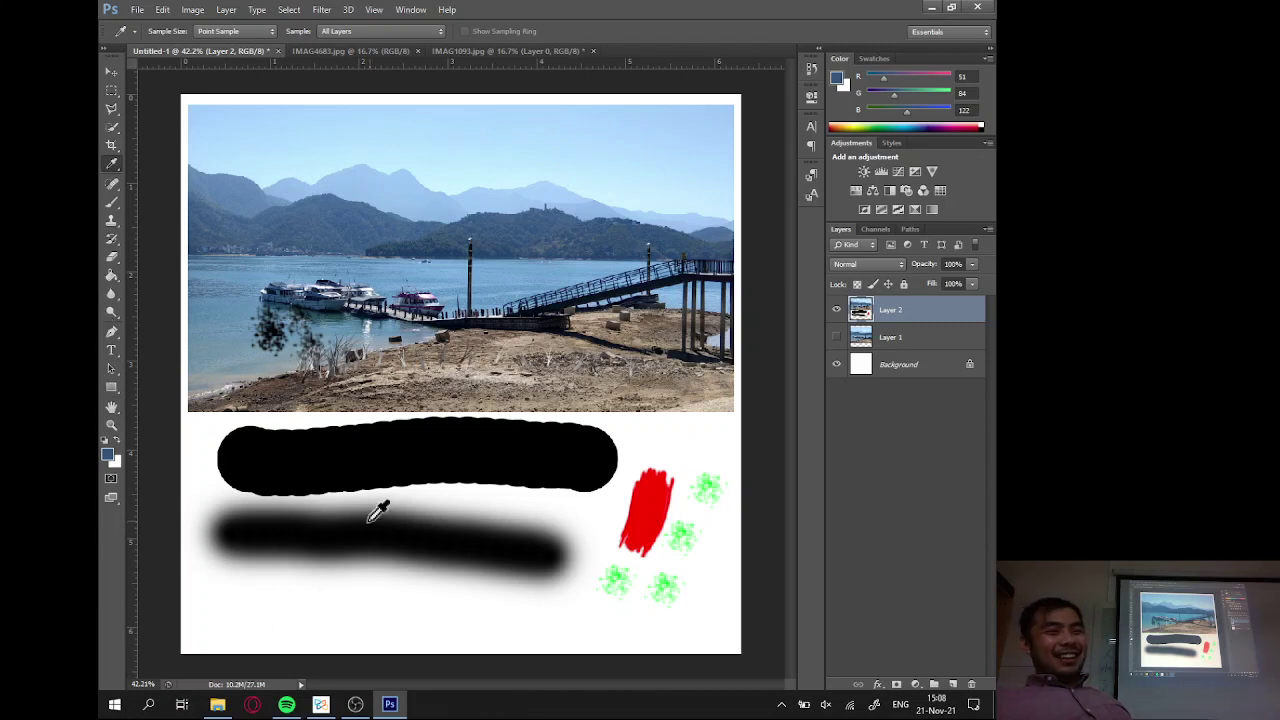
Erase the black, red and green brush marks below the lake photo on Layer 2 using the Eraser tool at 332 px.
{"action": "left_click", "coordinate": [117, 259]}
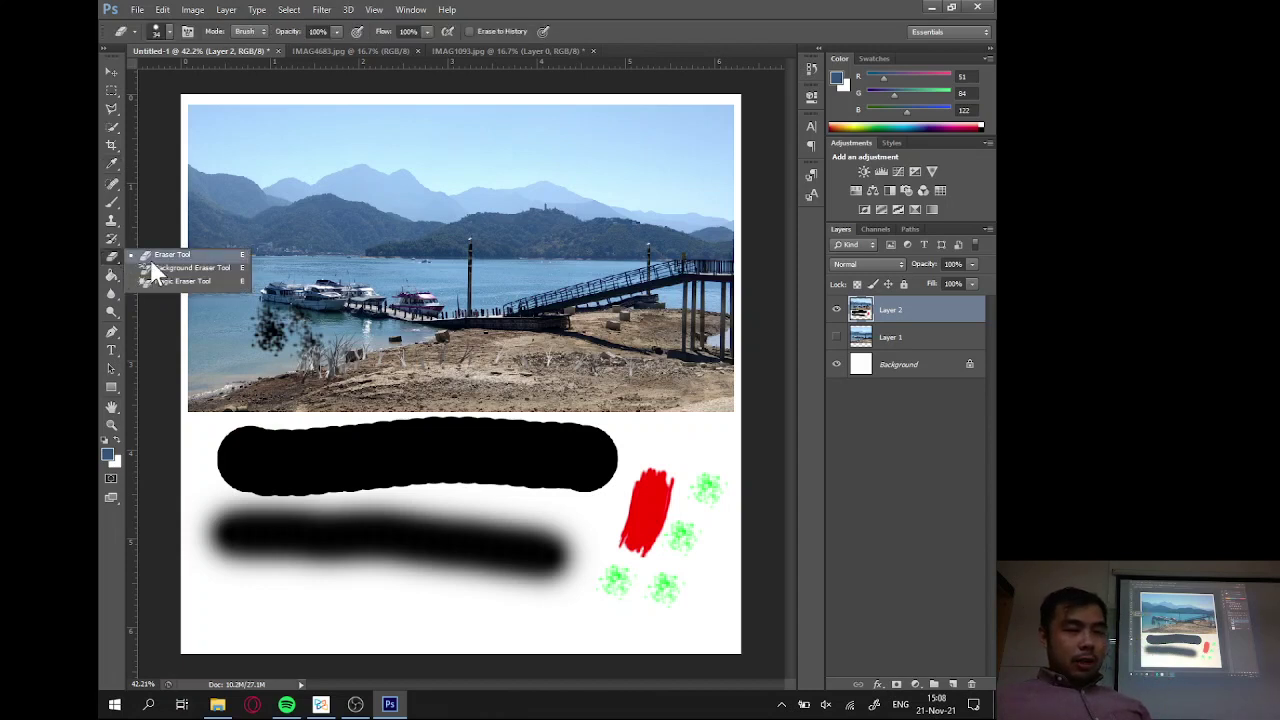
{"action": "left_click", "coordinate": [155, 256]}
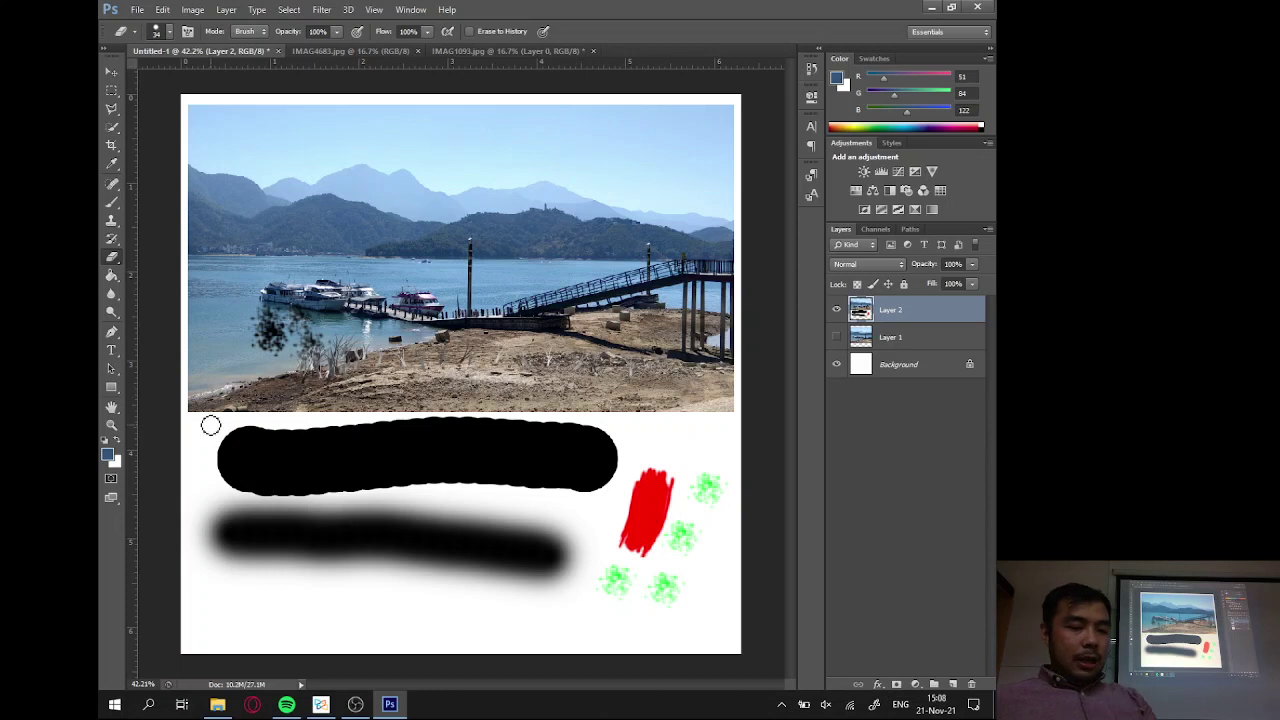
{"action": "left_click_drag", "start_coordinate": [197, 430], "coordinate": [226, 448]}
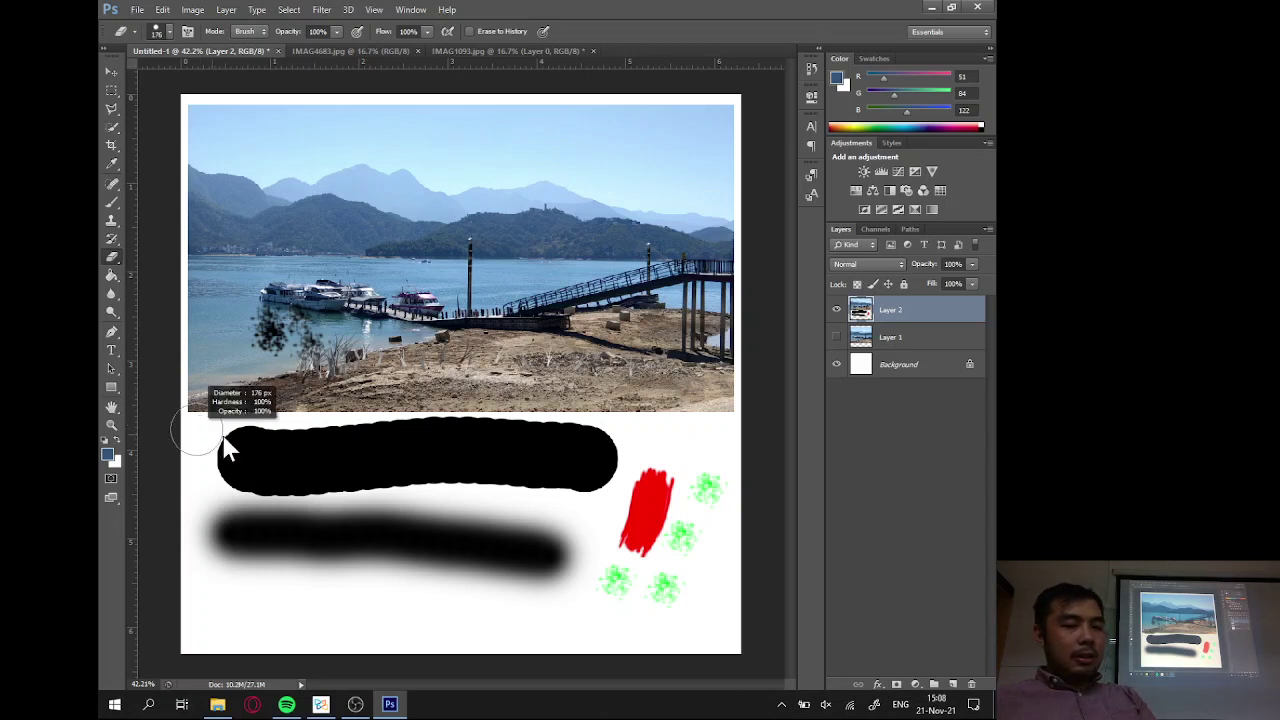
{"action": "right_click", "coordinate": [230, 447]}
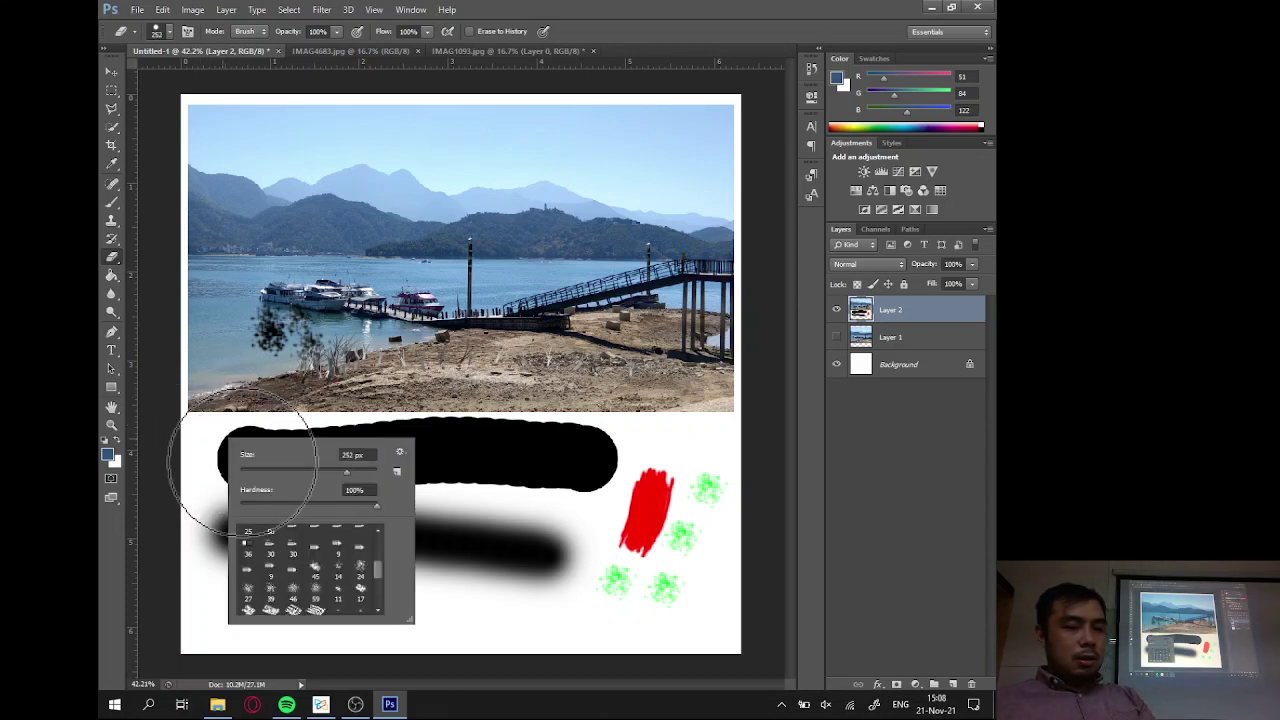
{"action": "left_click", "coordinate": [661, 8]}
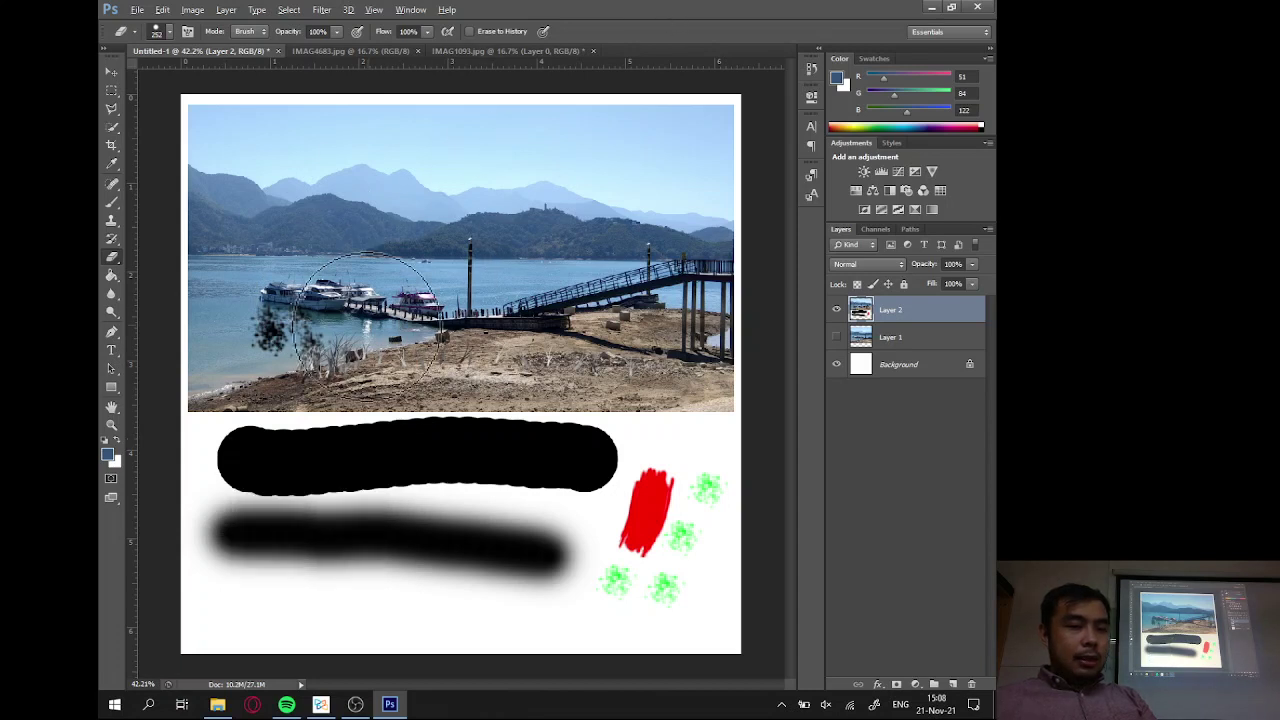
{"action": "left_click_drag", "start_coordinate": [270, 418], "coordinate": [315, 370]}
{"action": "mouse_move", "coordinate": [285, 460]}
{"action": "left_mouse_down"}
{"action": "mouse_move", "coordinate": [421, 358]}
{"action": "mouse_move", "coordinate": [274, 434]}
{"action": "mouse_move", "coordinate": [346, 437]}
{"action": "mouse_move", "coordinate": [386, 423]}
{"action": "mouse_move", "coordinate": [343, 386]}
{"action": "mouse_move", "coordinate": [294, 417]}
{"action": "mouse_move", "coordinate": [375, 408]}
{"action": "mouse_move", "coordinate": [251, 400]}
{"action": "mouse_move", "coordinate": [343, 400]}
{"action": "mouse_move", "coordinate": [279, 384]}
{"action": "left_mouse_up"}
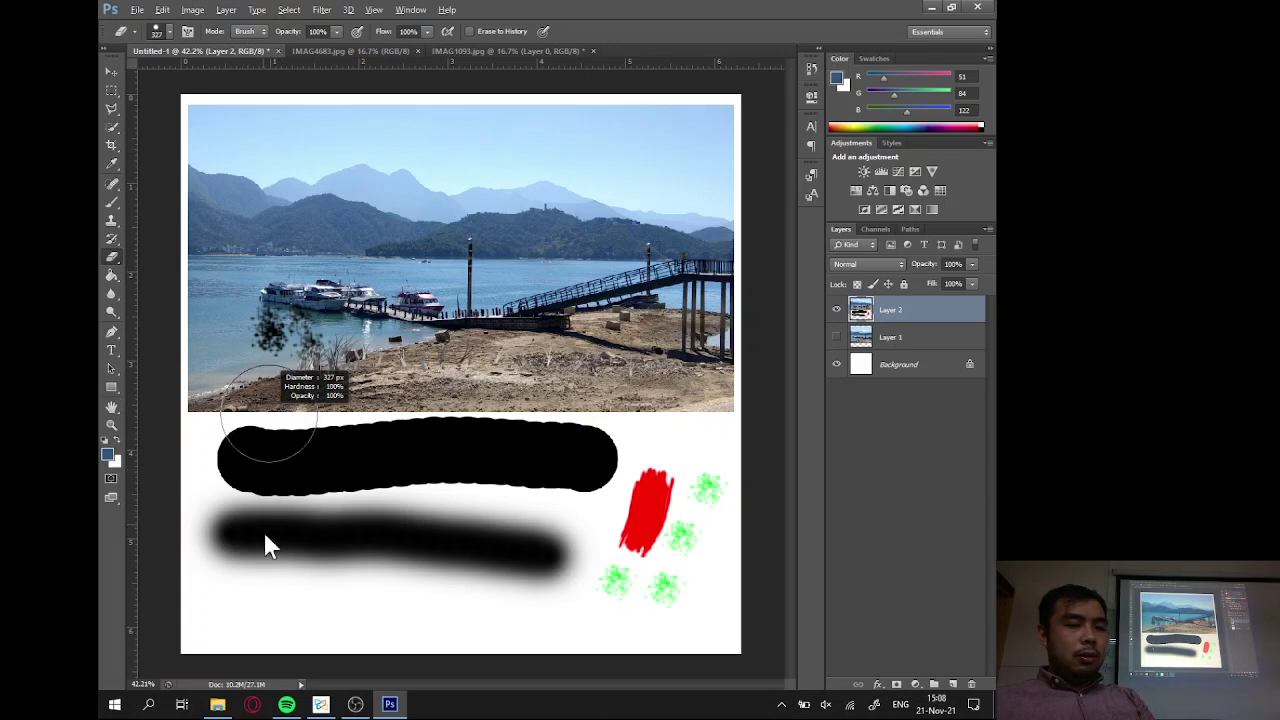
{"action": "left_click_drag", "start_coordinate": [264, 534], "coordinate": [268, 535]}
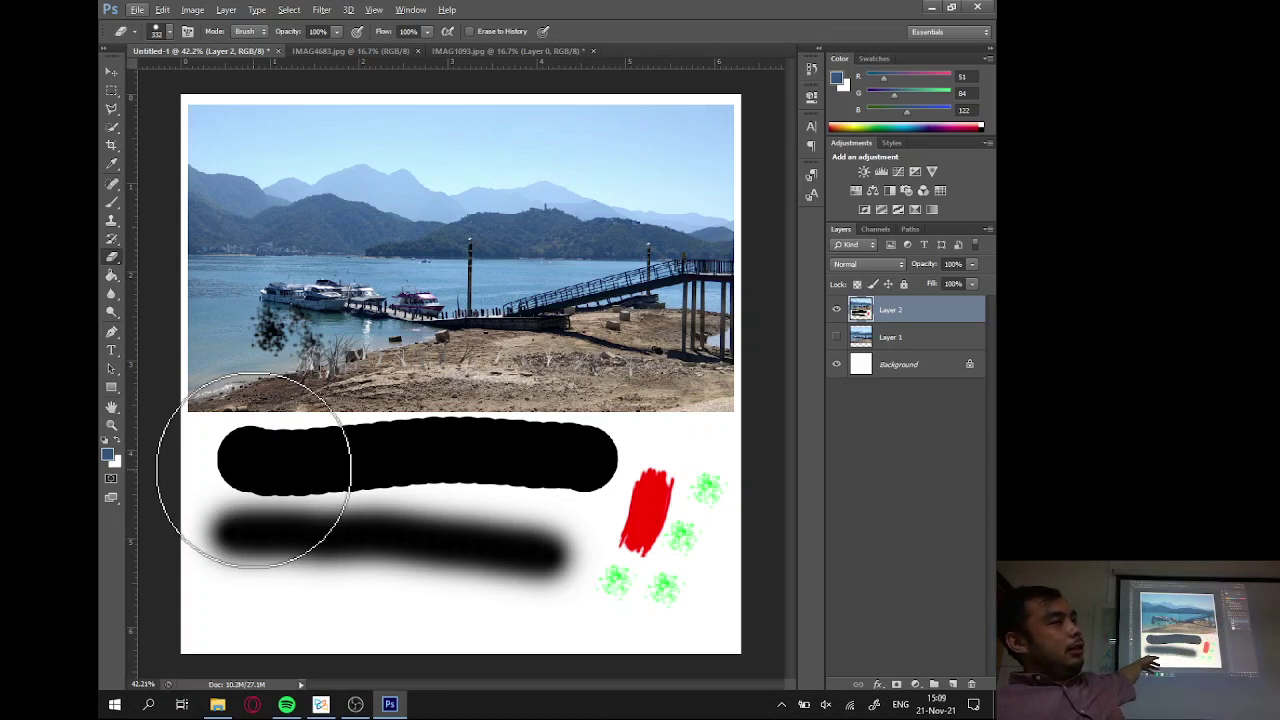
{"action": "mouse_move", "coordinate": [253, 470]}
{"action": "left_mouse_down"}
{"action": "mouse_move", "coordinate": [678, 468]}
{"action": "mouse_move", "coordinate": [702, 498]}
{"action": "mouse_move", "coordinate": [225, 540]}
{"action": "mouse_move", "coordinate": [352, 574]}
{"action": "mouse_move", "coordinate": [871, 571]}
{"action": "left_mouse_up"}
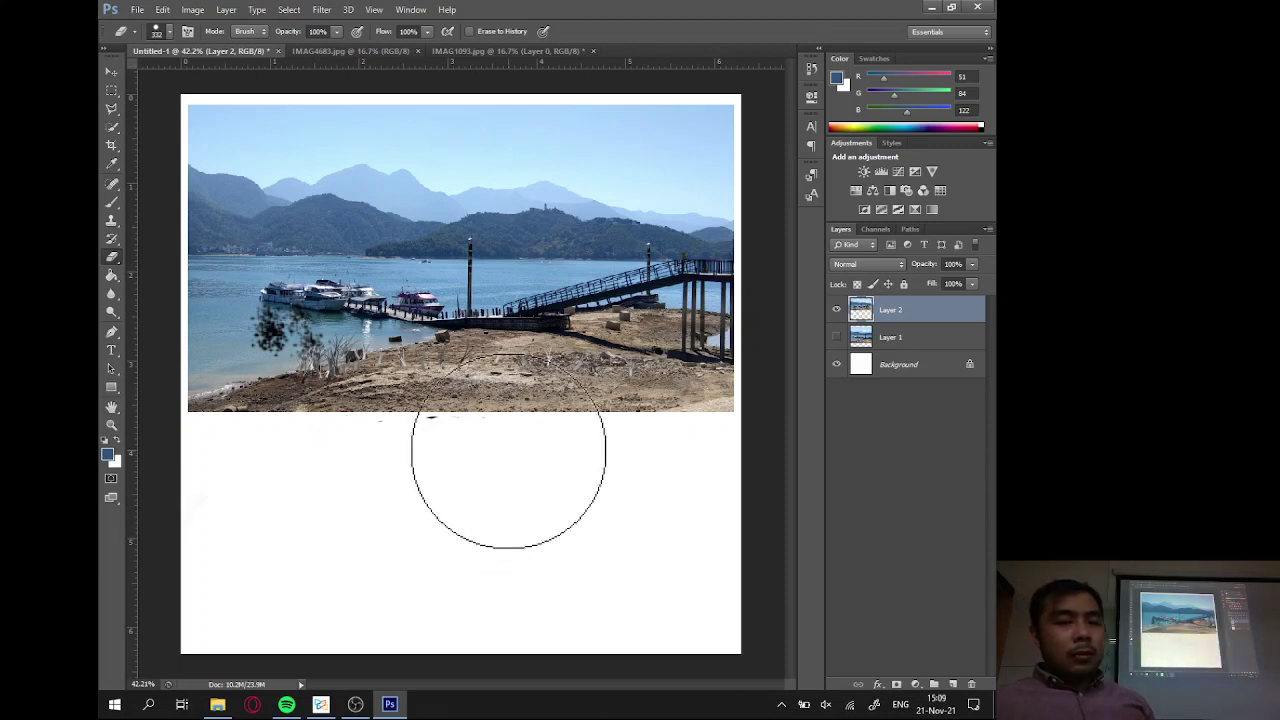
Open the Eraser's brush size, hardness and tip settings over the canvas.
{"action": "right_click", "coordinate": [420, 458]}
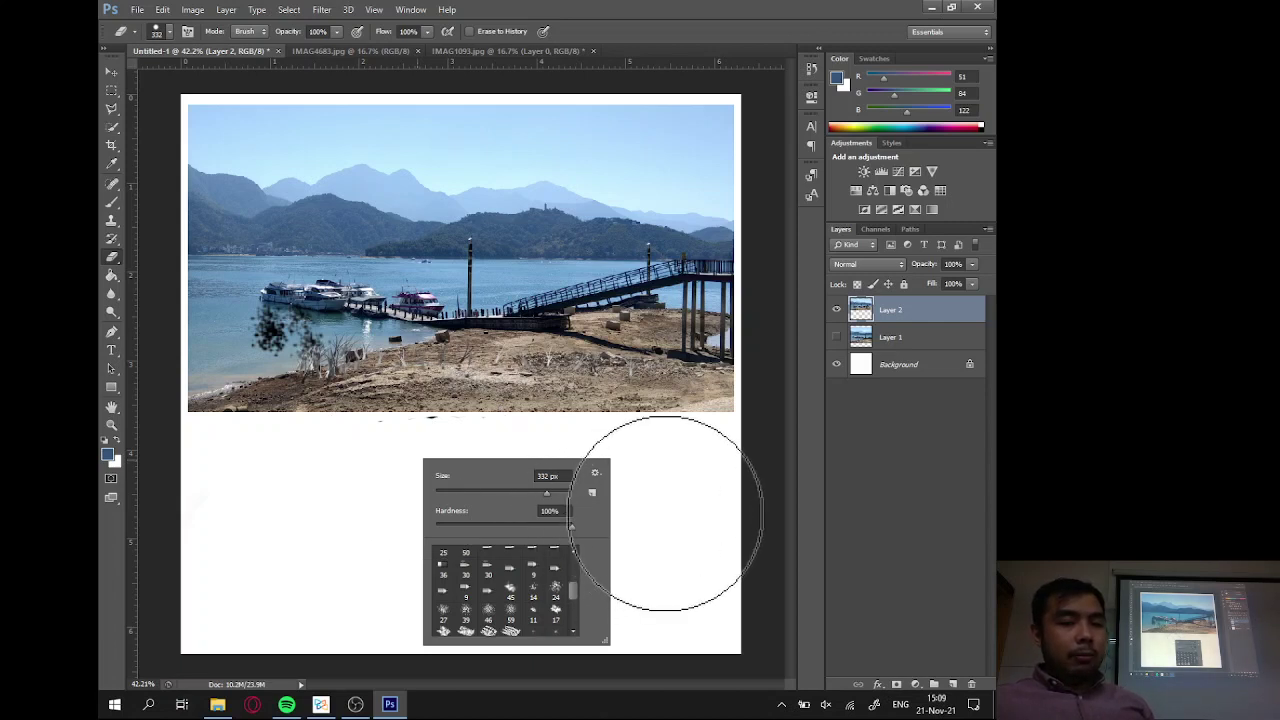
Try a hard-edged eraser stroke from the blank canvas up through the pier on Layer 2, and undo it.
{"action": "left_click", "coordinate": [670, 512]}
{"action": "right_click", "coordinate": [639, 499]}
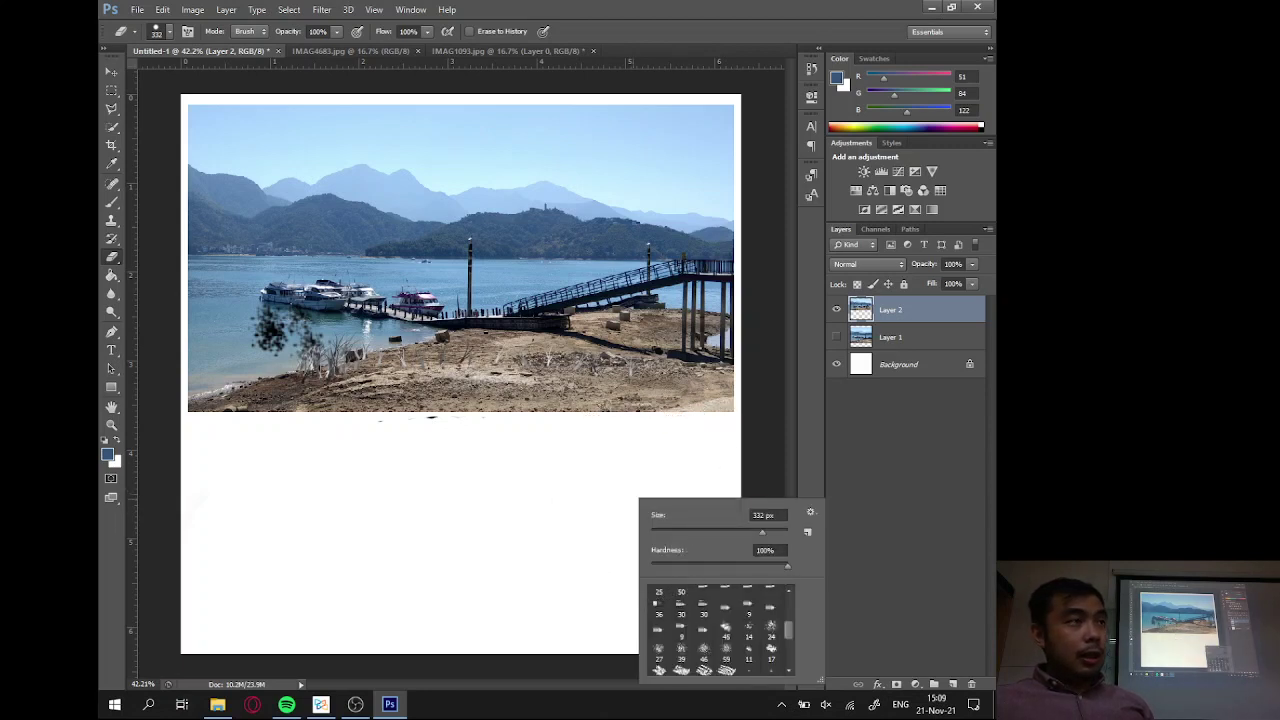
{"action": "left_click", "coordinate": [646, 528]}
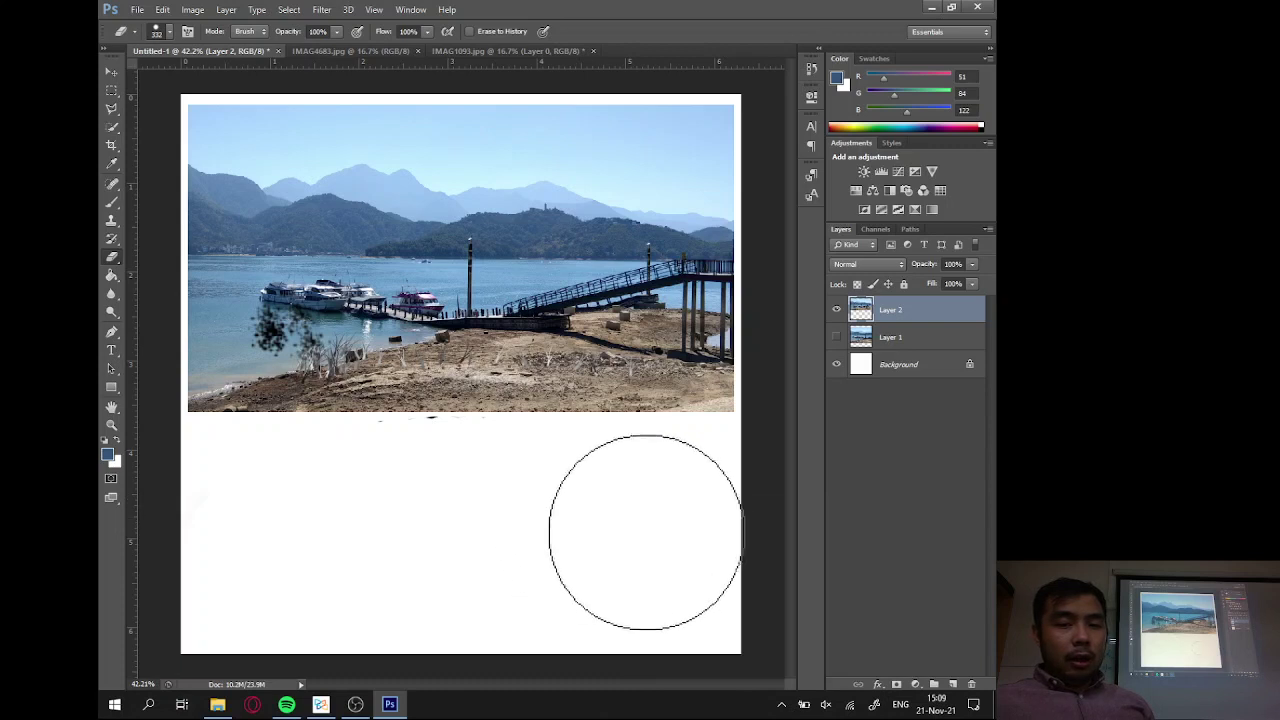
{"action": "mouse_move", "coordinate": [646, 528]}
{"action": "left_mouse_down"}
{"action": "mouse_move", "coordinate": [663, 257]}
{"action": "mouse_move", "coordinate": [687, 212]}
{"action": "left_mouse_up"}
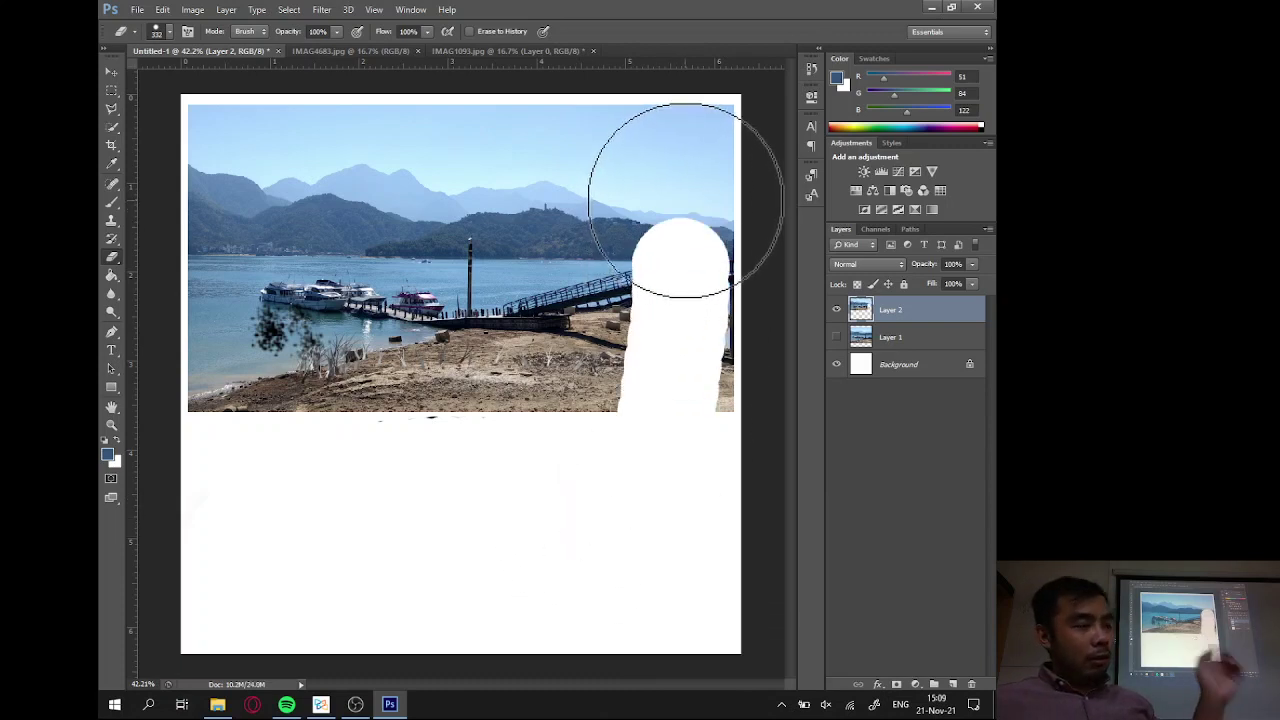
{"action": "key", "text": "ctrl+z"}
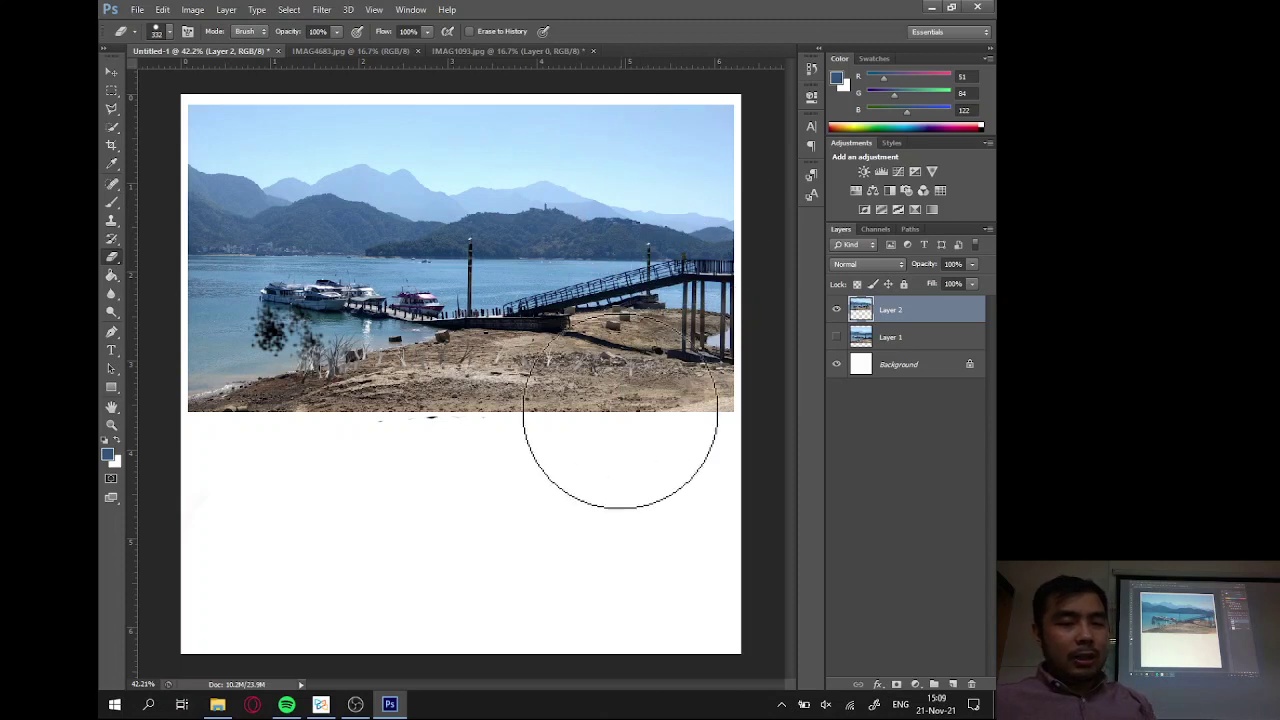
Set the eraser hardness to 10%, try a vertical stroke up through the shore and pier, and undo it.
{"action": "right_click", "coordinate": [620, 420]}
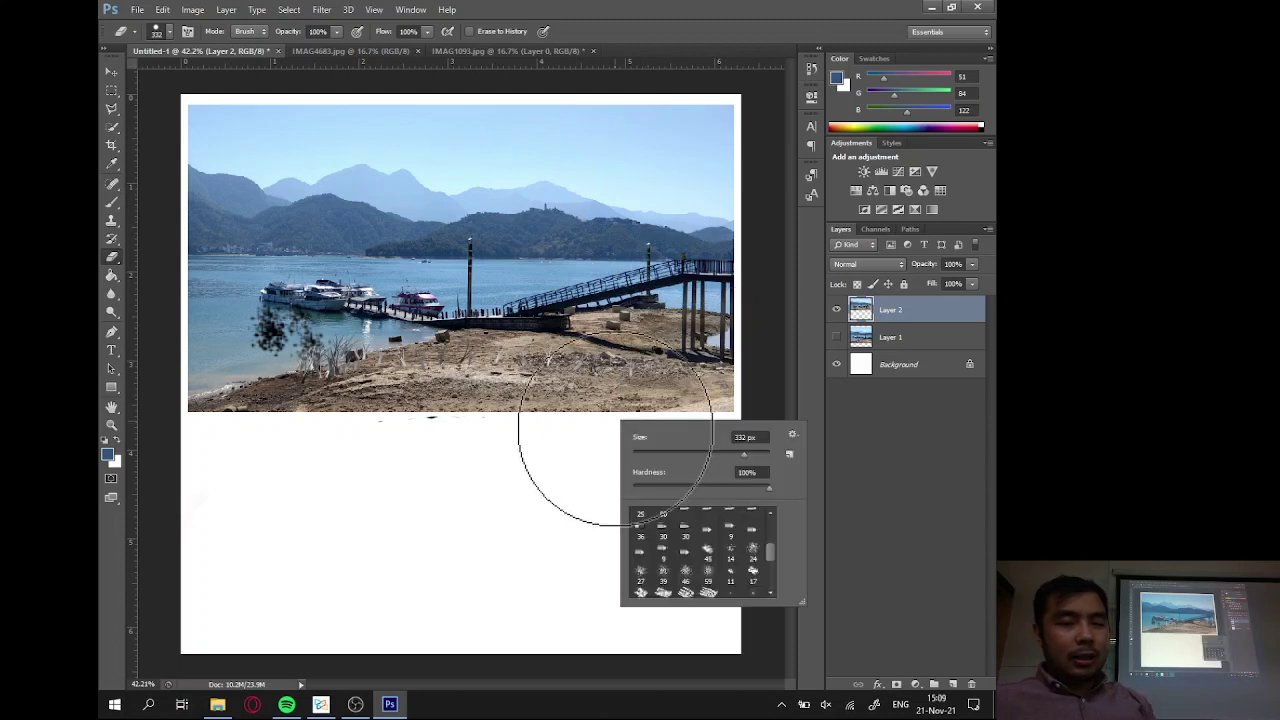
{"action": "left_click", "coordinate": [645, 488]}
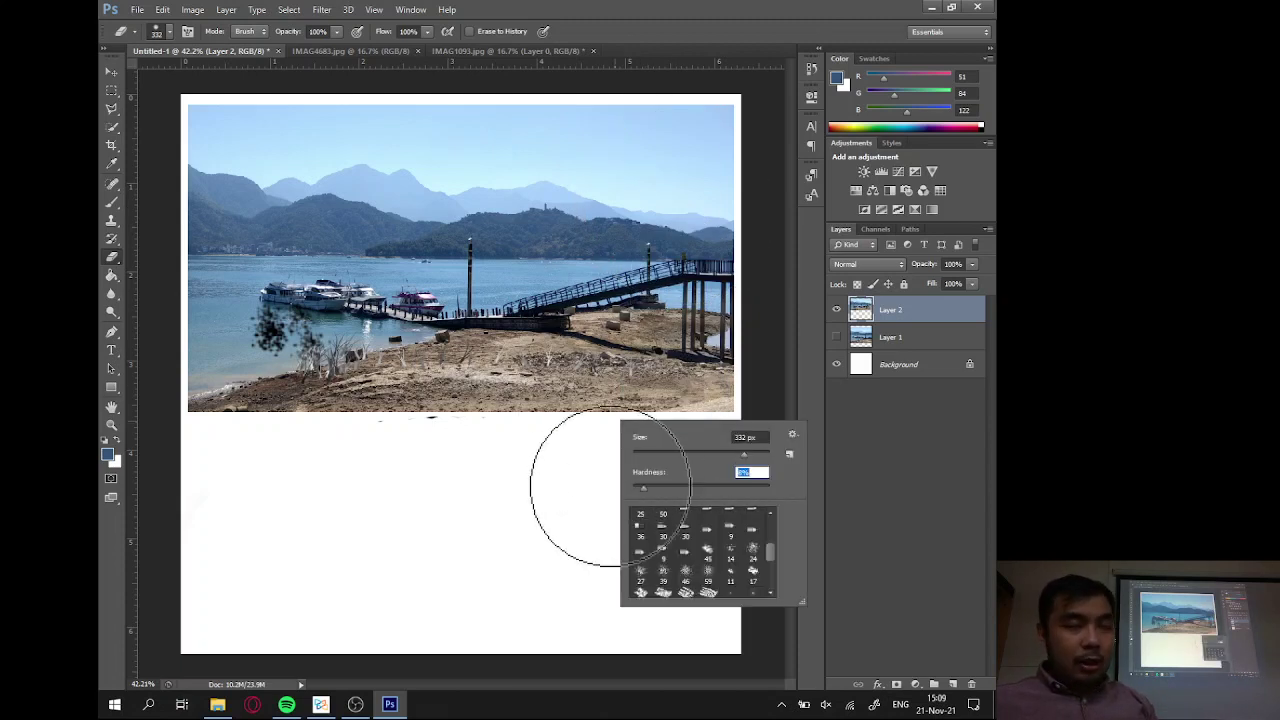
{"action": "type", "text": "0"}
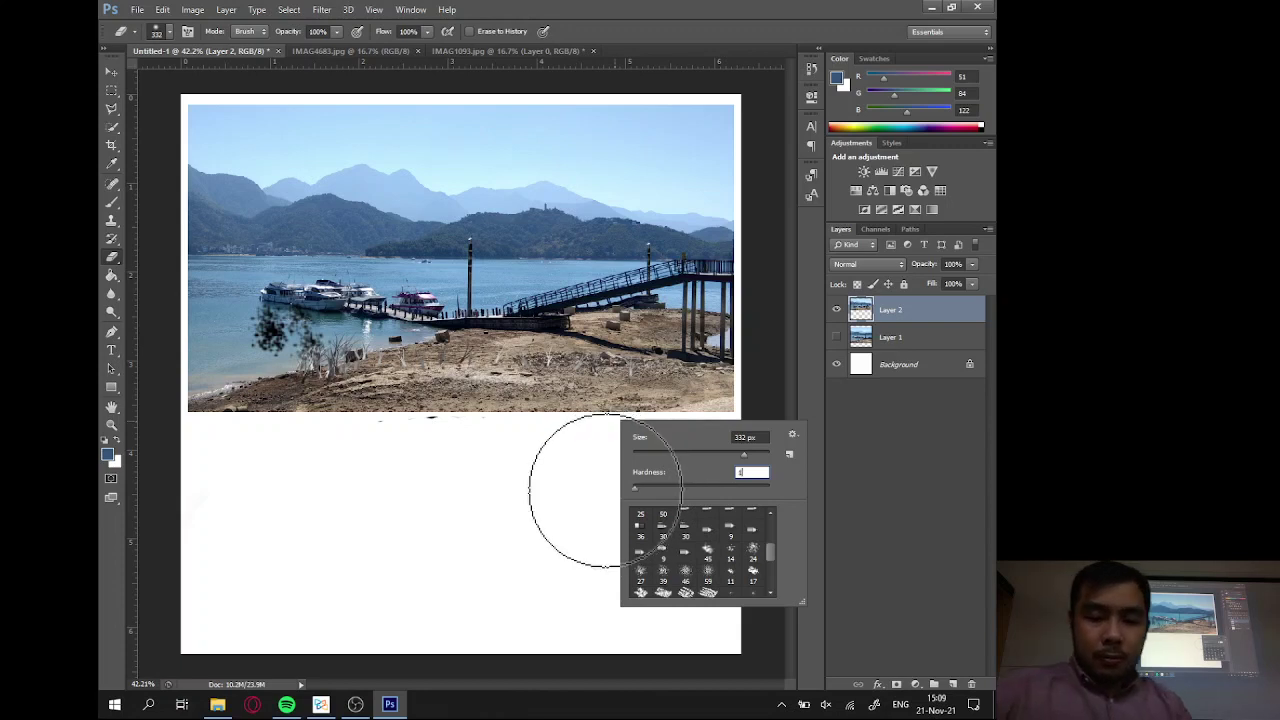
{"action": "key", "text": "Return"}
{"action": "left_click_drag", "start_coordinate": [627, 471], "coordinate": [609, 253]}
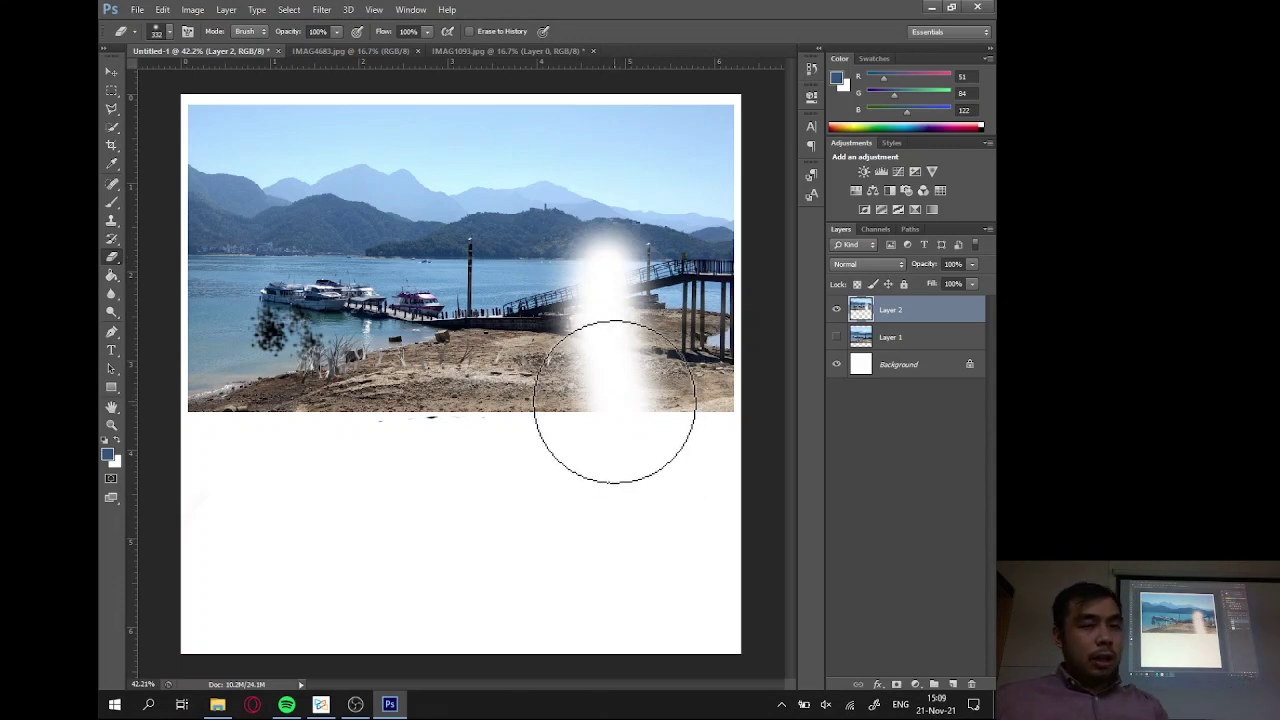
{"action": "key", "text": "ctrl+z"}
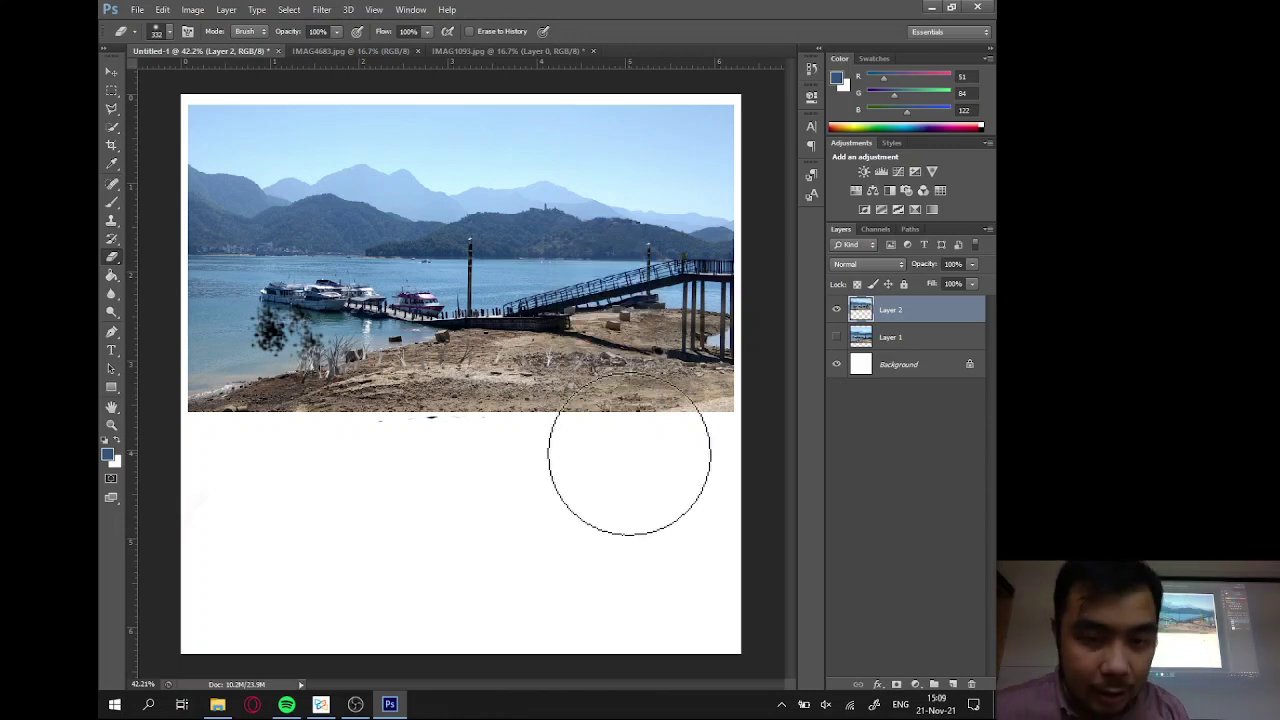
Lower the eraser hardness to 0%, try a soft stroke from the blank canvas up to the mountains, and undo it.
{"action": "right_click", "coordinate": [615, 462]}
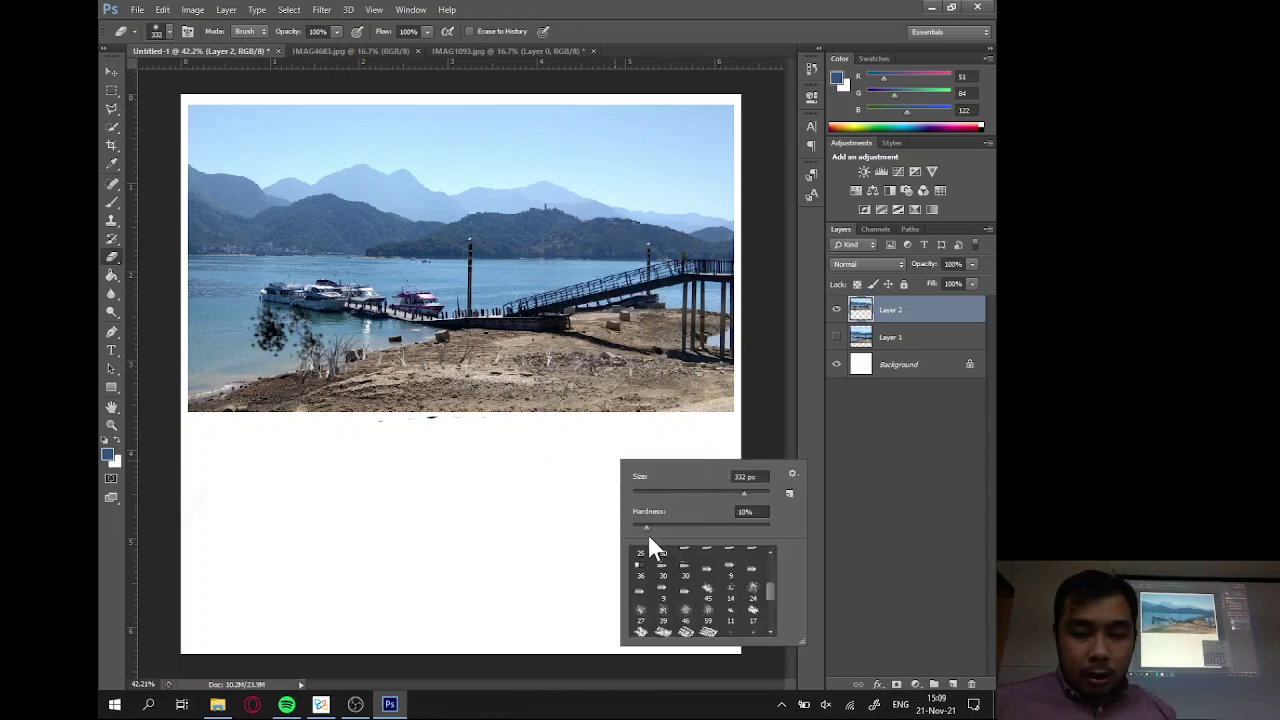
{"action": "left_click_drag", "start_coordinate": [647, 529], "coordinate": [633, 527]}
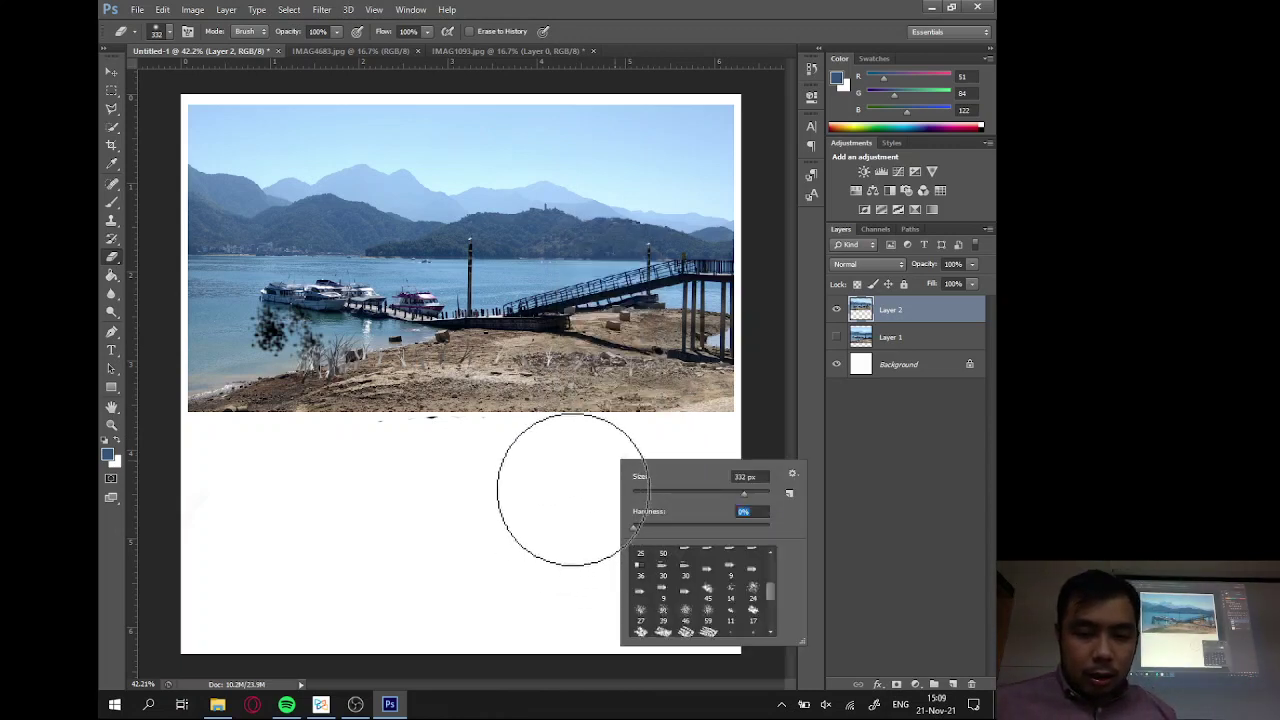
{"action": "mouse_move", "coordinate": [572, 490]}
{"action": "left_mouse_down"}
{"action": "mouse_move", "coordinate": [581, 279]}
{"action": "mouse_move", "coordinate": [585, 470]}
{"action": "mouse_move", "coordinate": [575, 197]}
{"action": "left_mouse_up"}
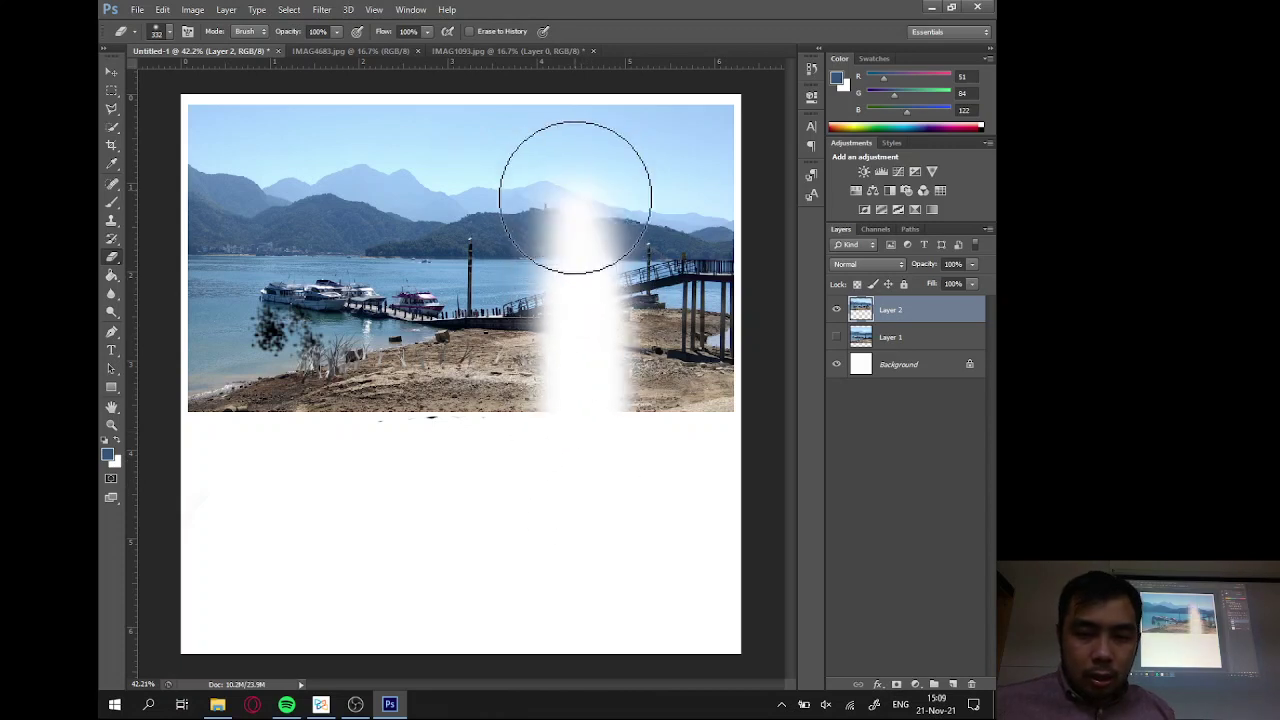
{"action": "key", "text": "ctrl+z"}
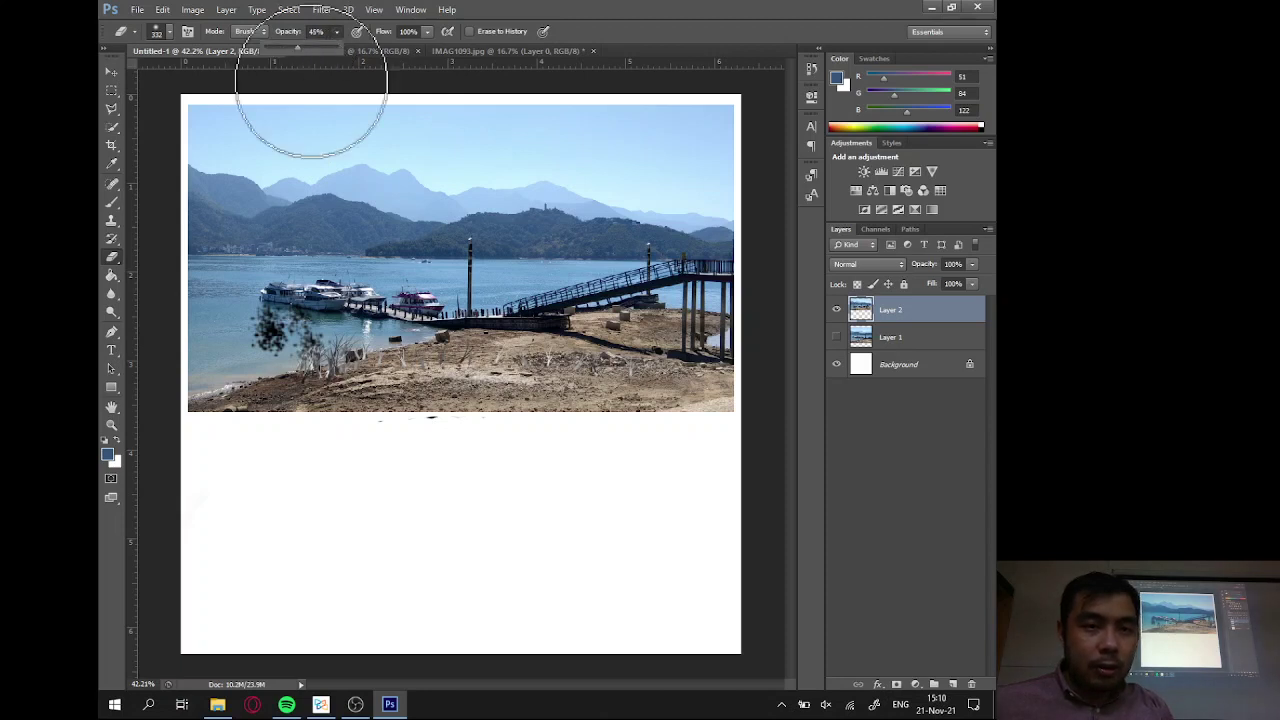
Try partial erasing over the boats, lake and hills at 45% opacity, and undo all the strokes.
{"action": "mouse_move", "coordinate": [394, 267]}
{"action": "left_mouse_down"}
{"action": "mouse_move", "coordinate": [392, 310]}
{"action": "mouse_move", "coordinate": [392, 241]}
{"action": "mouse_move", "coordinate": [357, 276]}
{"action": "mouse_move", "coordinate": [382, 340]}
{"action": "mouse_move", "coordinate": [376, 248]}
{"action": "mouse_move", "coordinate": [357, 350]}
{"action": "mouse_move", "coordinate": [400, 223]}
{"action": "mouse_move", "coordinate": [370, 324]}
{"action": "mouse_move", "coordinate": [402, 246]}
{"action": "mouse_move", "coordinate": [312, 323]}
{"action": "mouse_move", "coordinate": [390, 311]}
{"action": "mouse_move", "coordinate": [368, 268]}
{"action": "mouse_move", "coordinate": [312, 359]}
{"action": "mouse_move", "coordinate": [375, 337]}
{"action": "mouse_move", "coordinate": [294, 297]}
{"action": "mouse_move", "coordinate": [380, 337]}
{"action": "mouse_move", "coordinate": [400, 243]}
{"action": "left_mouse_up"}
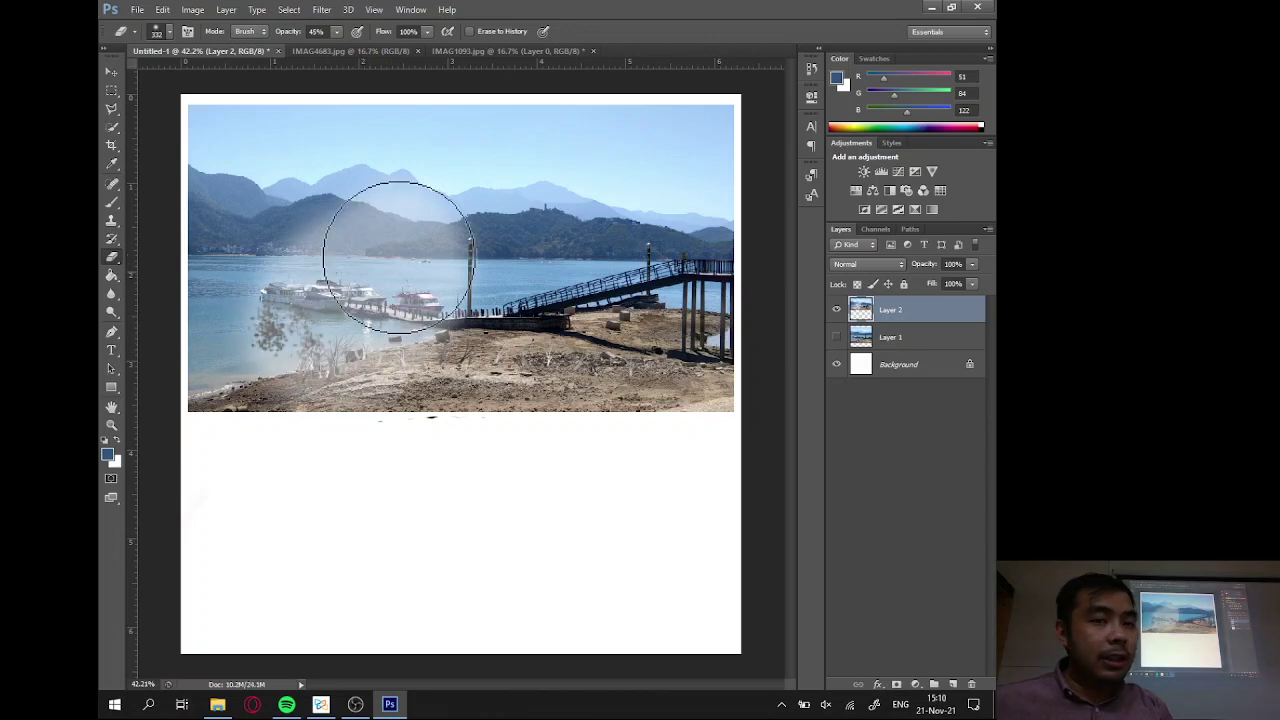
{"action": "left_click", "coordinate": [337, 32]}
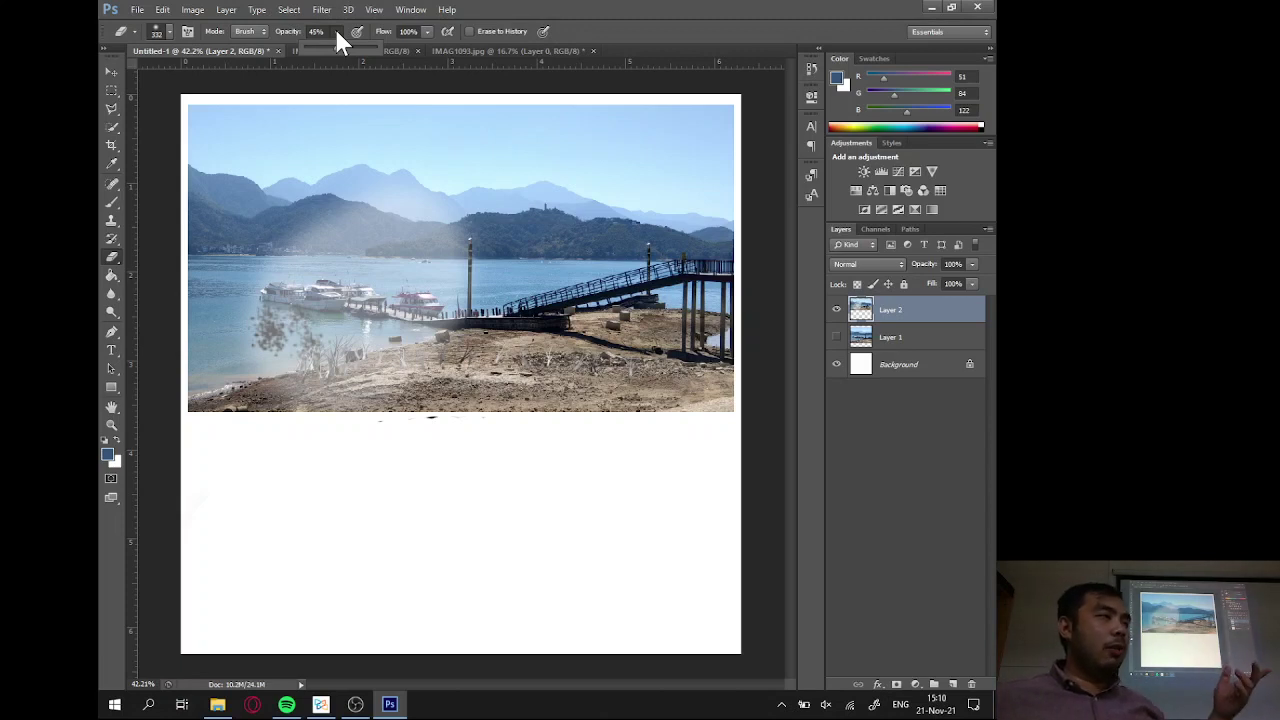
{"action": "left_click", "coordinate": [337, 31]}
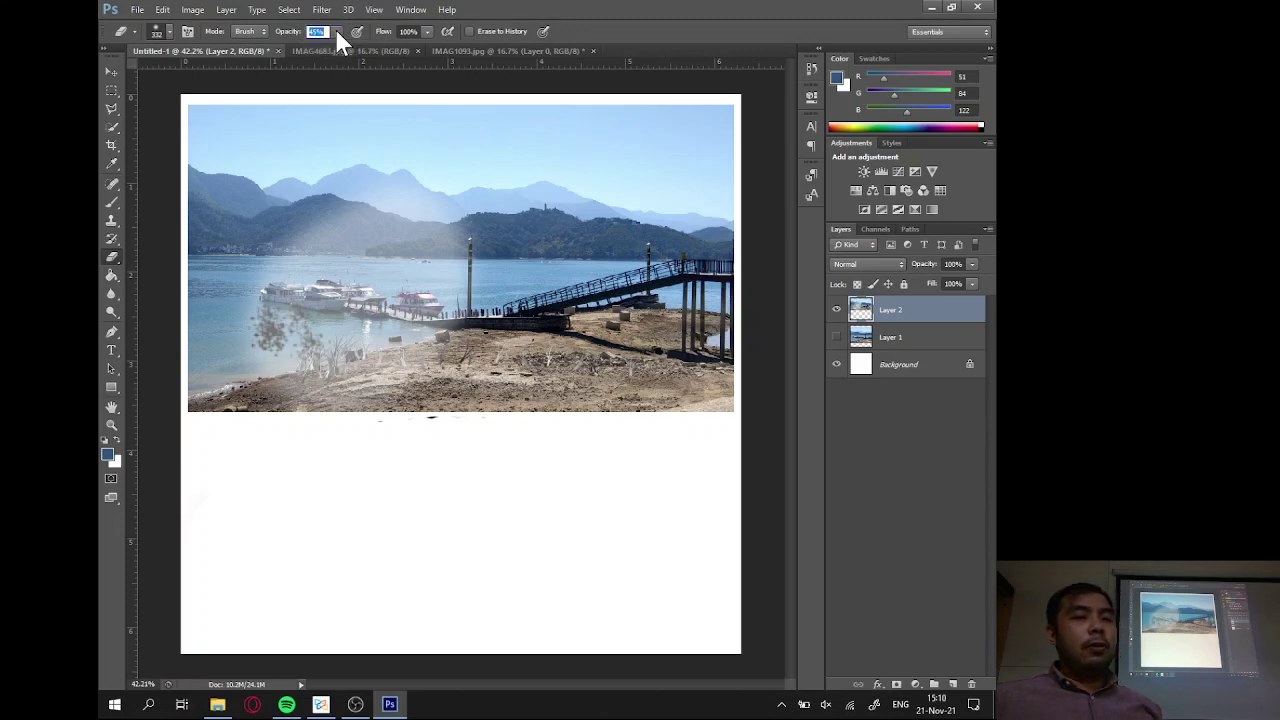
{"action": "mouse_move", "coordinate": [421, 267]}
{"action": "left_mouse_down"}
{"action": "mouse_move", "coordinate": [487, 300]}
{"action": "mouse_move", "coordinate": [429, 219]}
{"action": "mouse_move", "coordinate": [420, 256]}
{"action": "left_mouse_up"}
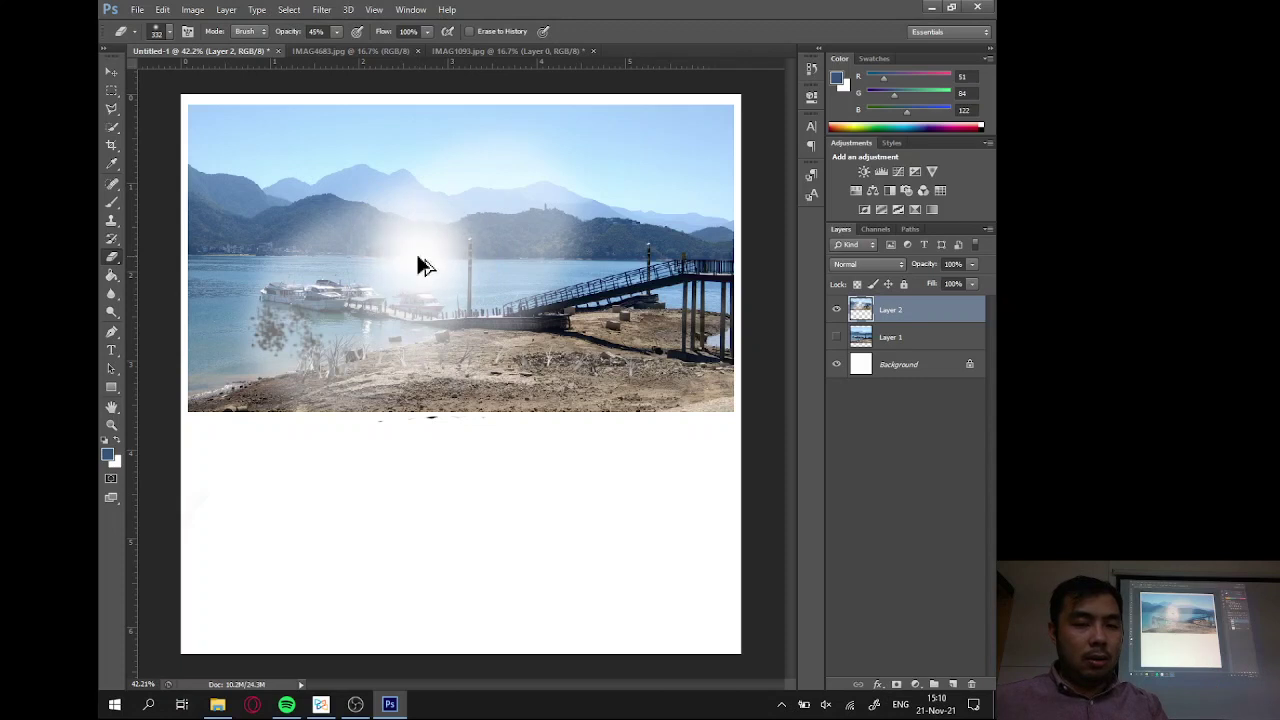
{"action": "key", "text": "ctrl+alt+z"}
{"action": "key", "text": "ctrl+alt+z"}
{"action": "key", "text": "ctrl+alt+z"}
{"action": "key", "text": "ctrl+alt+z"}
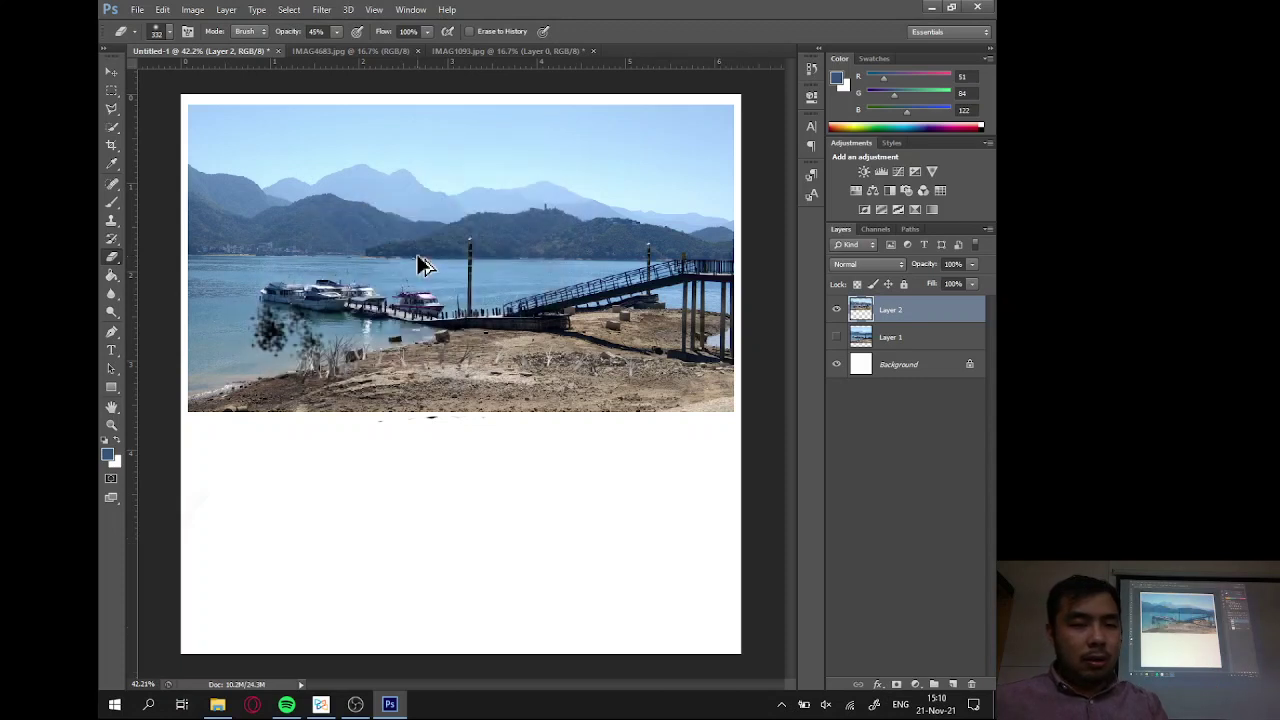
Try a faint eraser pass over the hills and lake at 11% opacity, and restore the opacity to 100%.
{"action": "left_click", "coordinate": [338, 31]}
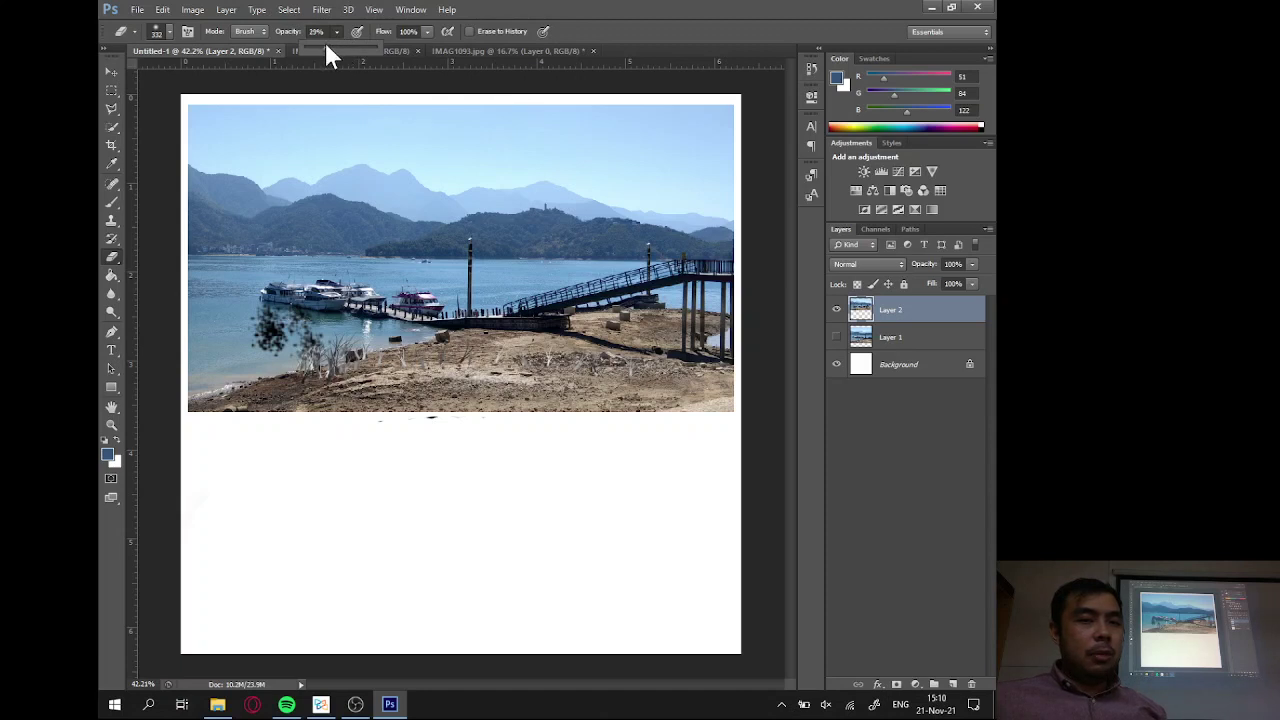
{"action": "left_click_drag", "start_coordinate": [330, 55], "coordinate": [311, 47]}
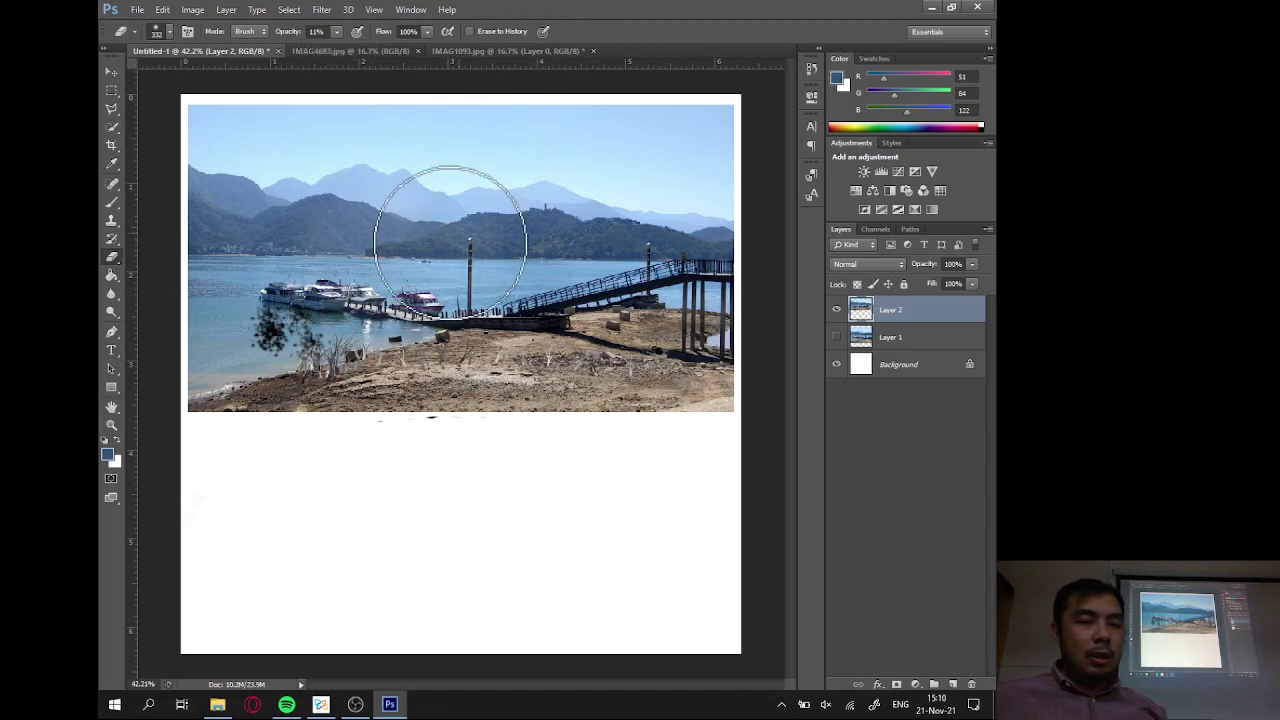
{"action": "mouse_move", "coordinate": [450, 241]}
{"action": "left_mouse_down"}
{"action": "mouse_move", "coordinate": [423, 223]}
{"action": "mouse_move", "coordinate": [391, 245]}
{"action": "left_mouse_up"}
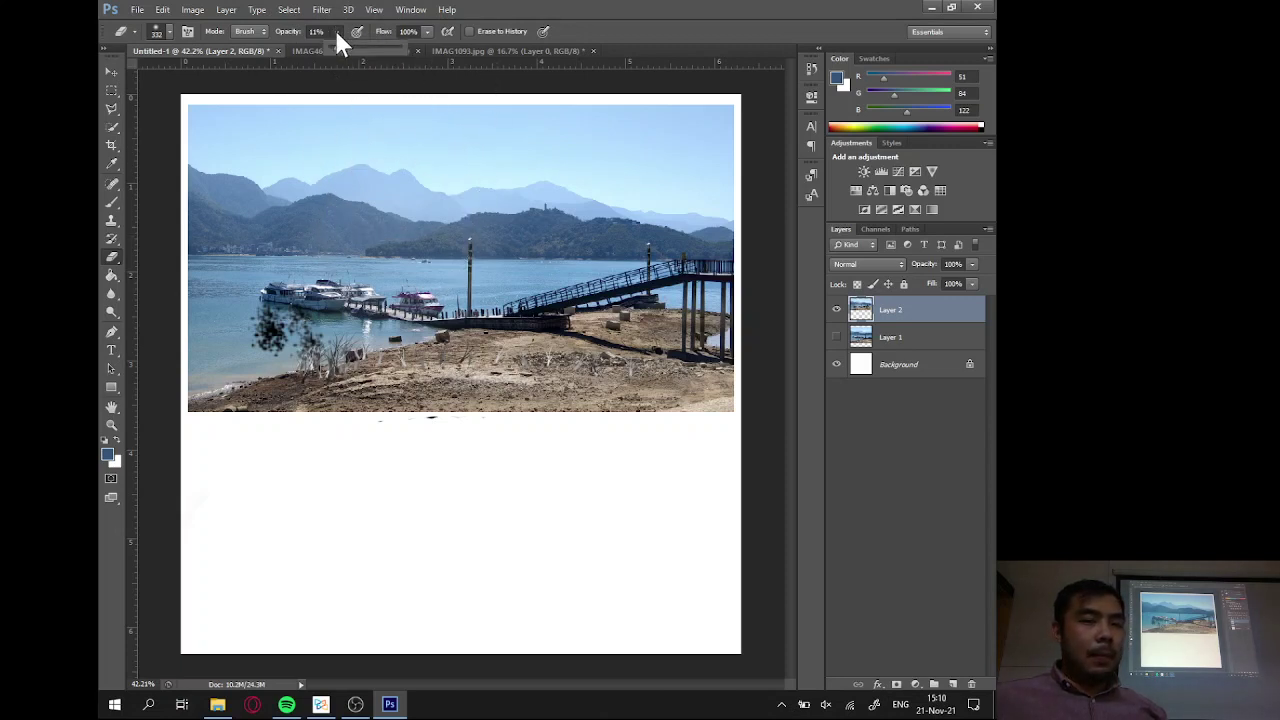
{"action": "left_click_drag", "start_coordinate": [338, 42], "coordinate": [424, 46]}
{"action": "left_click", "coordinate": [595, 33]}
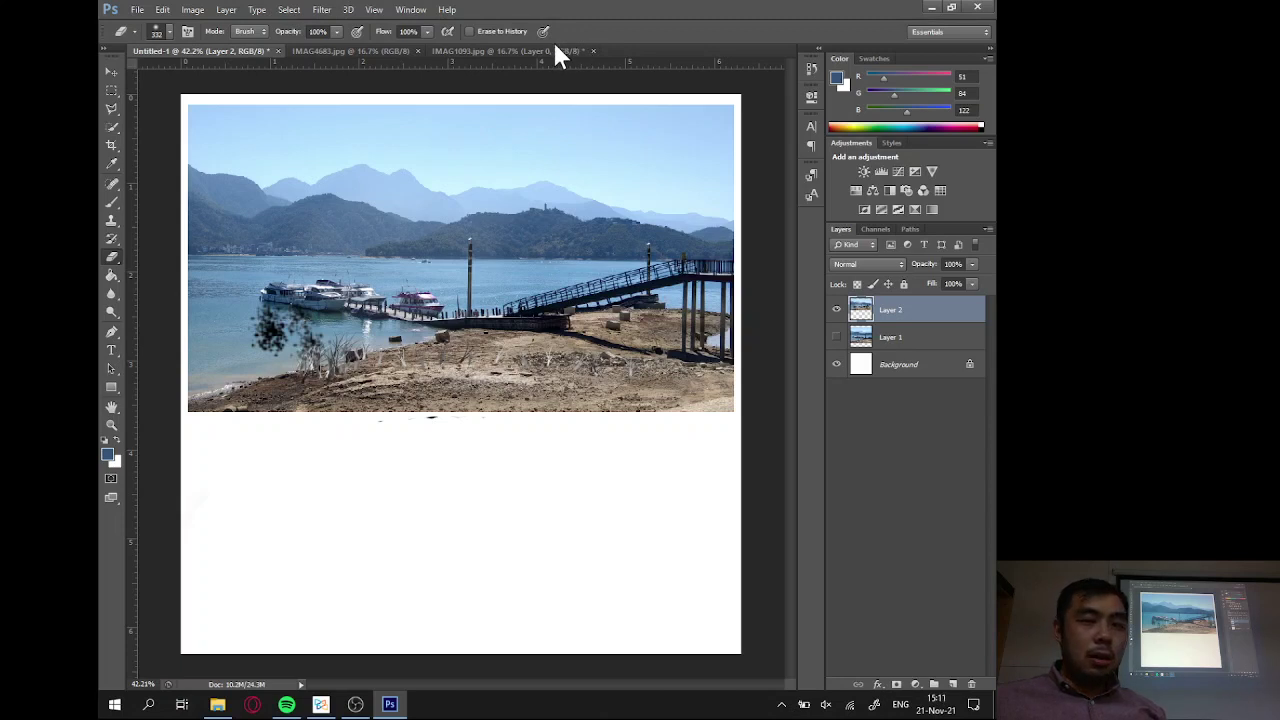
Examine the eraser tool variants, the brush size and hardness settings, and the available eraser modes, keeping Brush mode.
{"action": "left_click", "coordinate": [111, 257]}
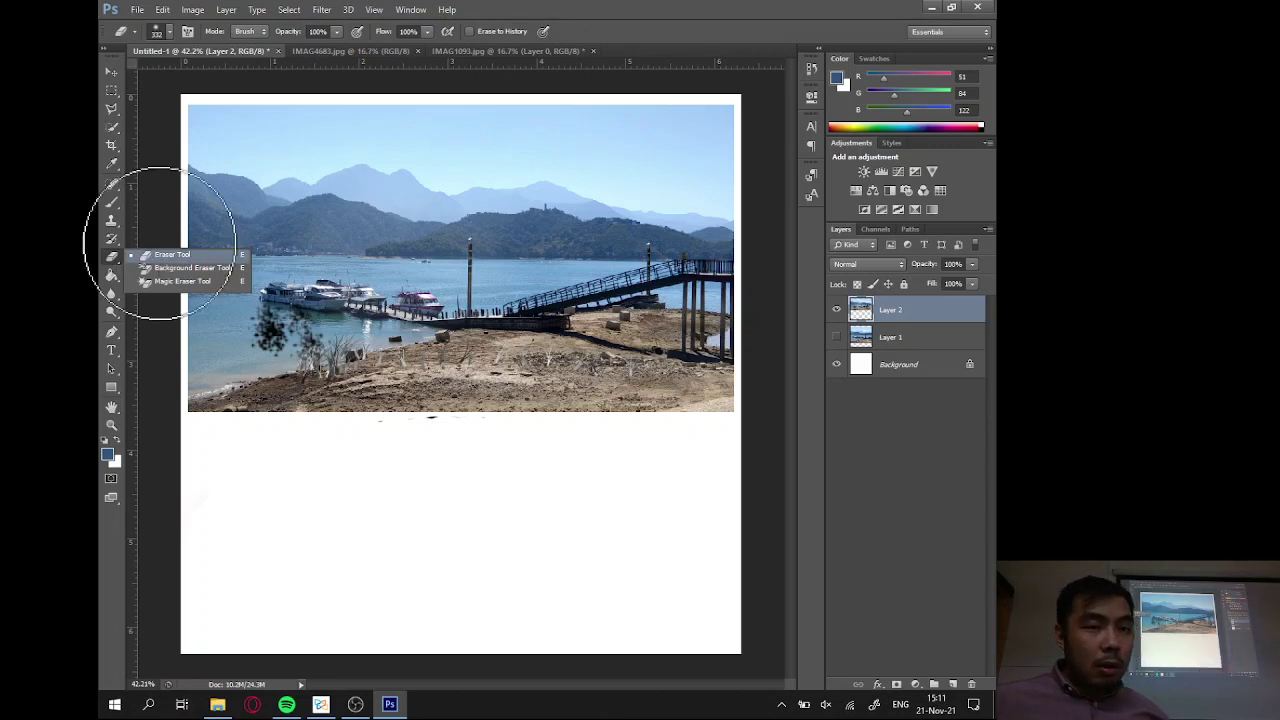
{"action": "left_click", "coordinate": [171, 24]}
{"action": "left_click", "coordinate": [171, 24]}
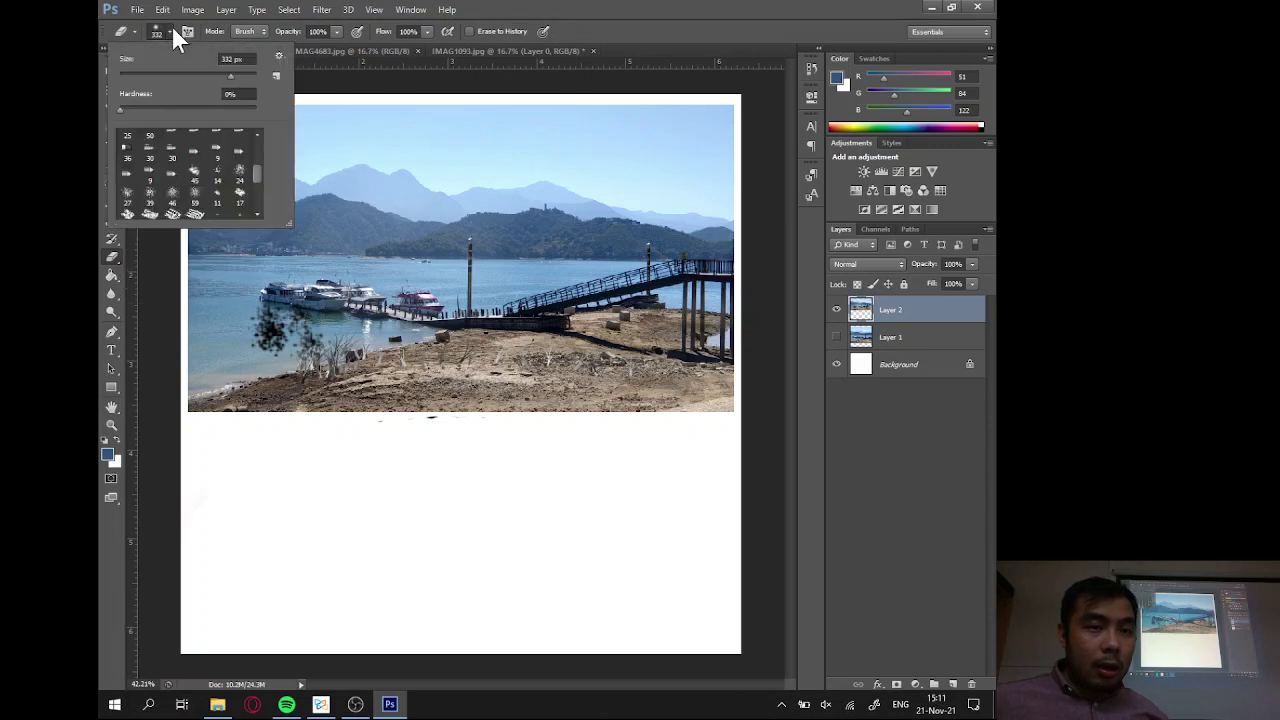
{"action": "left_click", "coordinate": [172, 27]}
{"action": "left_click", "coordinate": [262, 33]}
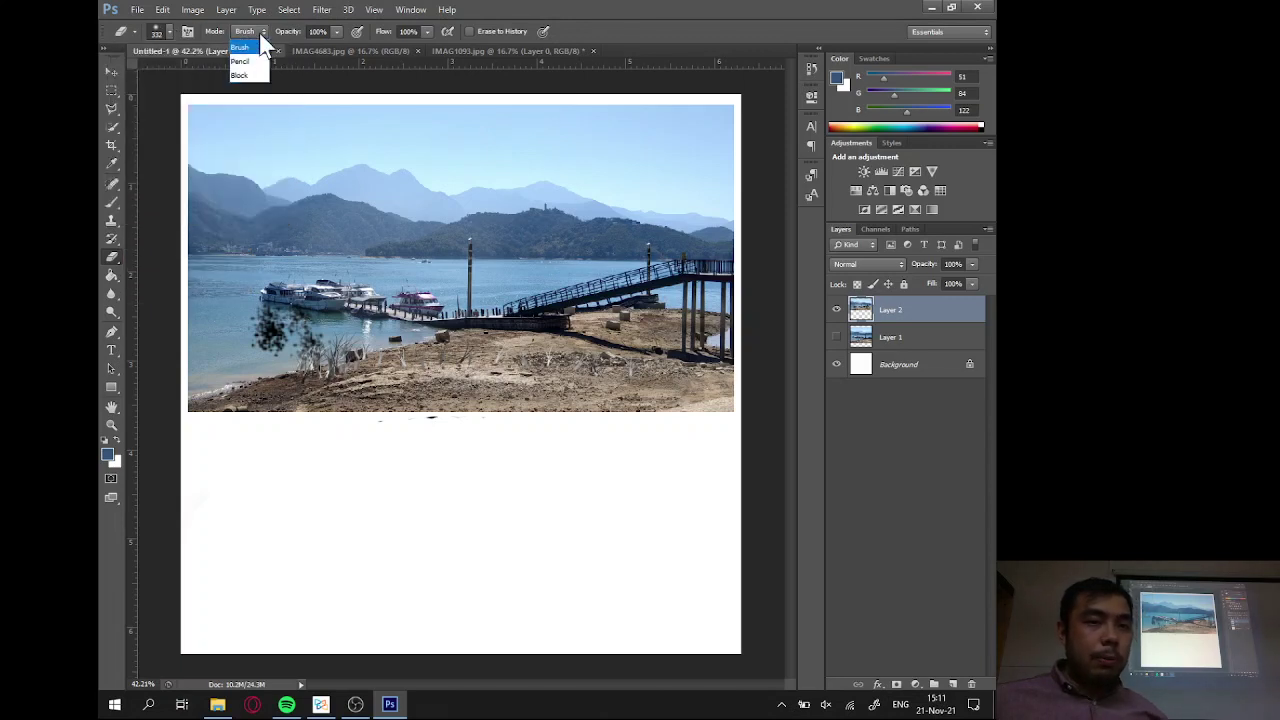
{"action": "left_click", "coordinate": [265, 45]}
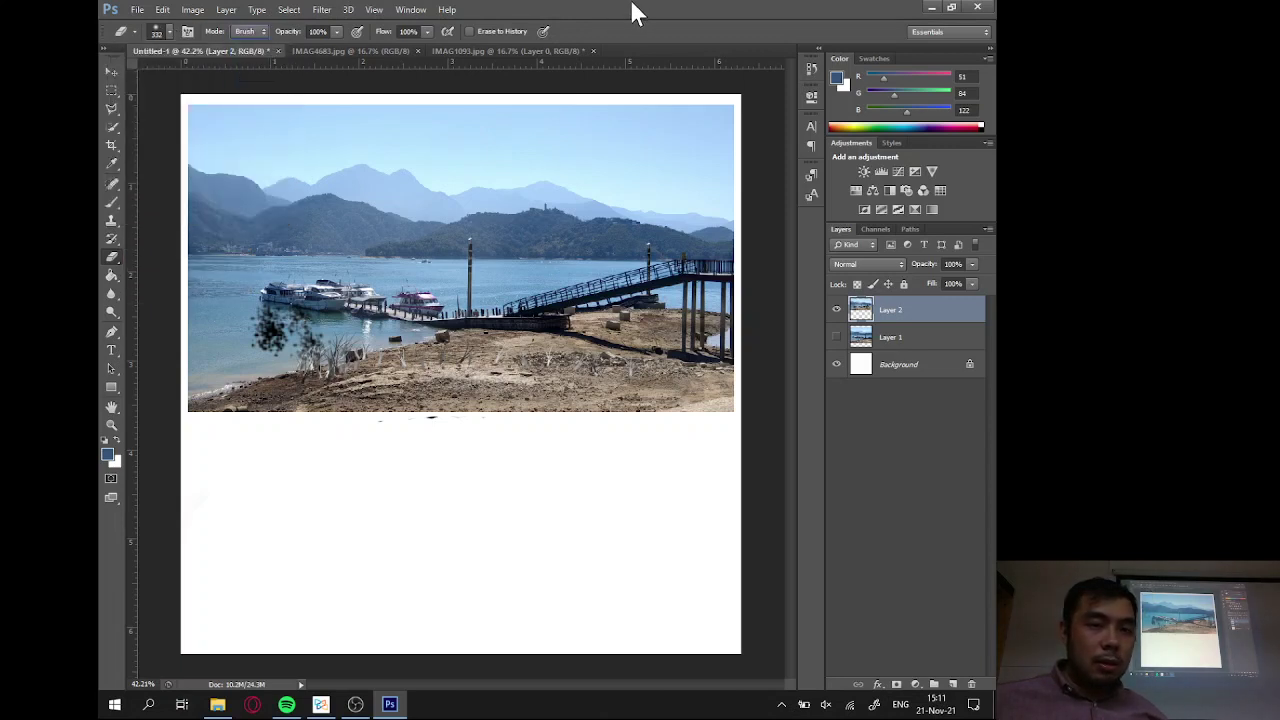
Set the eraser hardness to 100%, try a stroke up through the middle of the shore, and undo it.
{"action": "right_click", "coordinate": [368, 212]}
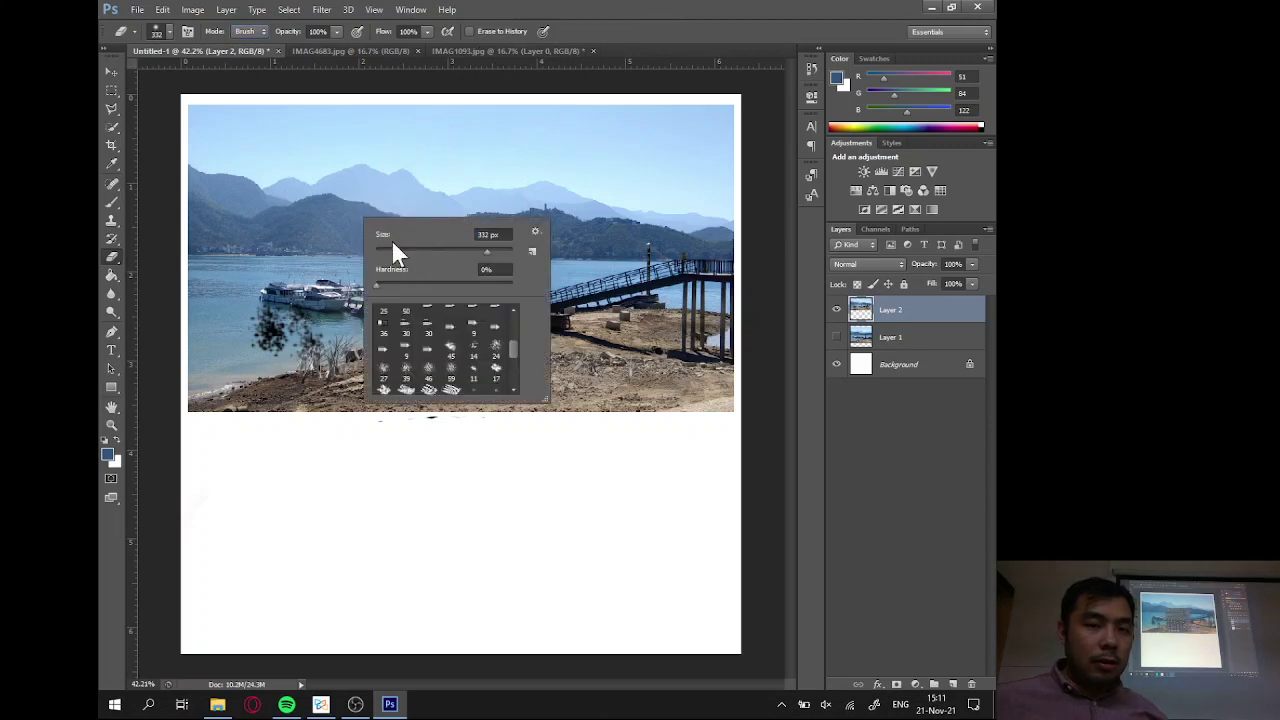
{"action": "left_click_drag", "start_coordinate": [378, 285], "coordinate": [446, 286]}
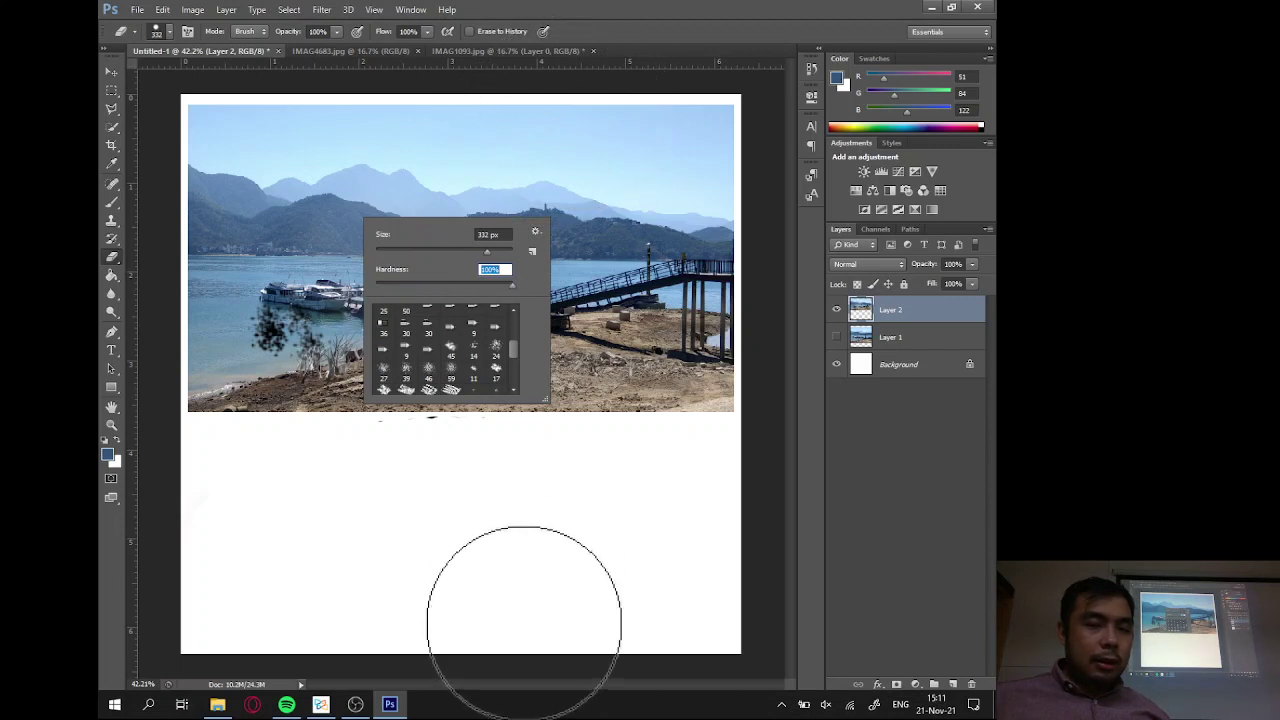
{"action": "left_click", "coordinate": [544, 582]}
{"action": "left_click_drag", "start_coordinate": [544, 582], "coordinate": [537, 316]}
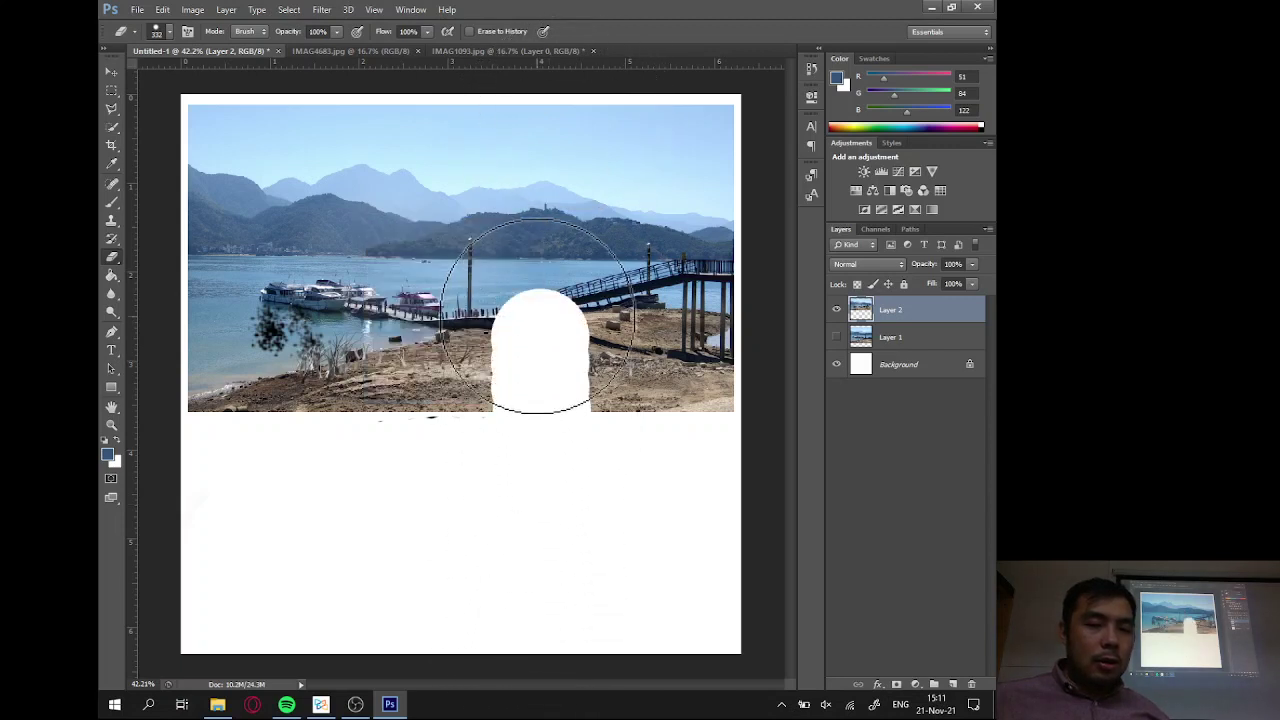
{"action": "key", "text": "ctrl+z"}
Reduce the eraser hardness, try a soft-edged stroke up into the sandy shore, and undo it.
{"action": "right_click", "coordinate": [544, 320]}
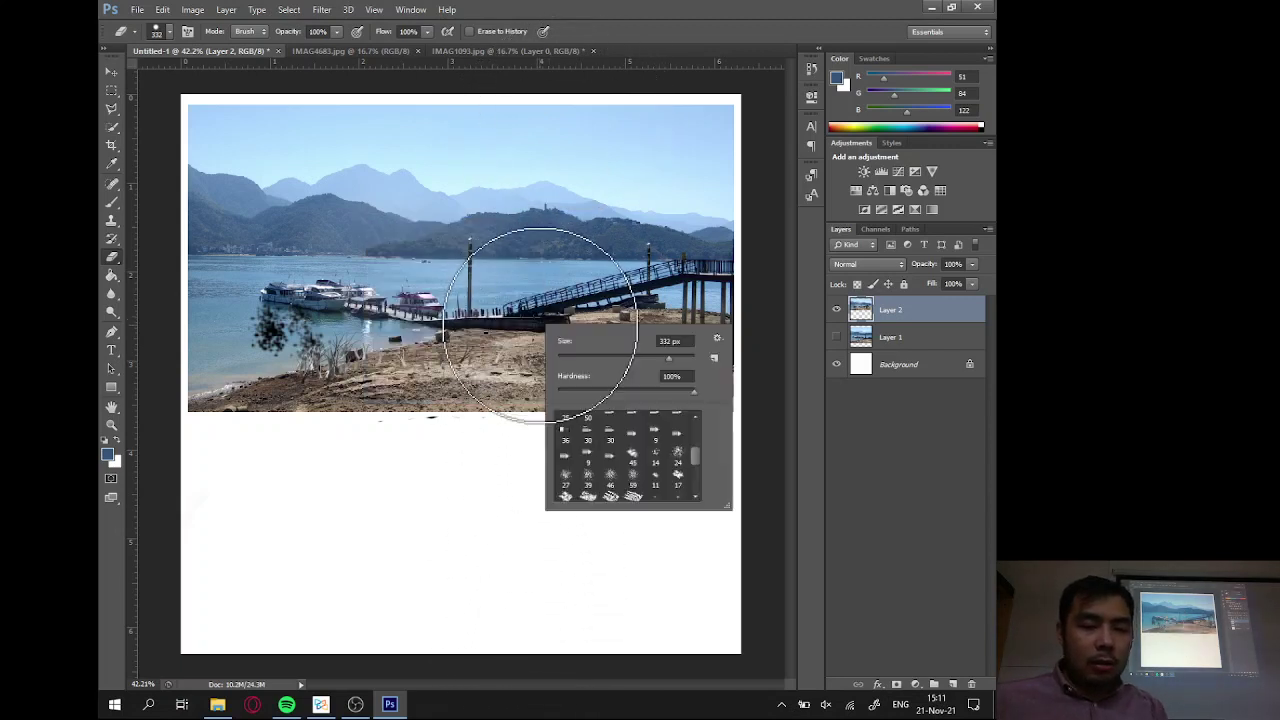
{"action": "left_click", "coordinate": [583, 391]}
{"action": "left_click", "coordinate": [491, 474]}
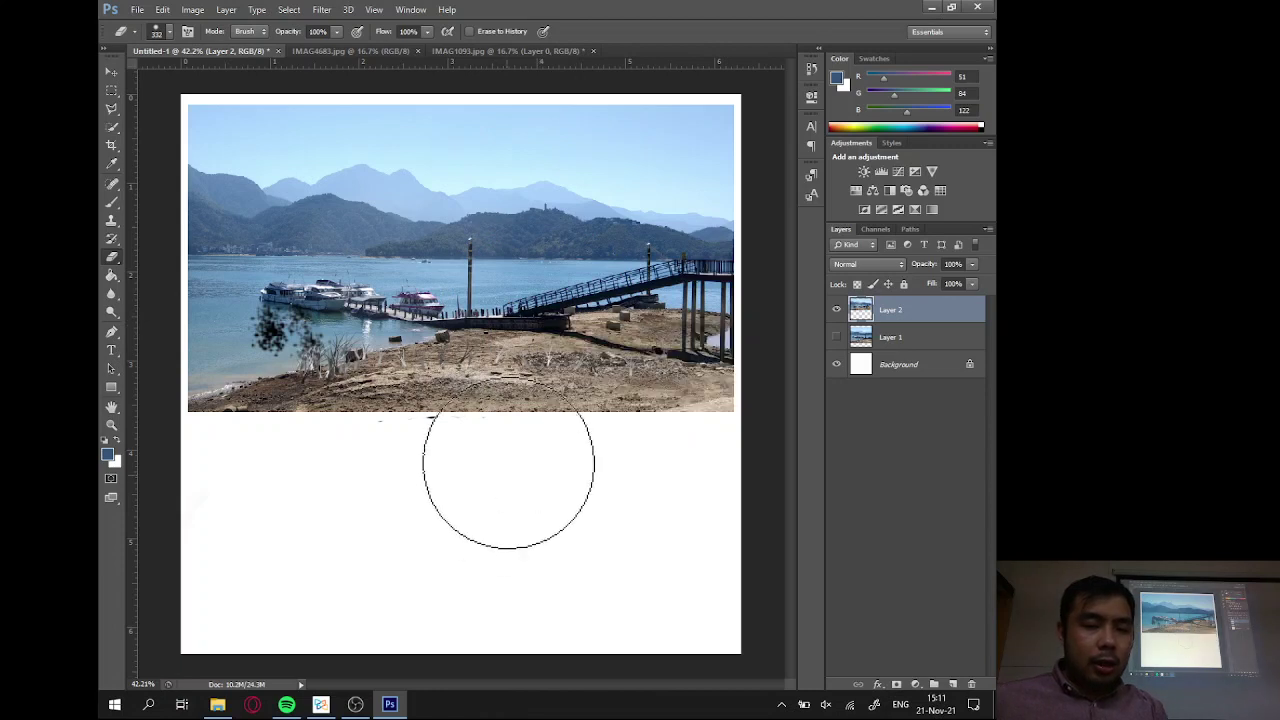
{"action": "left_click_drag", "start_coordinate": [508, 471], "coordinate": [512, 365]}
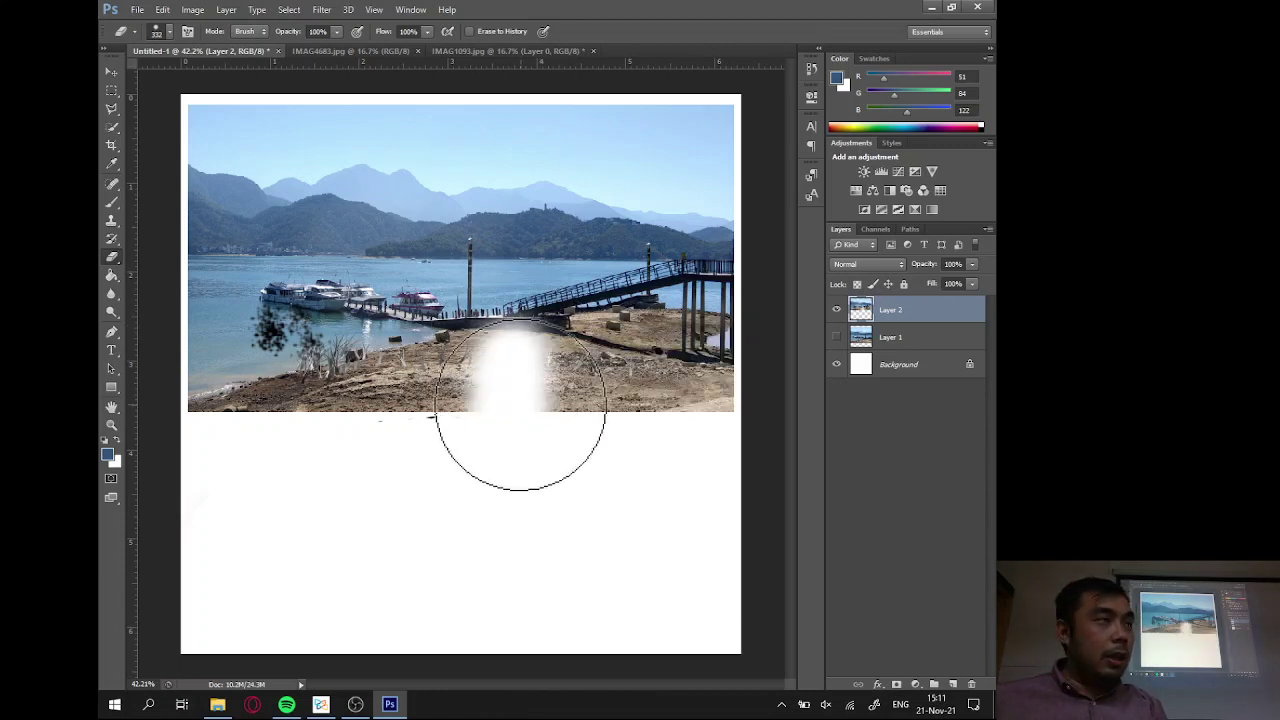
{"action": "key", "text": "ctrl+z"}
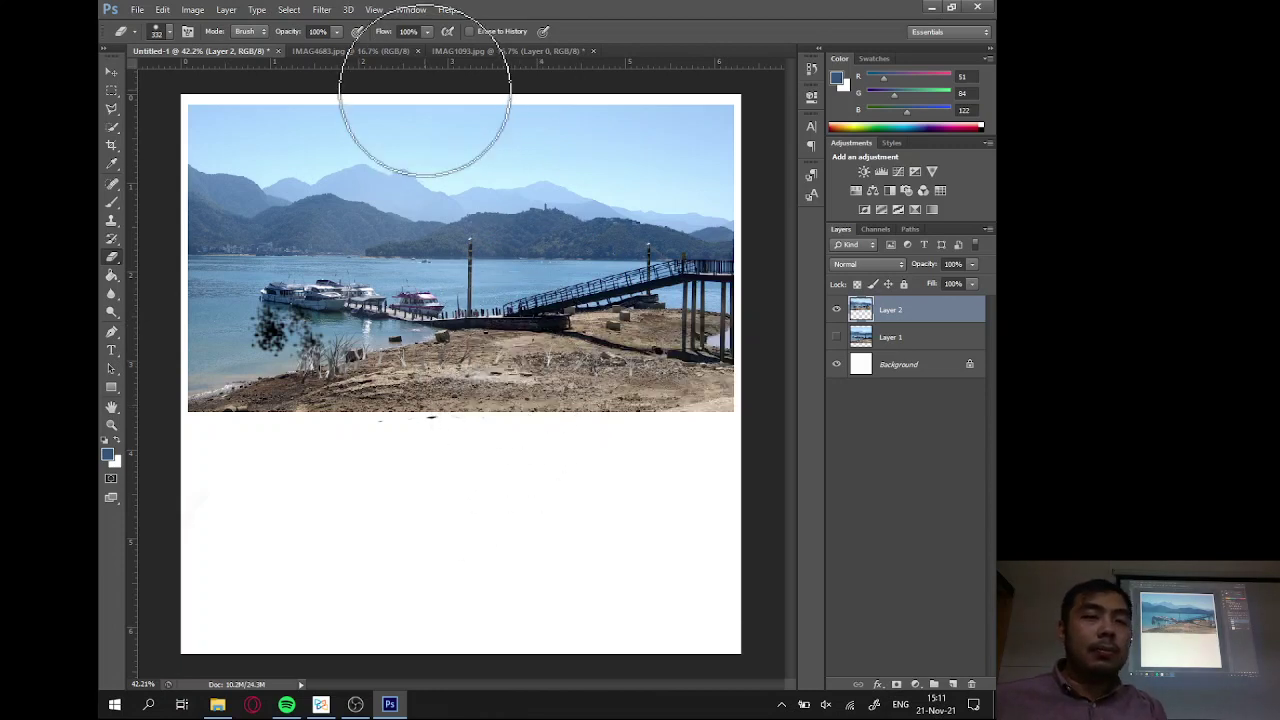
Set the eraser brush hardness to 100%.
{"action": "right_click", "coordinate": [405, 230]}
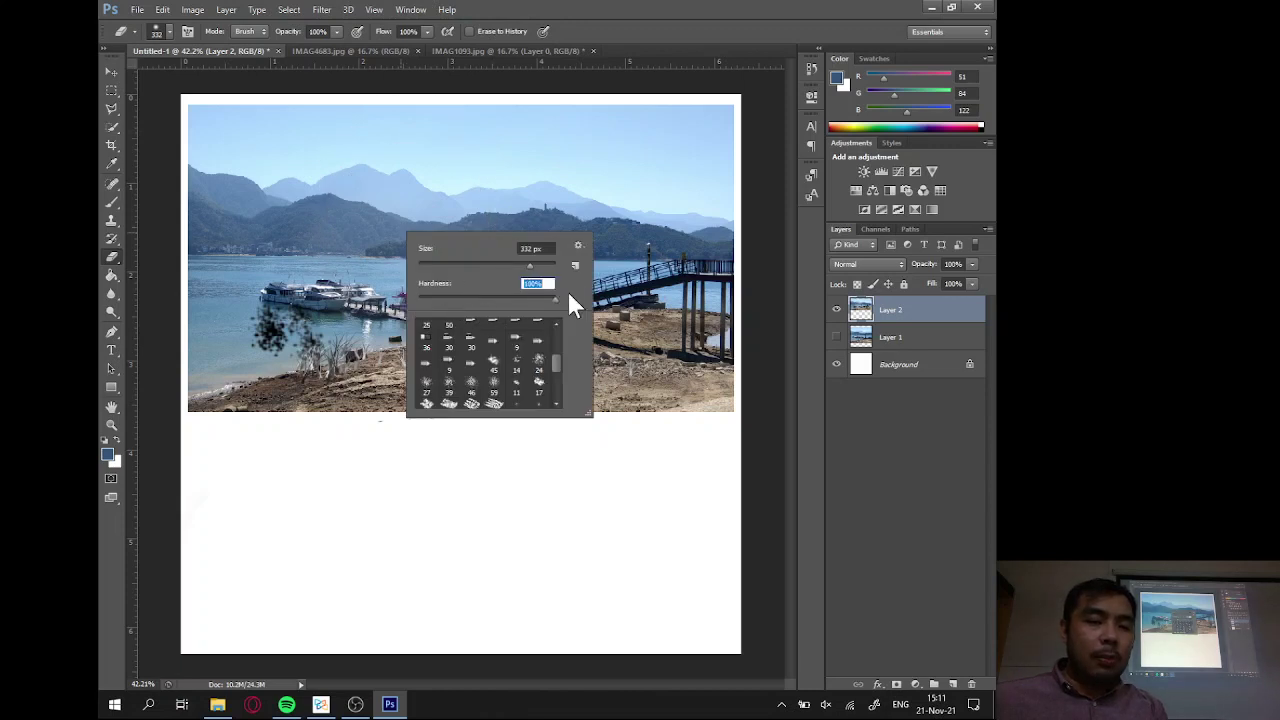
{"action": "key", "text": "Return"}
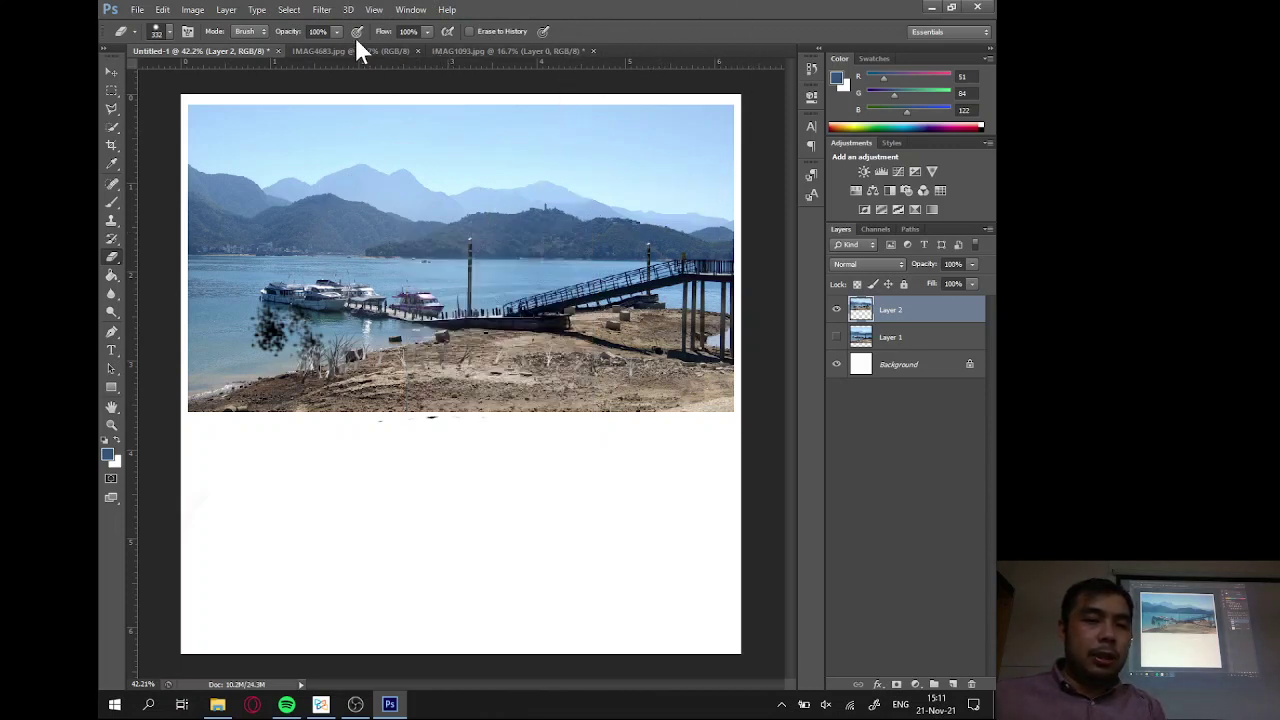
Set the eraser opacity to 48%, try a stroke up through the middle of the shore, and undo it.
{"action": "left_click_drag", "start_coordinate": [297, 51], "coordinate": [300, 51]}
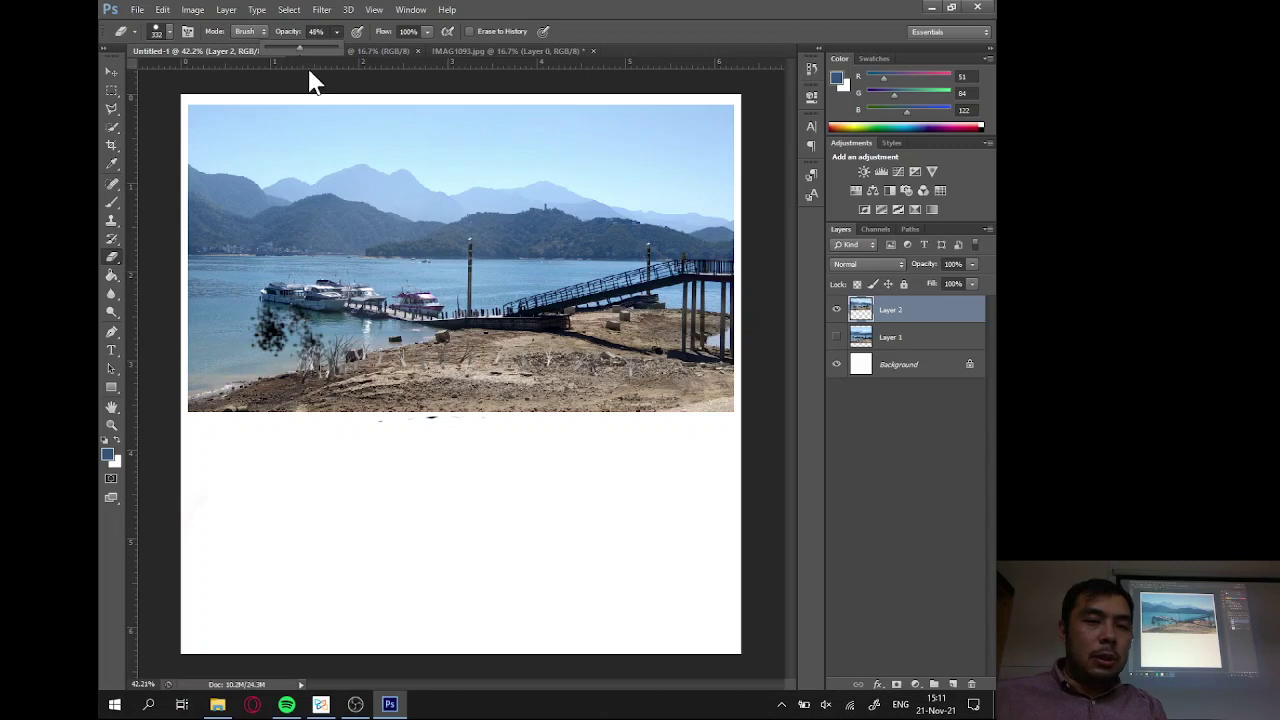
{"action": "mouse_move", "coordinate": [491, 477]}
{"action": "left_mouse_down"}
{"action": "mouse_move", "coordinate": [480, 376]}
{"action": "mouse_move", "coordinate": [481, 325]}
{"action": "mouse_move", "coordinate": [514, 374]}
{"action": "mouse_move", "coordinate": [508, 391]}
{"action": "mouse_move", "coordinate": [476, 301]}
{"action": "mouse_move", "coordinate": [501, 416]}
{"action": "mouse_move", "coordinate": [490, 308]}
{"action": "left_mouse_up"}
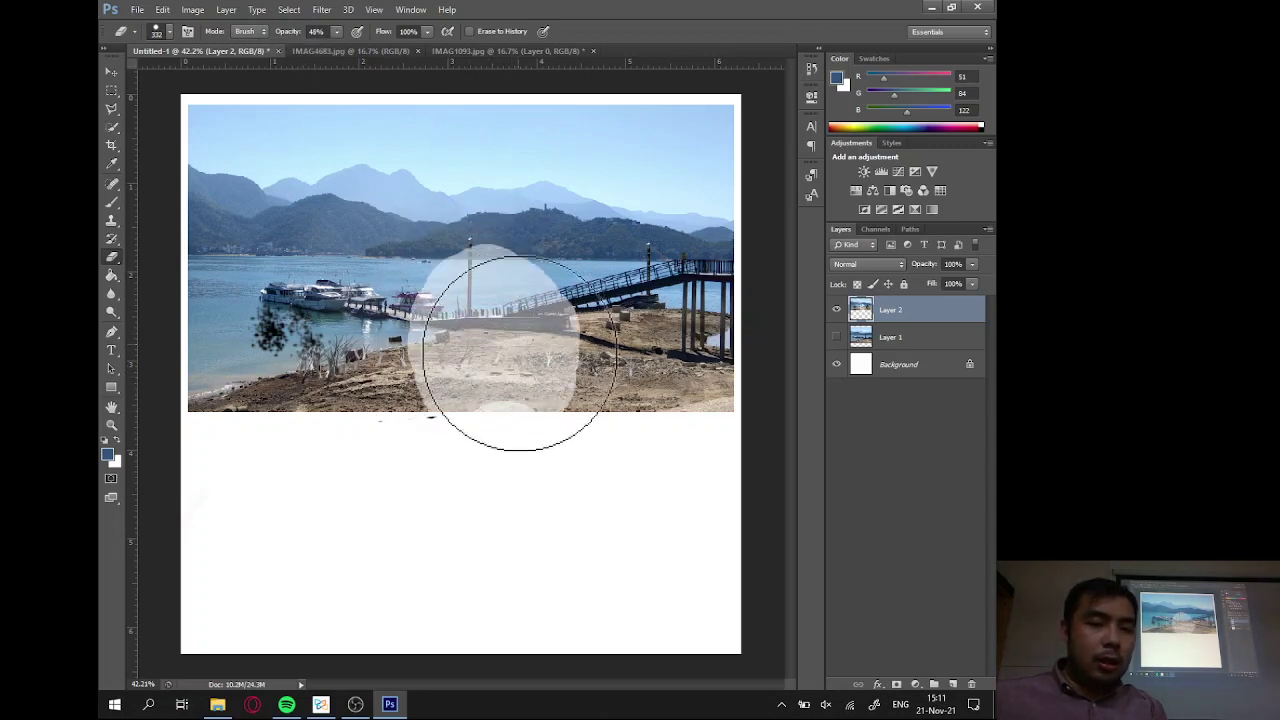
{"action": "key", "text": "ctrl+z"}
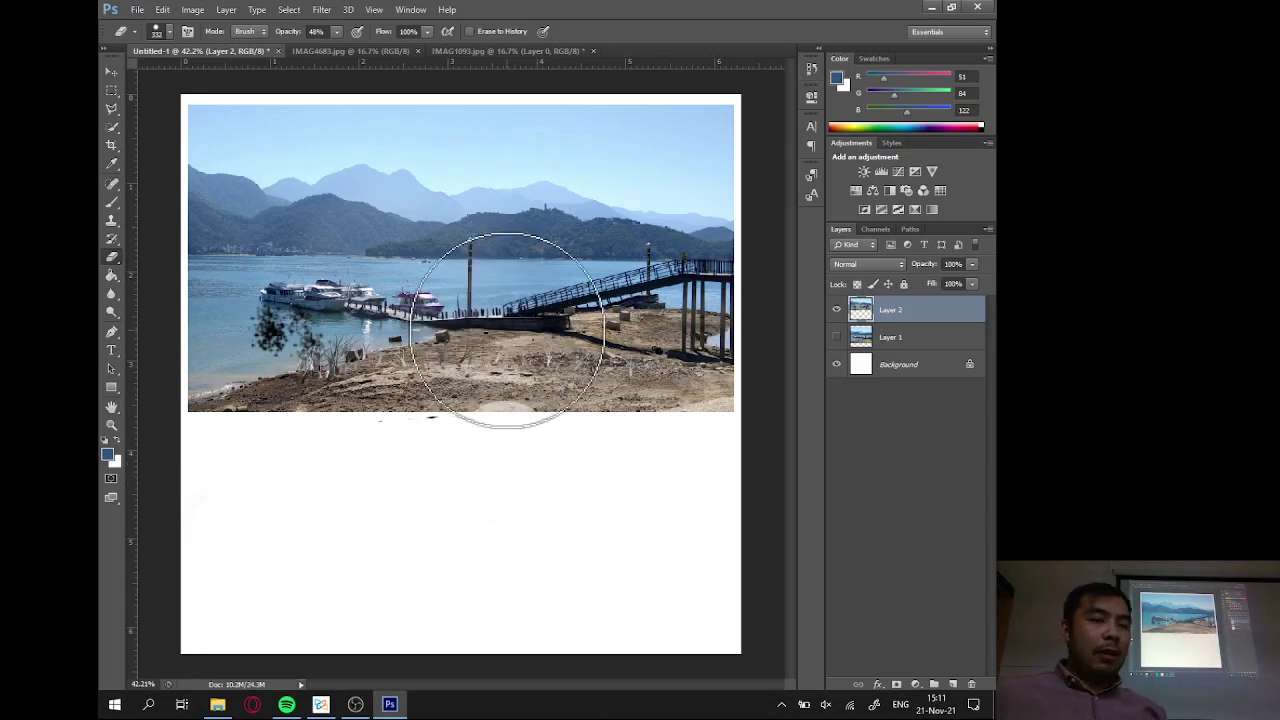
Try erasing repeatedly at one spot over the middle of the pier to build up transparency, and undo it.
{"action": "left_click", "coordinate": [507, 330]}
{"action": "left_click", "coordinate": [507, 330]}
{"action": "left_click", "coordinate": [507, 330]}
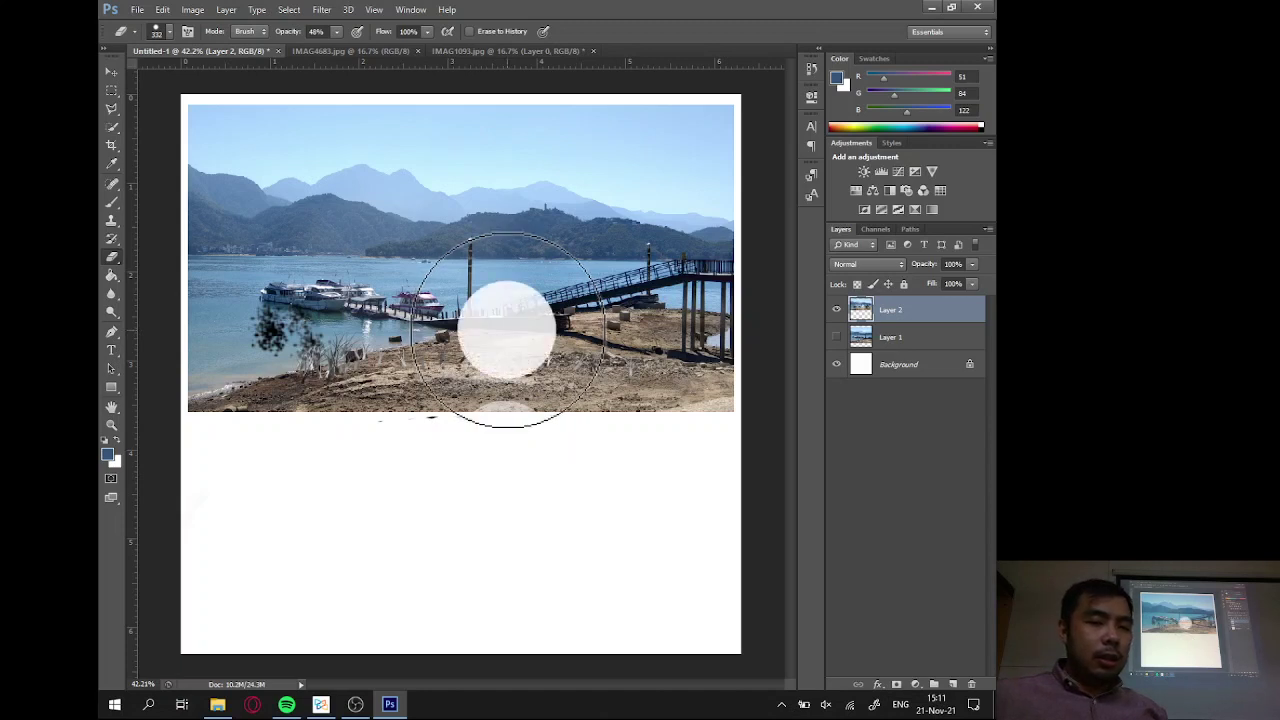
{"action": "left_click", "coordinate": [507, 330]}
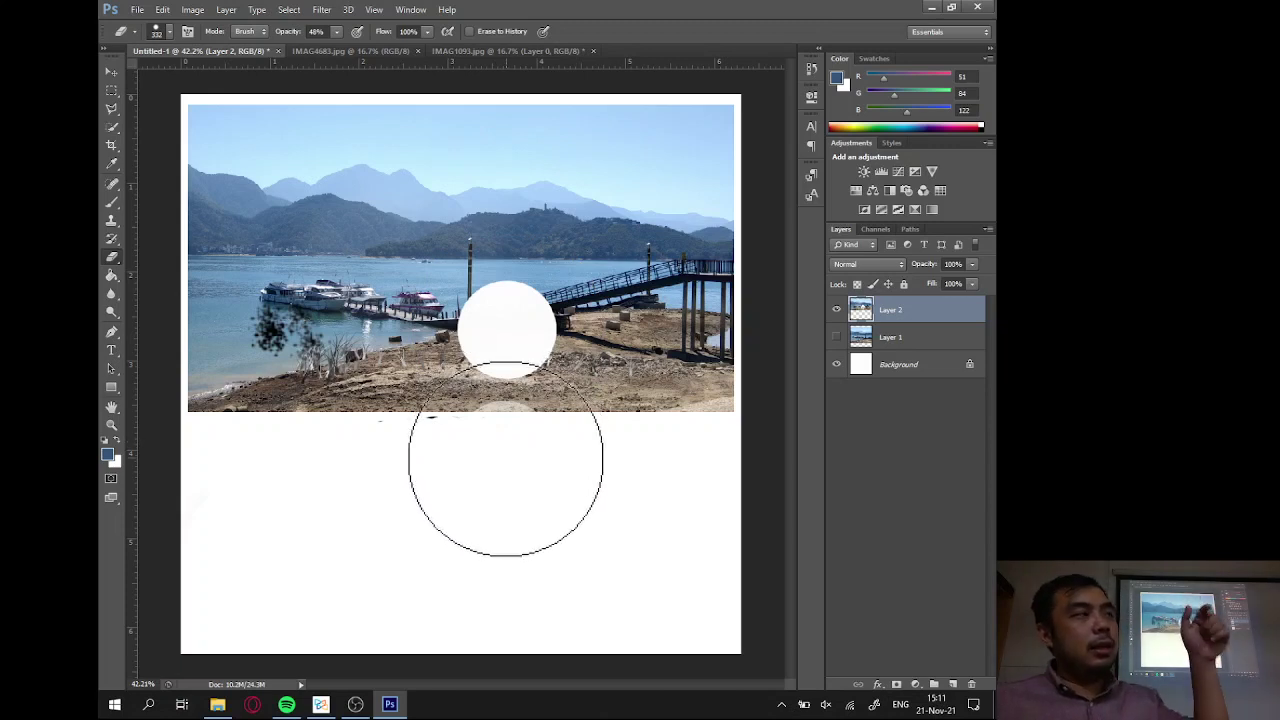
{"action": "key", "text": "ctrl"}
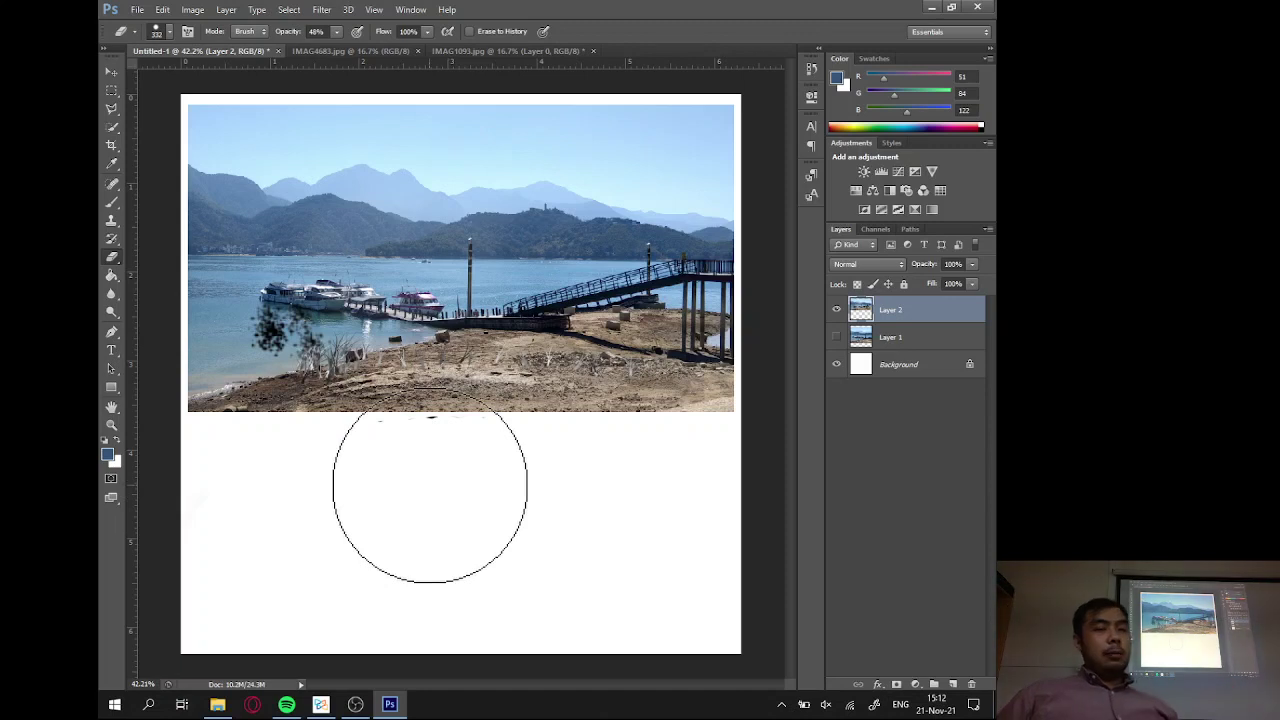
Try the Magic Eraser on the sky and on the dark forested hills, undoing each erasure.
{"action": "left_click", "coordinate": [116, 261]}
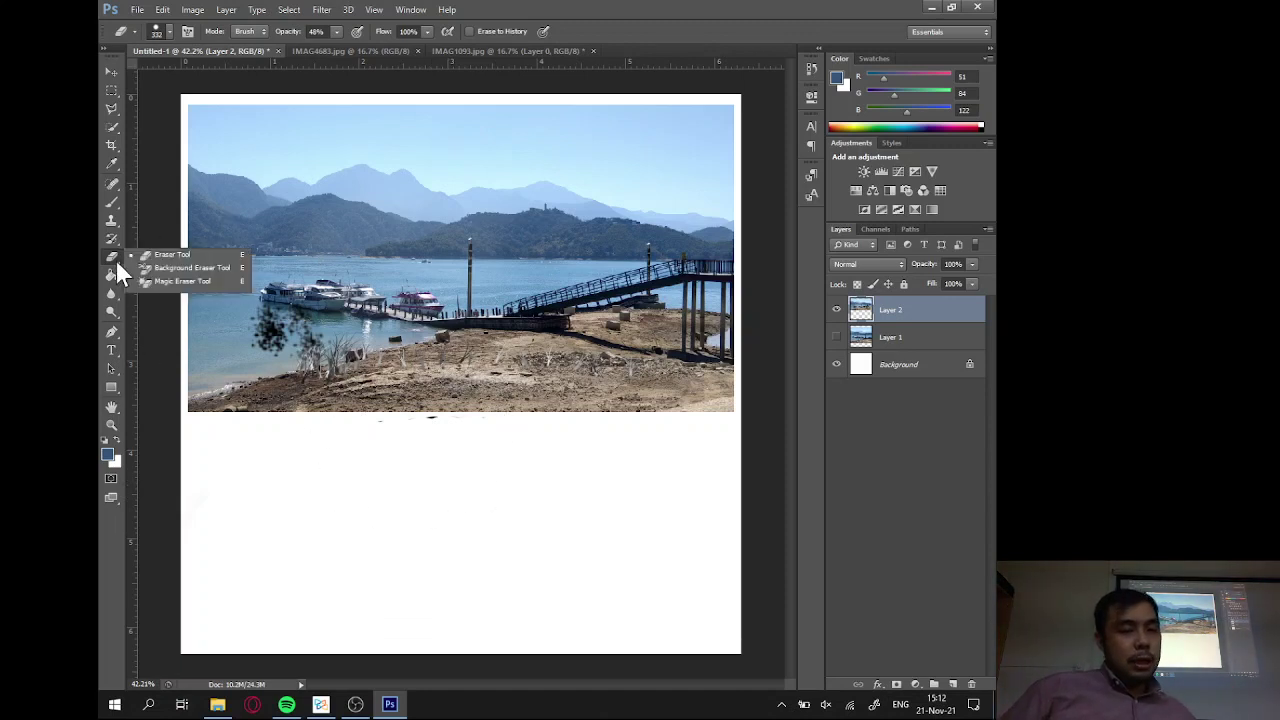
{"action": "left_click", "coordinate": [168, 282]}
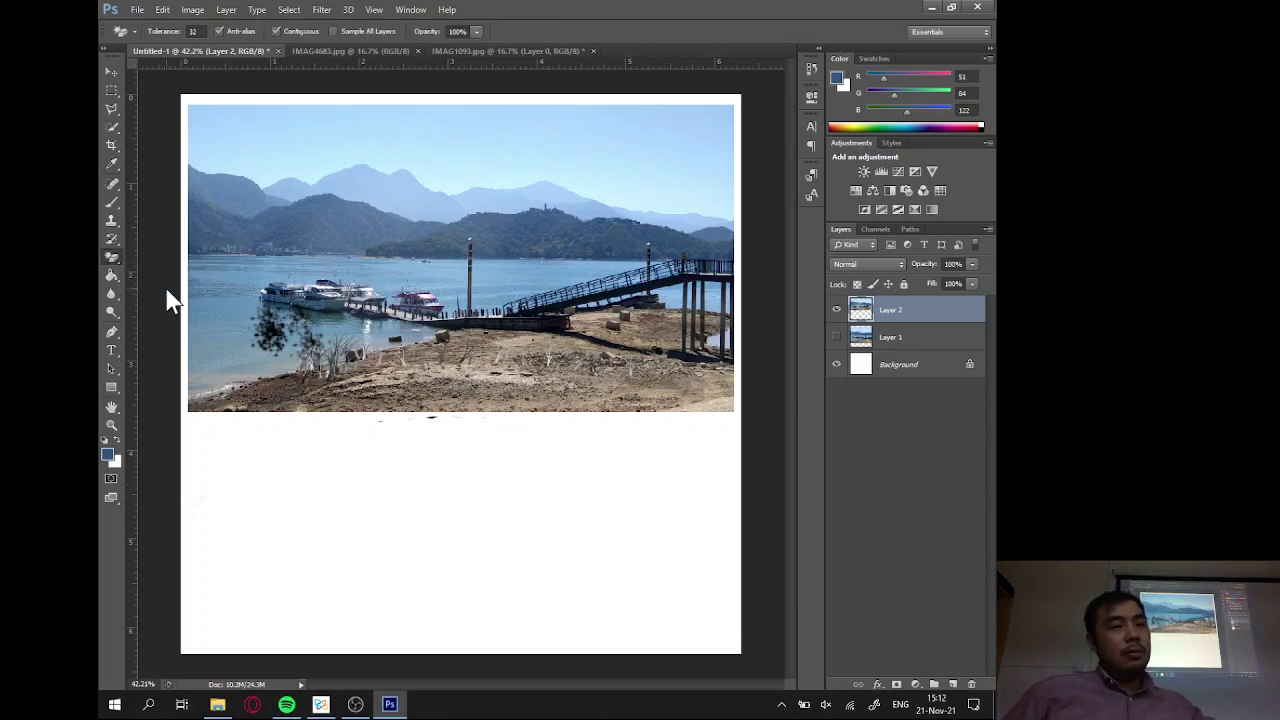
{"action": "left_click", "coordinate": [255, 125]}
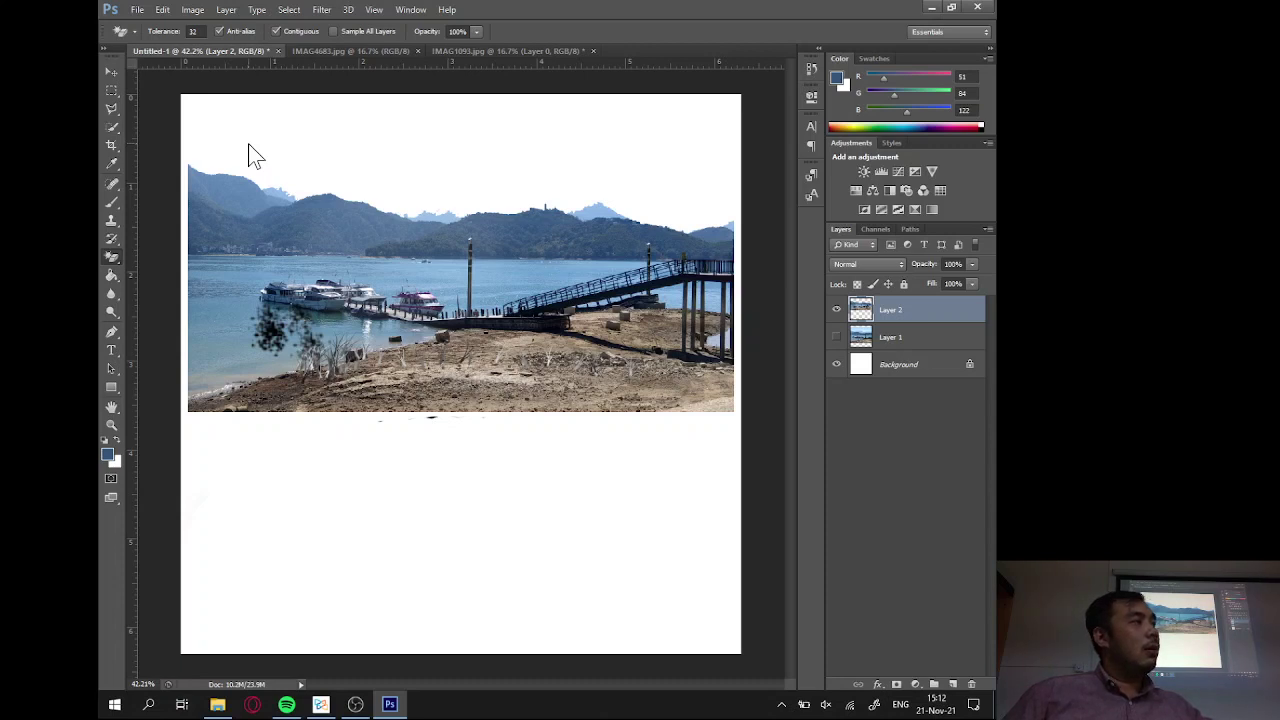
{"action": "key", "text": "ctrl+z"}
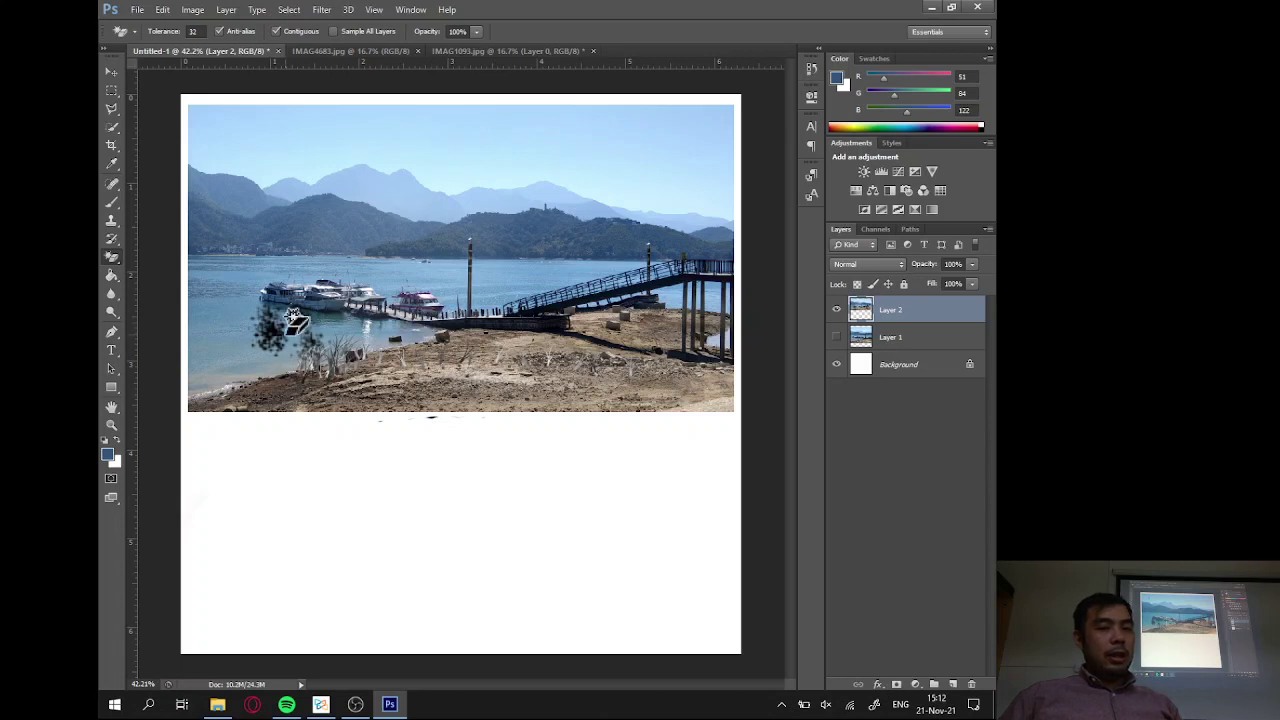
{"action": "left_click", "coordinate": [505, 222]}
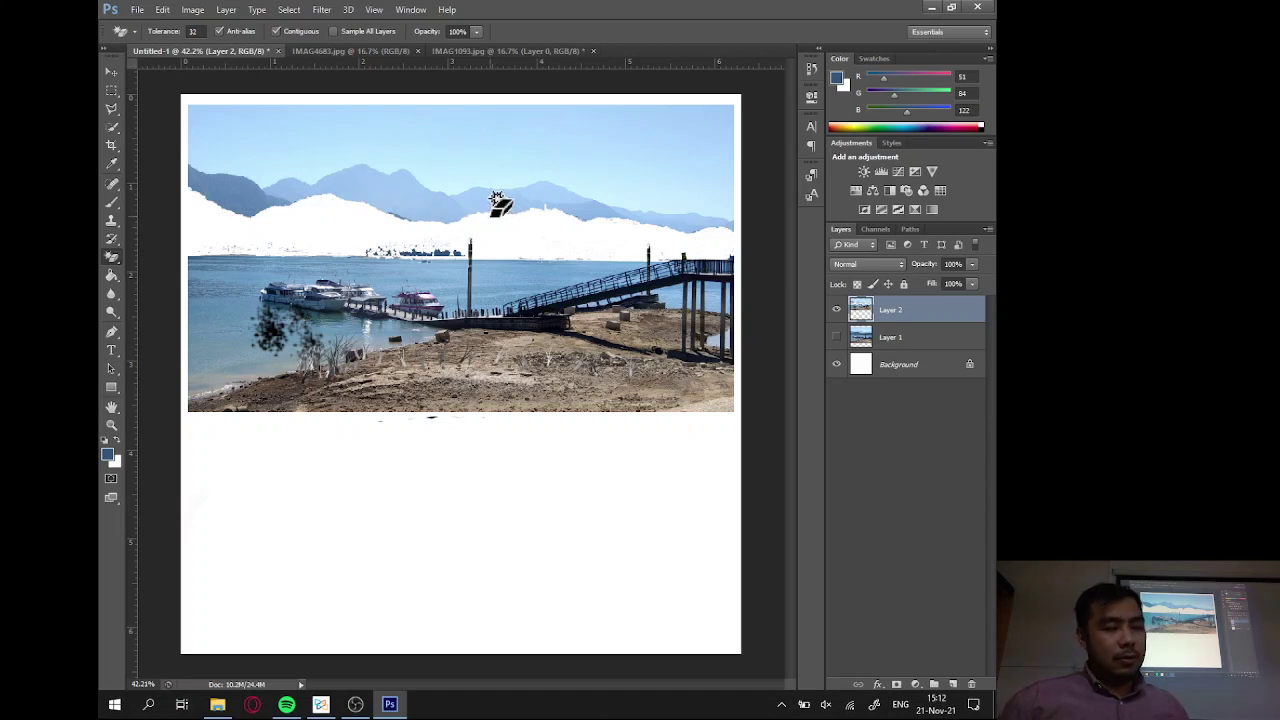
{"action": "key", "text": "ctrl+z"}
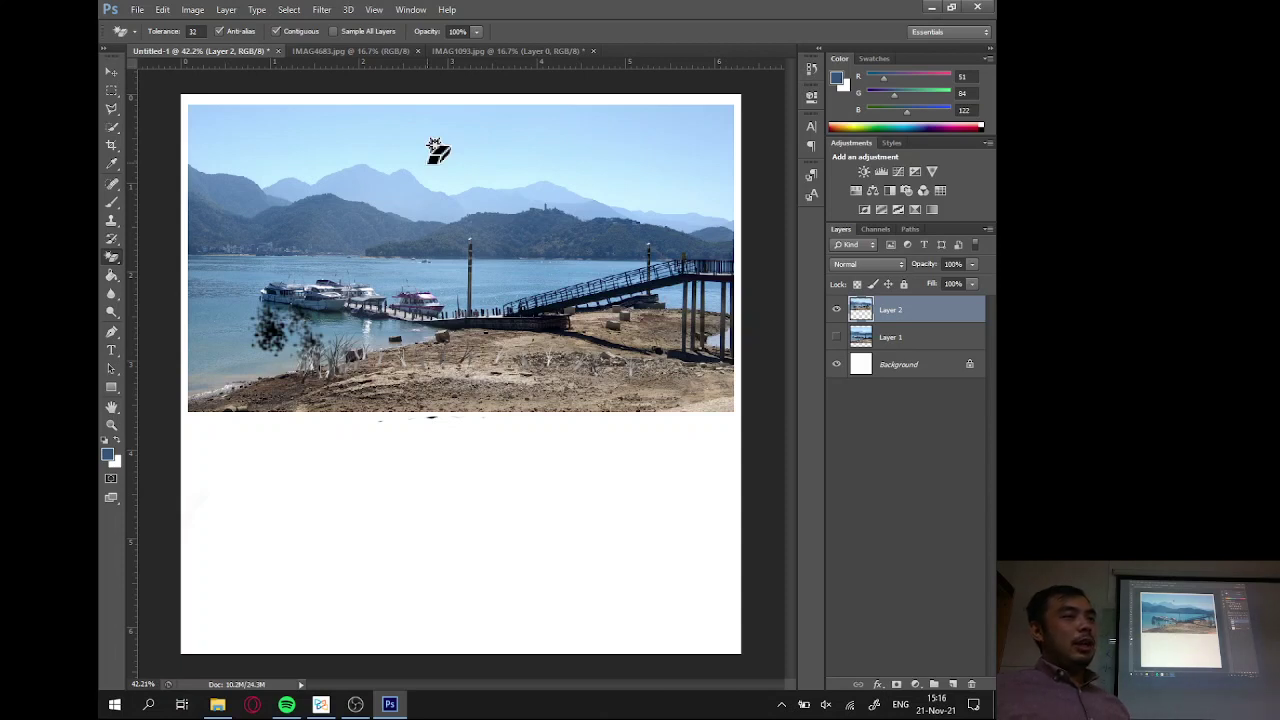
Review the earlier brush and eraser states in the document history, then close it.
{"action": "left_click", "coordinate": [815, 67]}
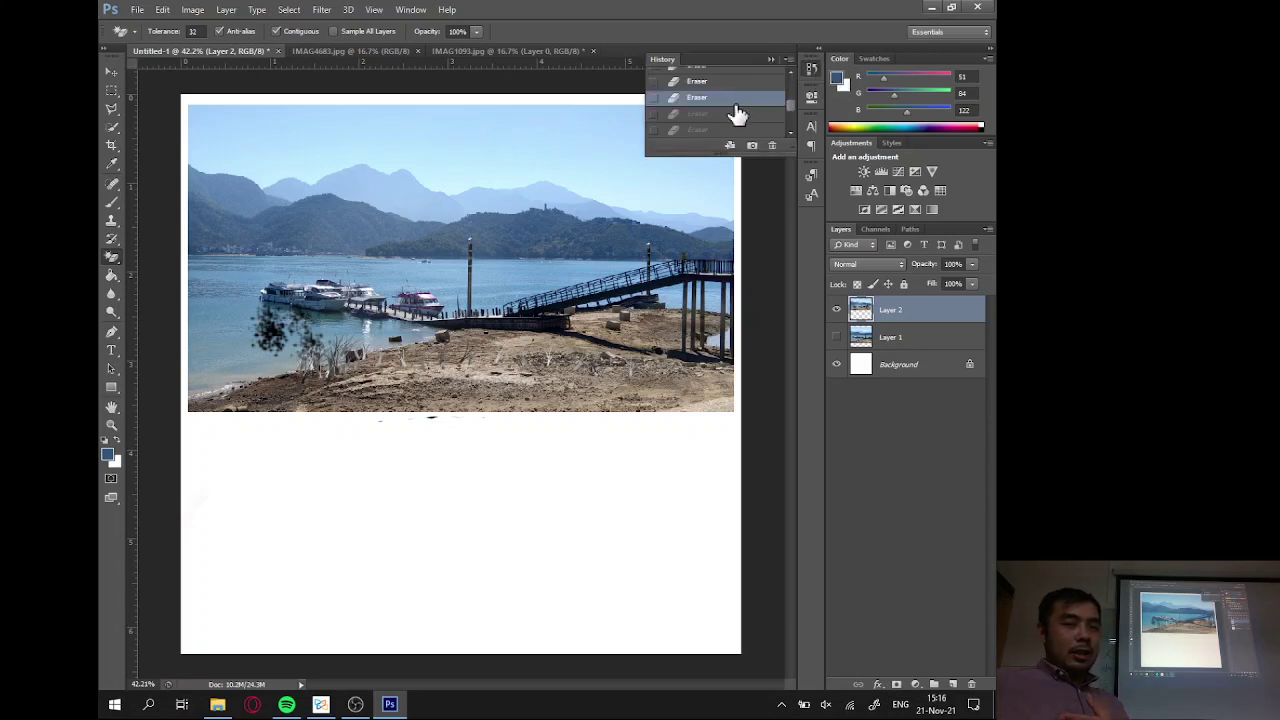
{"action": "scroll", "coordinate": [737, 113], "scroll_direction": "up", "scroll_amount": 4}
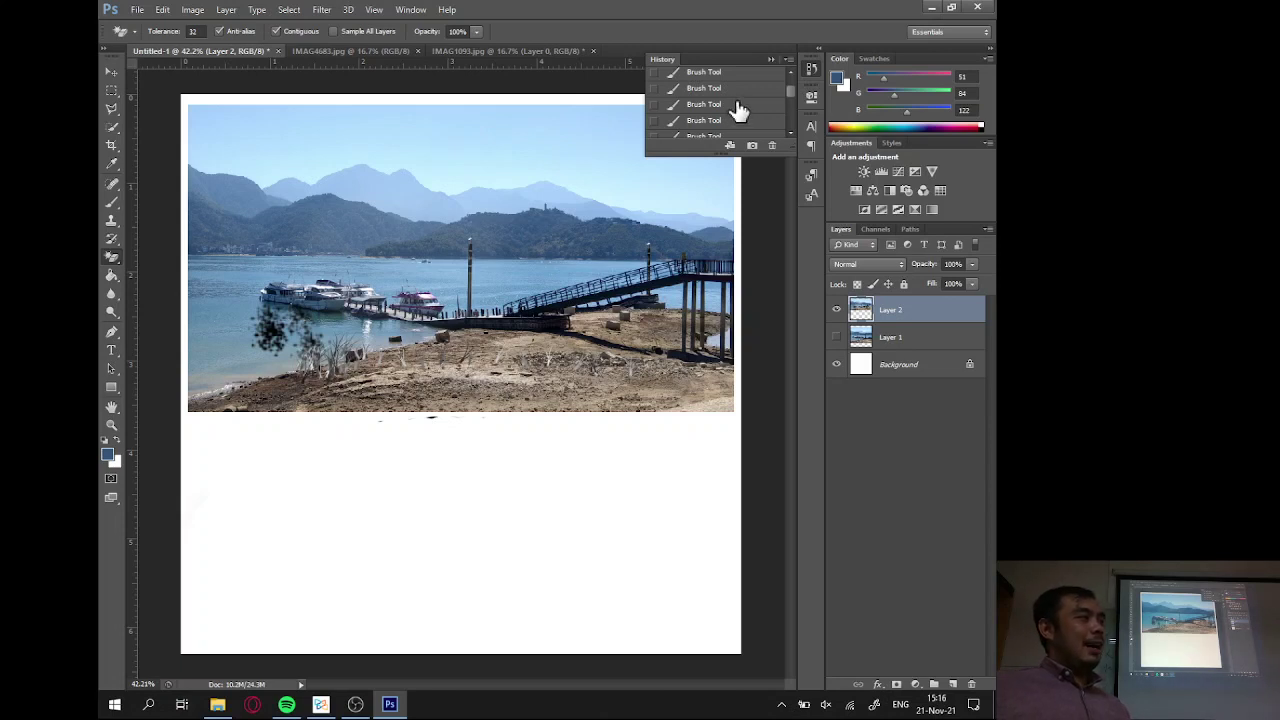
{"action": "left_click", "coordinate": [771, 59]}
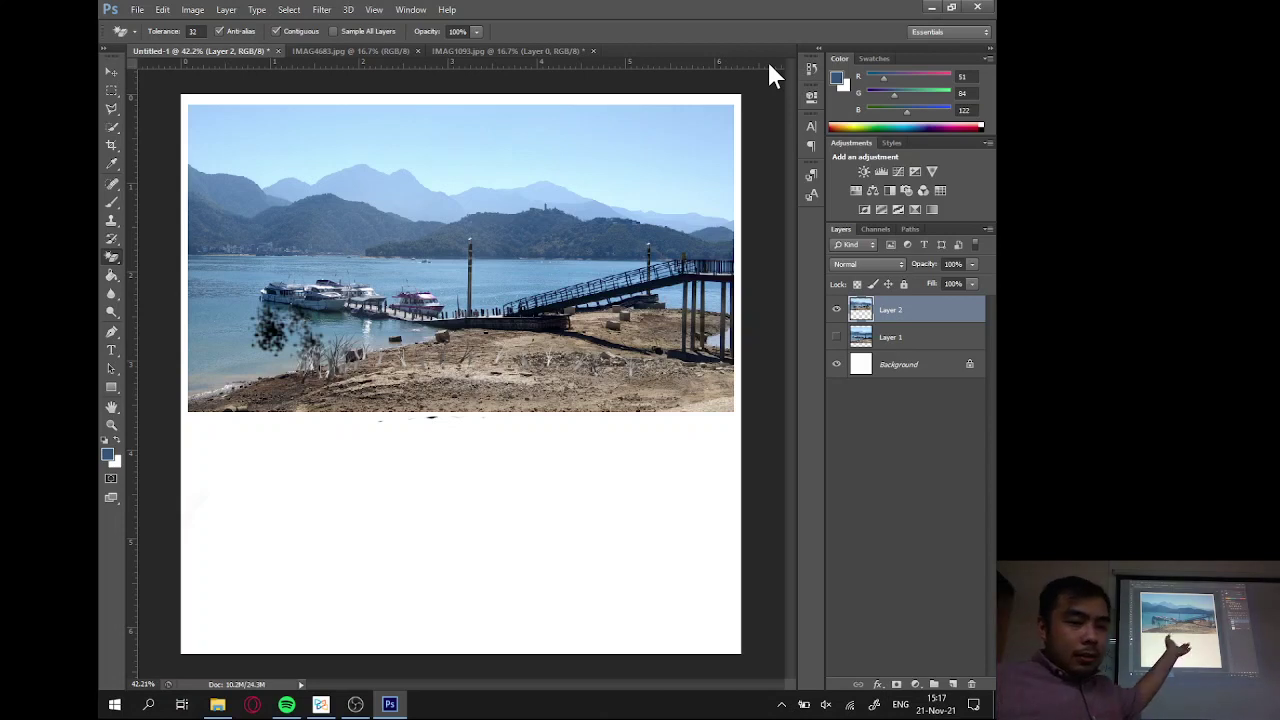
Try selecting the sky with the Magic Wand at tolerance 32, and deselect it.
{"action": "left_click", "coordinate": [108, 260]}
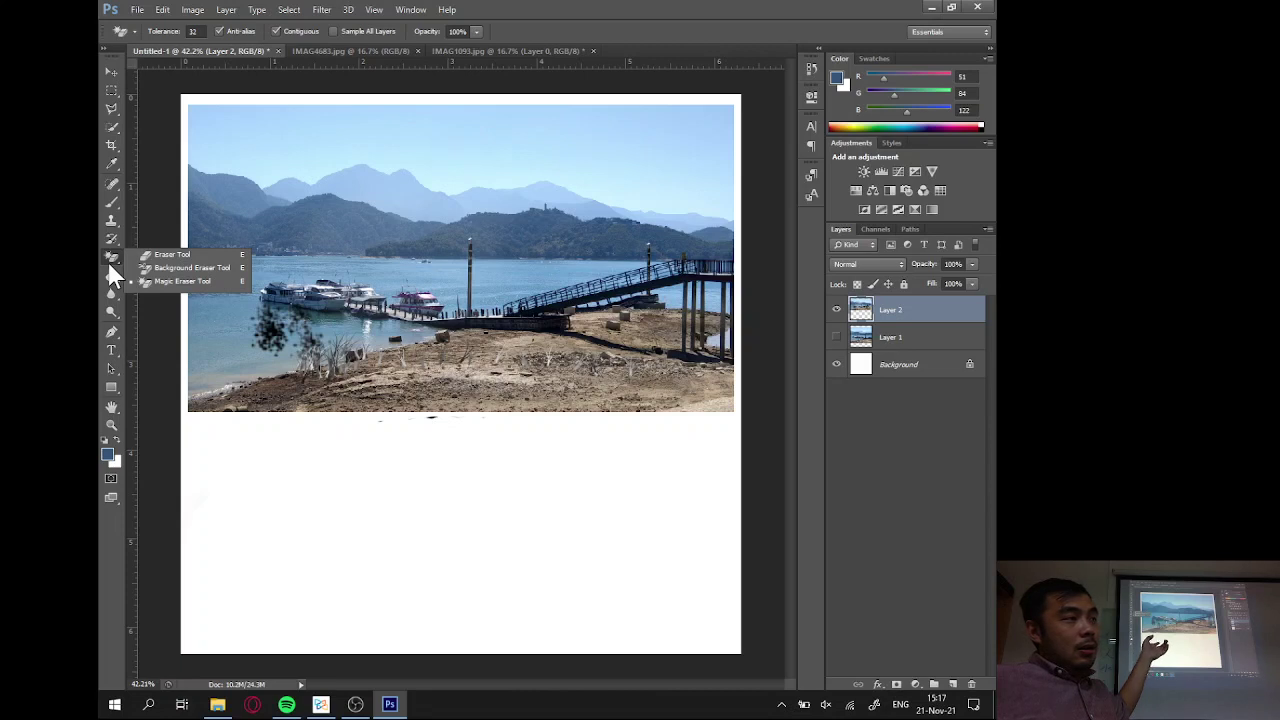
{"action": "left_click", "coordinate": [112, 128]}
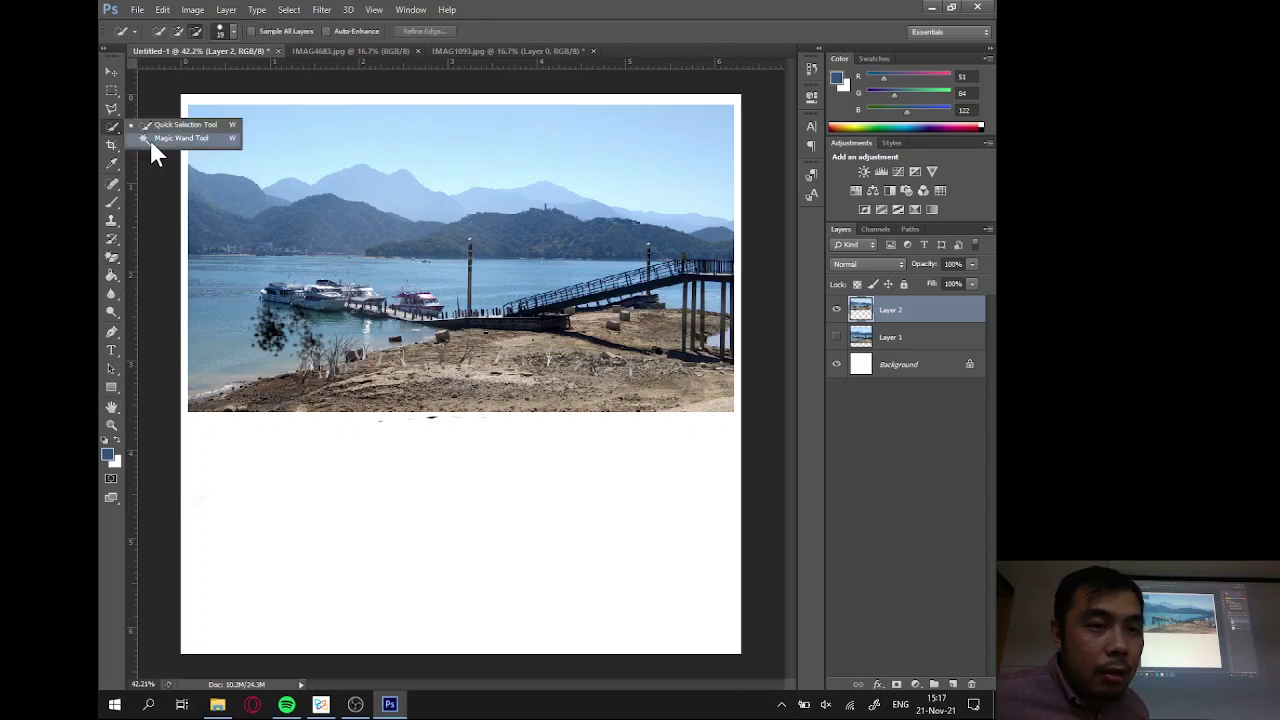
{"action": "left_click", "coordinate": [160, 138]}
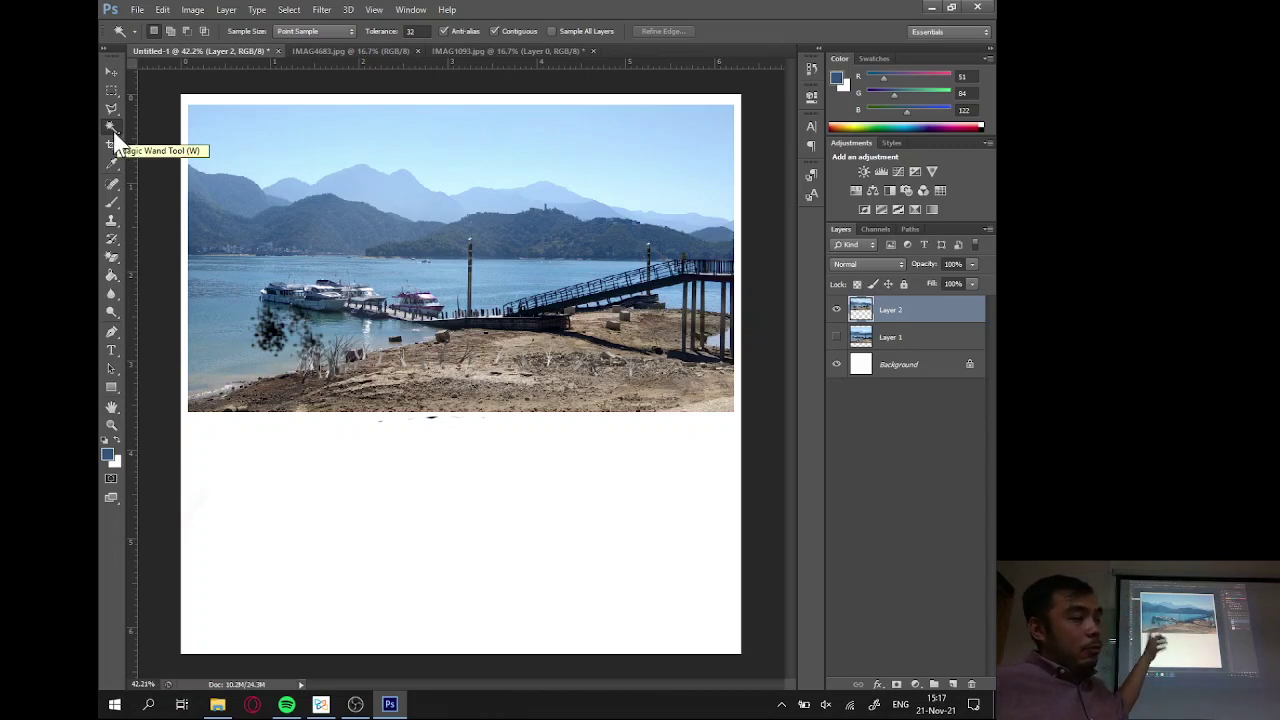
{"action": "left_click", "coordinate": [322, 130]}
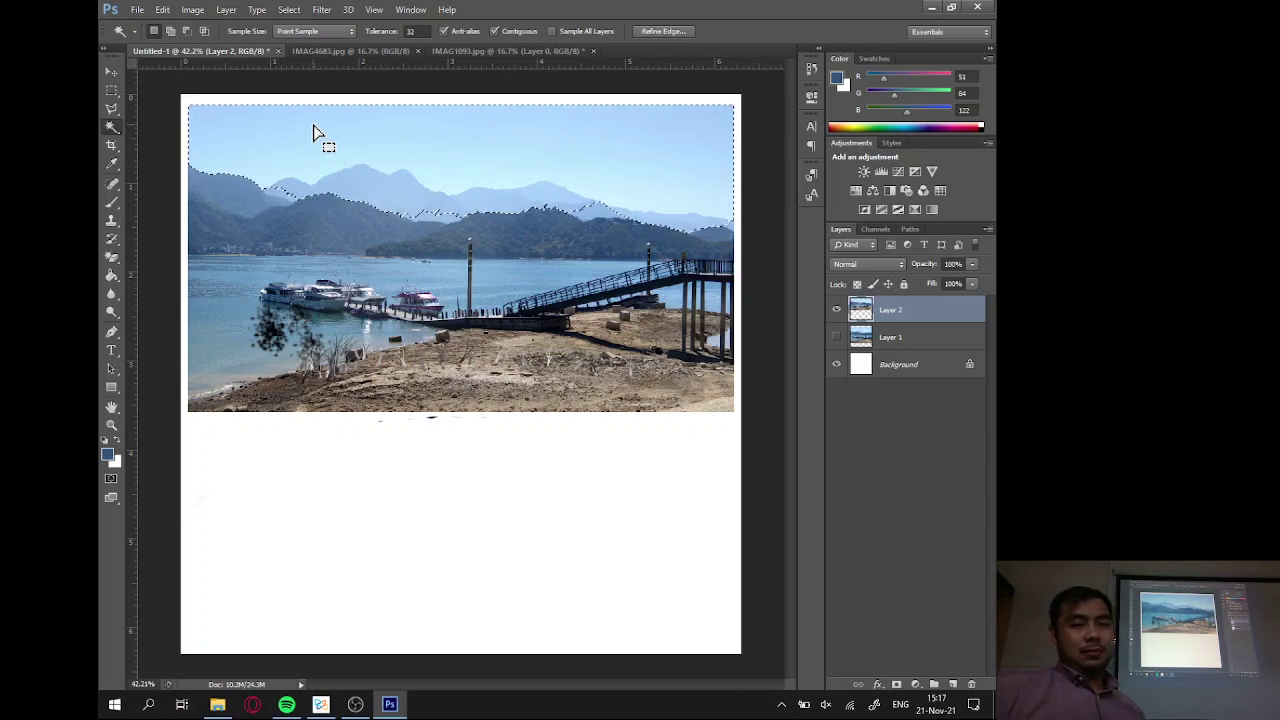
{"action": "key", "text": "ctrl+d"}
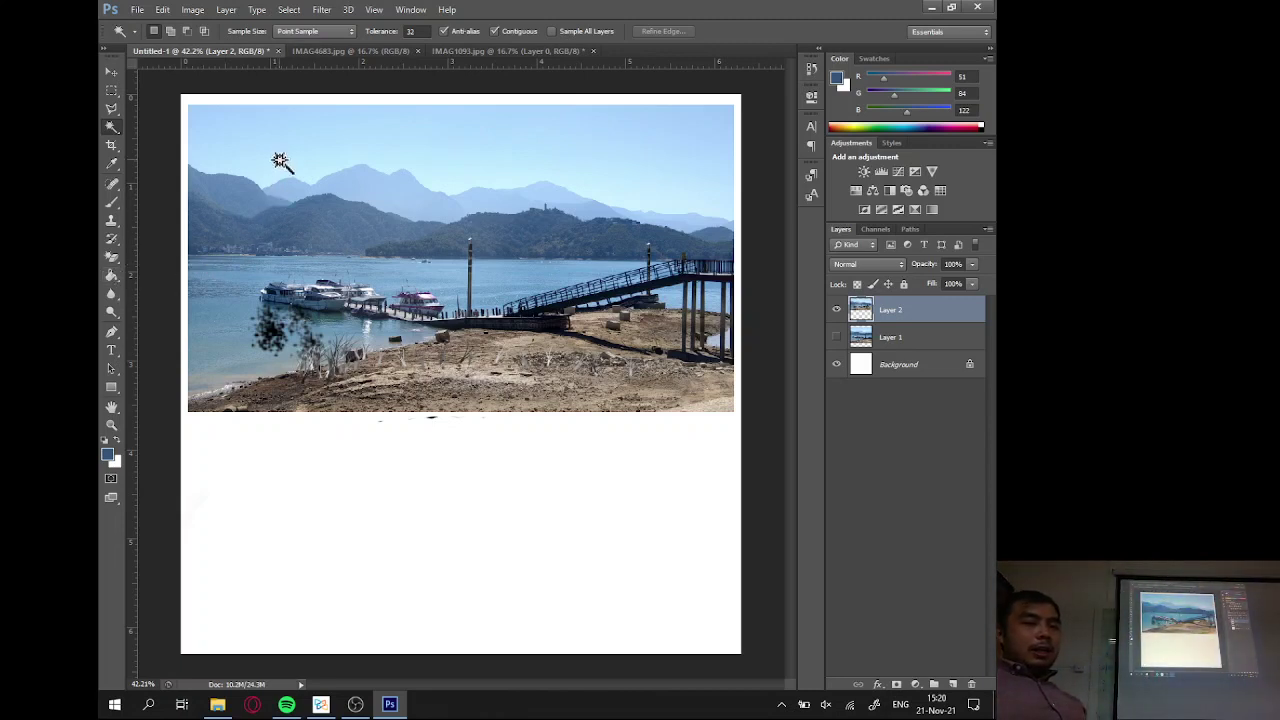
Try filling the sky with the blue foreground color using the Paint Bucket, and undo the fill.
{"action": "left_click", "coordinate": [111, 257]}
{"action": "left_click", "coordinate": [111, 273]}
{"action": "left_click", "coordinate": [181, 286]}
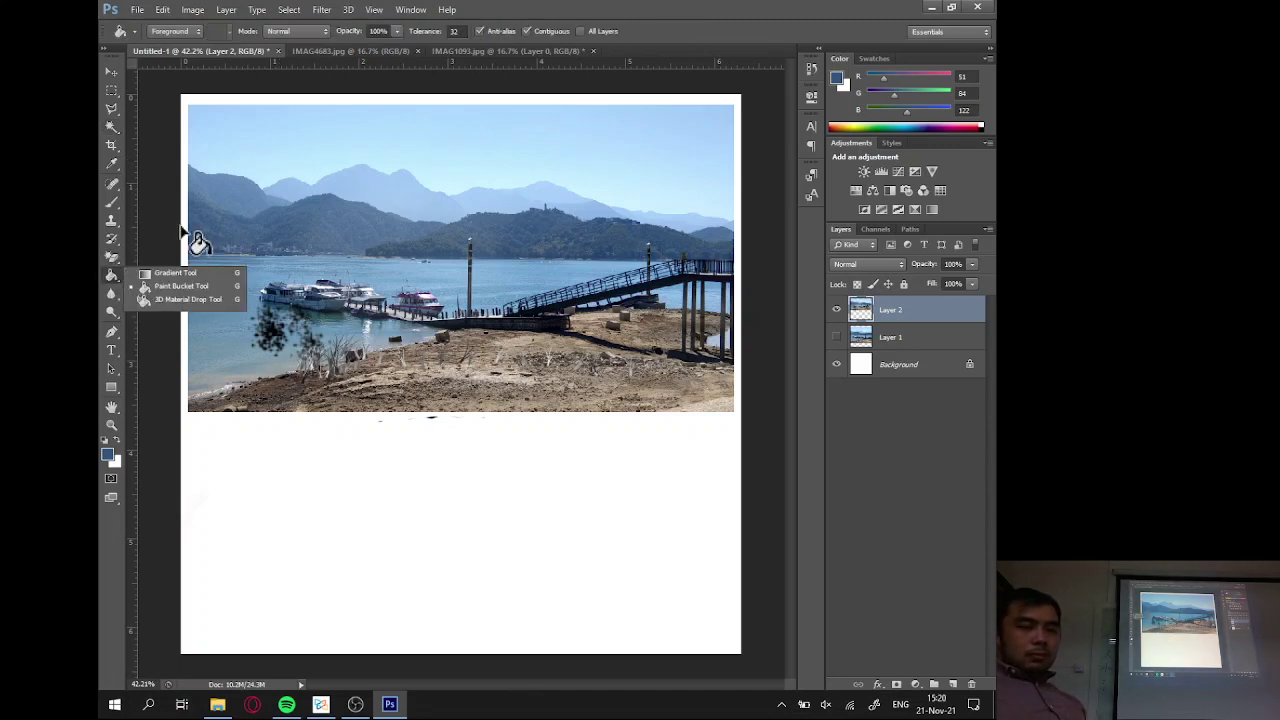
{"action": "left_click", "coordinate": [157, 285]}
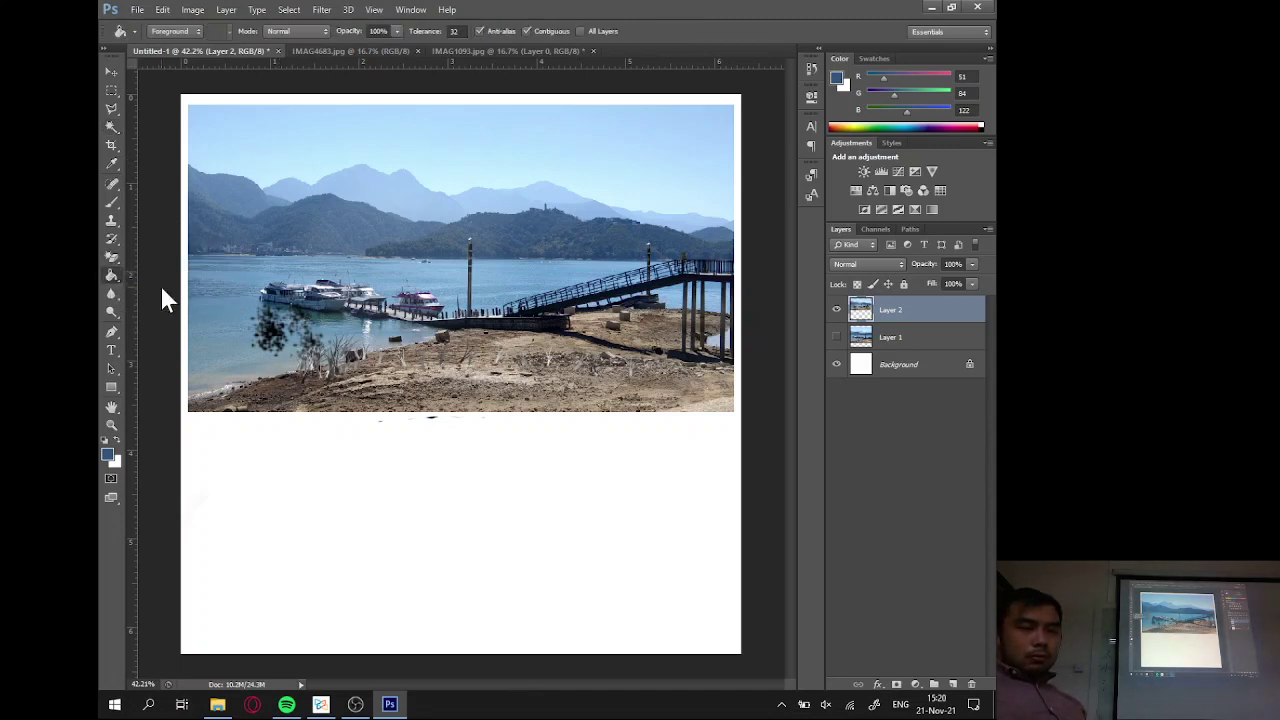
{"action": "left_click", "coordinate": [305, 143]}
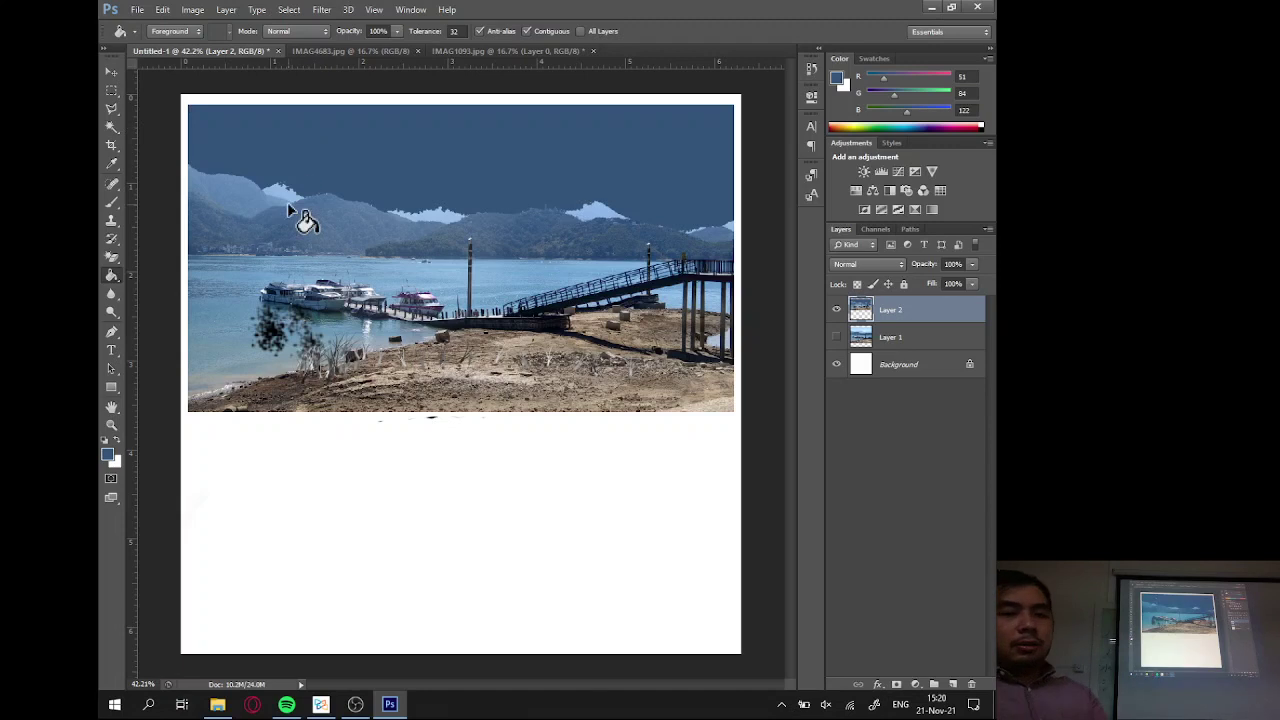
{"action": "key", "text": "ctrl+z"}
Try filling the empty area around the photo with the blue foreground color, inspect the edges, and undo the fill.
{"action": "left_click", "coordinate": [330, 454]}
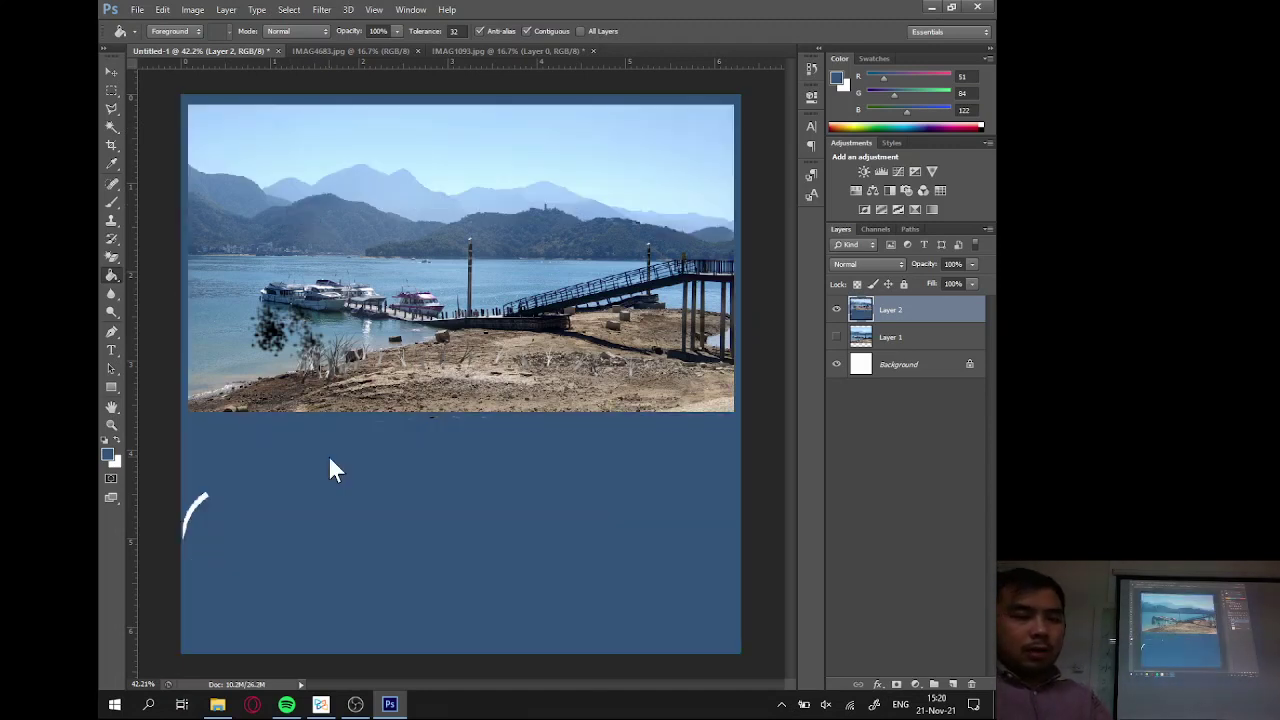
{"action": "scroll", "coordinate": [352, 432], "scroll_direction": "down", "scroll_amount": 2}
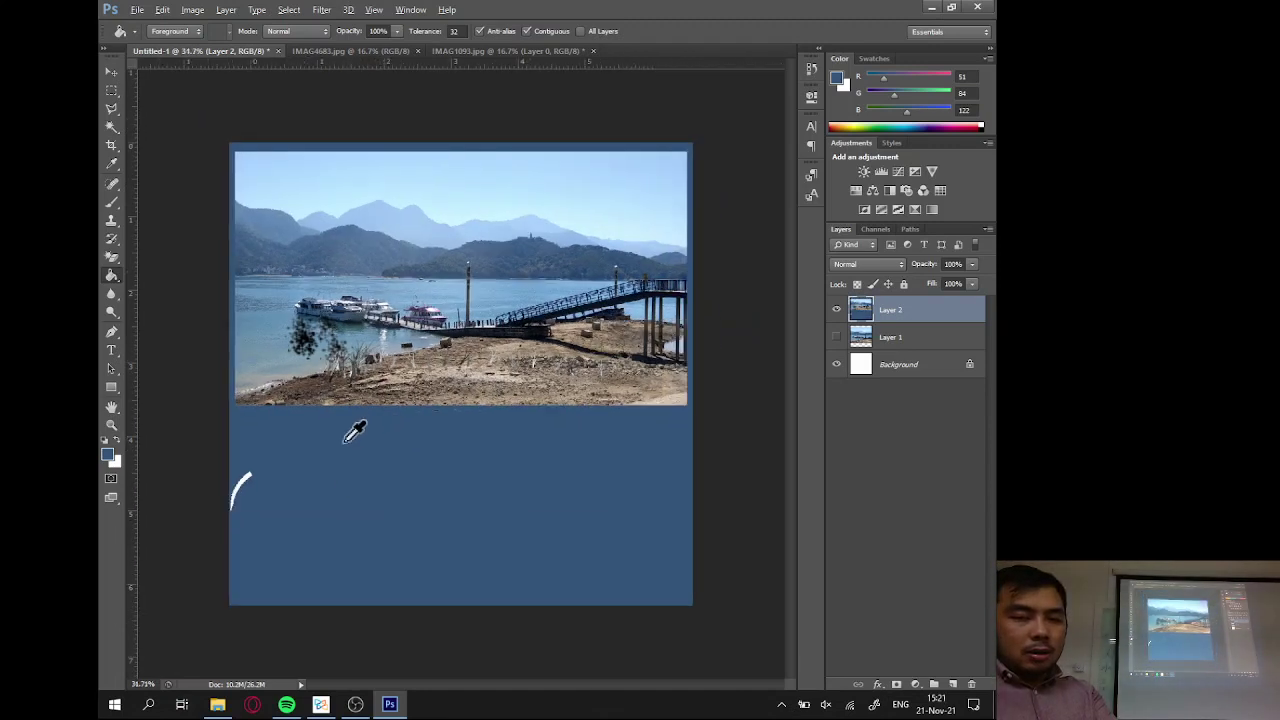
{"action": "scroll", "coordinate": [330, 450], "scroll_direction": "up", "scroll_amount": 4}
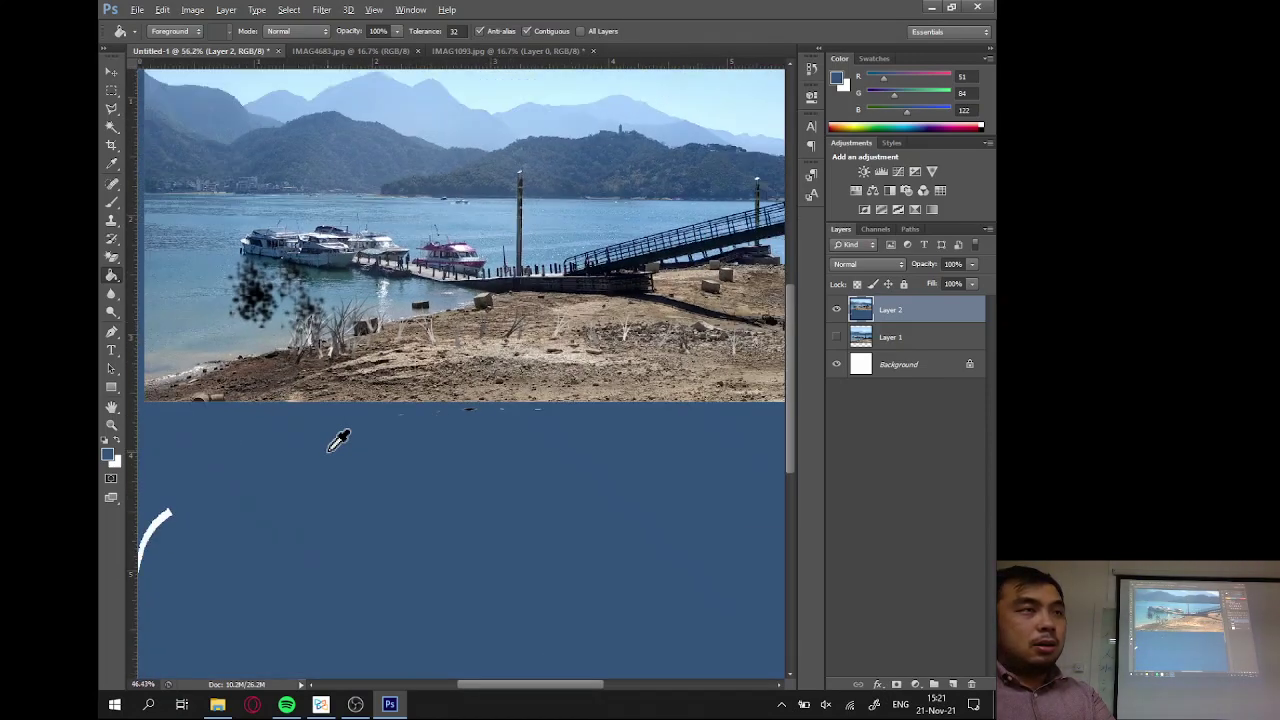
{"action": "key", "text": "ctrl+z"}
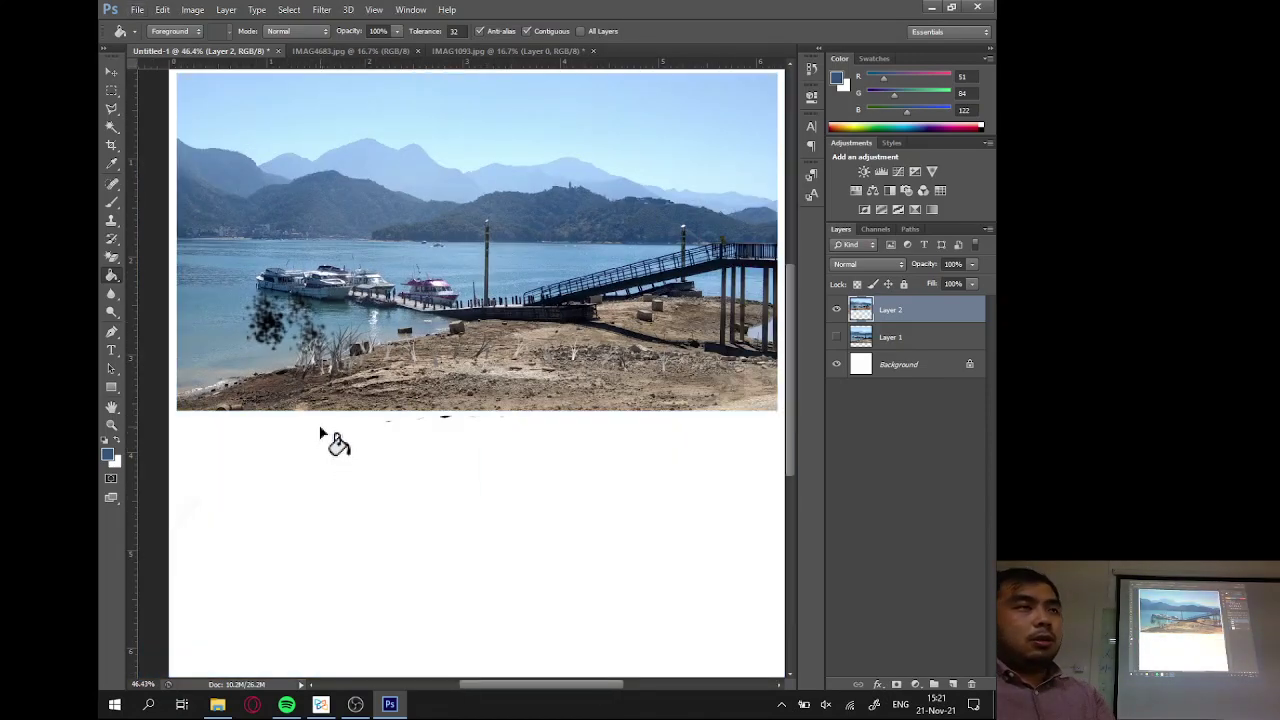
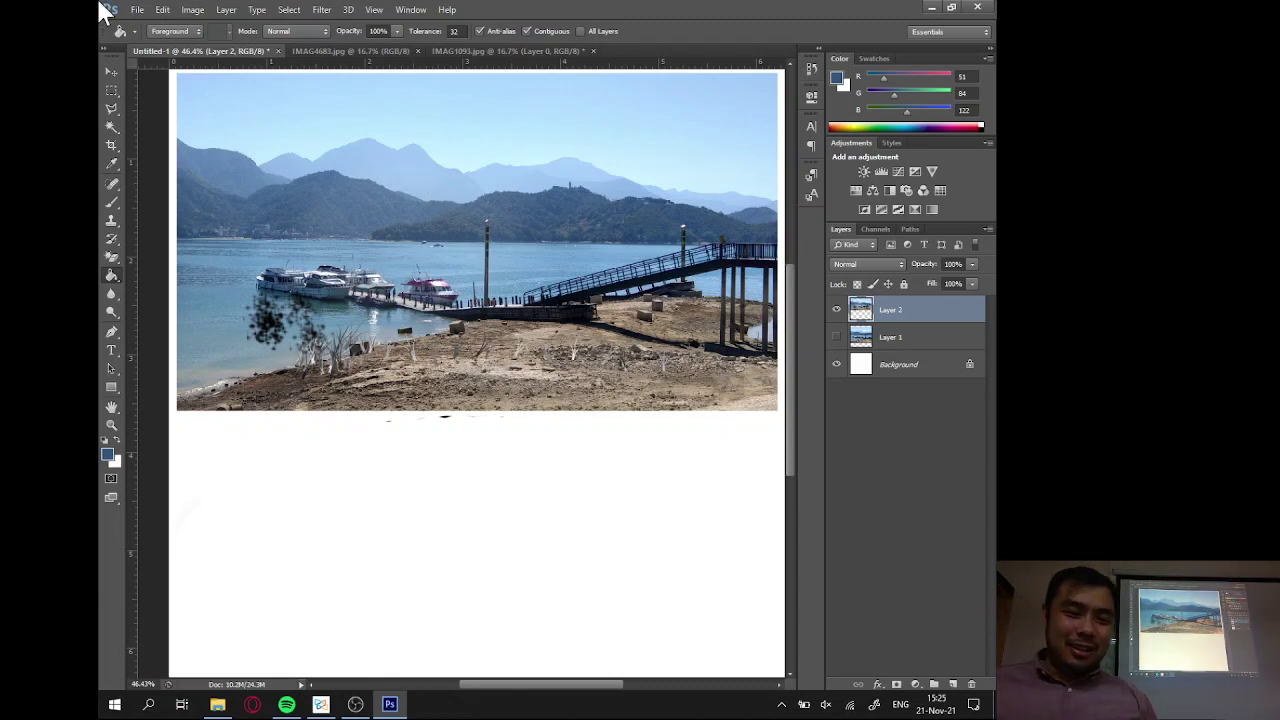
Try the web-safe color 336666 as the foreground color, discard it, and briefly reopen the foreground Color Picker.
{"action": "key", "text": "i"}
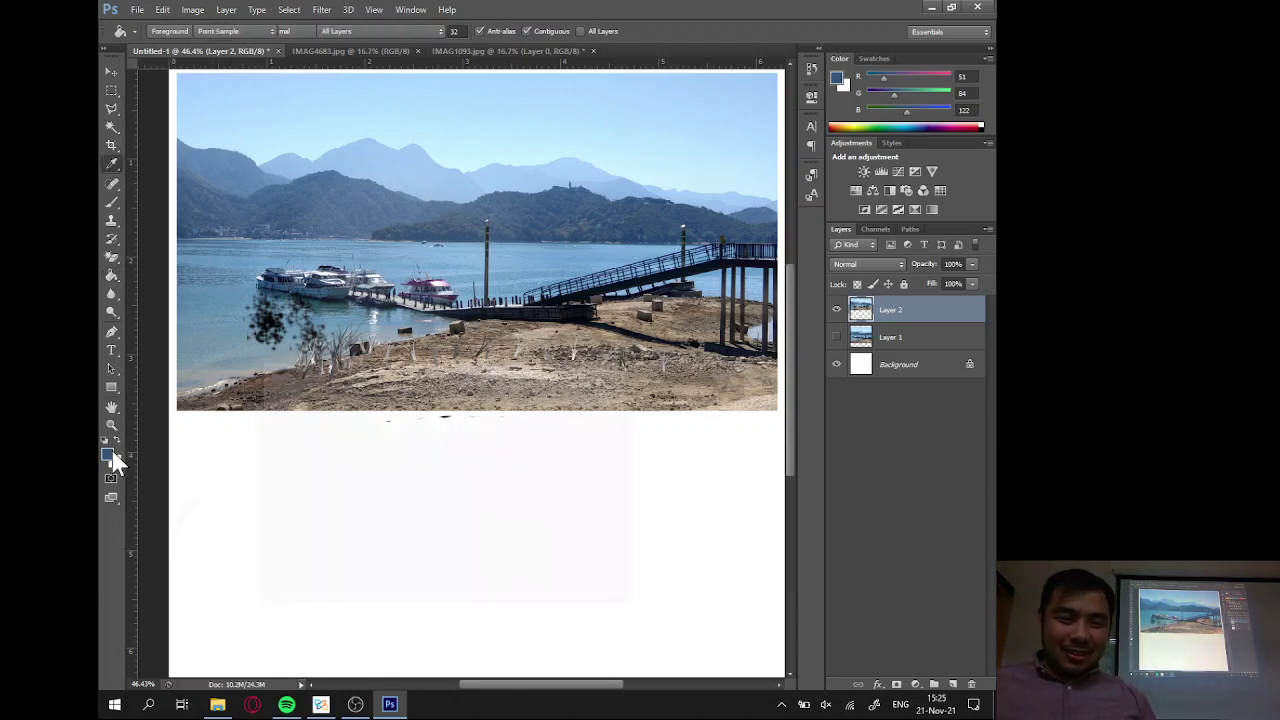
{"action": "left_click", "coordinate": [109, 455]}
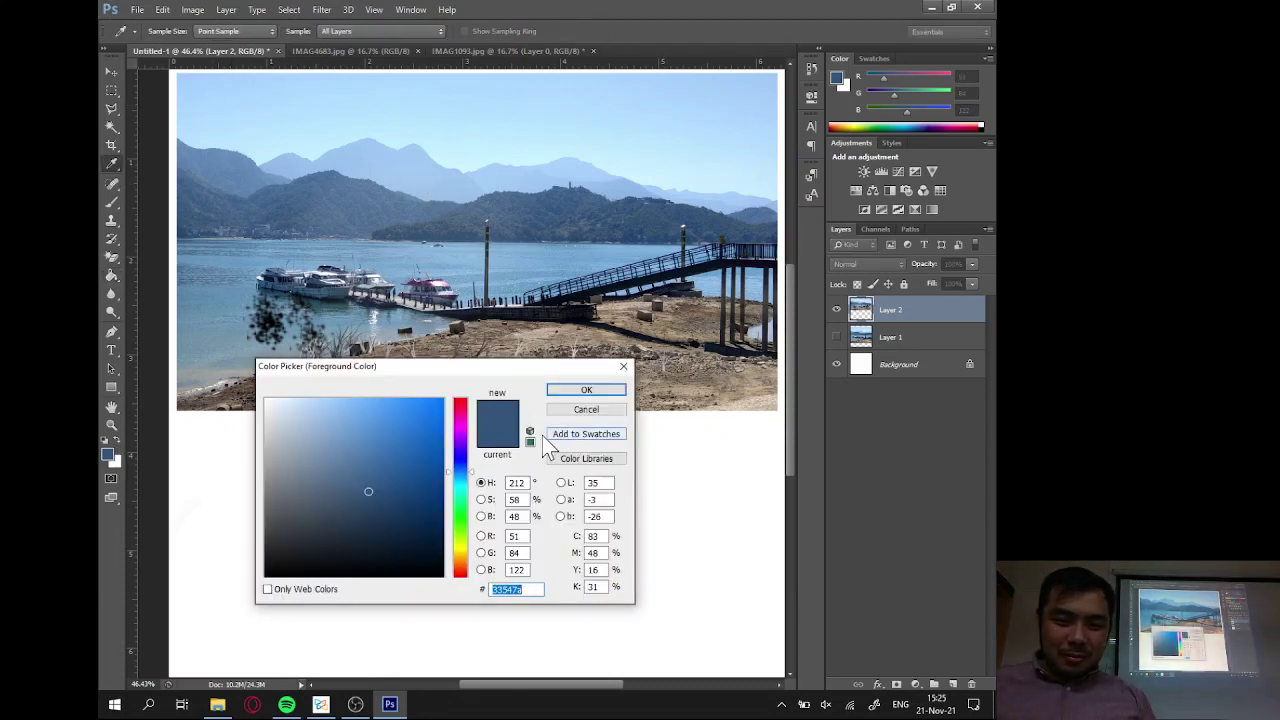
{"action": "type", "text": "336666"}
{"action": "key", "text": "ctrl+a"}
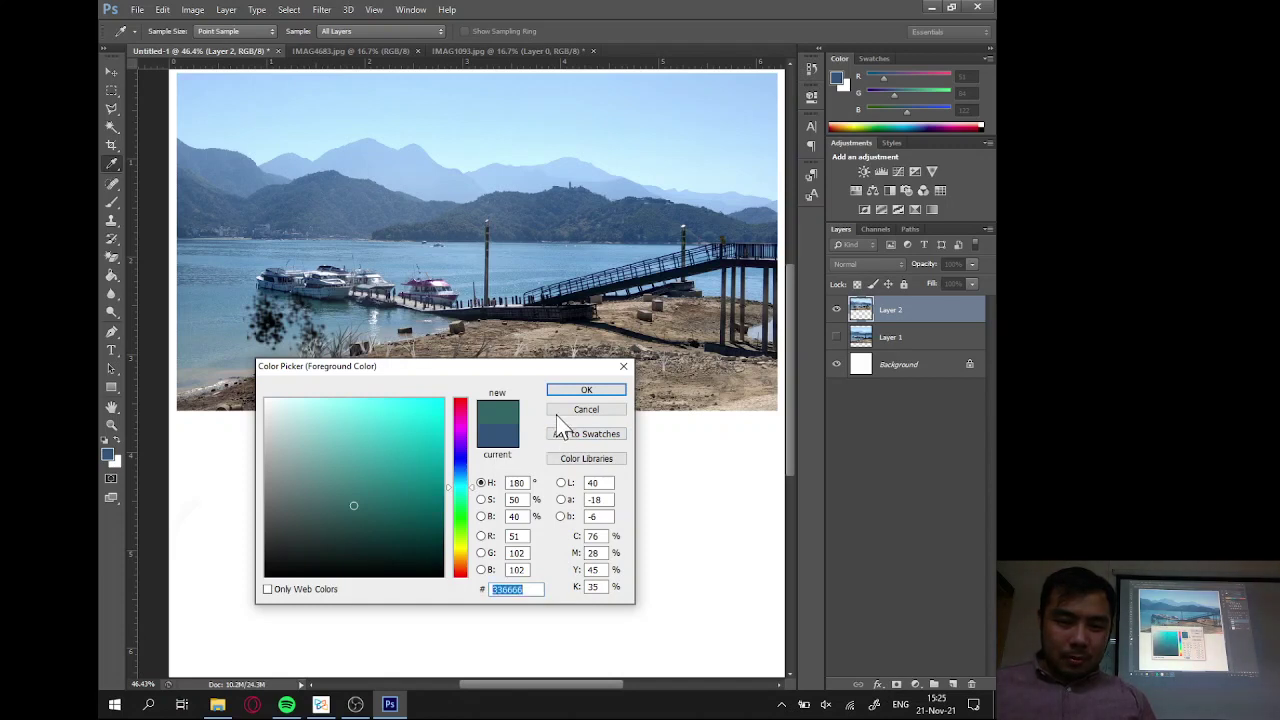
{"action": "left_click", "coordinate": [319, 590]}
{"action": "left_click", "coordinate": [319, 590]}
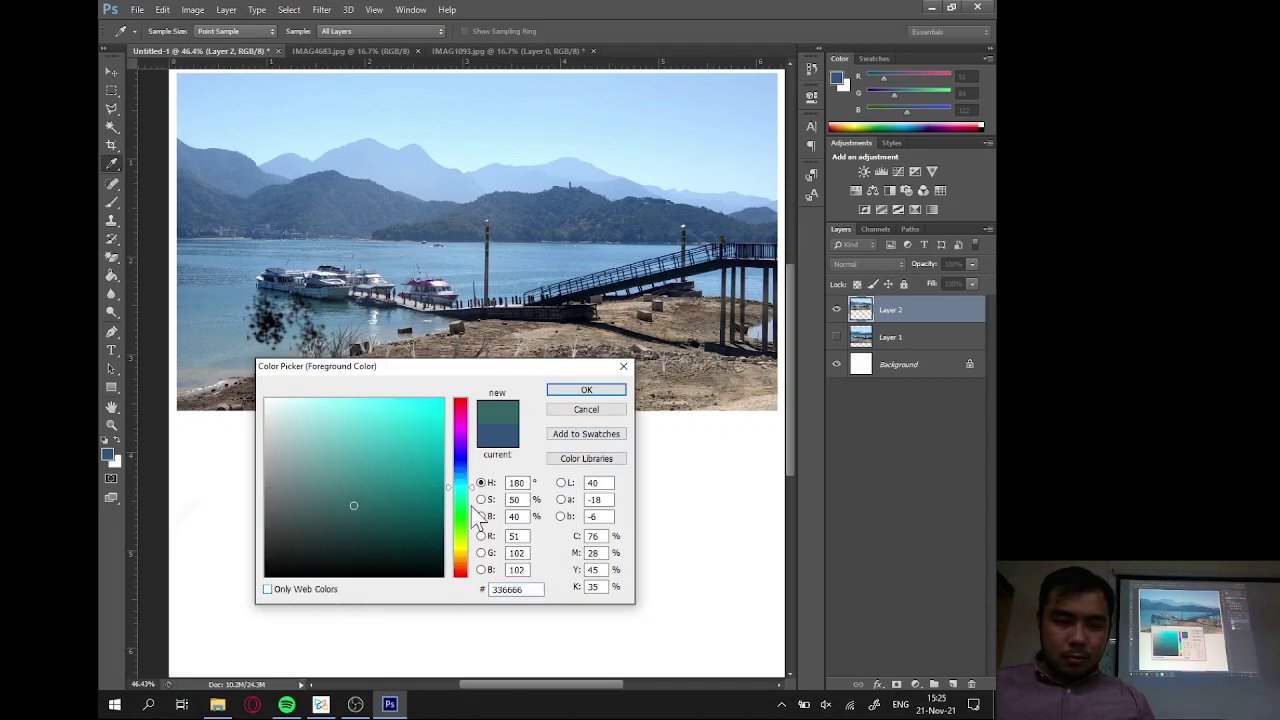
{"action": "left_click", "coordinate": [598, 411]}
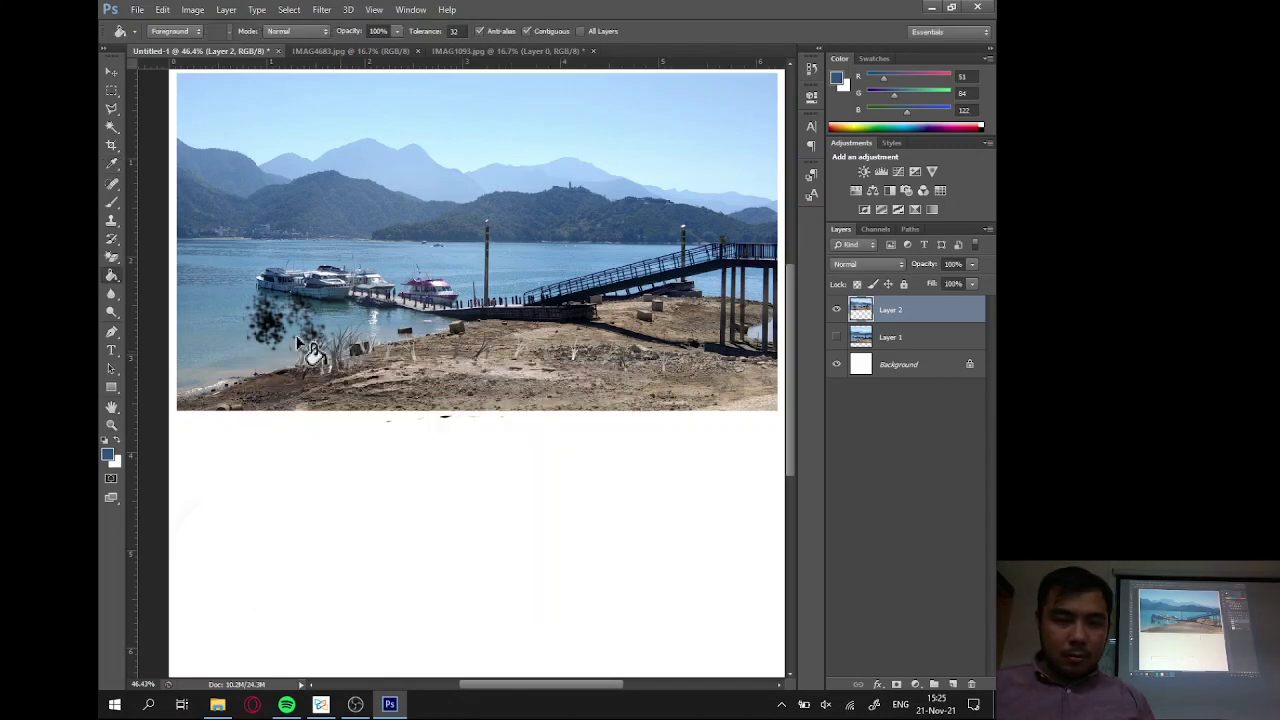
{"action": "left_click", "coordinate": [109, 452]}
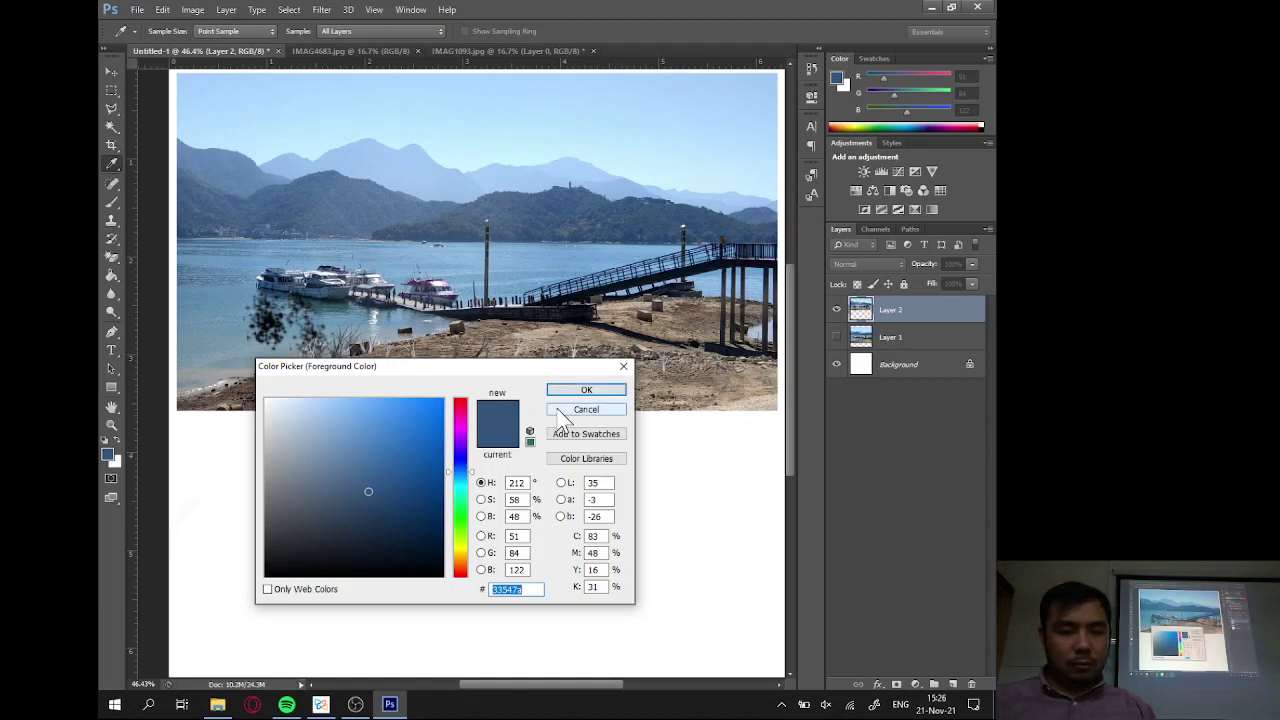
{"action": "left_click", "coordinate": [586, 389]}
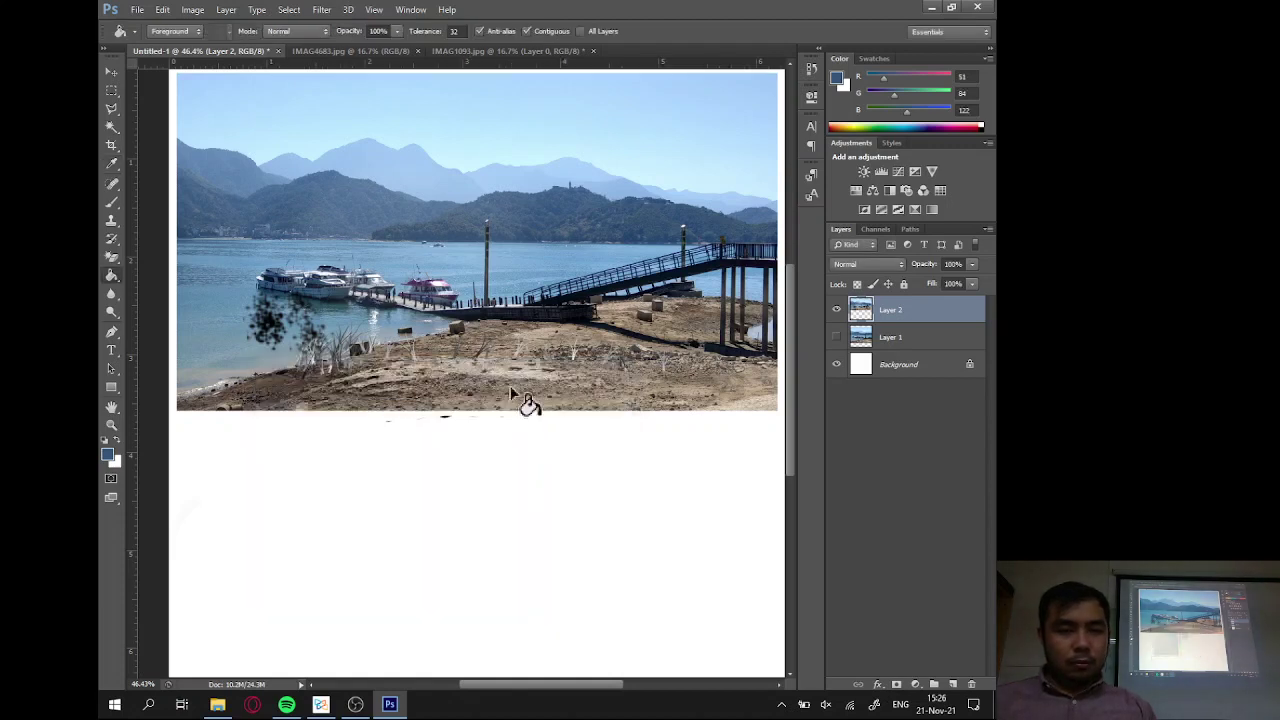
Try filling the sky with the blue foreground color using the Paint Bucket at tolerance 32.
{"action": "left_click", "coordinate": [193, 10]}
{"action": "left_click", "coordinate": [195, 16]}
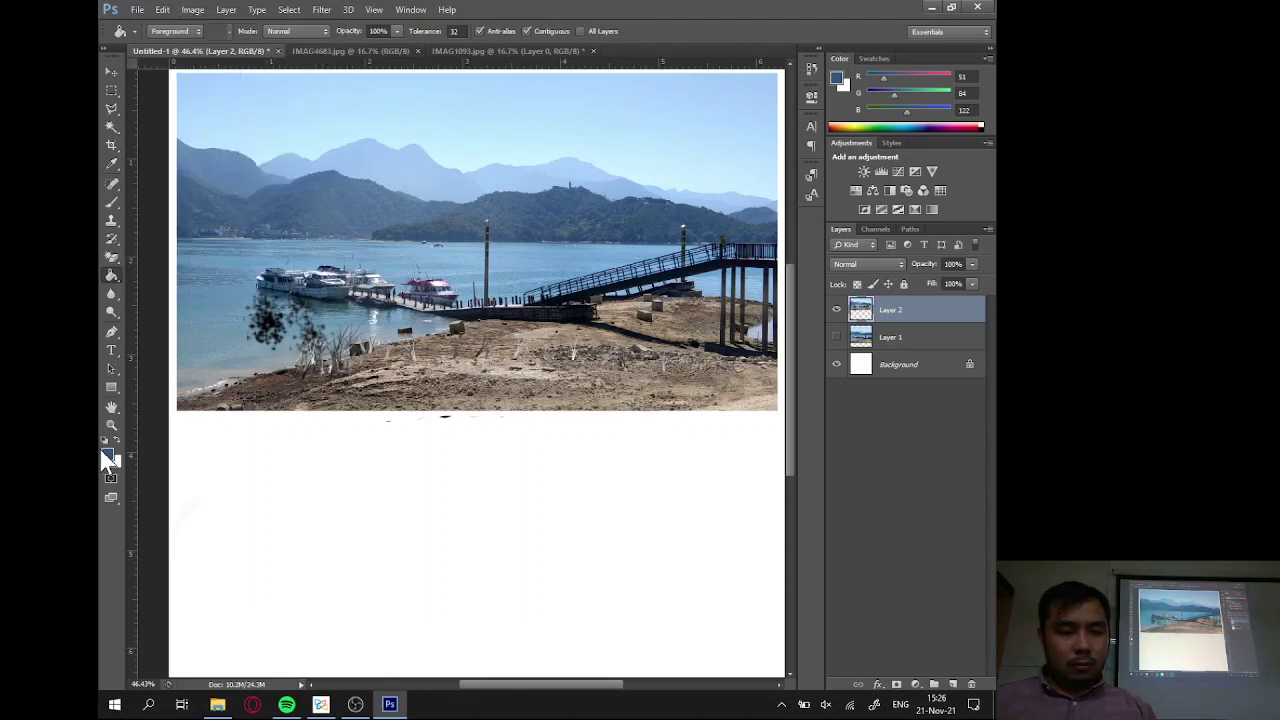
{"action": "left_click", "coordinate": [111, 279]}
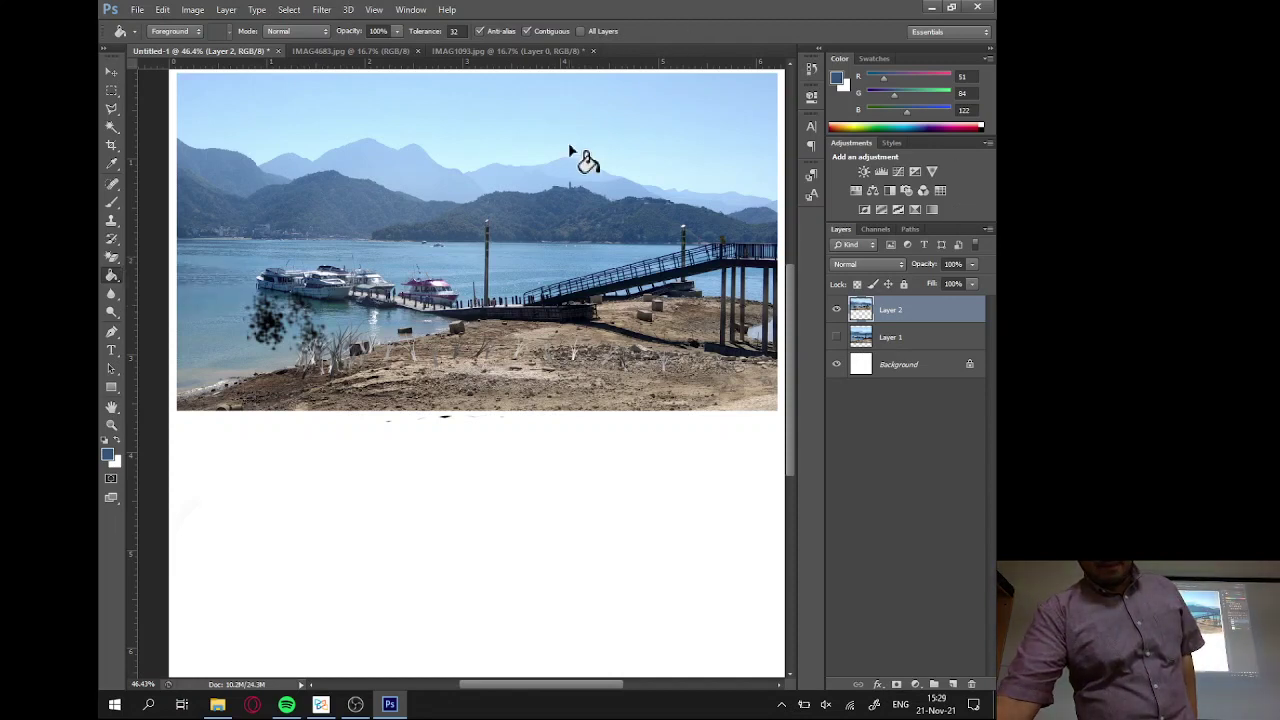
{"action": "left_click", "coordinate": [538, 145]}
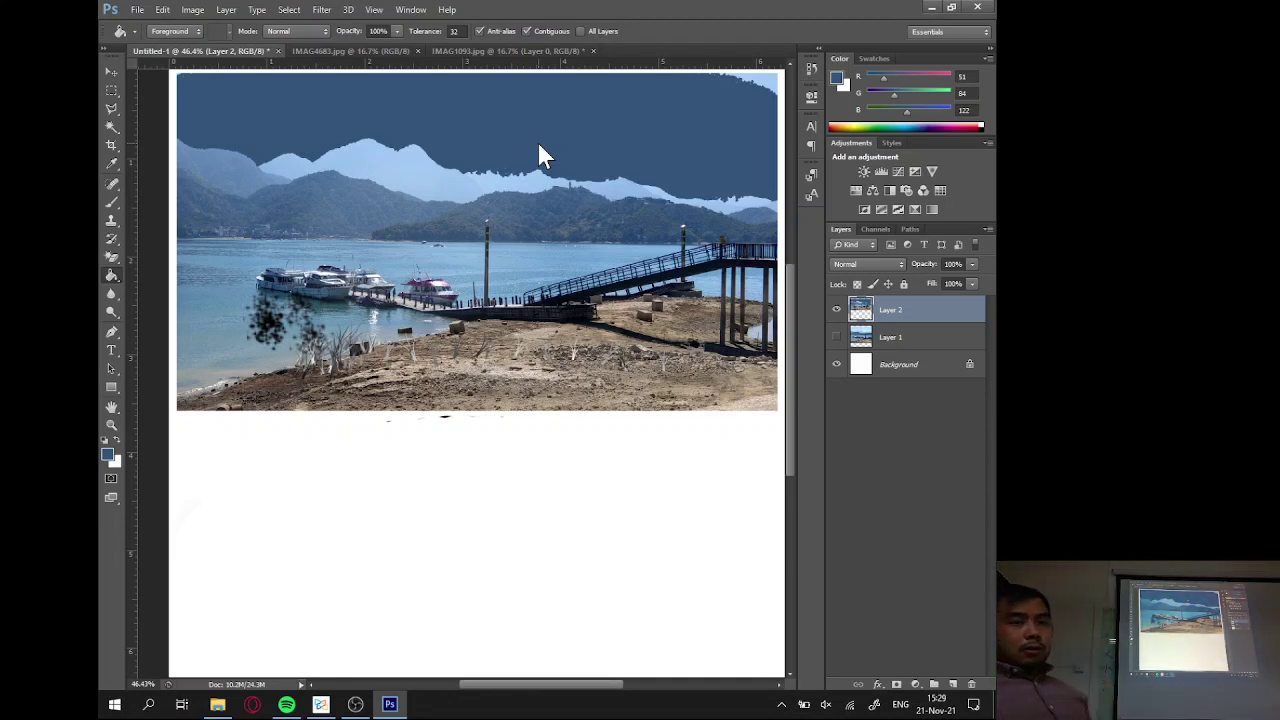
Try lassoing a small freehand area over the distant mountains and filling it with the blue foreground color.
{"action": "left_click_drag", "start_coordinate": [116, 105], "coordinate": [157, 122]}
{"action": "key", "text": "shift+l"}
{"action": "key", "text": "shift+l"}
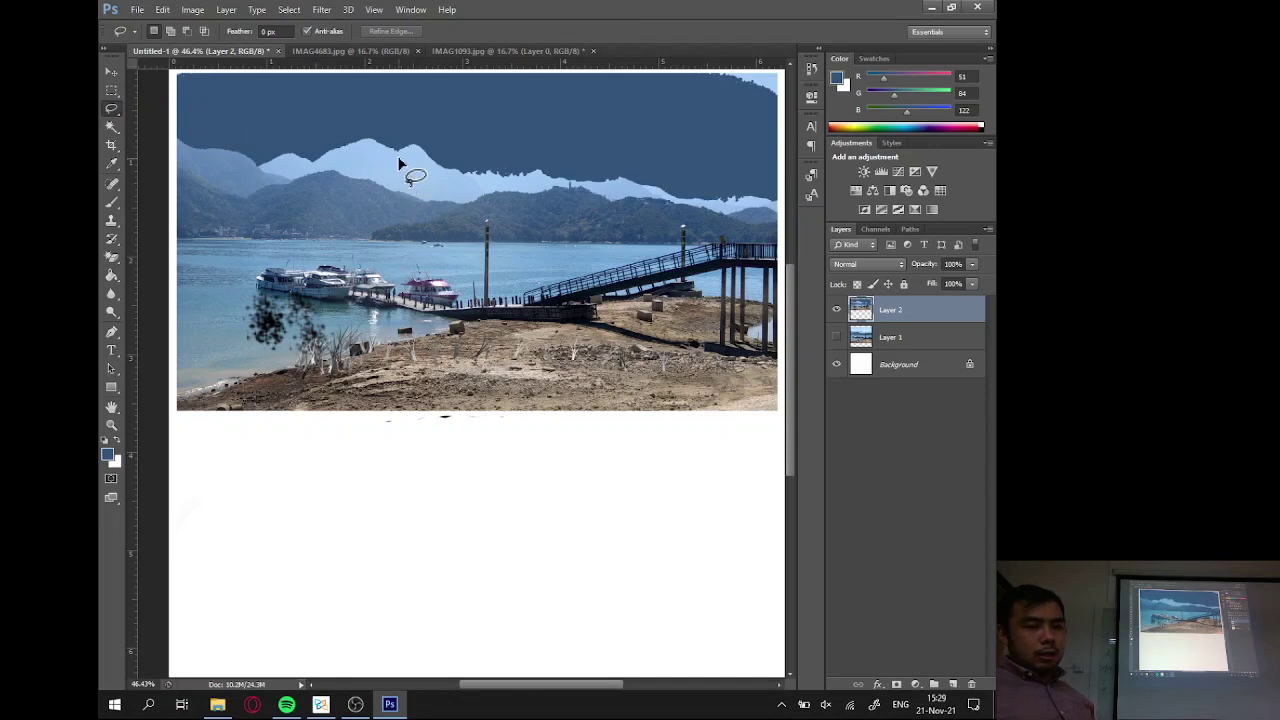
{"action": "mouse_move", "coordinate": [398, 163]}
{"action": "left_mouse_down"}
{"action": "mouse_move", "coordinate": [401, 193]}
{"action": "mouse_move", "coordinate": [429, 197]}
{"action": "mouse_move", "coordinate": [397, 186]}
{"action": "left_mouse_up"}
{"action": "left_click", "coordinate": [110, 275]}
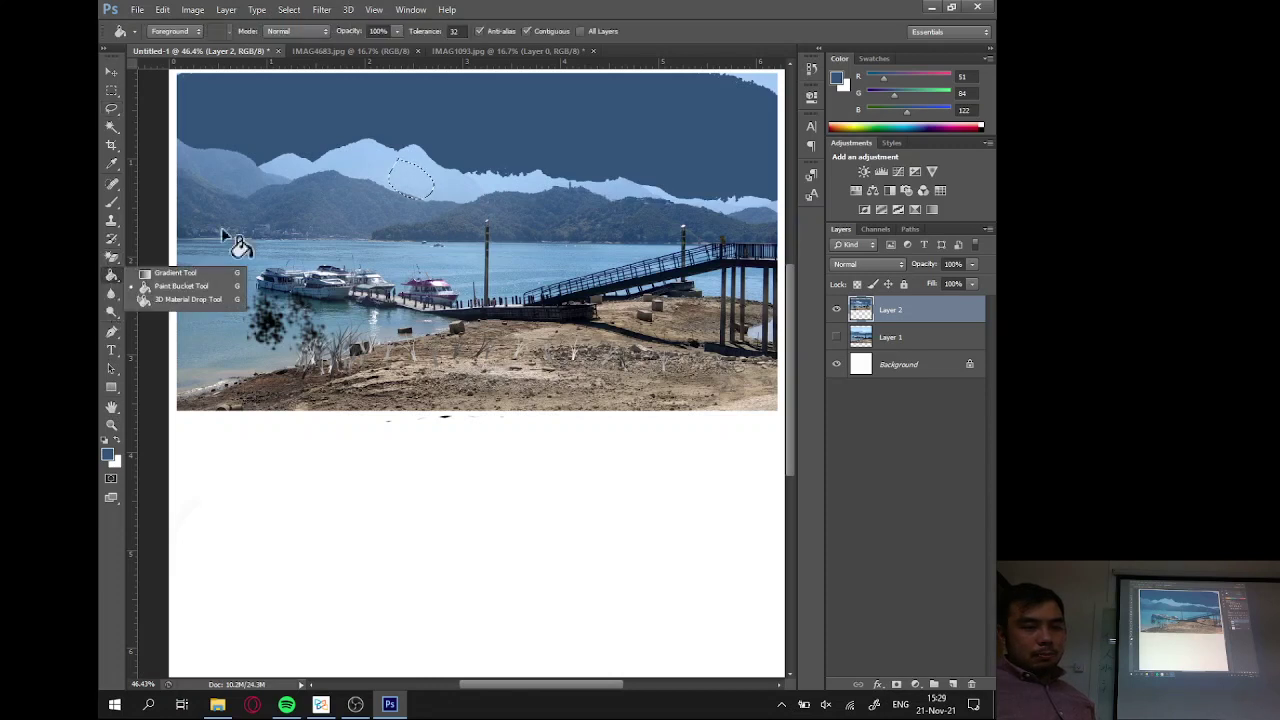
{"action": "left_click", "coordinate": [403, 182]}
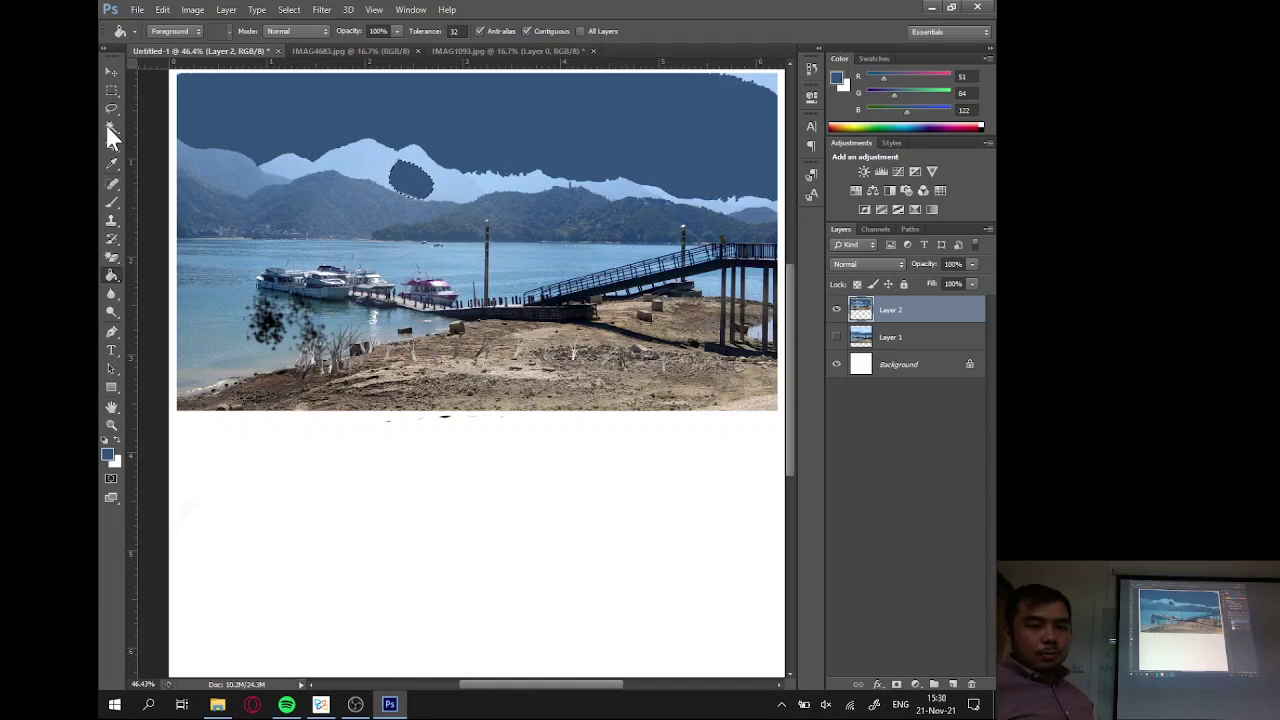
Try selecting a rectangle over the white boats and the dark splatter, and filling it with the blue foreground color.
{"action": "left_click", "coordinate": [111, 90]}
{"action": "left_click", "coordinate": [160, 92]}
{"action": "mouse_move", "coordinate": [340, 320]}
{"action": "left_mouse_down"}
{"action": "mouse_move", "coordinate": [357, 345]}
{"action": "mouse_move", "coordinate": [354, 420]}
{"action": "mouse_move", "coordinate": [332, 327]}
{"action": "mouse_move", "coordinate": [312, 296]}
{"action": "mouse_move", "coordinate": [270, 277]}
{"action": "left_mouse_up"}
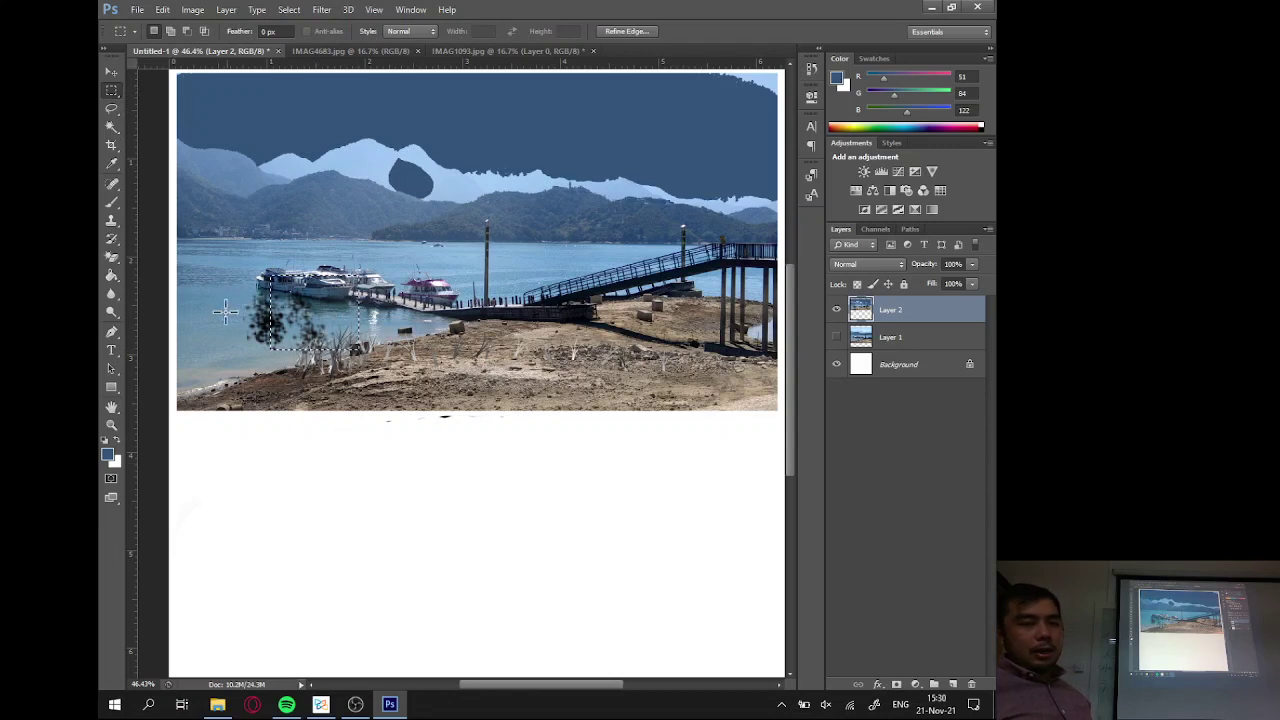
{"action": "left_click", "coordinate": [112, 276]}
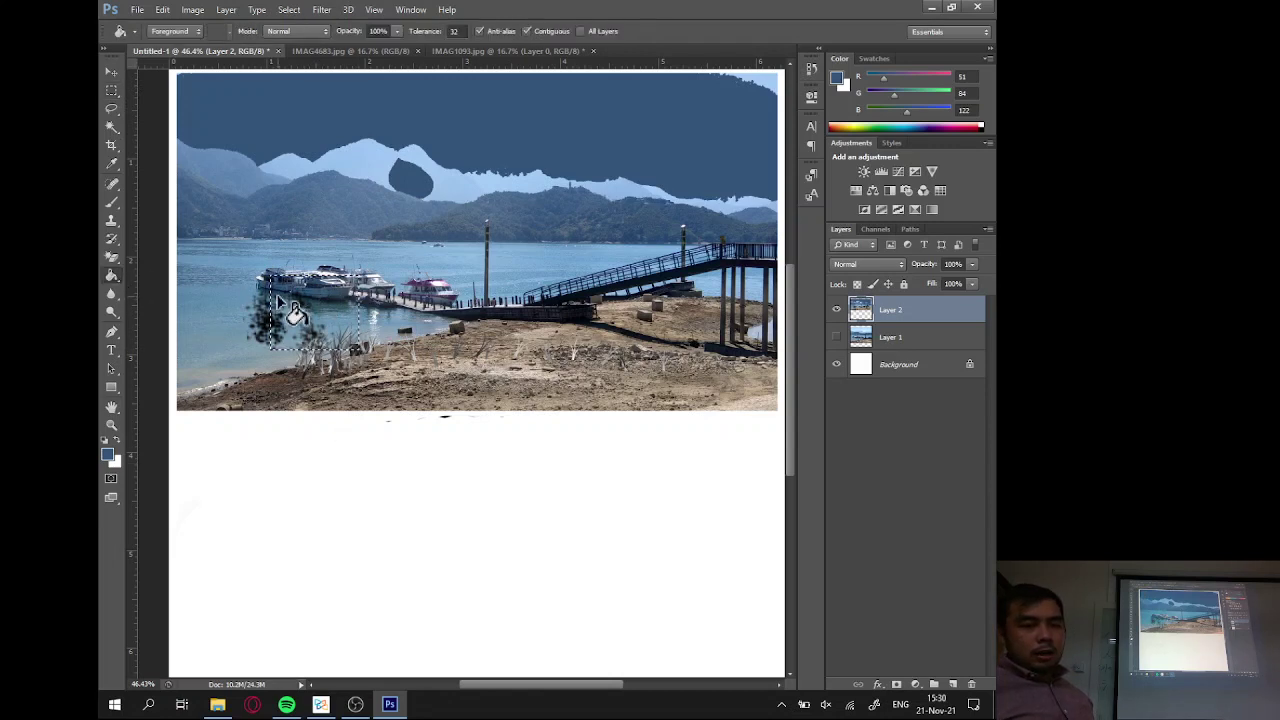
{"action": "left_click", "coordinate": [324, 315]}
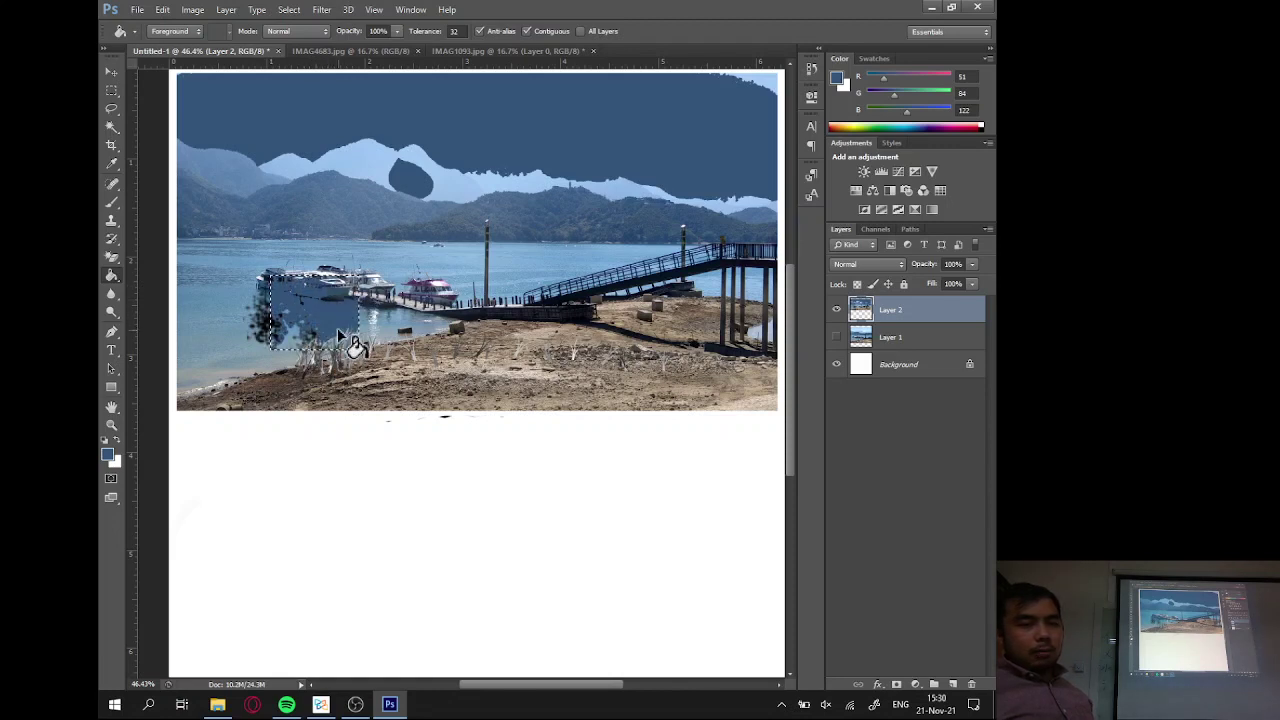
{"action": "left_click", "coordinate": [320, 335]}
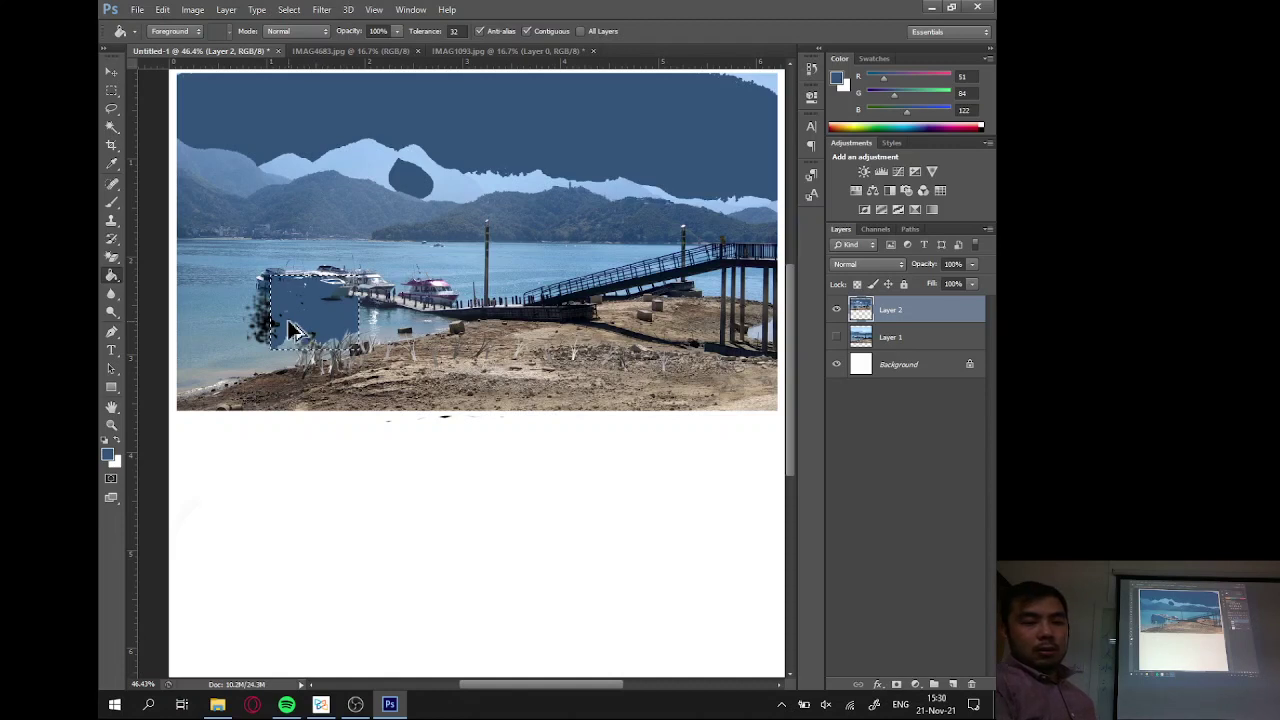
Undo the rectangle, mountain and sky fills together with their selections.
{"action": "key", "text": "ctrl+alt+z"}
{"action": "key", "text": "ctrl+alt+z"}
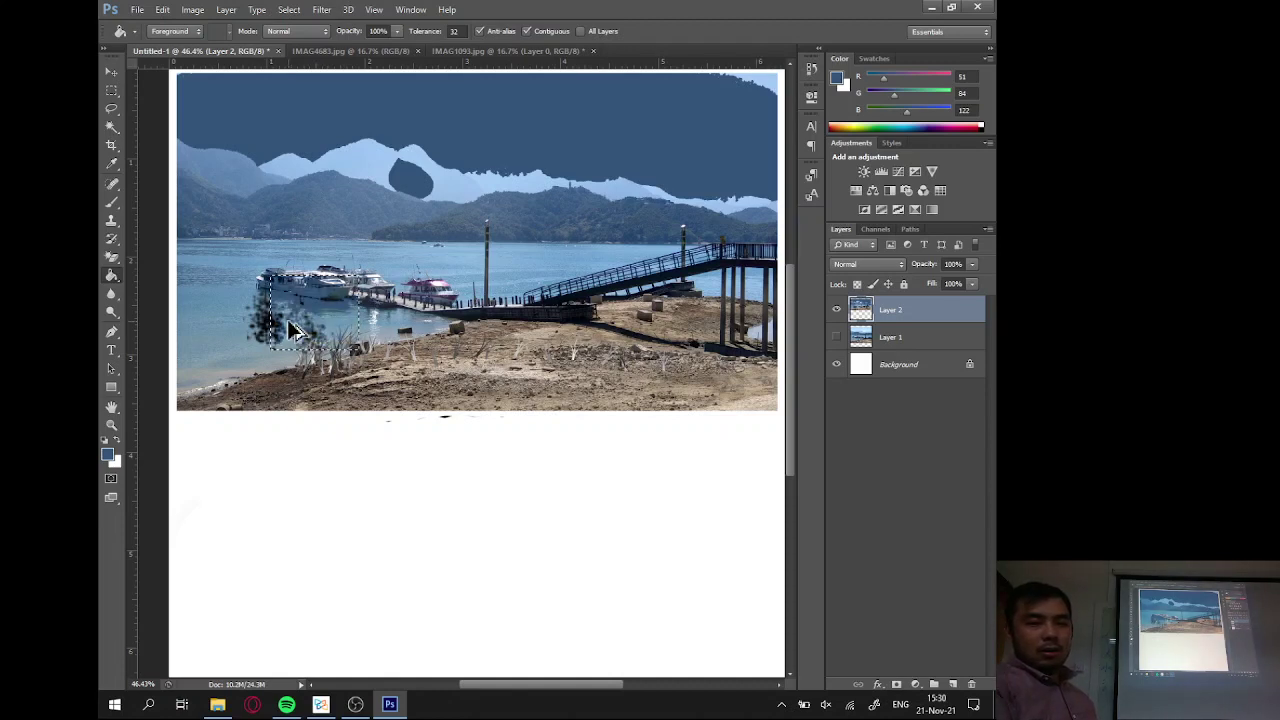
{"action": "key", "text": "ctrl+alt+z"}
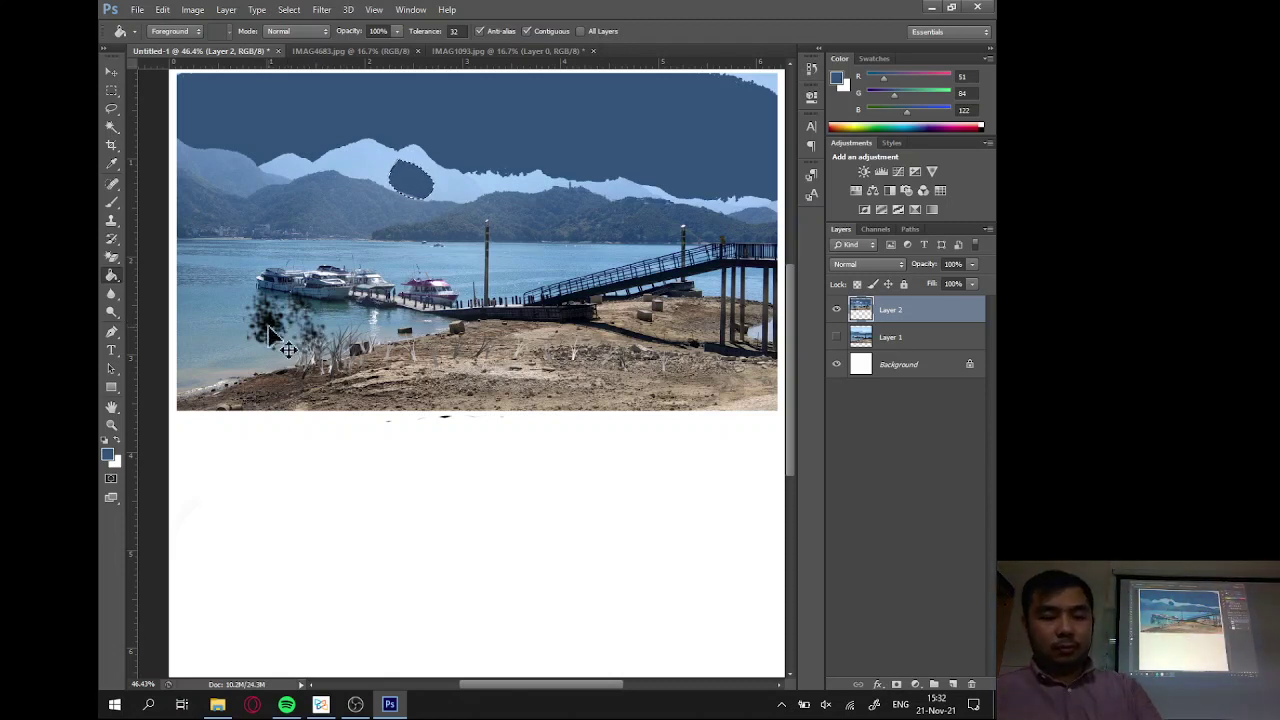
{"action": "key", "text": "ctrl+z"}
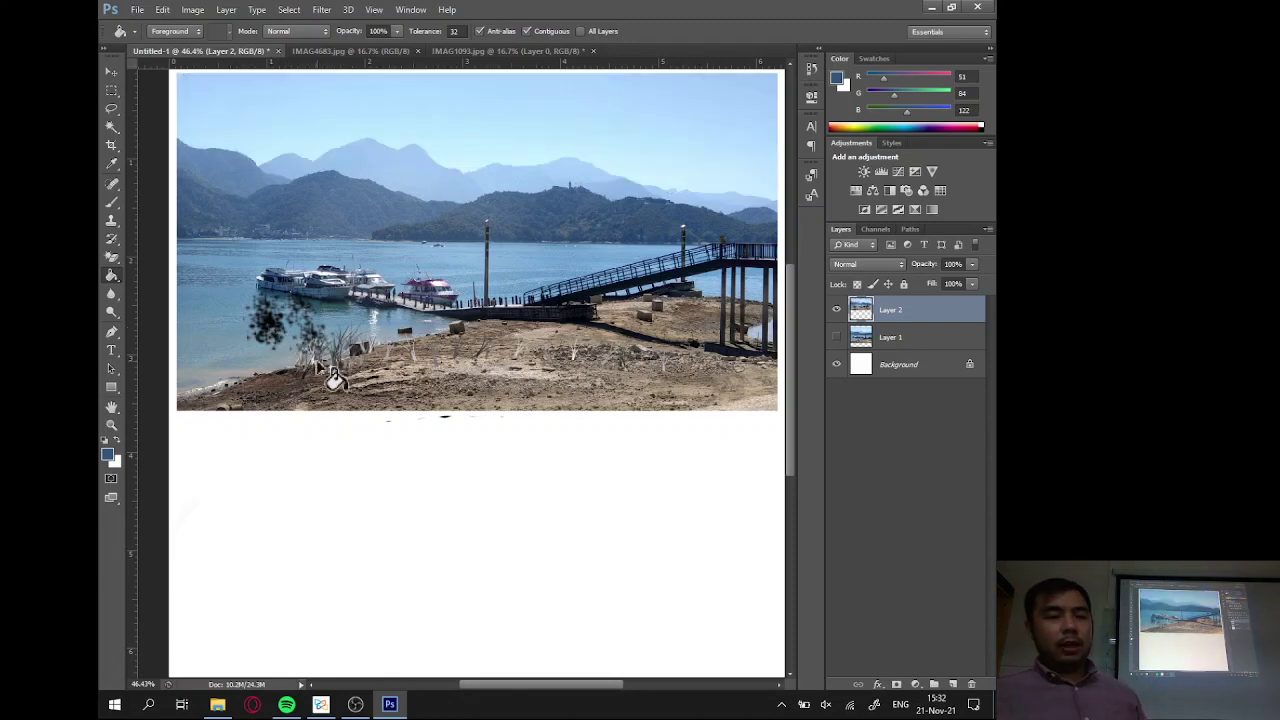
Activate the Blur tool and set its brush size to 158 px.
{"action": "scroll", "coordinate": [315, 362], "scroll_direction": "up", "scroll_amount": 5}
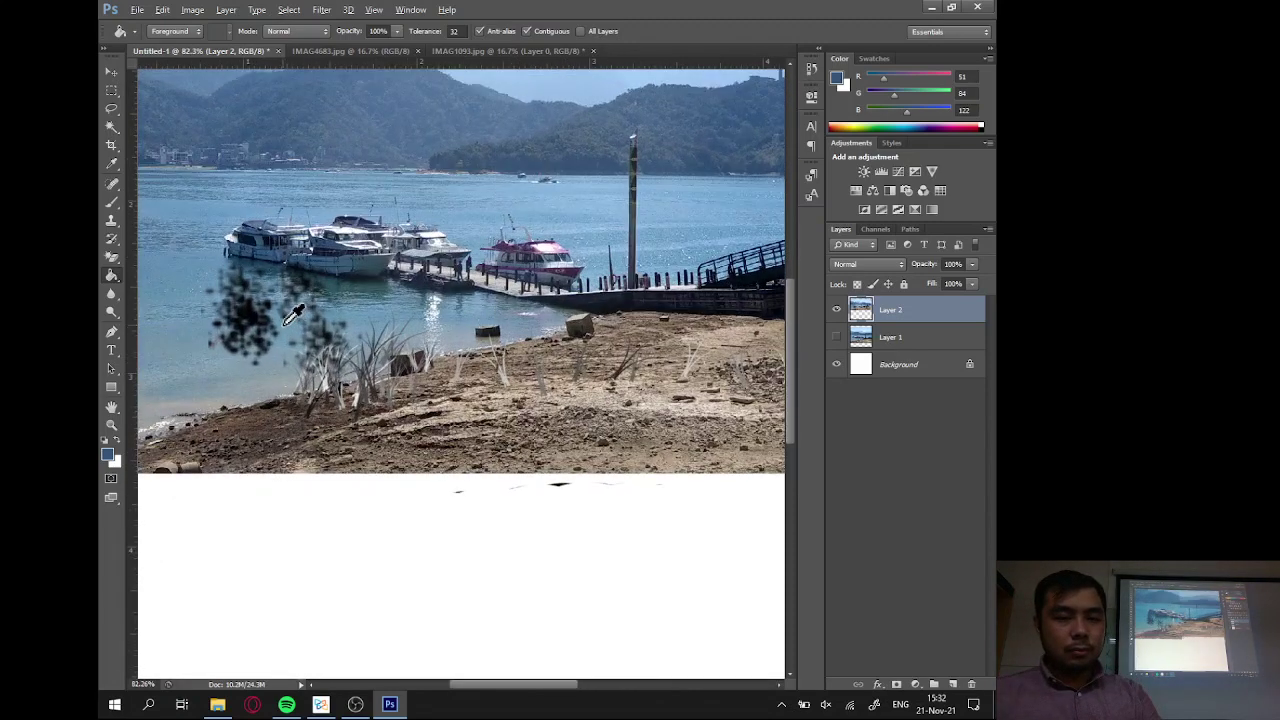
{"action": "scroll", "coordinate": [293, 313], "scroll_direction": "down", "scroll_amount": 4}
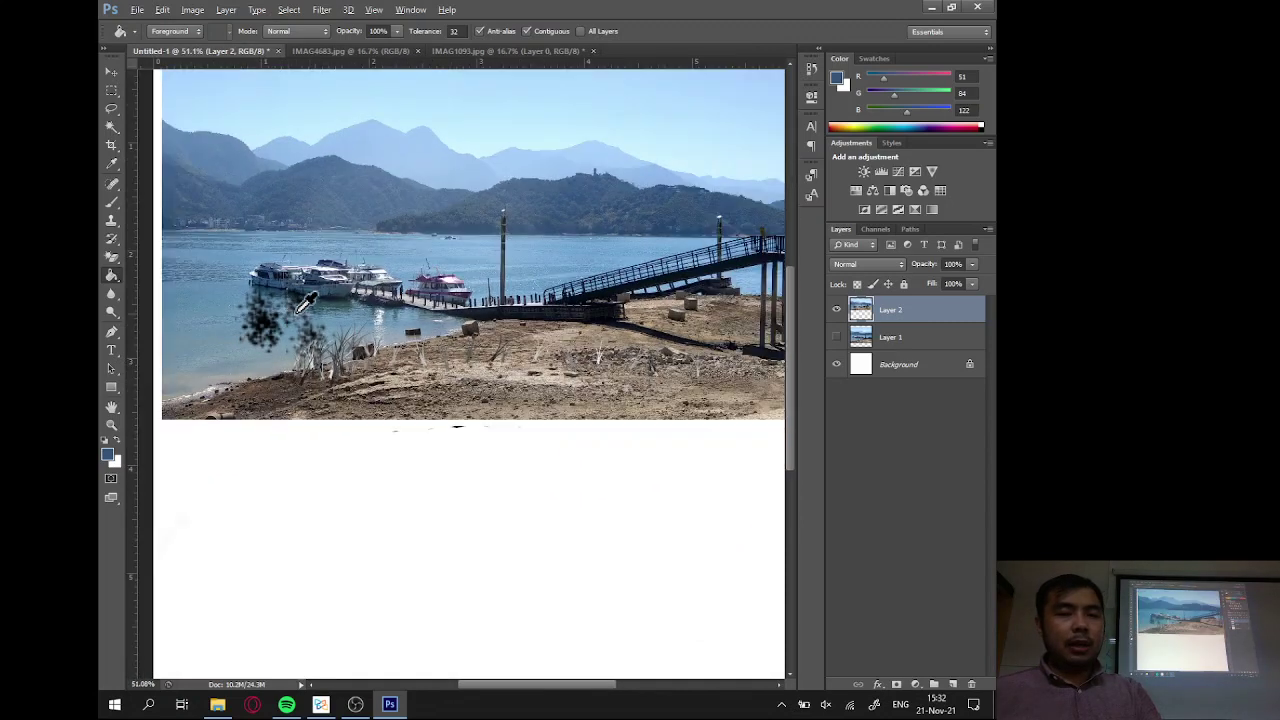
{"action": "scroll", "coordinate": [334, 240], "scroll_direction": "up", "scroll_amount": 3}
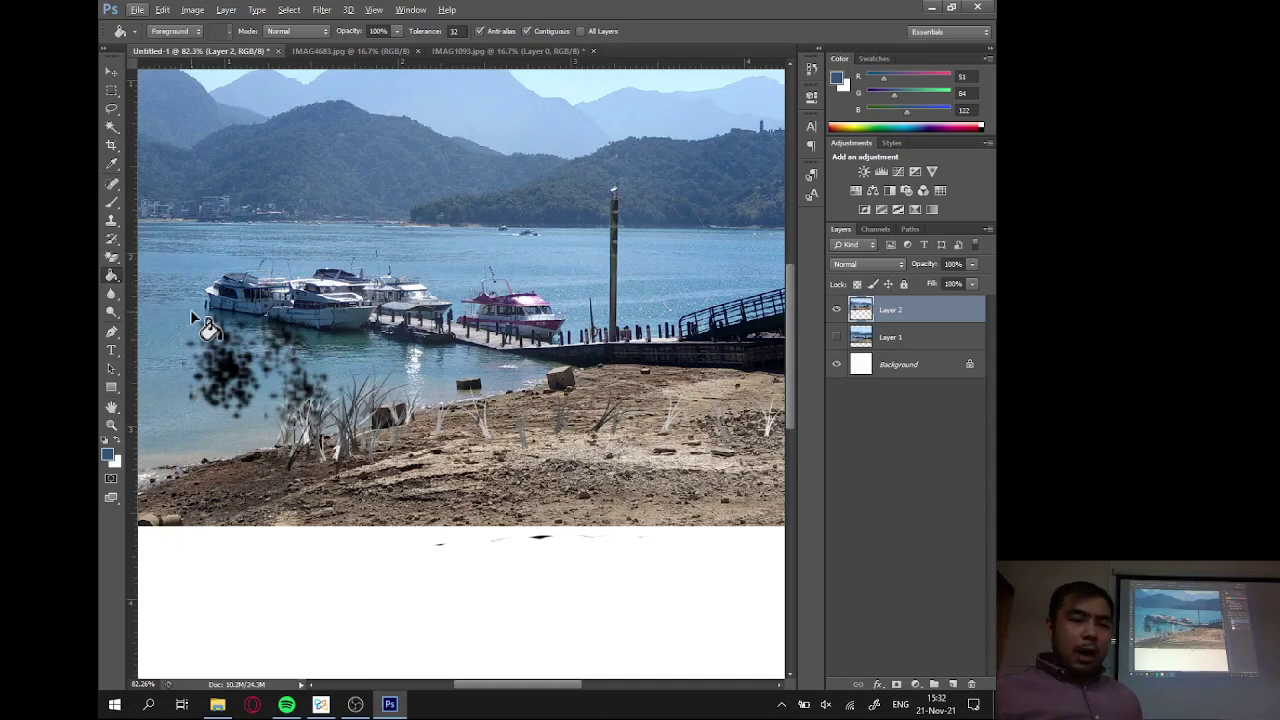
{"action": "left_click", "coordinate": [112, 294]}
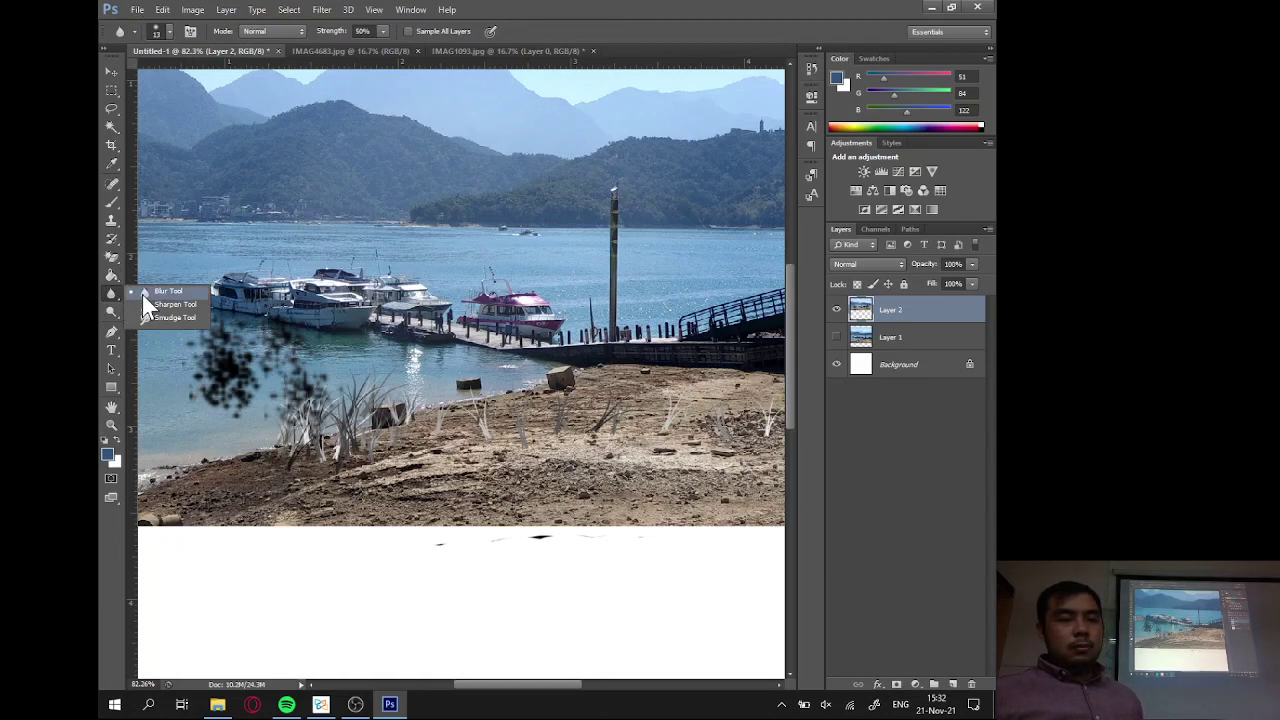
{"action": "left_click", "coordinate": [143, 293]}
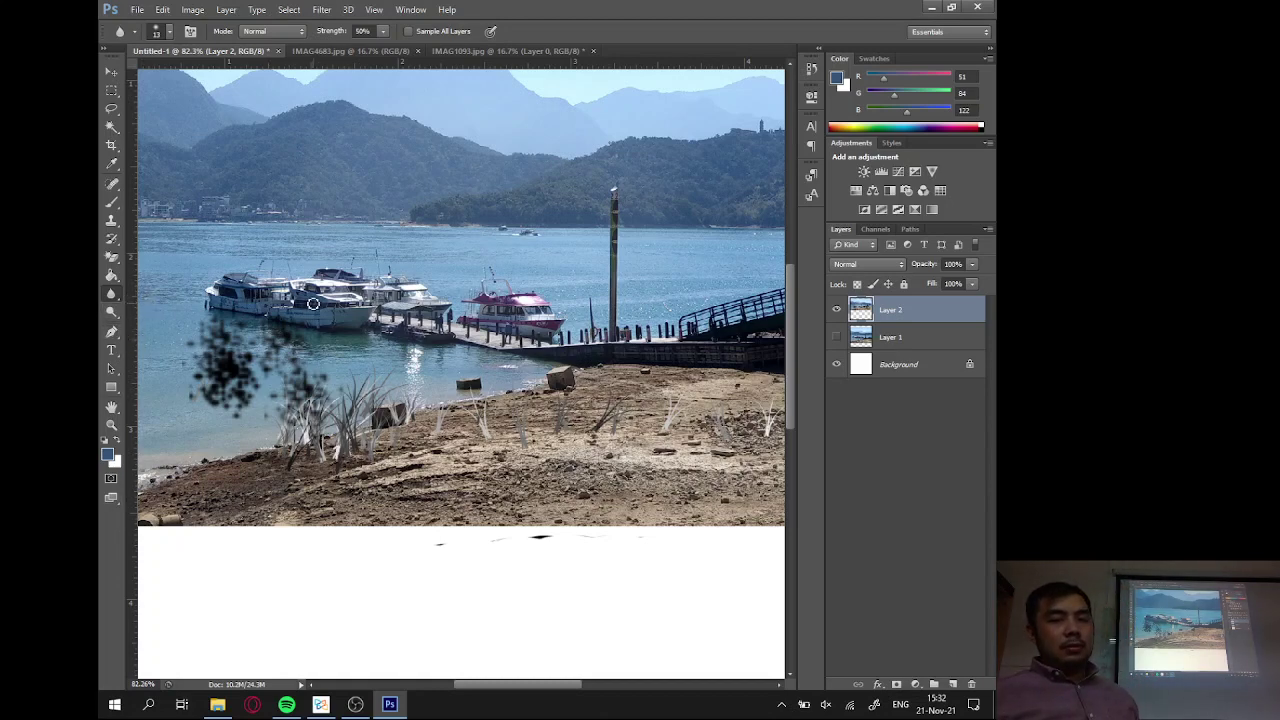
{"action": "right_click", "coordinate": [270, 252]}
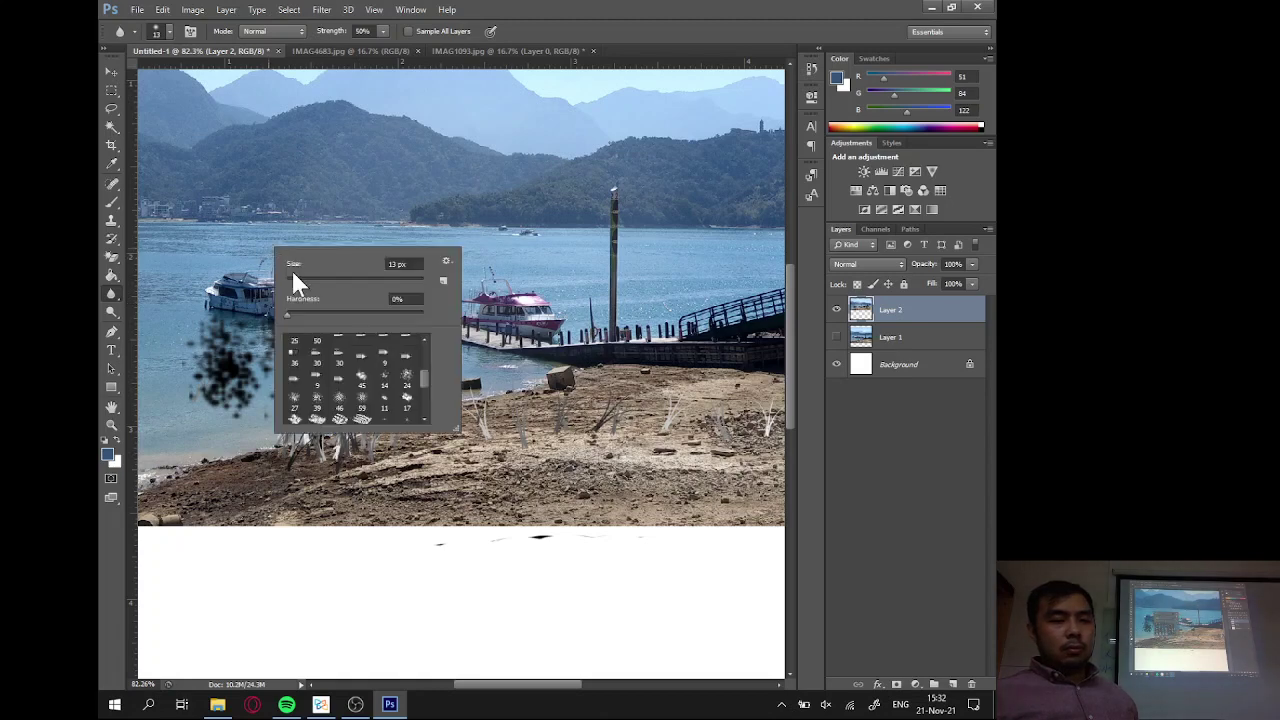
{"action": "left_click_drag", "start_coordinate": [291, 270], "coordinate": [356, 288]}
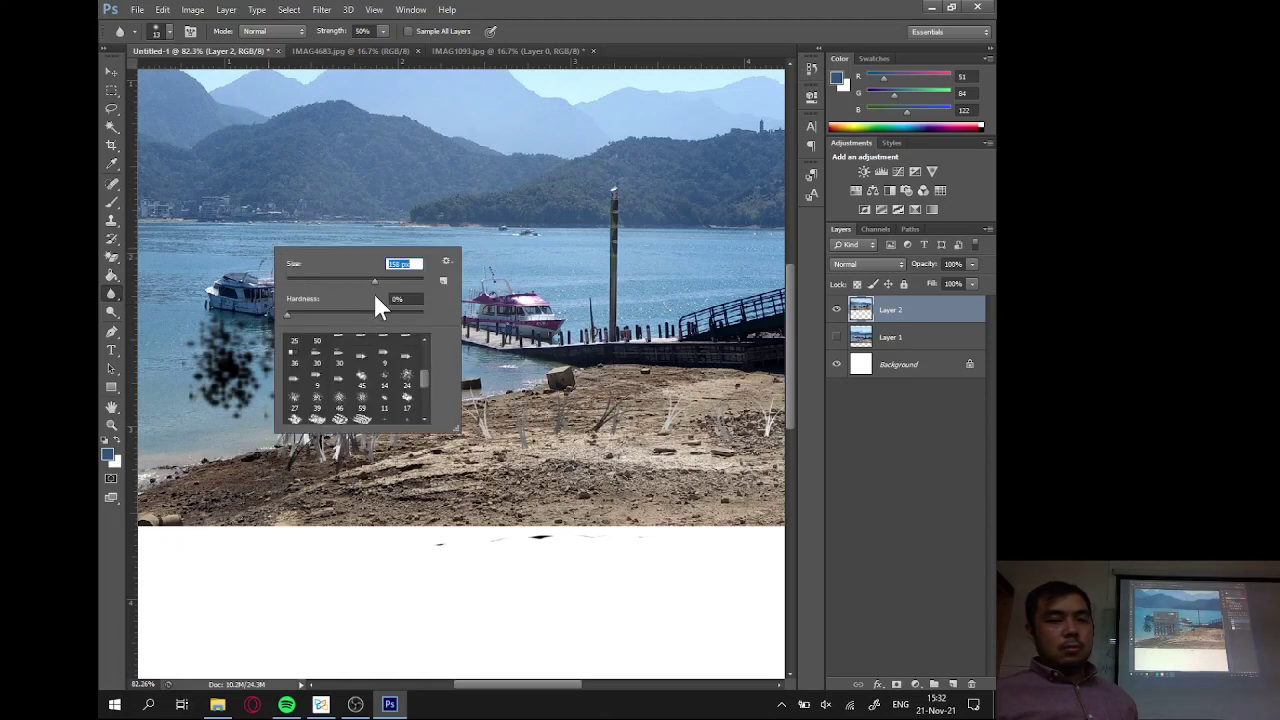
{"action": "left_click", "coordinate": [649, 27]}
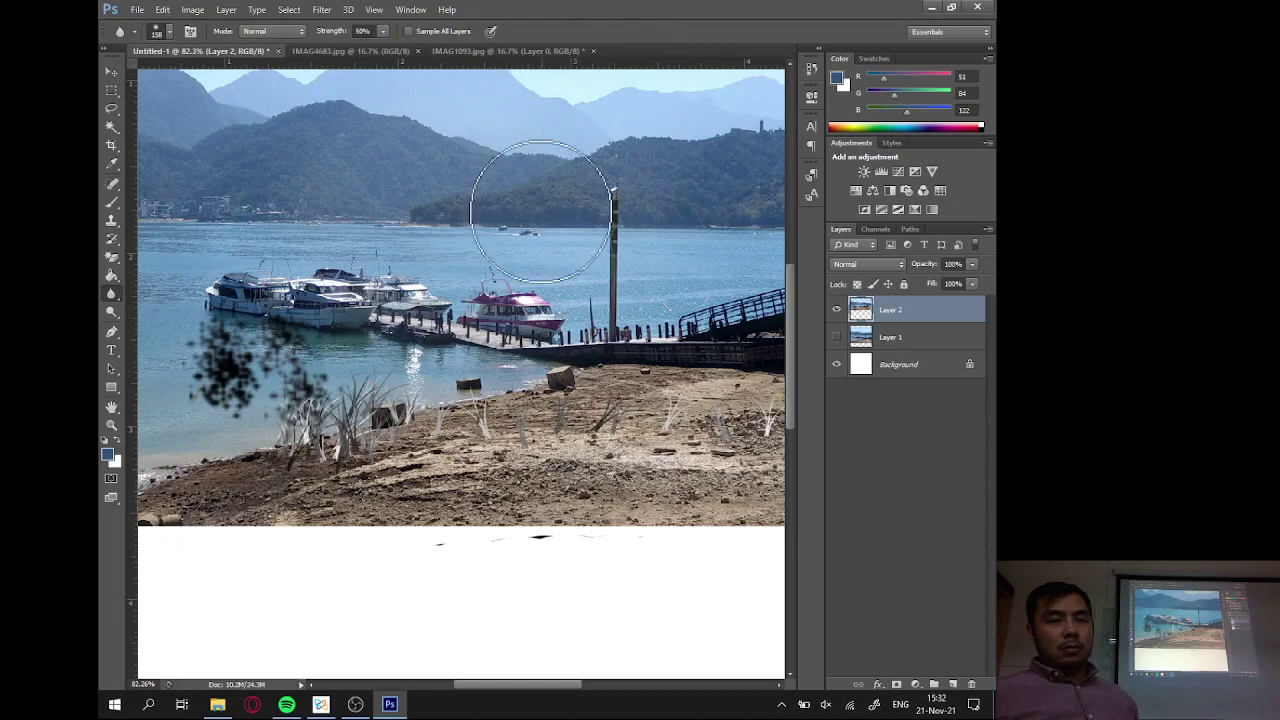
Try blurring the pink-roofed boat at 50% strength, inspect it up close, and undo the blur.
{"action": "mouse_move", "coordinate": [500, 303]}
{"action": "left_mouse_down"}
{"action": "mouse_move", "coordinate": [490, 312]}
{"action": "mouse_move", "coordinate": [519, 315]}
{"action": "mouse_move", "coordinate": [545, 295]}
{"action": "left_mouse_up"}
{"action": "scroll", "coordinate": [545, 300], "scroll_direction": "up", "scroll_amount": 1}
{"action": "scroll", "coordinate": [545, 305], "scroll_direction": "up", "scroll_amount": 8}
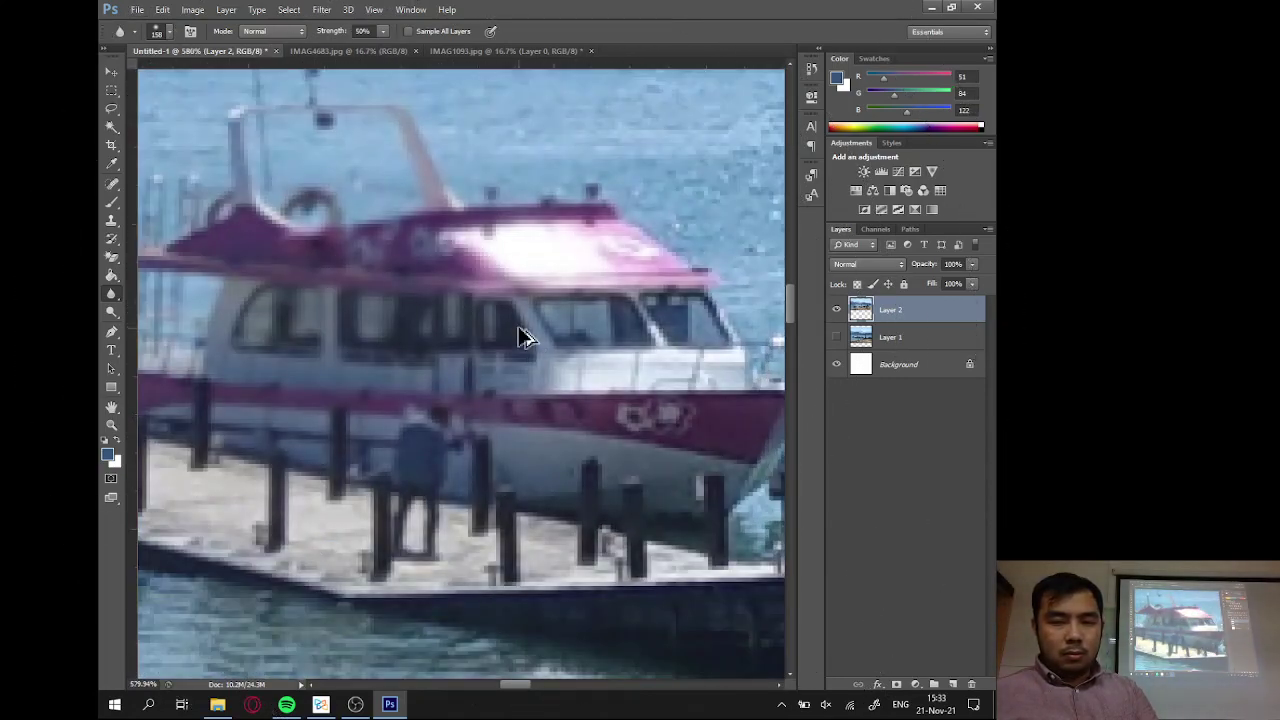
{"action": "key", "text": "ctrl+z"}
{"action": "scroll", "coordinate": [449, 322], "scroll_direction": "down", "scroll_amount": 1}
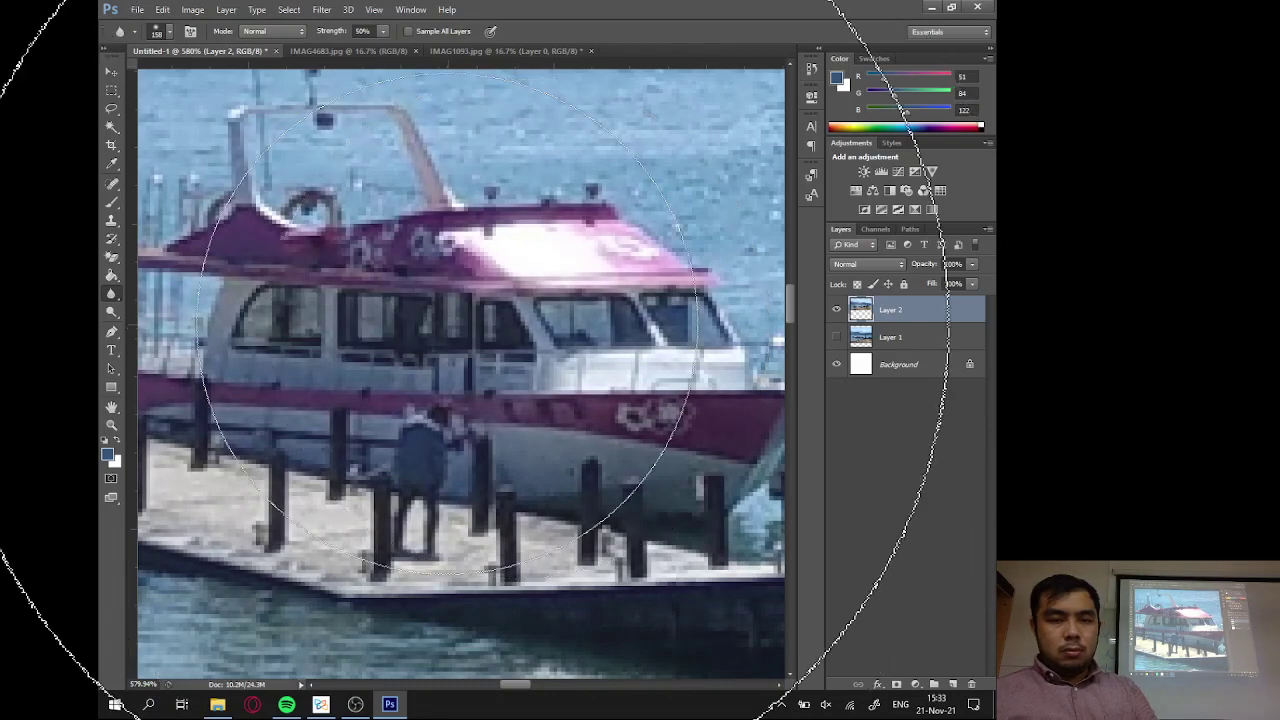
{"action": "scroll", "coordinate": [449, 322], "scroll_direction": "down", "scroll_amount": 1}
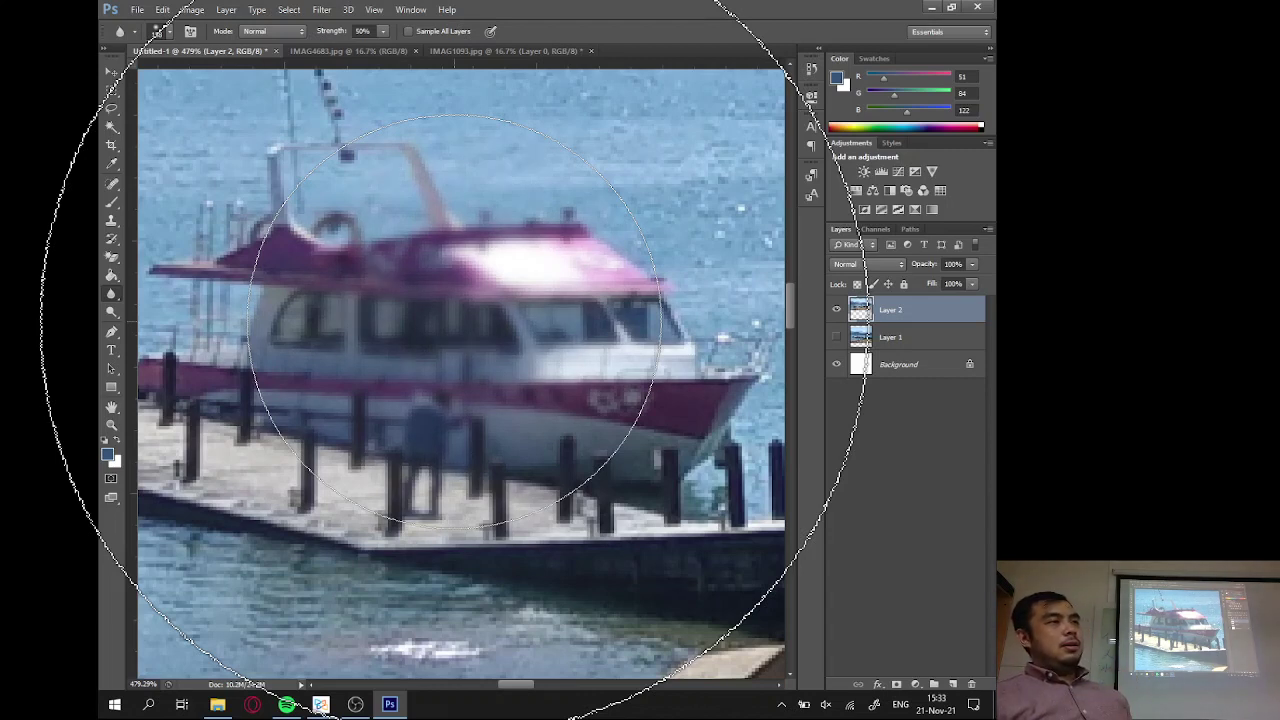
Set the Blur brush's hardness to 100% and its strength to 100%.
{"action": "right_click", "coordinate": [458, 322]}
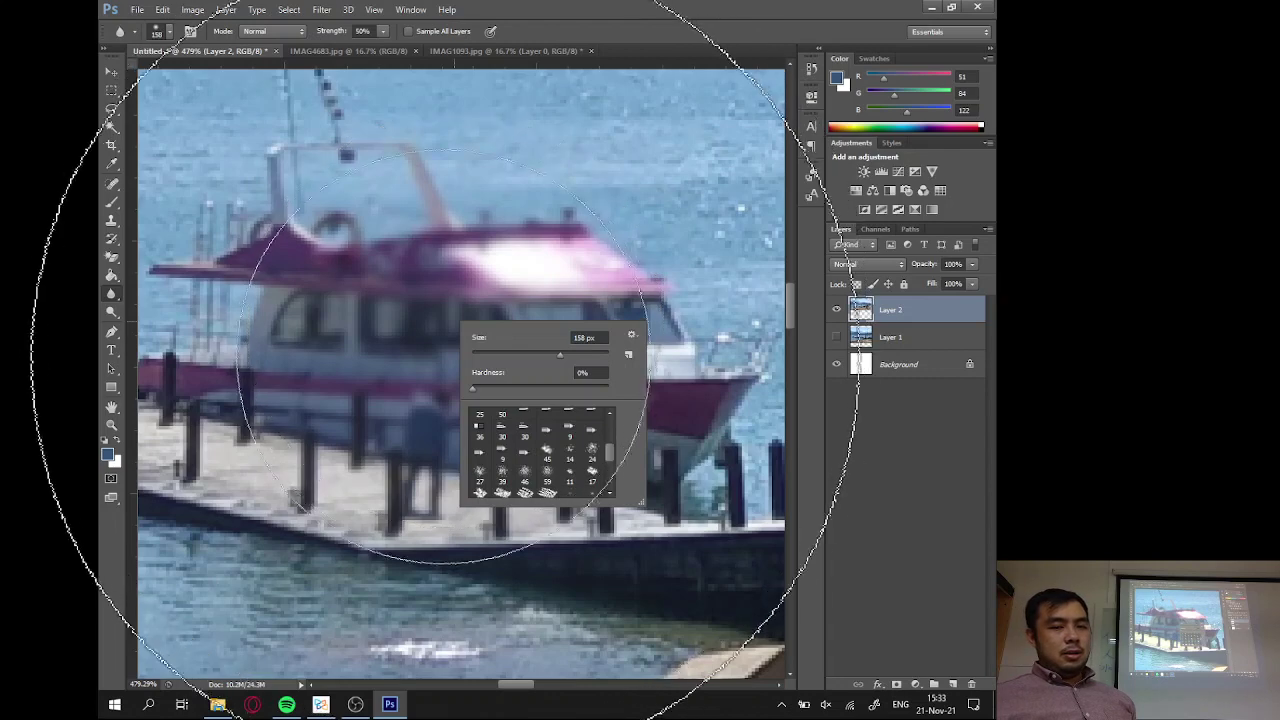
{"action": "left_click", "coordinate": [472, 385]}
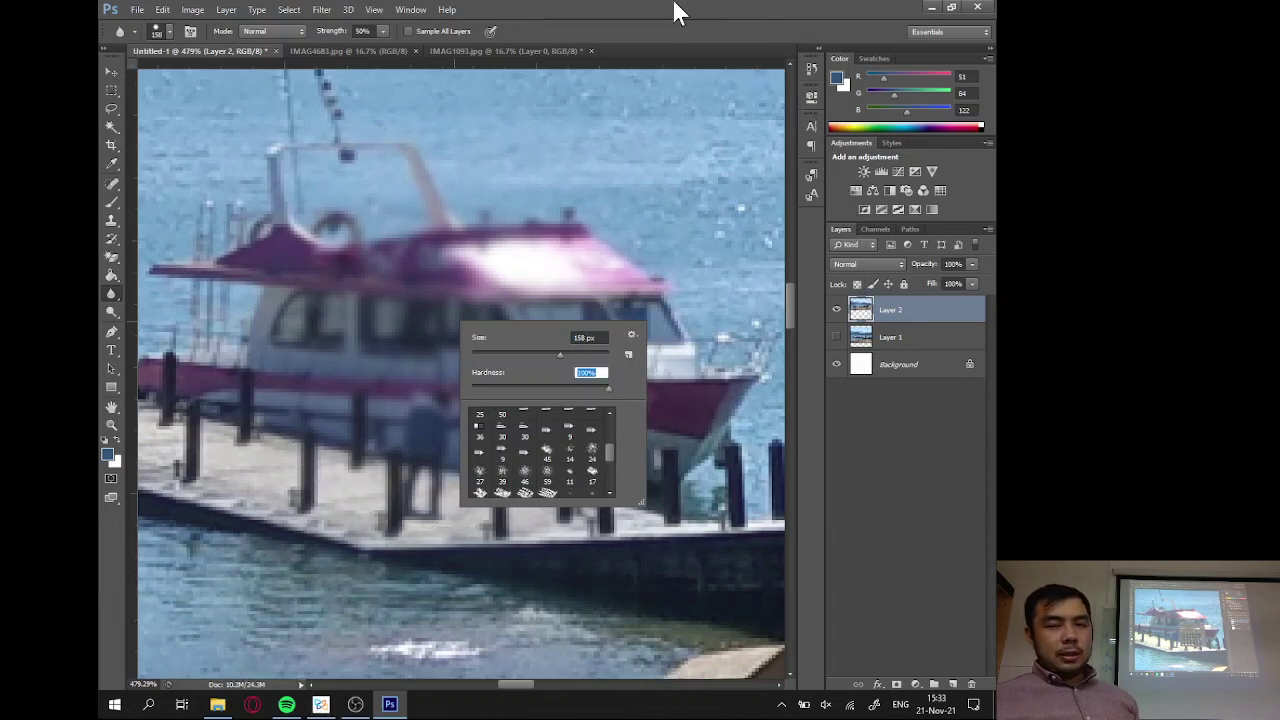
{"action": "key", "text": "Return"}
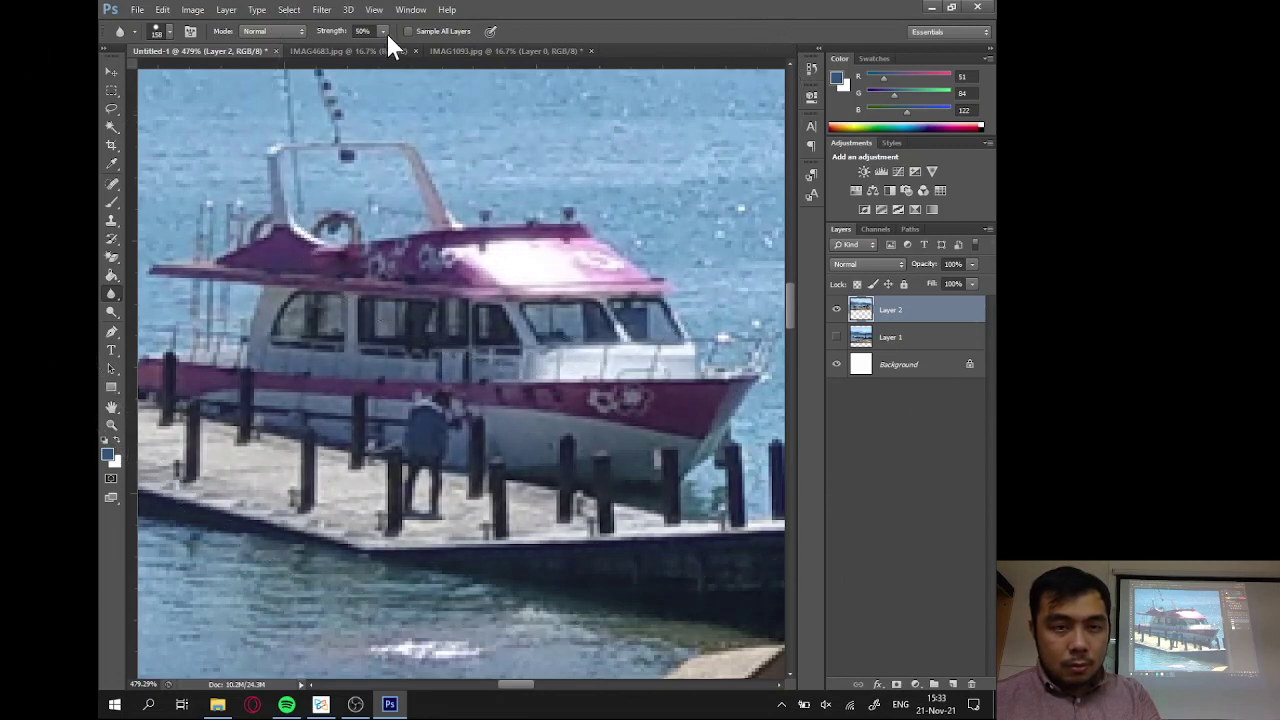
{"action": "left_click_drag", "start_coordinate": [385, 46], "coordinate": [527, 60]}
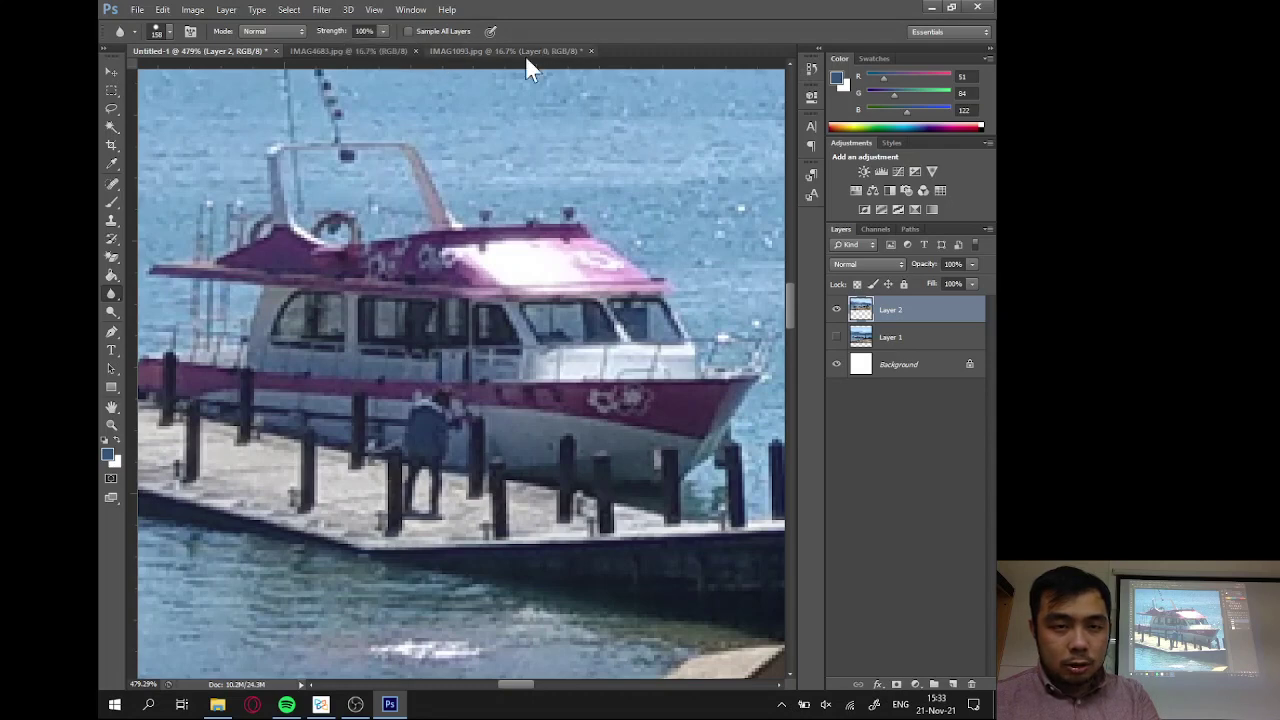
Try blurring the pink-roofed boat and the pier at 100% strength, and undo the strokes.
{"action": "mouse_move", "coordinate": [473, 210]}
{"action": "left_mouse_down"}
{"action": "mouse_move", "coordinate": [467, 258]}
{"action": "mouse_move", "coordinate": [481, 286]}
{"action": "left_mouse_up"}
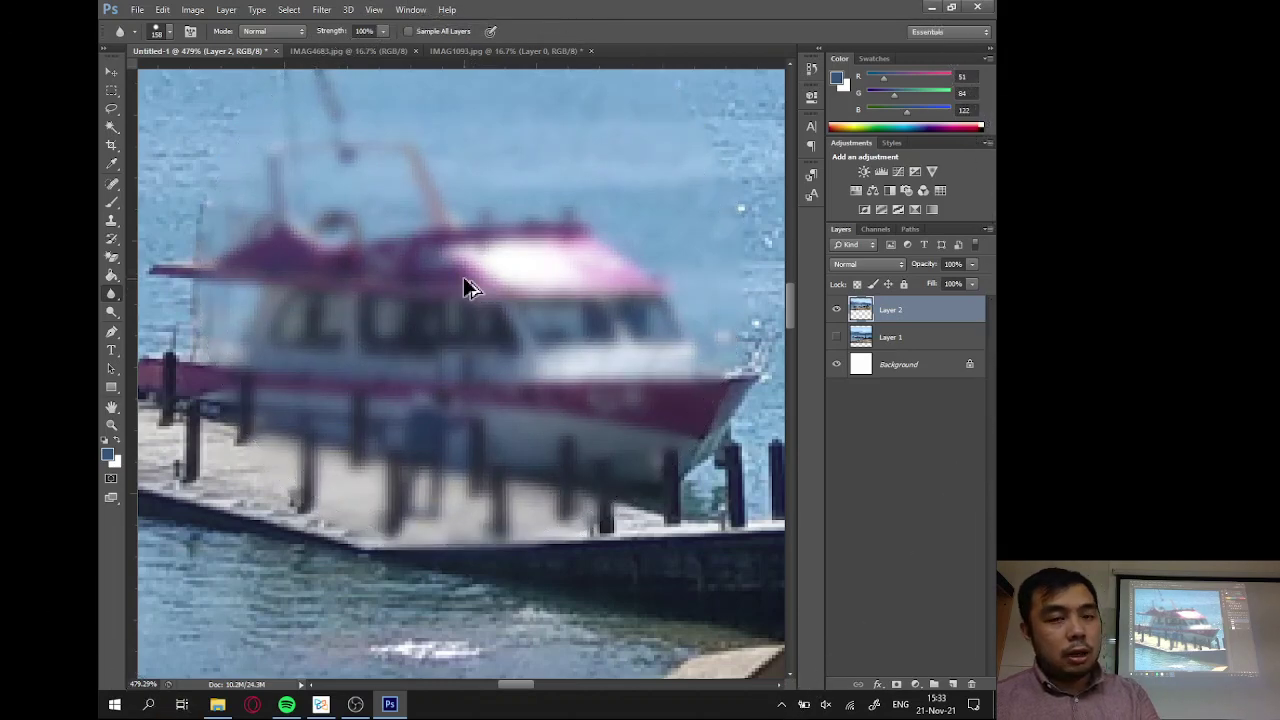
{"action": "key", "text": "ctrl+alt+z"}
{"action": "key", "text": "ctrl+alt+z"}
{"action": "key", "text": "ctrl+alt+z"}
{"action": "key", "text": "ctrl+alt+z"}
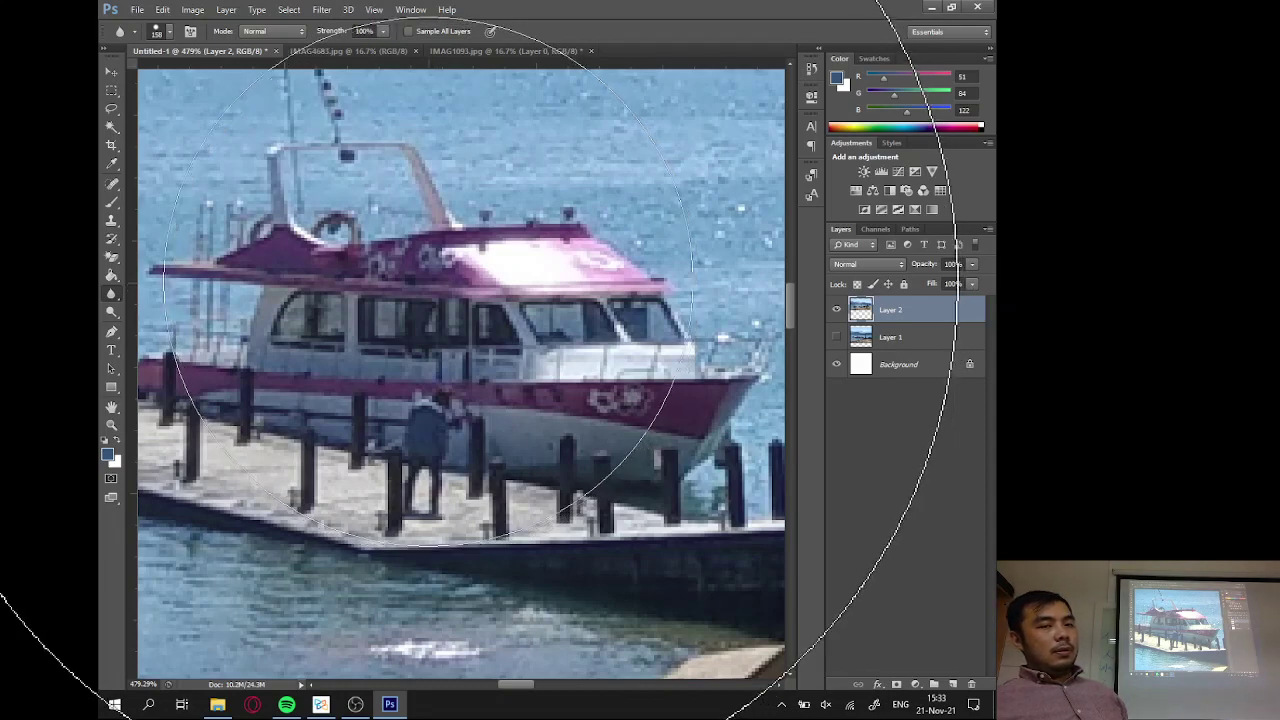
{"action": "left_click", "coordinate": [384, 32]}
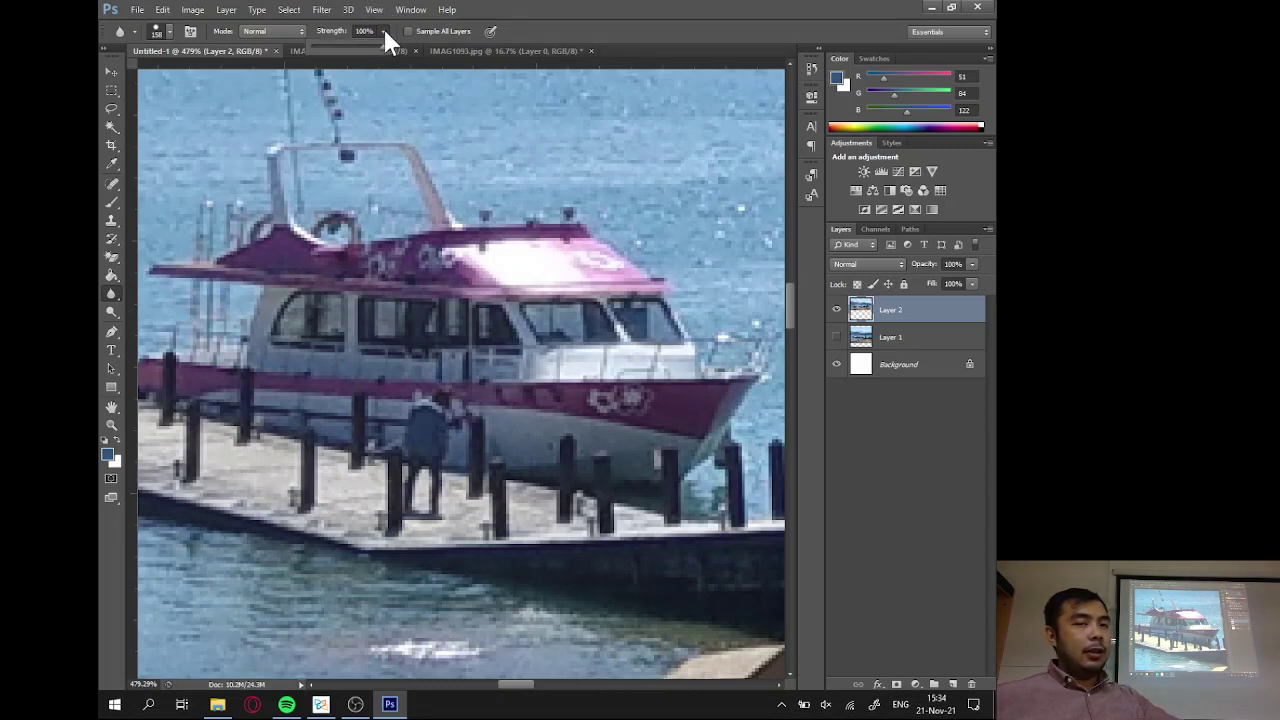
{"action": "left_click", "coordinate": [548, 38]}
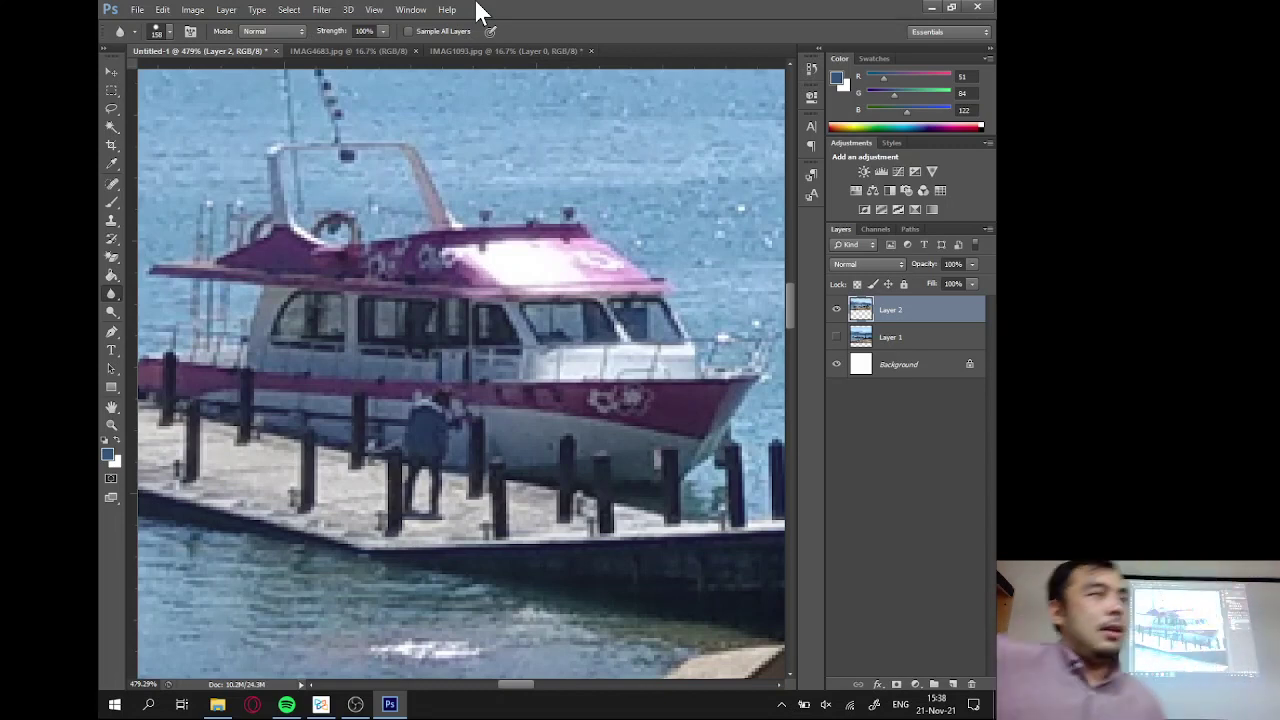
{"action": "left_click", "coordinate": [132, 12]}
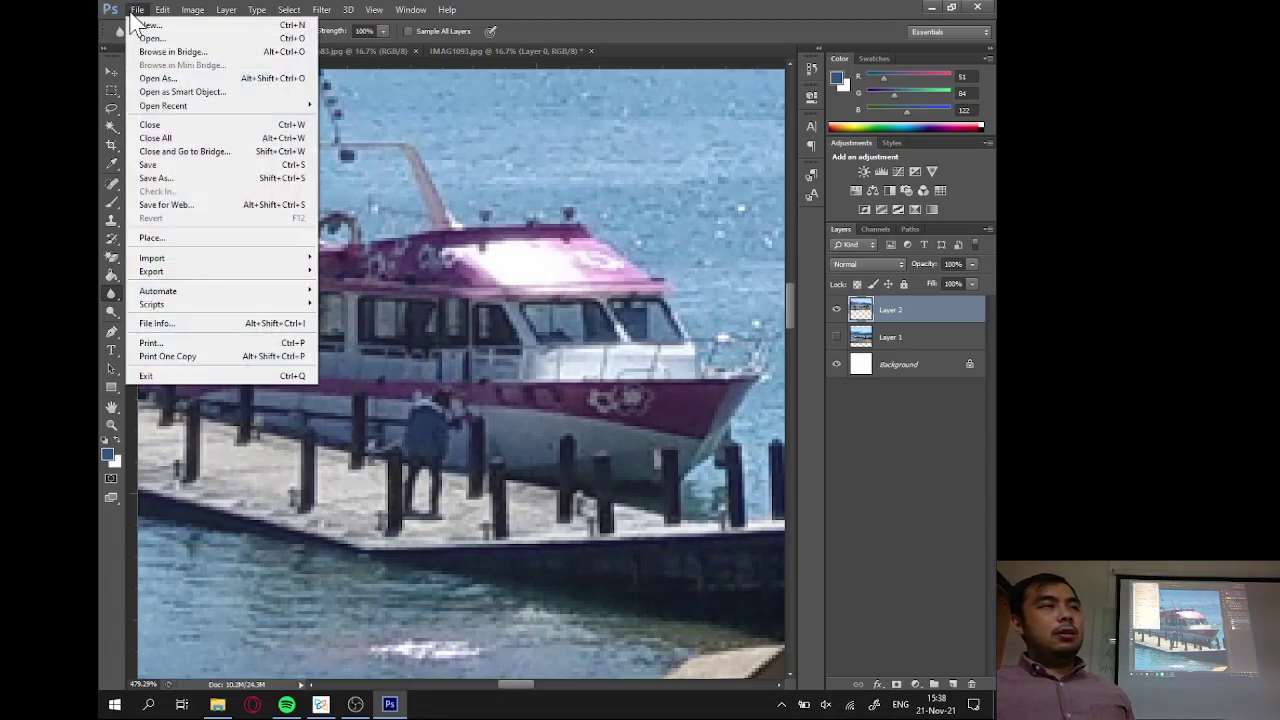
{"action": "left_click", "coordinate": [134, 12]}
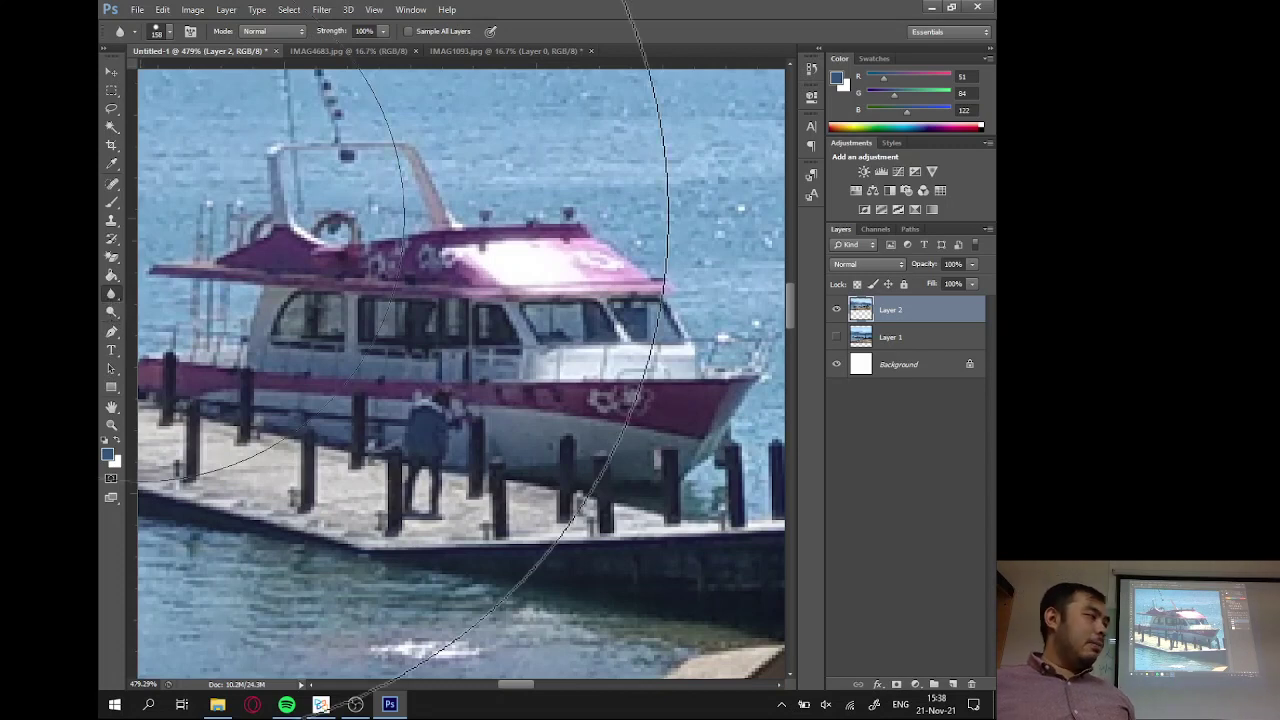
Try blurring the pink-roofed boat and the pier with the 158 px hard Blur brush at 100% strength.
{"action": "left_click", "coordinate": [168, 33]}
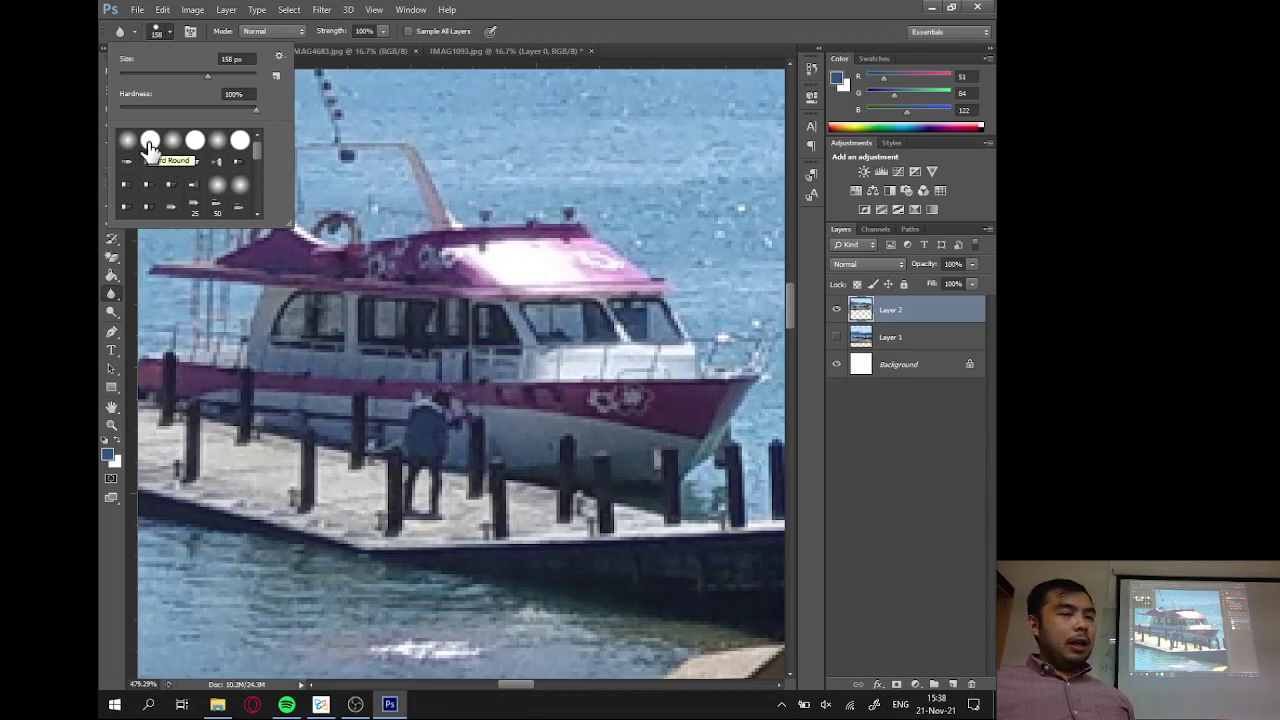
{"action": "key", "text": "Return"}
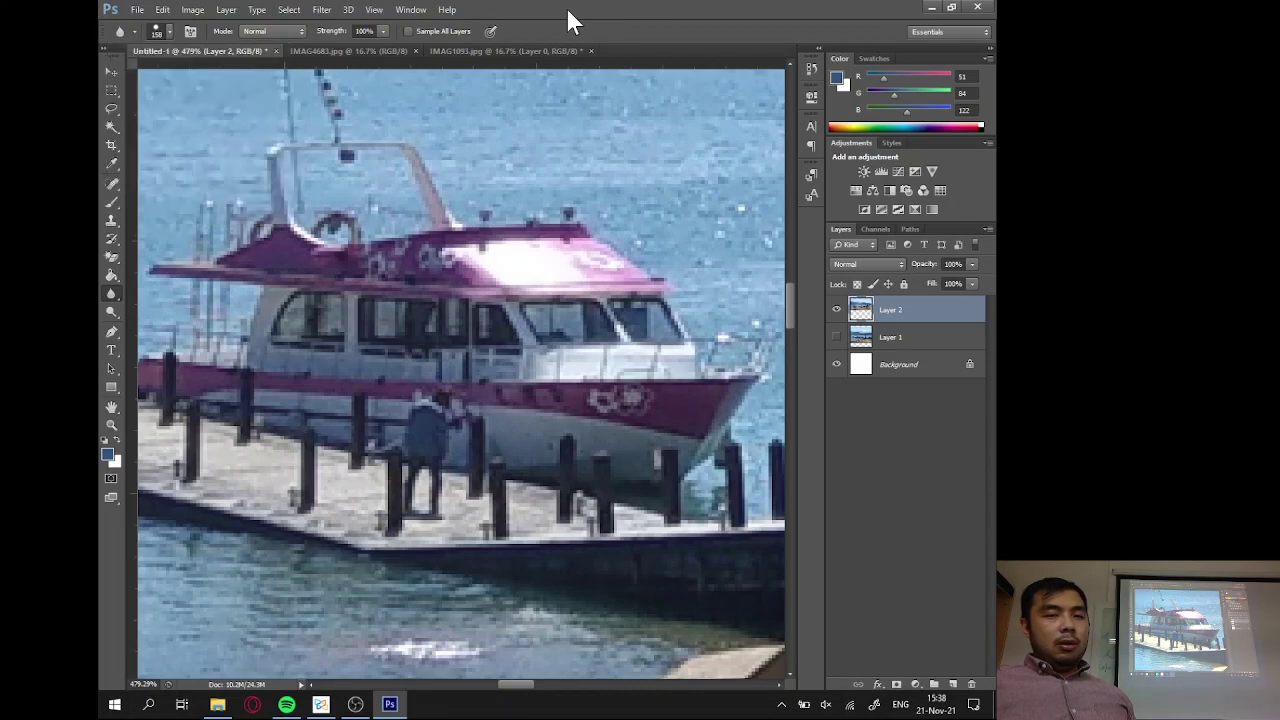
{"action": "left_click", "coordinate": [415, 350]}
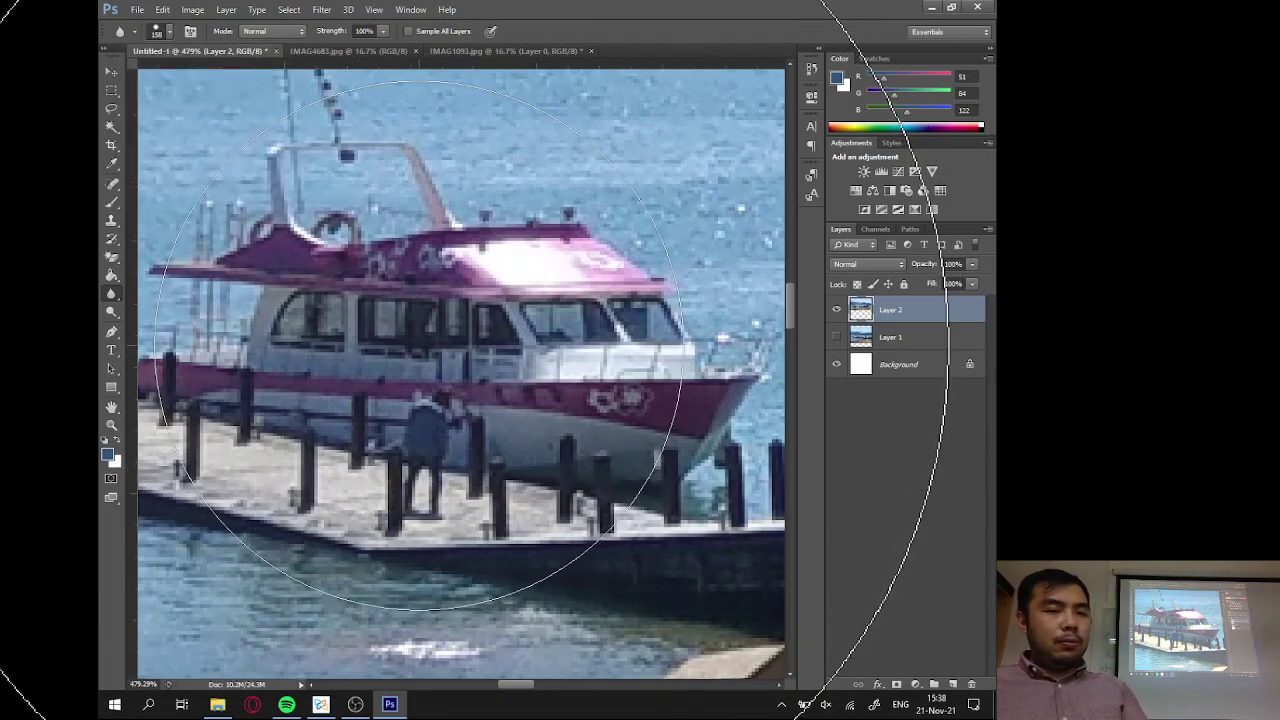
{"action": "right_click", "coordinate": [418, 345]}
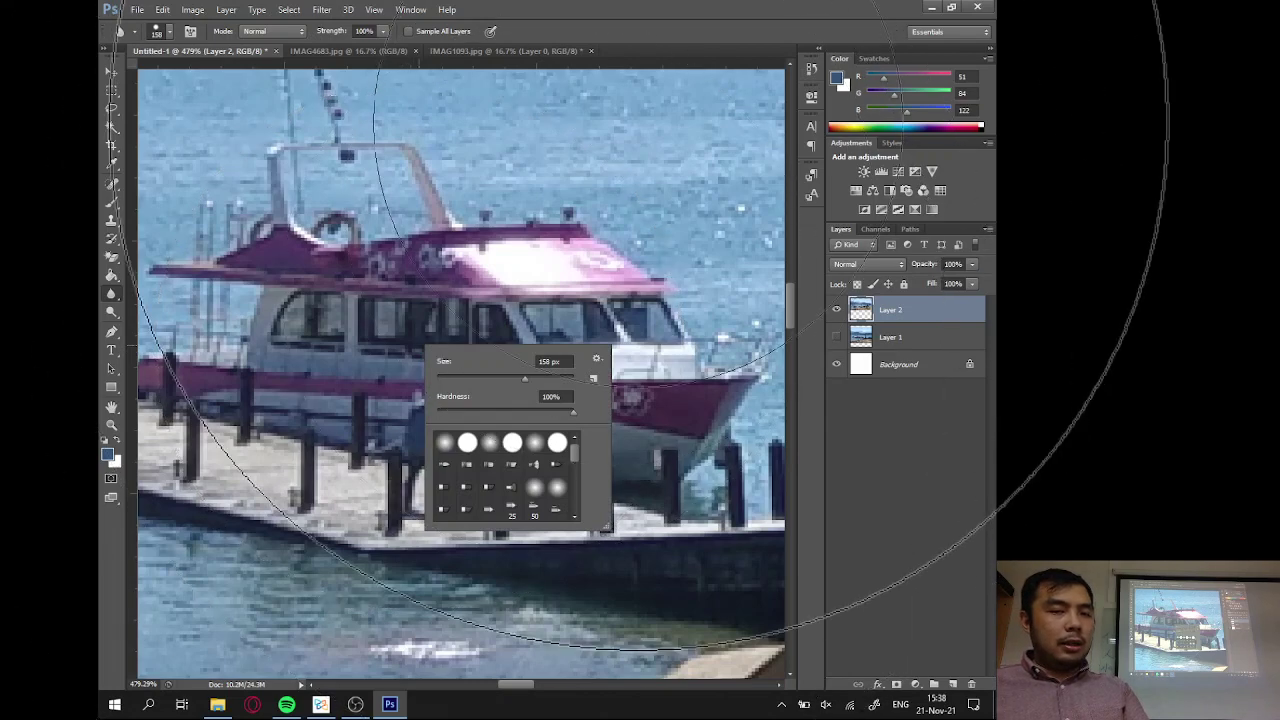
{"action": "key", "text": "Escape"}
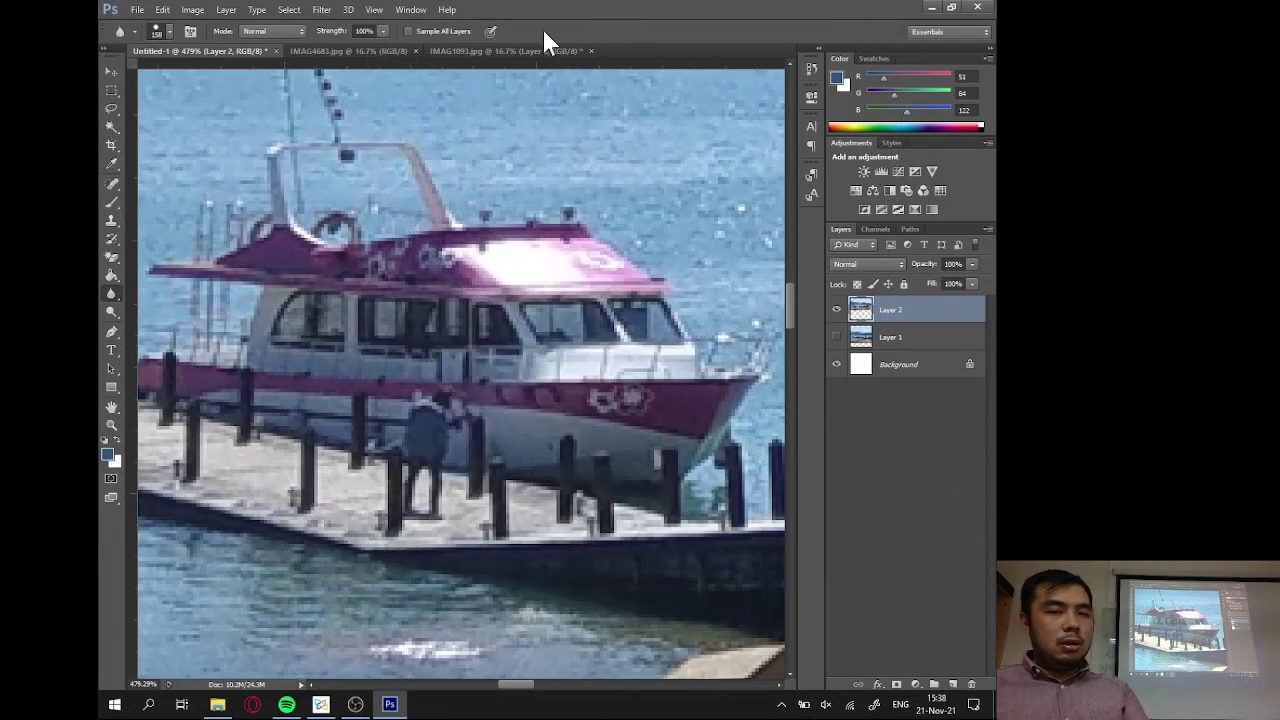
{"action": "left_click", "coordinate": [421, 343]}
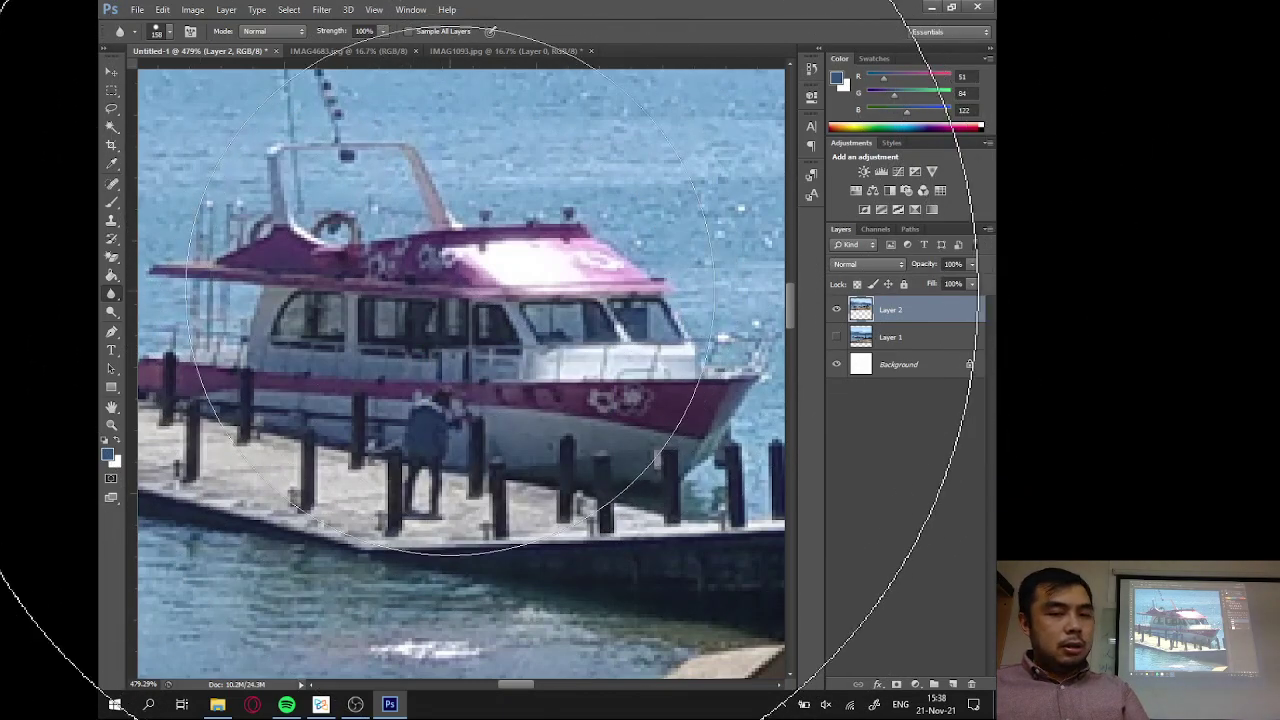
{"action": "left_click", "coordinate": [421, 343]}
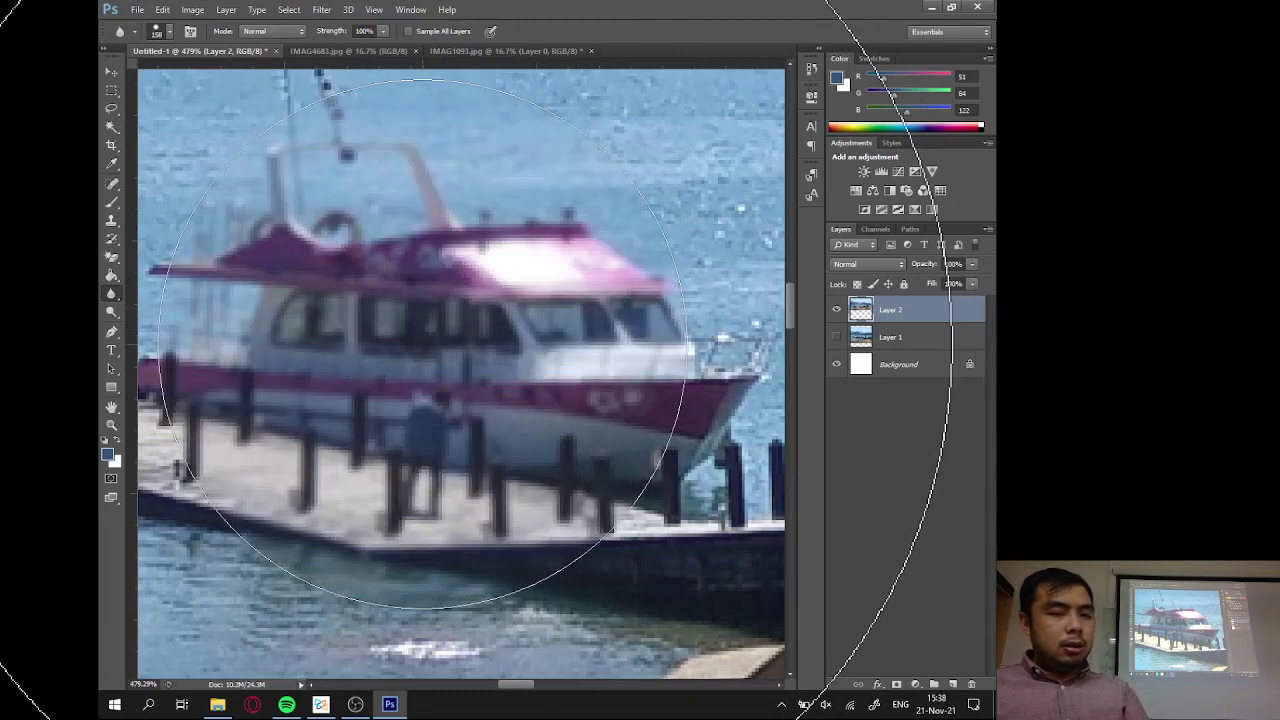
Compare the blurred boat with the rest of the lake photo up close and from afar, and undo the blur.
{"action": "scroll", "coordinate": [421, 343], "scroll_direction": "down", "scroll_amount": 6}
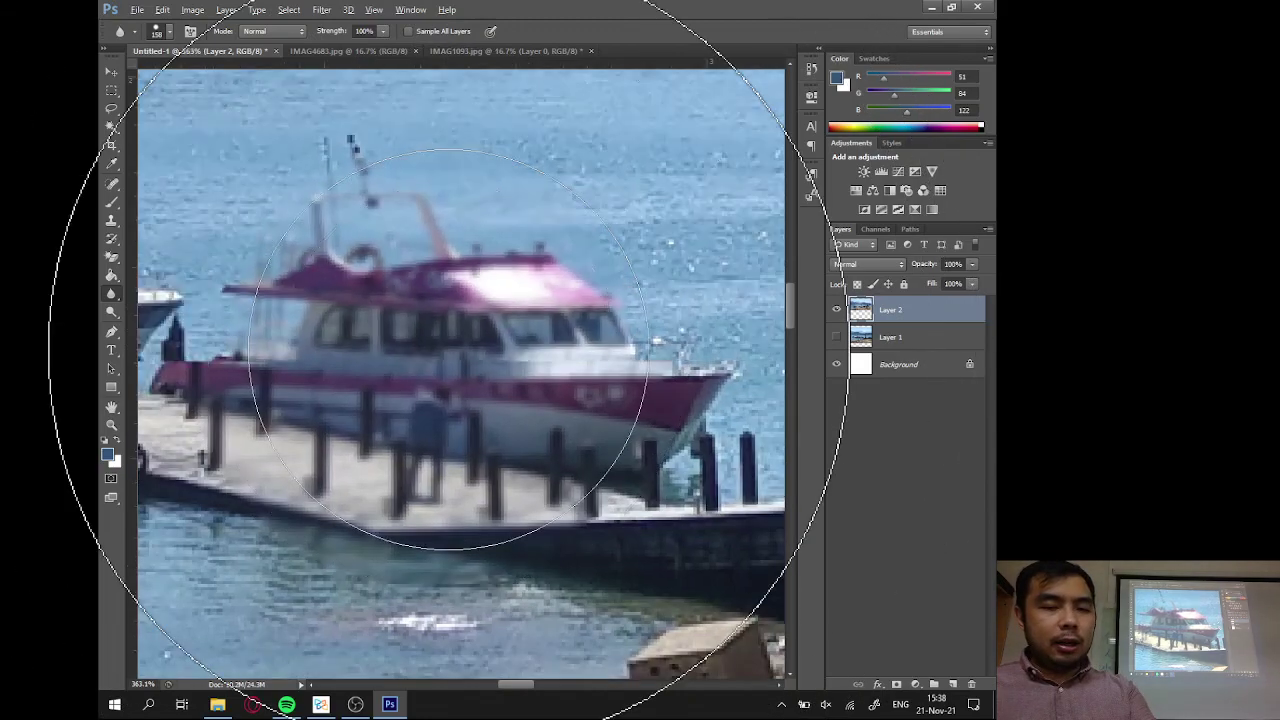
{"action": "scroll", "coordinate": [450, 350], "scroll_direction": "down", "scroll_amount": 2}
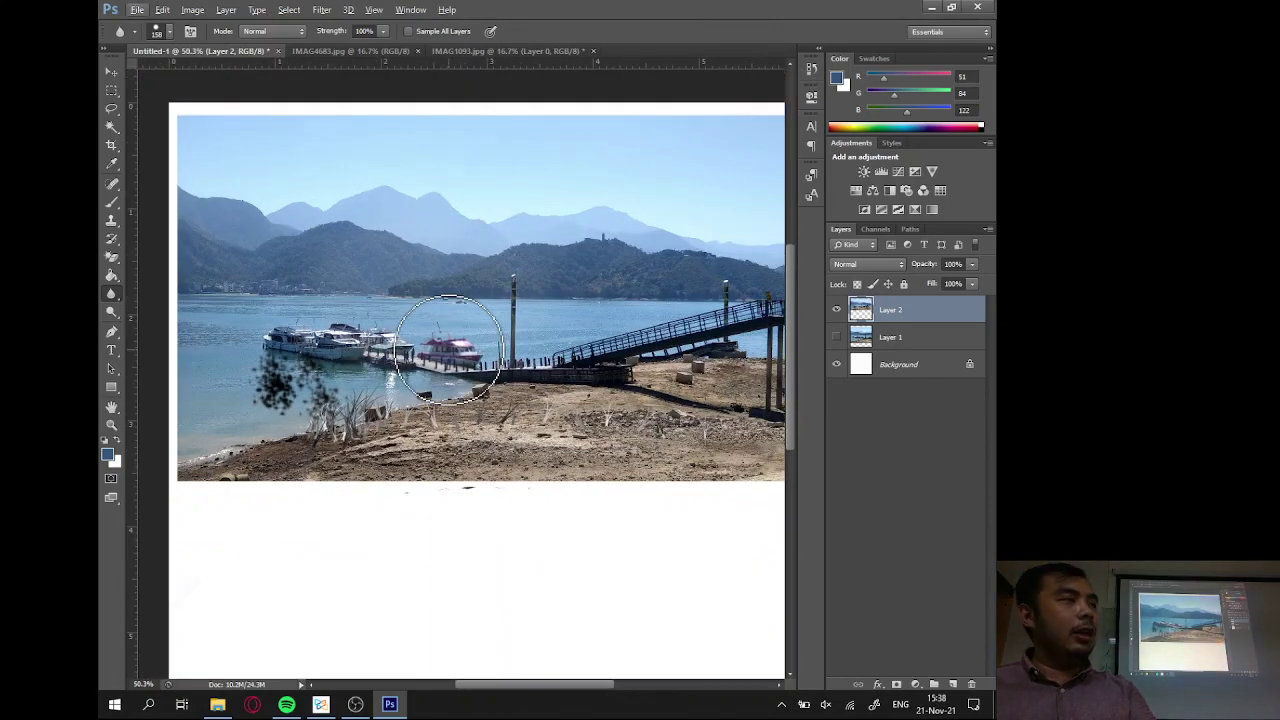
{"action": "scroll", "coordinate": [450, 348], "scroll_direction": "up", "scroll_amount": 6}
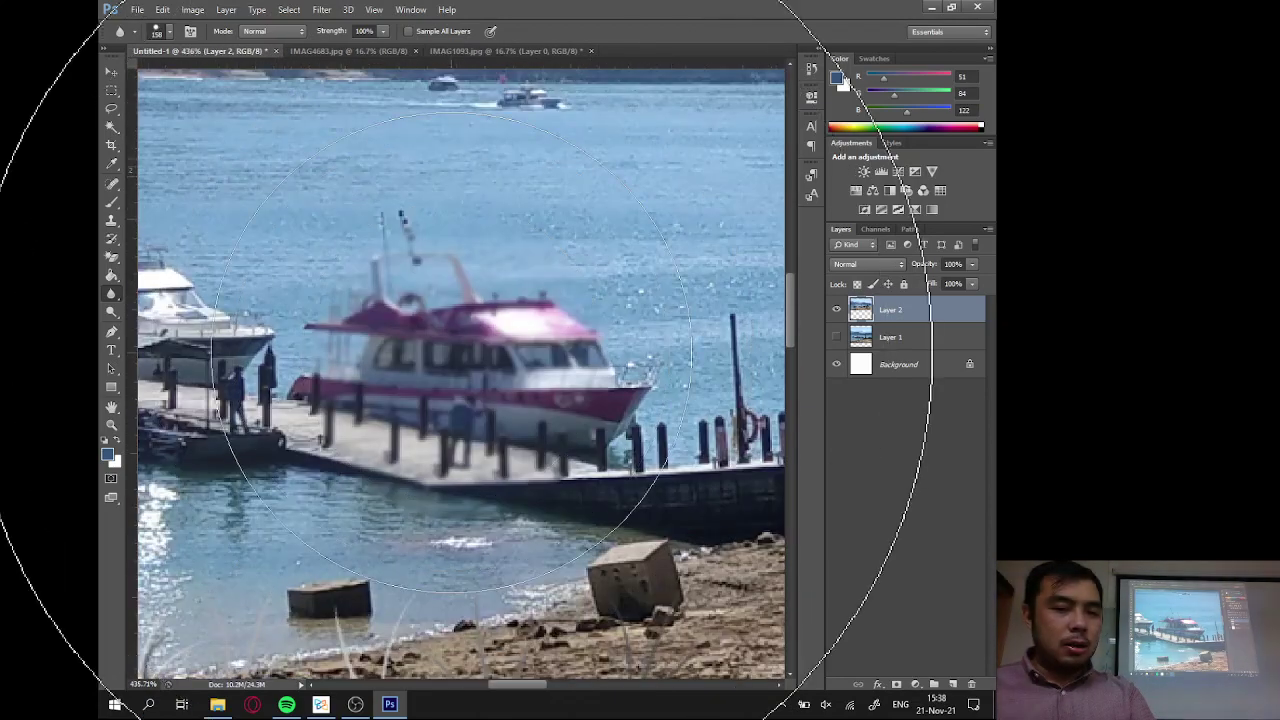
{"action": "scroll", "coordinate": [450, 350], "scroll_direction": "up", "scroll_amount": 2}
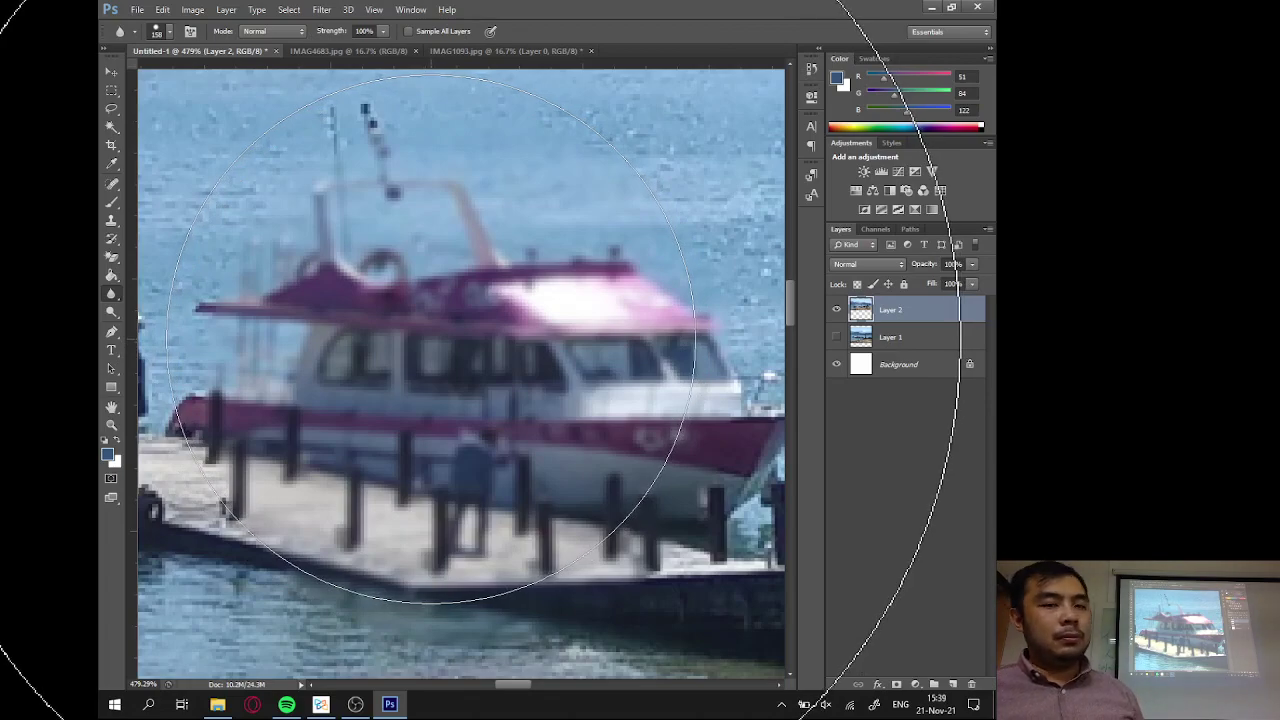
{"action": "scroll", "coordinate": [432, 340], "scroll_direction": "down", "scroll_amount": 5}
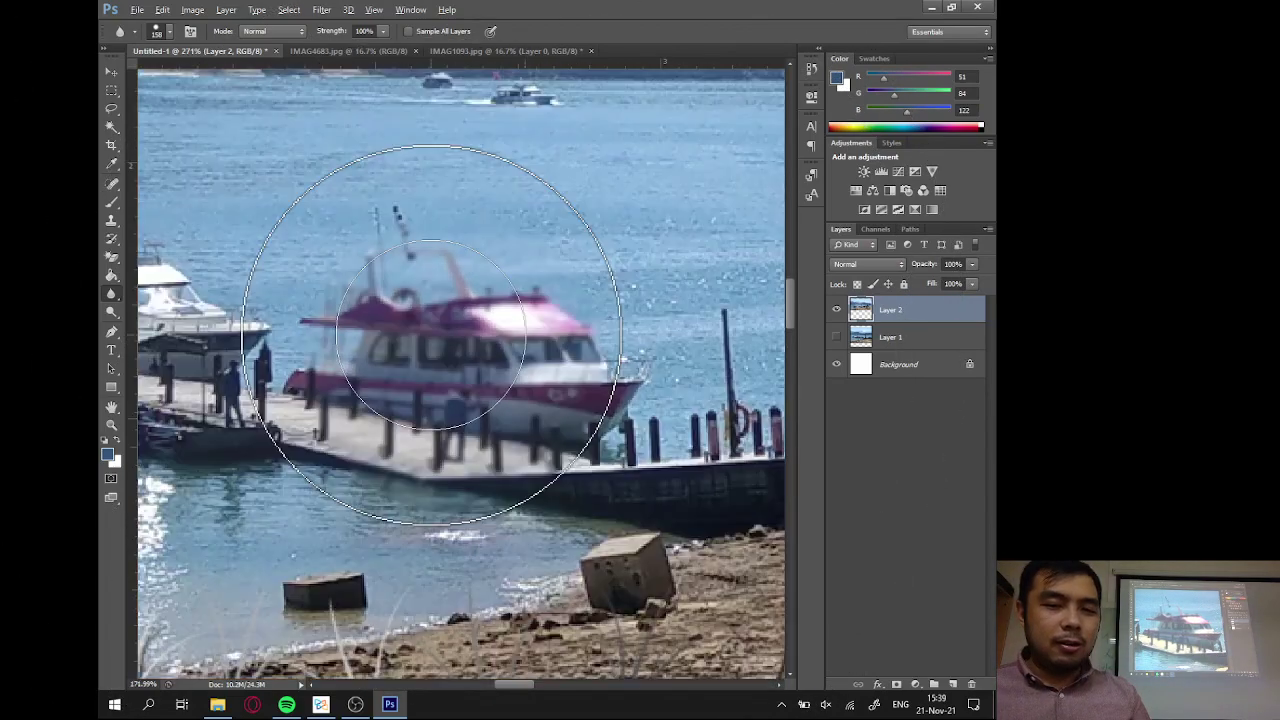
{"action": "scroll", "coordinate": [433, 335], "scroll_direction": "down", "scroll_amount": 5}
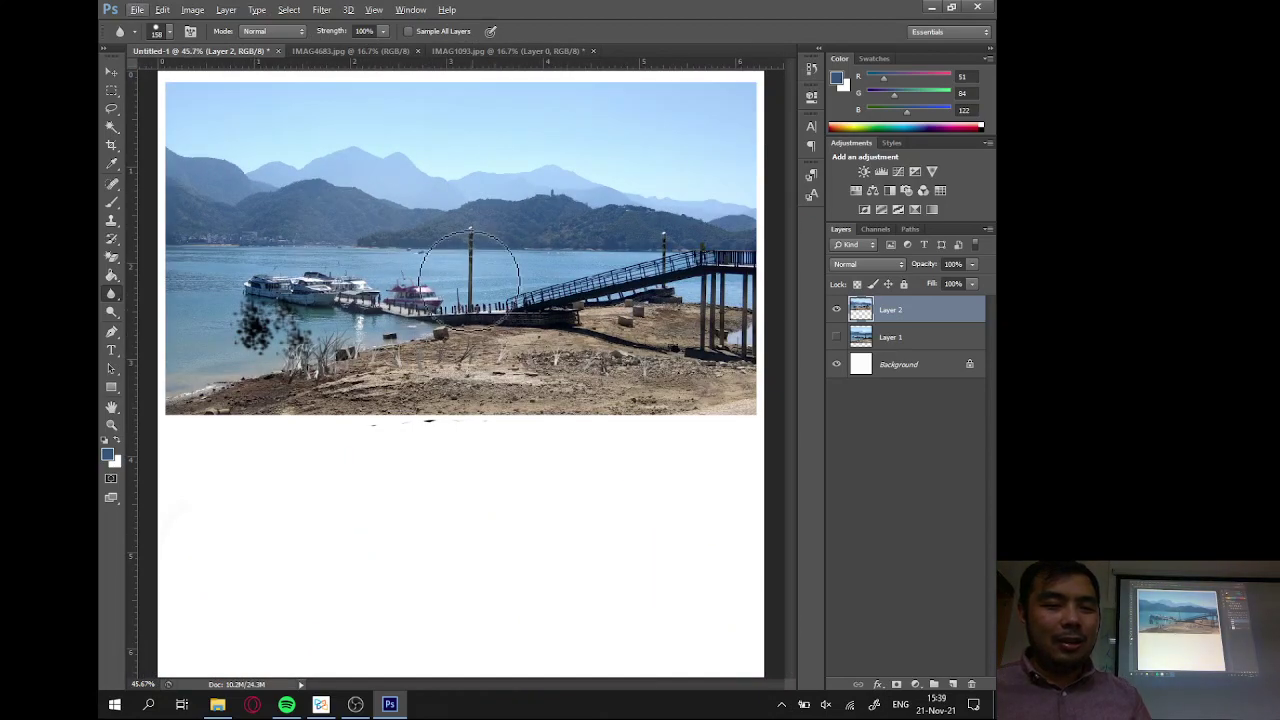
{"action": "scroll", "coordinate": [428, 285], "scroll_direction": "up", "scroll_amount": 2}
{"action": "scroll", "coordinate": [428, 285], "scroll_direction": "up", "scroll_amount": 6}
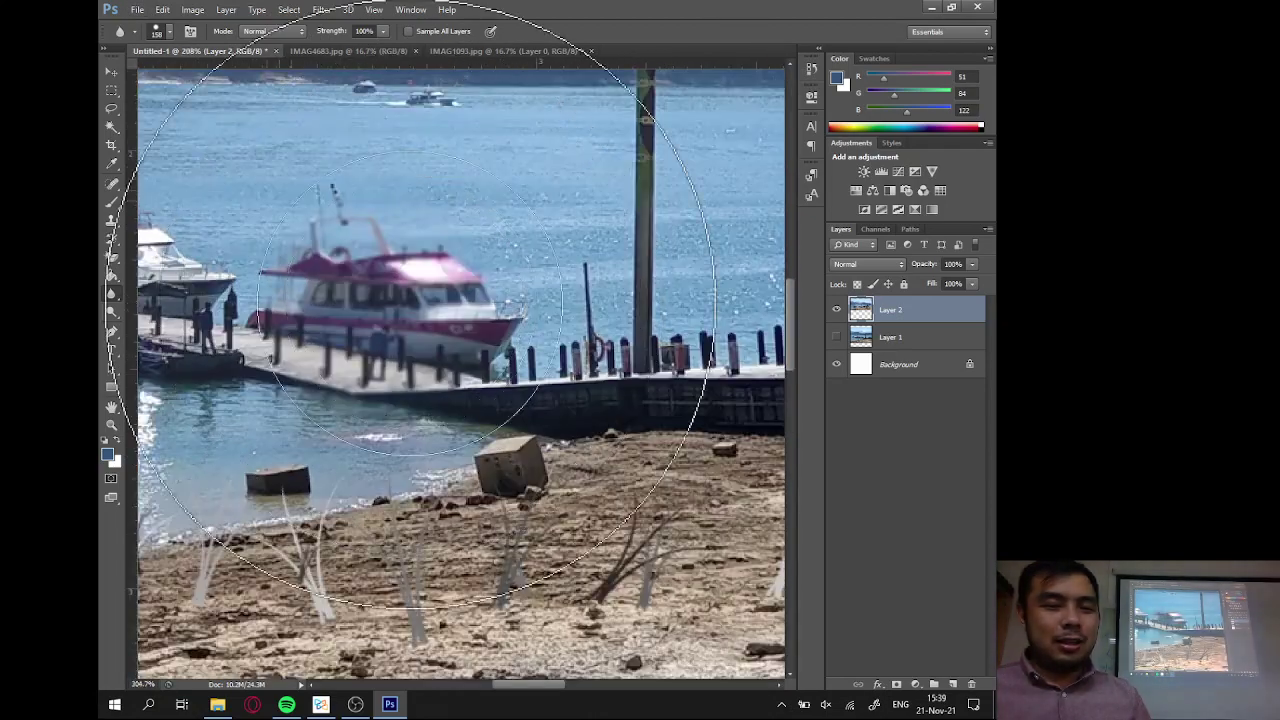
{"action": "scroll", "coordinate": [410, 304], "scroll_direction": "down", "scroll_amount": 3}
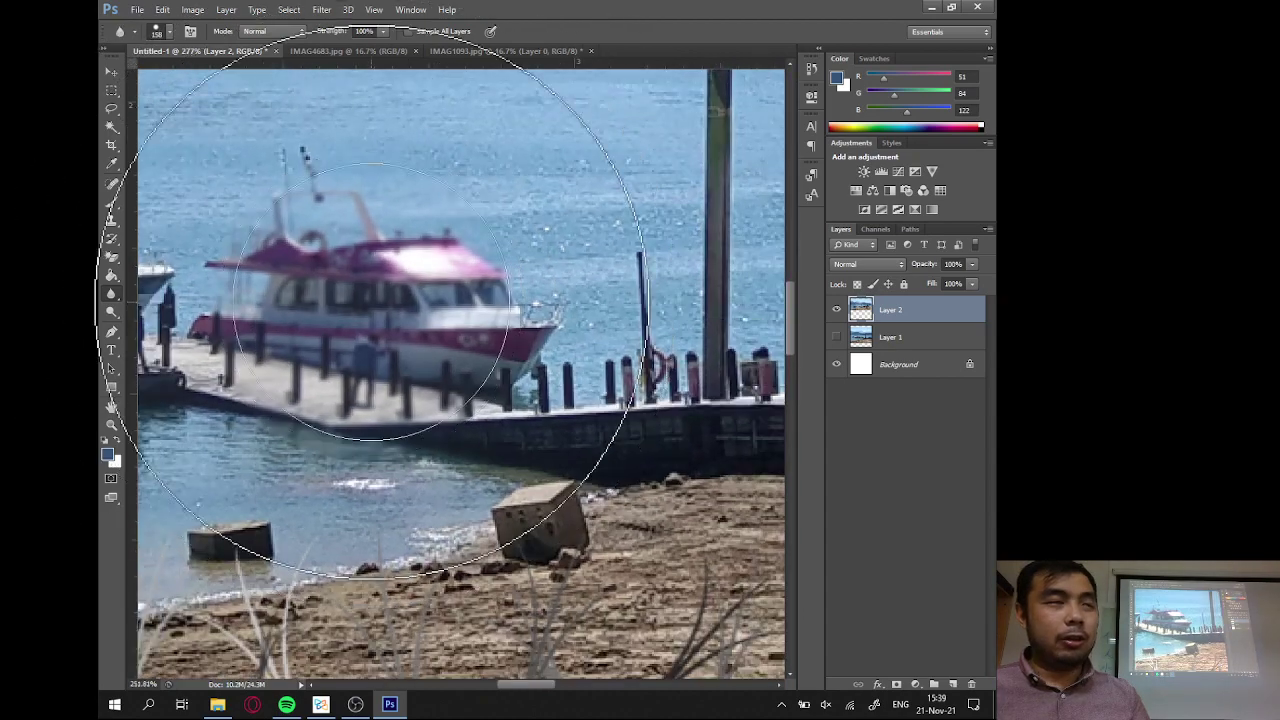
{"action": "scroll", "coordinate": [372, 300], "scroll_direction": "down", "scroll_amount": 2}
{"action": "scroll", "coordinate": [330, 330], "scroll_direction": "up", "scroll_amount": 1}
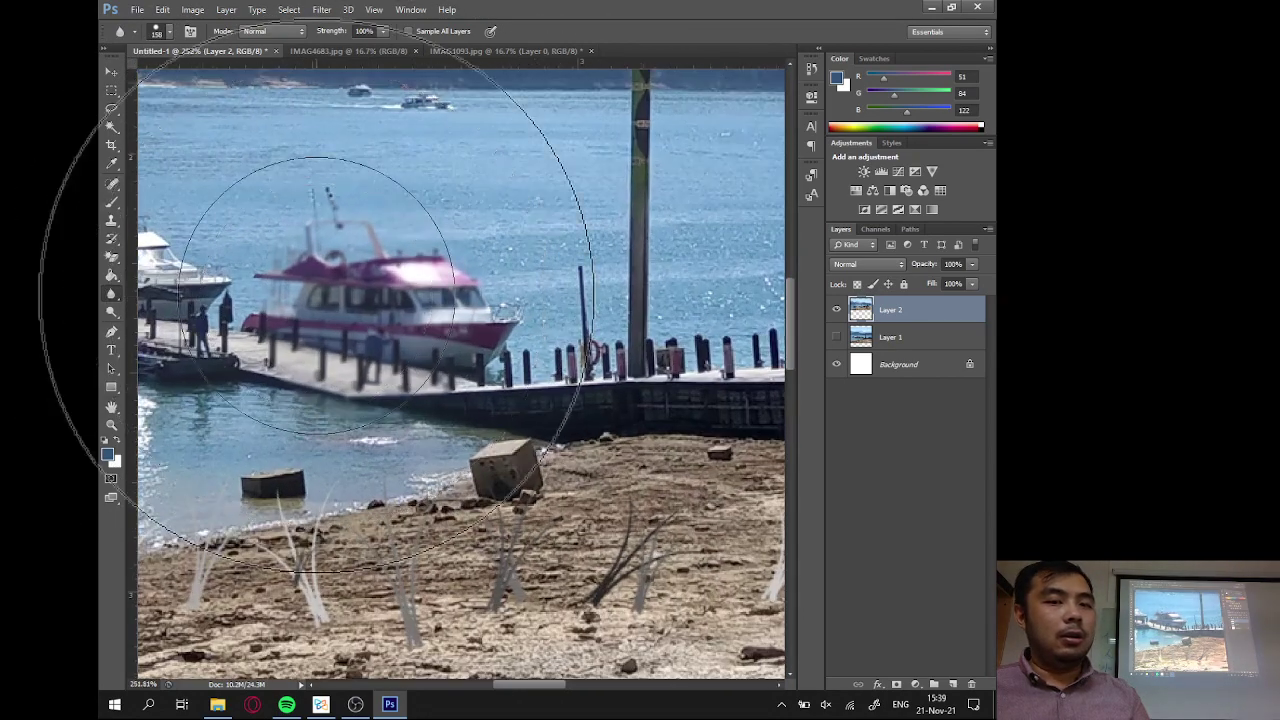
{"action": "scroll", "coordinate": [320, 300], "scroll_direction": "up", "scroll_amount": 3}
{"action": "scroll", "coordinate": [318, 295], "scroll_direction": "up", "scroll_amount": 2}
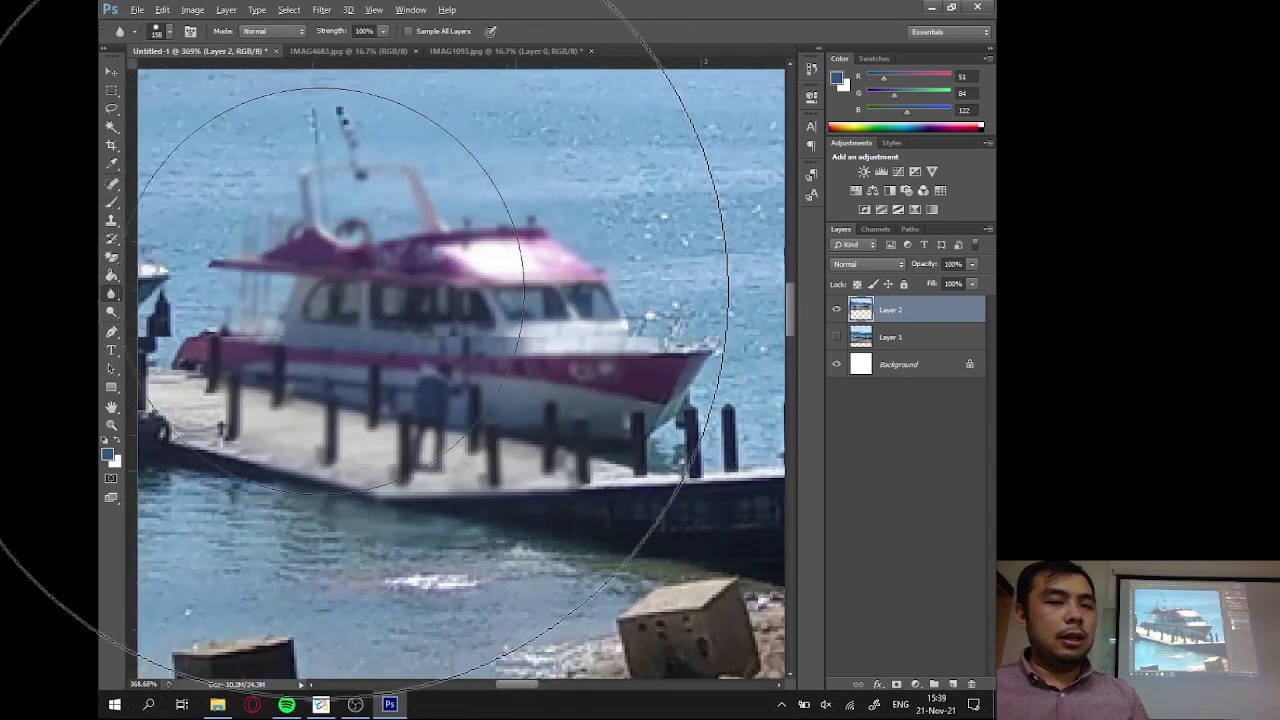
{"action": "key", "text": "alt"}
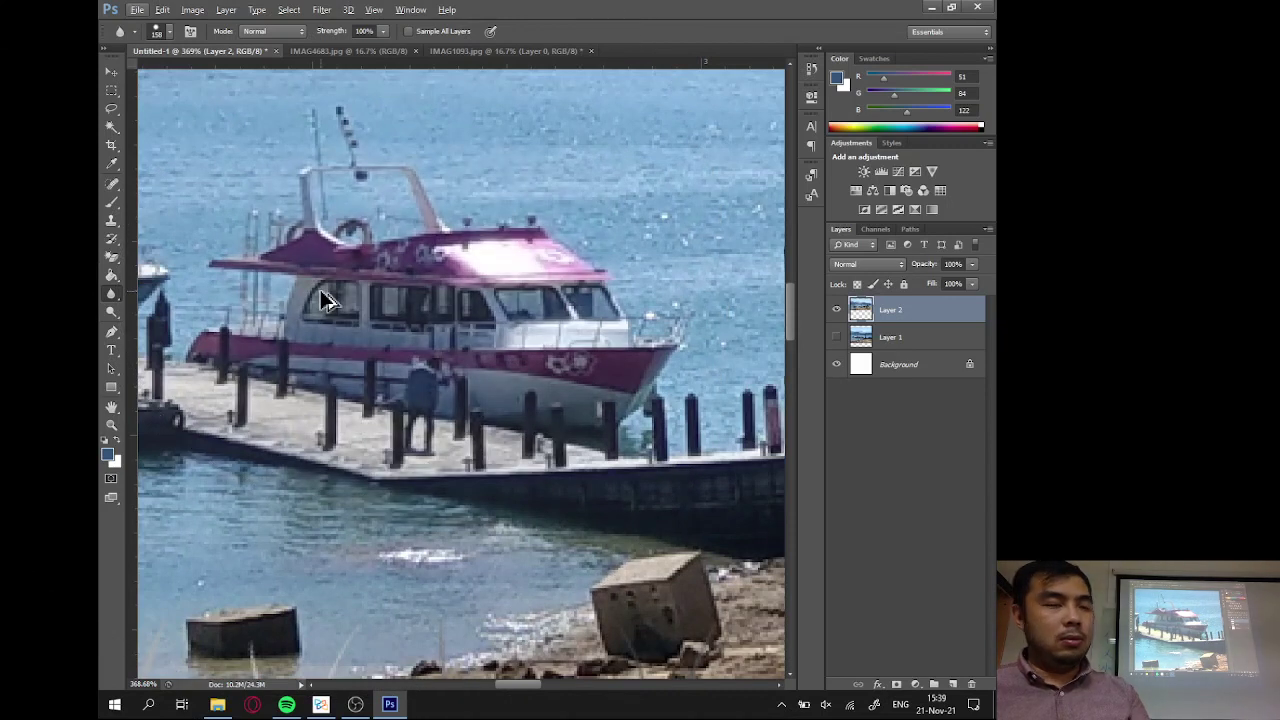
{"action": "key", "text": "Escape"}
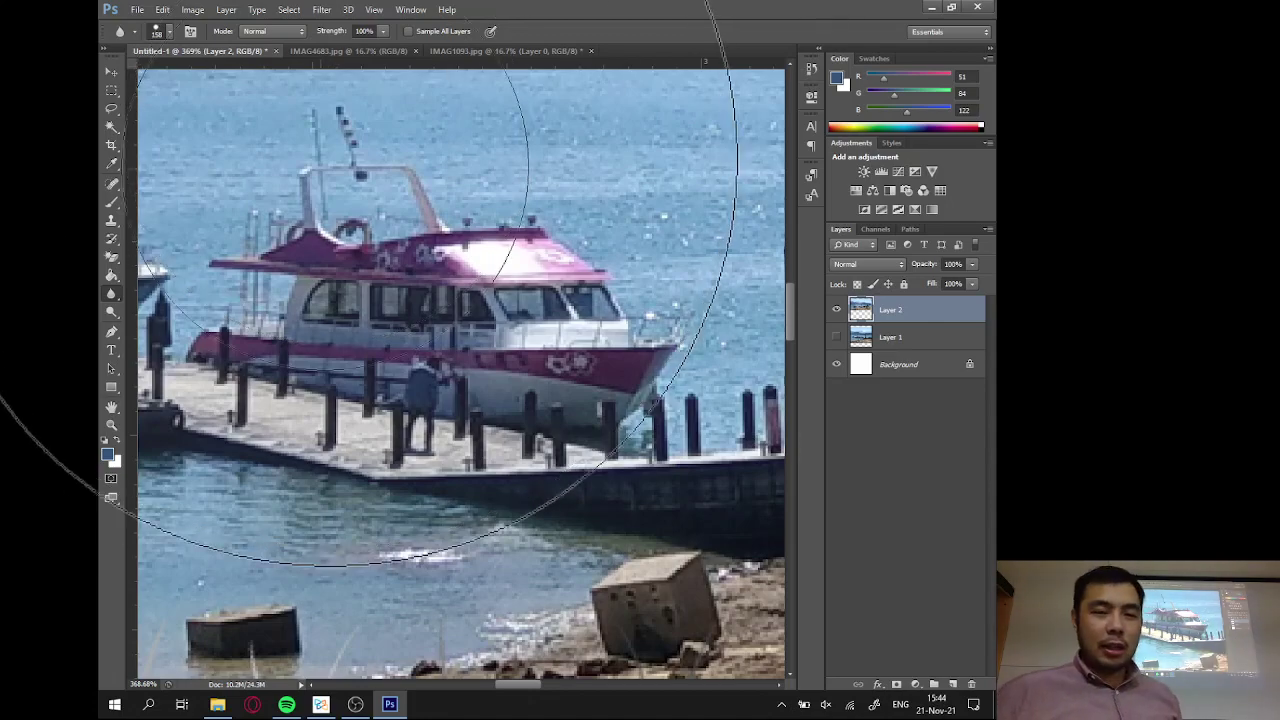
Draw a closed curved path with the Pen tool over the far lake shore above the white boats, and deselect it.
{"action": "scroll", "coordinate": [470, 272], "scroll_direction": "down", "scroll_amount": 1}
{"action": "scroll", "coordinate": [470, 272], "scroll_direction": "down", "scroll_amount": 6}
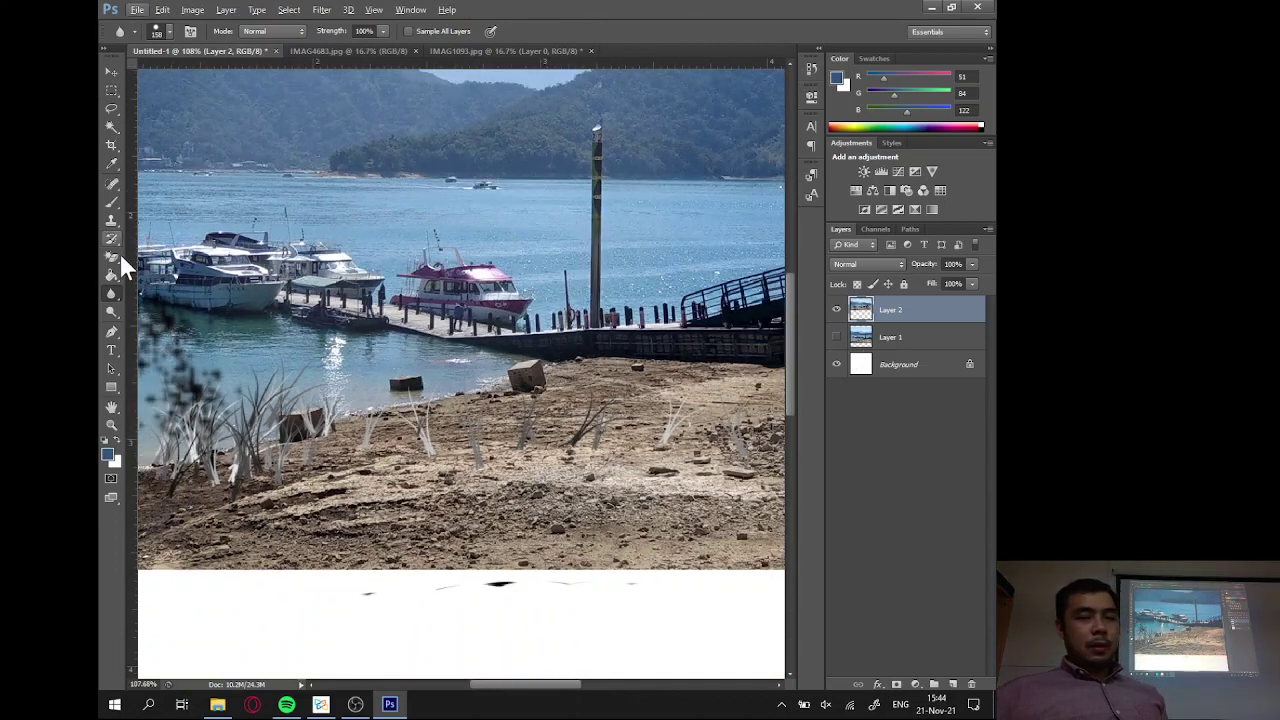
{"action": "left_click", "coordinate": [111, 333]}
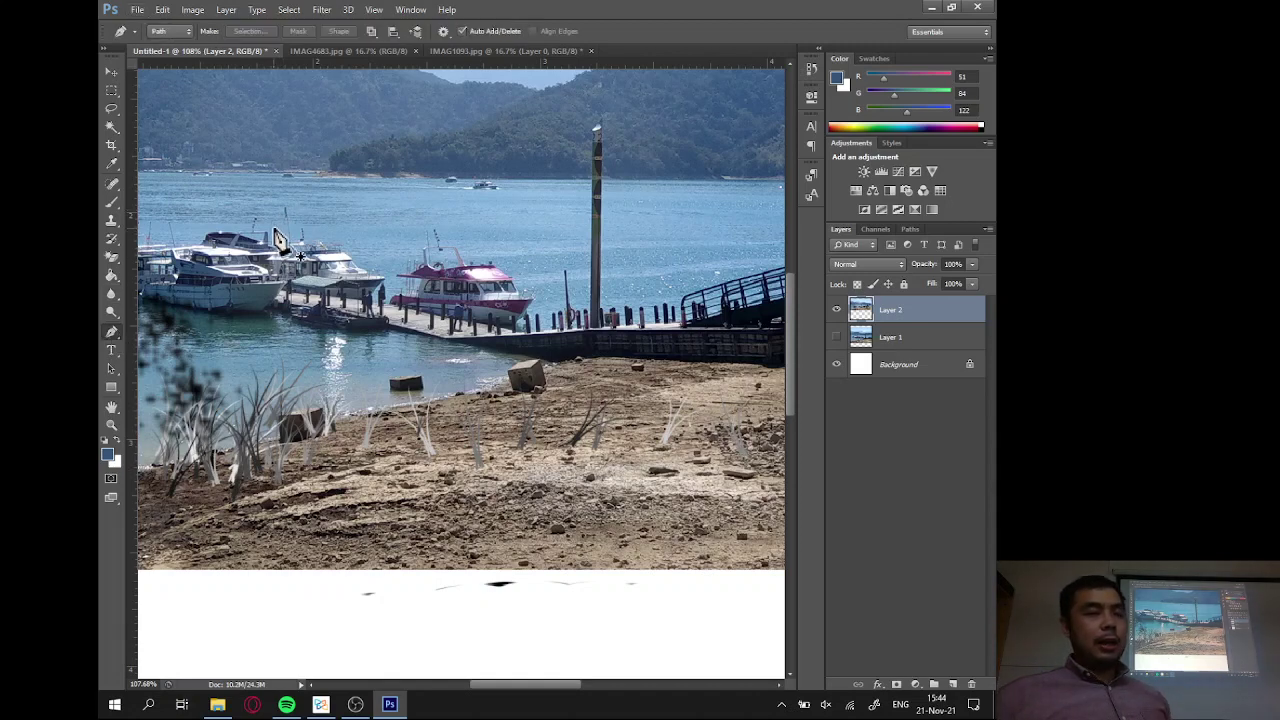
{"action": "left_click_drag", "start_coordinate": [278, 232], "coordinate": [256, 162]}
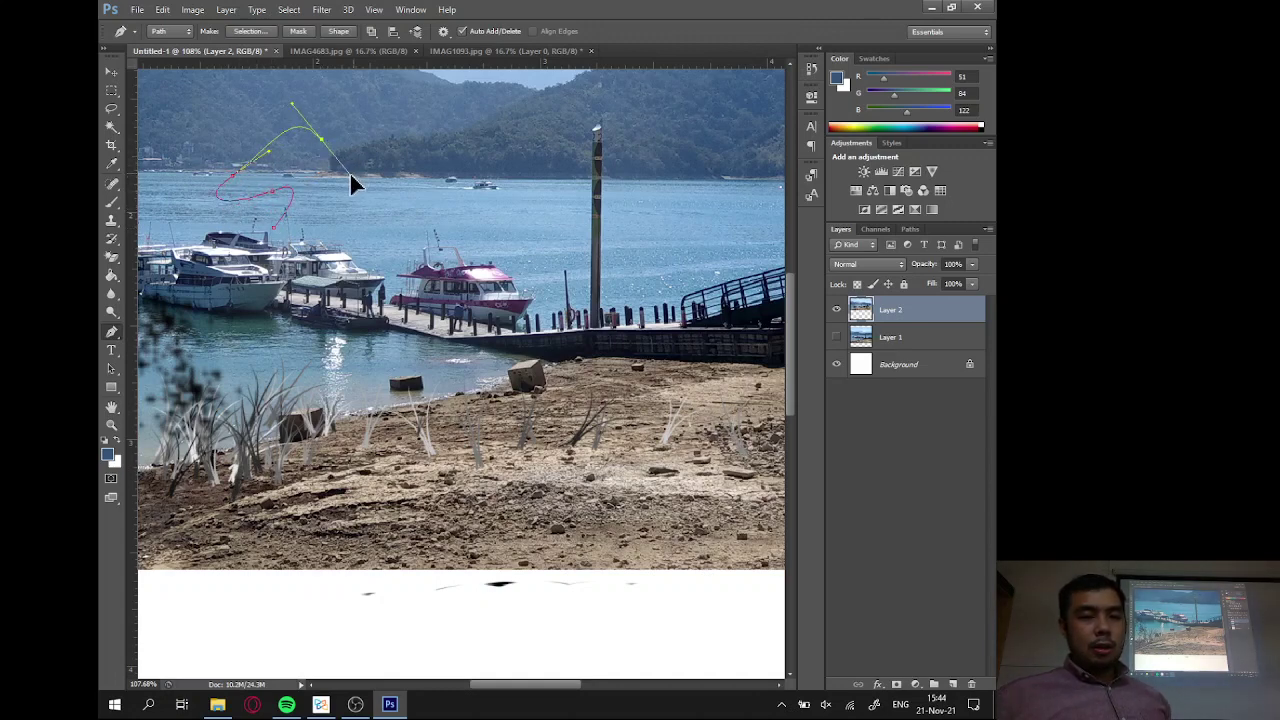
{"action": "left_click_drag", "start_coordinate": [337, 208], "coordinate": [287, 242]}
{"action": "key", "text": "Escape"}
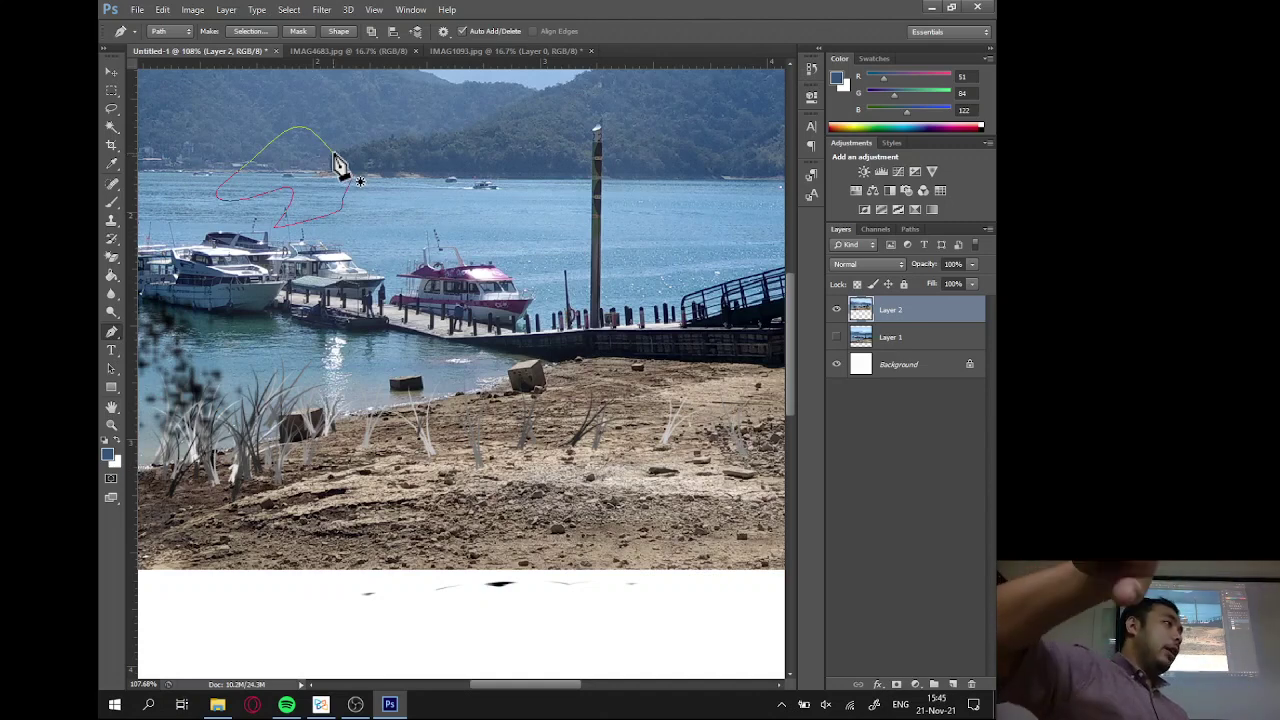
Draw a second, open curved path with the Pen tool across the mountains, and end it.
{"action": "left_click_drag", "start_coordinate": [457, 127], "coordinate": [406, 214]}
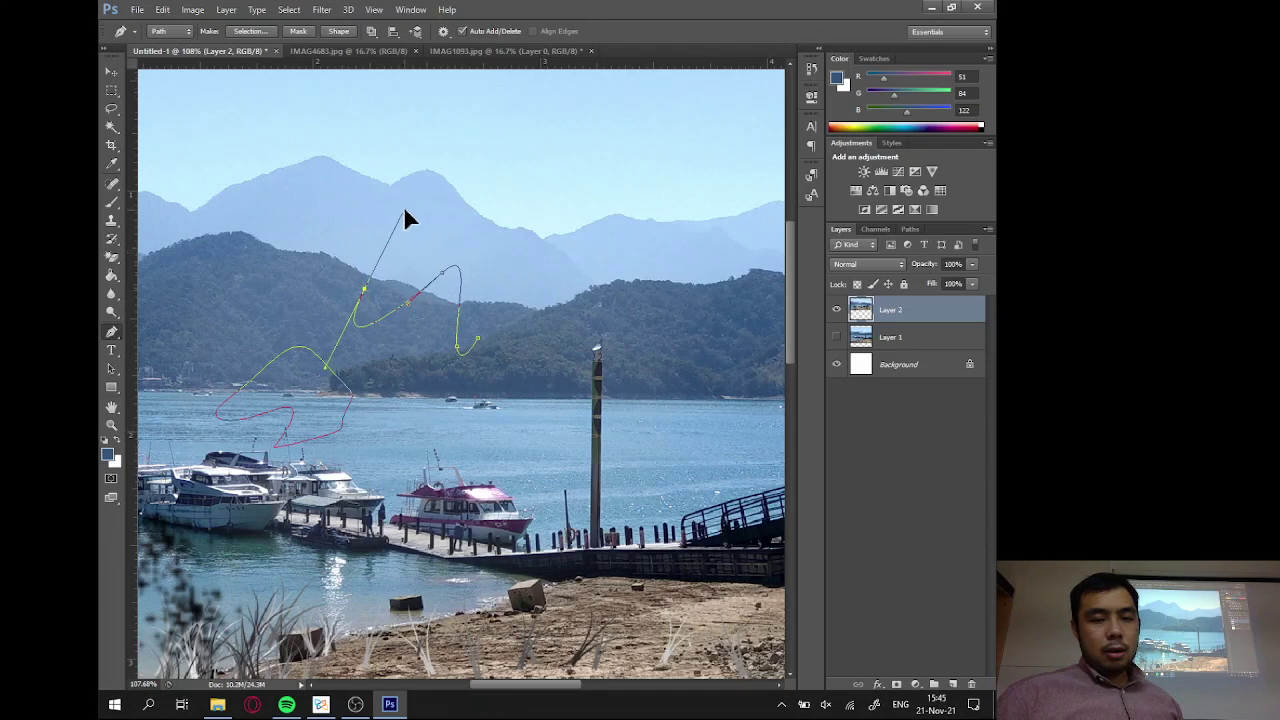
{"action": "left_click_drag", "start_coordinate": [574, 251], "coordinate": [532, 288]}
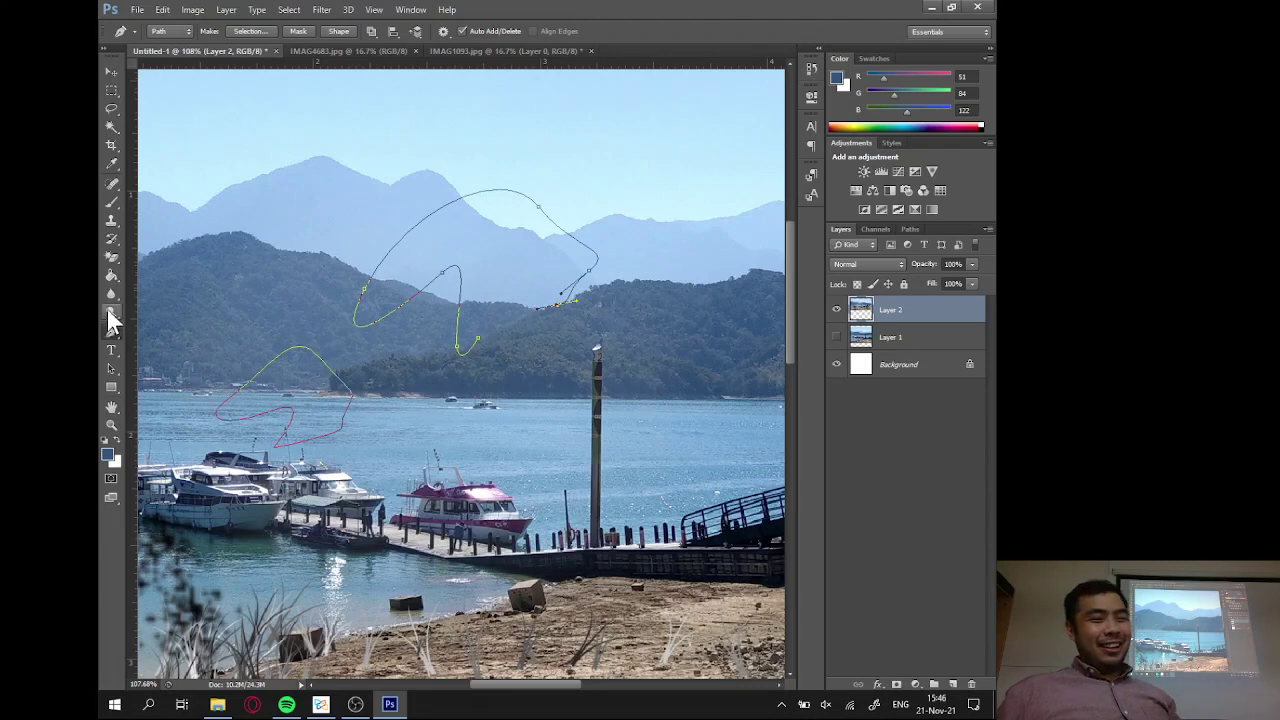
{"action": "left_click", "coordinate": [111, 332]}
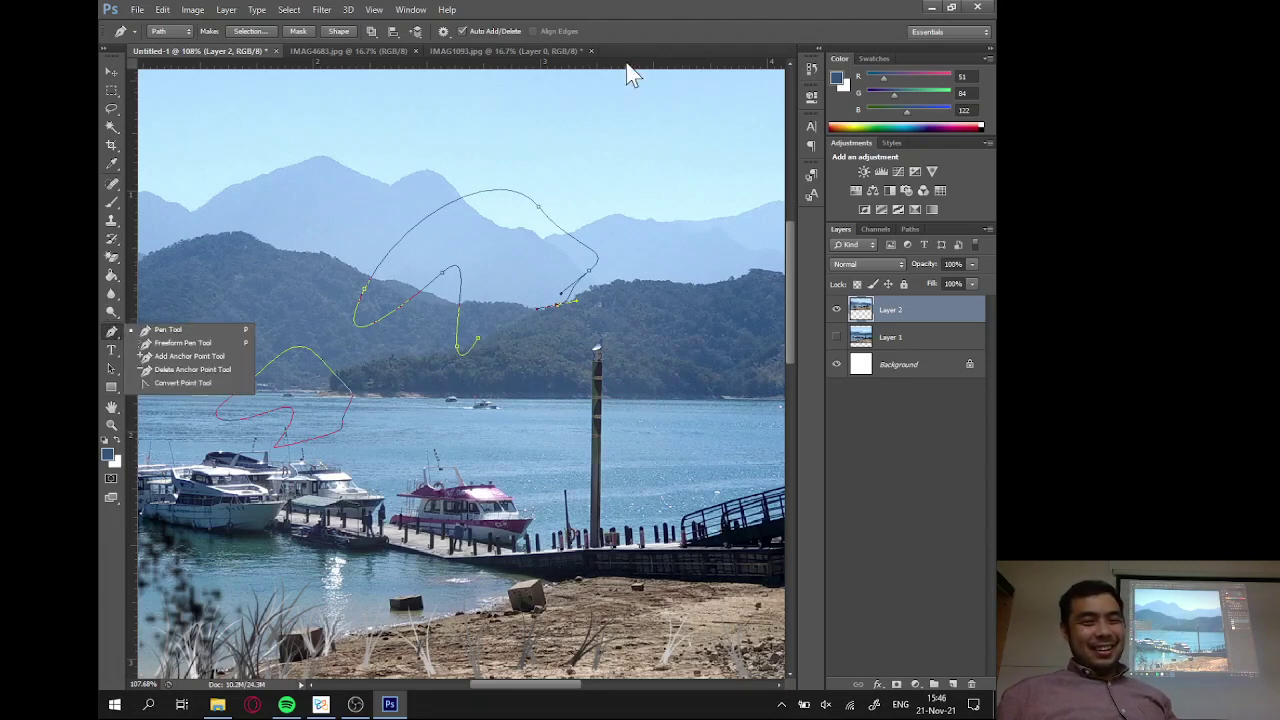
{"action": "left_click", "coordinate": [648, 45]}
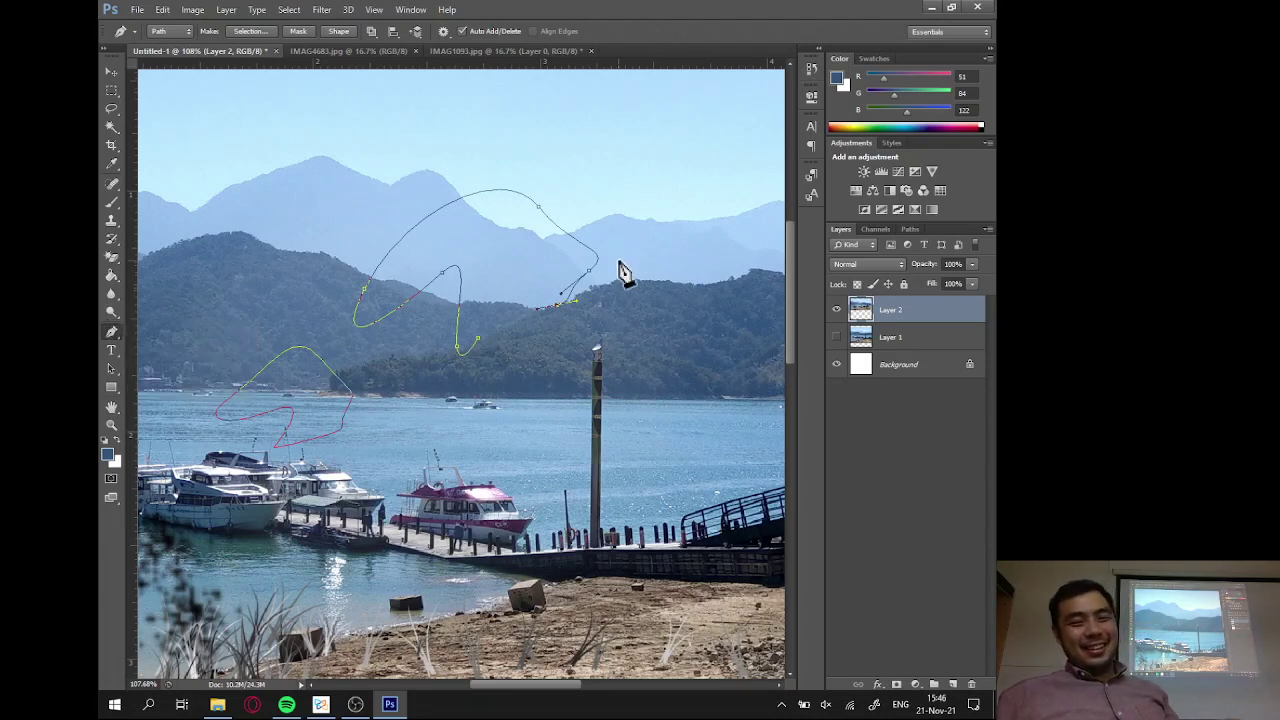
{"action": "key", "text": "Escape"}
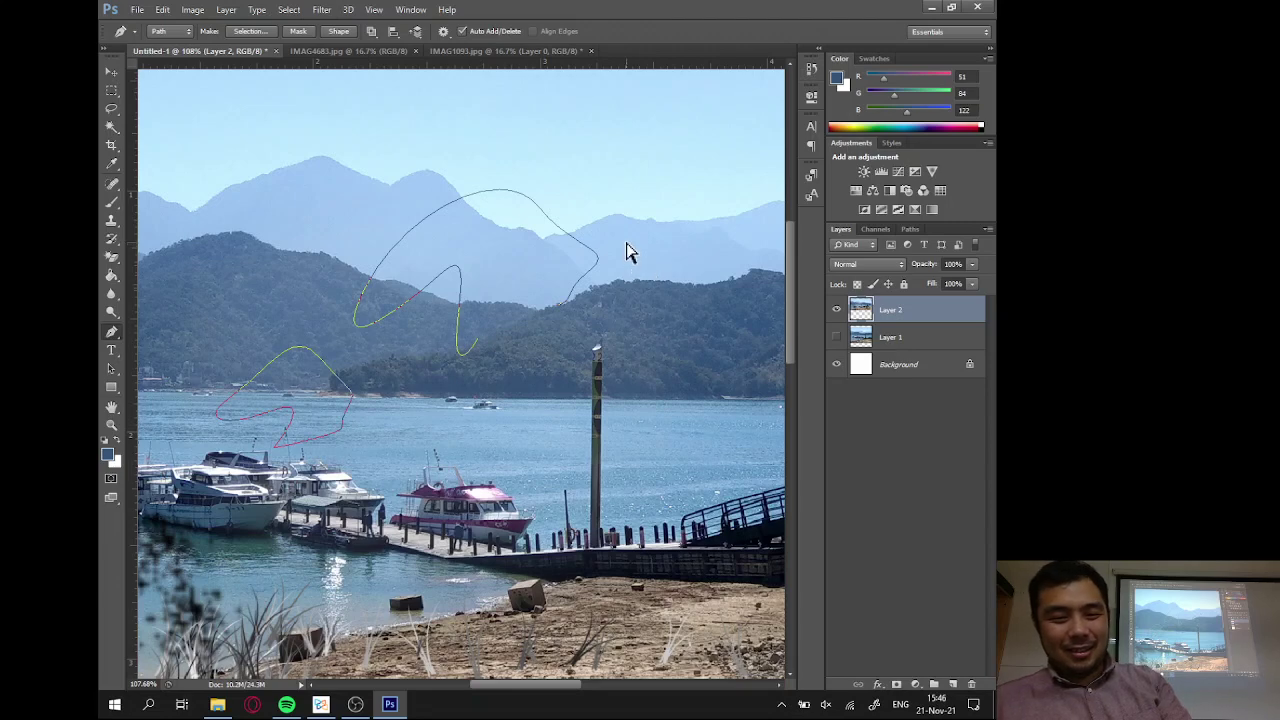
Add the point text "KElas" in the sky near the lake photo's upper-left corner with the Type tool, in Bebas at 30 pt.
{"action": "left_click", "coordinate": [112, 350]}
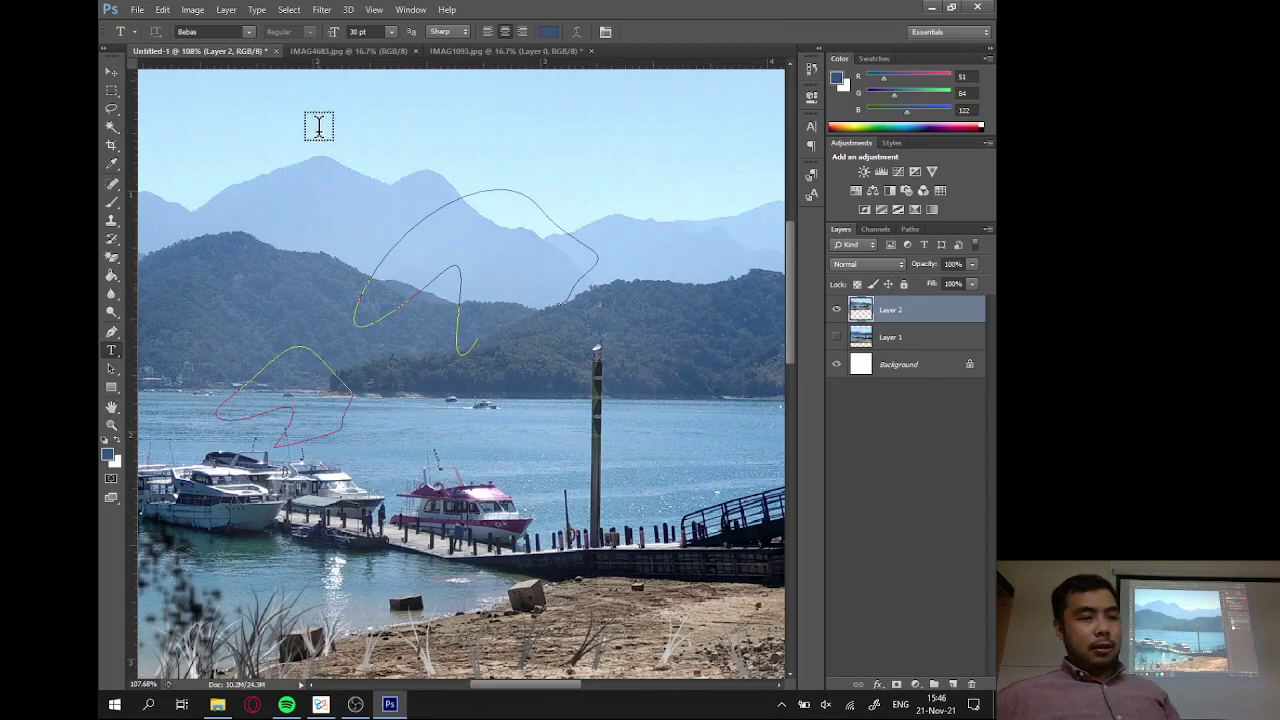
{"action": "scroll", "coordinate": [480, 206], "scroll_direction": "down", "scroll_amount": 4}
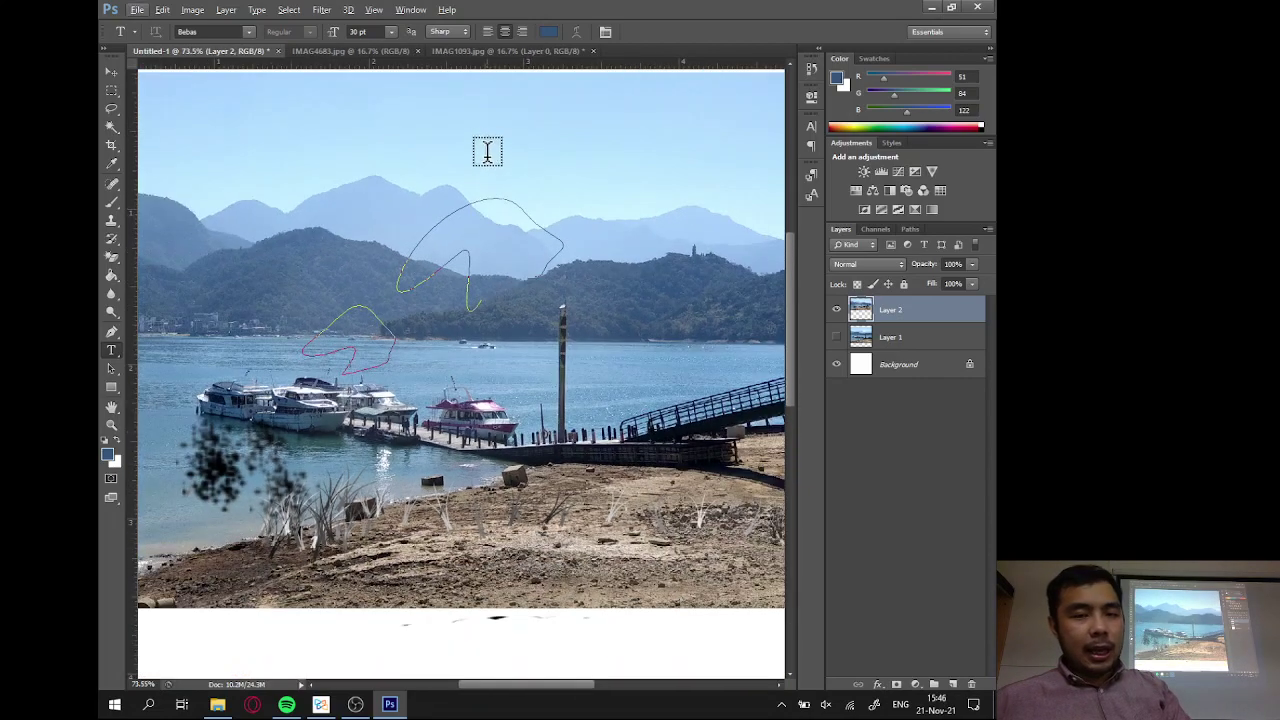
{"action": "left_click", "coordinate": [389, 118]}
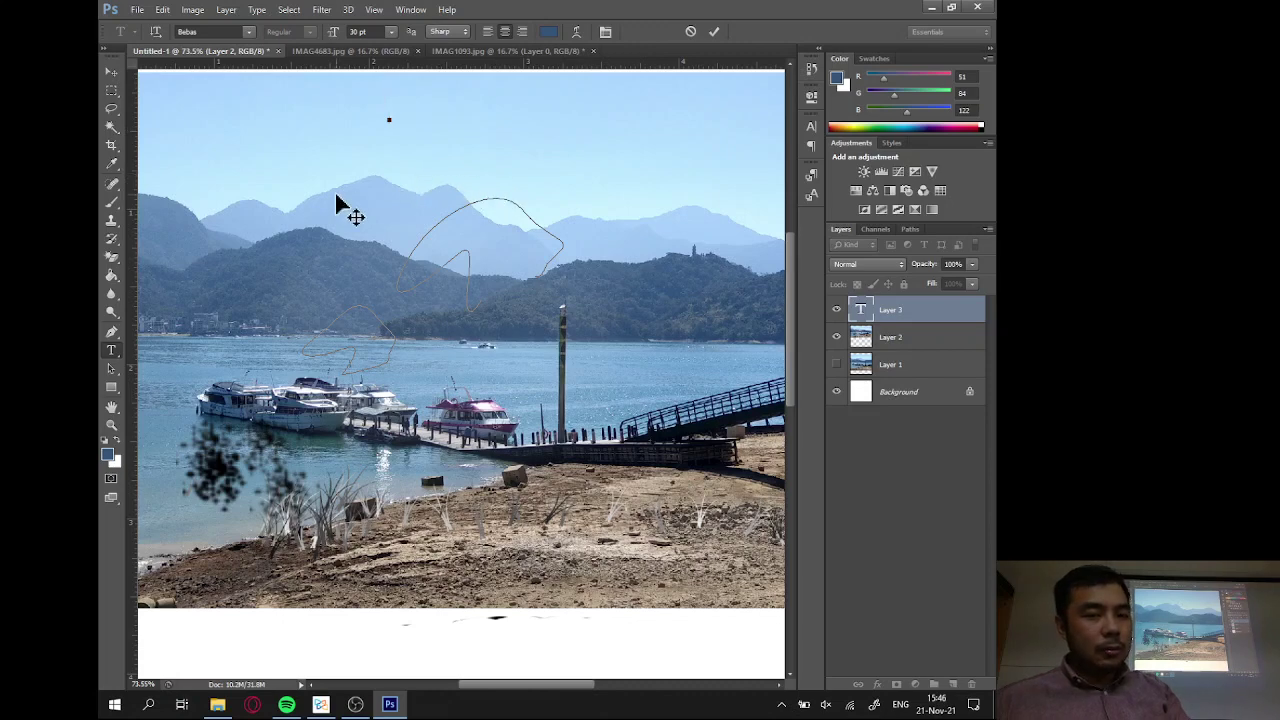
{"action": "key", "text": "Escape"}
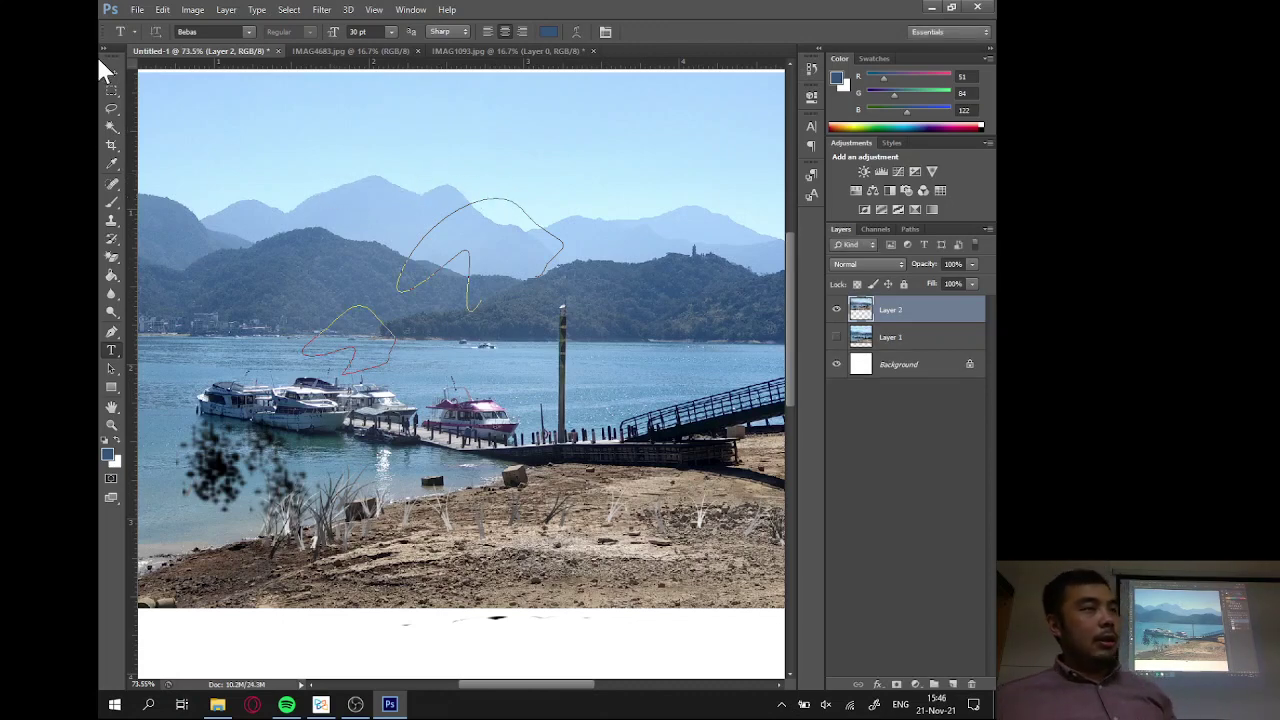
{"action": "left_click", "coordinate": [194, 141]}
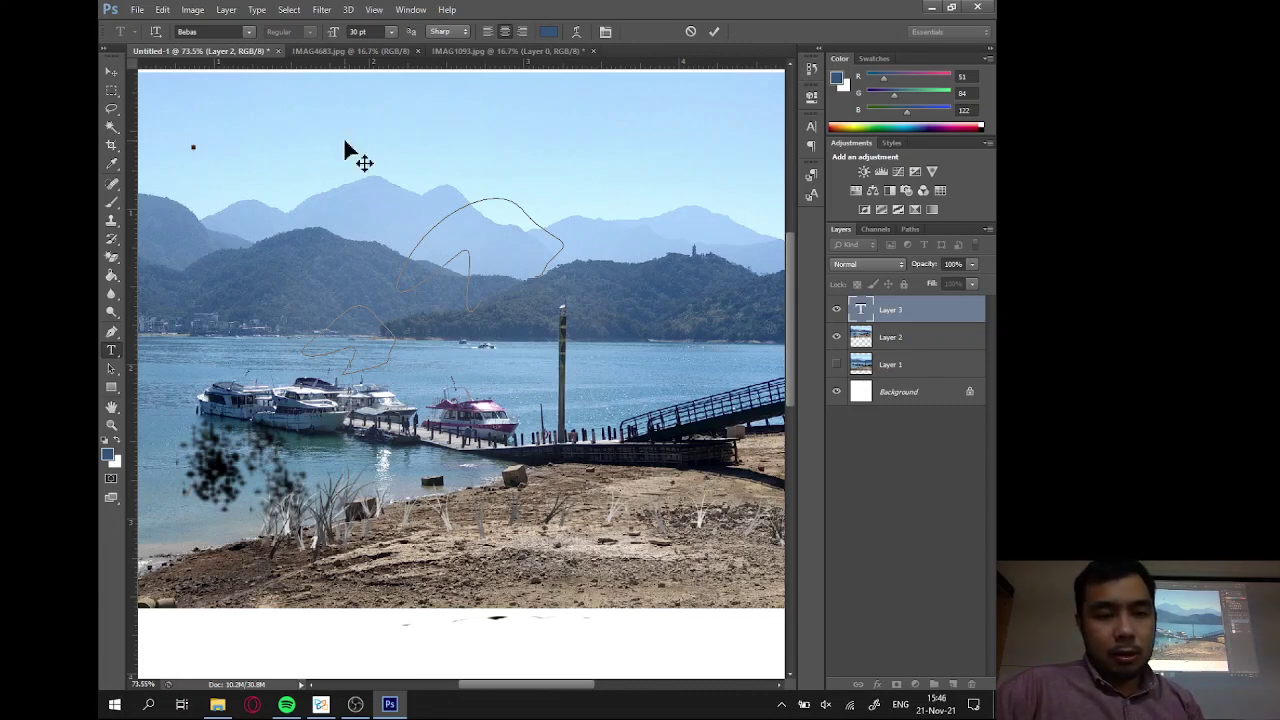
{"action": "type", "text": "KELAS"}
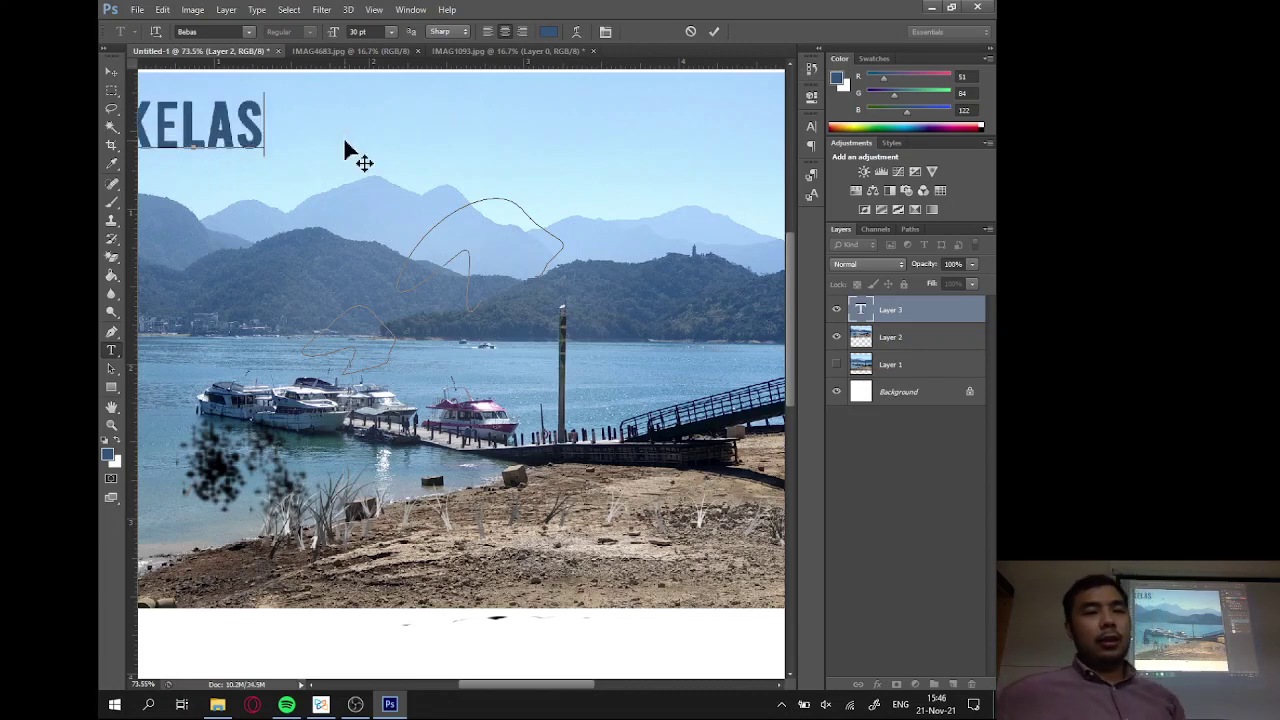
{"action": "scroll", "coordinate": [440, 173], "scroll_direction": "down", "scroll_amount": 2}
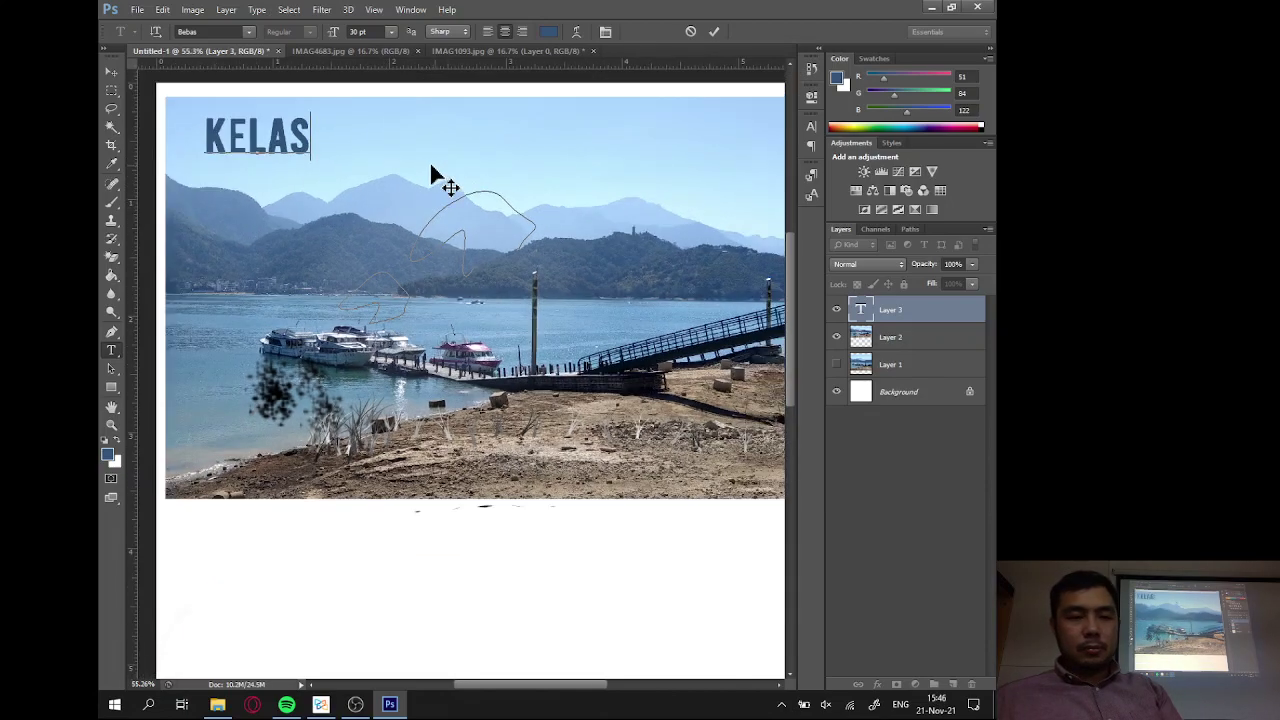
{"action": "scroll", "coordinate": [432, 175], "scroll_direction": "up", "scroll_amount": 1}
{"action": "scroll", "coordinate": [172, 112], "scroll_direction": "up", "scroll_amount": 1}
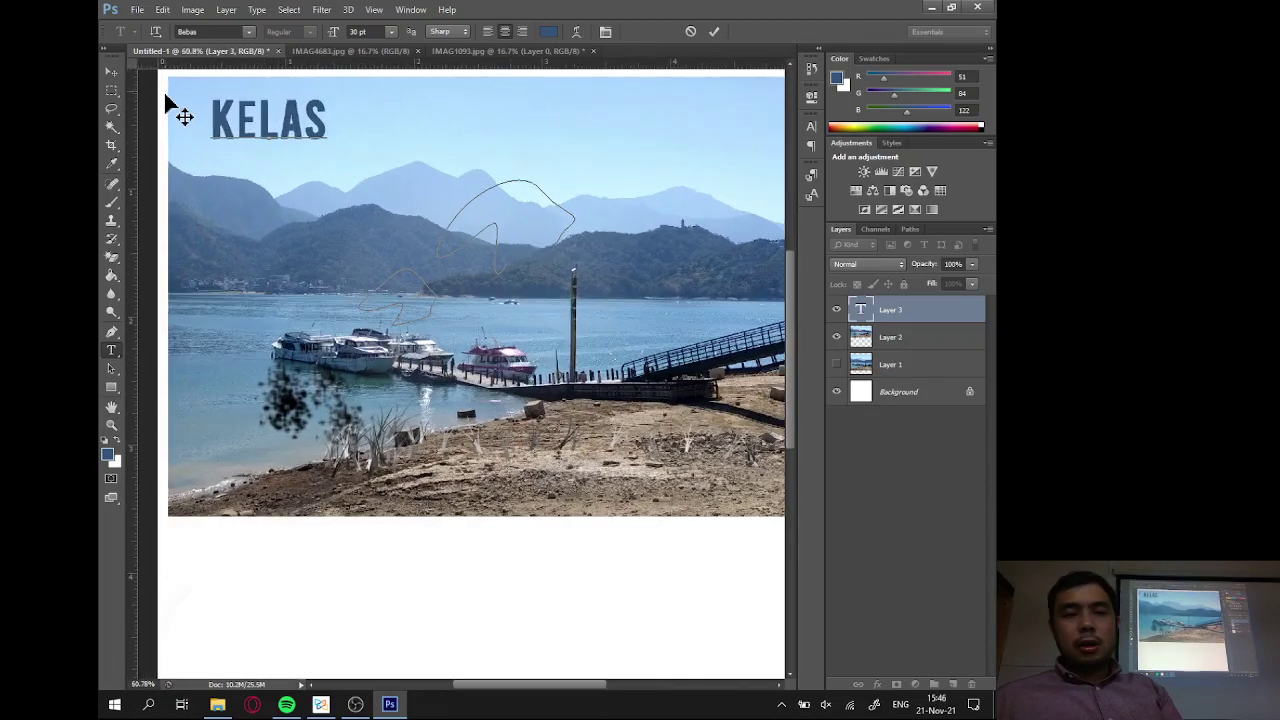
{"action": "scroll", "coordinate": [172, 112], "scroll_direction": "up", "scroll_amount": 2}
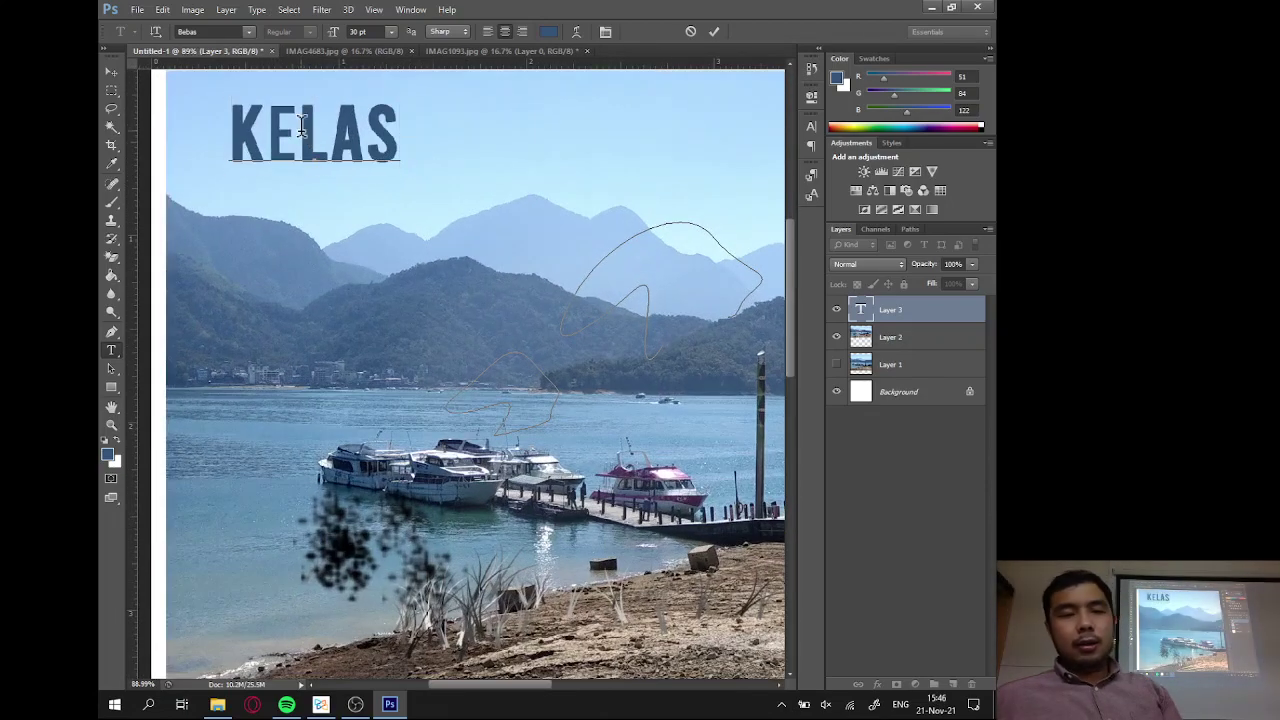
Select the whole "KElas" text and set its font to Brush Script MT.
{"action": "left_click", "coordinate": [324, 139]}
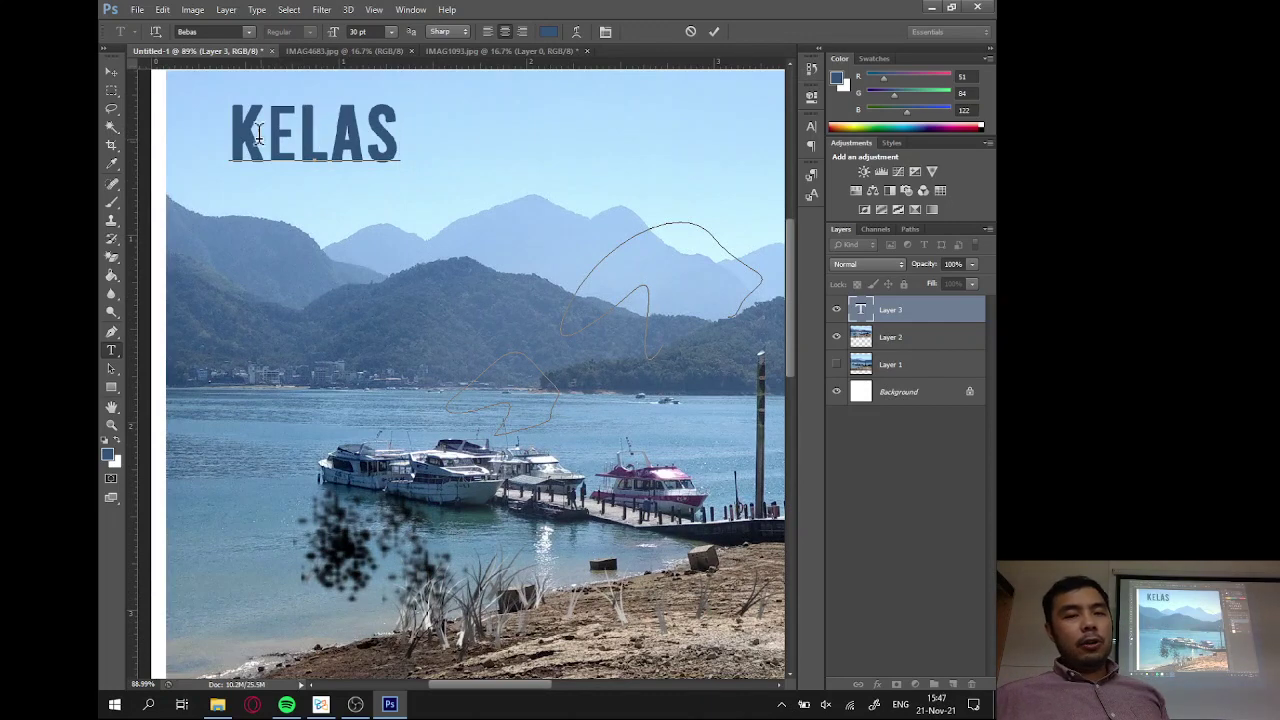
{"action": "left_click_drag", "start_coordinate": [231, 133], "coordinate": [401, 132]}
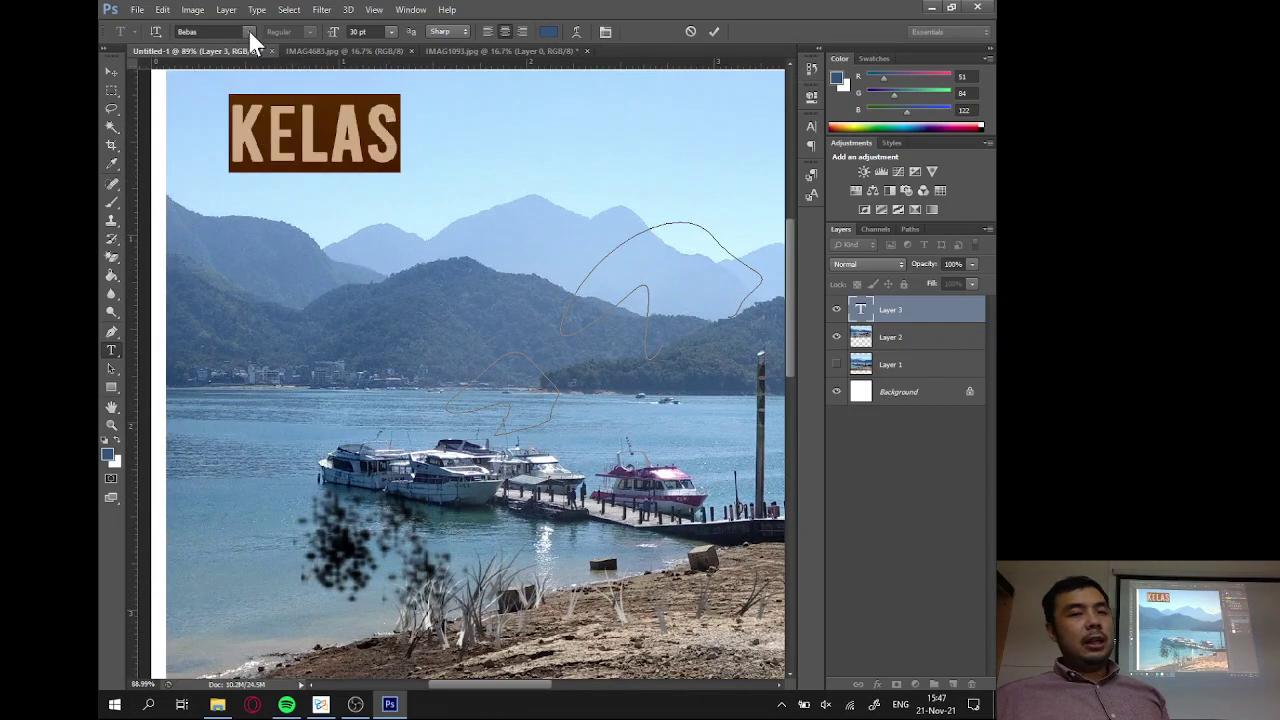
{"action": "left_click", "coordinate": [250, 33]}
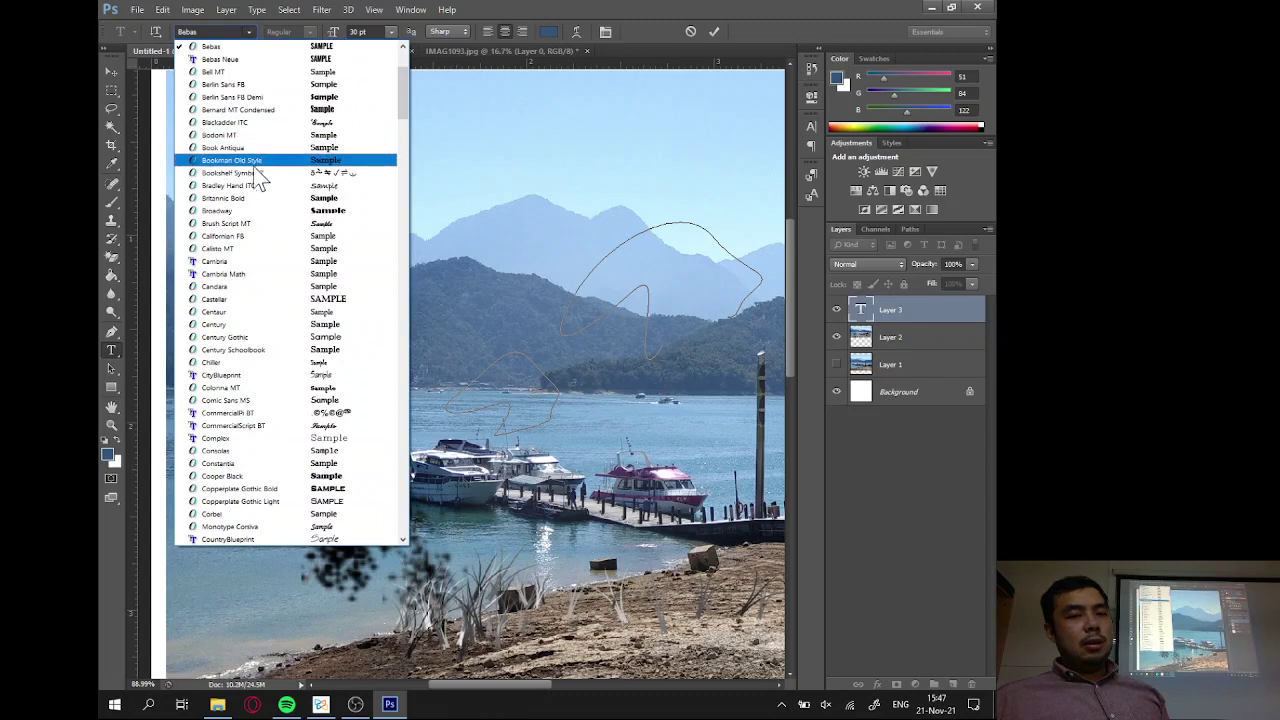
{"action": "left_click", "coordinate": [263, 223]}
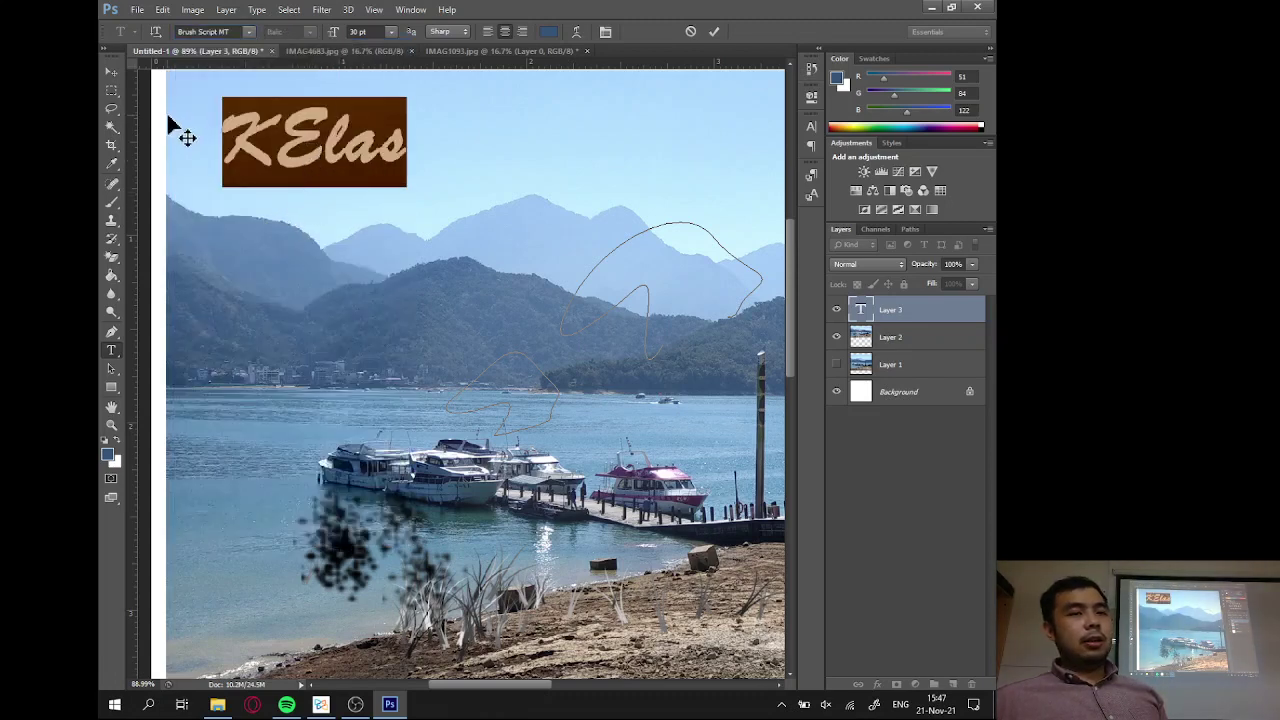
{"action": "scroll", "coordinate": [675, 205], "scroll_direction": "down", "scroll_amount": 3}
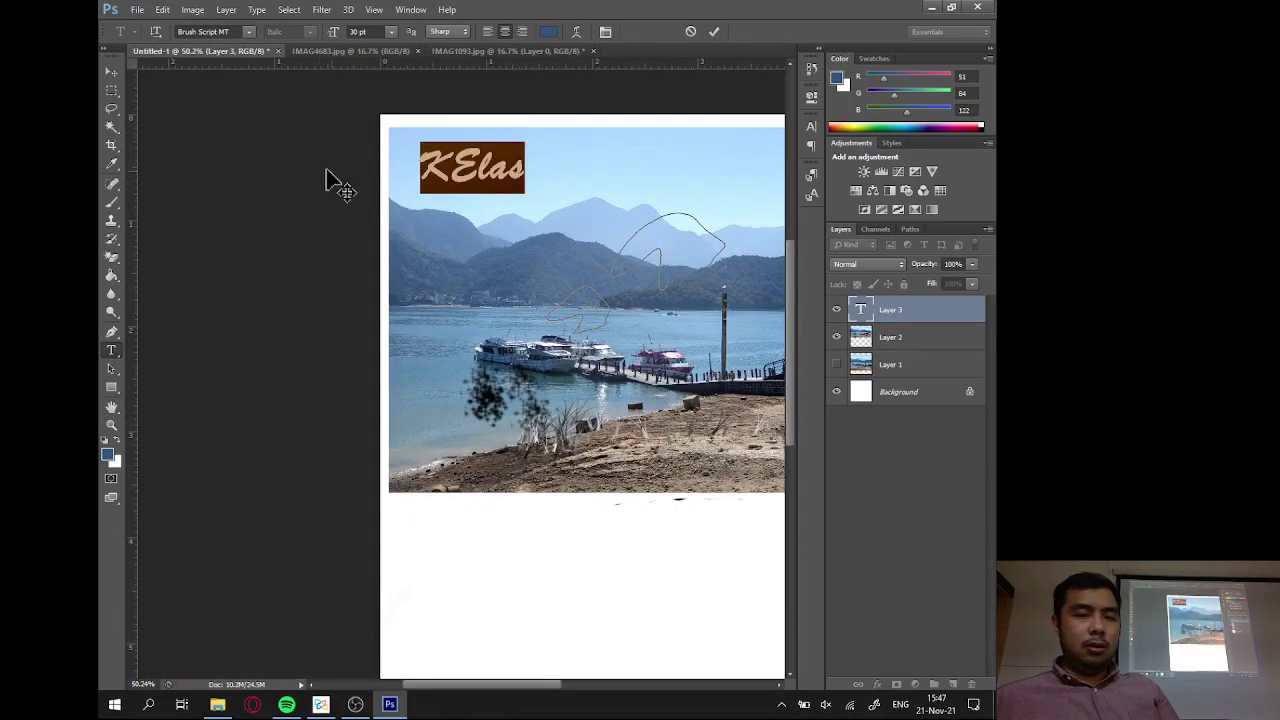
{"action": "scroll", "coordinate": [250, 155], "scroll_direction": "up", "scroll_amount": 3}
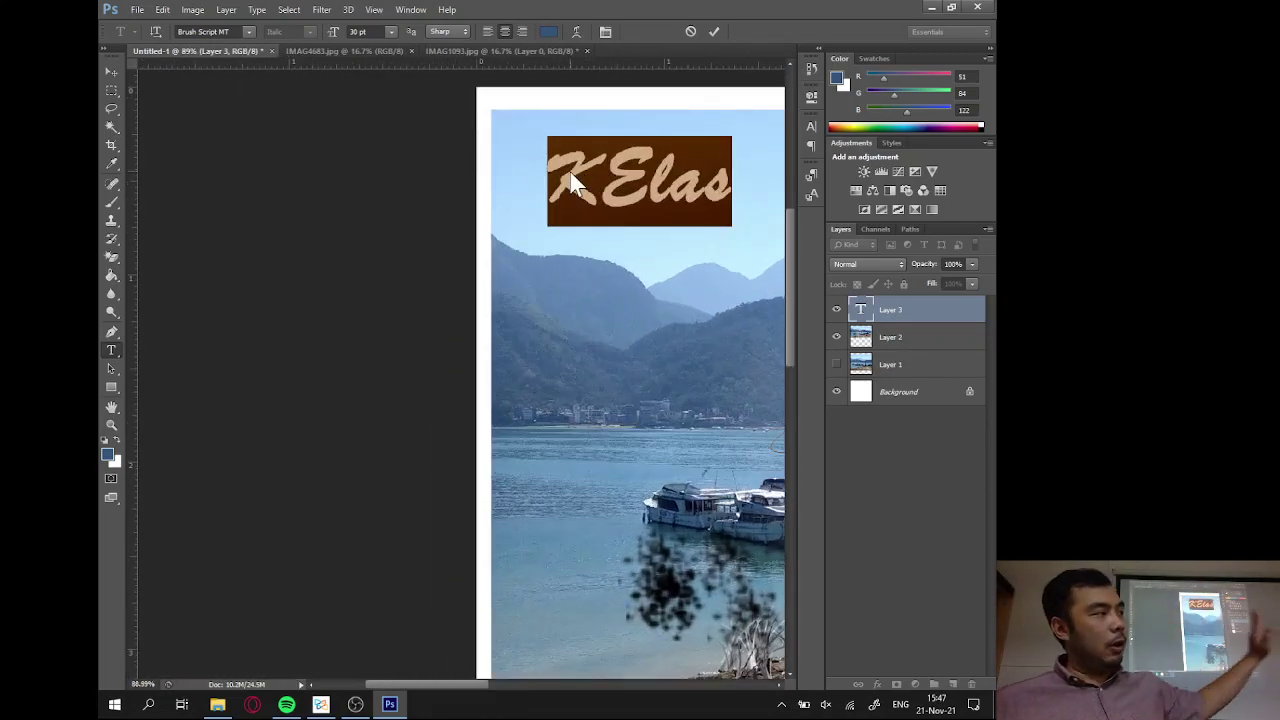
Try the Castellar font on the selected text, and set the font to Dutch801 Rm BT.
{"action": "left_click", "coordinate": [251, 33]}
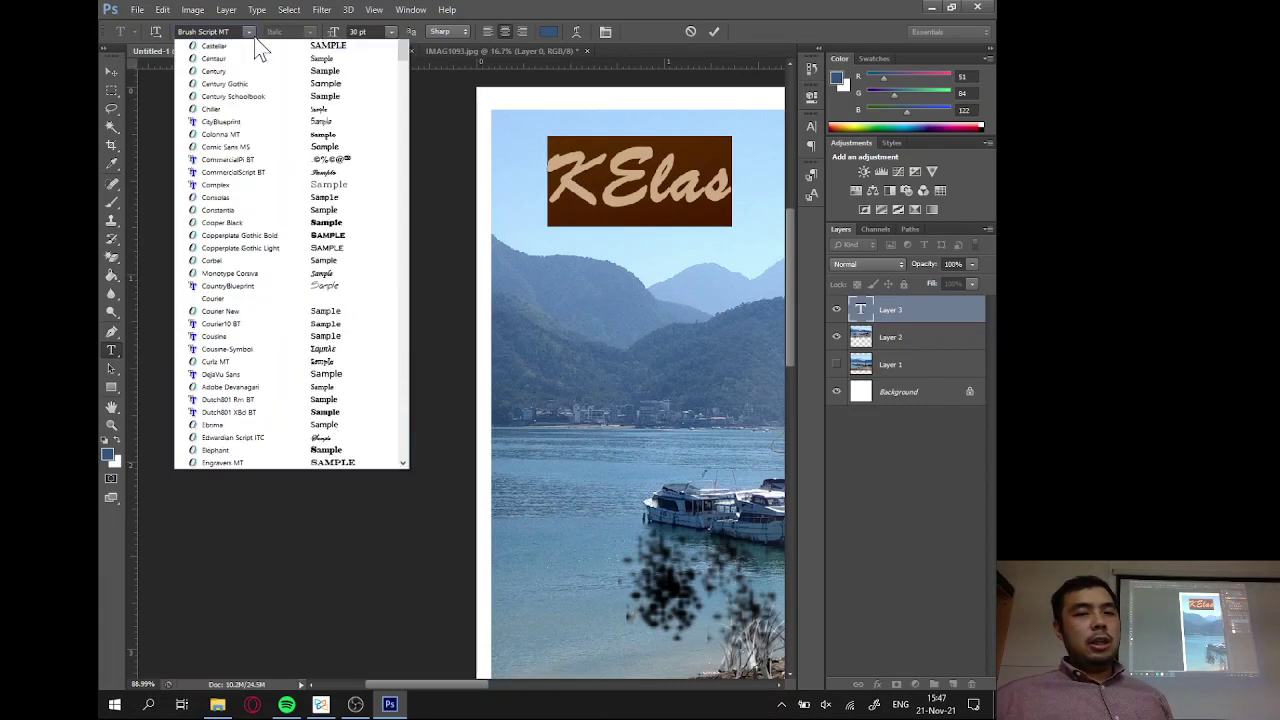
{"action": "left_click", "coordinate": [267, 120]}
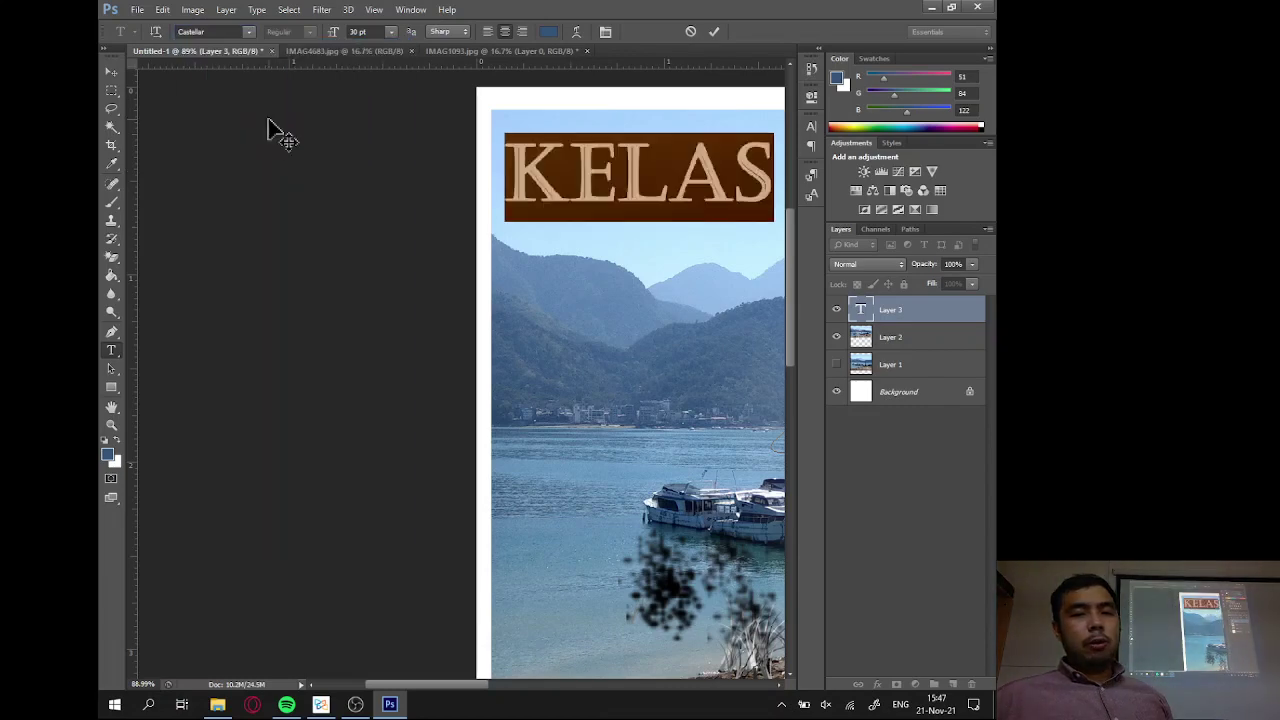
{"action": "left_click", "coordinate": [250, 32]}
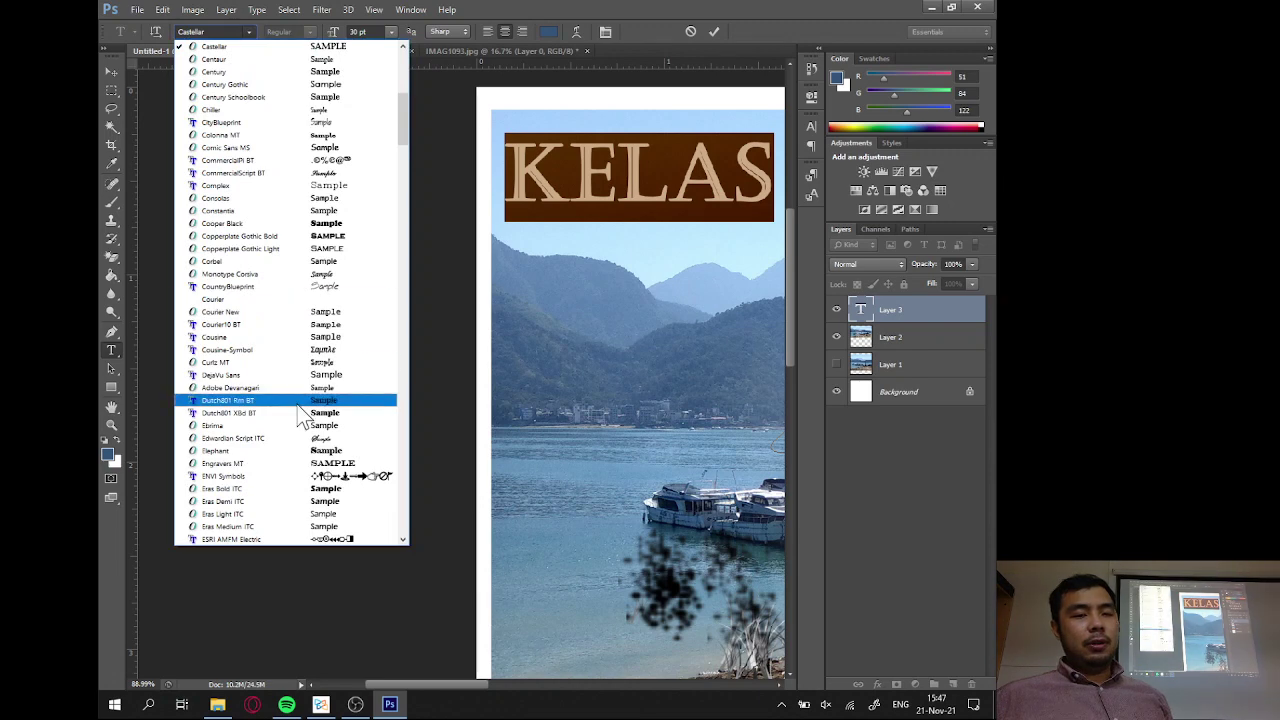
{"action": "left_click", "coordinate": [298, 405]}
{"action": "left_click", "coordinate": [243, 33]}
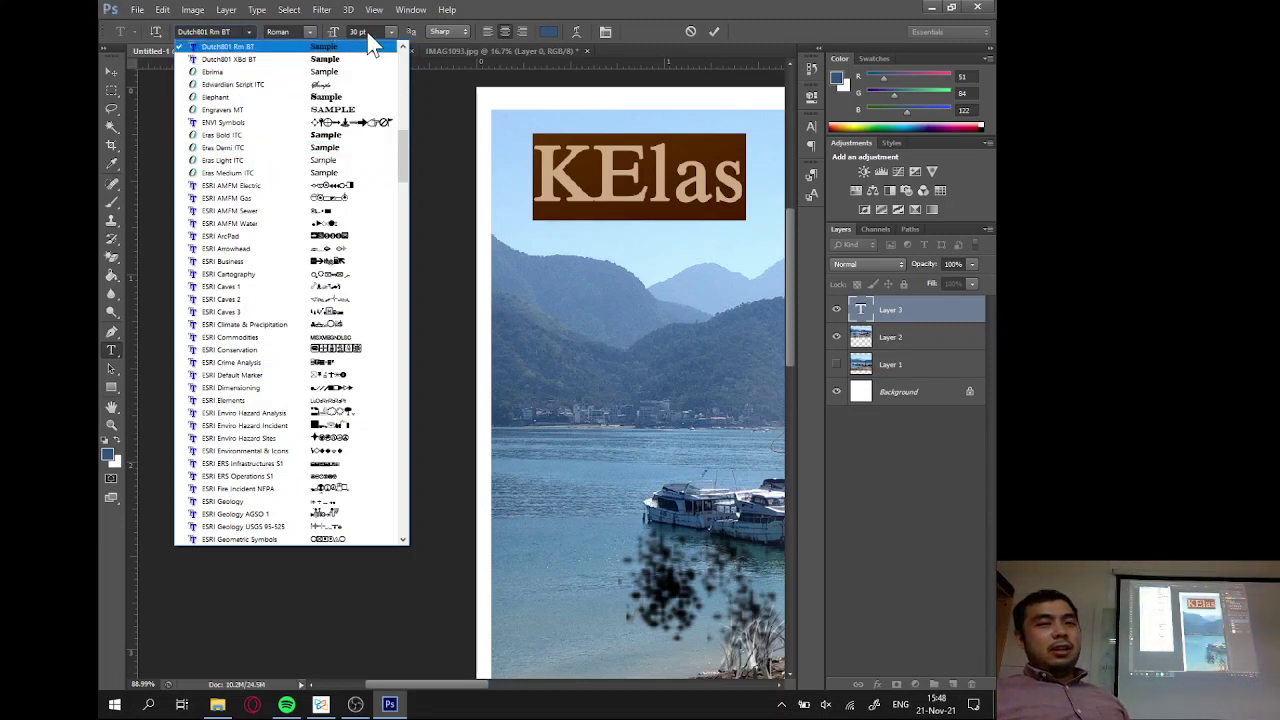
{"action": "left_click", "coordinate": [394, 42]}
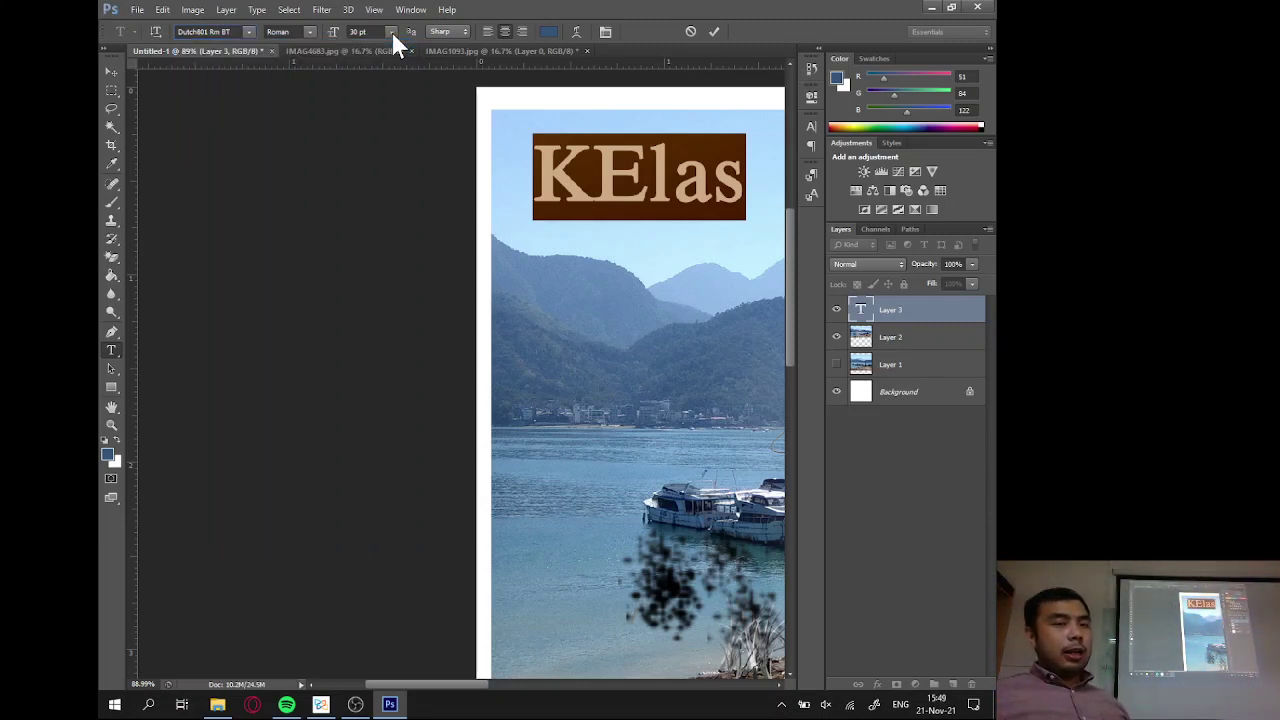
Set the selected text's font size to a custom 300 pt and view the whole canvas.
{"action": "left_click", "coordinate": [392, 33]}
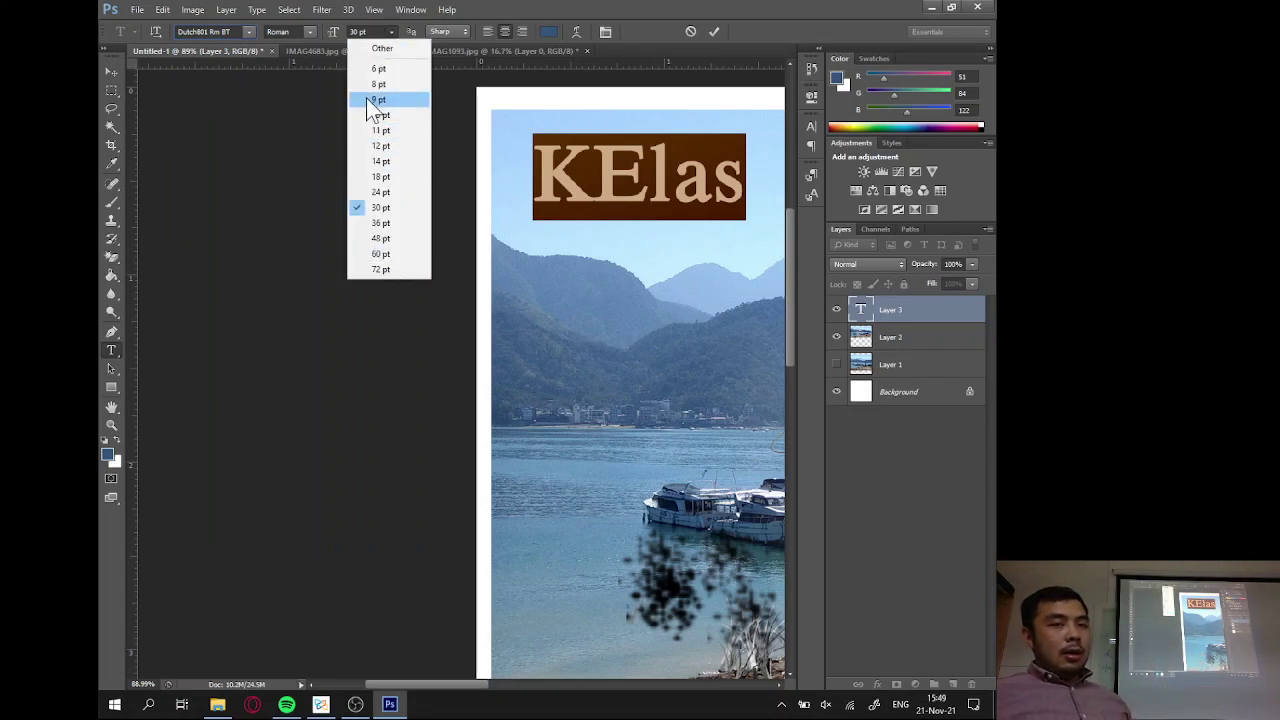
{"action": "left_click", "coordinate": [360, 48]}
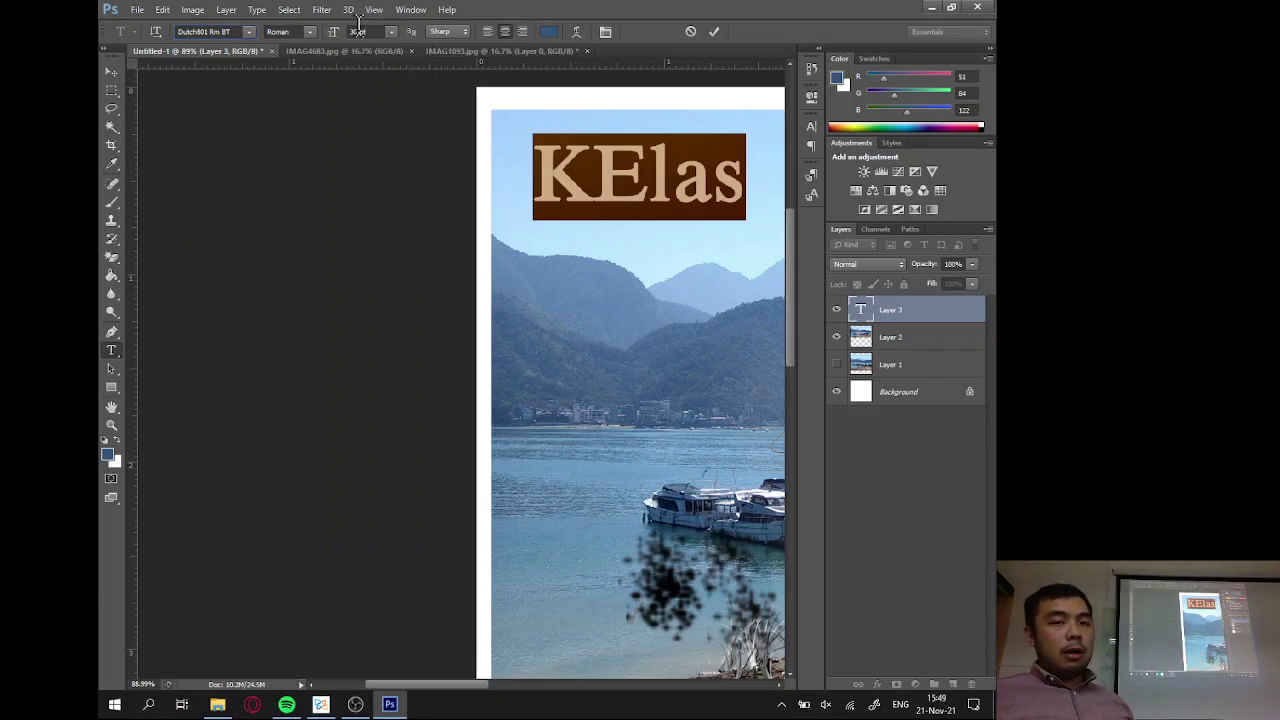
{"action": "left_click", "coordinate": [360, 31]}
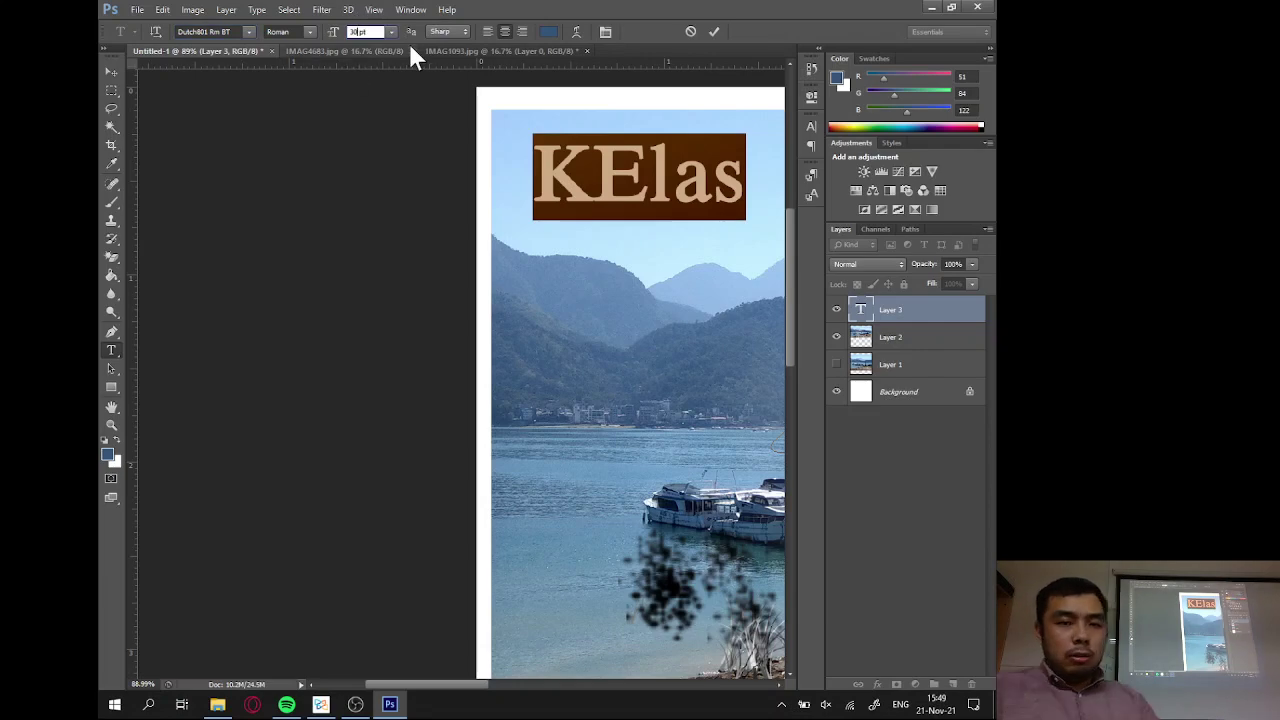
{"action": "type", "text": "0"}
{"action": "key", "text": "Return"}
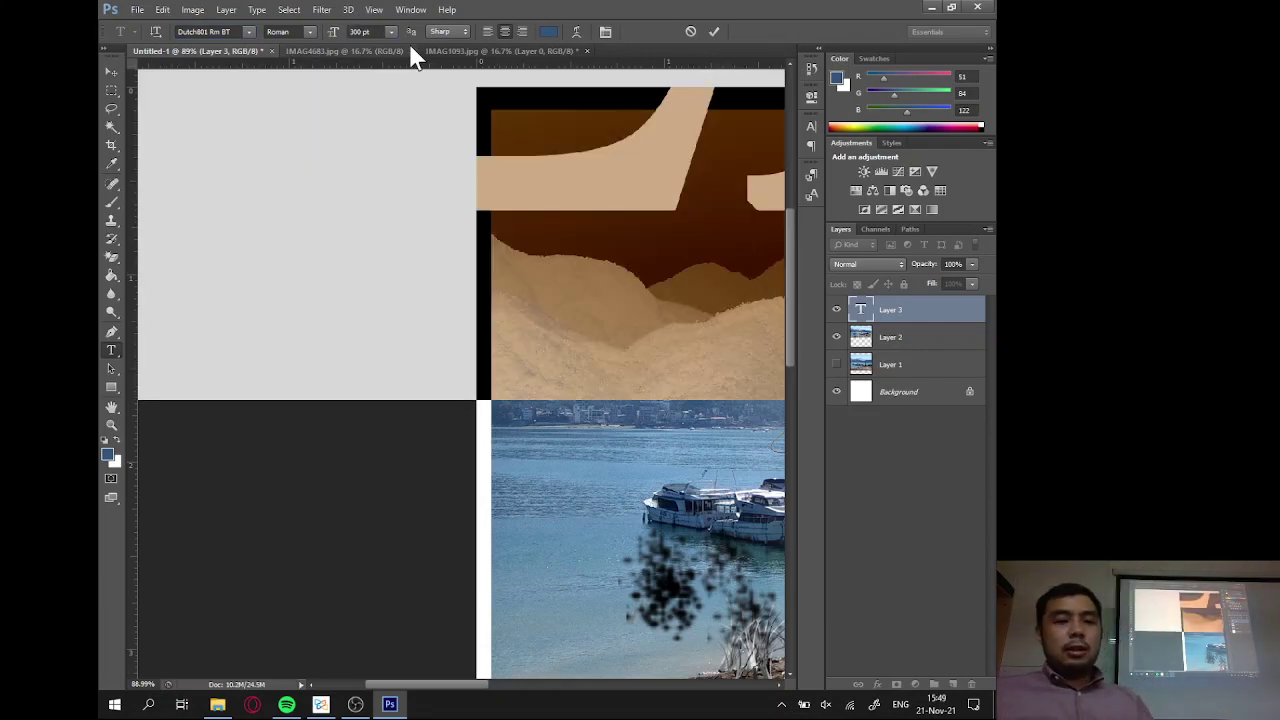
{"action": "key", "text": "ctrl+minus"}
{"action": "key", "text": "ctrl+minus"}
{"action": "key", "text": "ctrl+minus"}
{"action": "key", "text": "ctrl+minus"}
{"action": "key", "text": "ctrl+minus"}
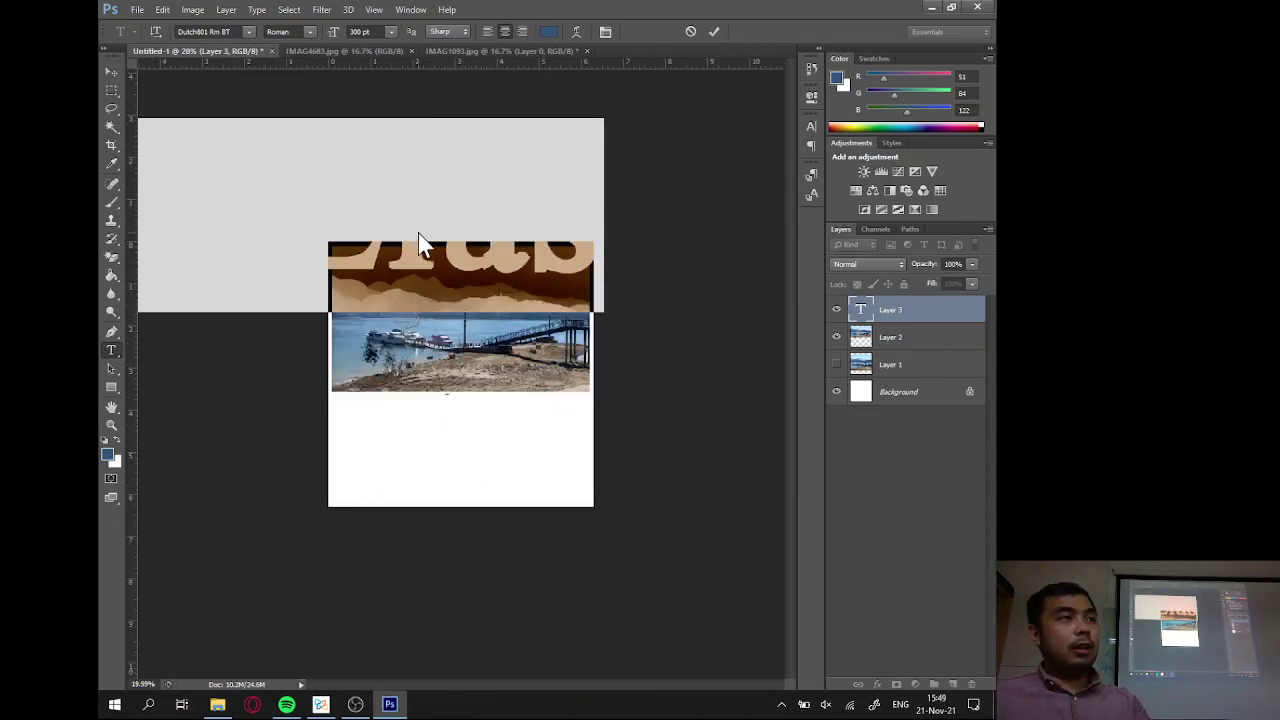
Try a 2 pt font size on the selected text, and set it to the preset 36 pt.
{"action": "double_click", "coordinate": [357, 31]}
{"action": "key", "text": "BackSpace"}
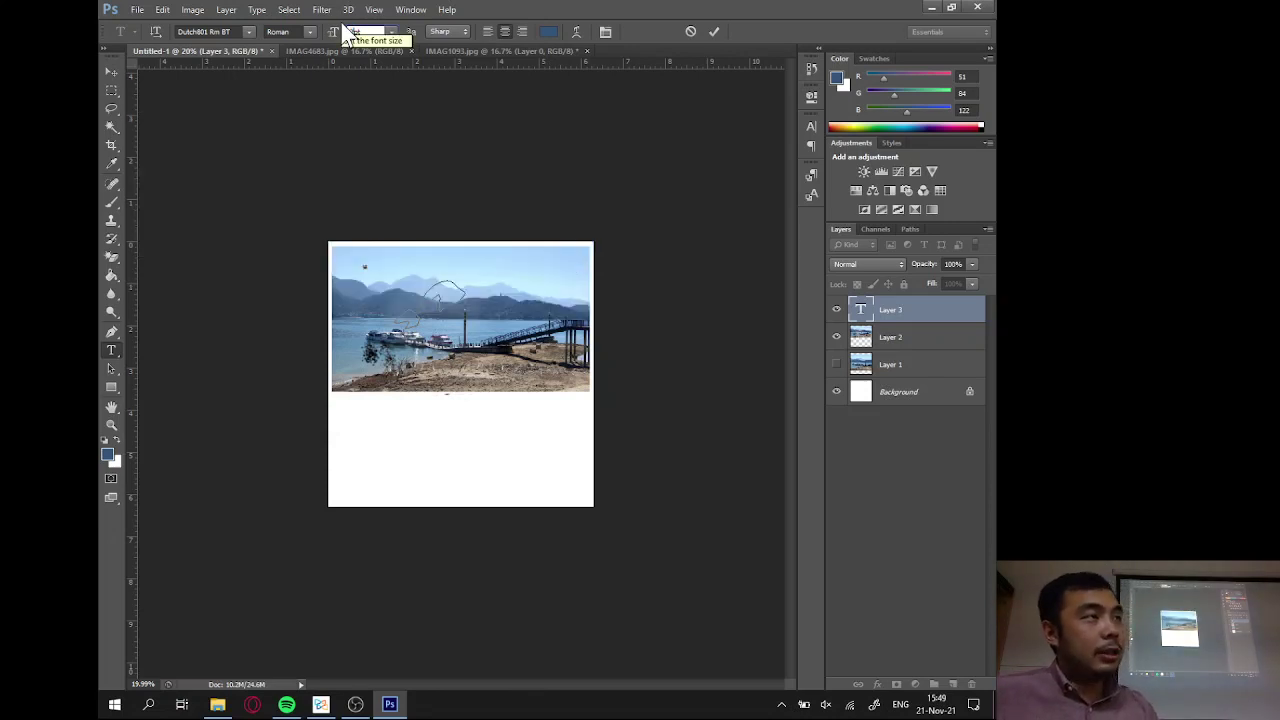
{"action": "type", "text": "2pt"}
{"action": "left_click", "coordinate": [394, 31]}
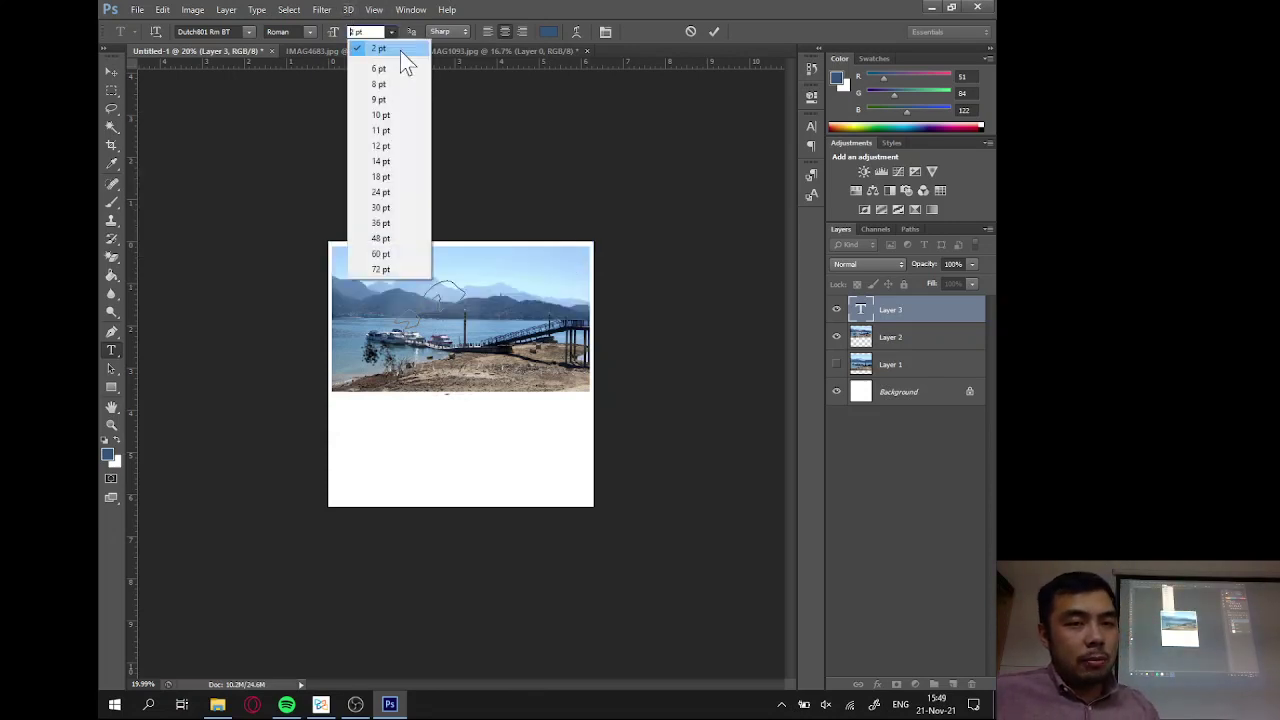
{"action": "left_click", "coordinate": [389, 221]}
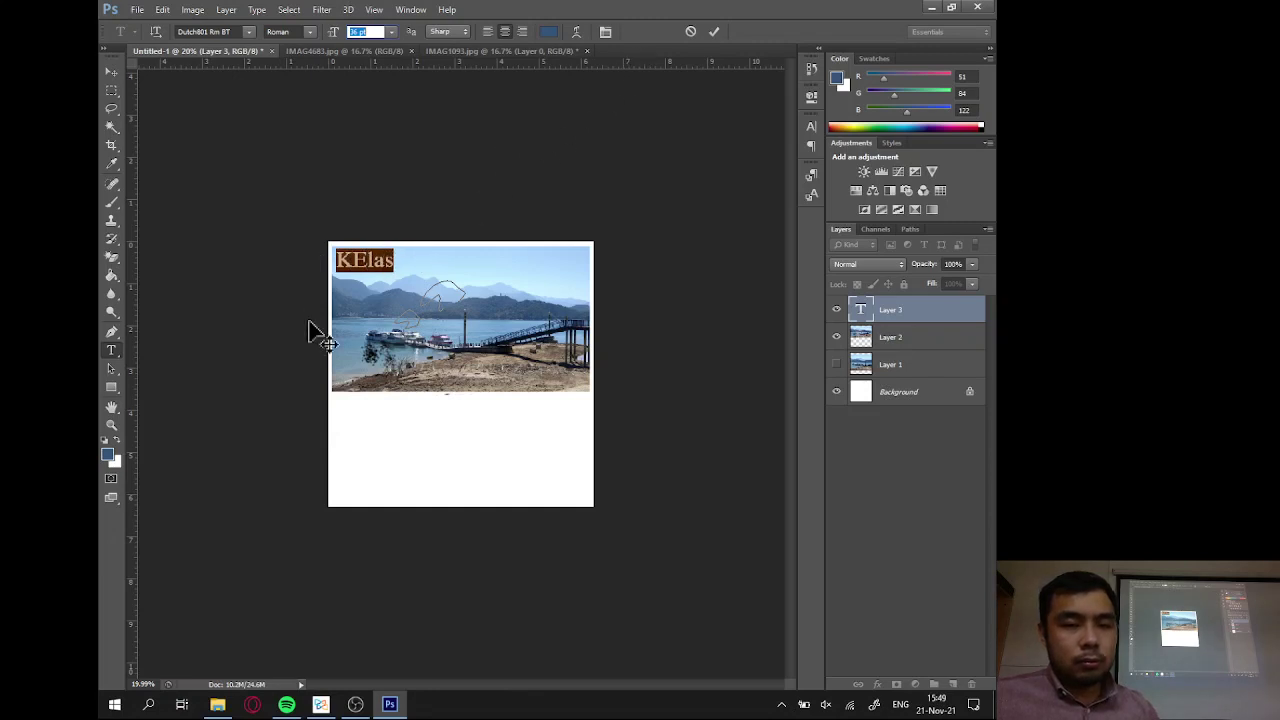
Try near-white and dark blue as the text color, and set it to bright yellow (#e0f219).
{"action": "left_click", "coordinate": [548, 31]}
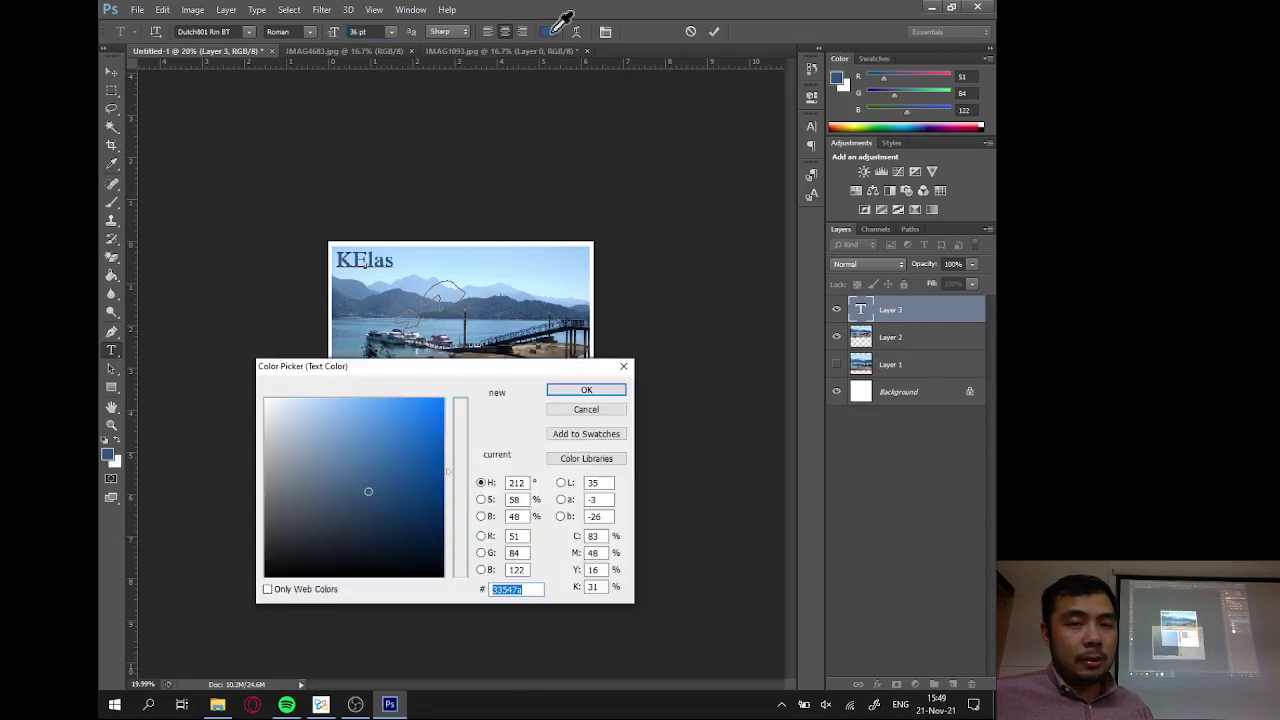
{"action": "left_click_drag", "start_coordinate": [395, 432], "coordinate": [254, 403]}
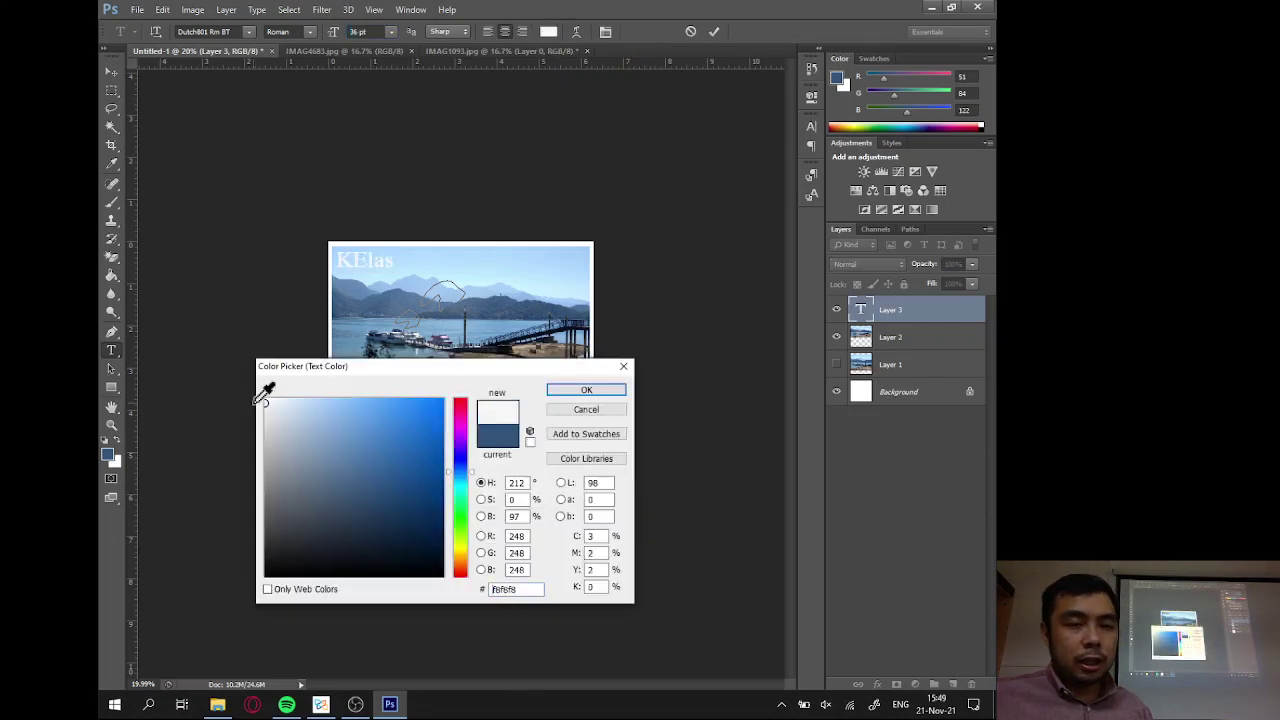
{"action": "left_click", "coordinate": [393, 511]}
{"action": "left_click", "coordinate": [414, 524]}
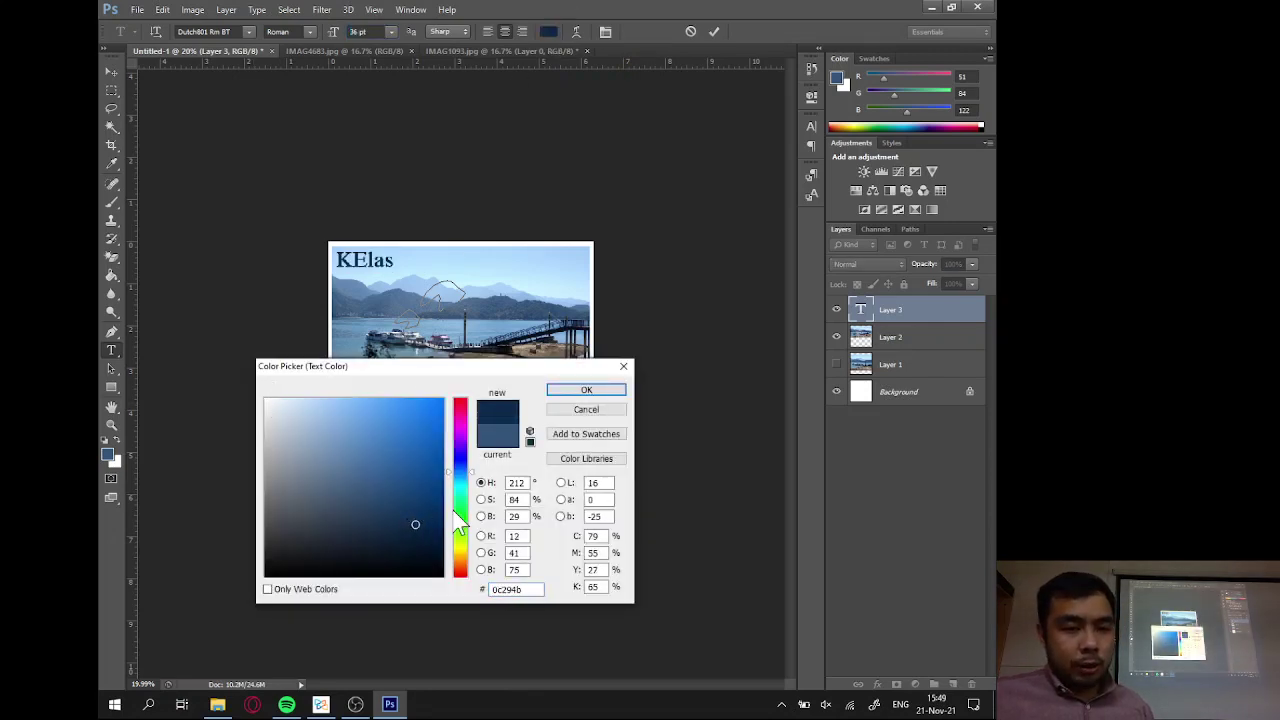
{"action": "left_click", "coordinate": [459, 545]}
{"action": "left_click", "coordinate": [426, 407]}
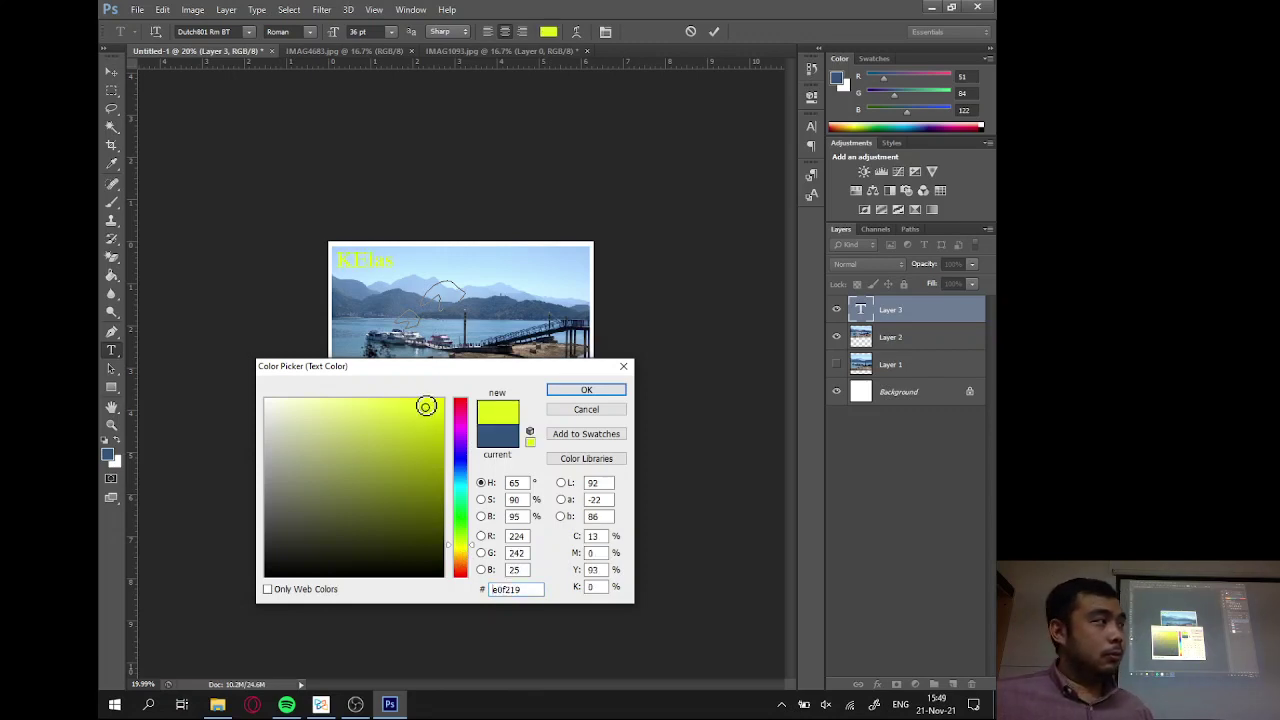
{"action": "left_click", "coordinate": [578, 394]}
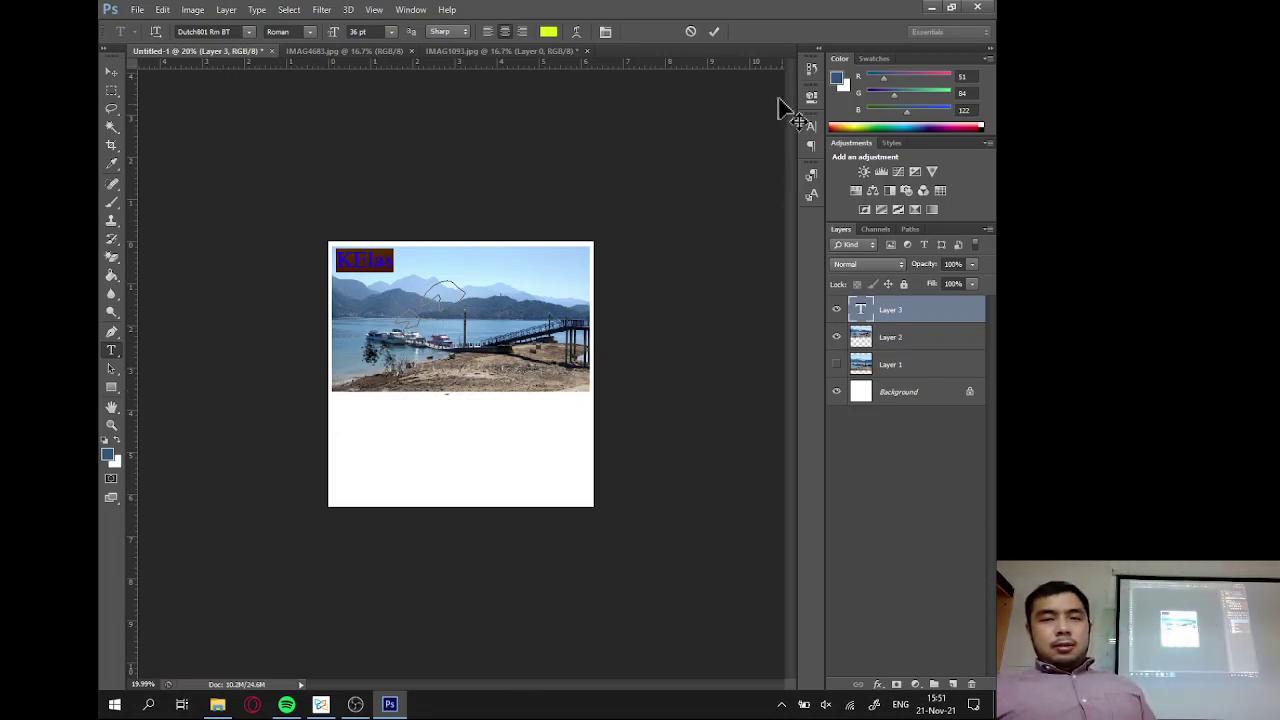
Commit the text and move it with the Move tool from the sky onto the shore below the pier.
{"action": "left_click", "coordinate": [716, 31]}
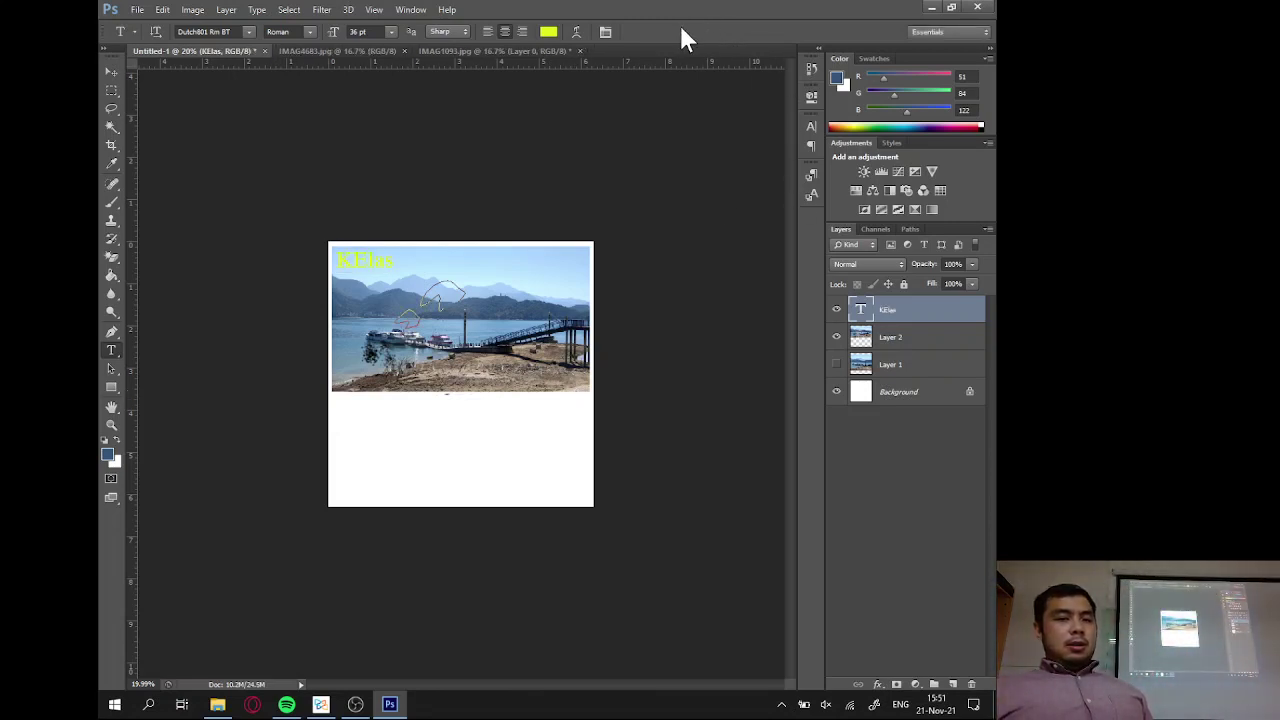
{"action": "left_click", "coordinate": [109, 73]}
{"action": "left_click_drag", "start_coordinate": [420, 257], "coordinate": [503, 358]}
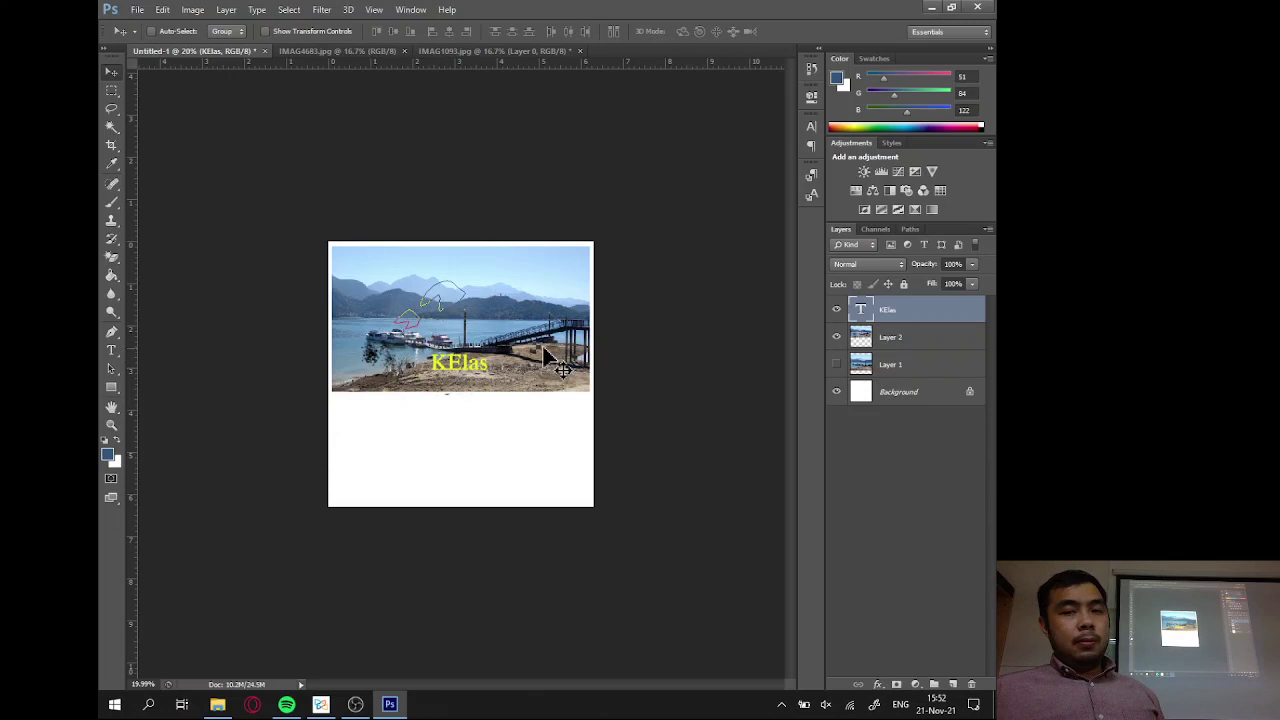
Move the lake photo on Layer 2 down the canvas until the KElas text sits in its sky.
{"action": "left_click", "coordinate": [890, 343]}
{"action": "left_click_drag", "start_coordinate": [568, 305], "coordinate": [572, 388]}
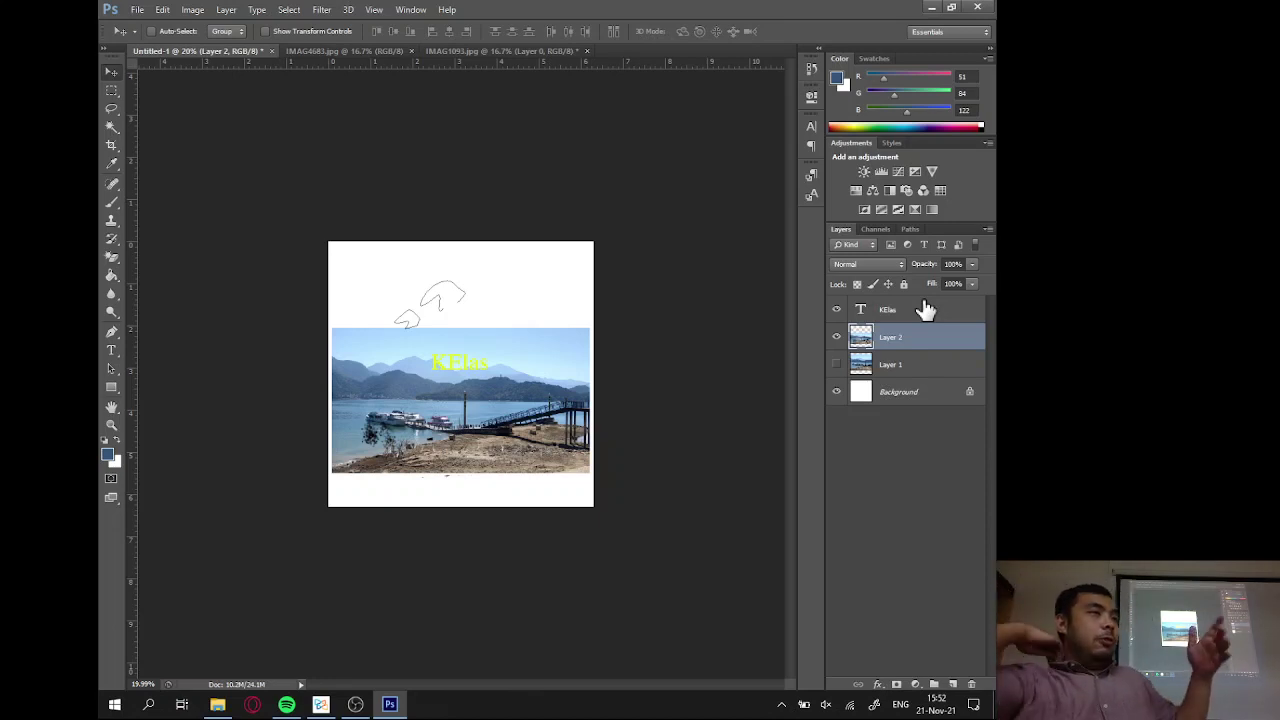
Draw a dark blue square about 575 px wide over the photo's upper edge with the Rectangle tool, and delete it.
{"action": "left_click", "coordinate": [112, 390]}
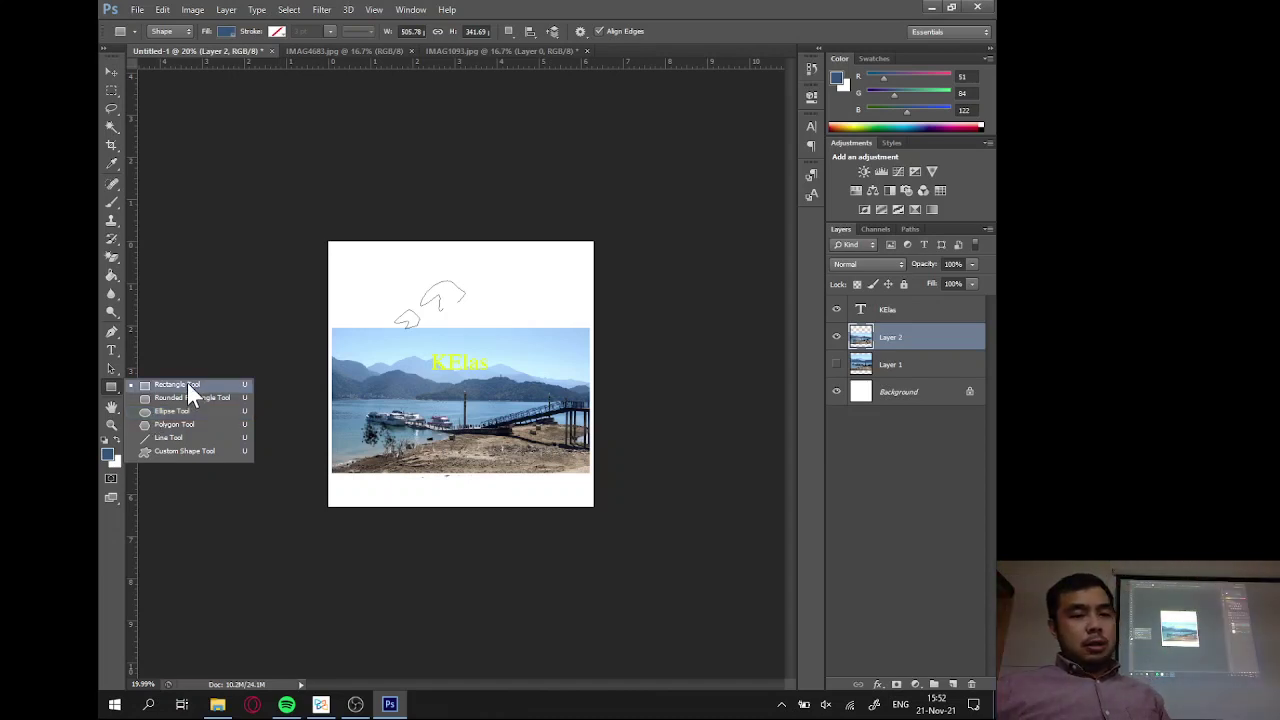
{"action": "left_click", "coordinate": [187, 382]}
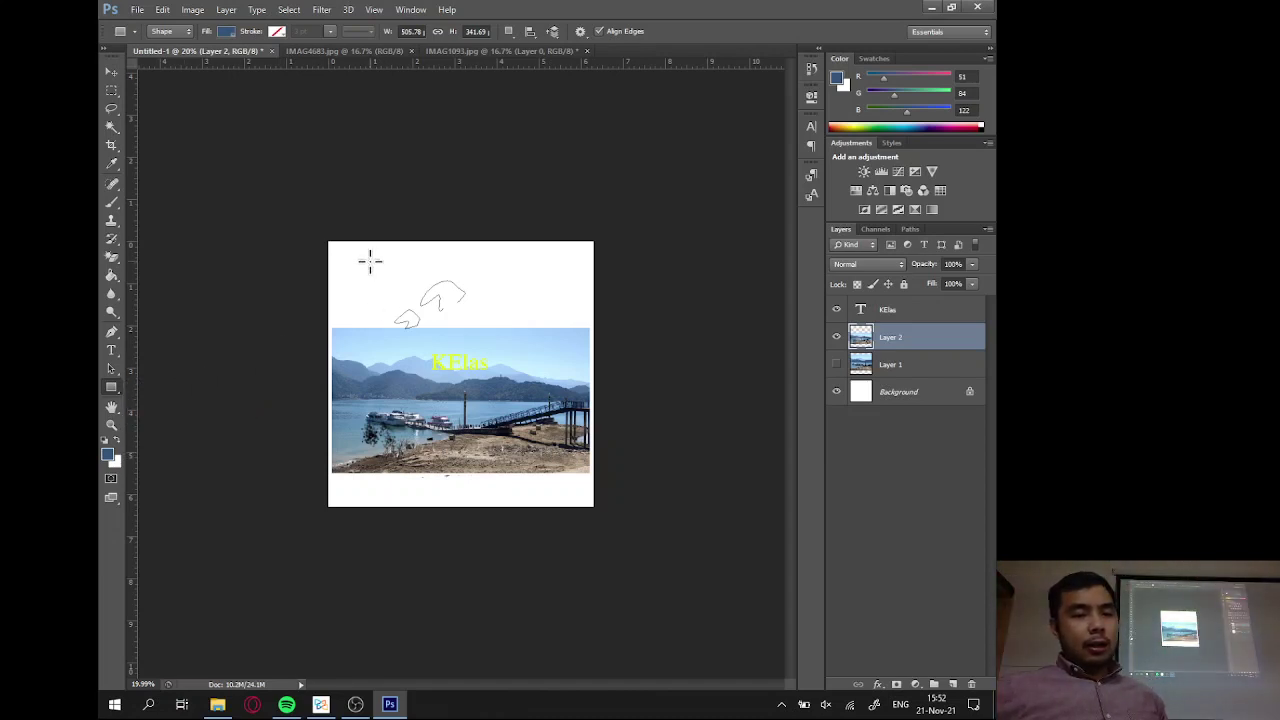
{"action": "left_click_drag", "start_coordinate": [370, 261], "coordinate": [450, 341]}
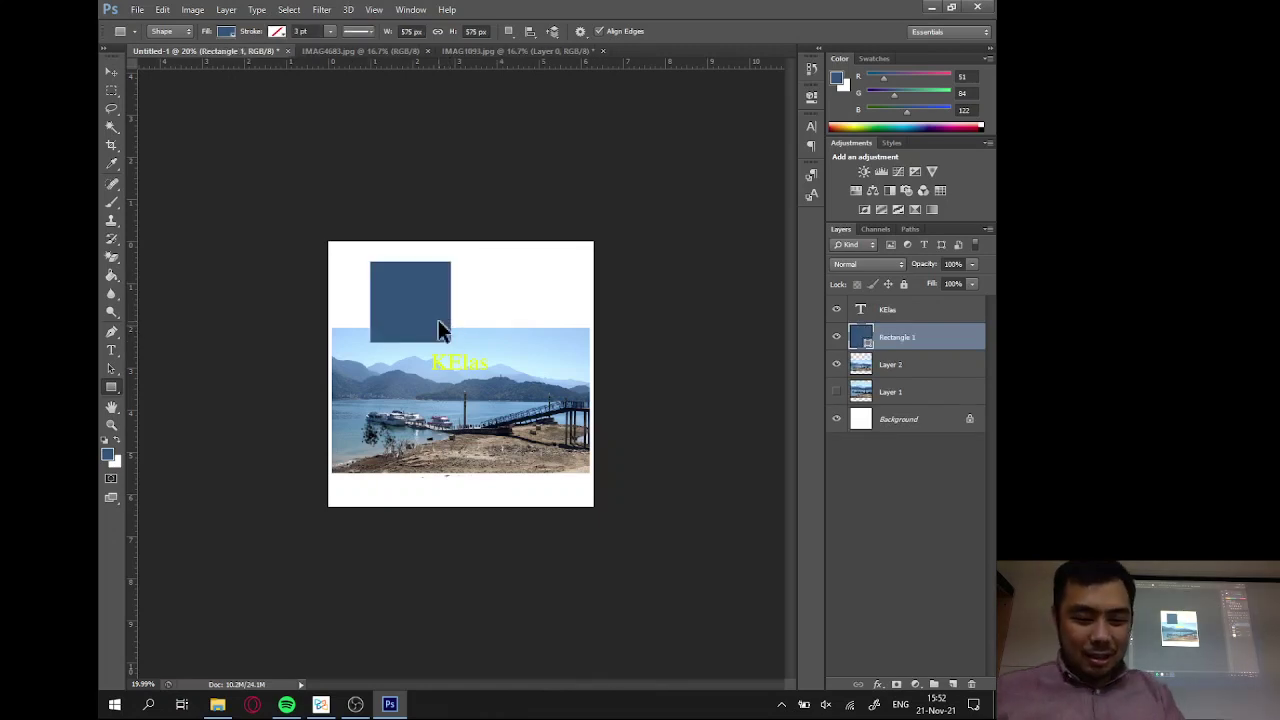
{"action": "key", "text": "Delete"}
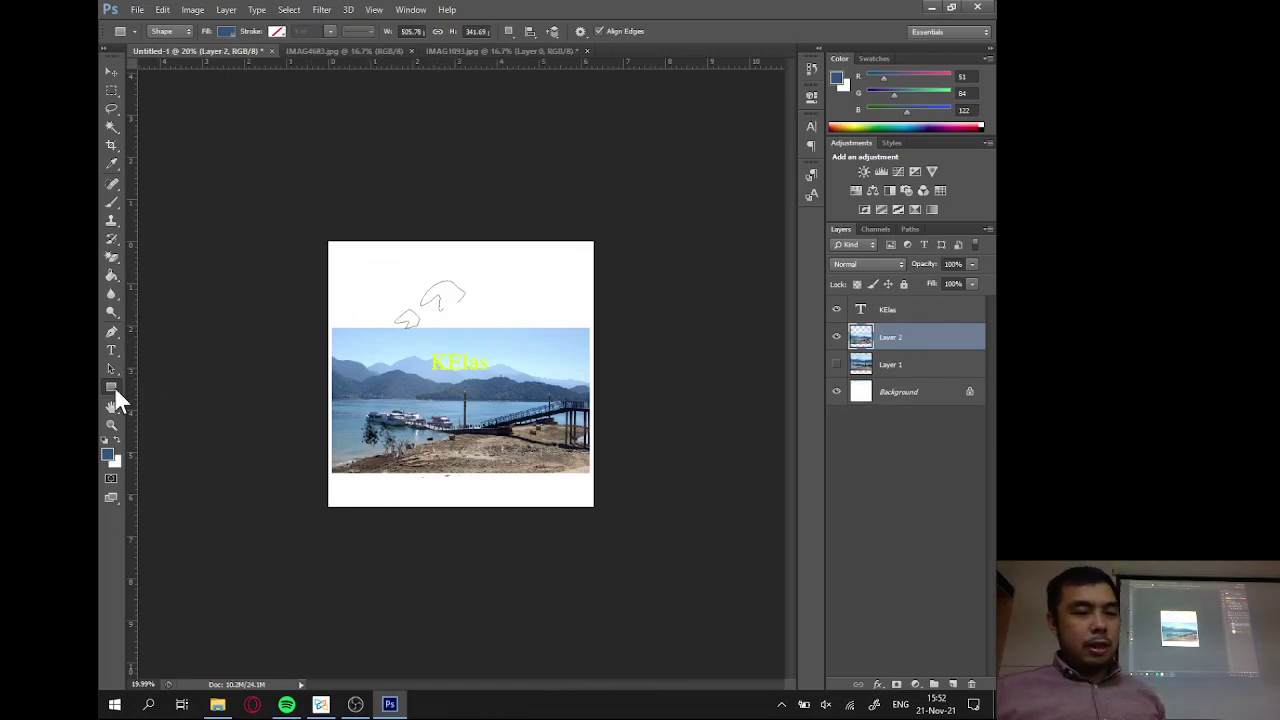
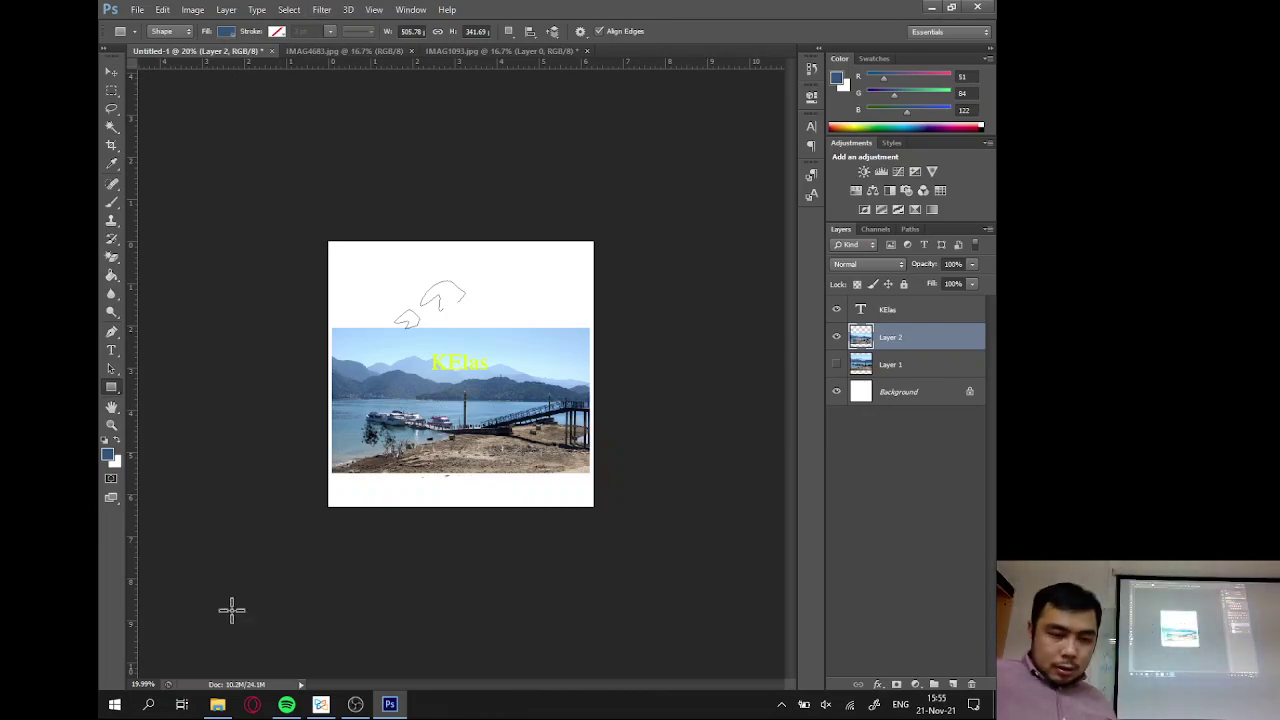
Switch to the PDF reader and examine the "Konsep Layer di Adobe Photoshop" section with its stacked-layers figure in the Minggu 1 tutorial module.
{"action": "left_click", "coordinate": [320, 704]}
{"action": "scroll", "coordinate": [589, 368], "scroll_direction": "down", "scroll_amount": 10}
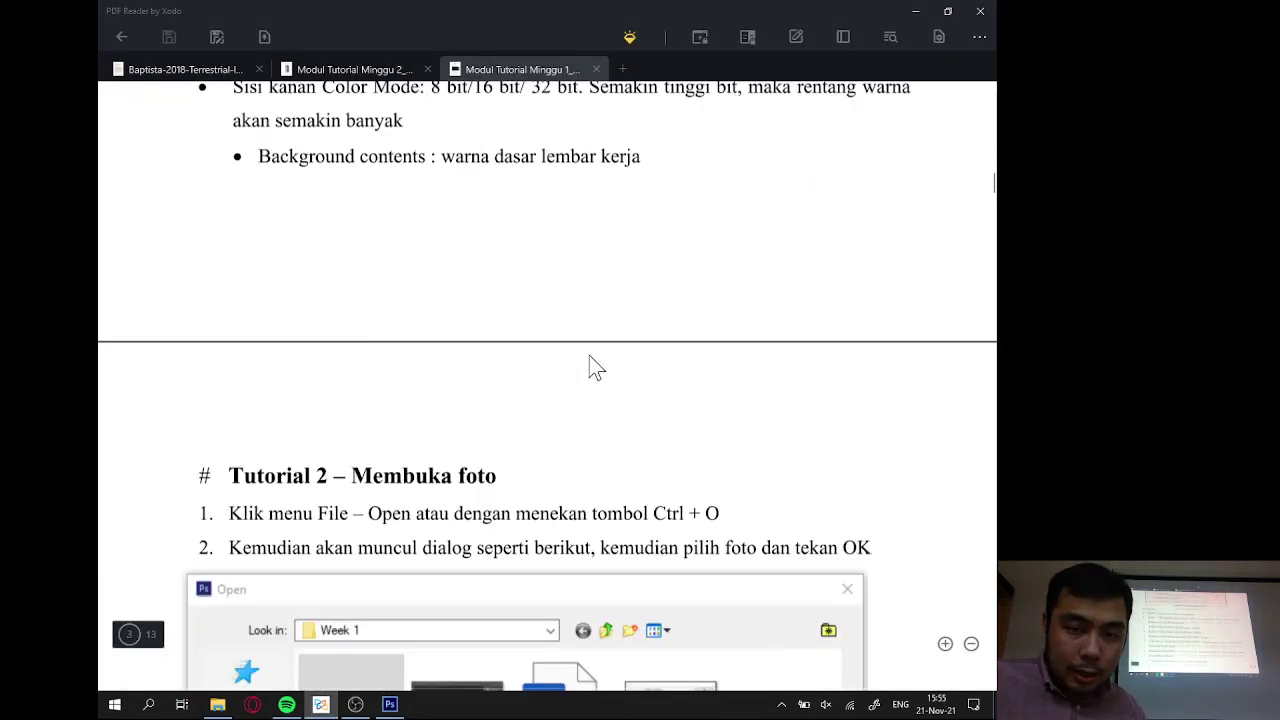
{"action": "scroll", "coordinate": [645, 364], "scroll_direction": "down", "scroll_amount": 15}
{"action": "scroll", "coordinate": [650, 368], "scroll_direction": "up", "scroll_amount": 3}
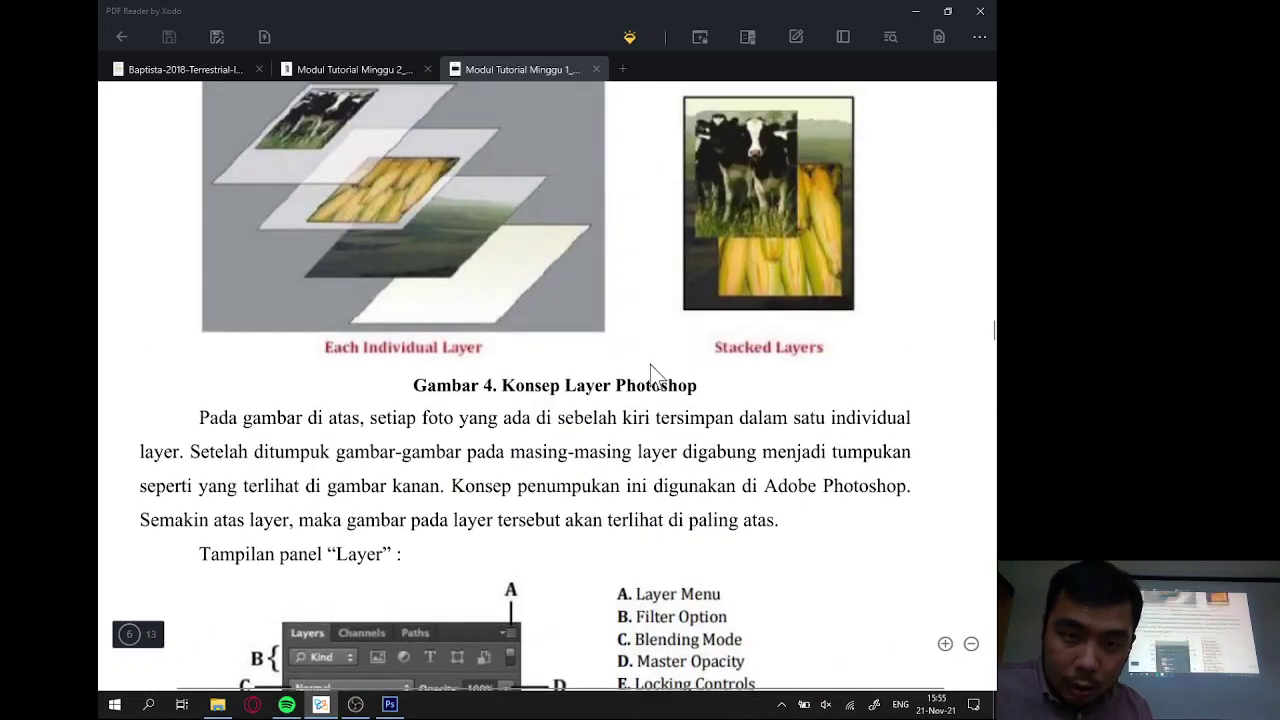
{"action": "scroll", "coordinate": [651, 370], "scroll_direction": "down", "scroll_amount": 1}
{"action": "scroll", "coordinate": [645, 370], "scroll_direction": "up", "scroll_amount": 2}
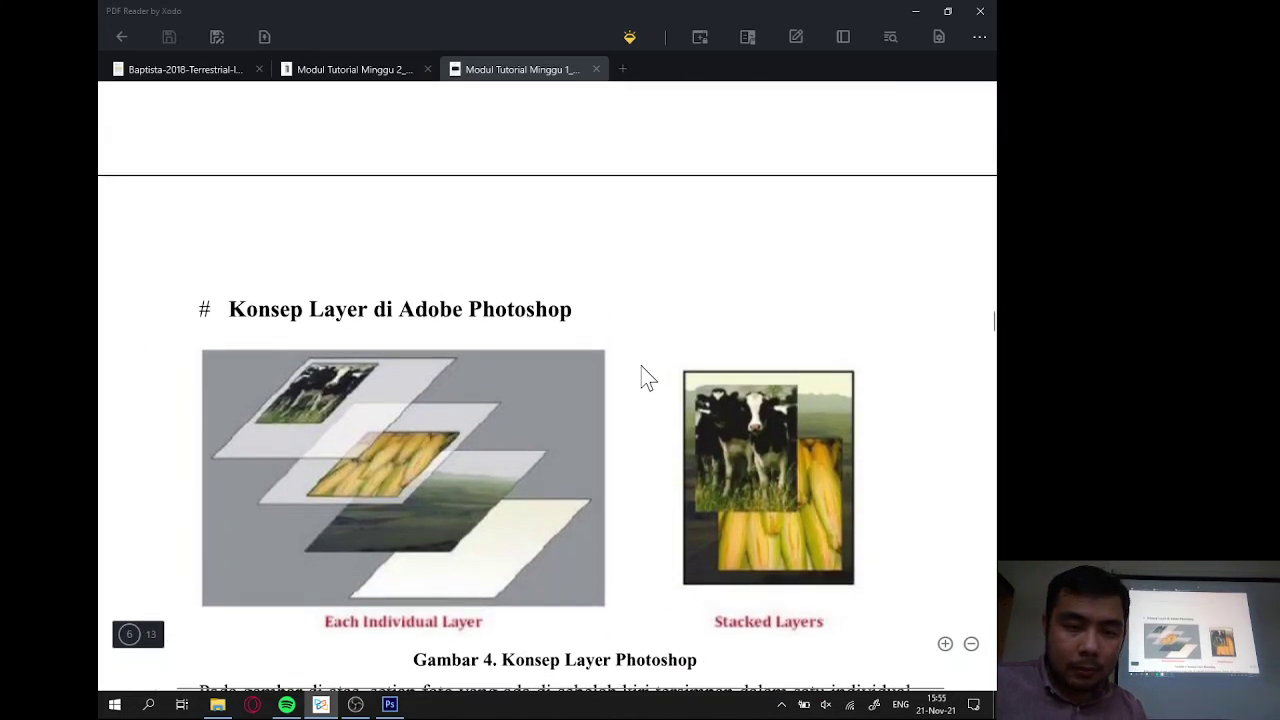
{"action": "scroll", "coordinate": [645, 380], "scroll_direction": "down", "scroll_amount": 2}
{"action": "scroll", "coordinate": [645, 380], "scroll_direction": "up", "scroll_amount": 3}
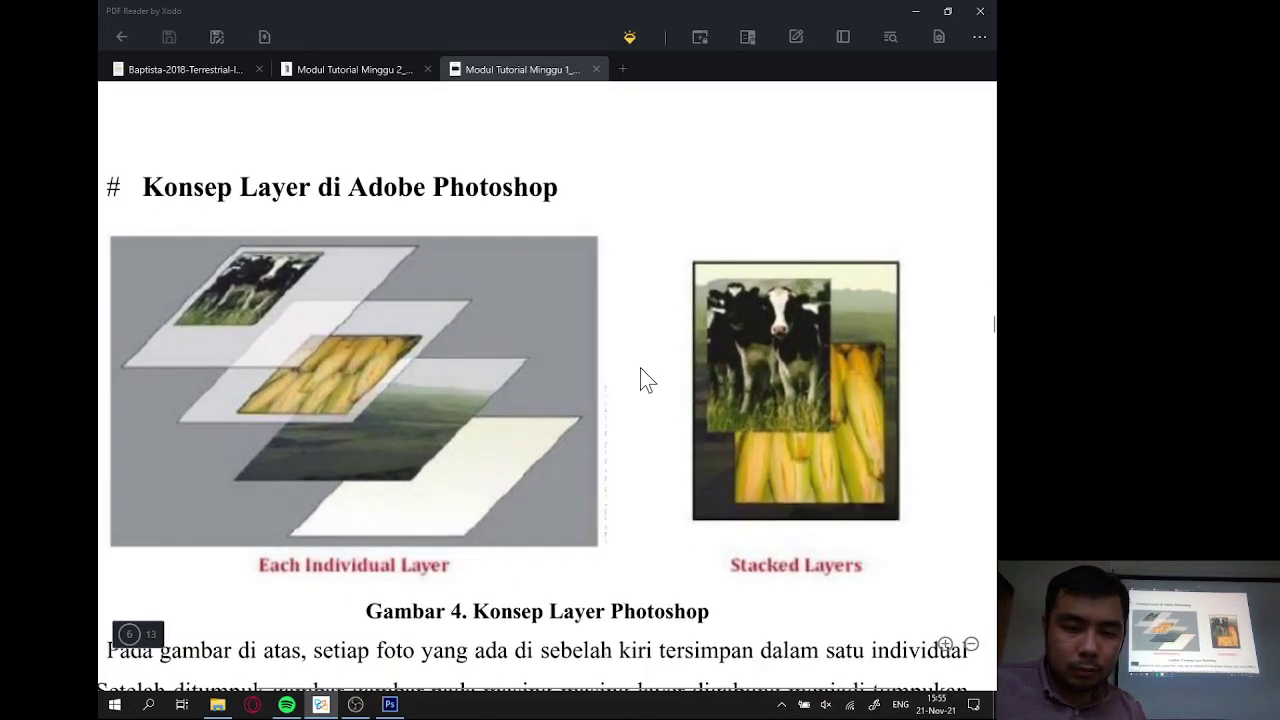
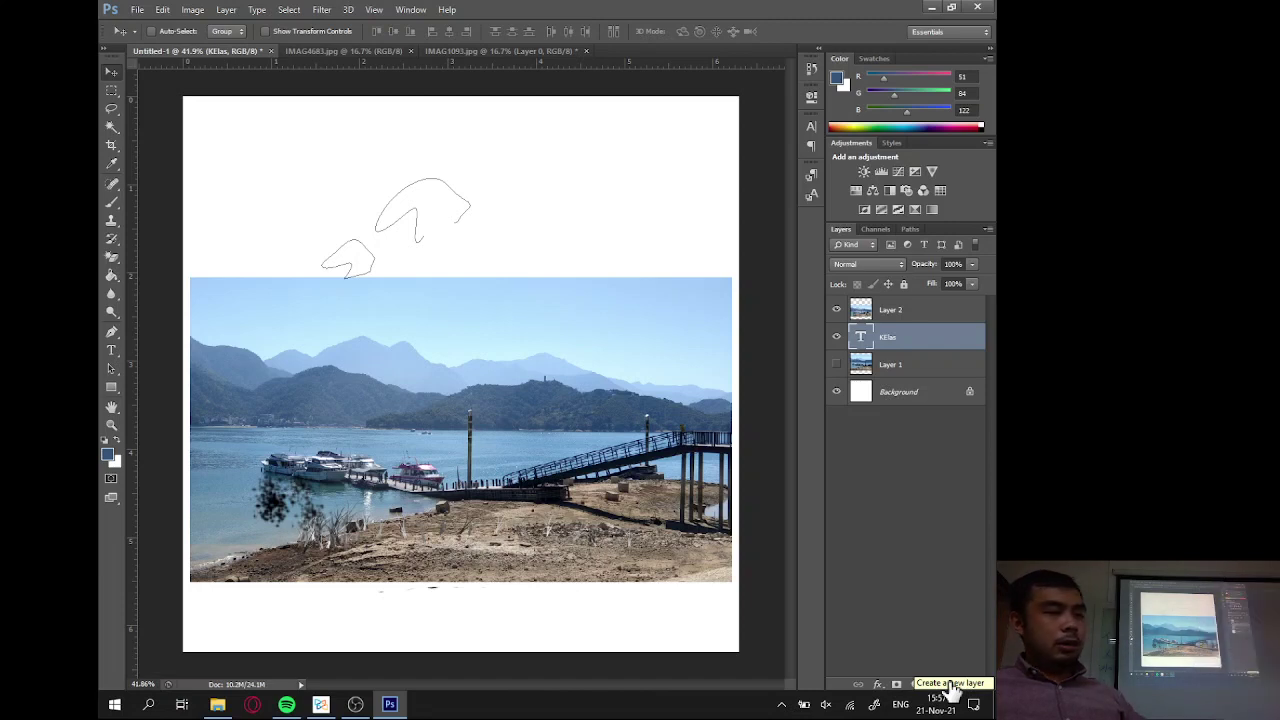
Move Layer 2 below the KElas text layer in the layer stack.
{"action": "left_click", "coordinate": [878, 312]}
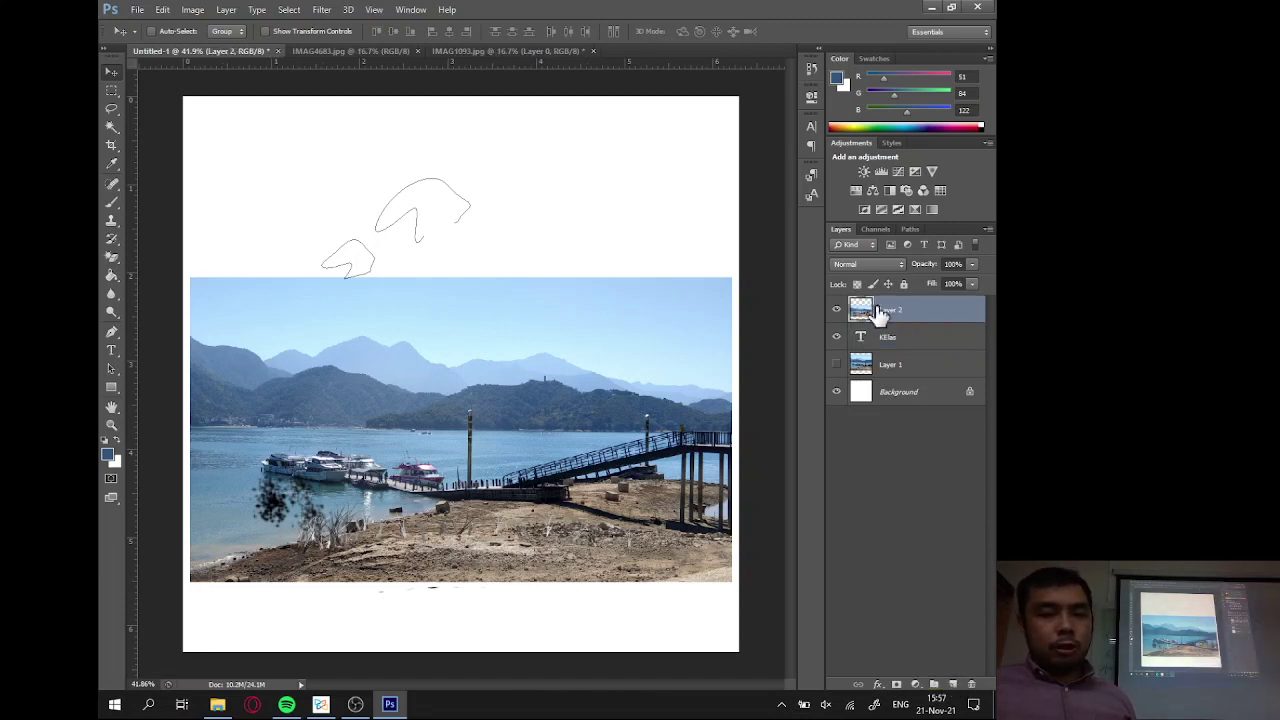
{"action": "left_click_drag", "start_coordinate": [951, 322], "coordinate": [948, 357]}
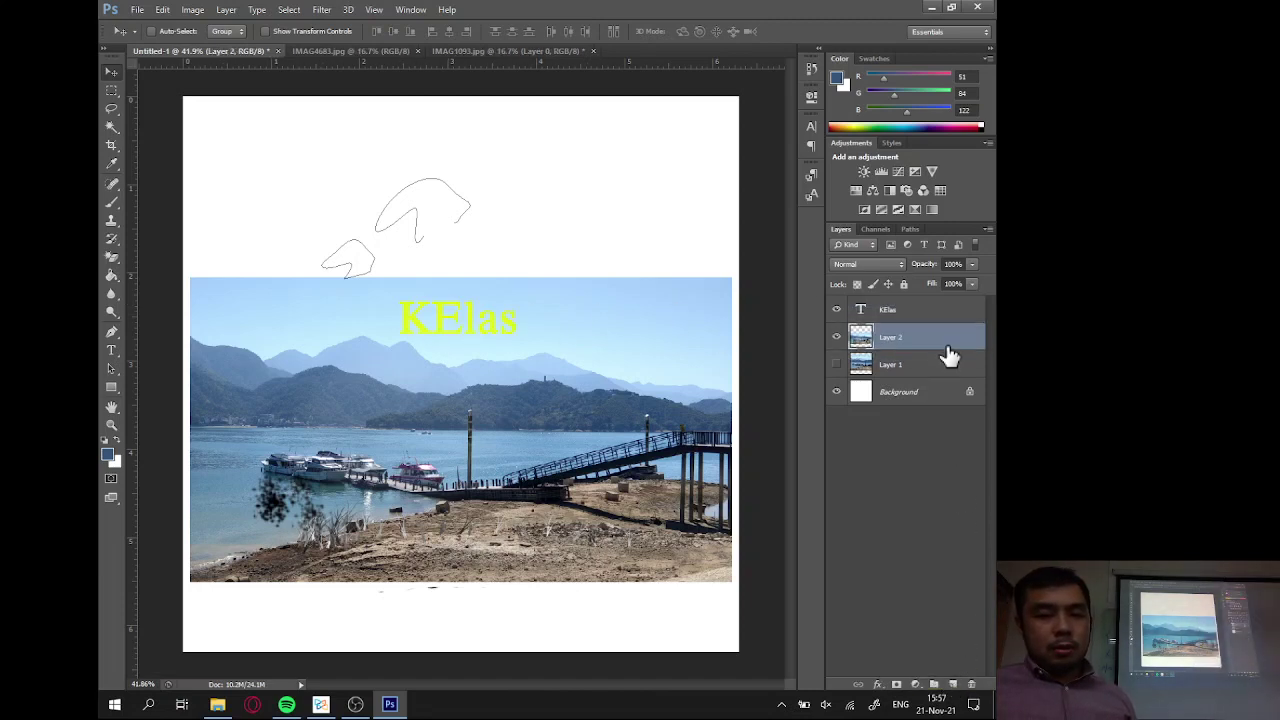
Try the Multiply and Color Burn blend modes on the KElas text layer, and set it back to Normal.
{"action": "left_click", "coordinate": [933, 310]}
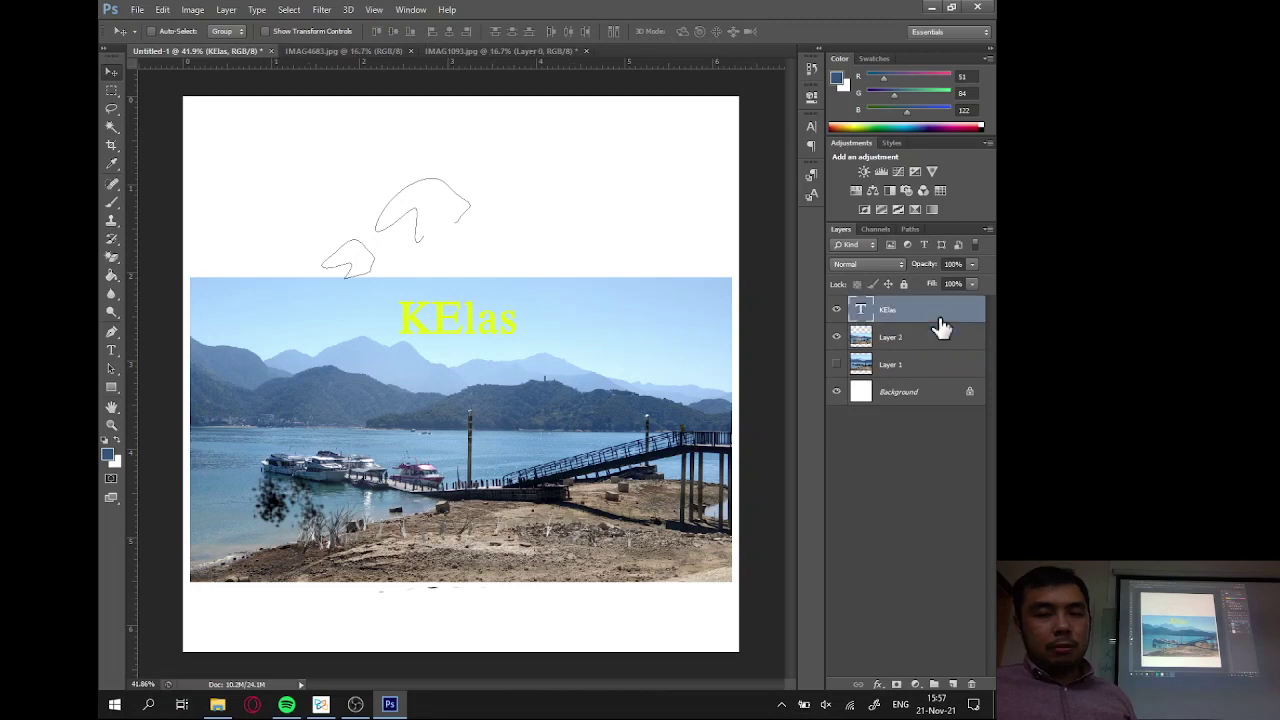
{"action": "left_click", "coordinate": [884, 263]}
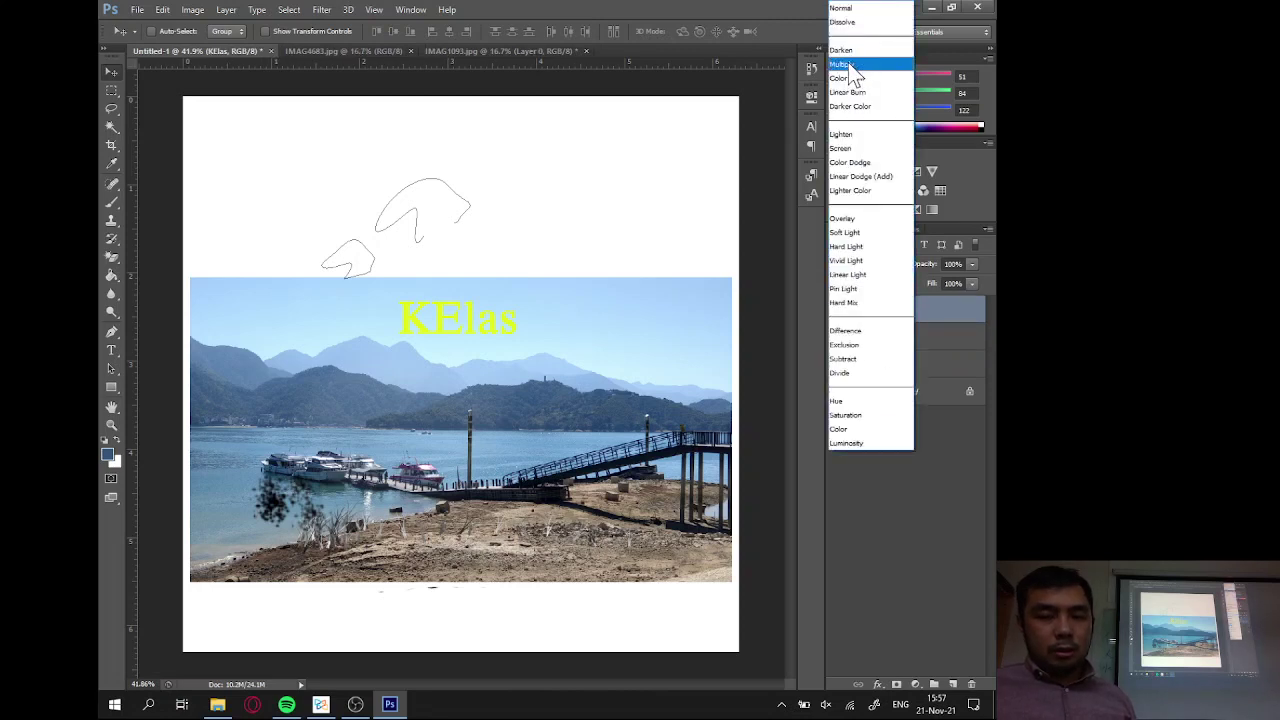
{"action": "left_click", "coordinate": [848, 65]}
{"action": "left_click", "coordinate": [893, 265]}
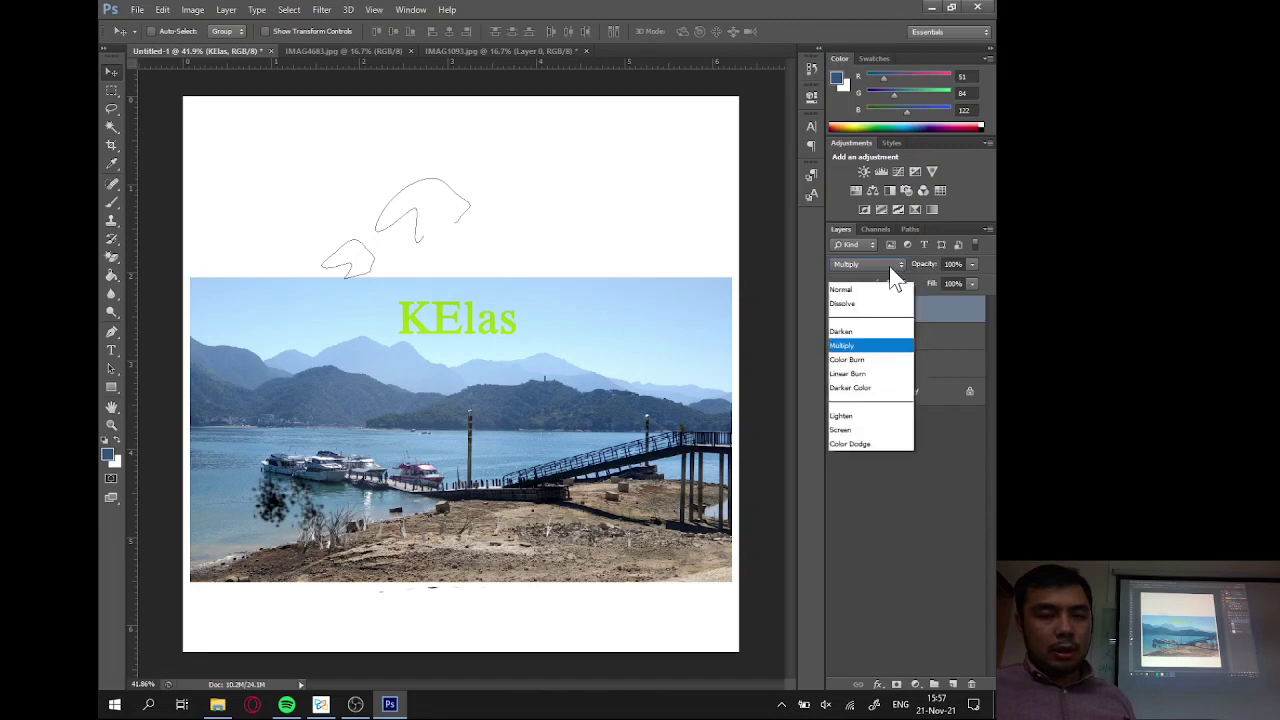
{"action": "left_click", "coordinate": [870, 80]}
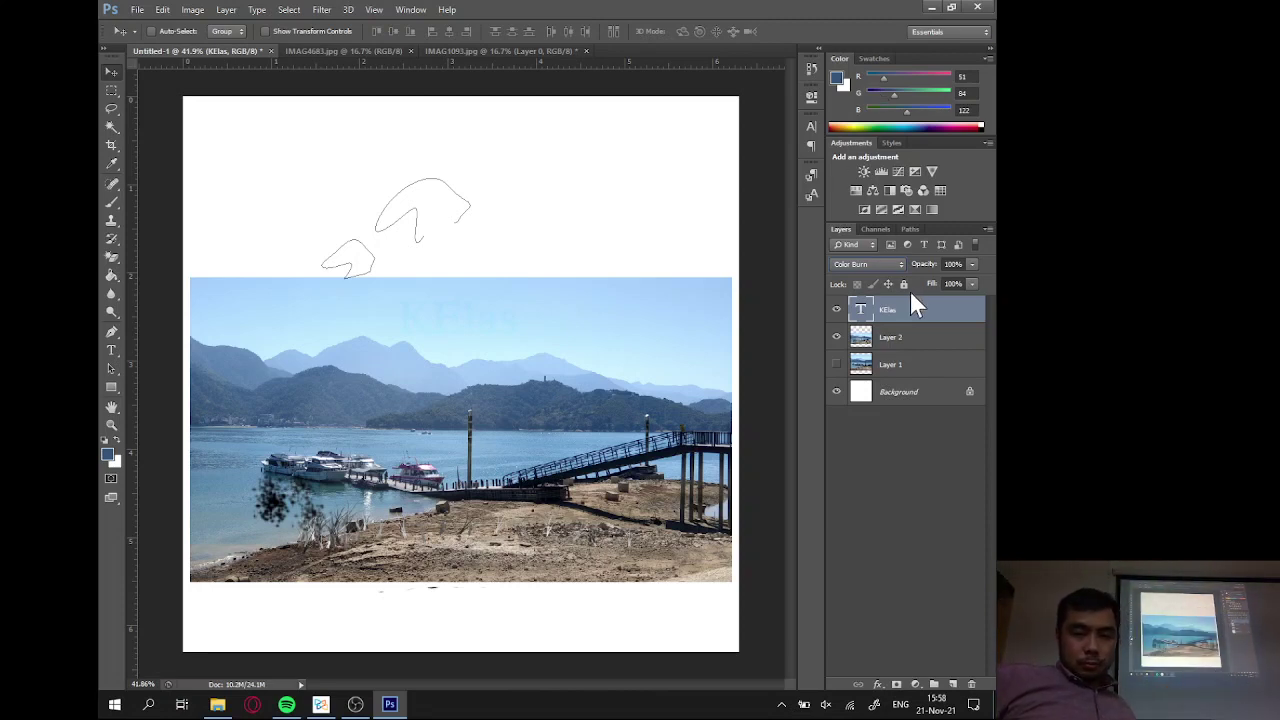
{"action": "left_click", "coordinate": [894, 264]}
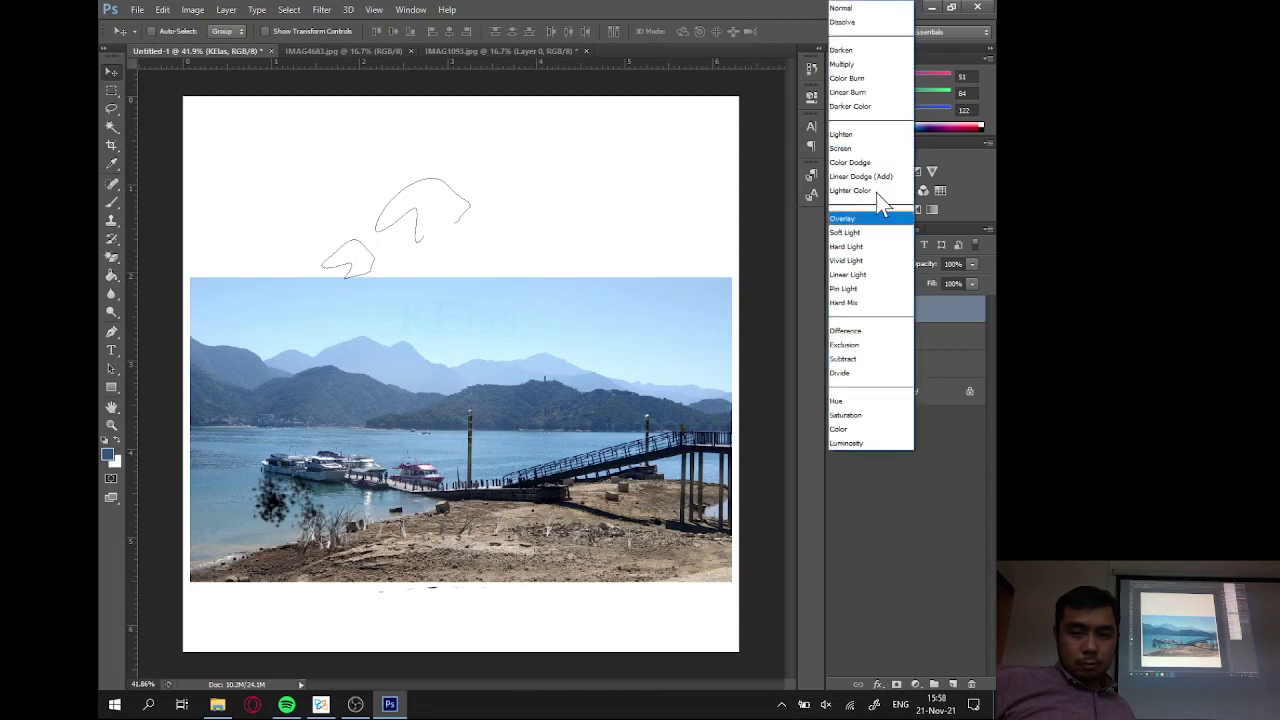
{"action": "left_click", "coordinate": [857, 10]}
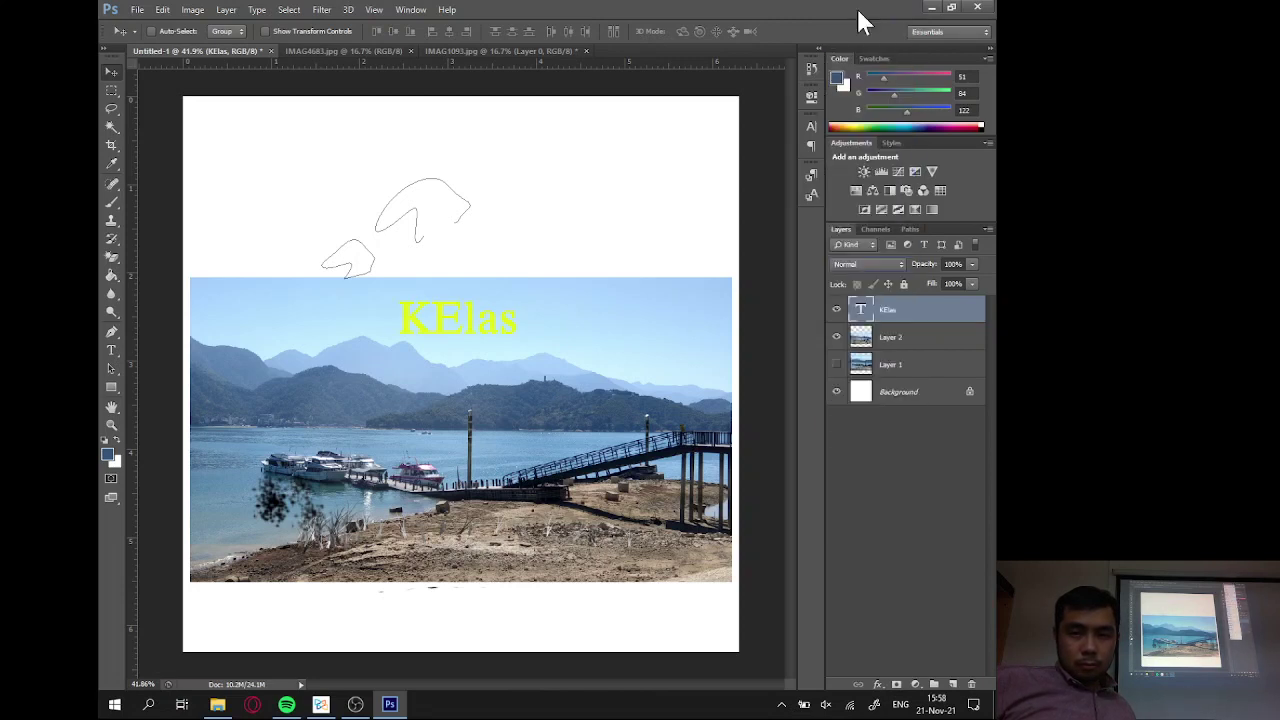
Try lower opacity values such as 64% on the KElas text layer, and set its opacity to 95%.
{"action": "left_click", "coordinate": [972, 264]}
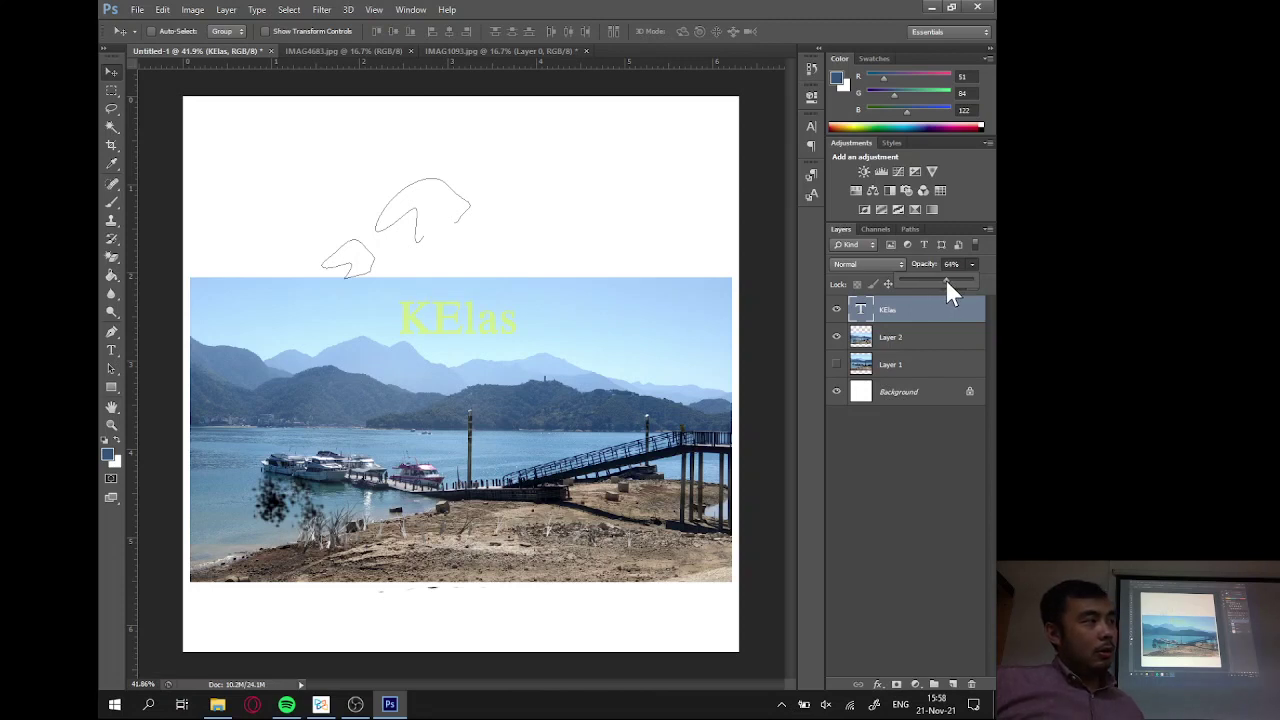
{"action": "mouse_move", "coordinate": [928, 280]}
{"action": "left_mouse_down"}
{"action": "mouse_move", "coordinate": [908, 277]}
{"action": "mouse_move", "coordinate": [973, 284]}
{"action": "mouse_move", "coordinate": [925, 282]}
{"action": "left_mouse_up"}
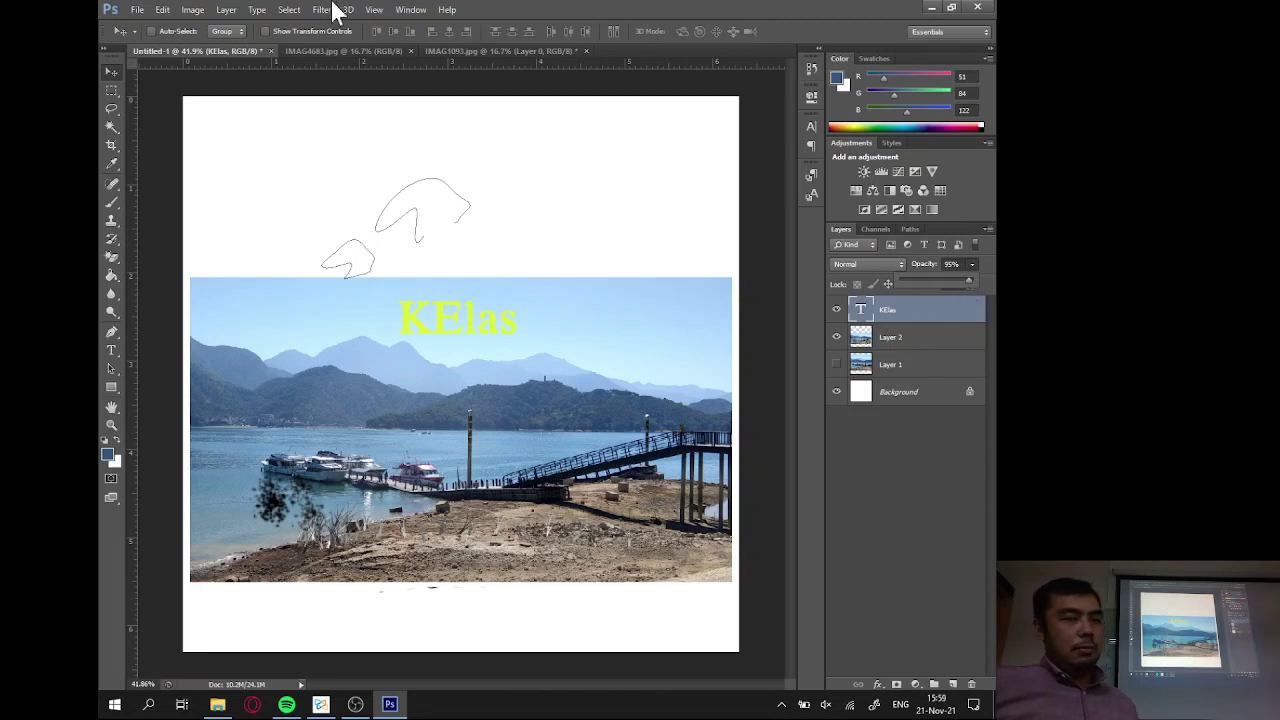
Copy a rectangular selection covering most of the IMAG1093.jpg photo and paste it into the Untitled-1 document.
{"action": "left_click", "coordinate": [491, 51]}
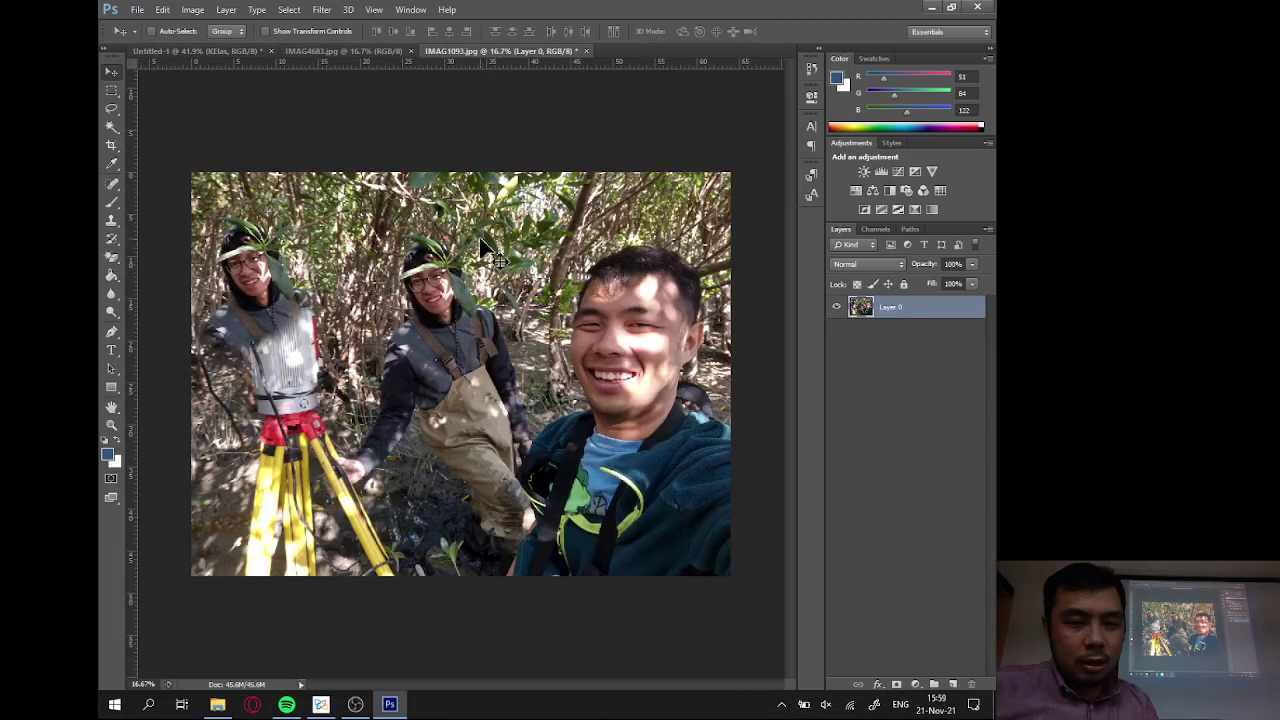
{"action": "left_click", "coordinate": [111, 90]}
{"action": "left_click", "coordinate": [170, 82]}
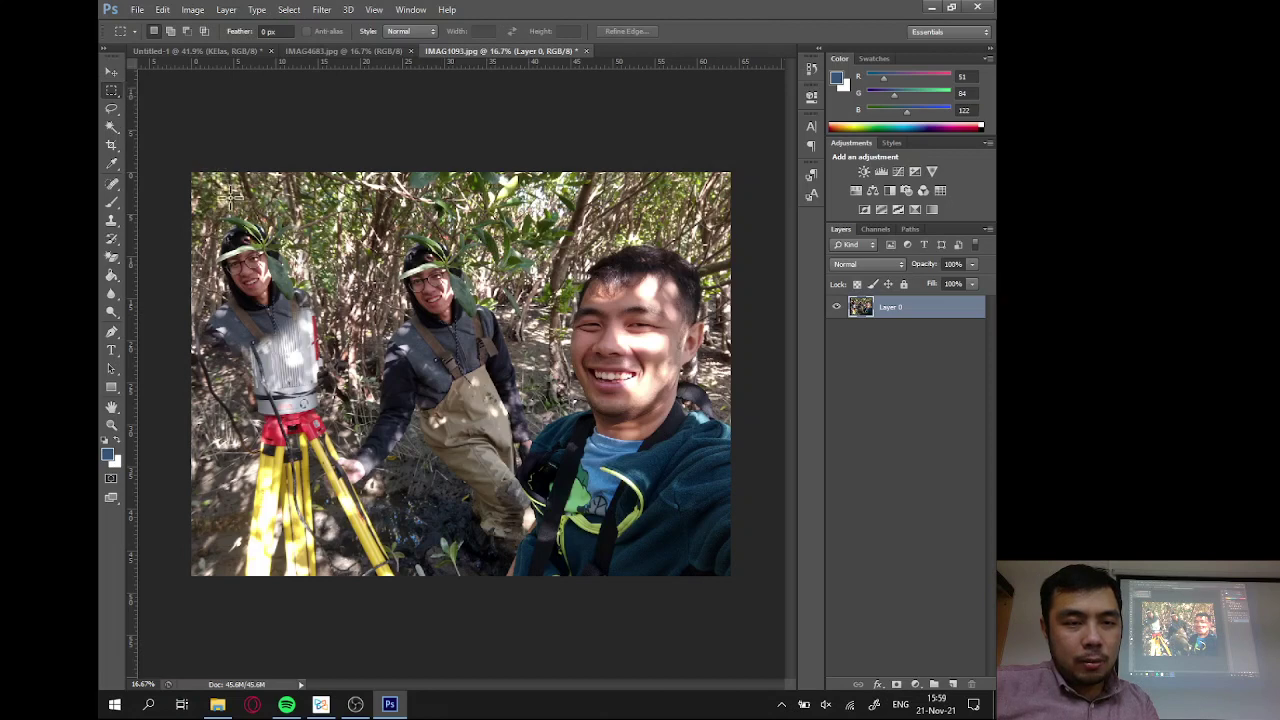
{"action": "left_click_drag", "start_coordinate": [220, 190], "coordinate": [673, 505]}
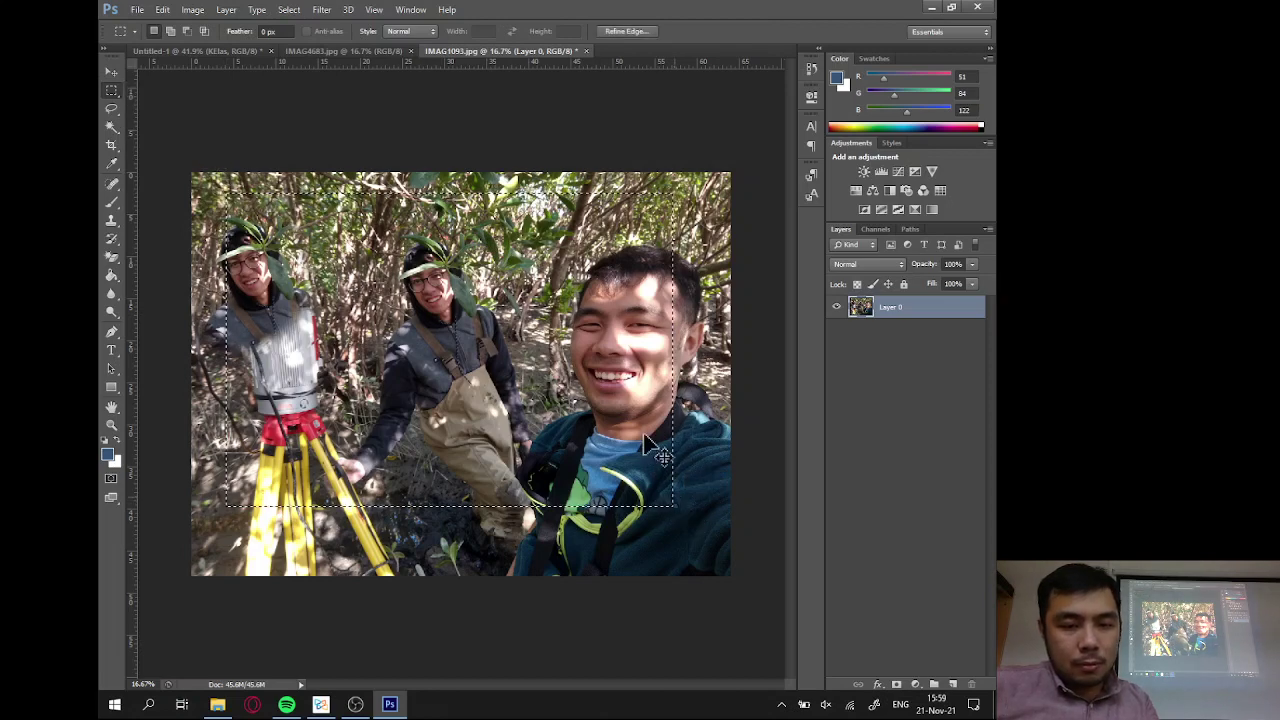
{"action": "key", "text": "ctrl+c"}
{"action": "left_click", "coordinate": [240, 51]}
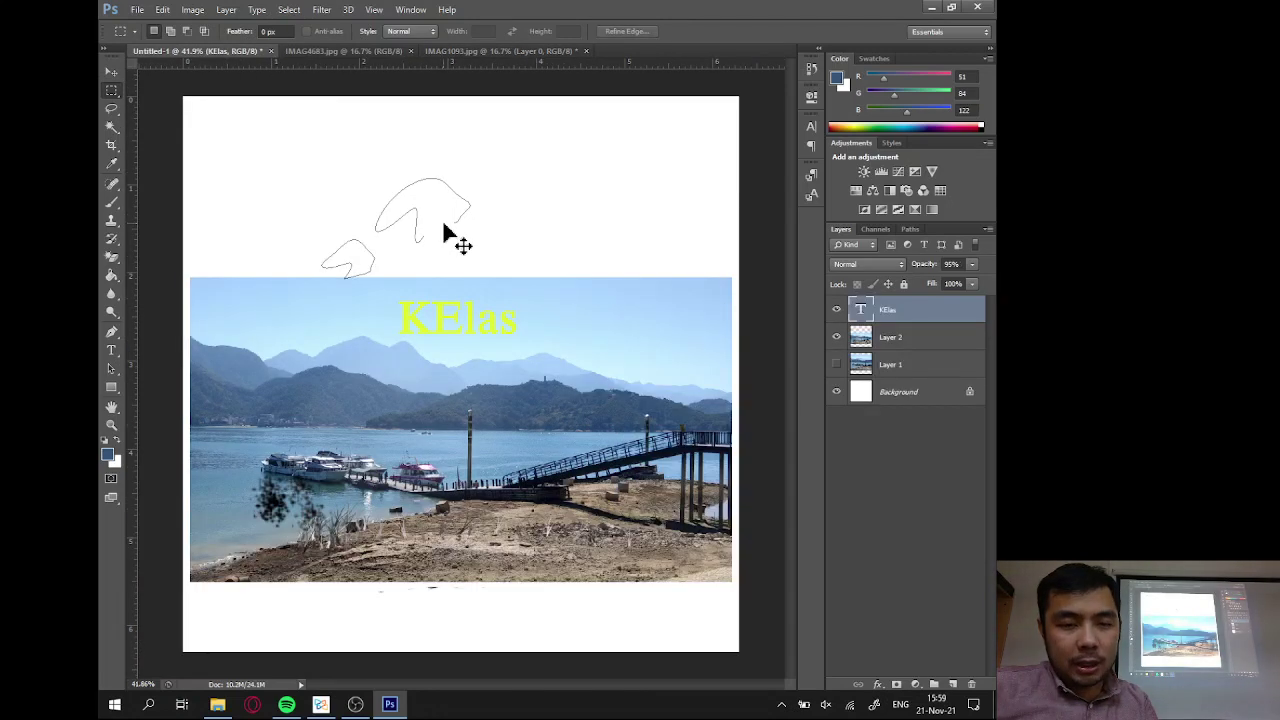
{"action": "key", "text": "ctrl+v"}
{"action": "key", "text": "ctrl+t"}
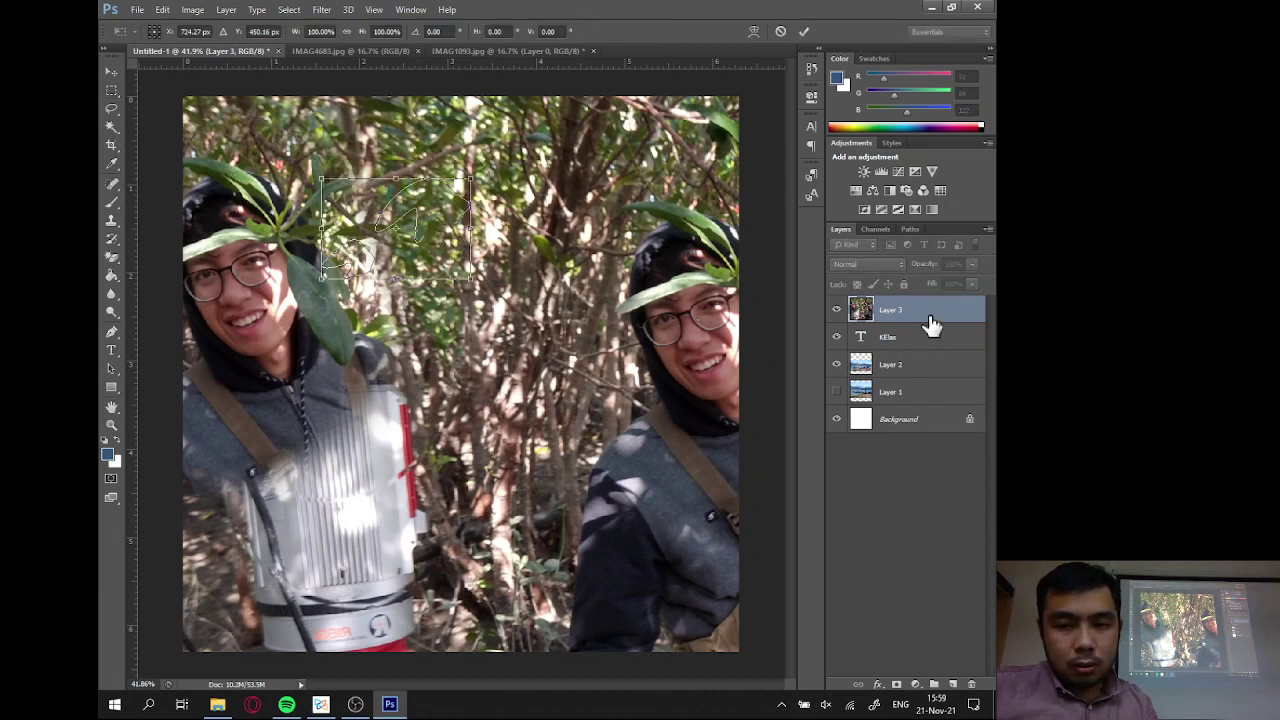
{"action": "left_click", "coordinate": [780, 31]}
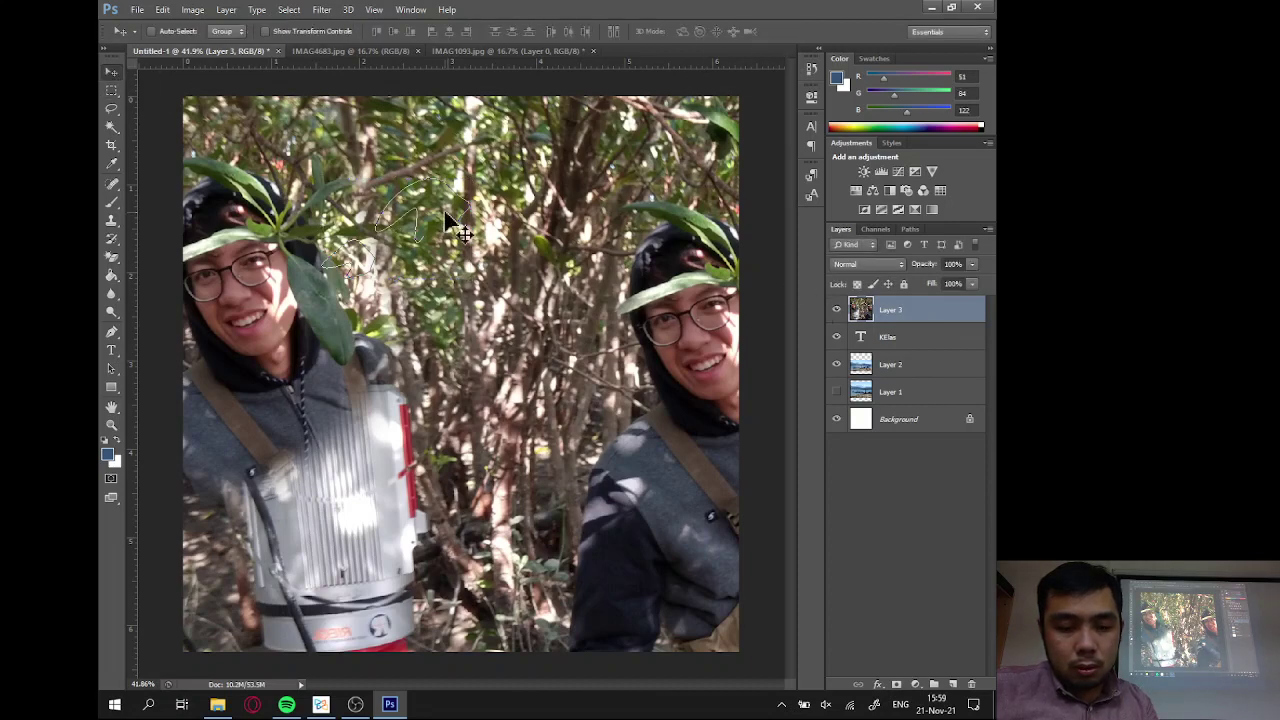
{"action": "key", "text": "ctrl+t"}
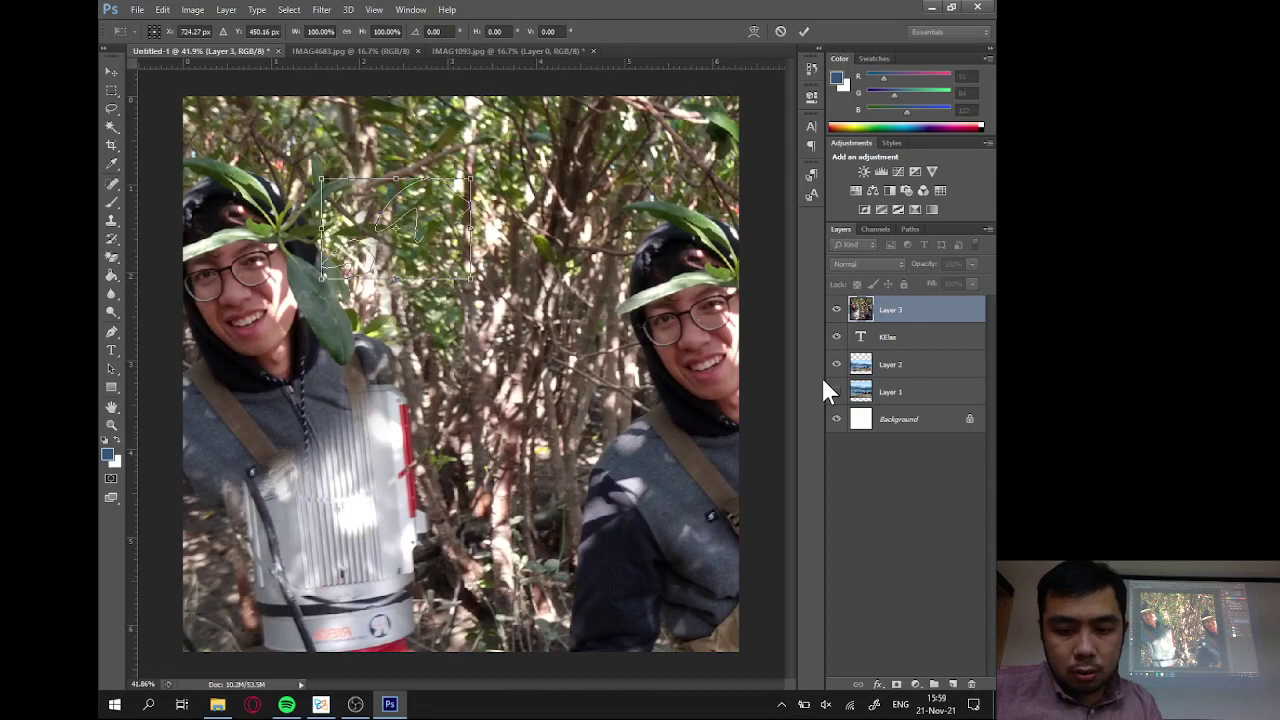
{"action": "left_click", "coordinate": [836, 391]}
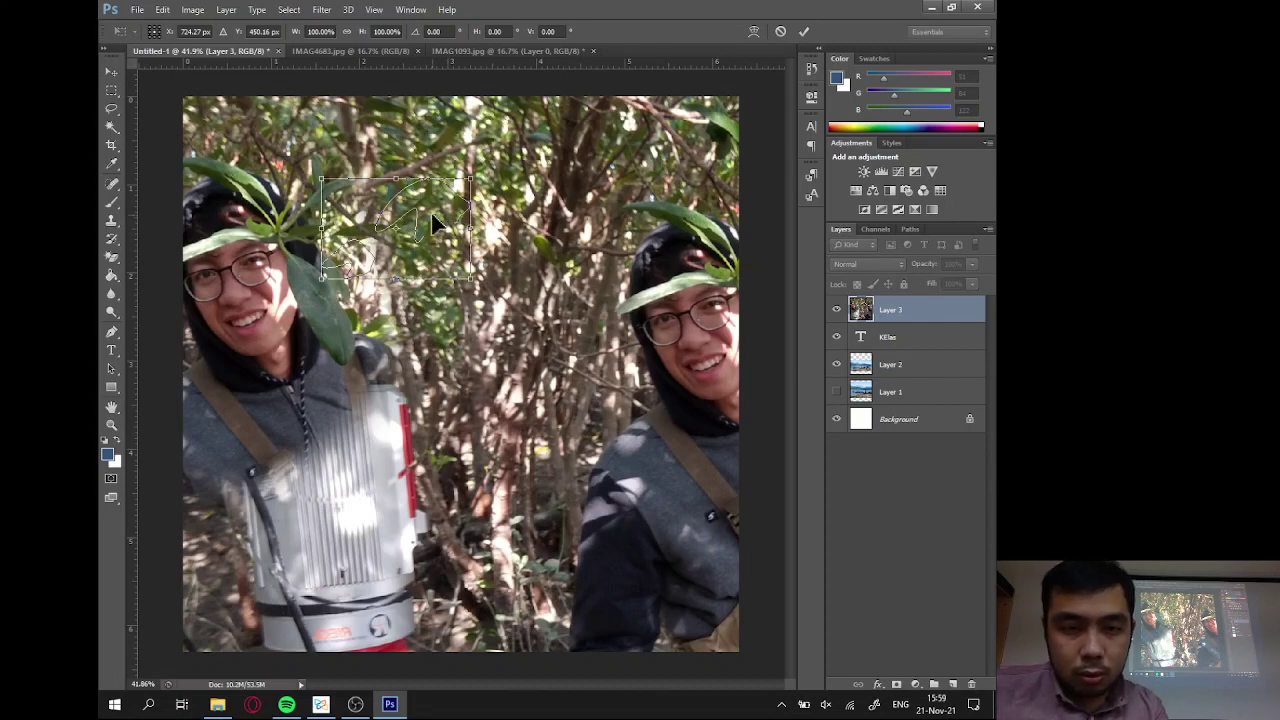
{"action": "left_click_drag", "start_coordinate": [420, 225], "coordinate": [532, 315]}
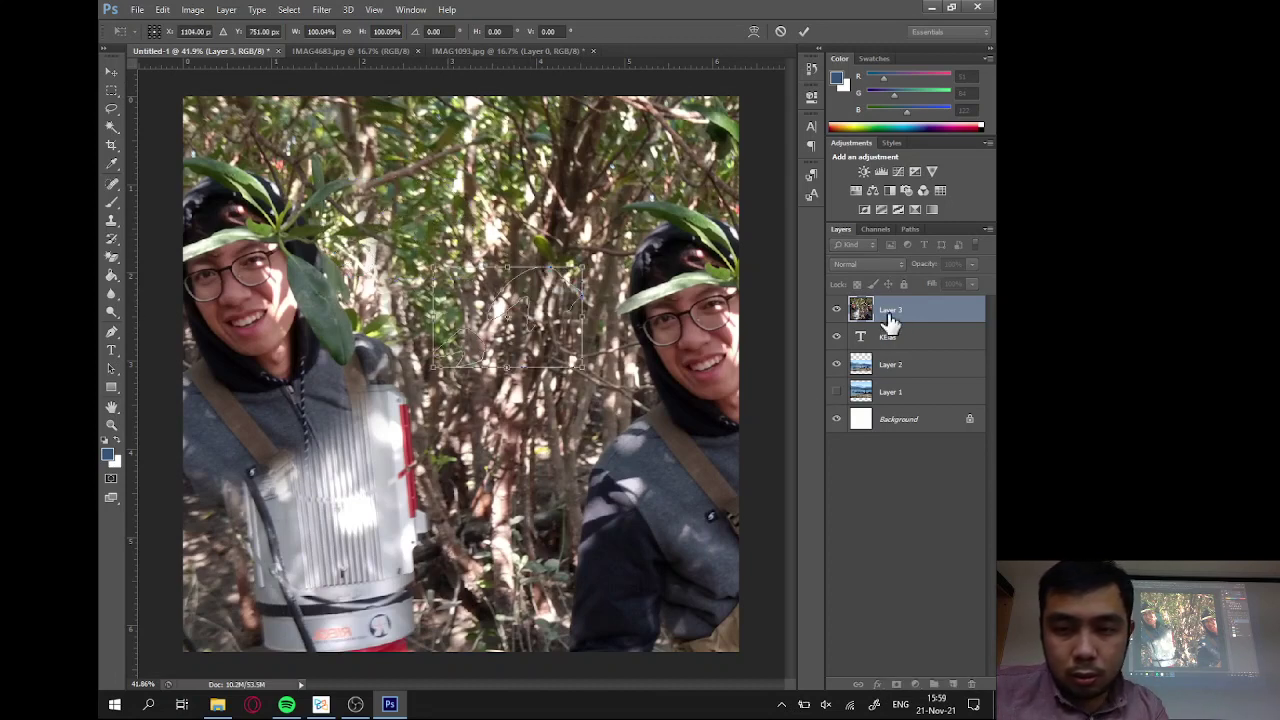
{"action": "key", "text": "Escape"}
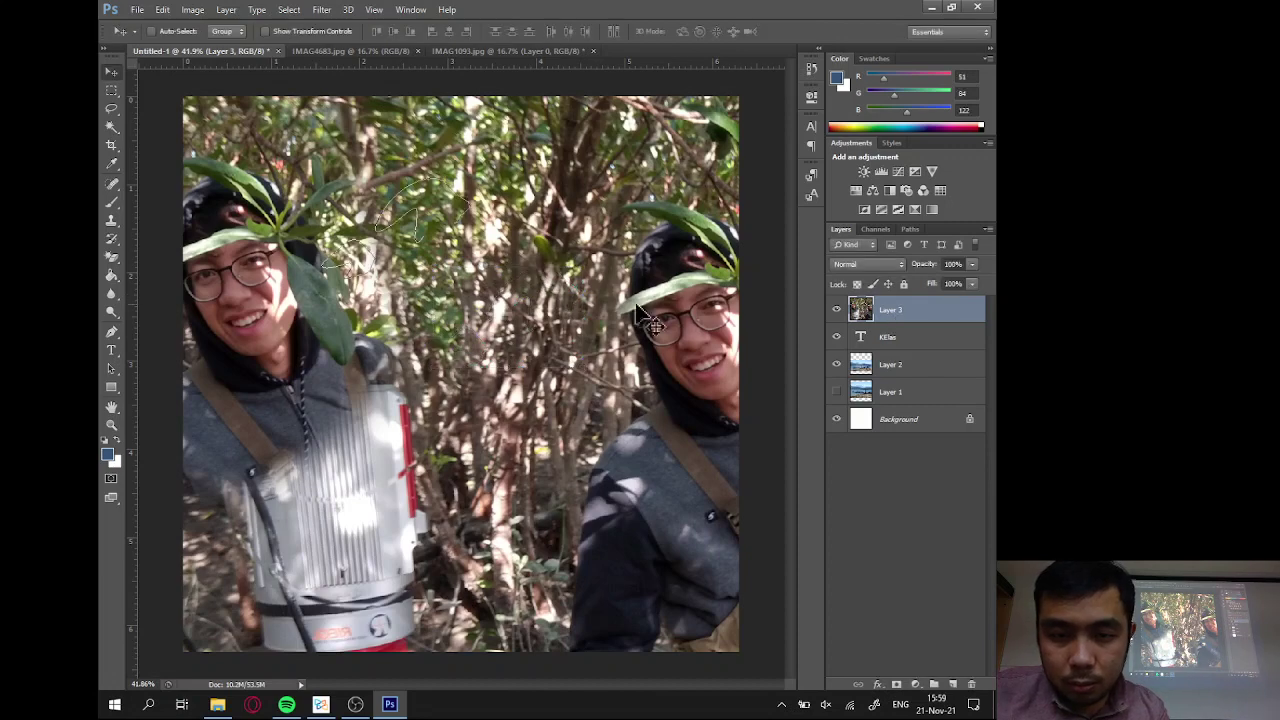
Delete the Work Path from the Untitled-1 document.
{"action": "left_click", "coordinate": [910, 229]}
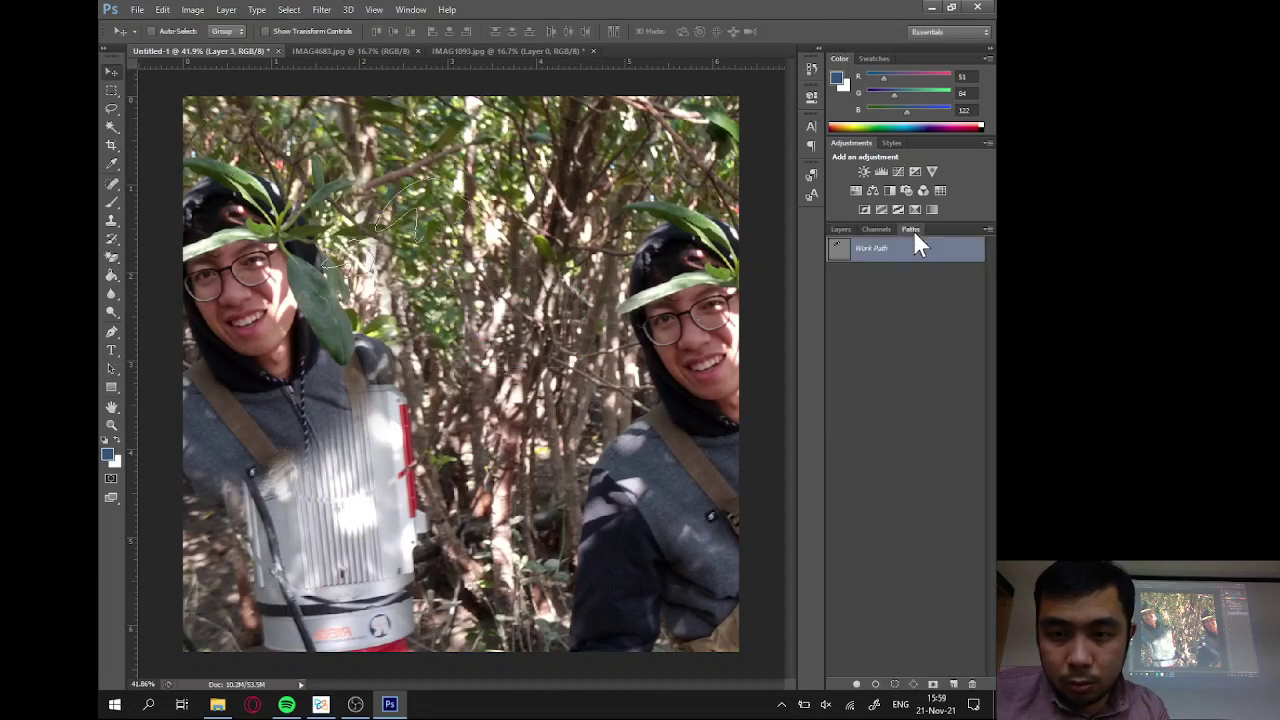
{"action": "left_click_drag", "start_coordinate": [890, 250], "coordinate": [977, 681]}
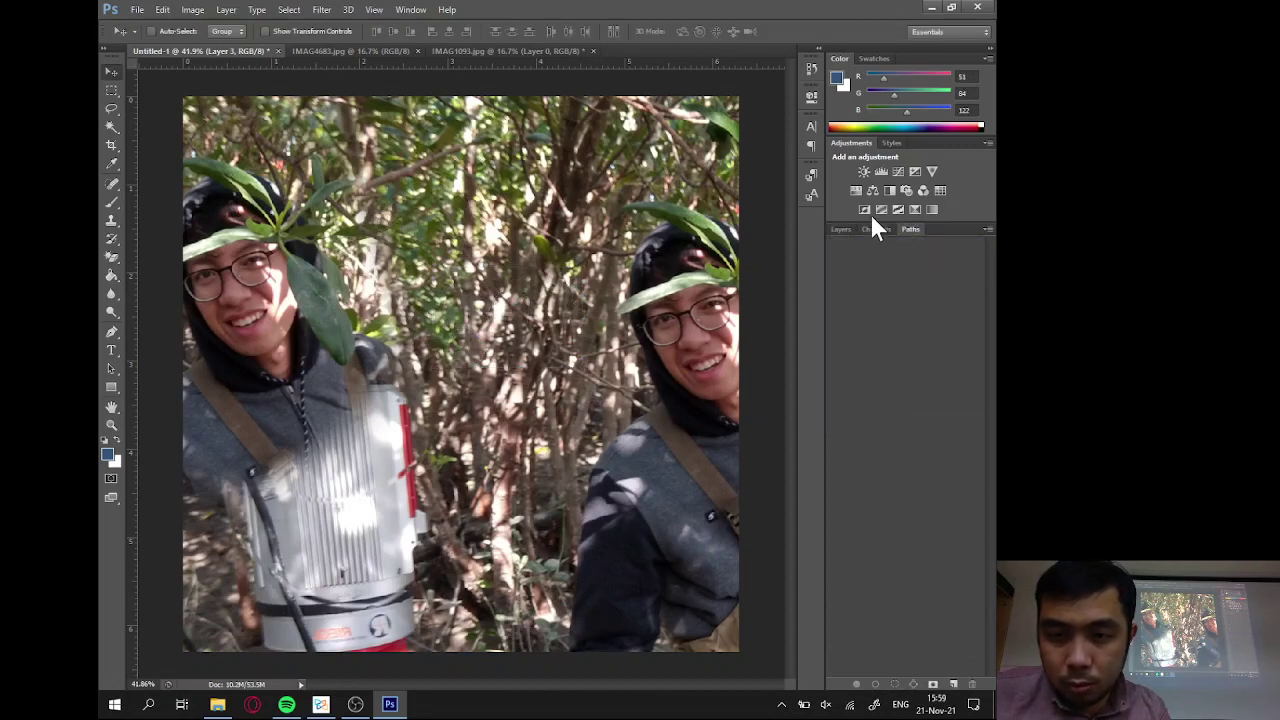
Scale the pasted photo on Layer 3 to about 41.5% width and 38.1% height and place it over the lake photo.
{"action": "left_click", "coordinate": [848, 229]}
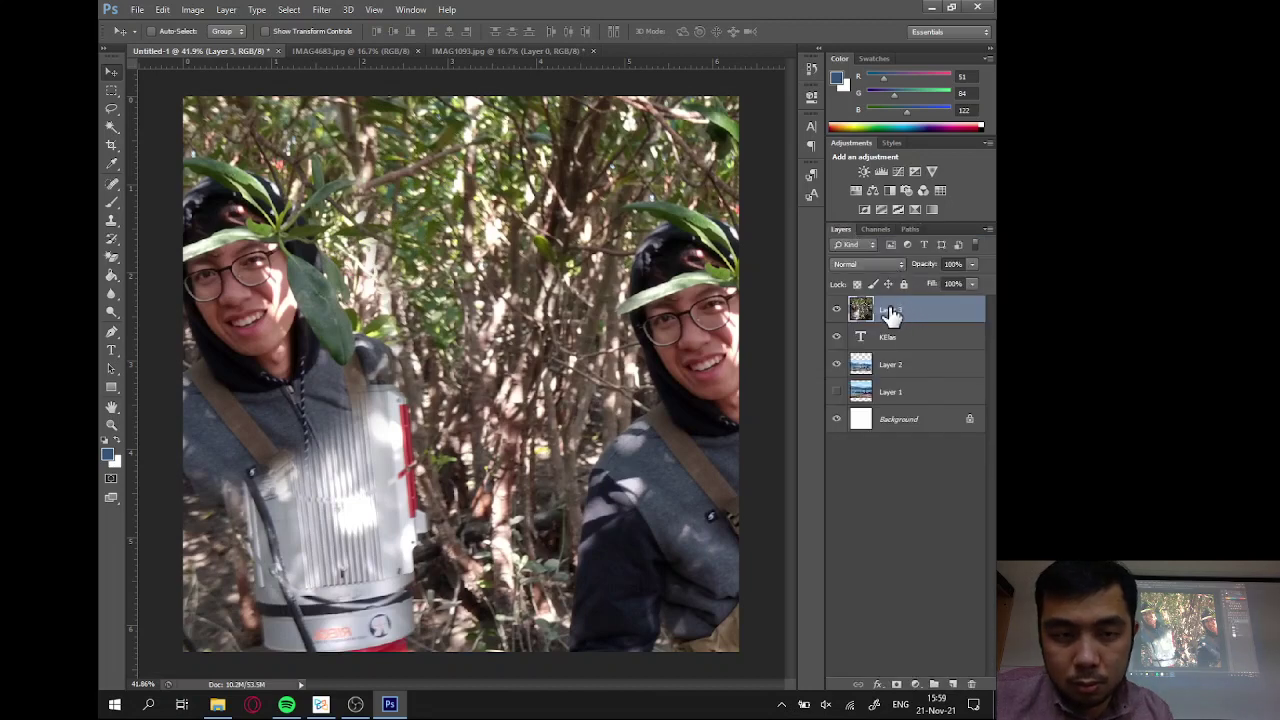
{"action": "key", "text": "ctrl+t"}
{"action": "scroll", "coordinate": [365, 240], "scroll_direction": "down", "scroll_amount": 1}
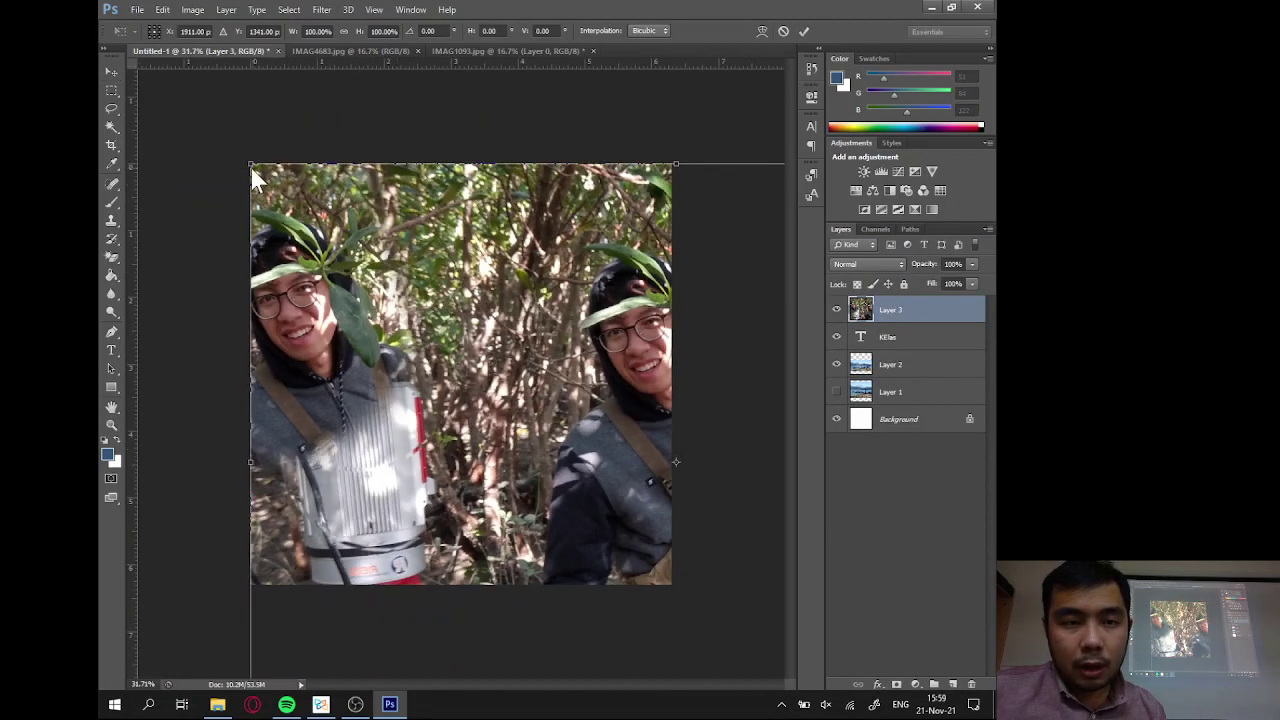
{"action": "left_click_drag", "start_coordinate": [246, 158], "coordinate": [300, 272]}
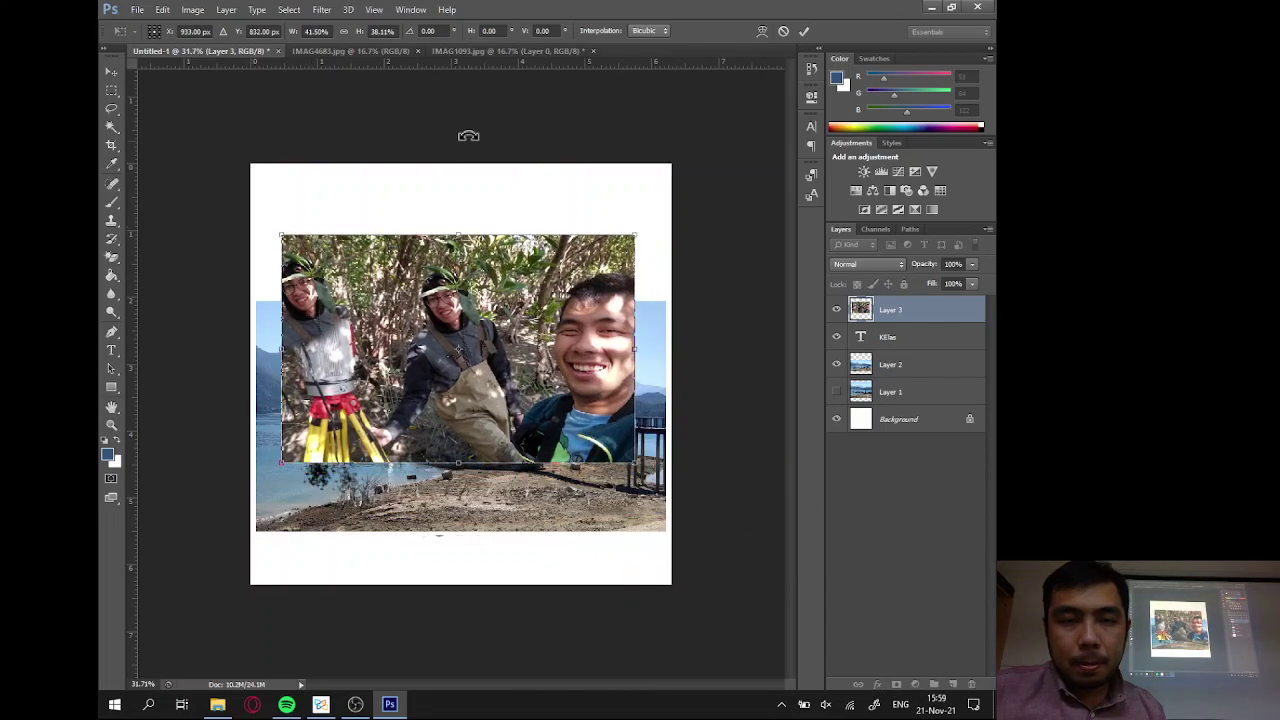
{"action": "left_click", "coordinate": [804, 30]}
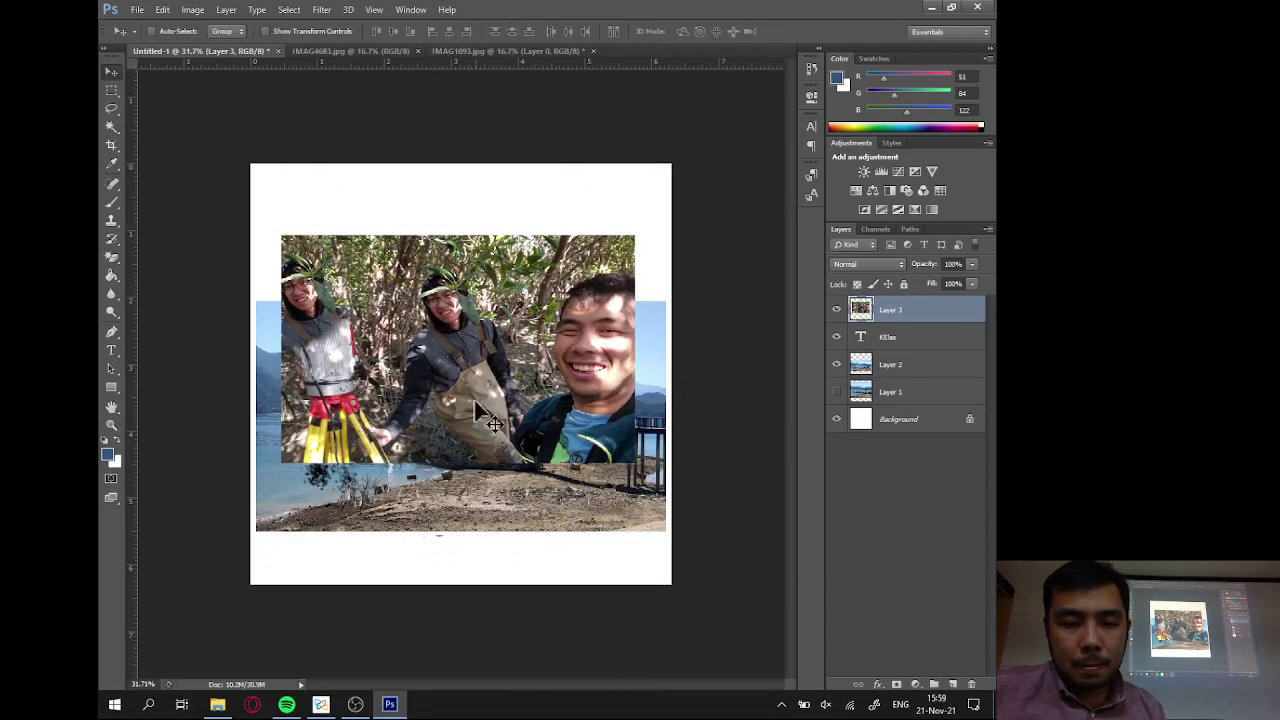
{"action": "scroll", "coordinate": [445, 440], "scroll_direction": "up", "scroll_amount": 3}
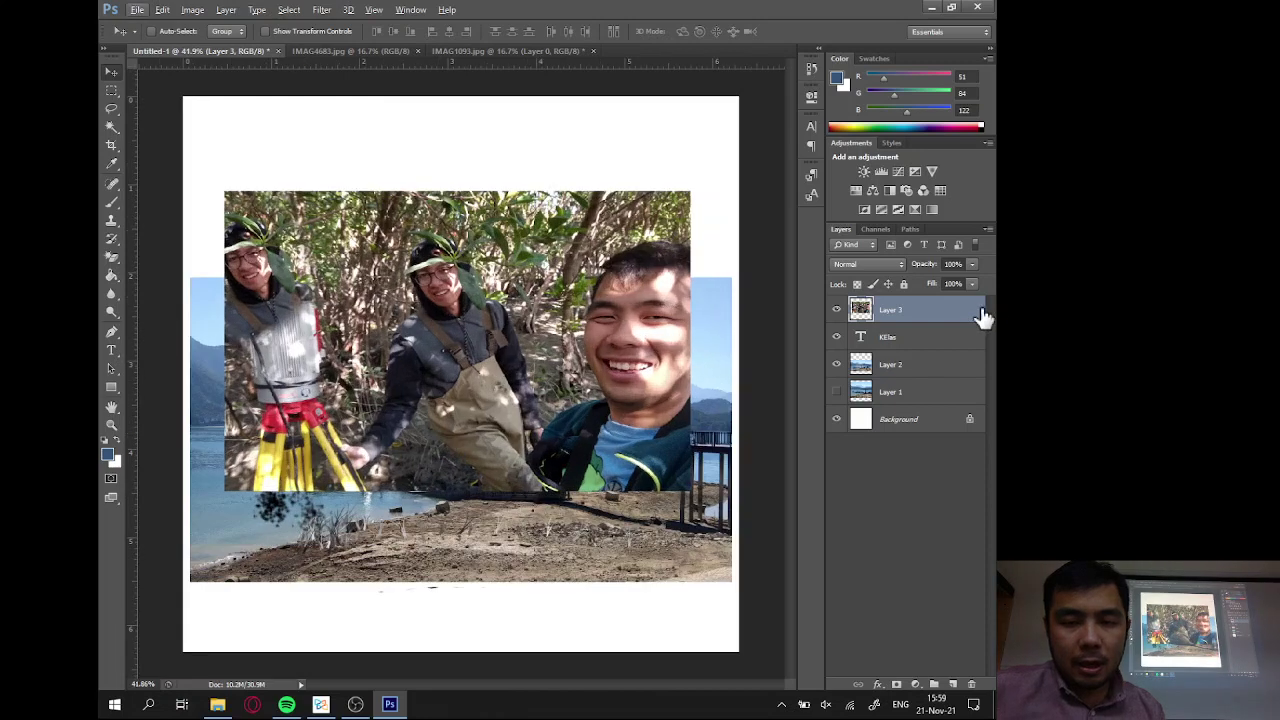
Try an opacity of 39% on Layer 3, and set it back to 100%.
{"action": "left_click", "coordinate": [971, 264]}
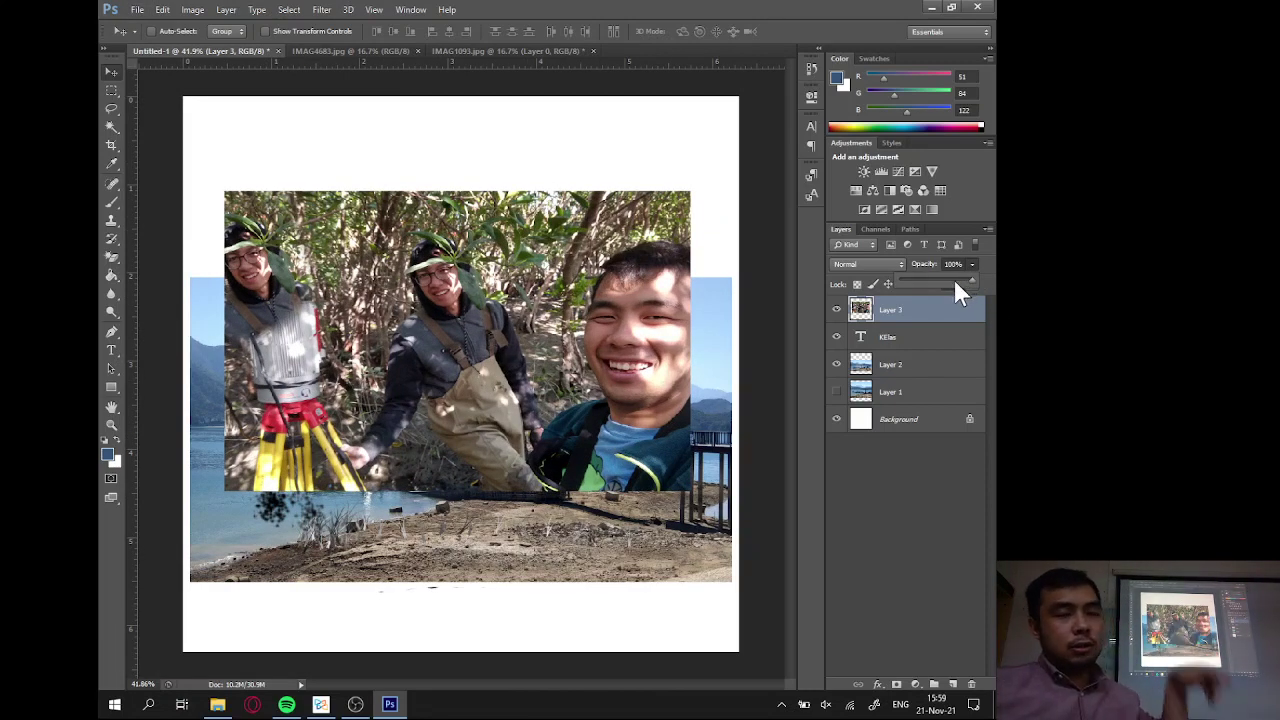
{"action": "left_click", "coordinate": [929, 279]}
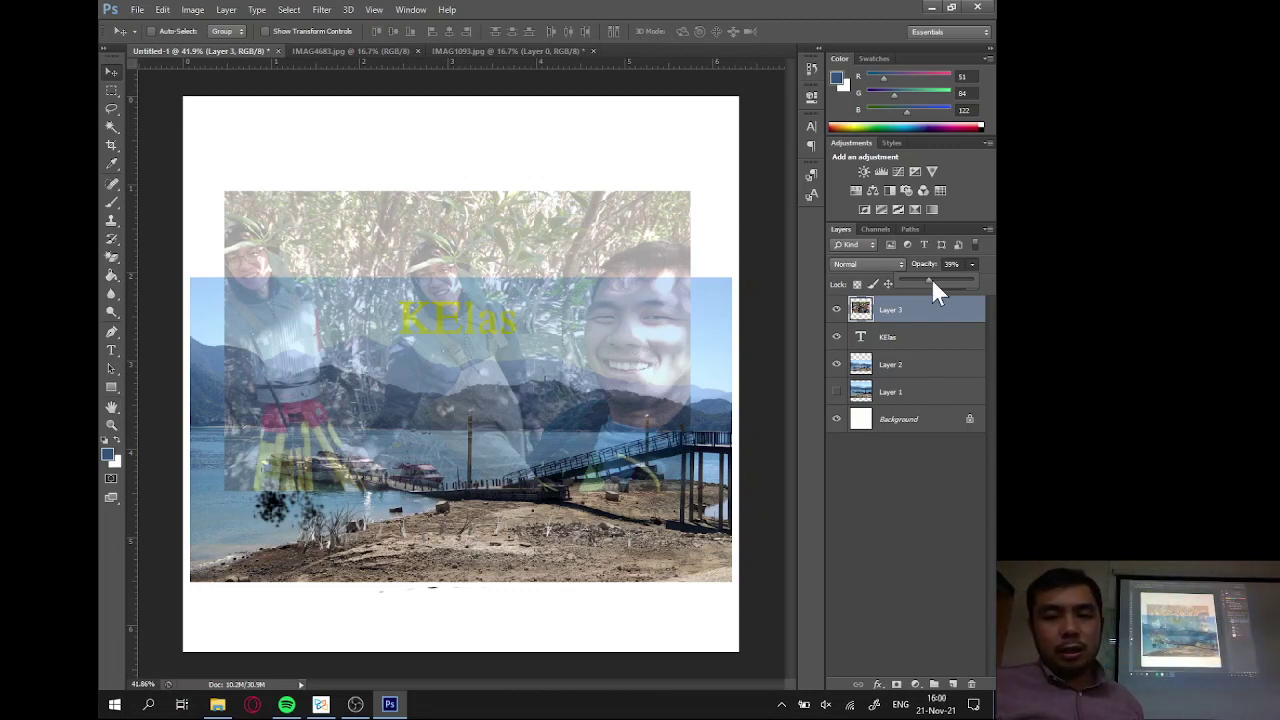
{"action": "left_click_drag", "start_coordinate": [997, 282], "coordinate": [968, 279]}
Try the Multiply and Lighten blend modes on Layer 3, and set it to Darker Color.
{"action": "left_click", "coordinate": [890, 266]}
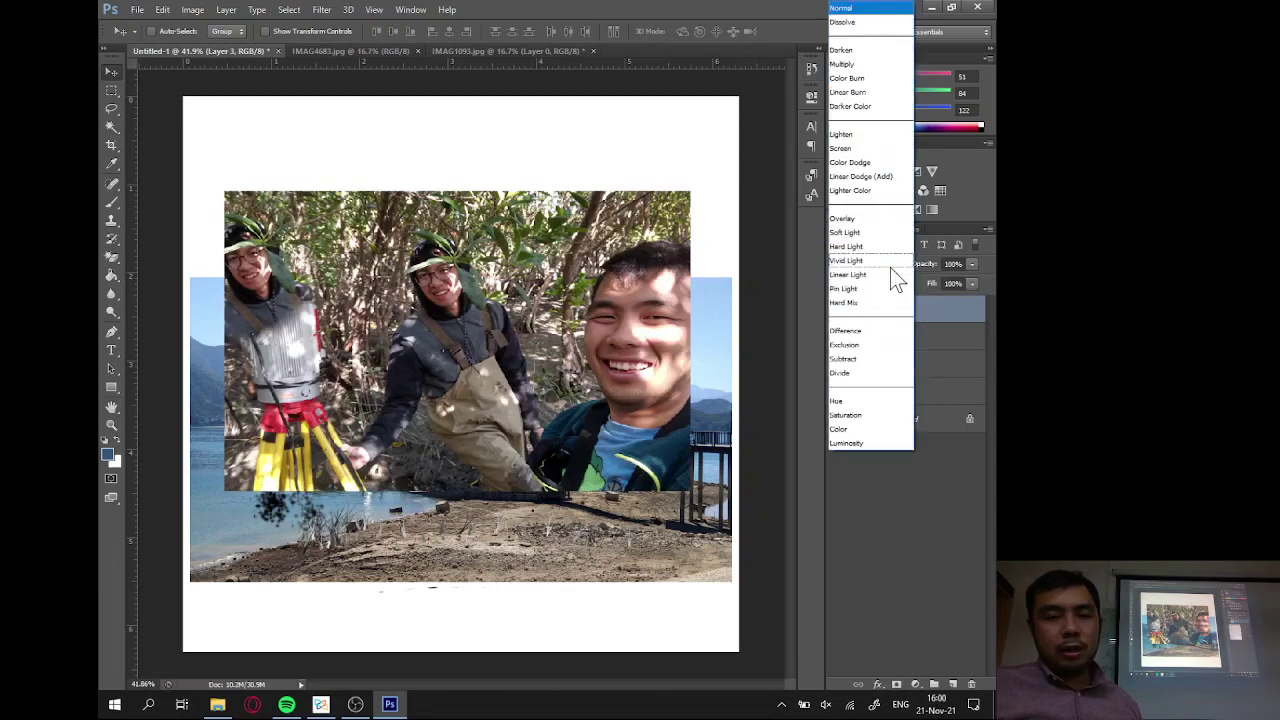
{"action": "left_click", "coordinate": [858, 66]}
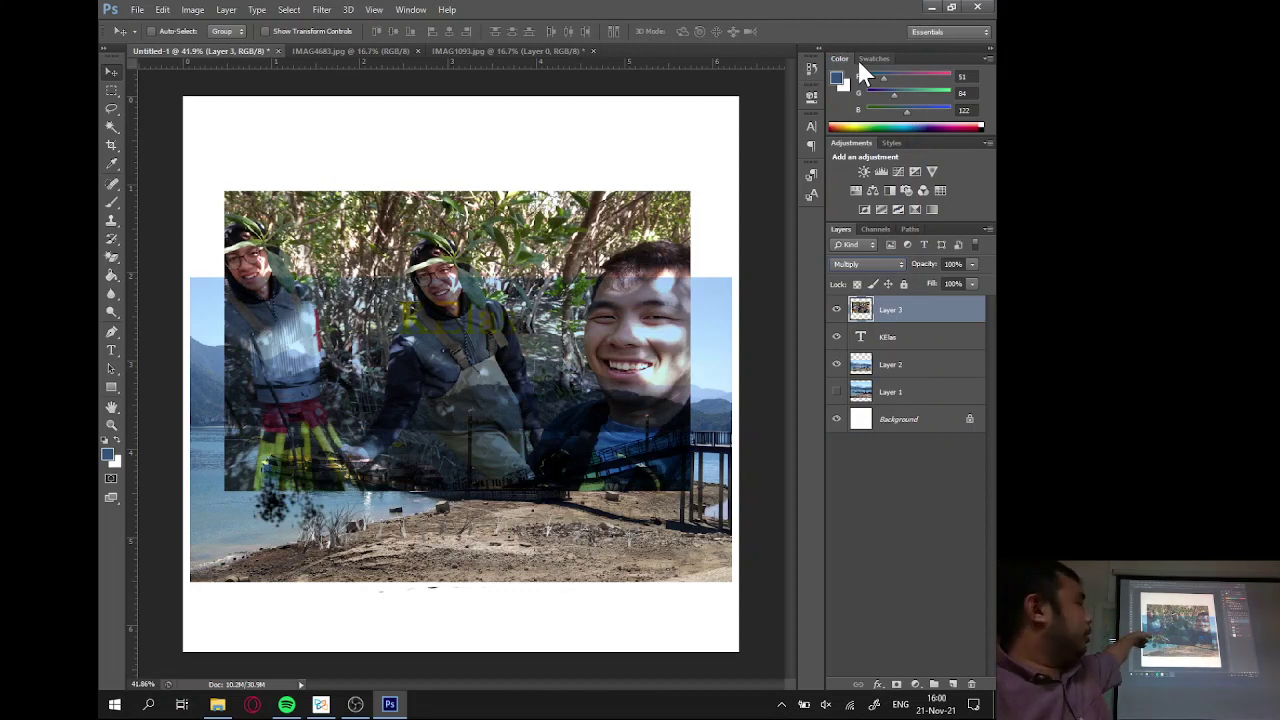
{"action": "left_click", "coordinate": [884, 265]}
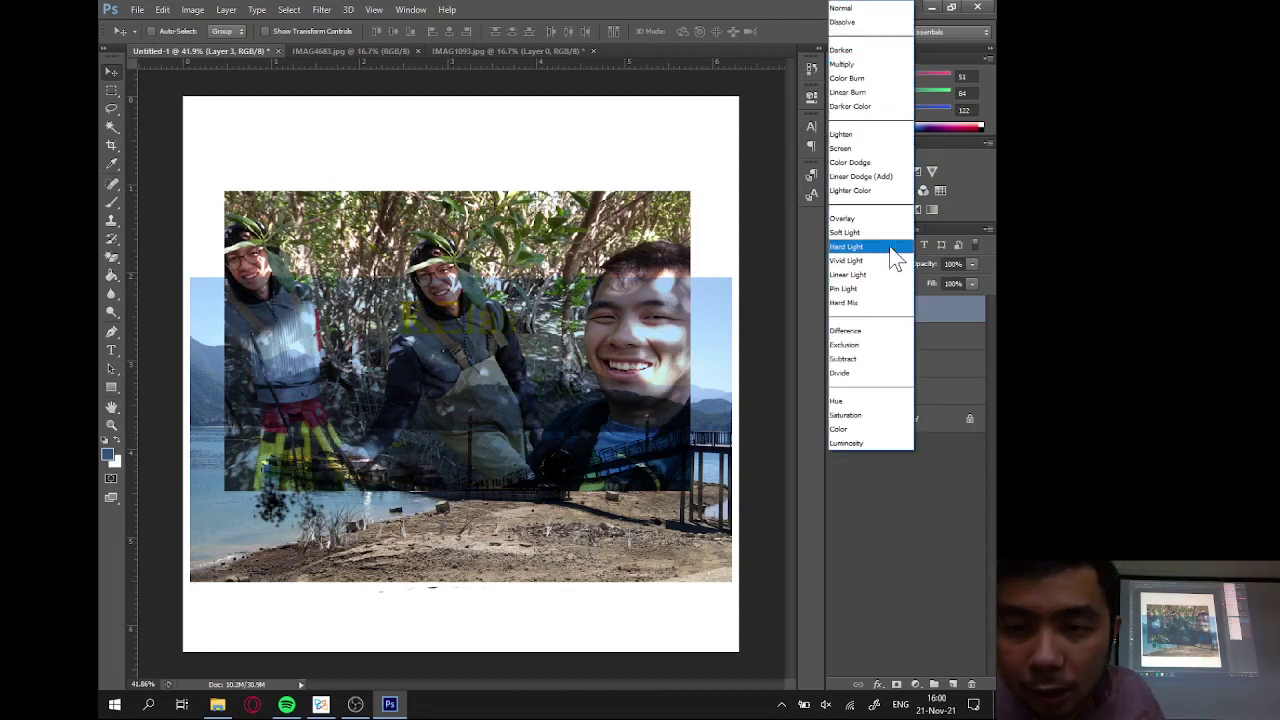
{"action": "left_click", "coordinate": [876, 136]}
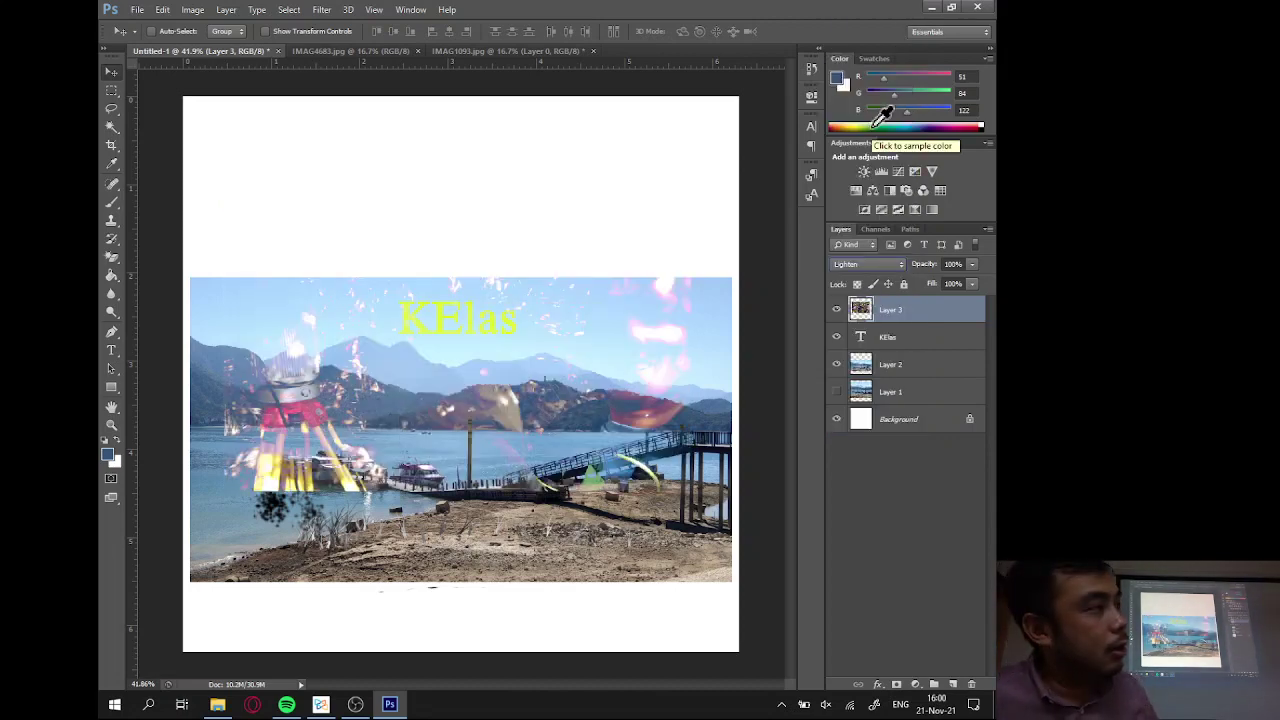
{"action": "left_click", "coordinate": [868, 264]}
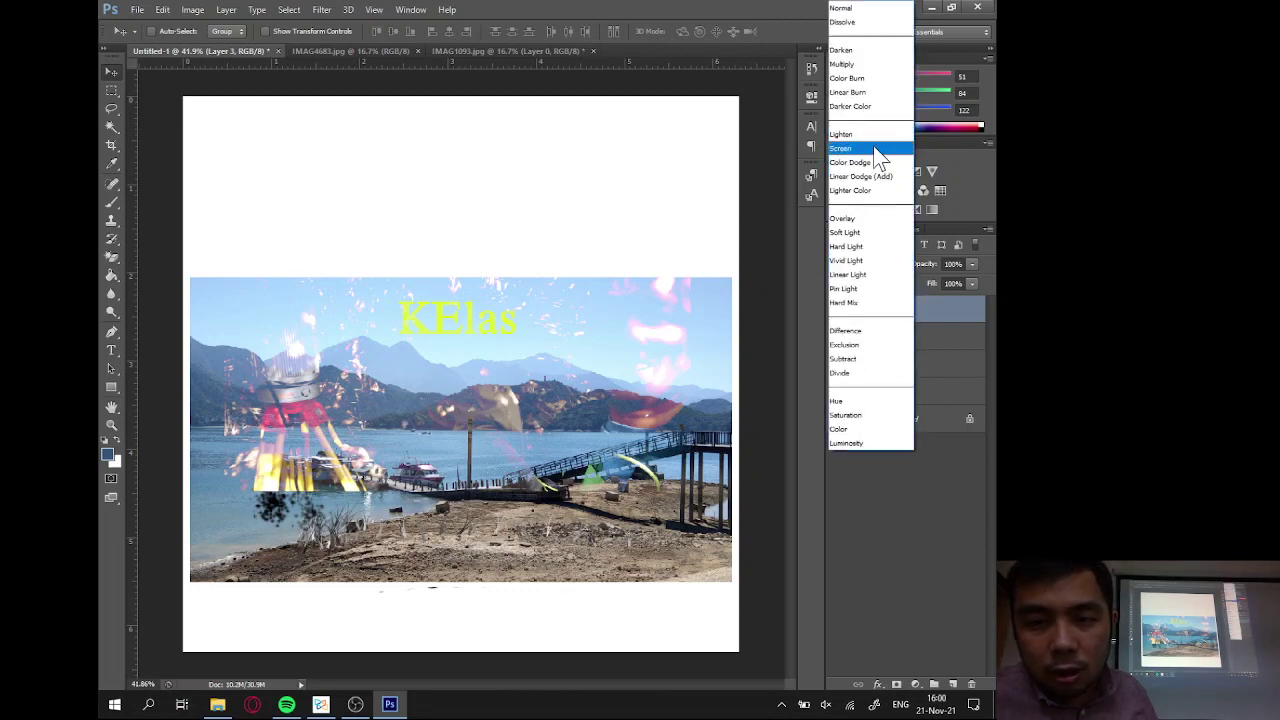
{"action": "left_click", "coordinate": [876, 107]}
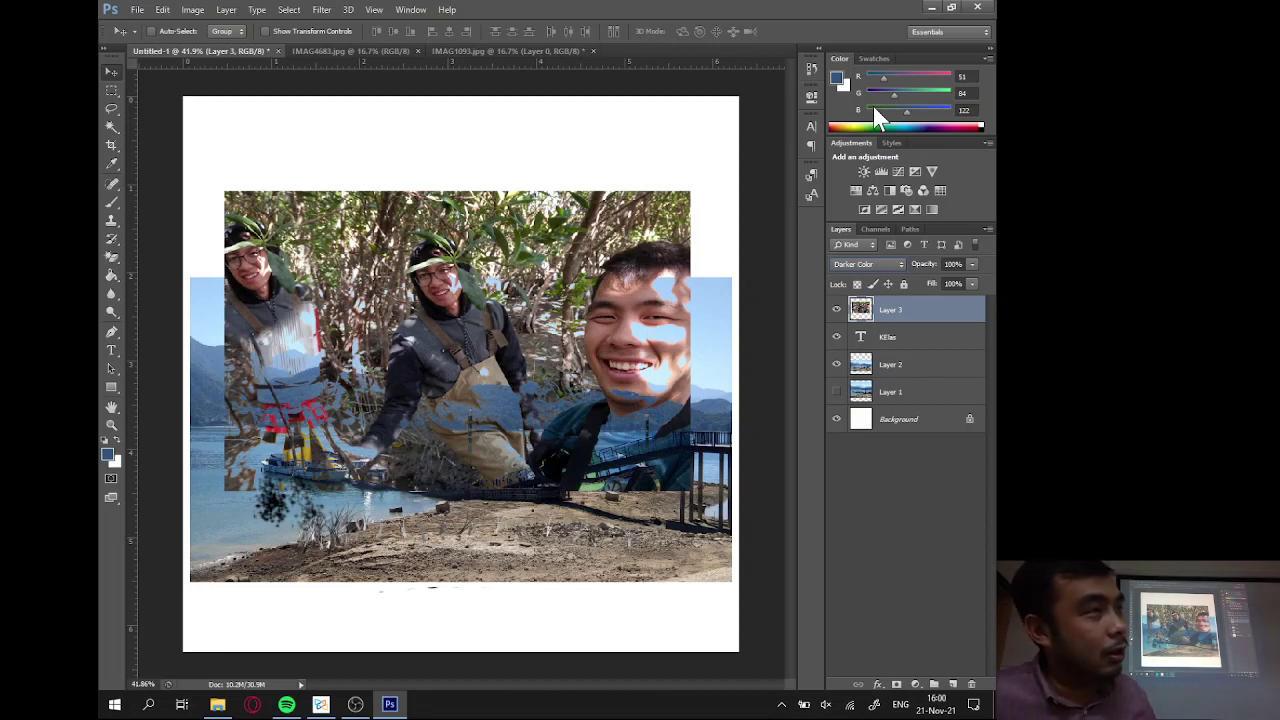
{"action": "left_click", "coordinate": [881, 263]}
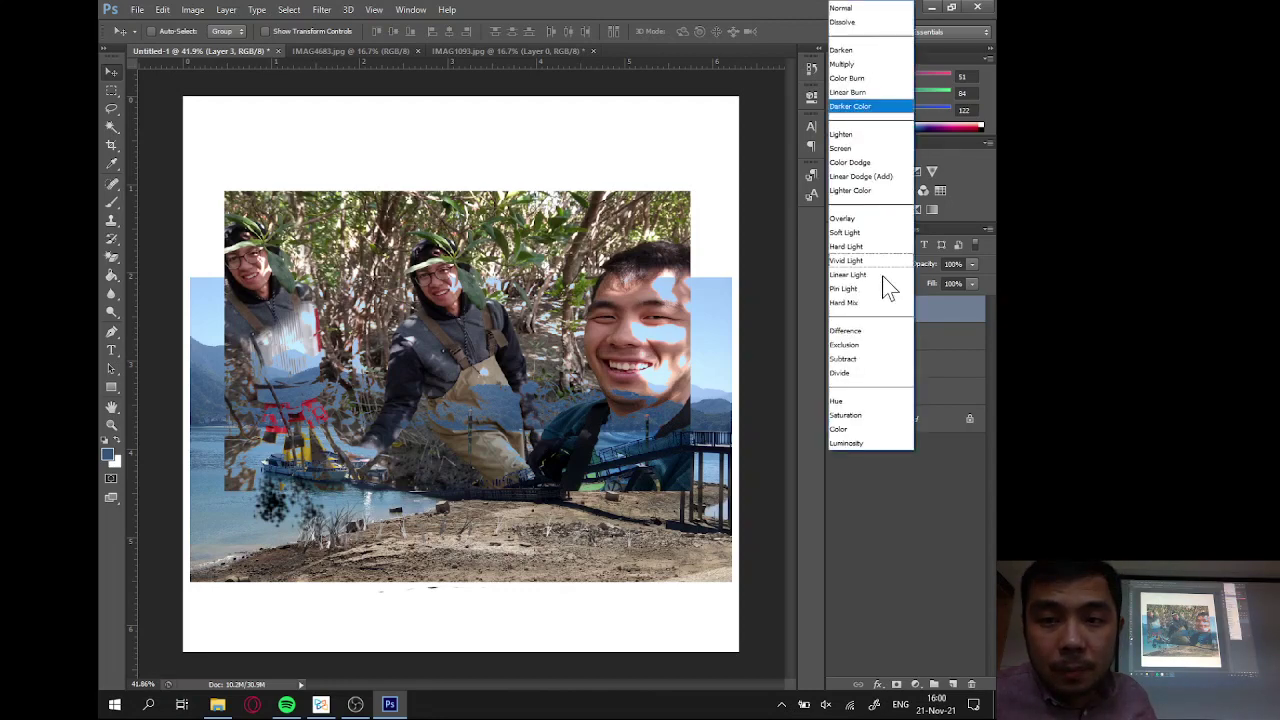
{"action": "left_click", "coordinate": [908, 501]}
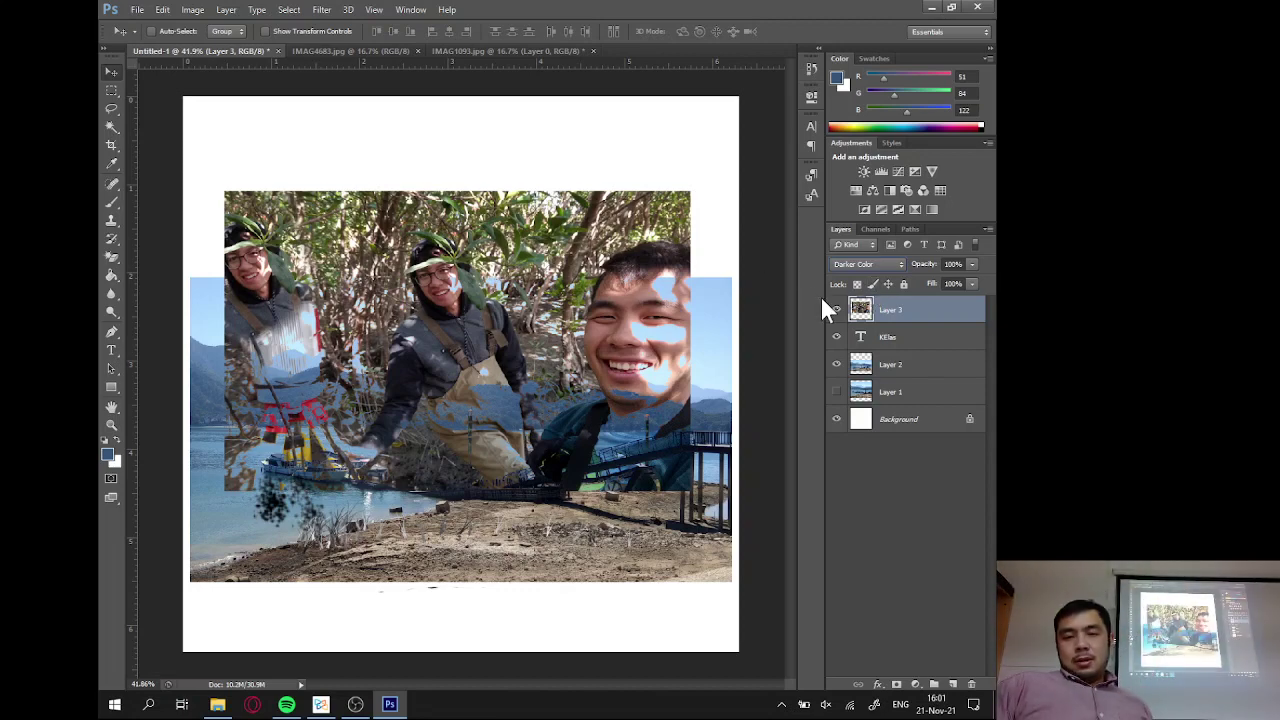
Hide Layer 3 and recolour the KElas text black (000000).
{"action": "left_click", "coordinate": [836, 310]}
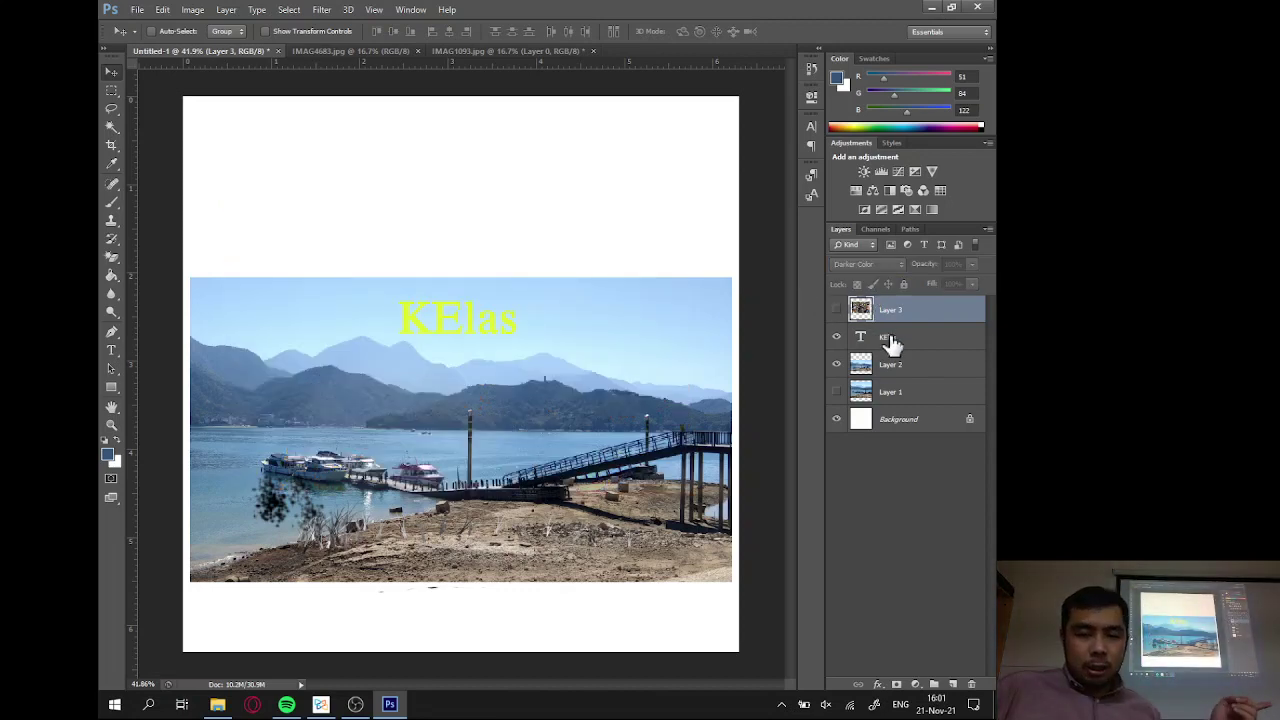
{"action": "left_click", "coordinate": [855, 333]}
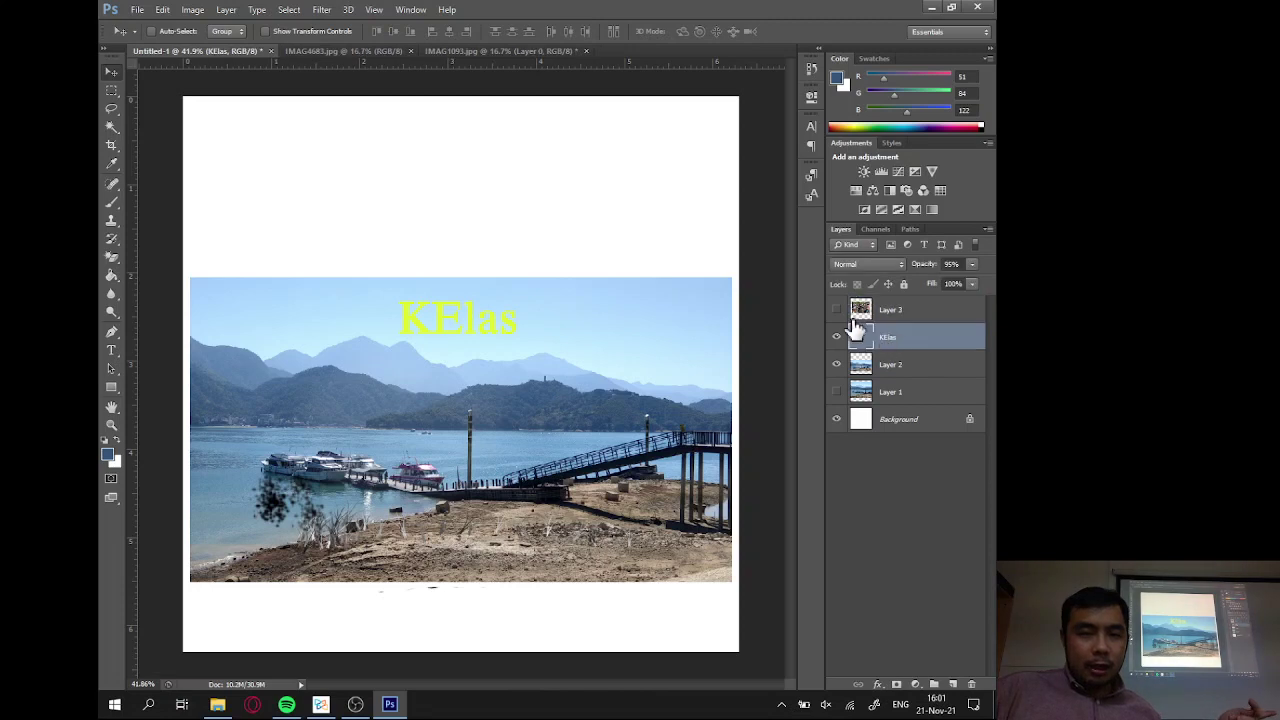
{"action": "left_click", "coordinate": [111, 346]}
{"action": "left_click_drag", "start_coordinate": [404, 316], "coordinate": [513, 316]}
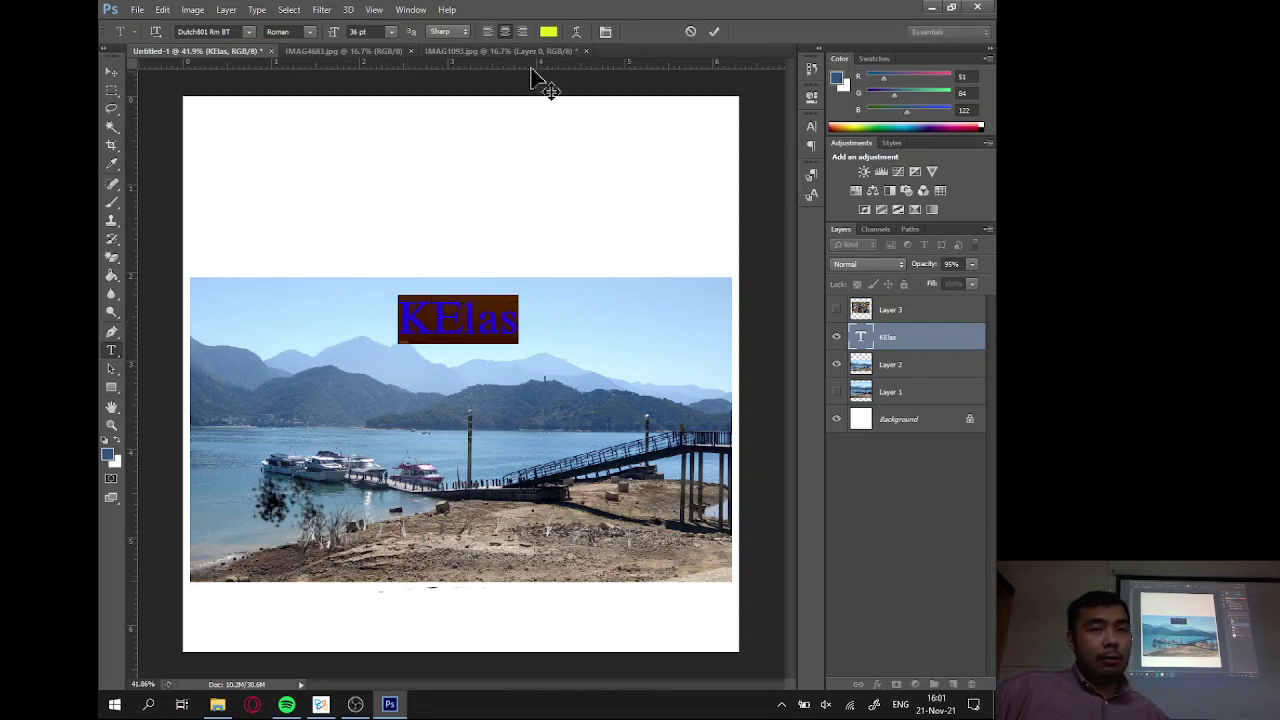
{"action": "left_click", "coordinate": [548, 31]}
{"action": "left_click_drag", "start_coordinate": [380, 451], "coordinate": [234, 608]}
{"action": "left_click", "coordinate": [586, 389]}
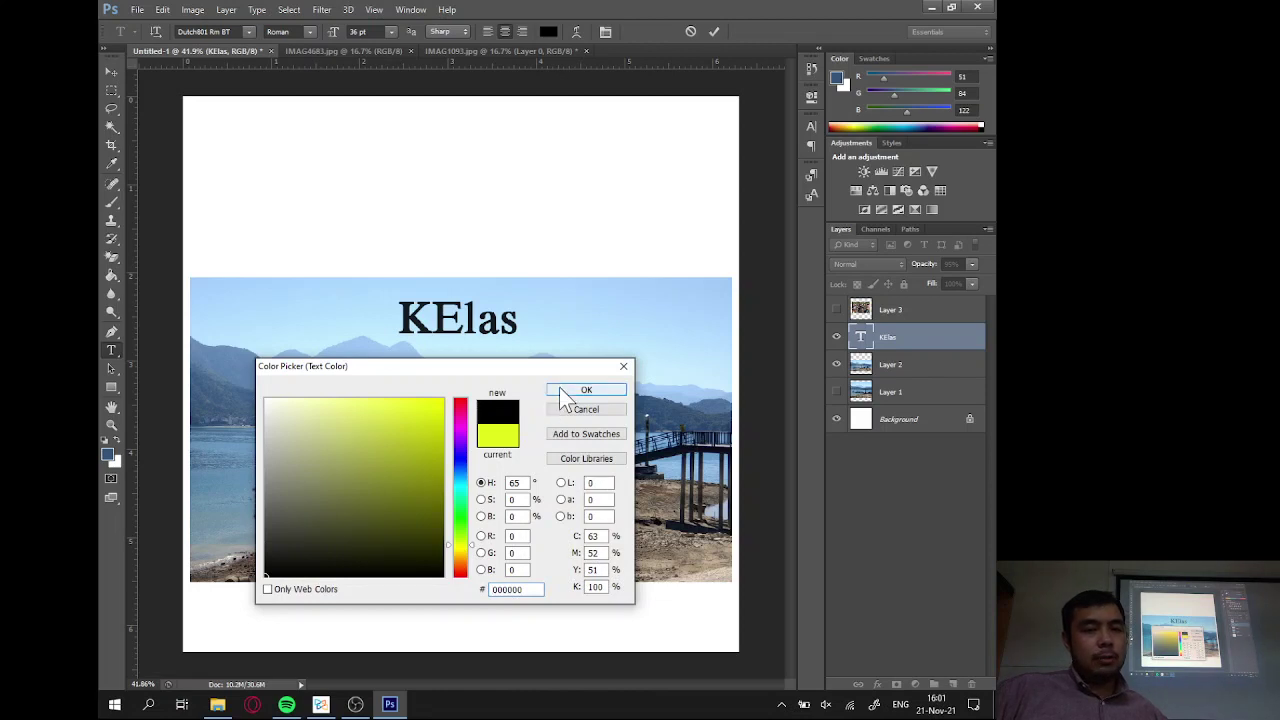
{"action": "left_click", "coordinate": [714, 31]}
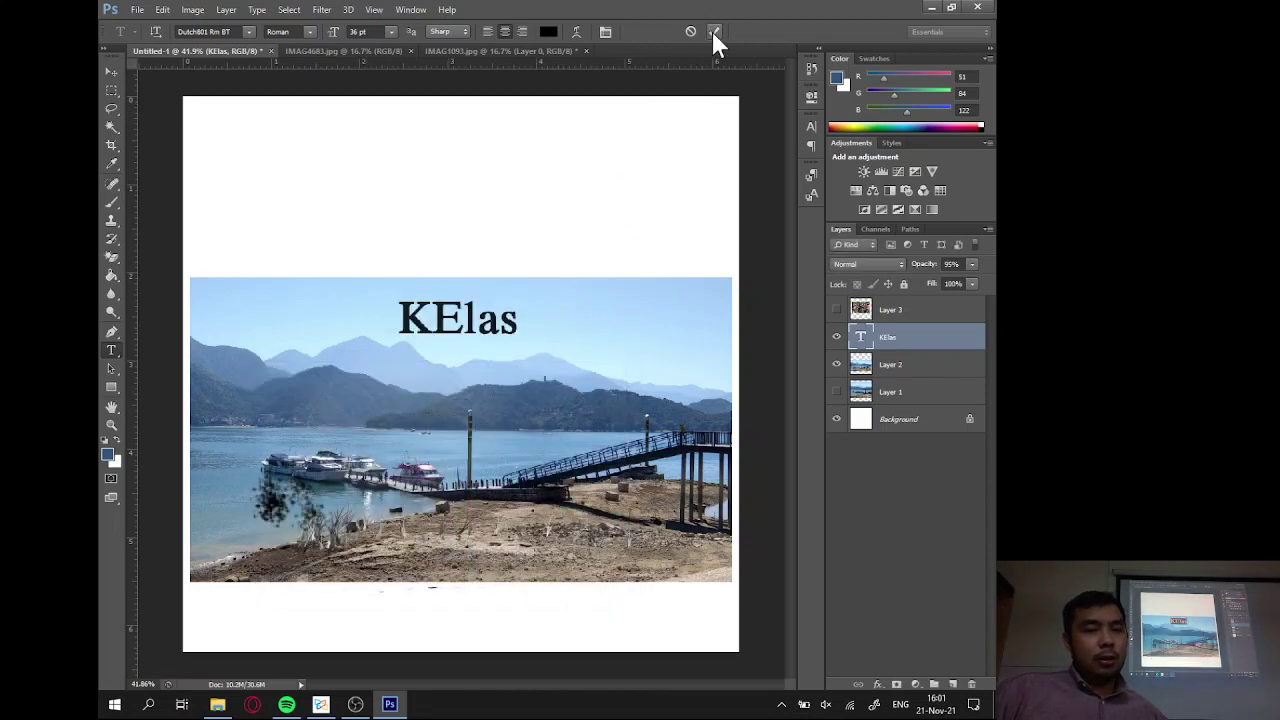
Try the Multiply, Lighten and Color Dodge blend modes on the black KElas text layer, and set it back to Normal.
{"action": "left_click", "coordinate": [892, 264]}
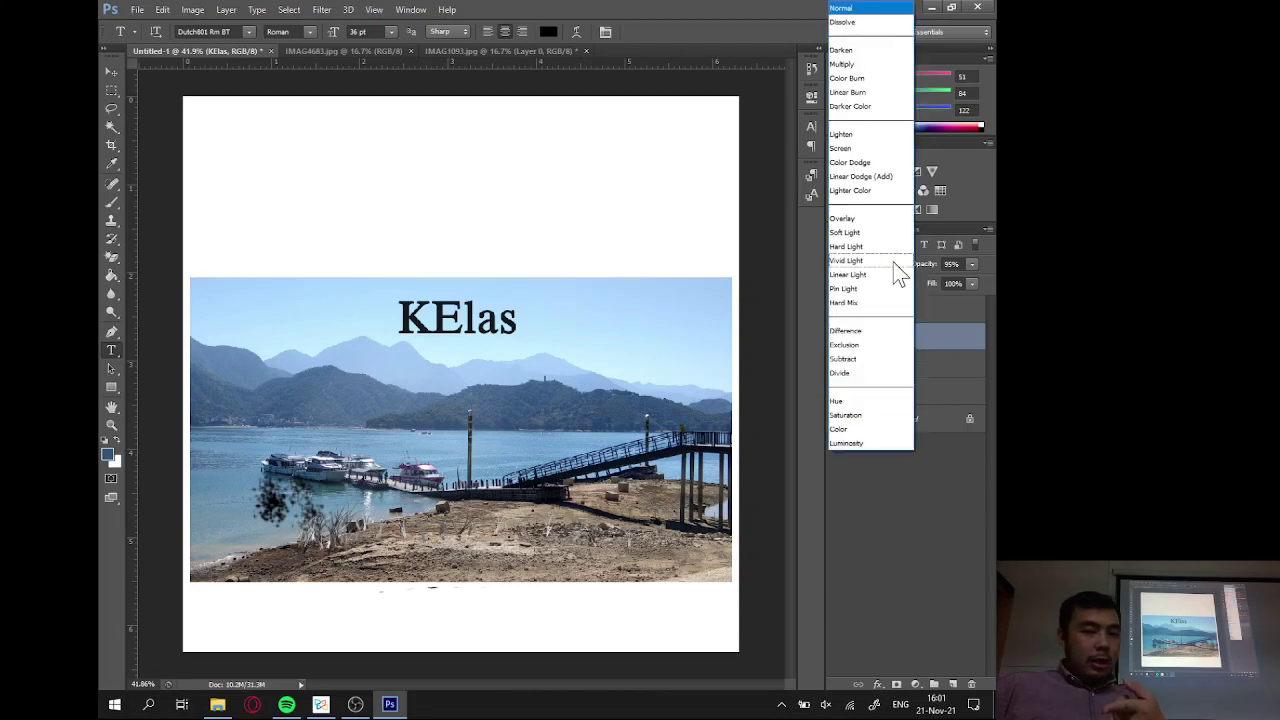
{"action": "left_click", "coordinate": [884, 65]}
{"action": "left_click", "coordinate": [869, 263]}
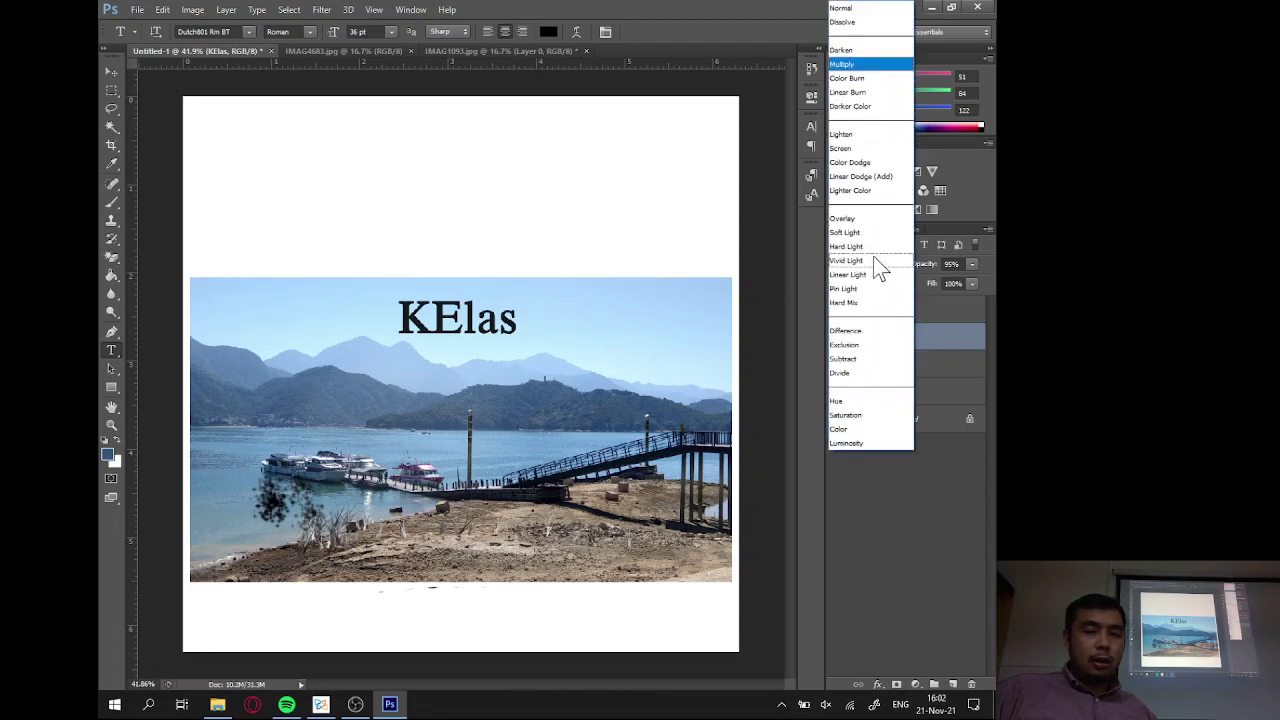
{"action": "left_click", "coordinate": [870, 135]}
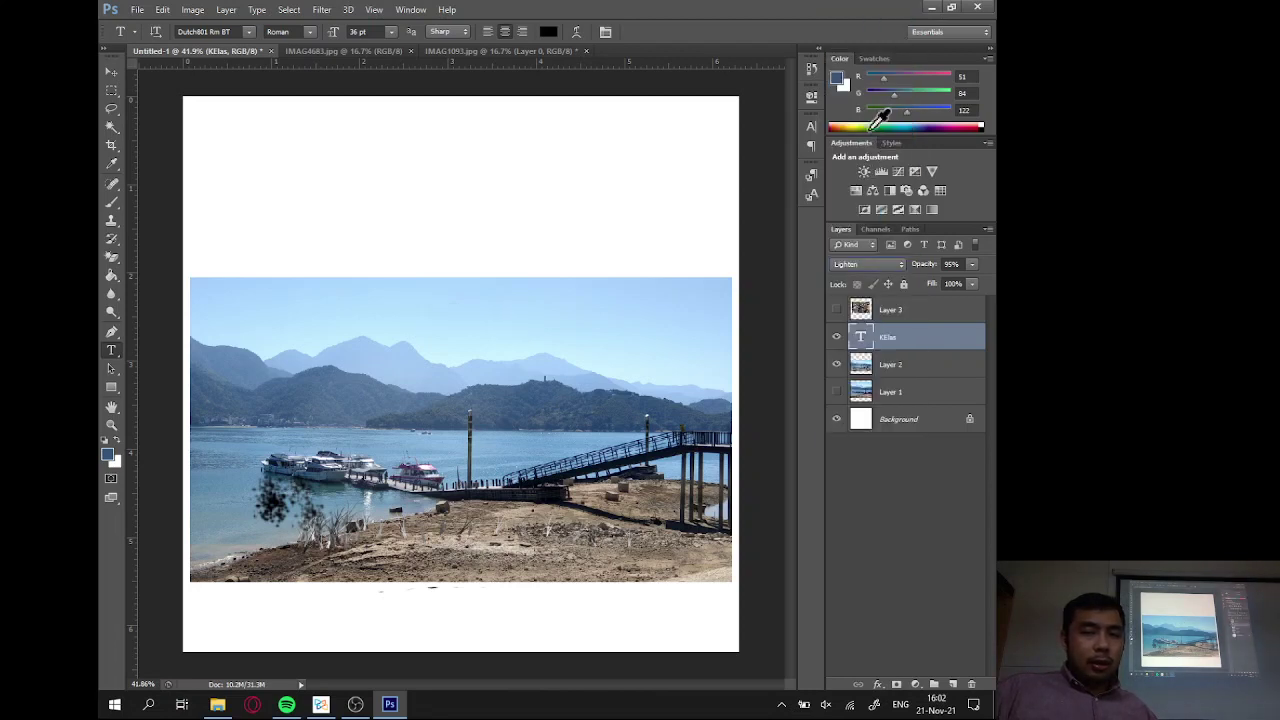
{"action": "left_click", "coordinate": [867, 266]}
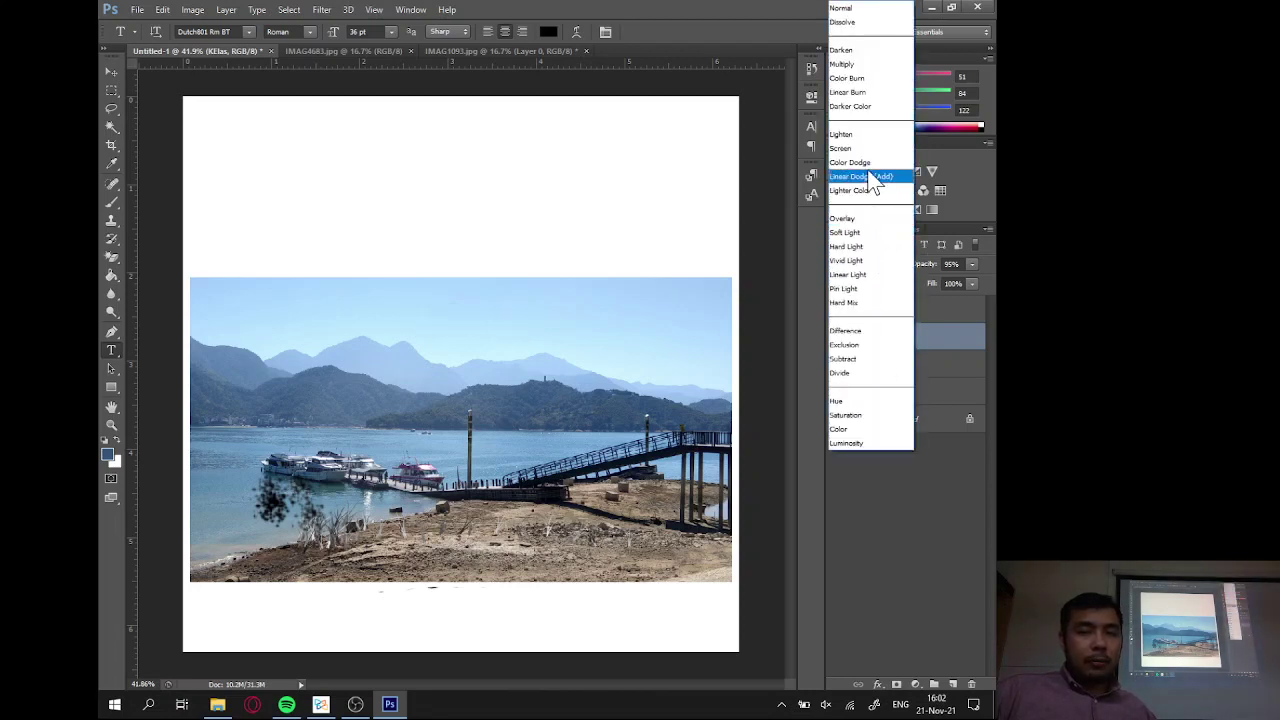
{"action": "left_click", "coordinate": [867, 163]}
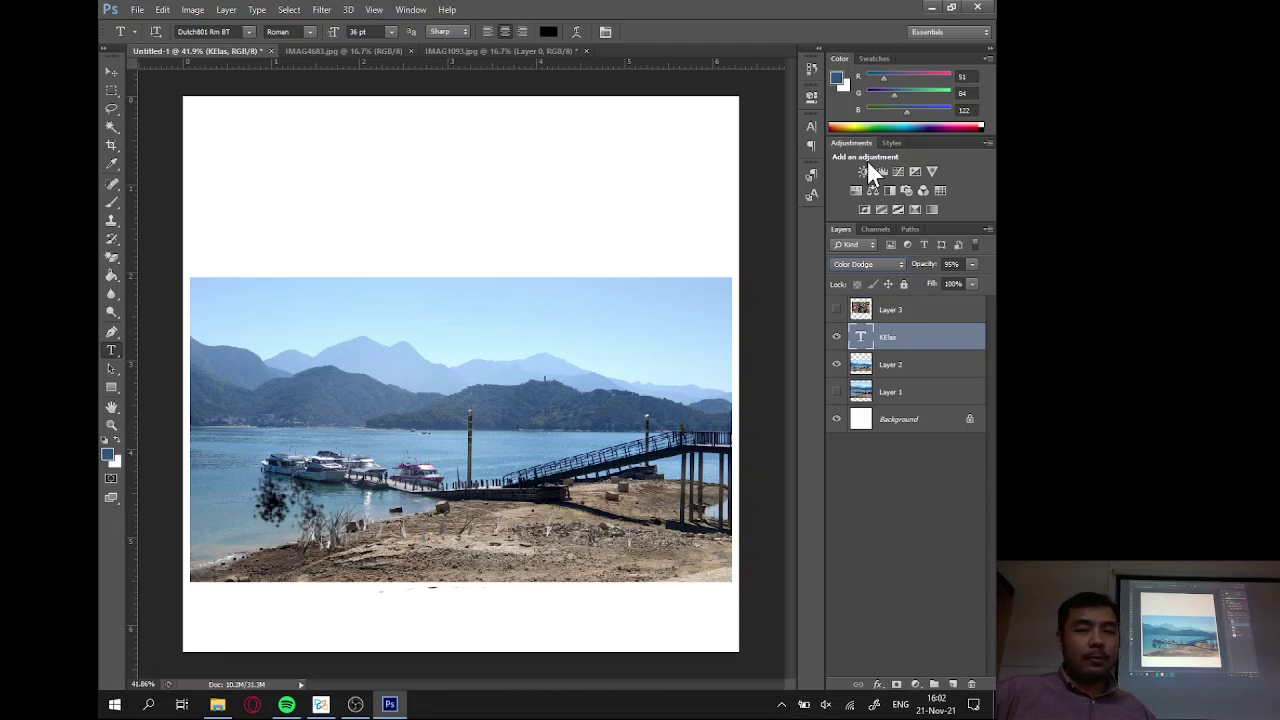
{"action": "left_click", "coordinate": [866, 268]}
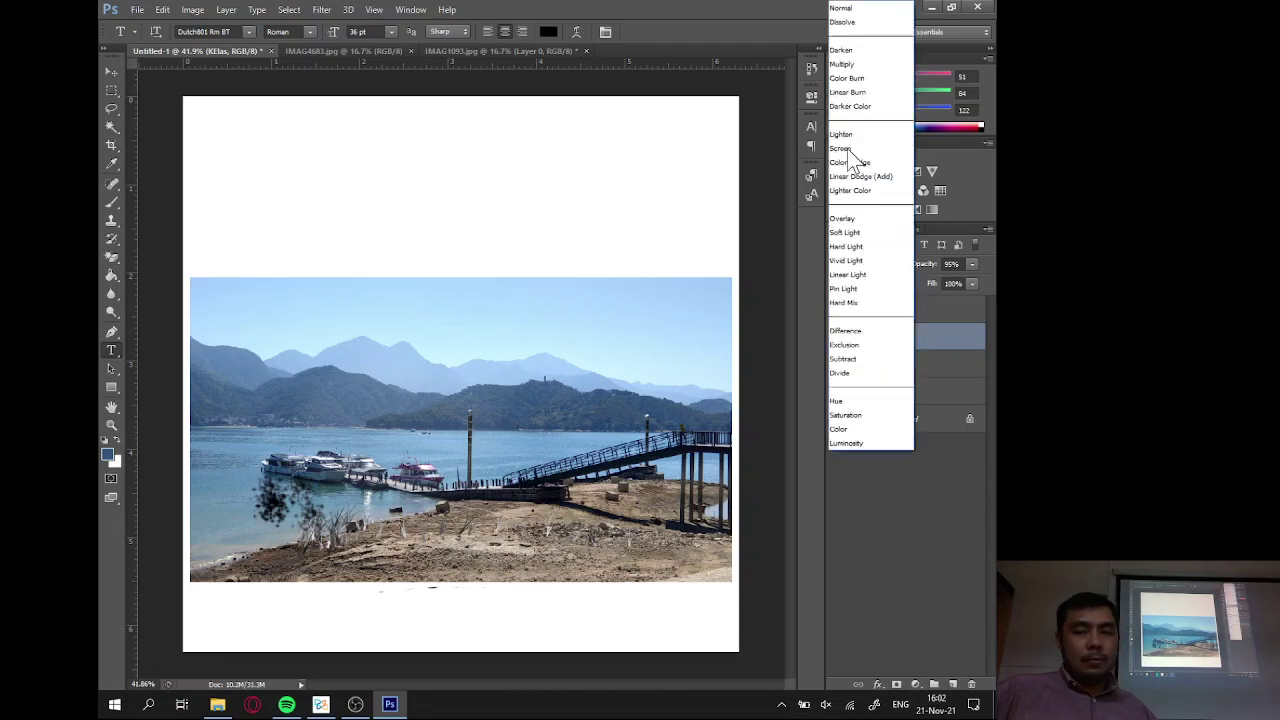
{"action": "left_click", "coordinate": [846, 12]}
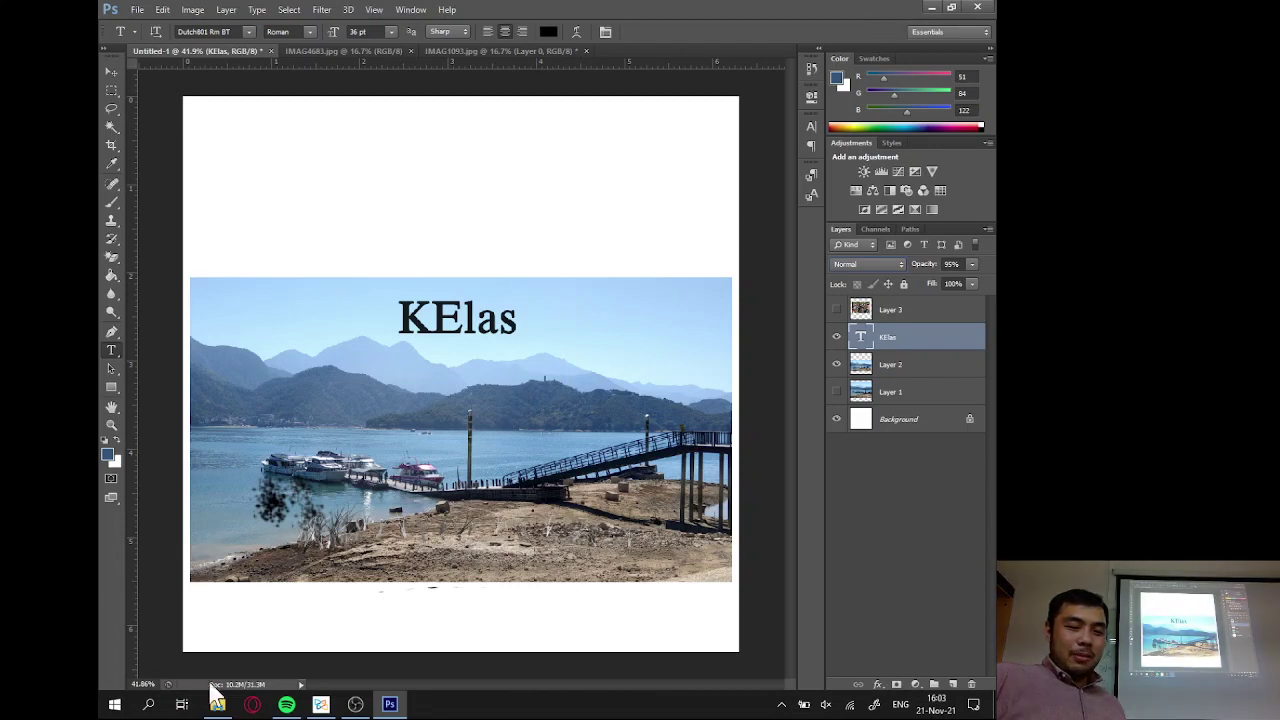
Switch to the Modul Tutorial Minggu 1 PDF in Xodo and review the layer concept, the Layer panel diagram and the poster assignment's first example.
{"action": "left_click", "coordinate": [320, 704]}
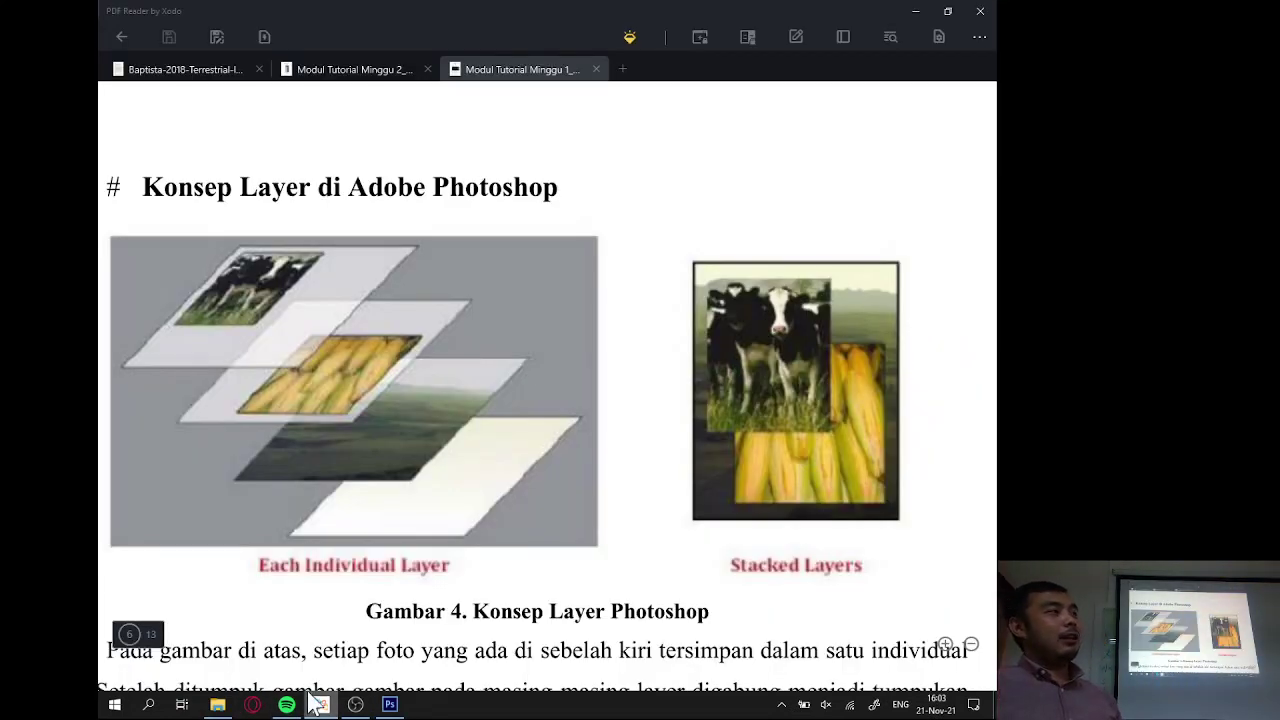
{"action": "mouse_move", "coordinate": [286, 704]}
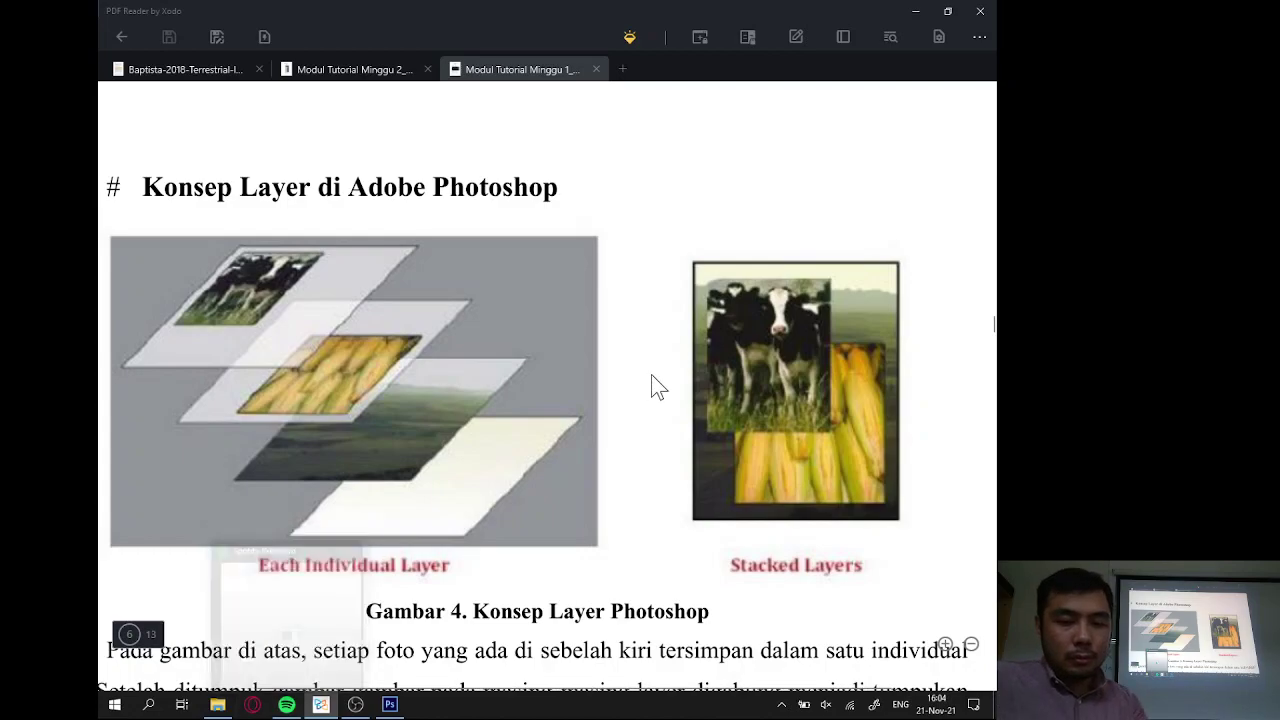
{"action": "scroll", "coordinate": [646, 391], "scroll_direction": "down", "scroll_amount": 3}
{"action": "scroll", "coordinate": [646, 391], "scroll_direction": "down", "scroll_amount": 15}
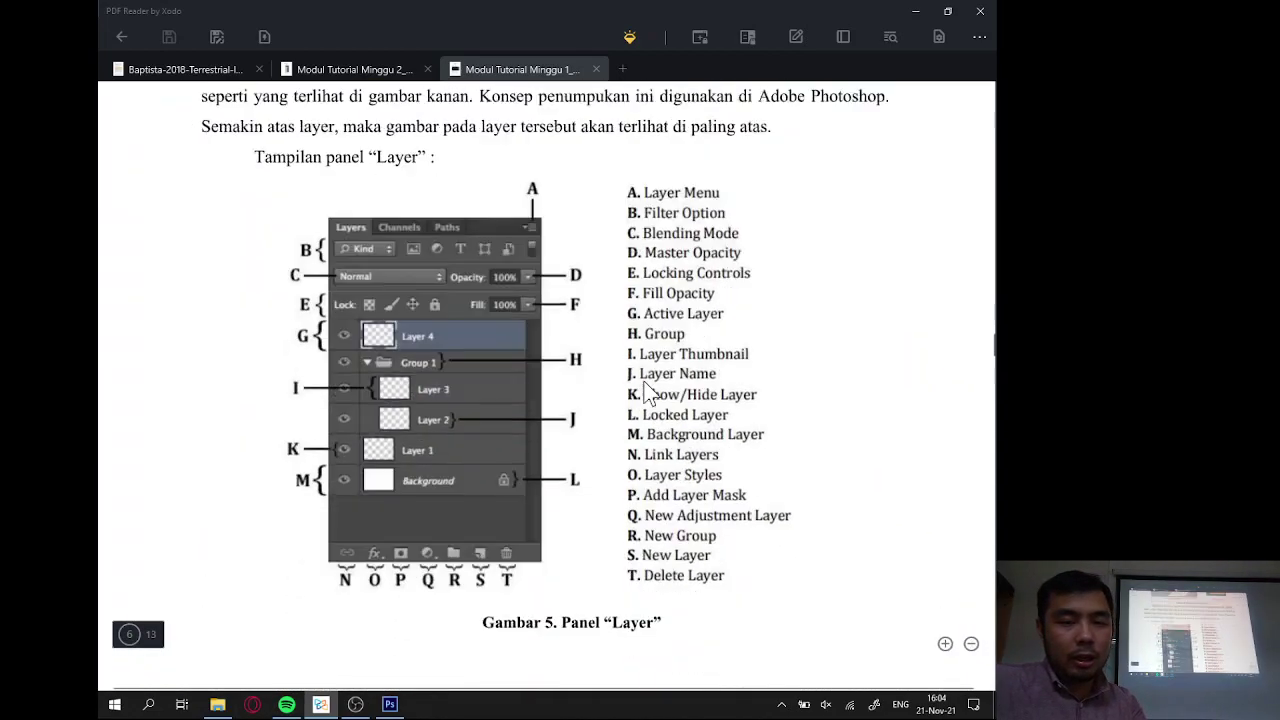
{"action": "scroll", "coordinate": [645, 385], "scroll_direction": "down", "scroll_amount": 20}
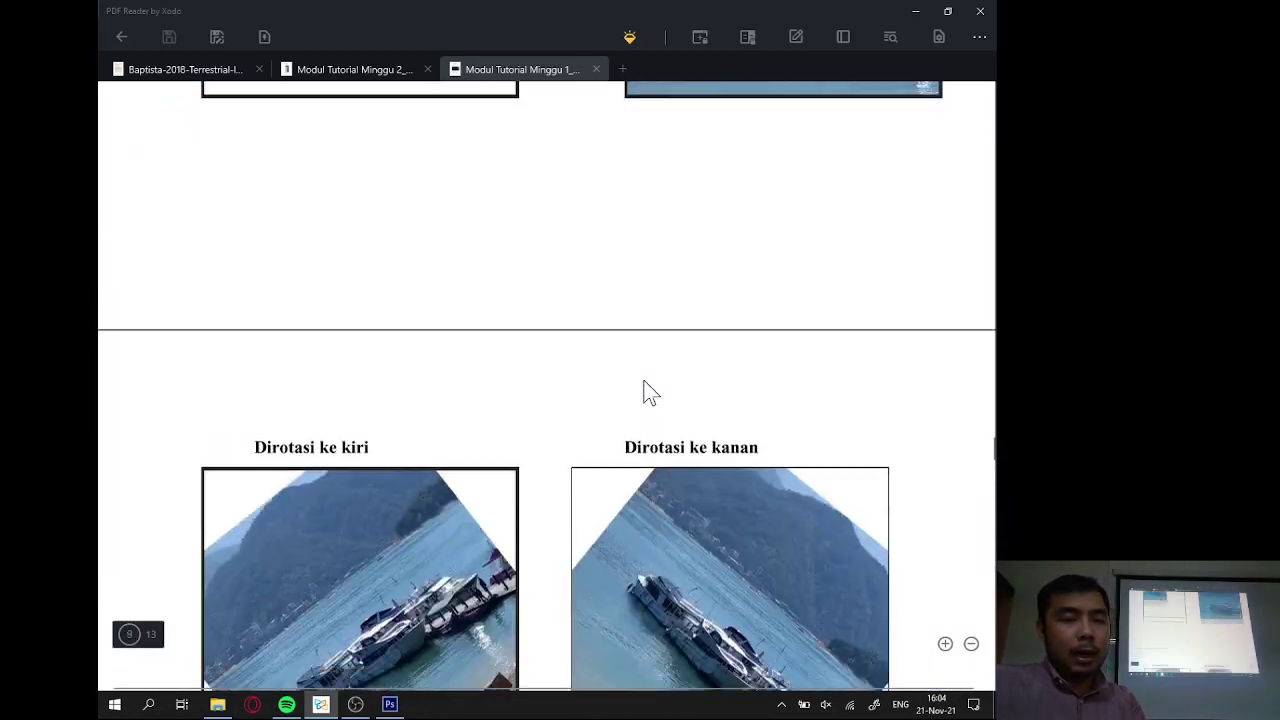
{"action": "scroll", "coordinate": [648, 392], "scroll_direction": "down", "scroll_amount": 3}
{"action": "scroll", "coordinate": [643, 385], "scroll_direction": "up", "scroll_amount": 2}
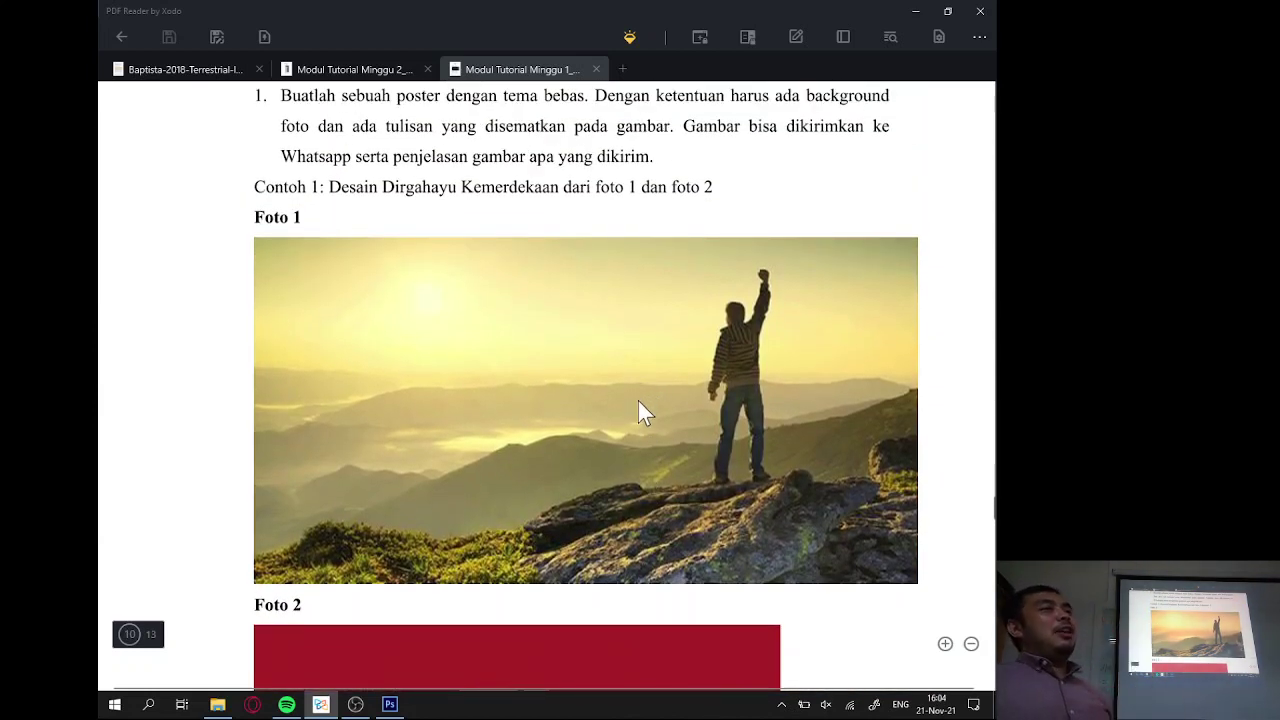
{"action": "scroll", "coordinate": [641, 396], "scroll_direction": "down", "scroll_amount": 2}
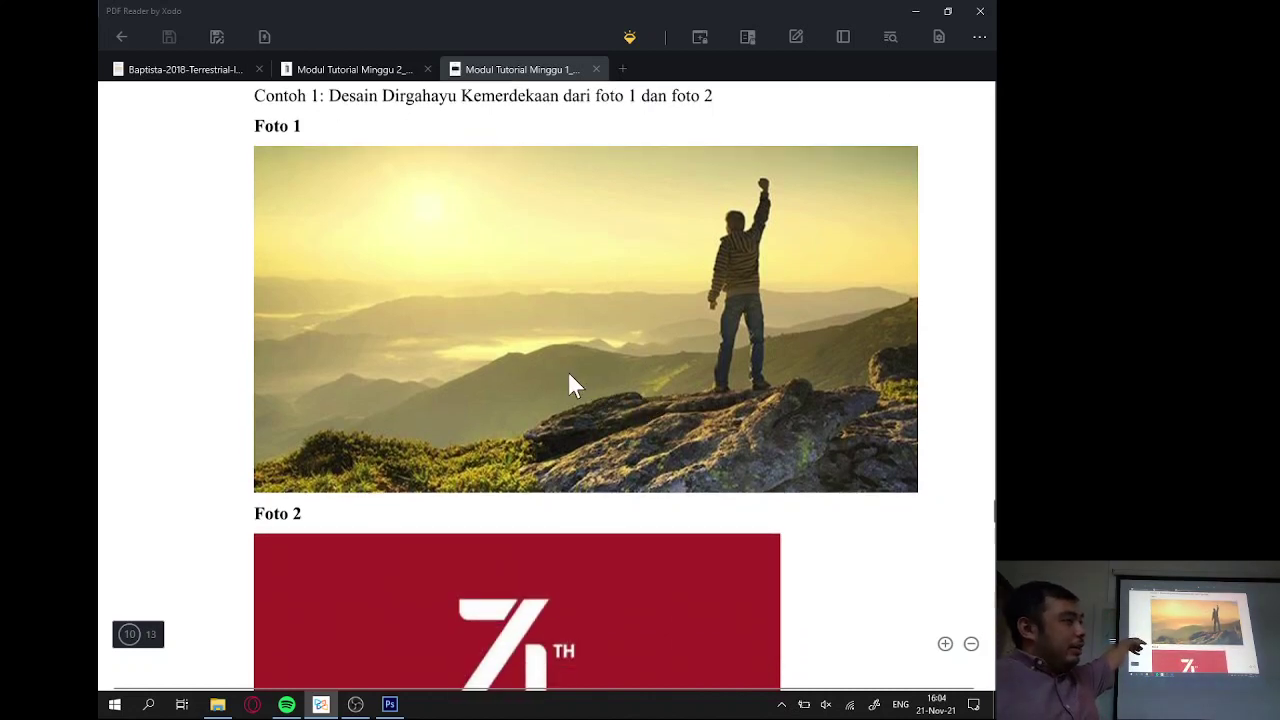
{"action": "scroll", "coordinate": [567, 383], "scroll_direction": "down", "scroll_amount": 5}
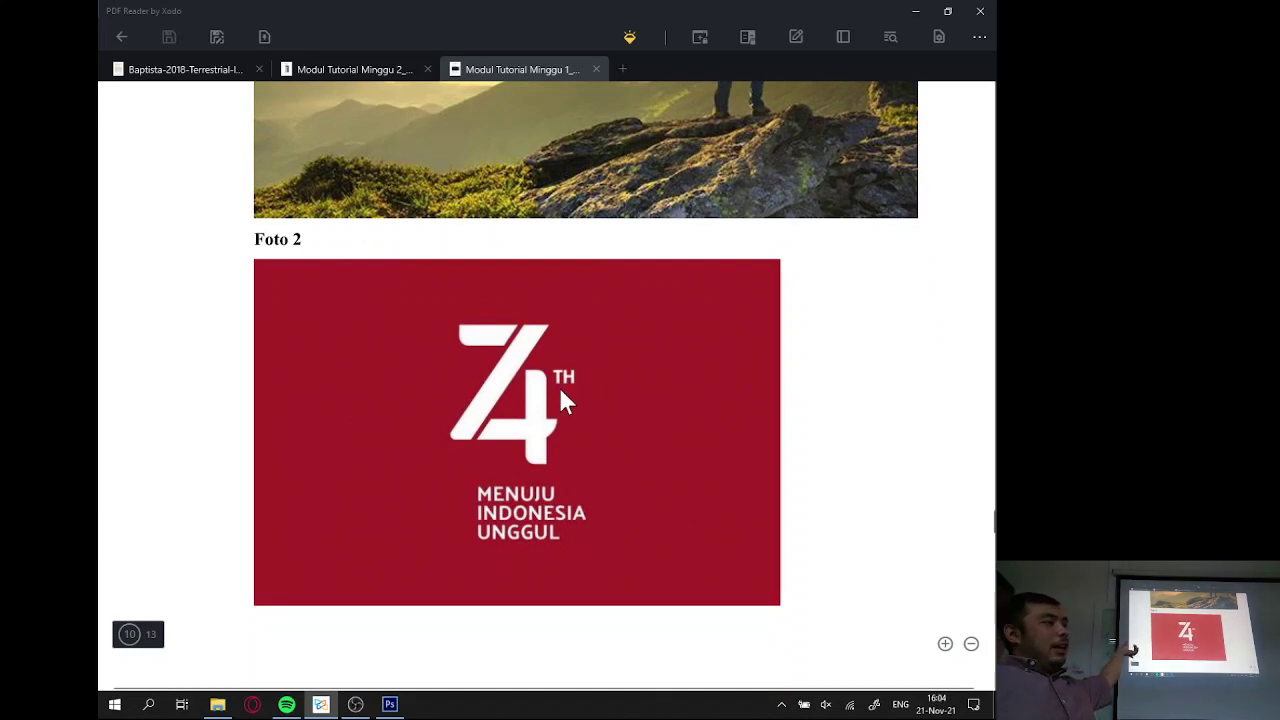
{"action": "scroll", "coordinate": [560, 395], "scroll_direction": "down", "scroll_amount": 11}
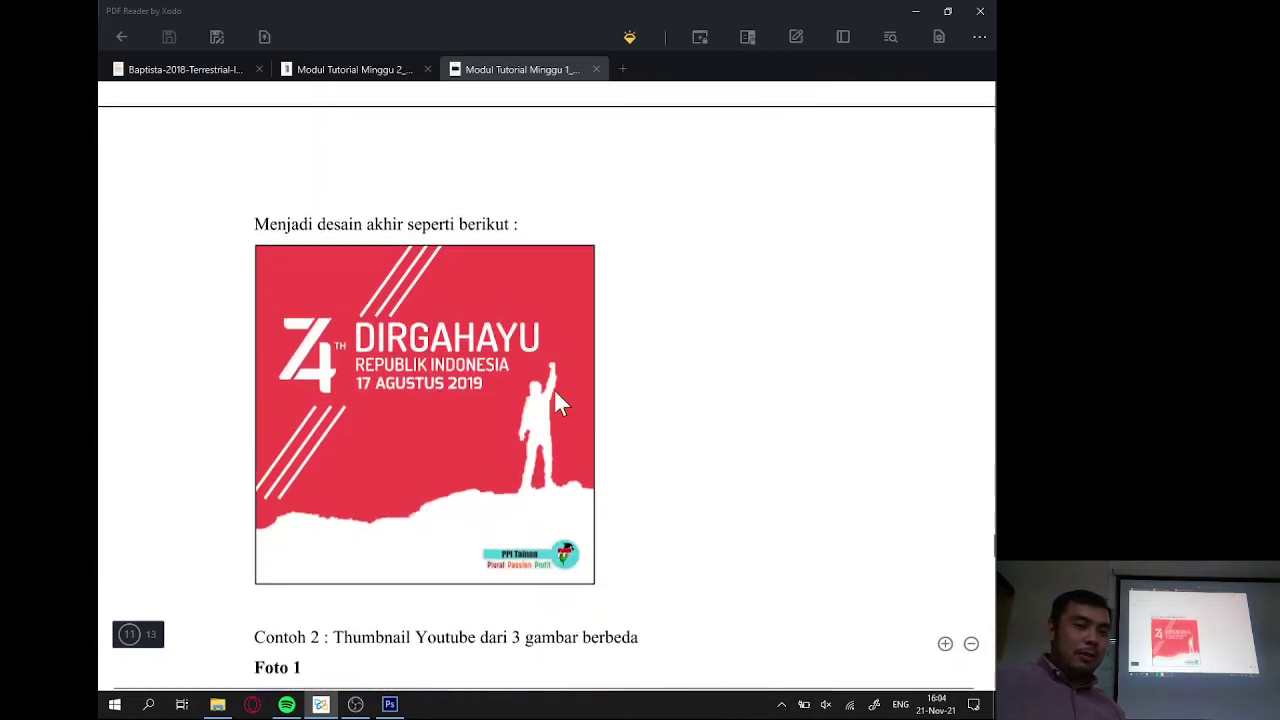
Switch from the PDF module to Photoshop and review the Save As file formats, choosing Photoshop (*.PSD;*.PDD) for Untitled-1.psd.
{"action": "scroll", "coordinate": [520, 433], "scroll_direction": "up", "scroll_amount": 2}
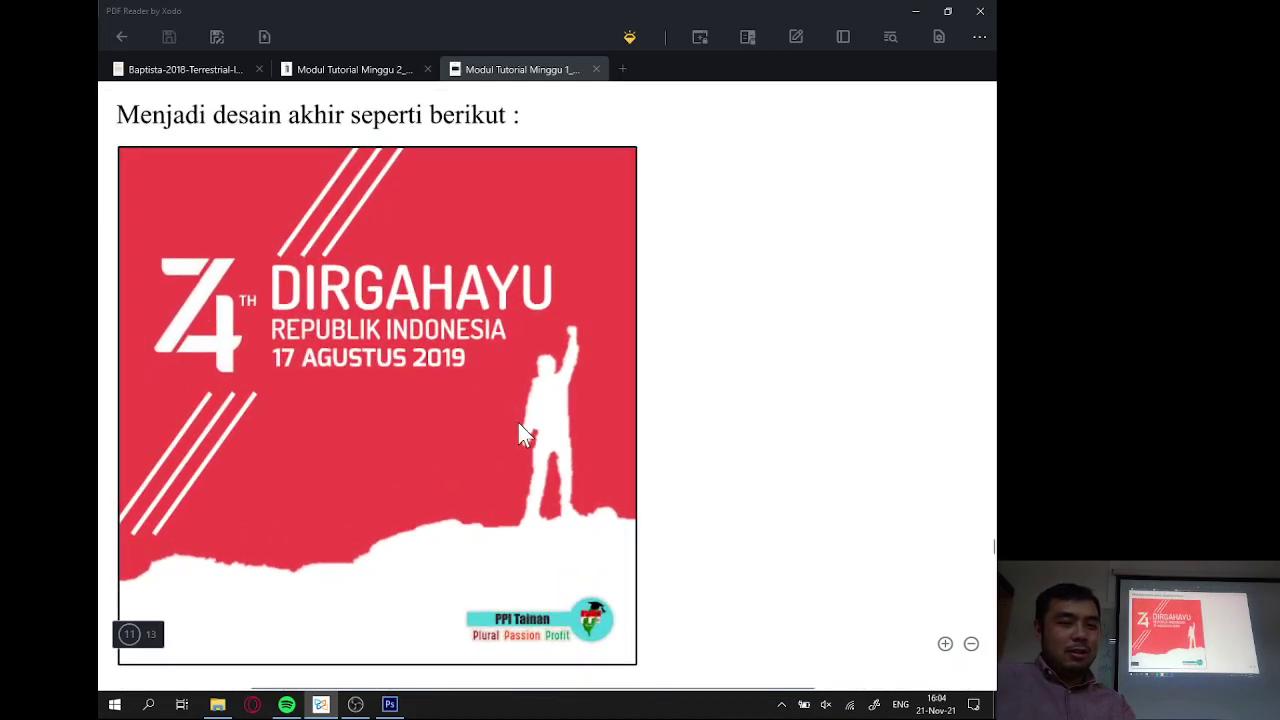
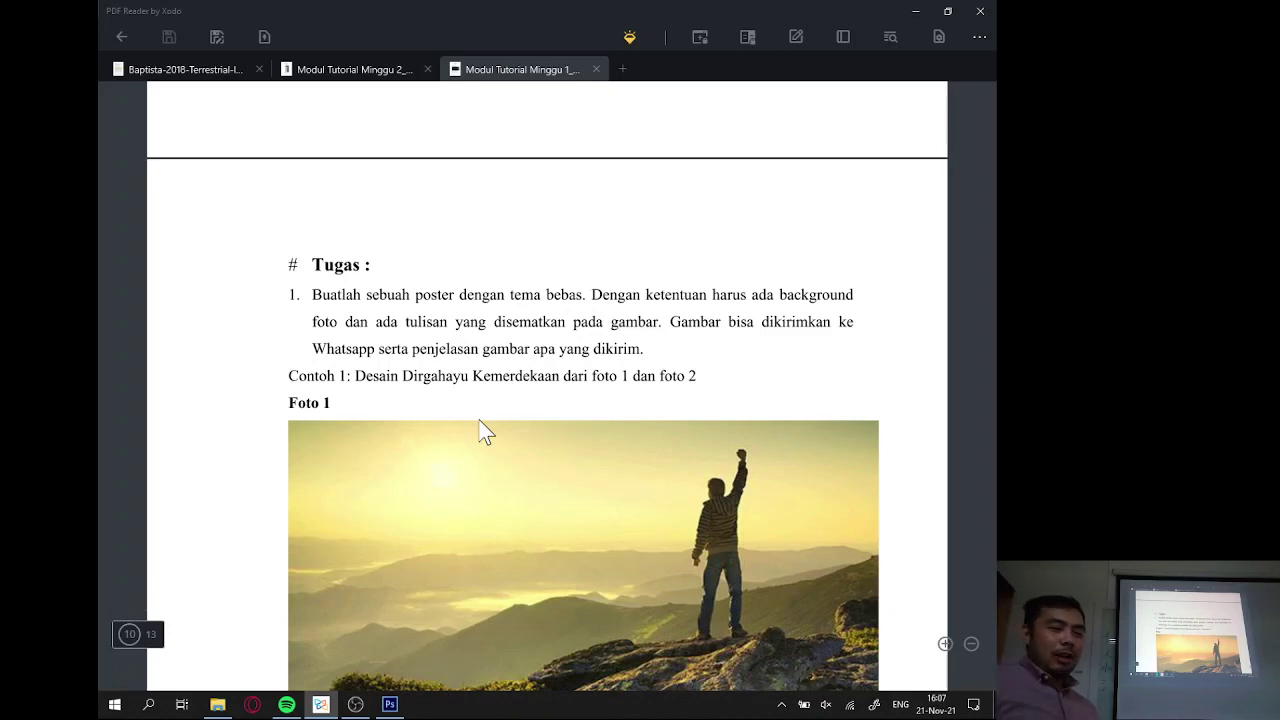
{"action": "left_click", "coordinate": [405, 700]}
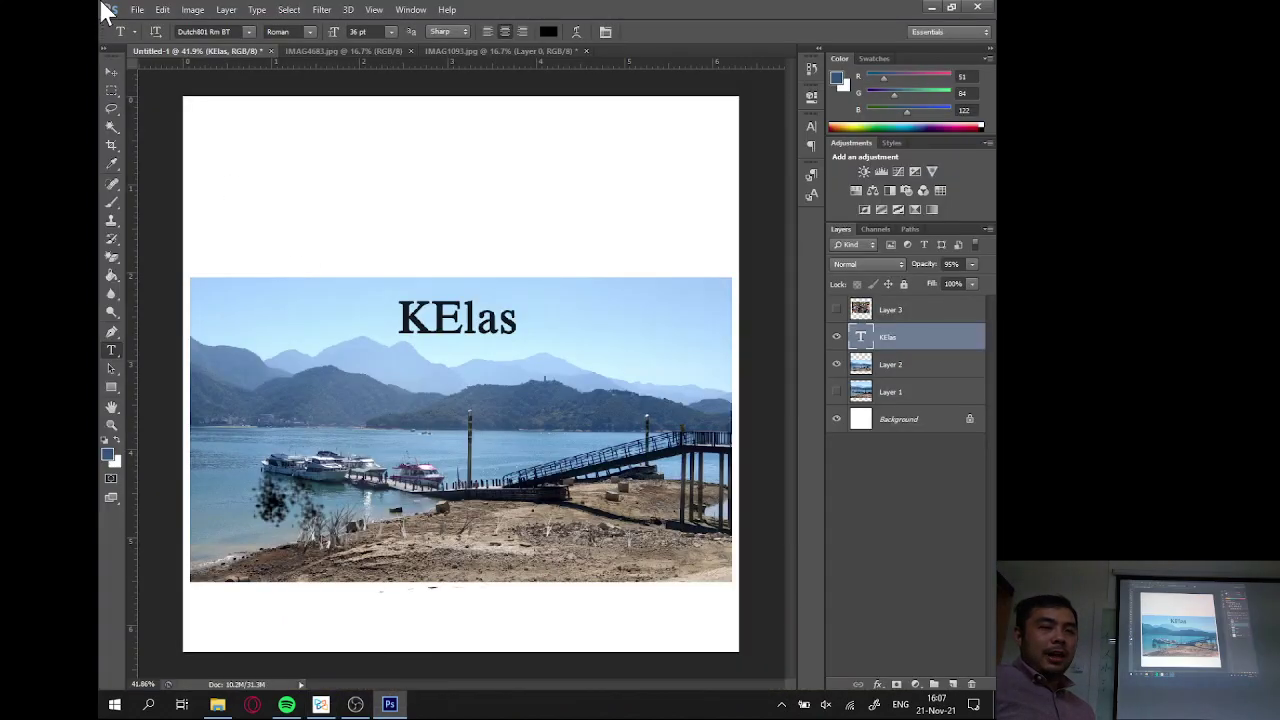
{"action": "left_click", "coordinate": [137, 10]}
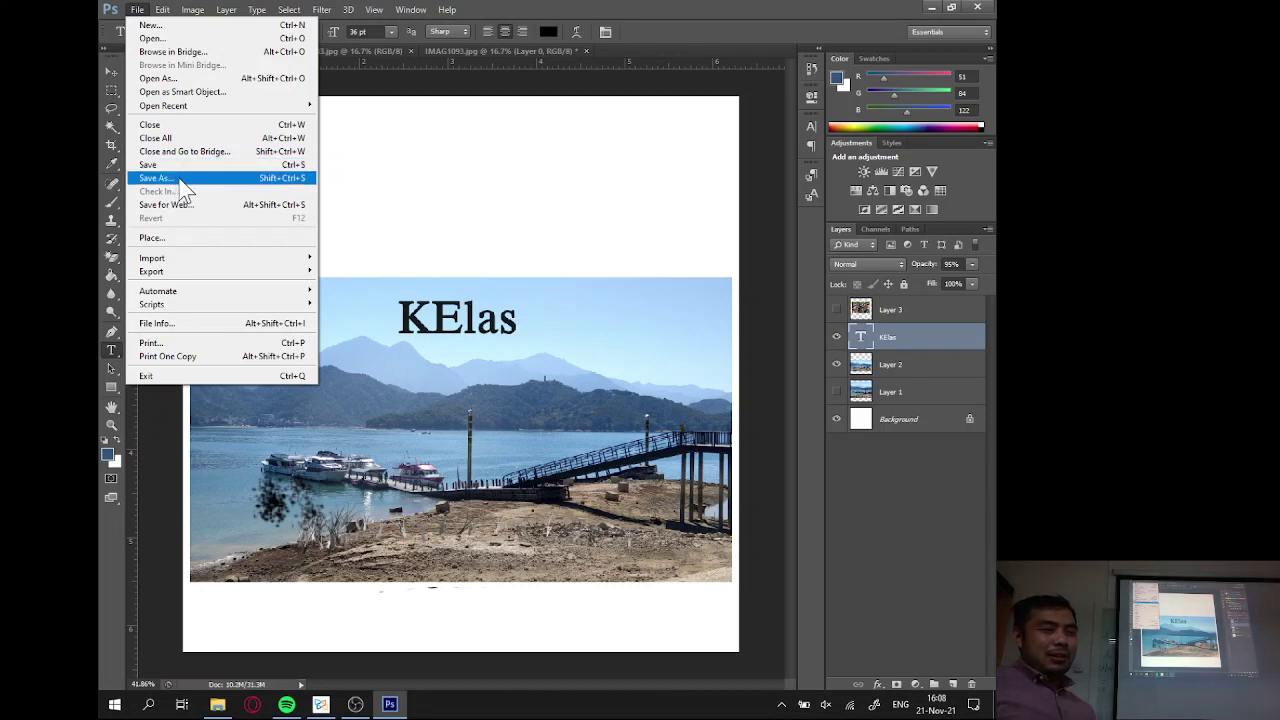
{"action": "left_click", "coordinate": [172, 178]}
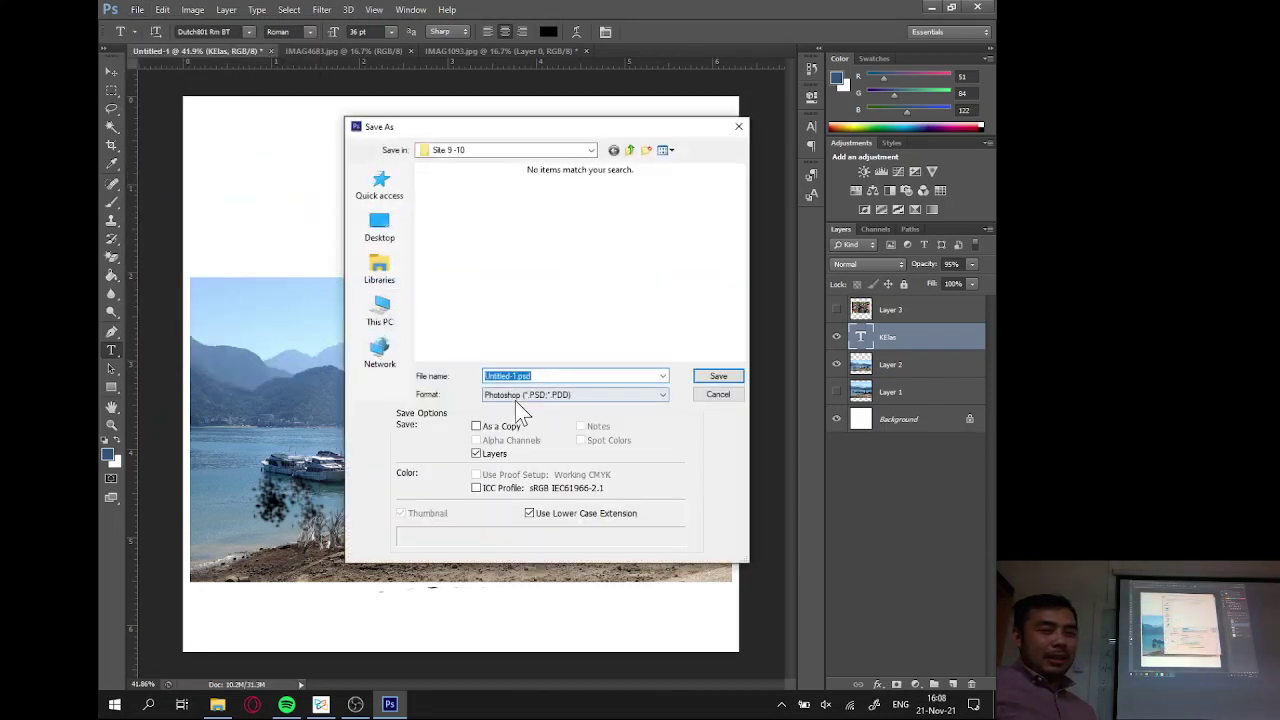
{"action": "left_click", "coordinate": [530, 395]}
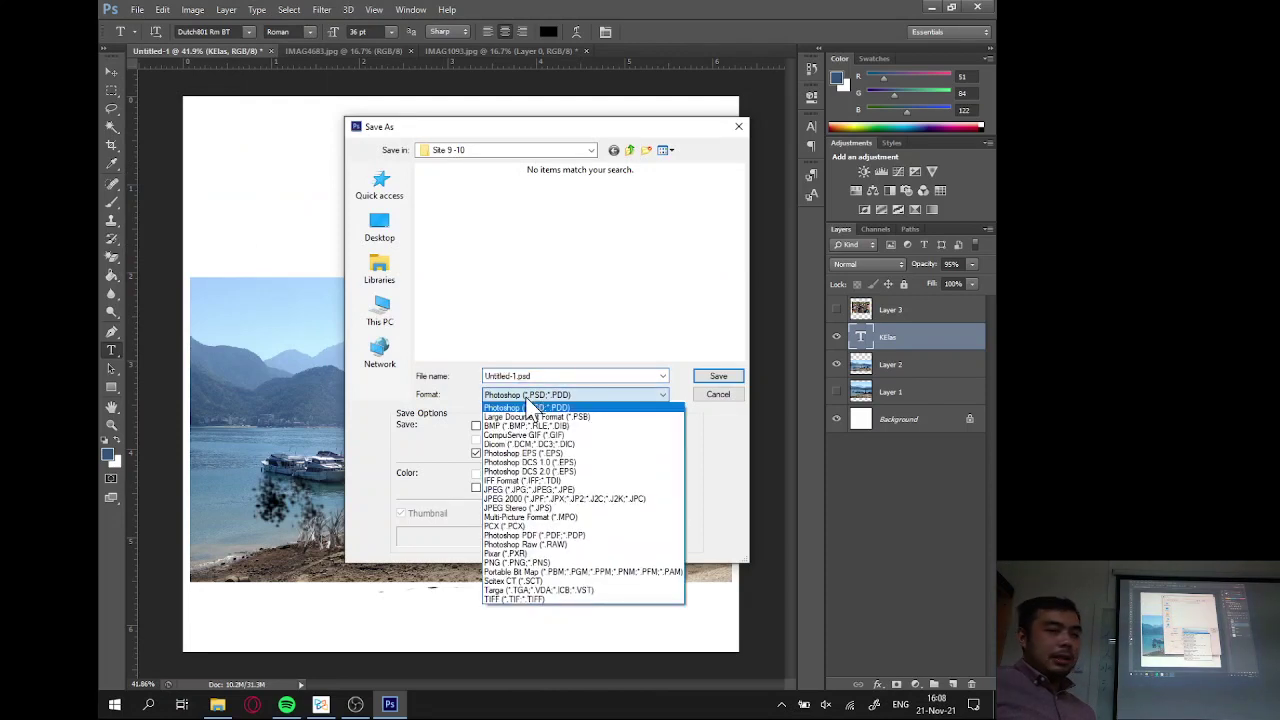
{"action": "left_click", "coordinate": [530, 408]}
{"action": "left_click", "coordinate": [530, 397]}
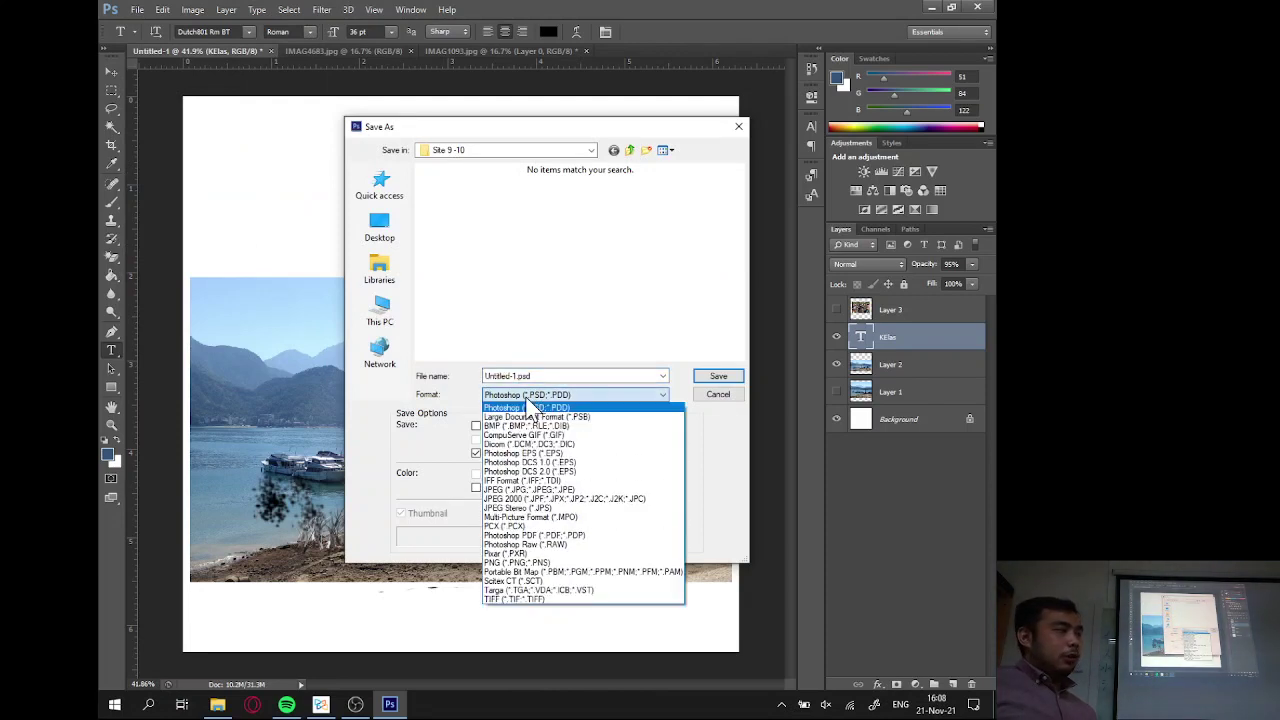
{"action": "left_click", "coordinate": [530, 408]}
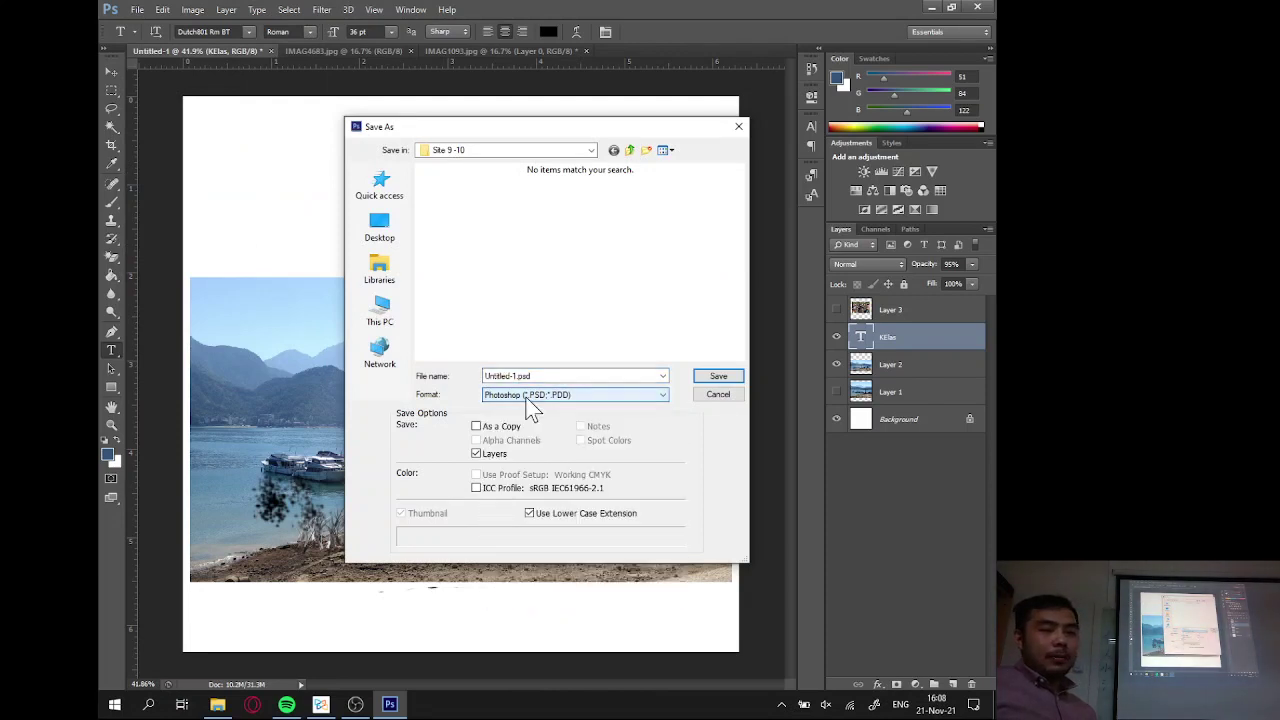
Review the available save locations, keeping the Site 9 -10 folder, and dismiss the Save As dialog without saving.
{"action": "left_click", "coordinate": [591, 150]}
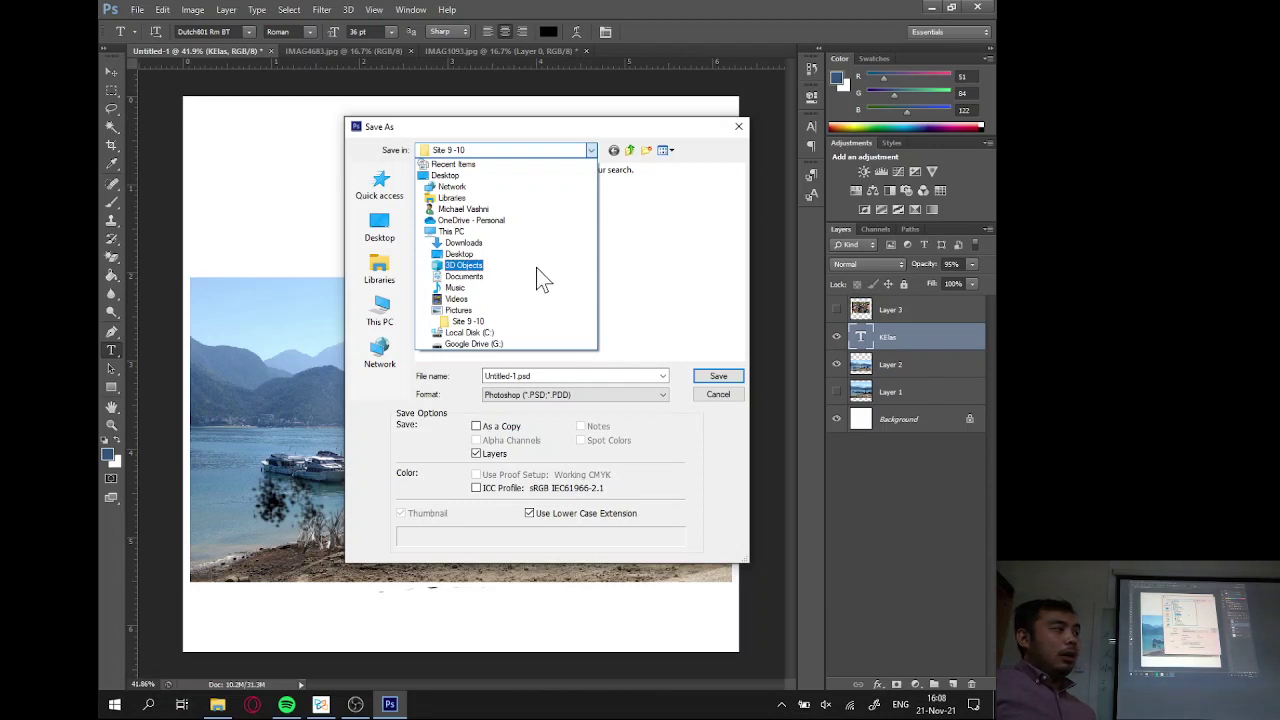
{"action": "left_click", "coordinate": [592, 152]}
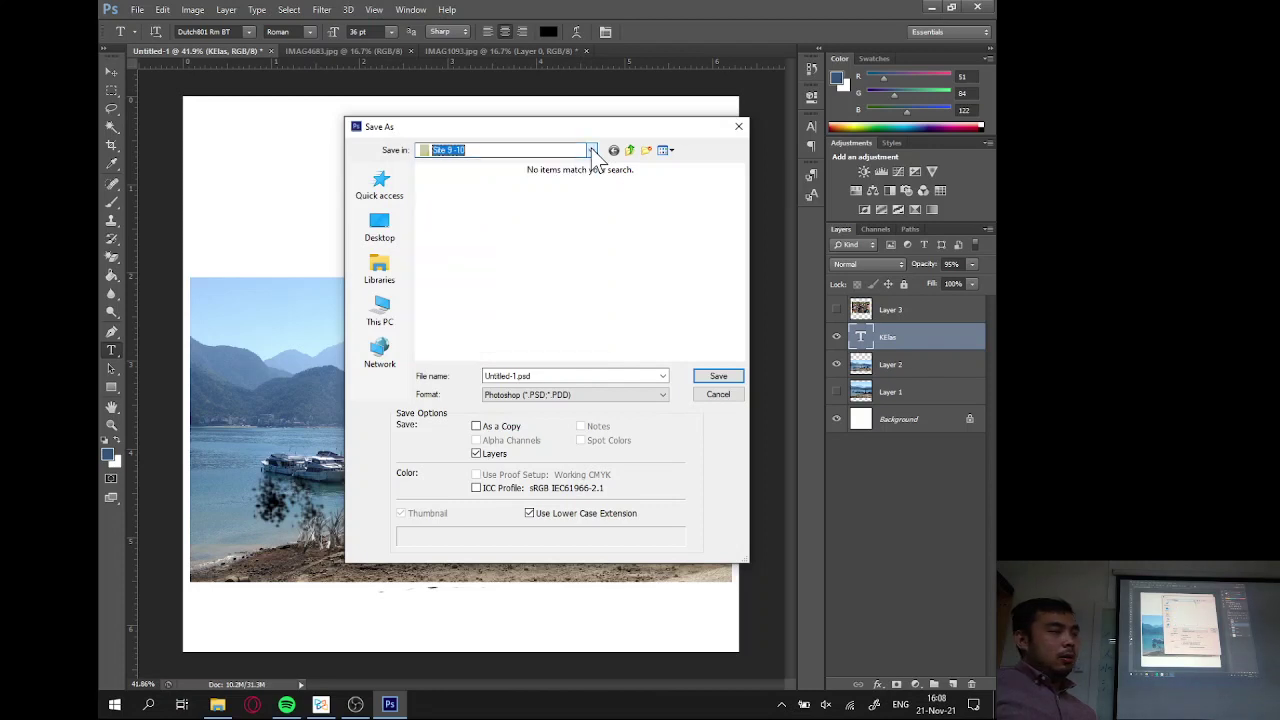
{"action": "left_click", "coordinate": [738, 128]}
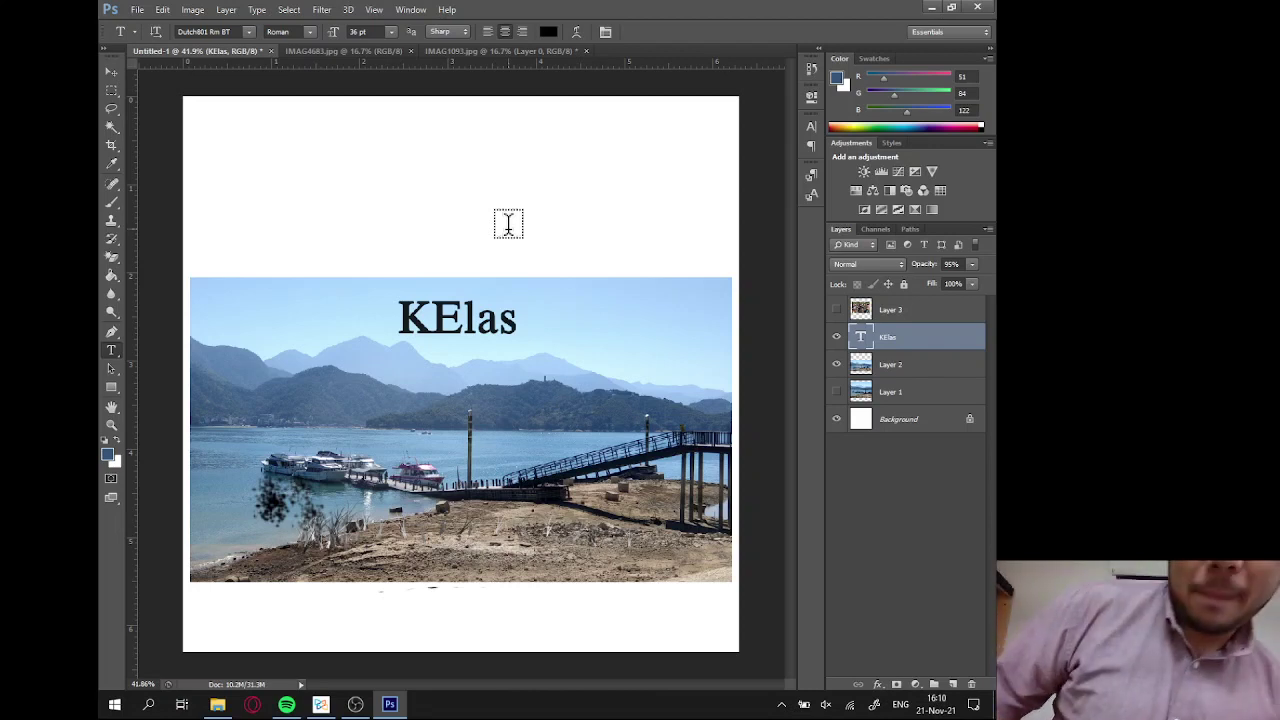
{"action": "left_click", "coordinate": [357, 705]}
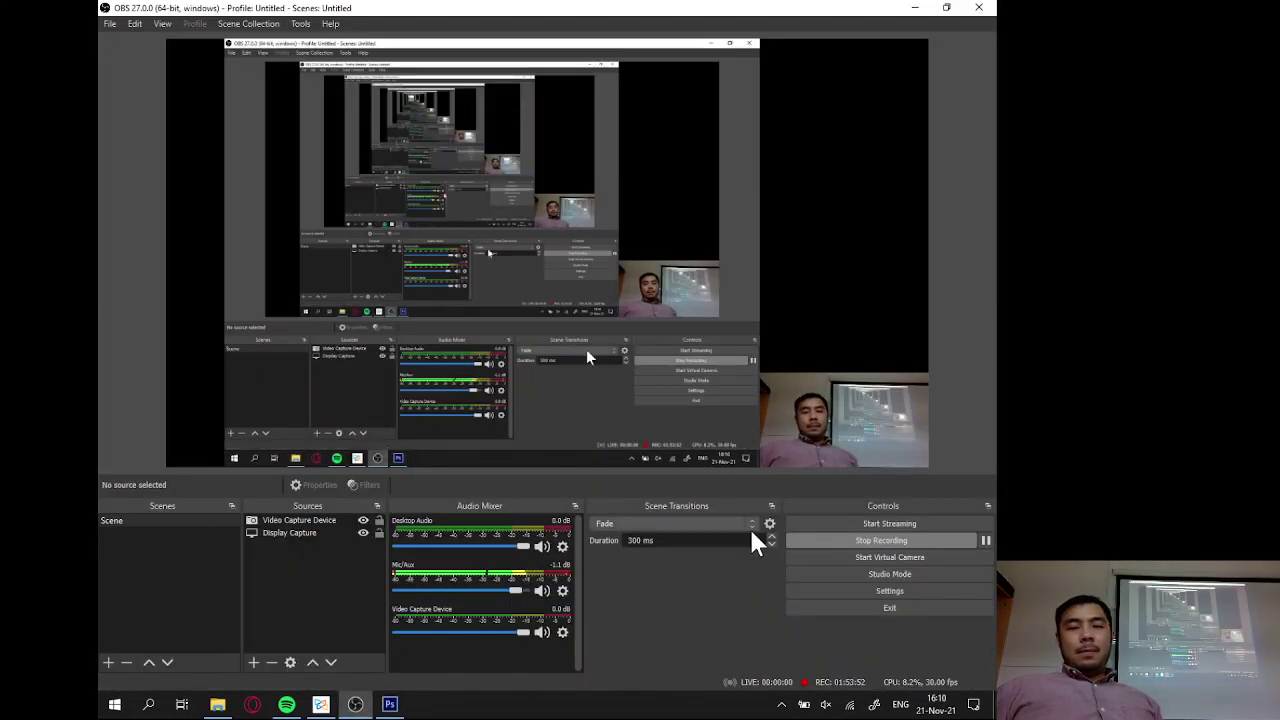